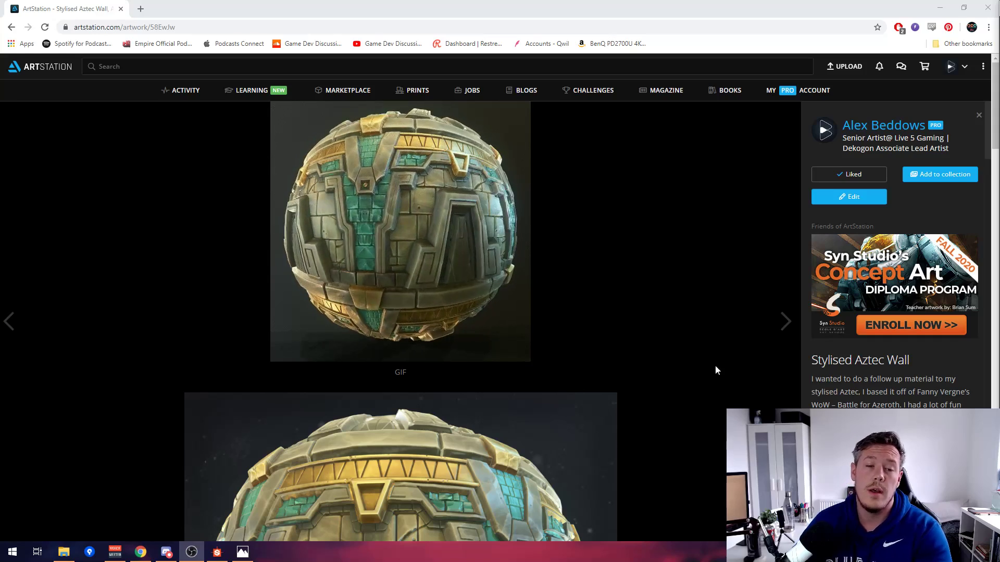
Review the Stylised Aztec Wall renders and texture breakdown on ArtStation, and close the browser to return to Substance Designer.
scroll(650, 270, "down", 10)
scroll(649, 276, "down", 9)
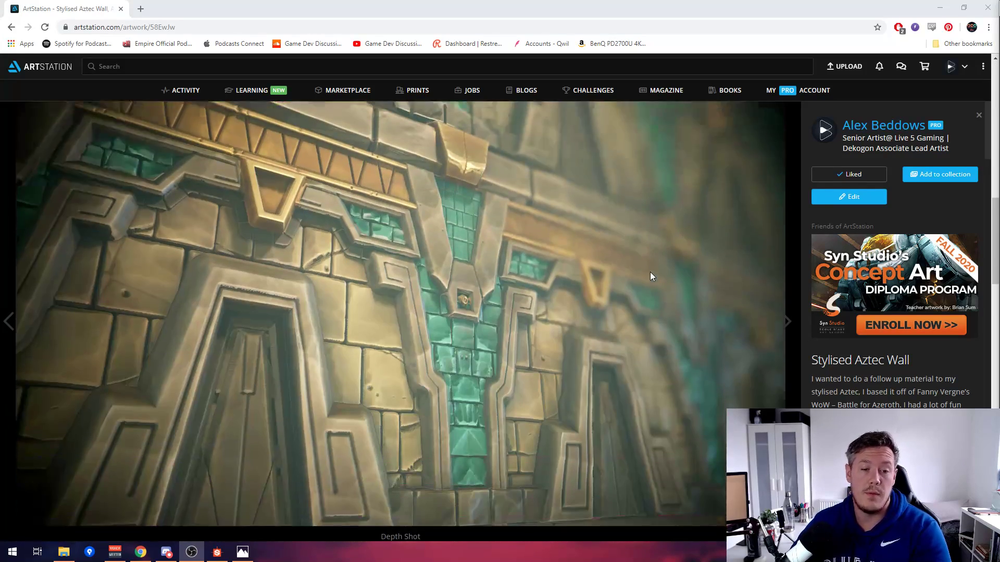
scroll(650, 276, "down", 10)
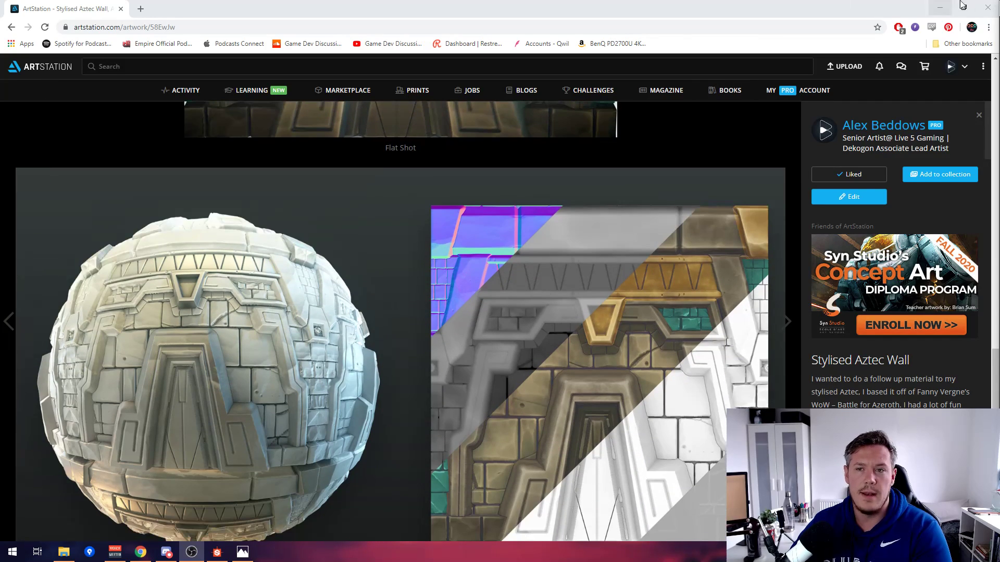
left_click(987, 7)
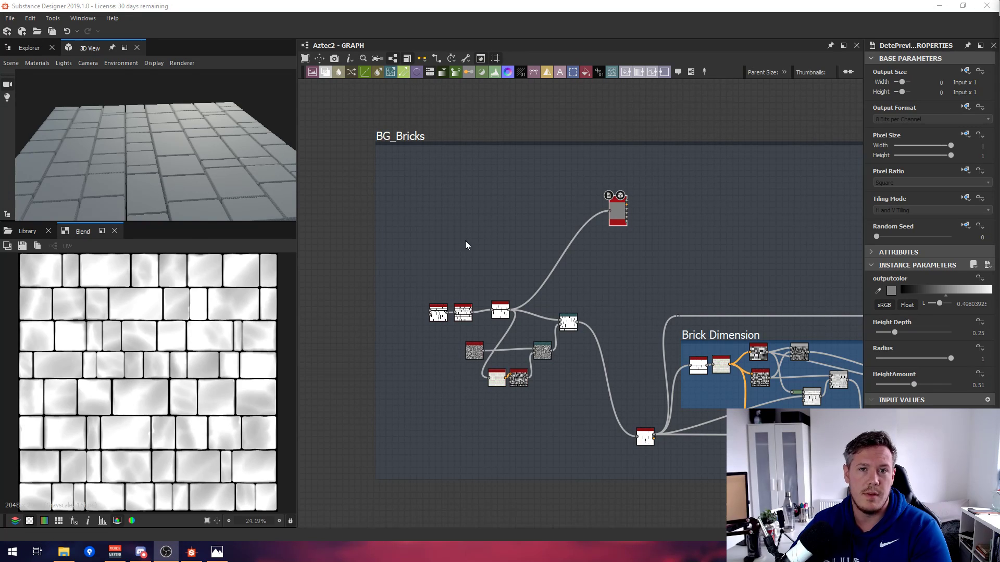
Examine the BG_Bricks frame in the Aztec2 graph, focusing on the Histogram Scan feeding the preview node and the resulting 3D bricks.
middle_click_drag(682, 270, 591, 281)
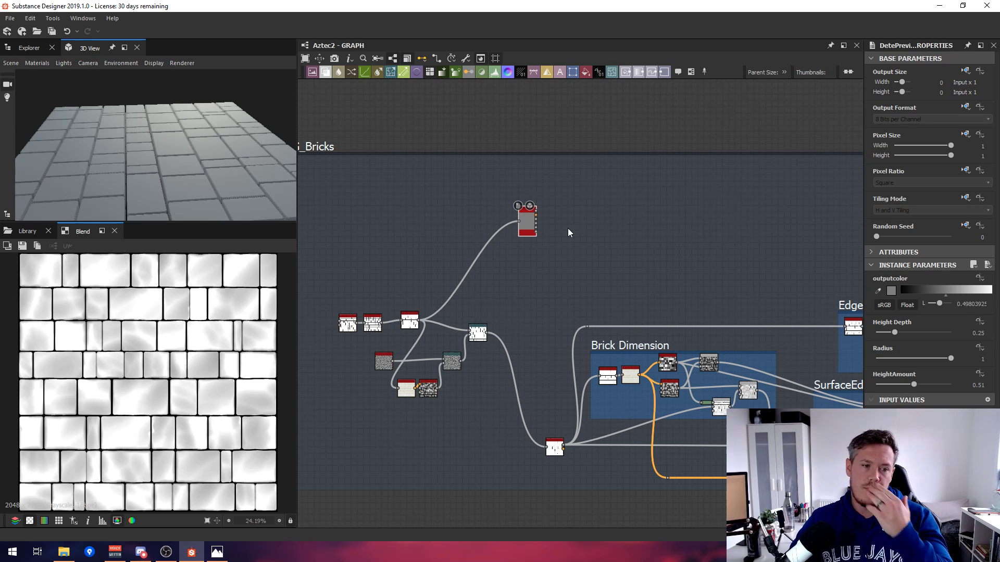
scroll(585, 255, "up", 3)
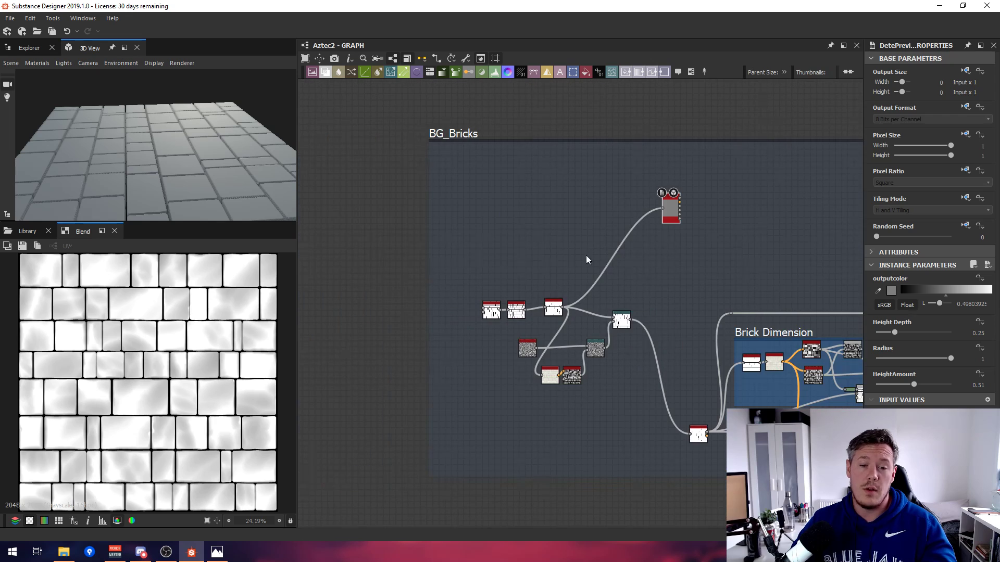
left_click_drag(718, 176, 632, 196)
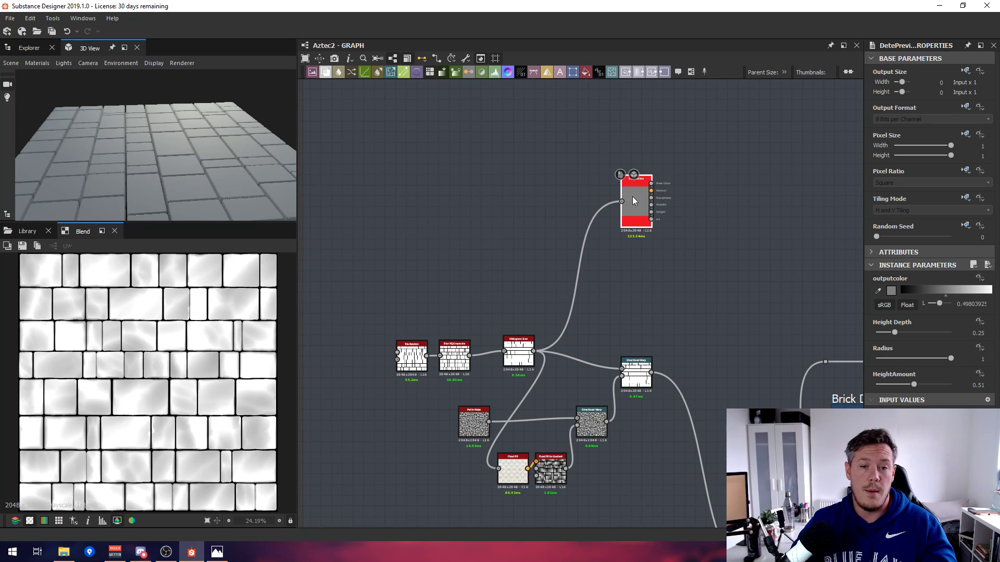
scroll(528, 218, "up", 1)
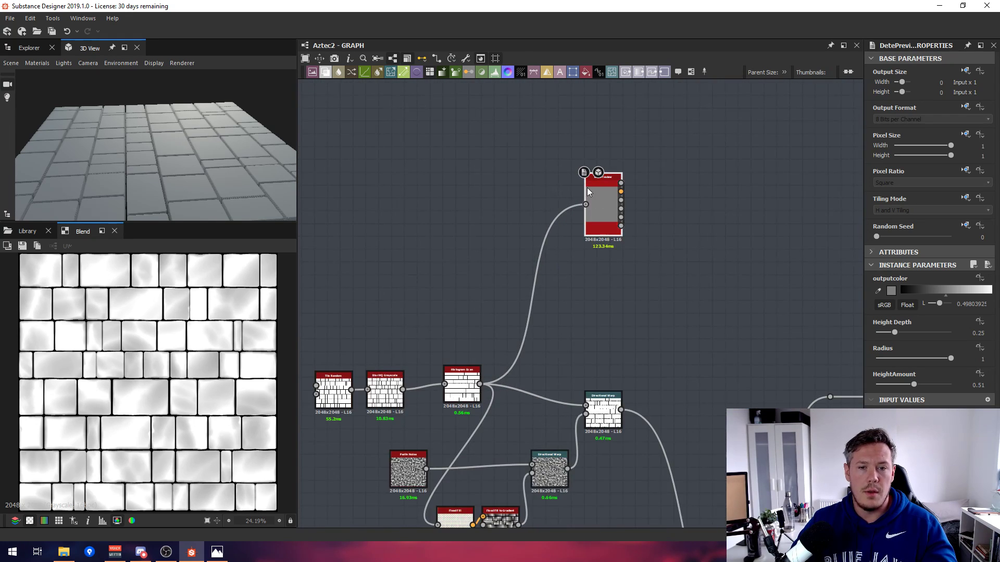
scroll(599, 174, "up", 4)
scroll(580, 211, "down", 4)
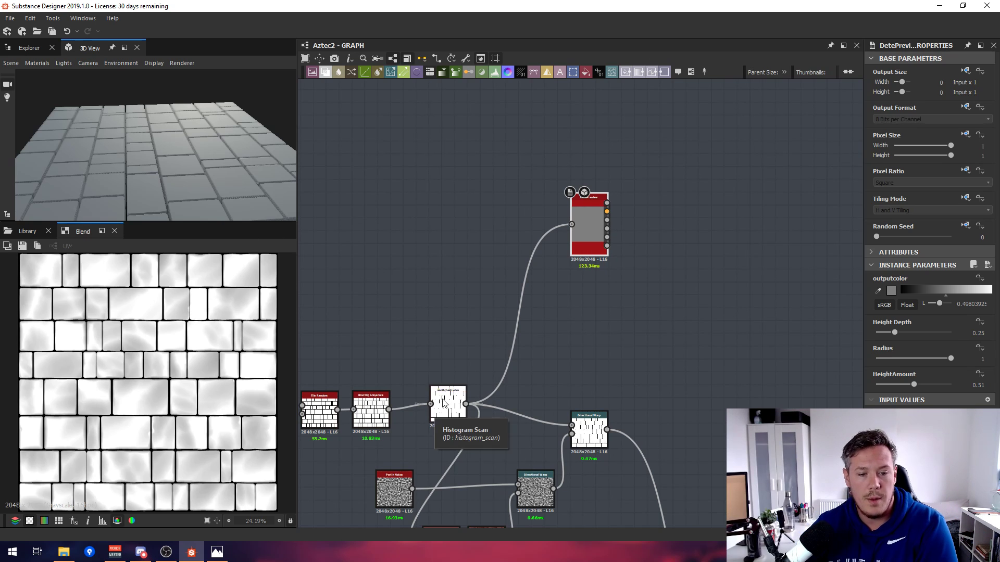
mouse_move(84, 126)
left_mouse_down()
mouse_move(194, 145)
mouse_move(213, 120)
mouse_move(205, 148)
left_mouse_up()
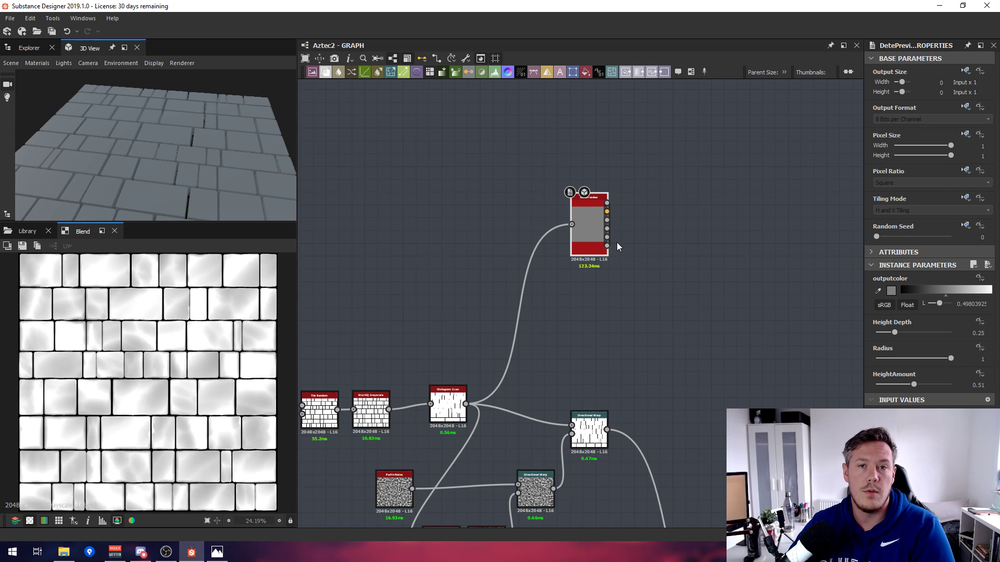
Inspect the brick surface in the 3D view from several angles alongside the nodes of the BG_Bricks frame.
middle_click_drag(473, 274, 657, 231)
middle_click_drag(706, 303, 622, 288)
scroll(566, 371, "down", 3)
middle_click_drag(559, 371, 508, 338)
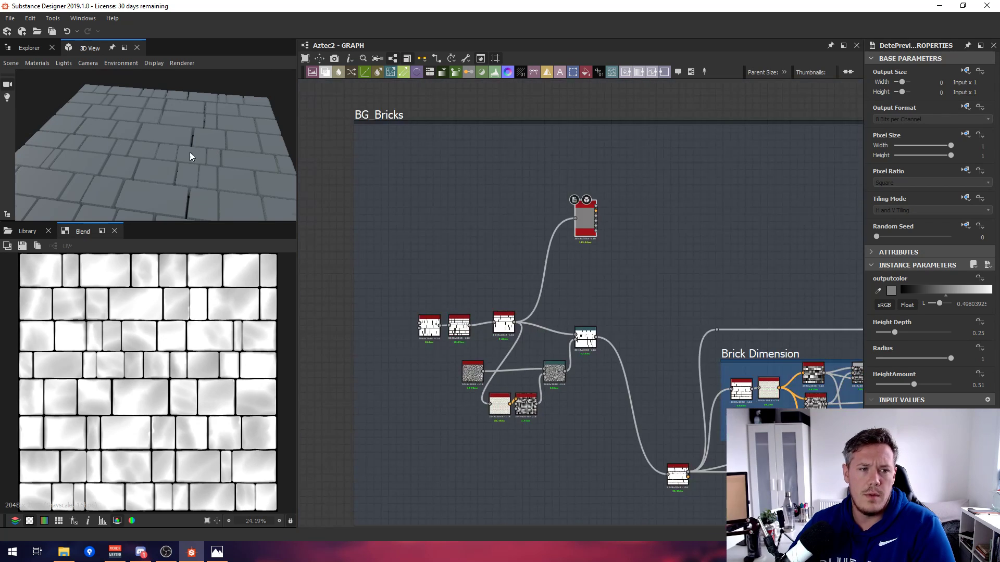
mouse_move(190, 156)
left_mouse_down()
mouse_move(170, 158)
mouse_move(182, 157)
left_mouse_up()
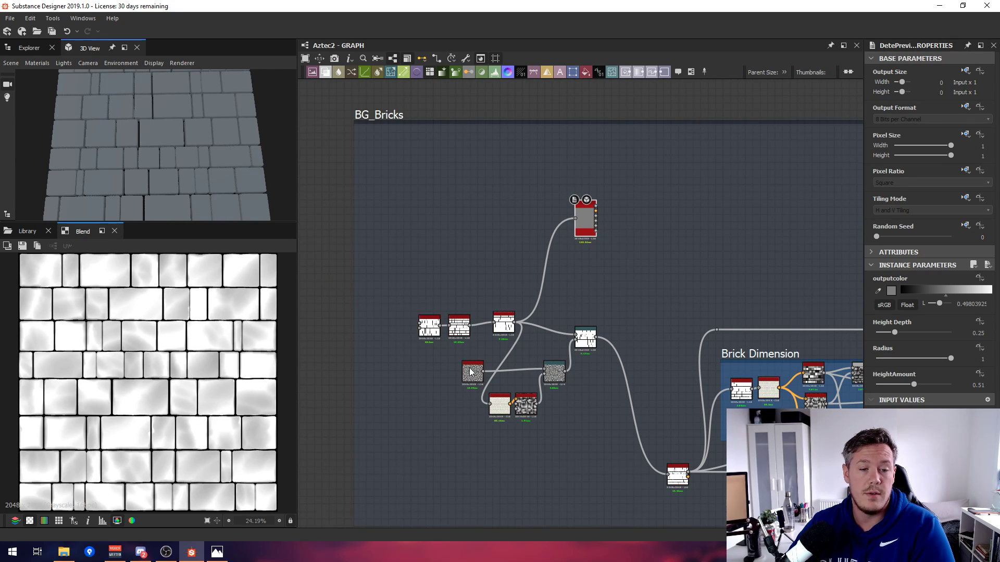
scroll(416, 308, "up", 6)
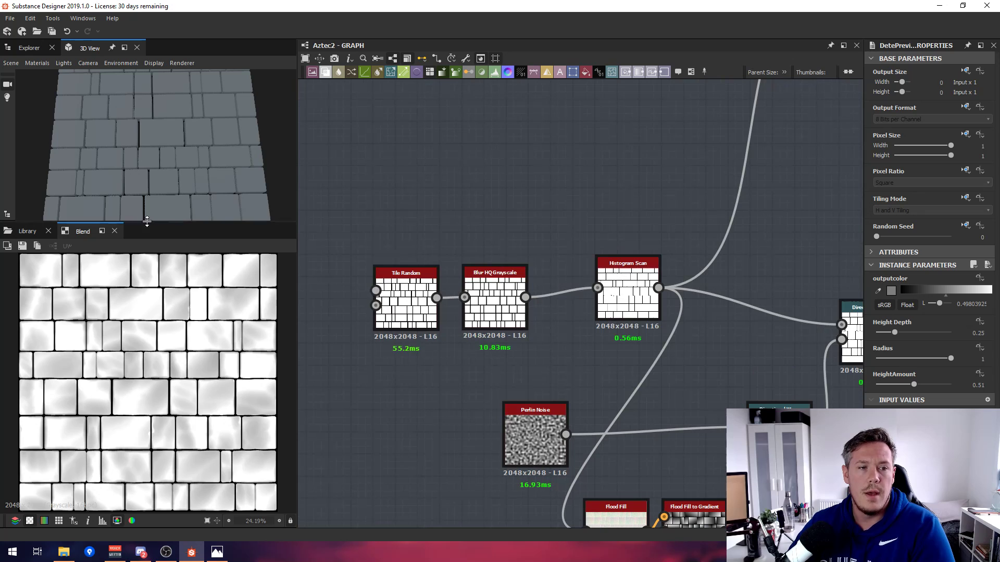
scroll(175, 157, "down", 3)
left_click_drag(158, 145, 88, 108)
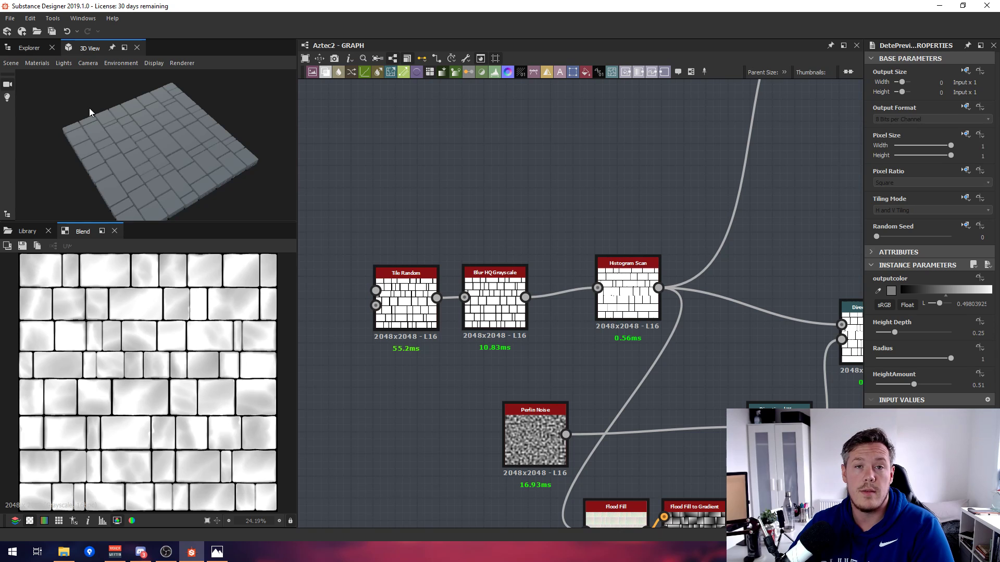
left_click_drag(89, 108, 155, 134)
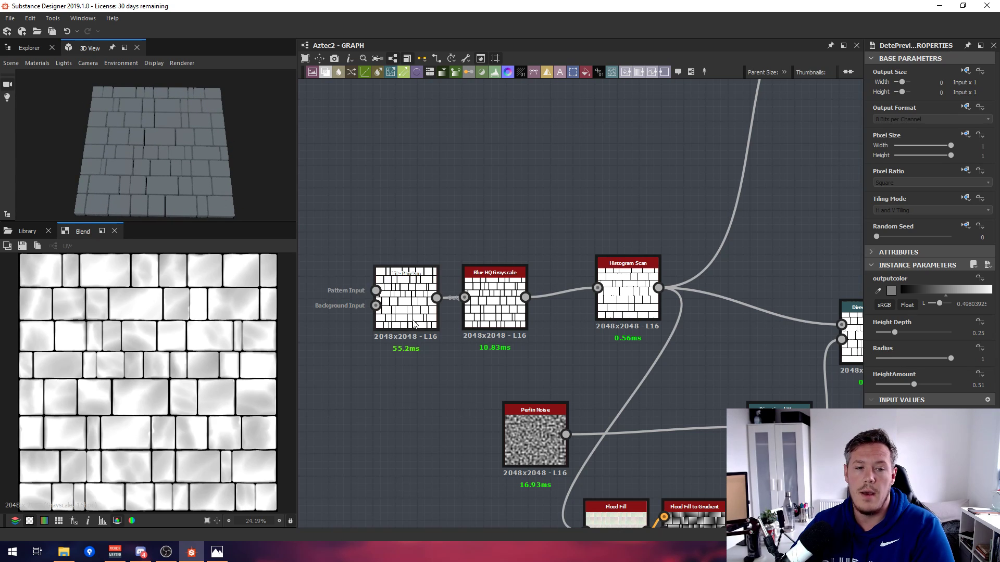
Preview the outputs of the Blur HQ Grayscale and Histogram Scan nodes in the 2D view.
scroll(417, 306, "up", 5)
scroll(417, 306, "down", 2)
middle_click_drag(640, 238, 554, 239)
double_click(492, 261)
double_click(687, 247)
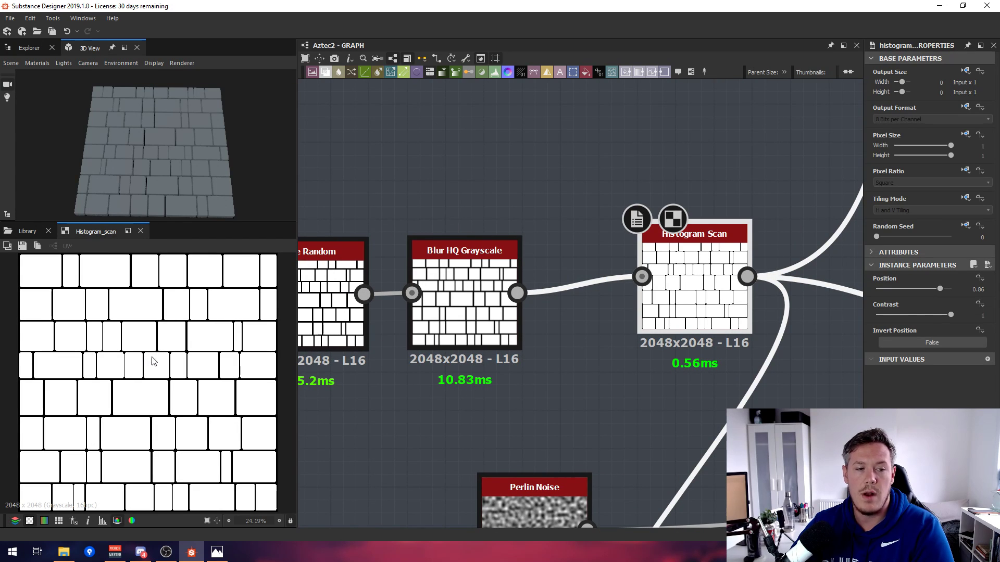
Preview the Directional Warp fed by Perlin Noise and the Directional Warp that distorts the brick pattern.
scroll(453, 397, "down", 3)
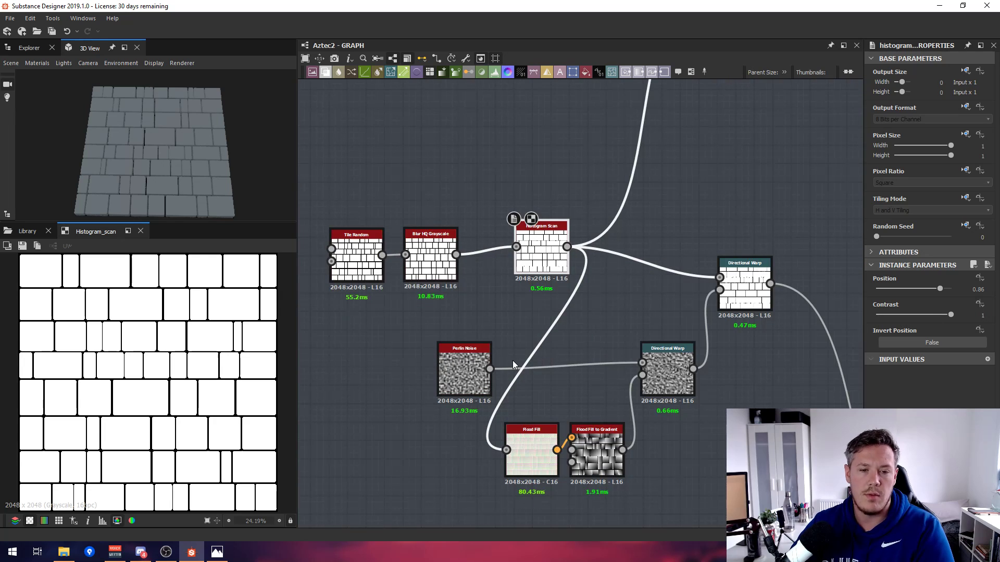
middle_click_drag(513, 360, 486, 313)
scroll(539, 379, "up", 2)
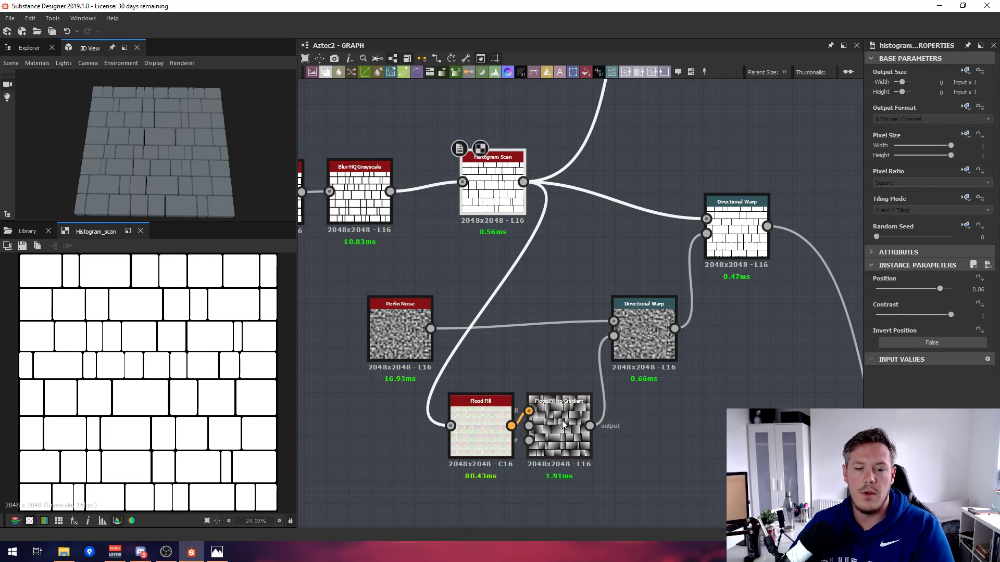
double_click(650, 339)
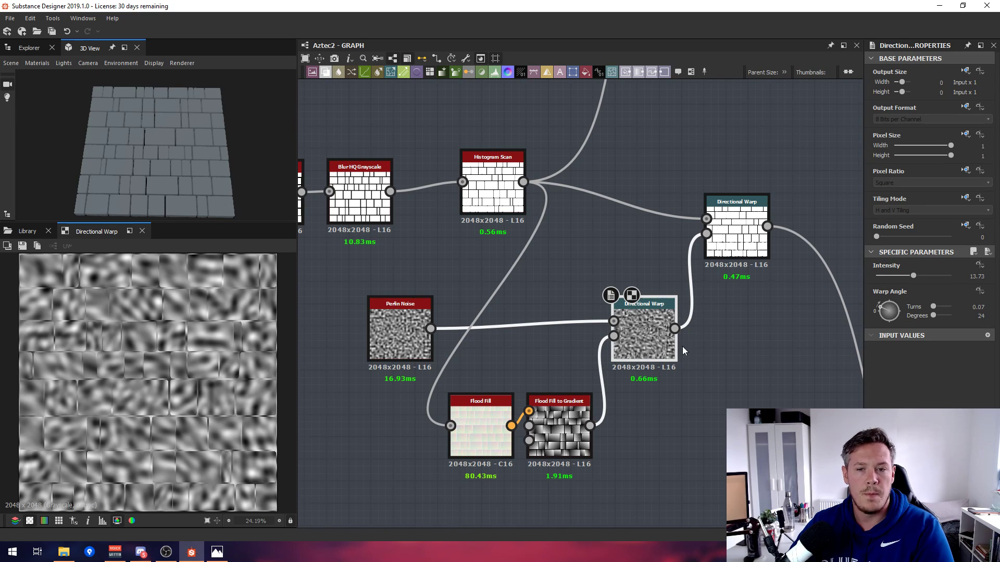
double_click(743, 249)
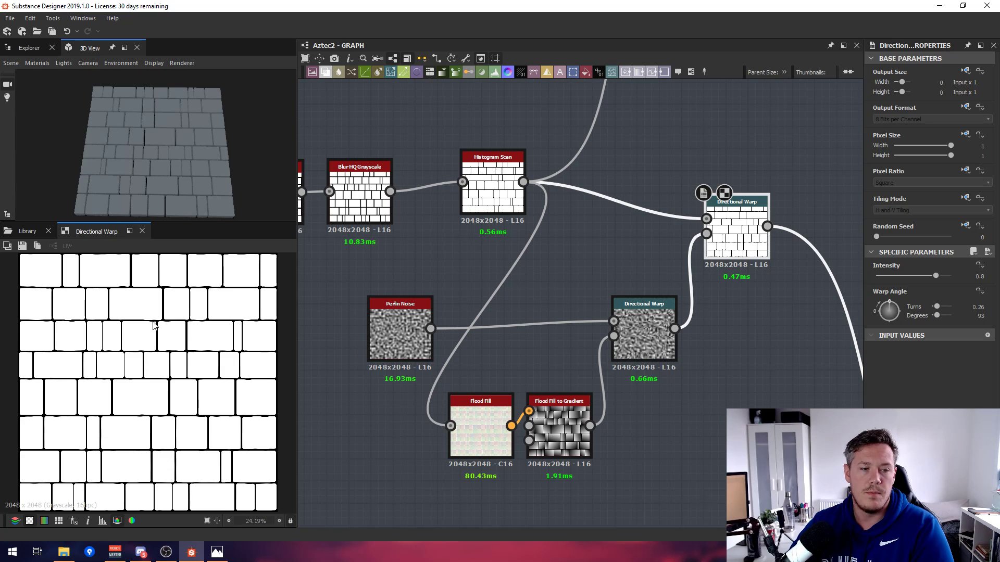
Compare the brick edges before and after warping by previewing Histogram Scan and the final Directional Warp at close range.
scroll(95, 325, "up", 5)
double_click(490, 188)
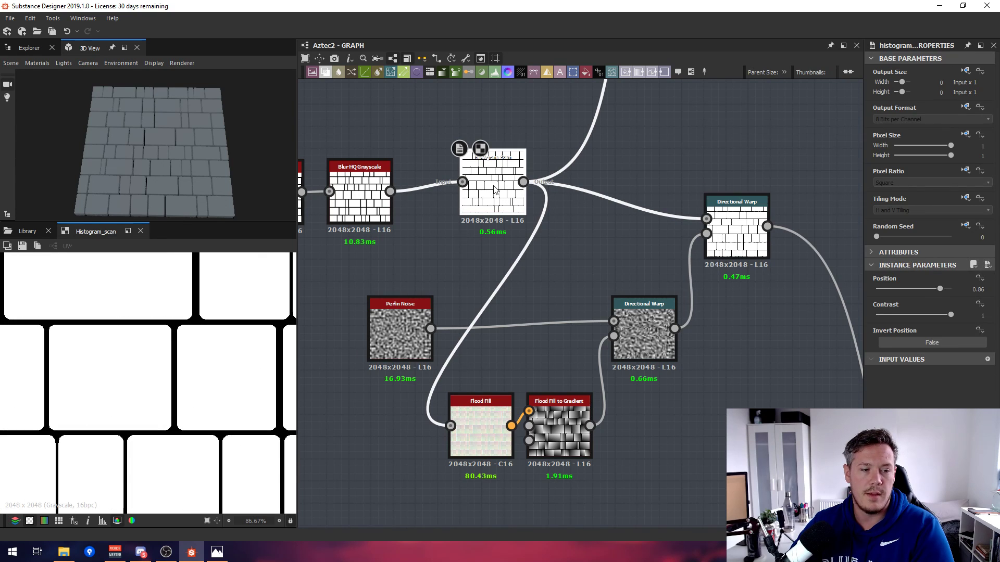
double_click(747, 227)
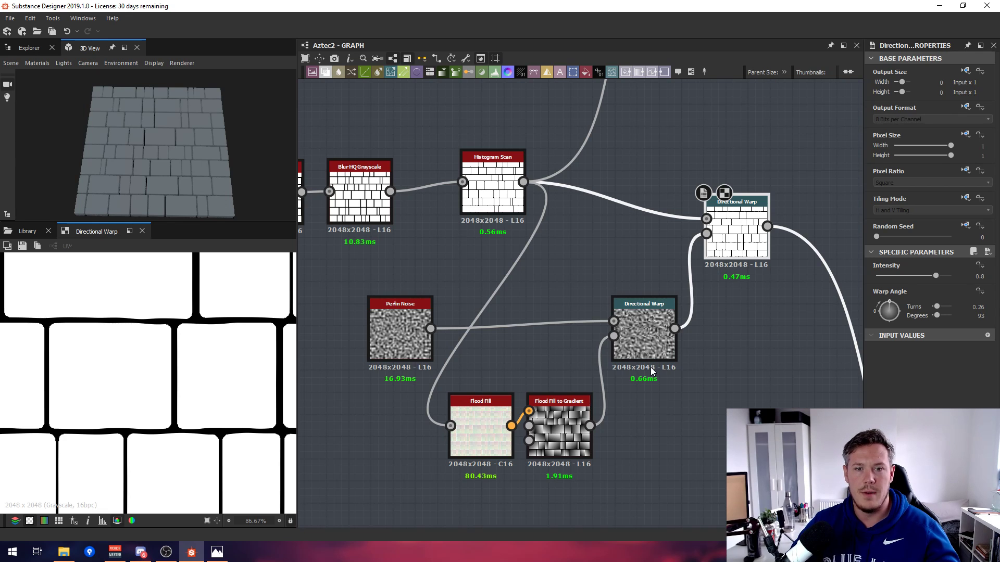
Follow the warped brick output to the Brick Dimension frame, select the frame and examine its nodes.
scroll(654, 367, "down", 6)
middle_click_drag(859, 424, 664, 407)
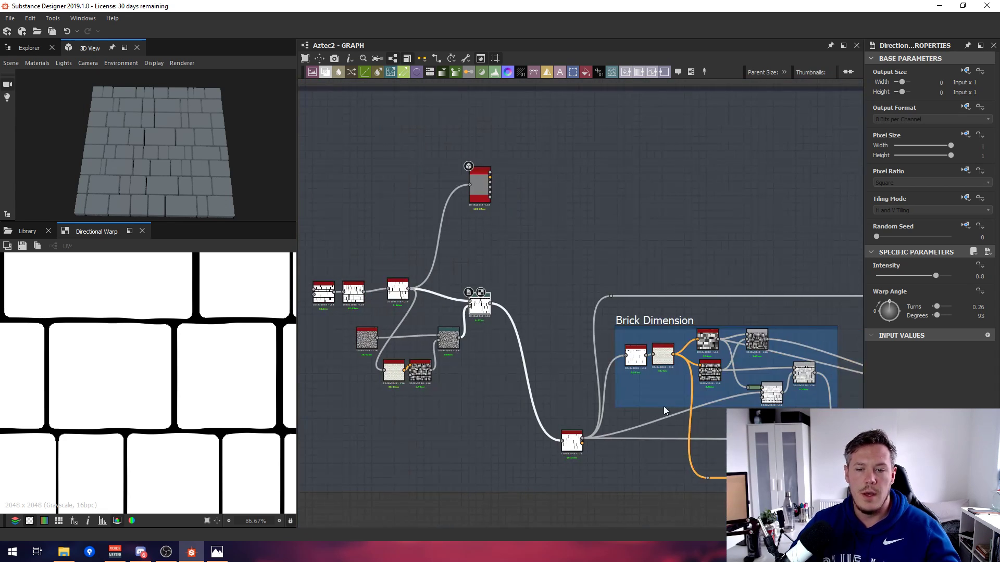
scroll(643, 437, "up", 2)
scroll(635, 438, "down", 1)
middle_click_drag(596, 439, 450, 444)
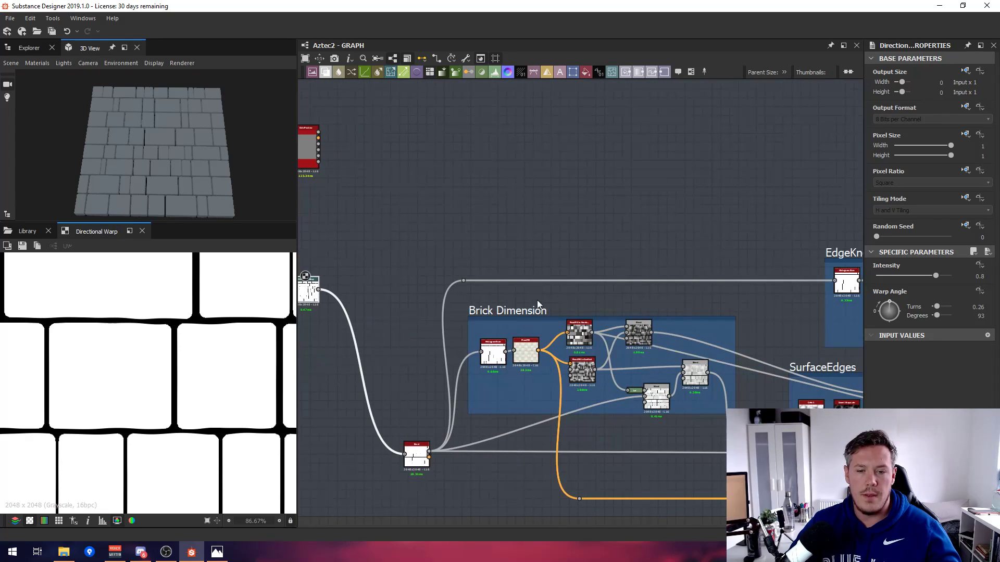
left_click(503, 310)
scroll(562, 374, "up", 4)
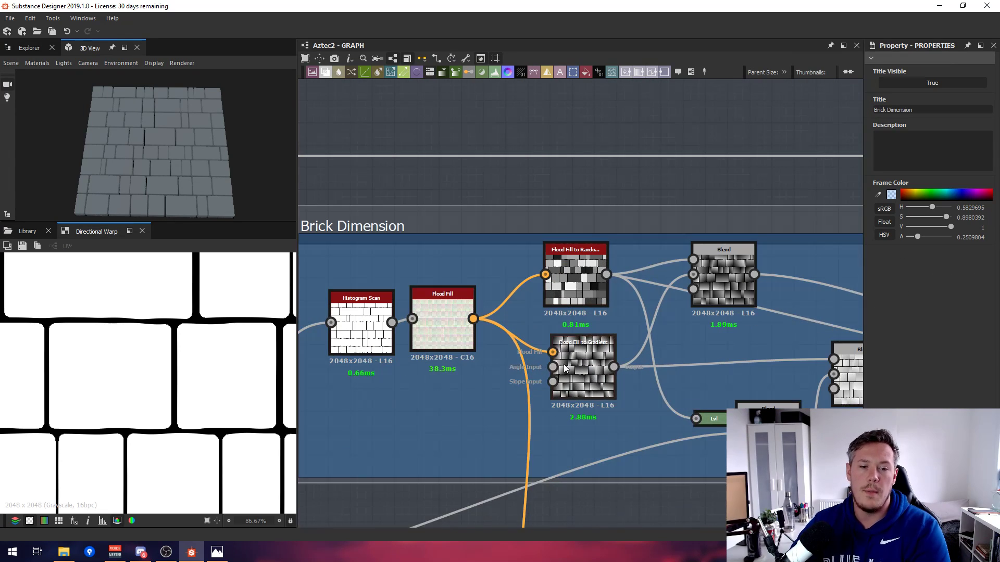
Preview the Histogram Scan and Flood Fill to Random Grayscale outputs in the Brick Dimension frame.
scroll(432, 323, "down", 2)
middle_click_drag(376, 347, 455, 336)
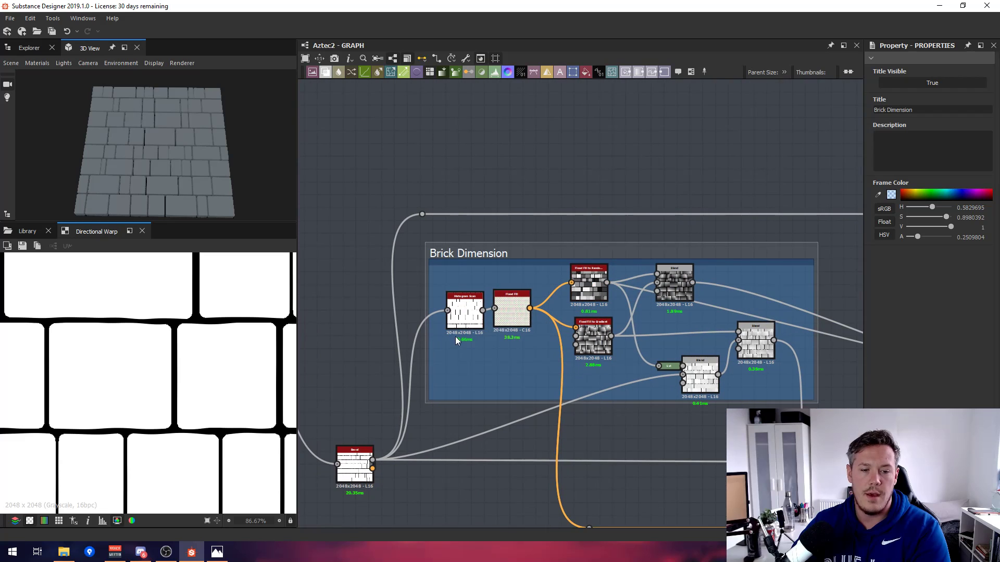
double_click(461, 314)
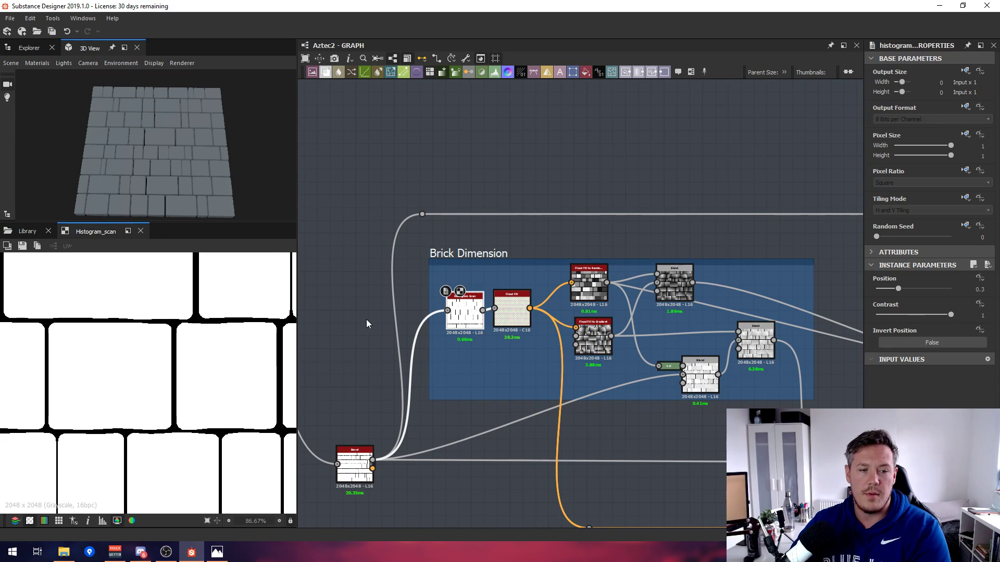
double_click(595, 295)
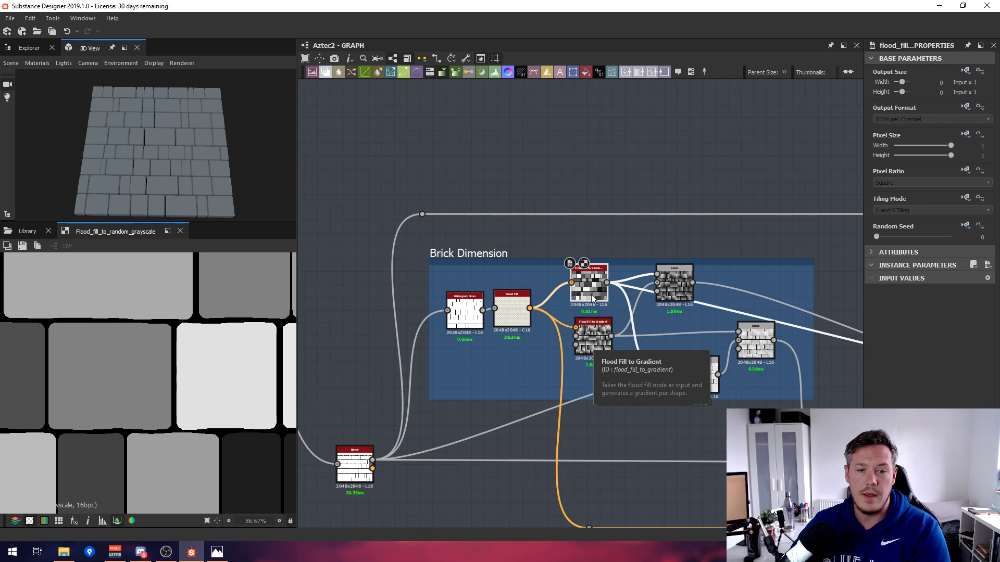
Move the Flood Fill to Gradient node slightly closer to Flood Fill to Random Grayscale and preview its full gradient pattern.
left_click_drag(593, 338, 587, 339)
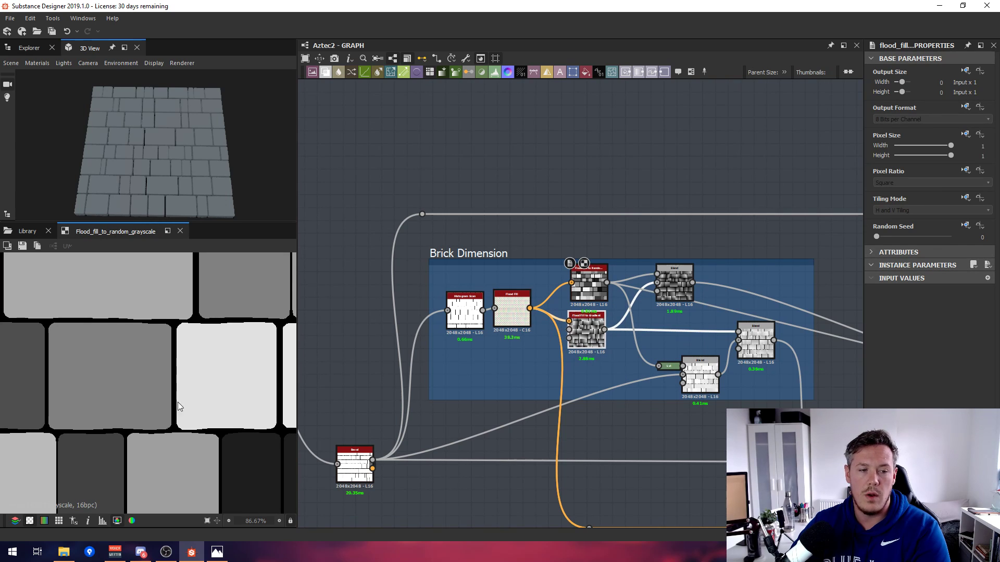
scroll(157, 397, "down", 8)
left_click(585, 285)
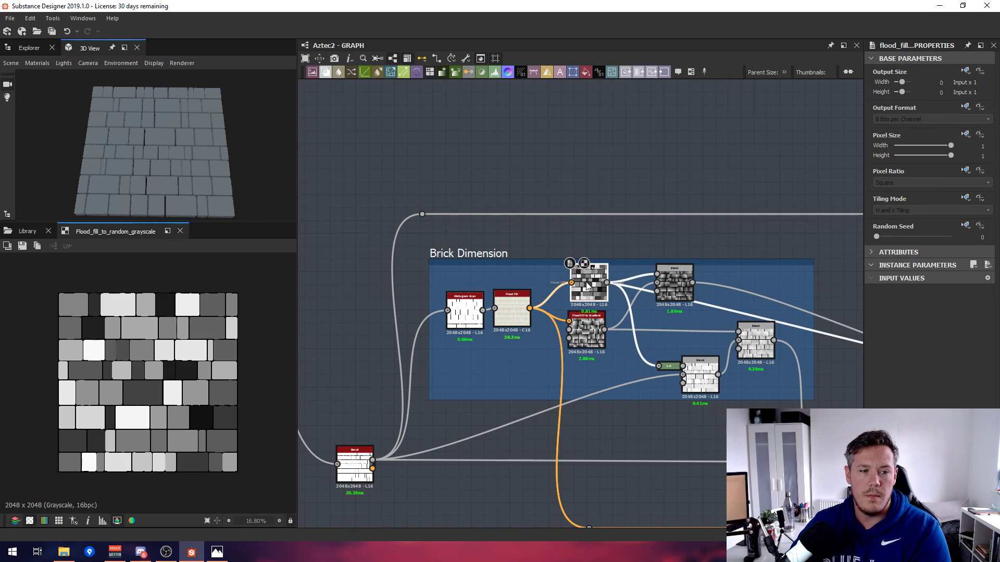
scroll(595, 287, "up", 5)
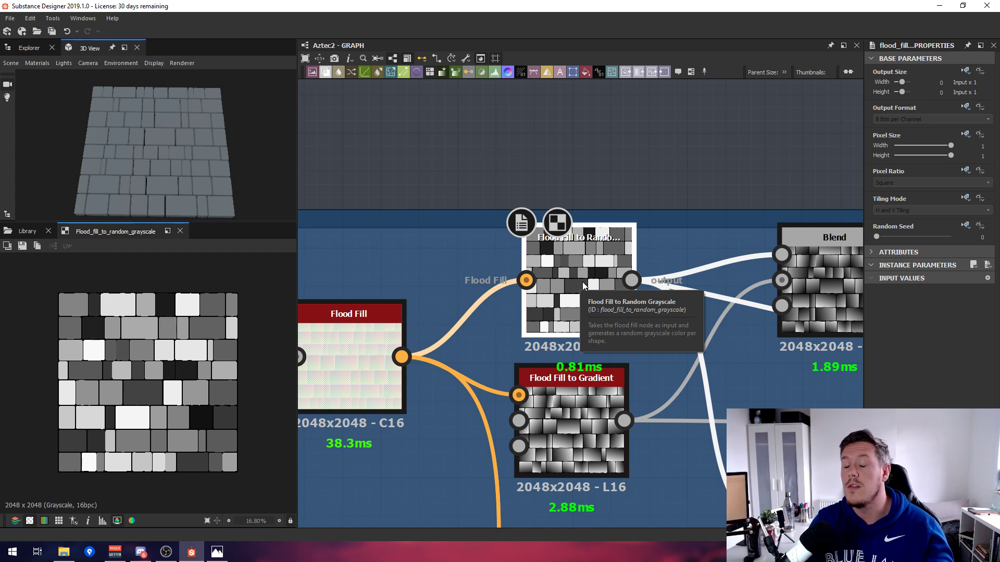
left_click(571, 423)
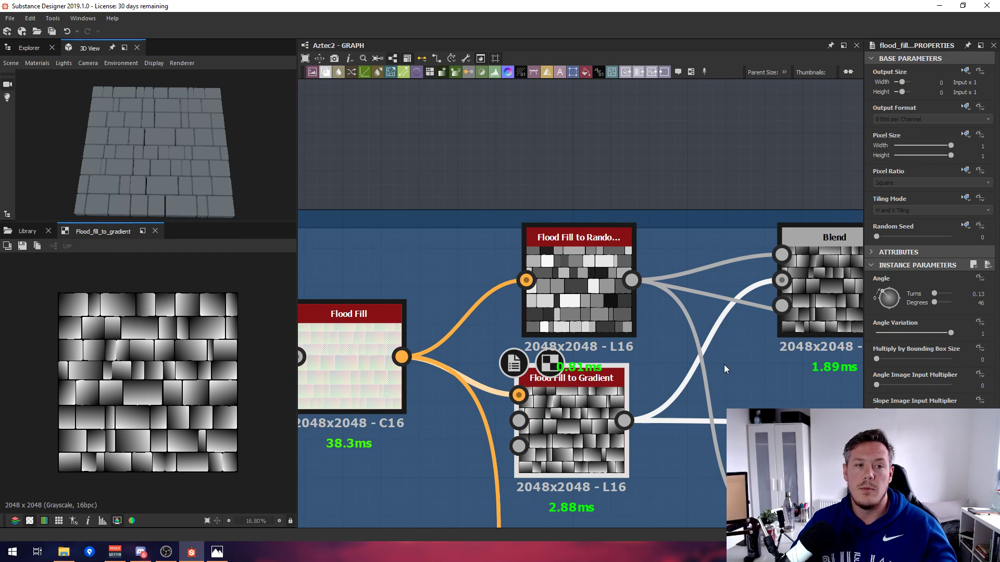
scroll(729, 360, "up", 1)
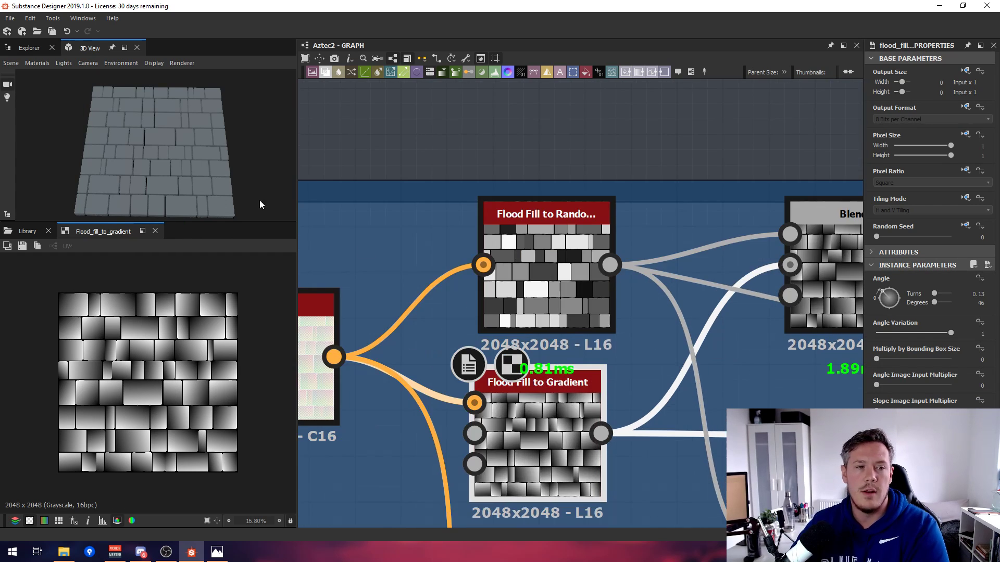
Check the bricks' depth in the 3D view from a low angle and survey the frames following Brick Dimension.
left_click_drag(260, 199, 145, 153)
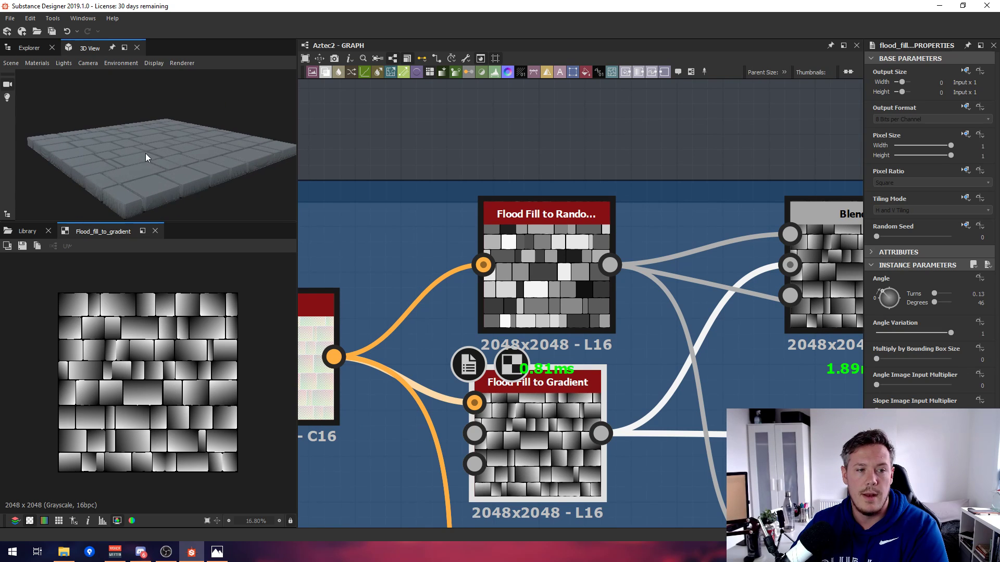
scroll(495, 268, "down", 3)
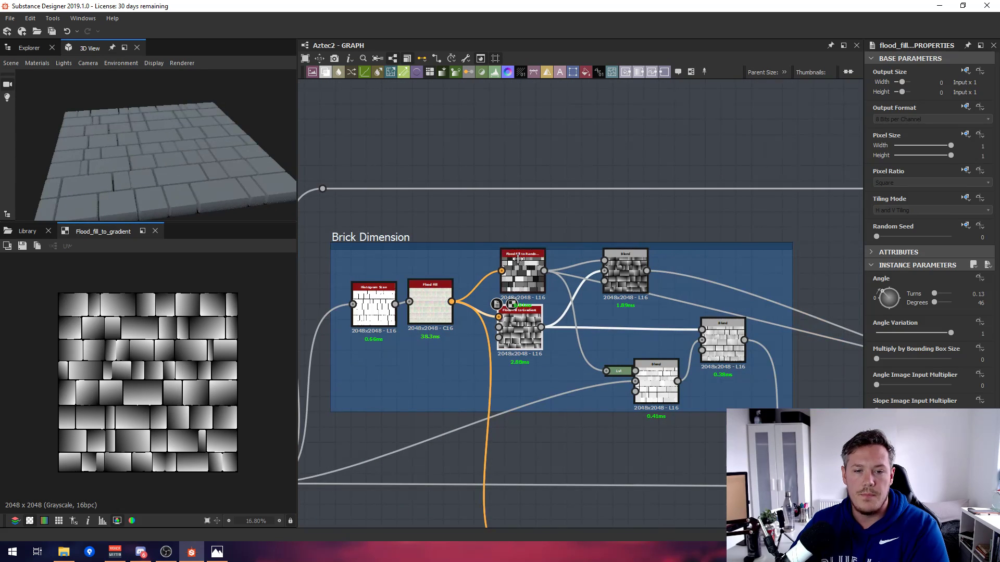
scroll(458, 245, "down", 5)
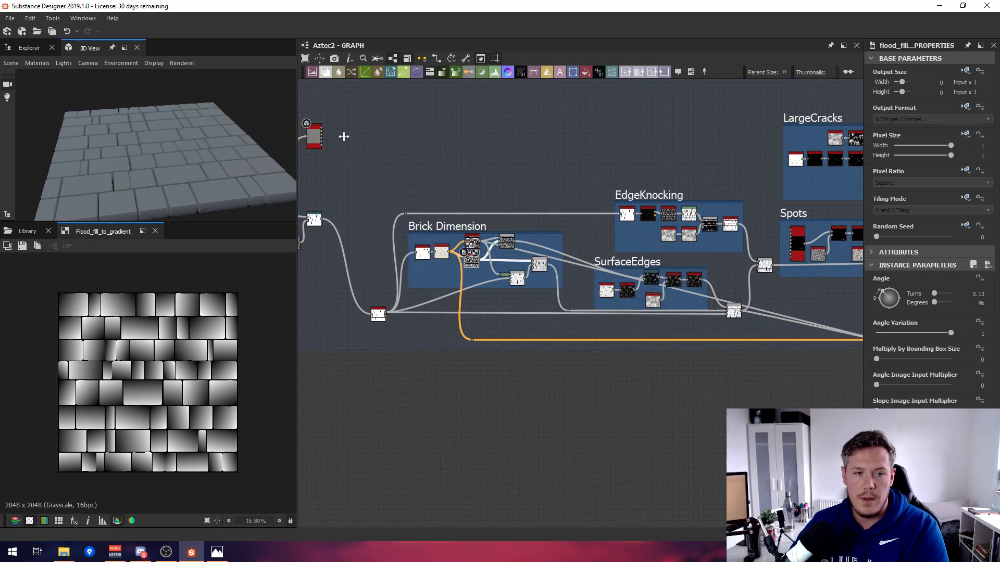
Move the preview node above Brick Dimension and feed it the frame's lower Blend, then its final Blend, comparing both in 3D.
left_click_drag(345, 135, 560, 217)
scroll(536, 227, "up", 6)
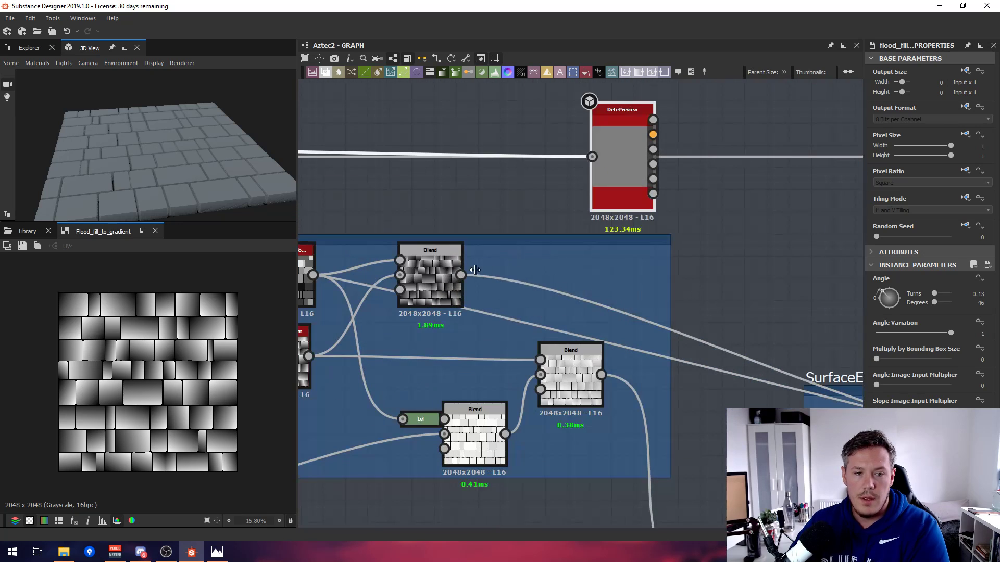
left_click_drag(505, 434, 592, 156)
left_click_drag(127, 157, 240, 157)
left_click_drag(601, 375, 592, 157)
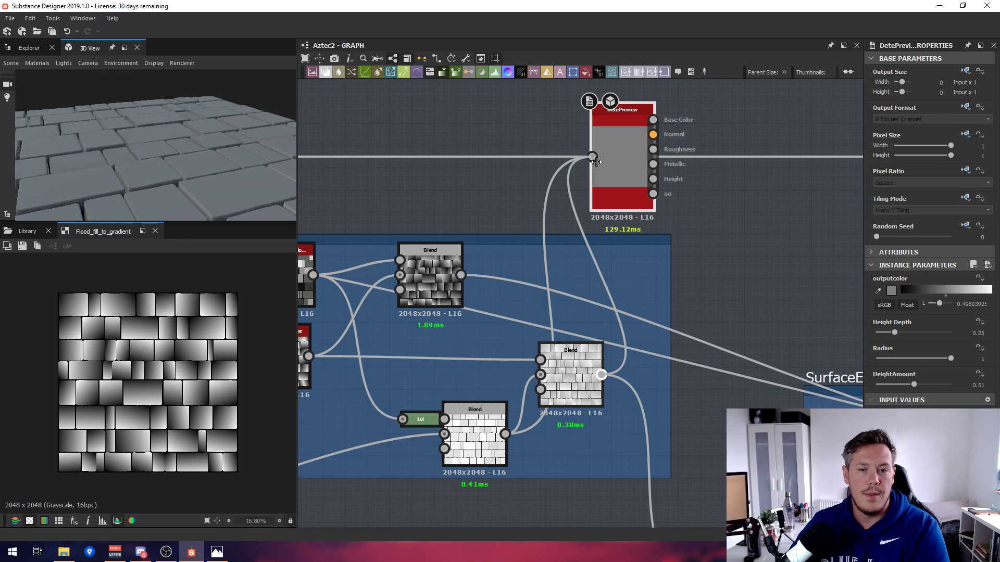
left_click_drag(169, 170, 244, 157)
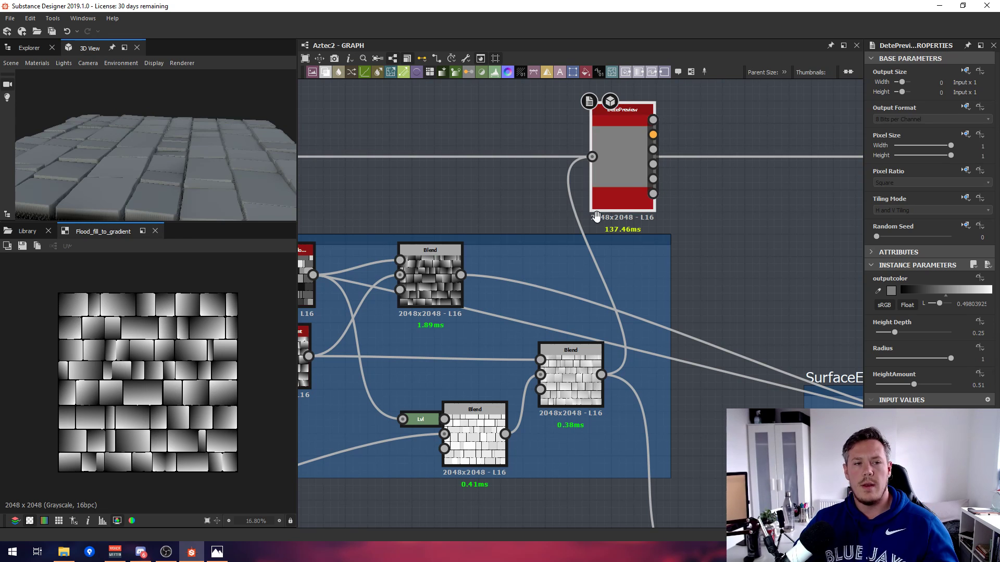
Place the preview node between the Brick Dimension and EdgeKnocking frames and examine the tilted bricks in the 3D view from several angles.
scroll(655, 215, "down", 4)
left_click_drag(651, 194, 704, 230)
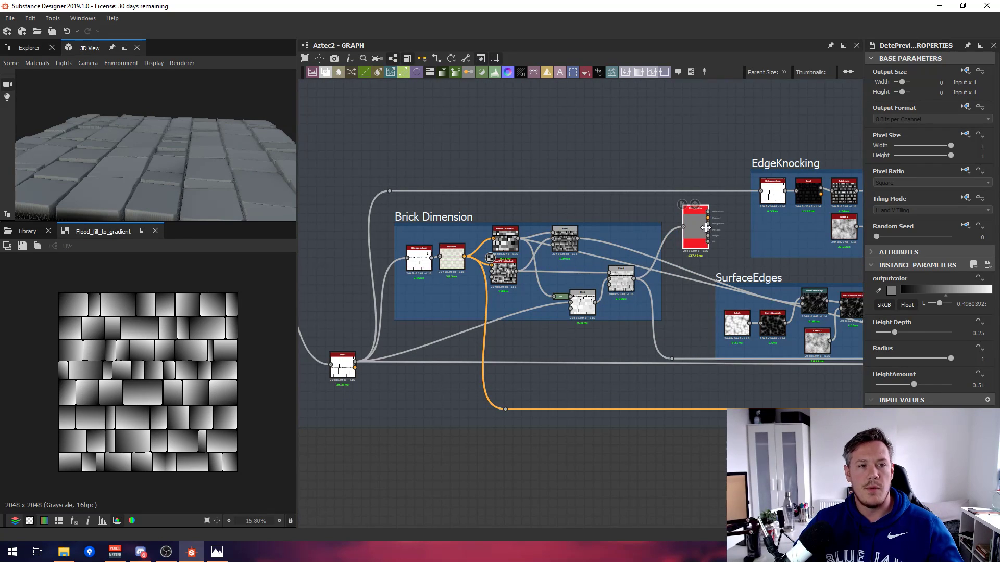
middle_click_drag(676, 231, 511, 212)
scroll(575, 222, "up", 1)
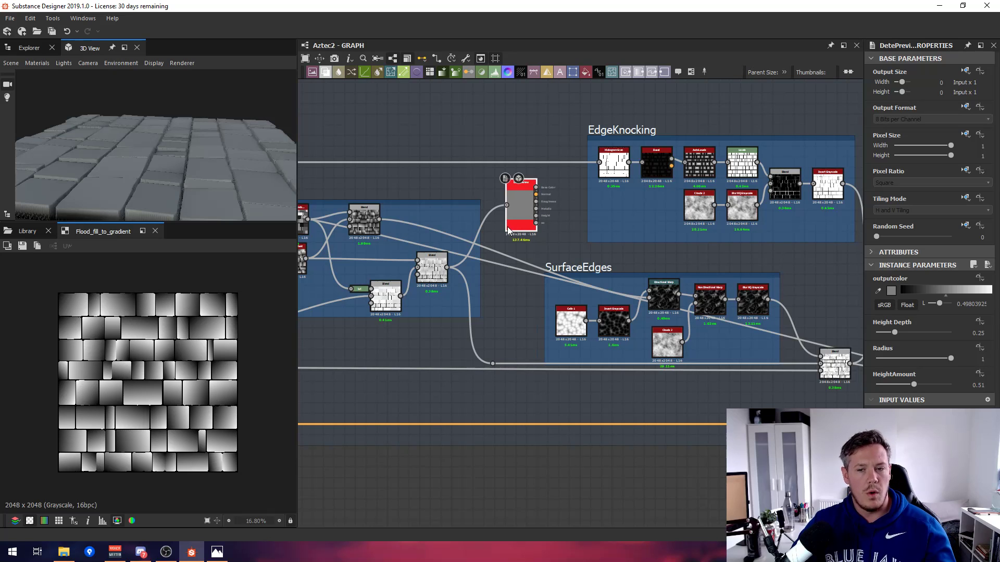
left_click_drag(245, 183, 136, 144)
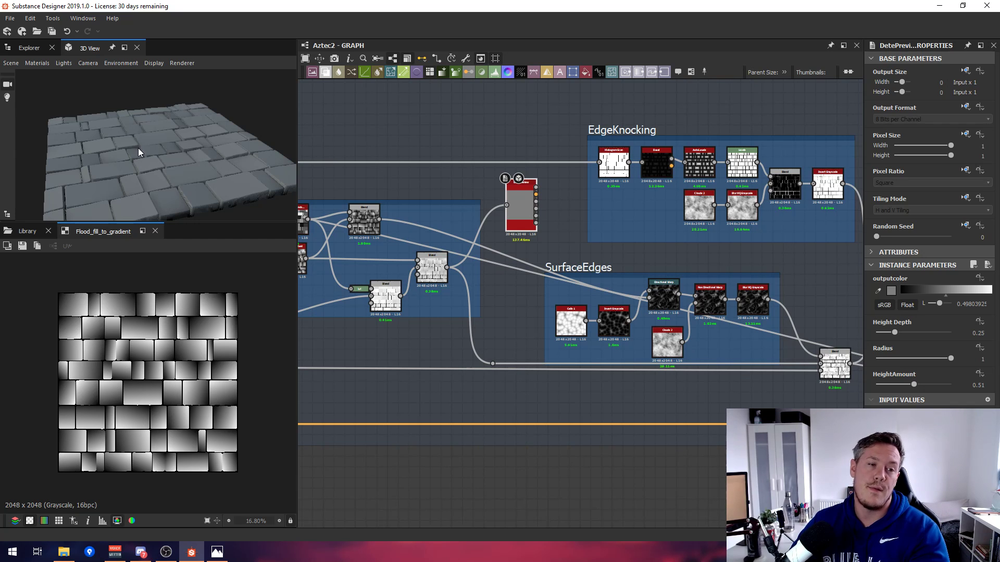
mouse_move(170, 143)
left_mouse_down()
mouse_move(67, 160)
mouse_move(156, 153)
mouse_move(139, 152)
mouse_move(211, 131)
mouse_move(153, 120)
mouse_move(65, 126)
mouse_move(177, 144)
left_mouse_up()
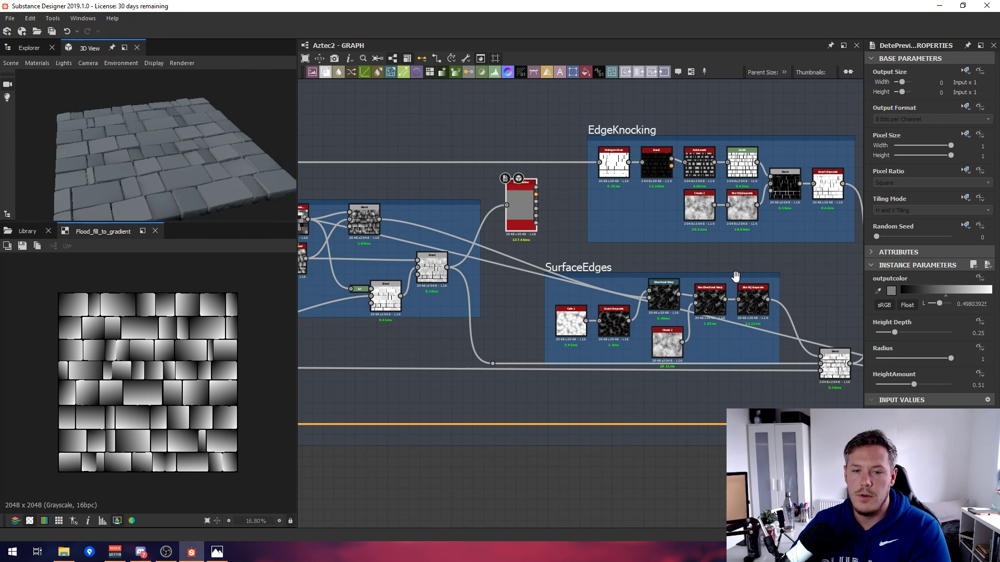
Move the preview node past the SurfaceEdges frame, just above the Blend that receives its output.
middle_click_drag(735, 277, 745, 269)
scroll(698, 263, "down", 1)
middle_click_drag(621, 257, 627, 263)
scroll(629, 267, "up", 2)
scroll(630, 267, "down", 2)
middle_click_drag(708, 256, 687, 258)
scroll(656, 253, "up", 1)
middle_click_drag(634, 245, 508, 244)
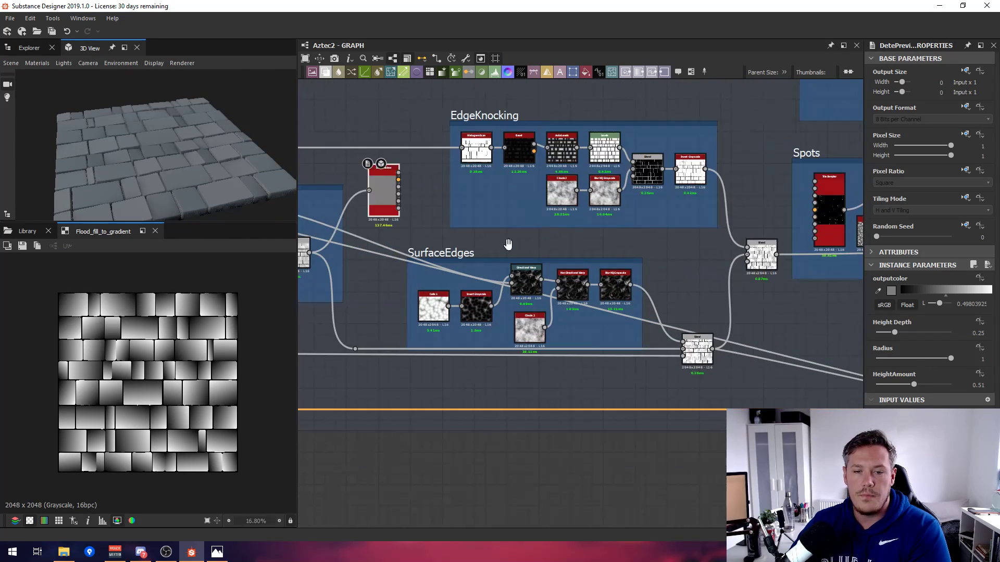
left_click_drag(383, 186, 688, 252)
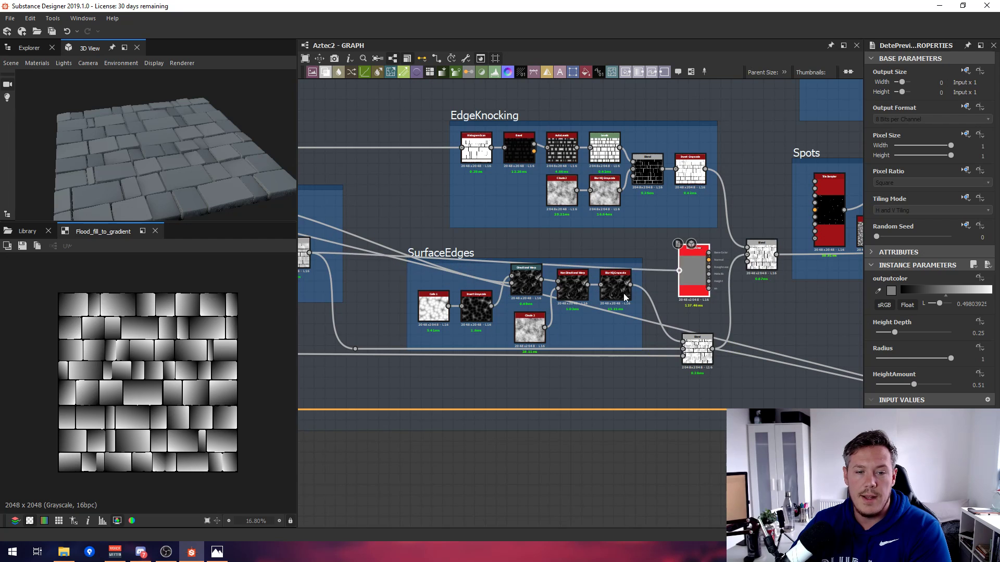
Preview Cells 1, Invert Grayscale and Directional Warp in SurfaceEdges, plus the gradient Blend that drives the warp.
scroll(494, 325, "up", 3)
double_click(370, 288)
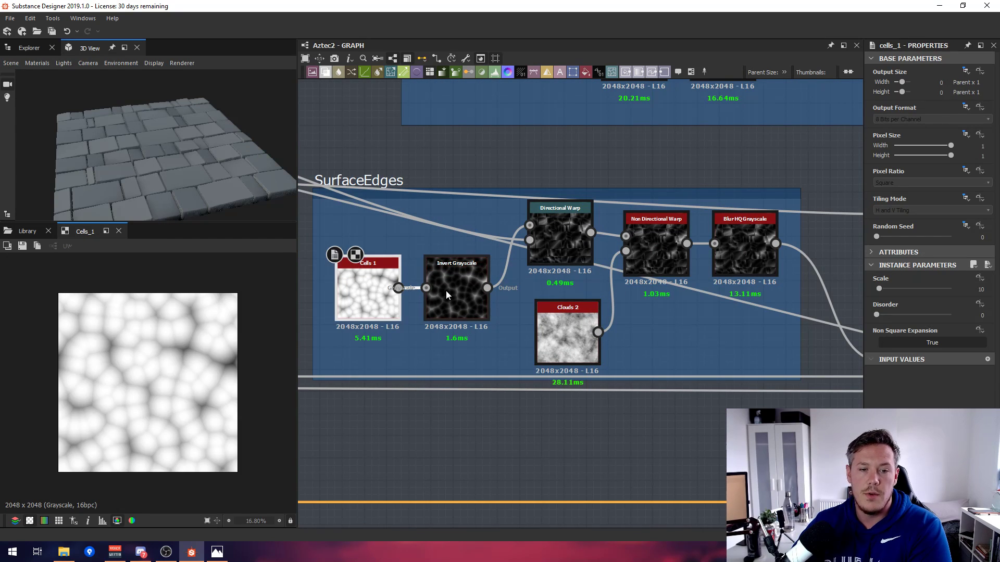
double_click(448, 291)
double_click(562, 245)
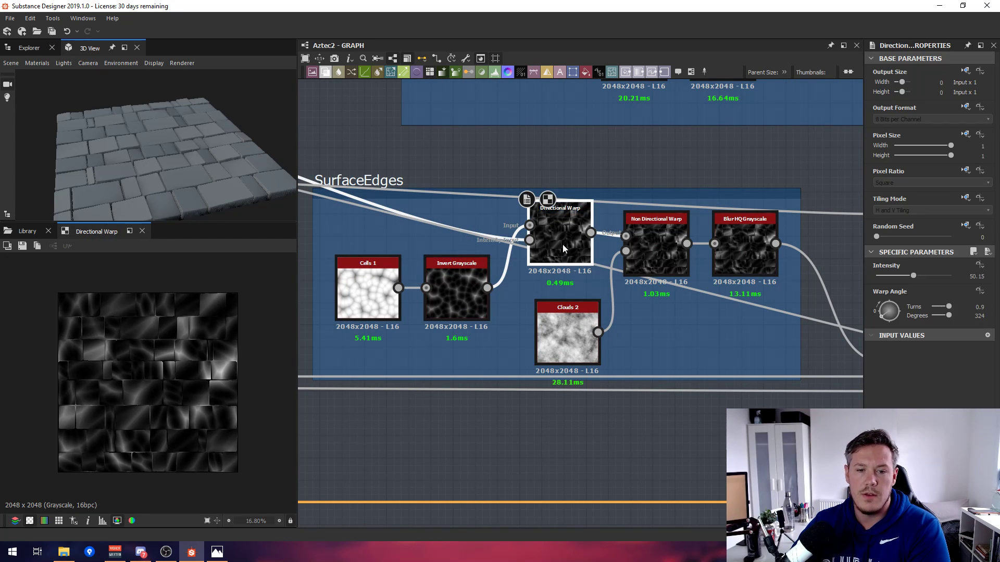
double_click(548, 341)
double_click(522, 240)
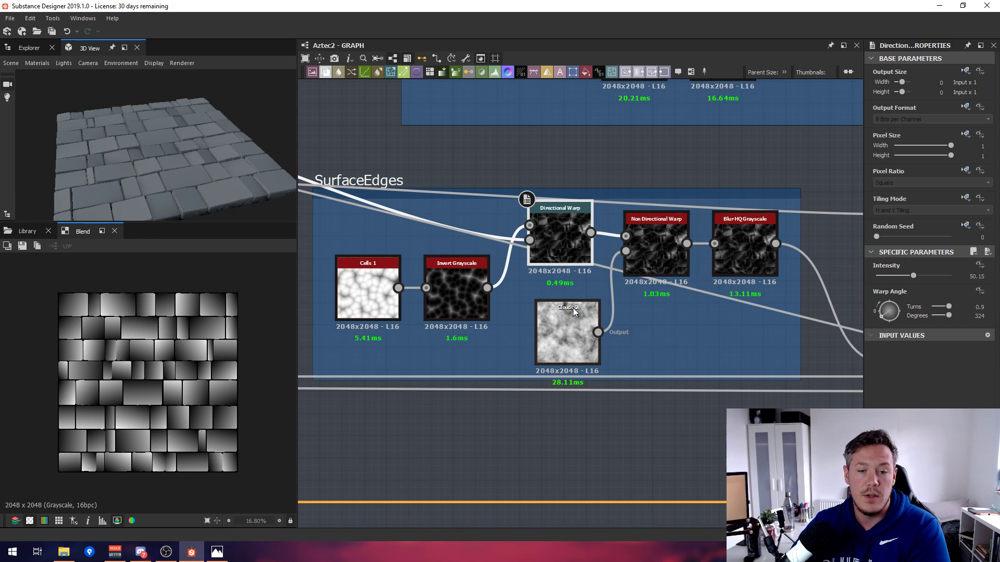
Preview the Non Directional Warp, its Clouds 2 input and the closing Blur HQ Grayscale in the SurfaceEdges frame.
double_click(648, 255)
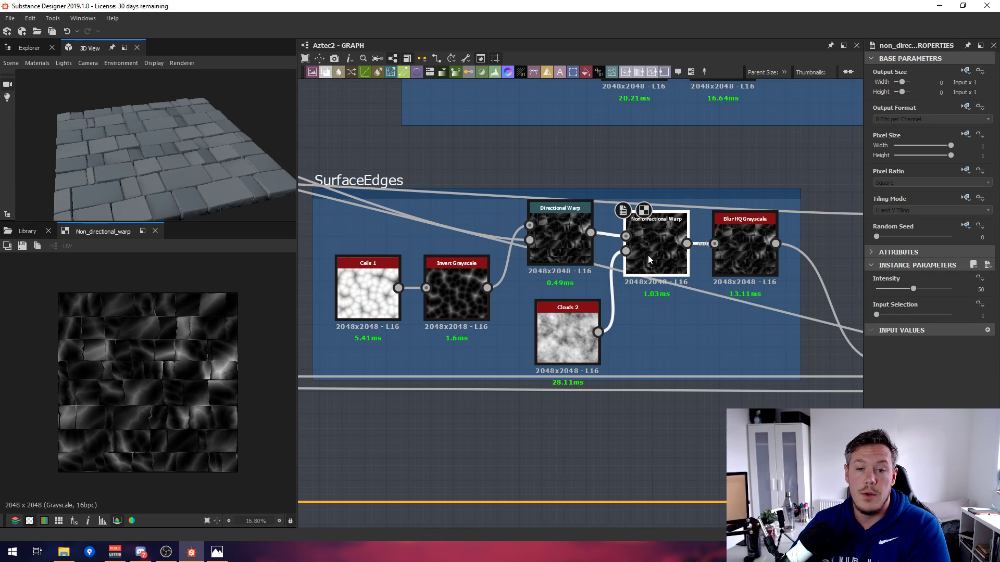
double_click(571, 349)
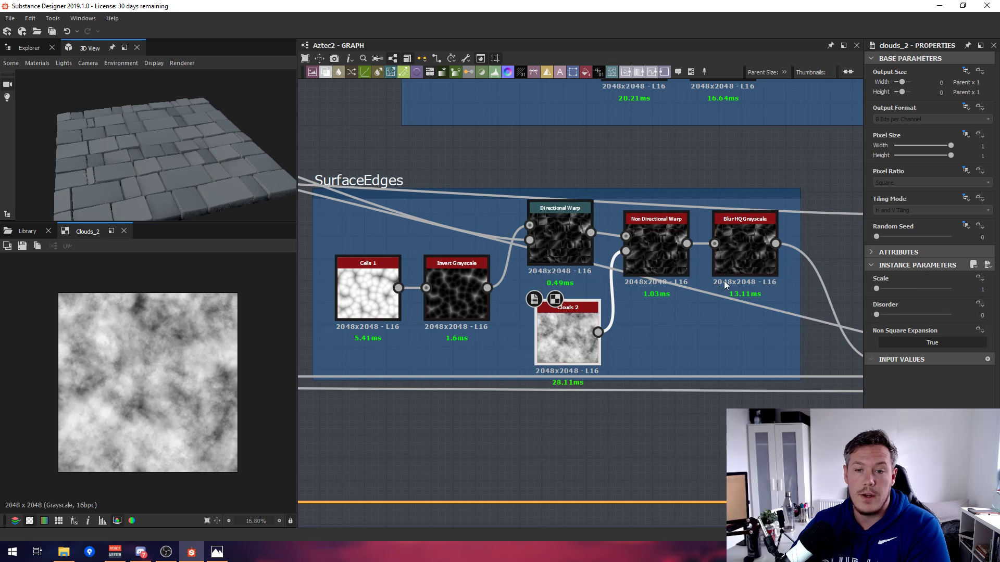
double_click(751, 264)
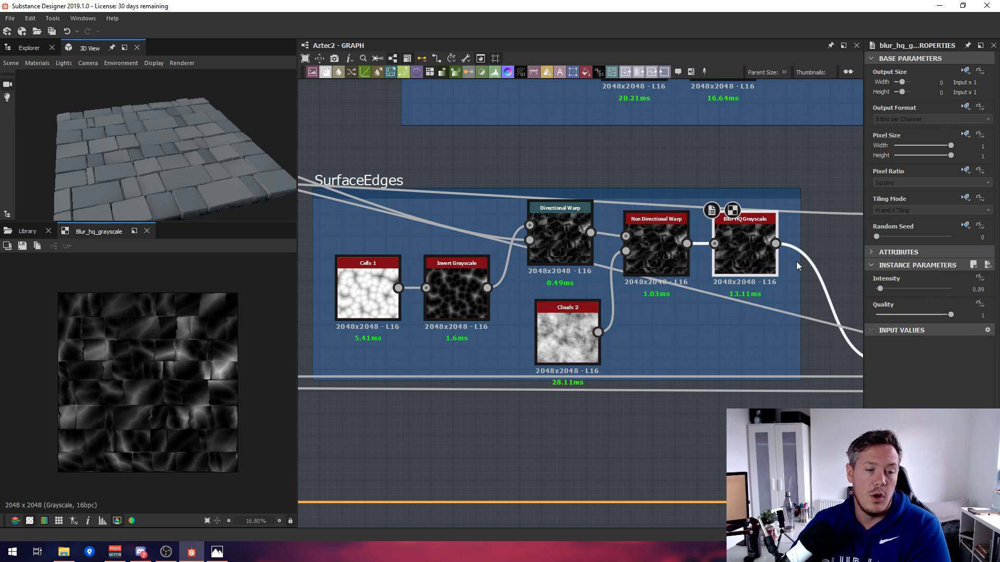
Feed the Blend after SurfaceEdges into the preview node, examine the brick surfaces up close in 3D and shift the preview node slightly.
middle_click_drag(771, 259, 603, 264)
scroll(750, 266, "down", 2)
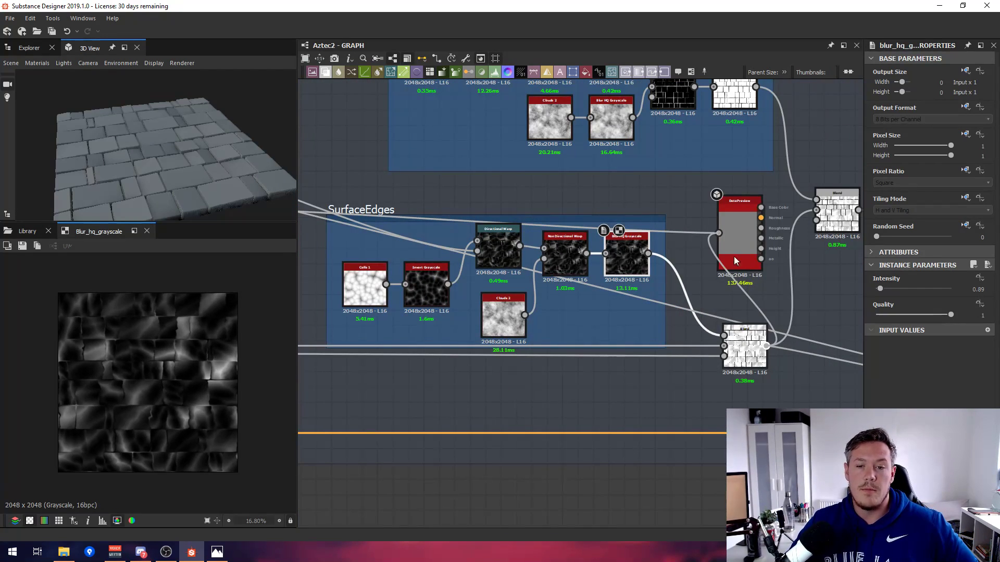
left_click_drag(195, 154, 176, 131)
scroll(189, 169, "up", 4)
left_click_drag(85, 110, 200, 151)
middle_click_drag(661, 221, 654, 227)
scroll(654, 227, "up", 2)
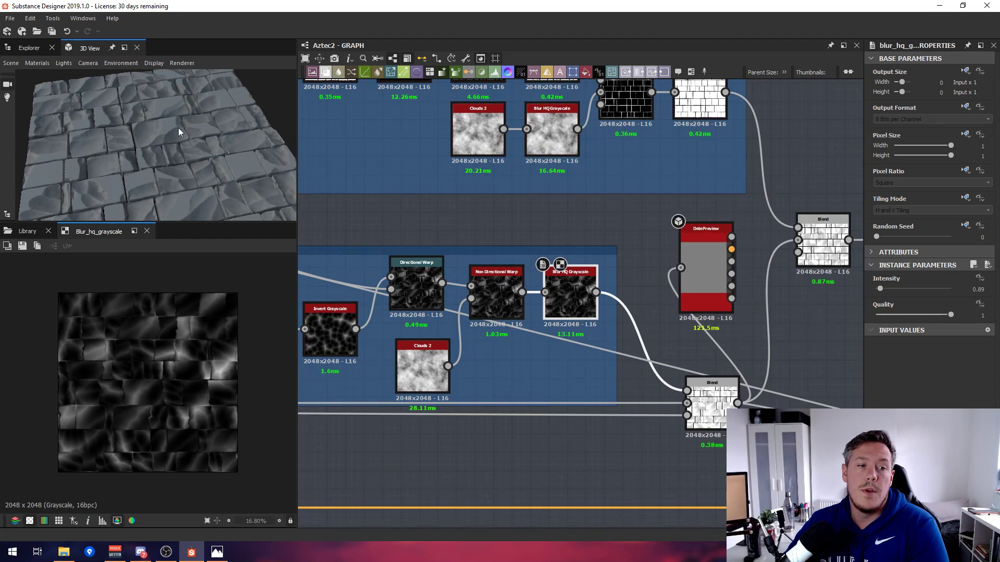
left_click_drag(178, 127, 196, 144)
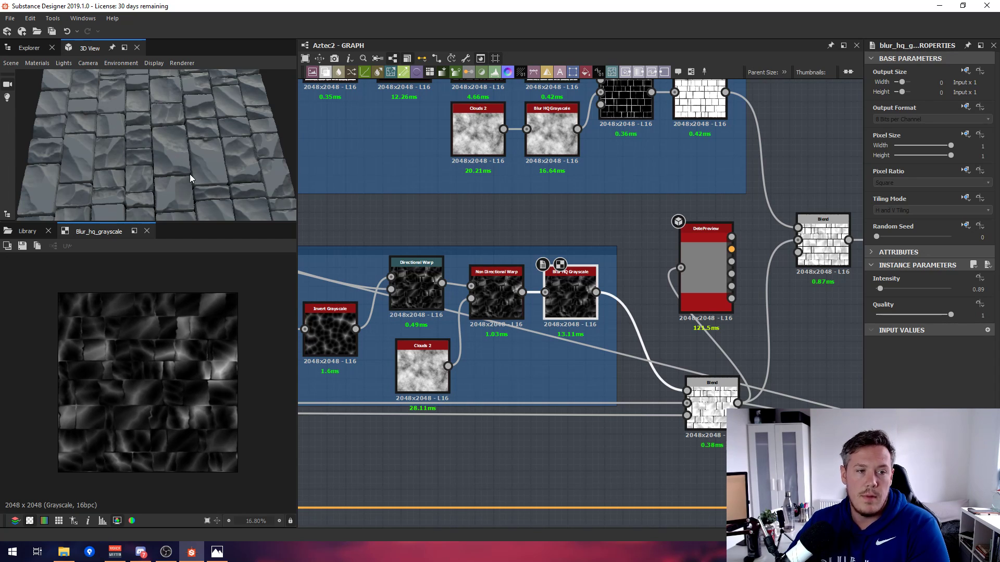
scroll(595, 231, "down", 2)
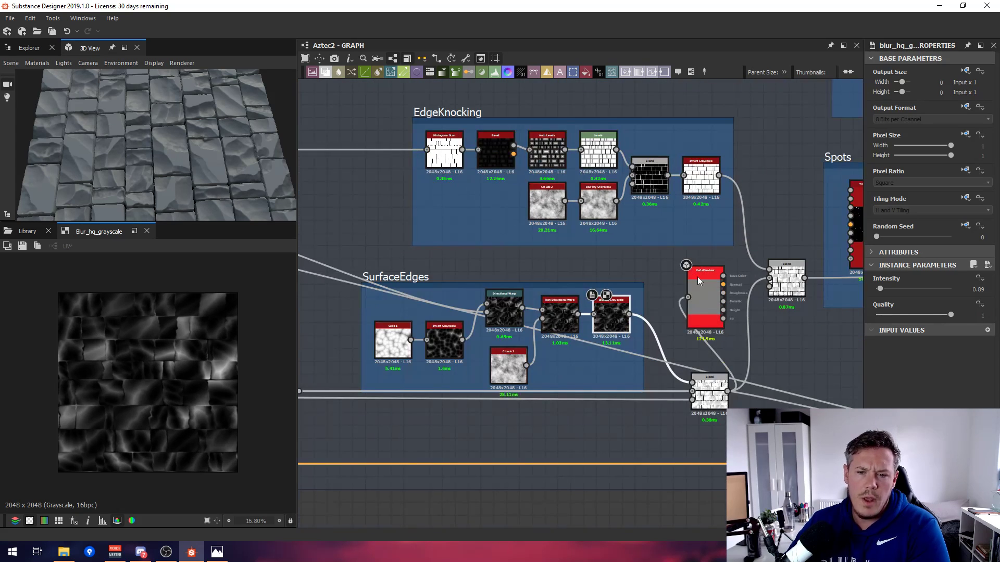
left_click_drag(698, 277, 715, 273)
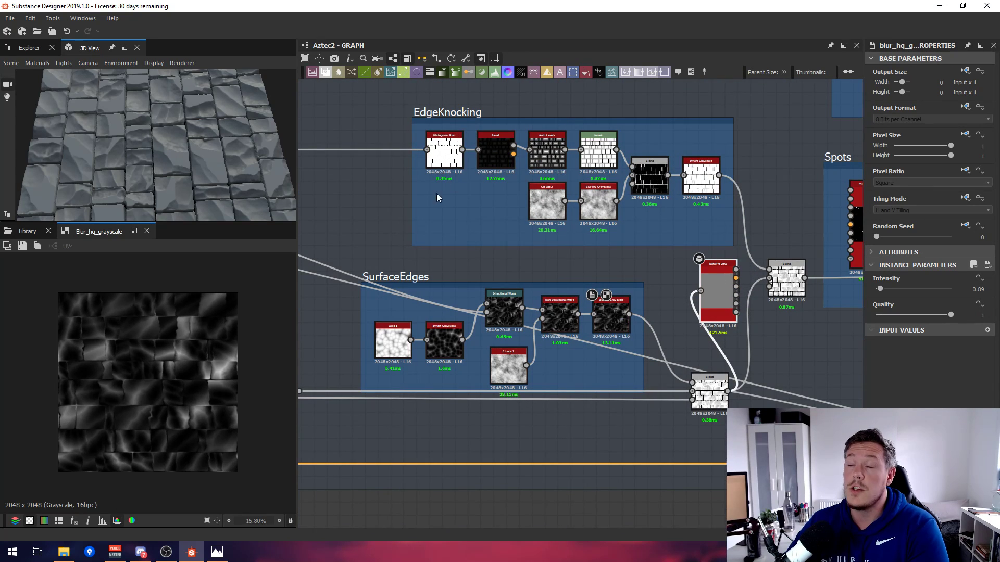
Preview the Histogram Scan, Bevel, Auto Levels and Levels outputs in the EdgeKnocking frame.
middle_click_drag(435, 167, 527, 209)
scroll(478, 191, "up", 1)
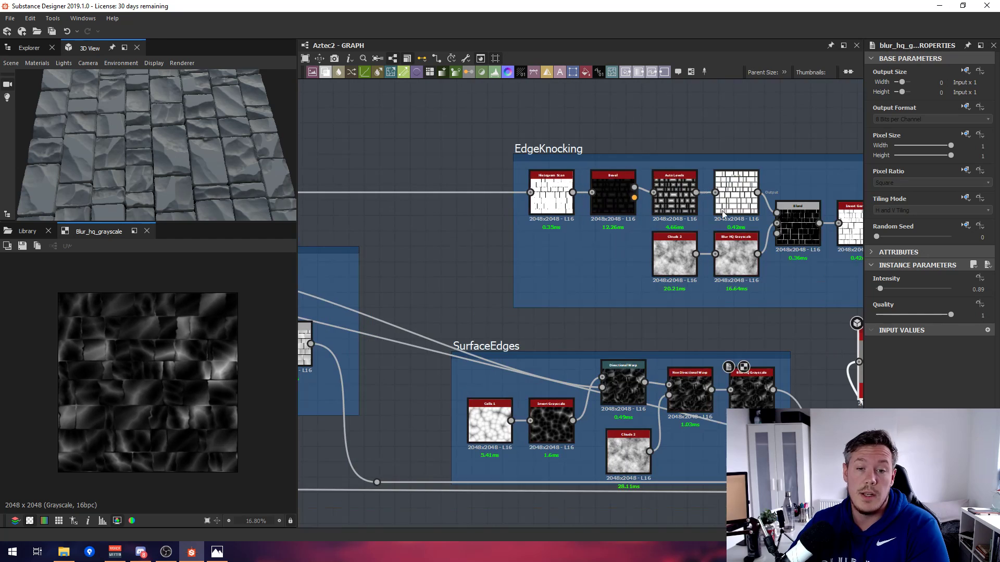
scroll(493, 217, "up", 1)
middle_click_drag(688, 214, 580, 221)
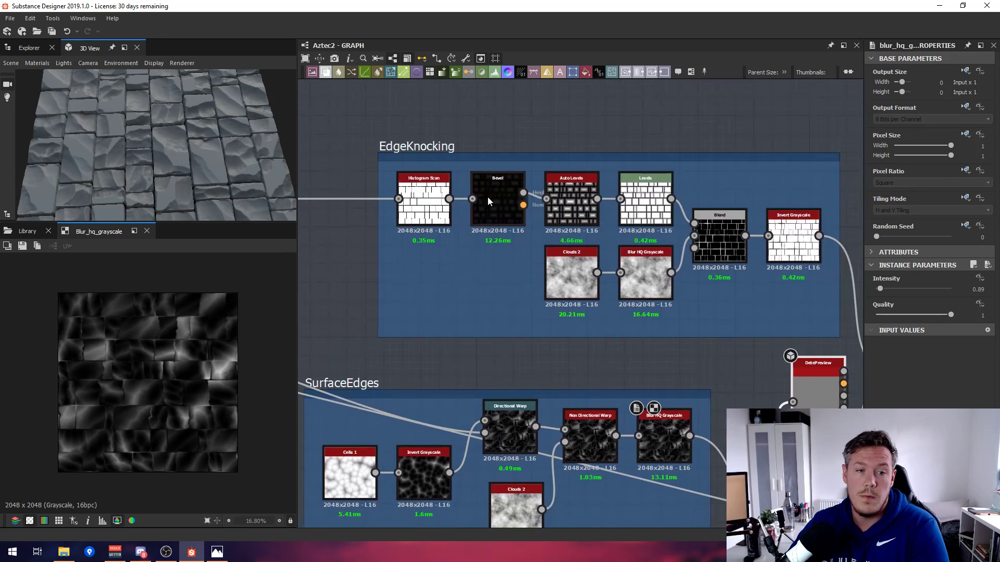
double_click(422, 205)
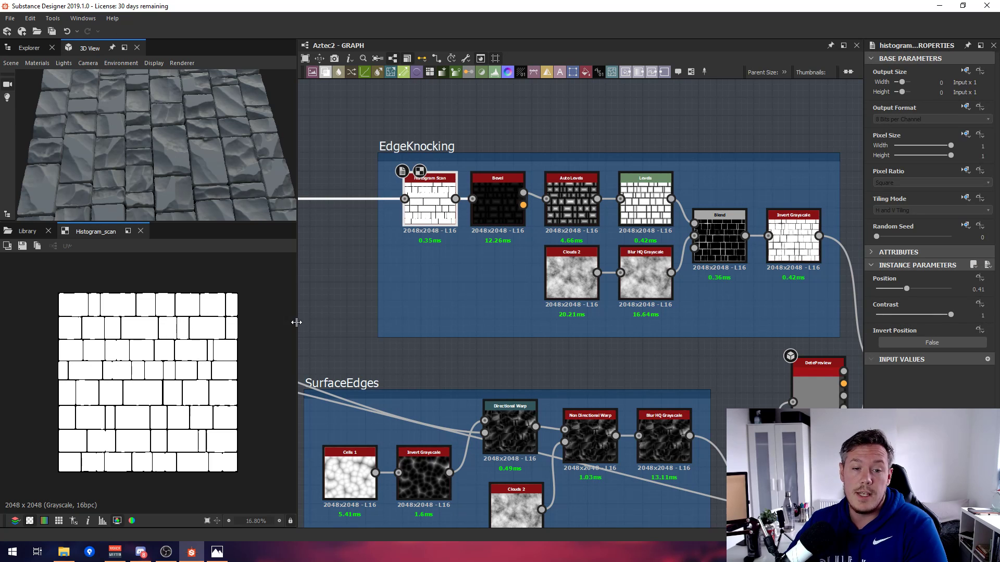
double_click(504, 212)
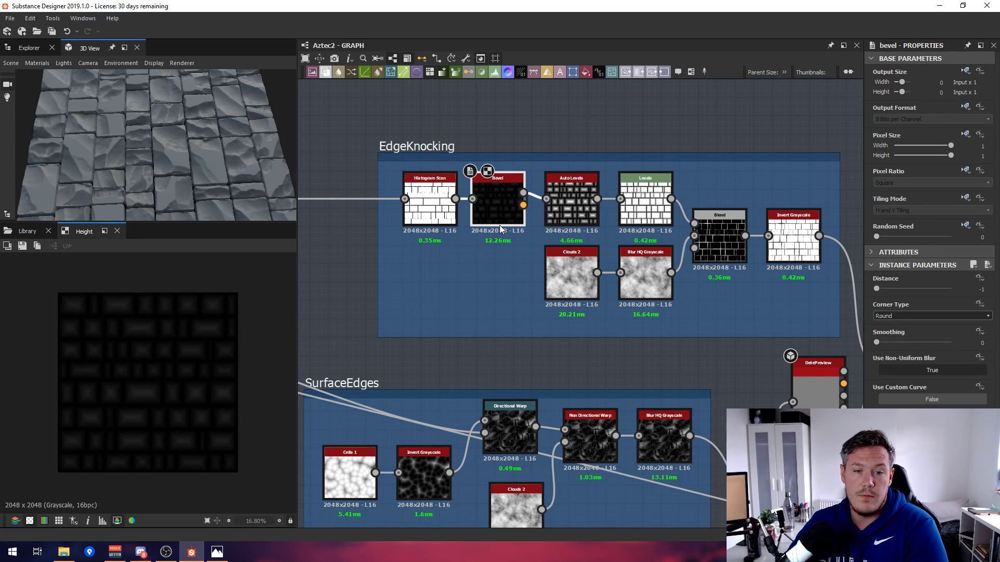
double_click(574, 191)
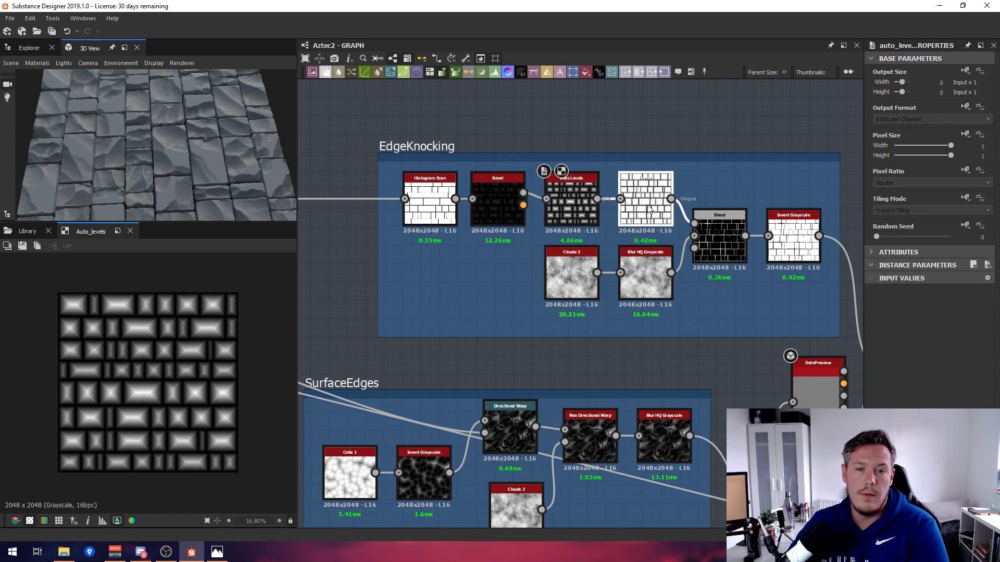
double_click(648, 207)
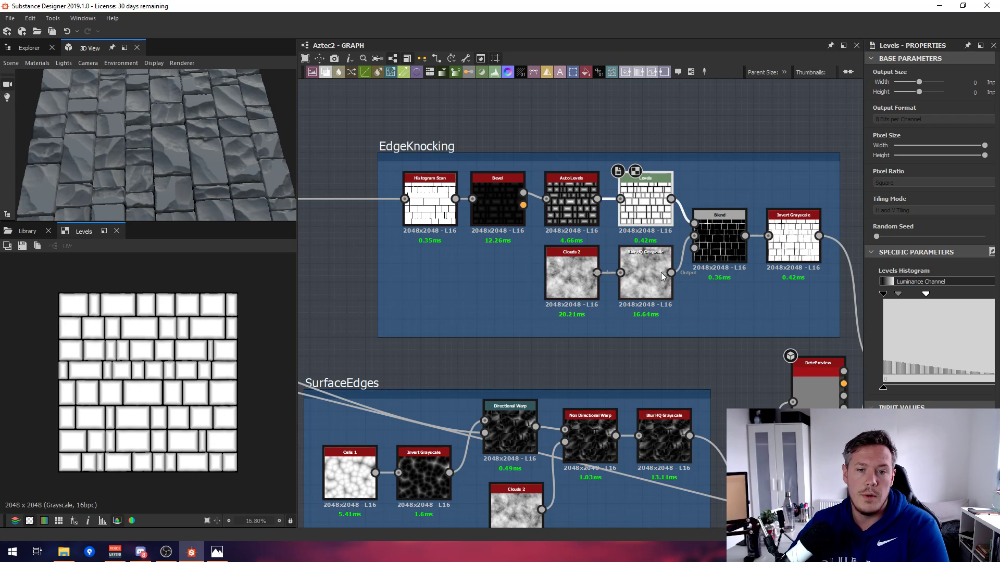
Preview the EdgeKnocking frame's Subtract Blend and the blurred Clouds 2 noise that feeds it.
double_click(713, 239)
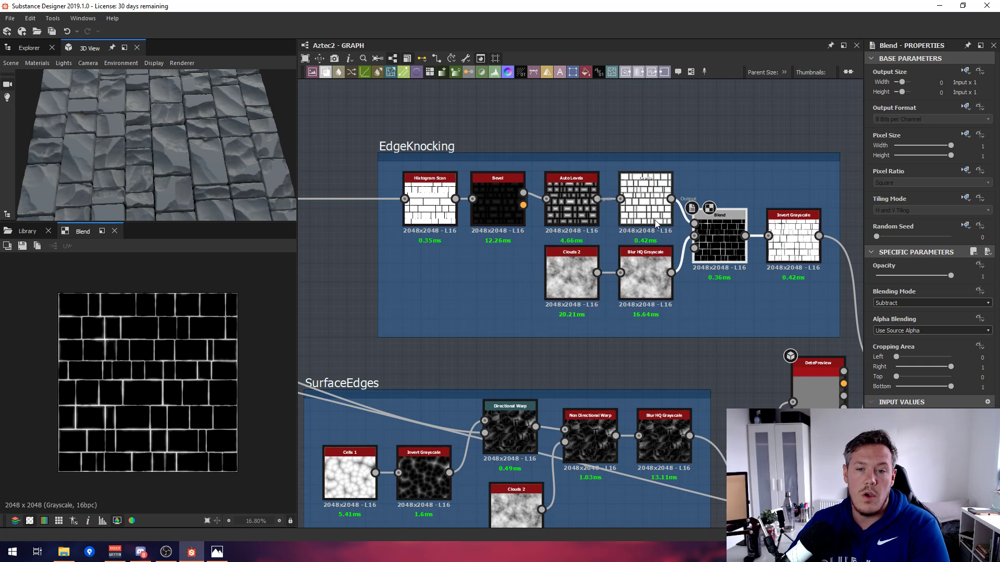
double_click(563, 274)
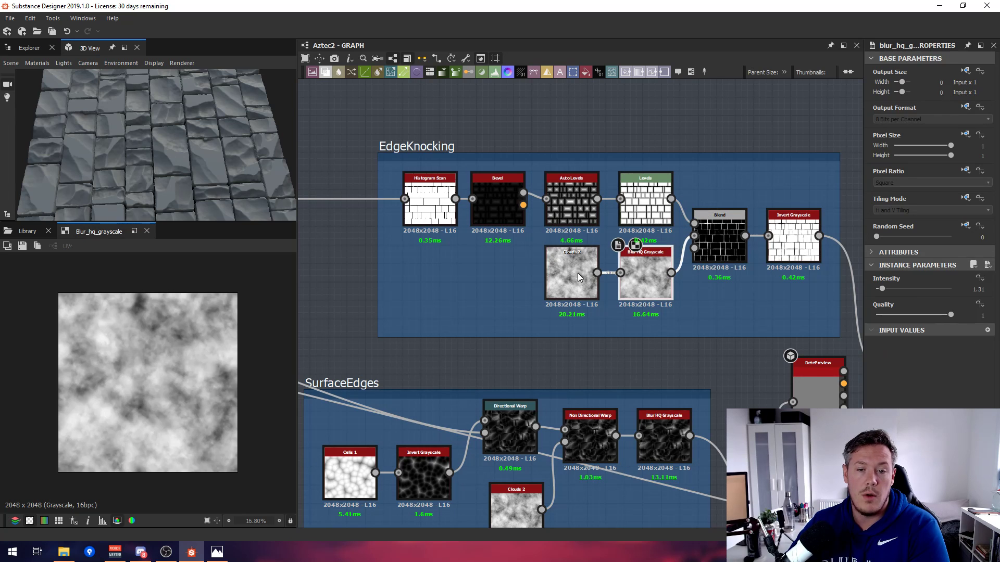
double_click(654, 286)
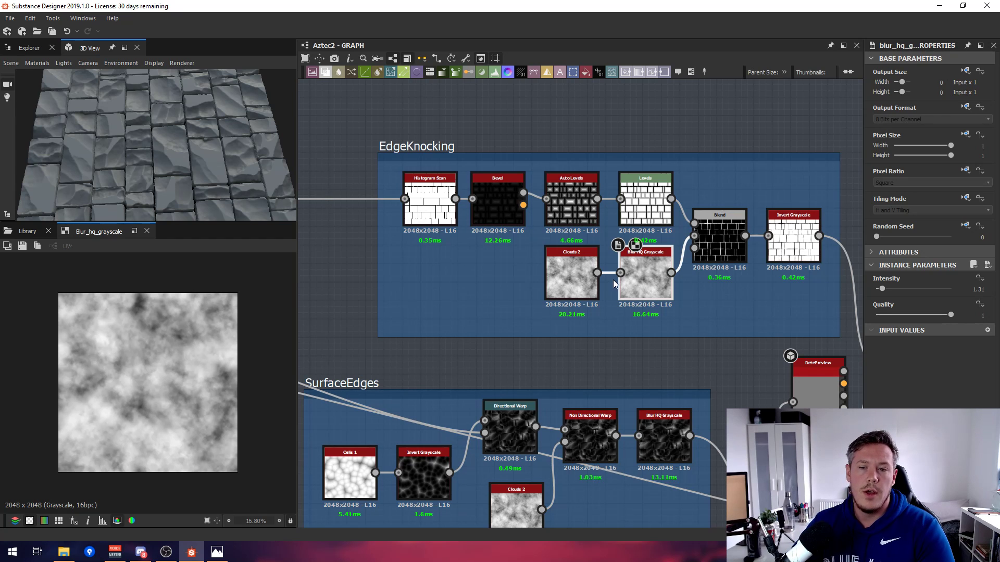
left_click(719, 245)
Connect the EdgeKnocking frame's Invert Grayscale output to the preview node and inspect the knocked brick edges in 3D.
middle_click_drag(716, 289, 528, 297)
scroll(528, 298, "up", 1)
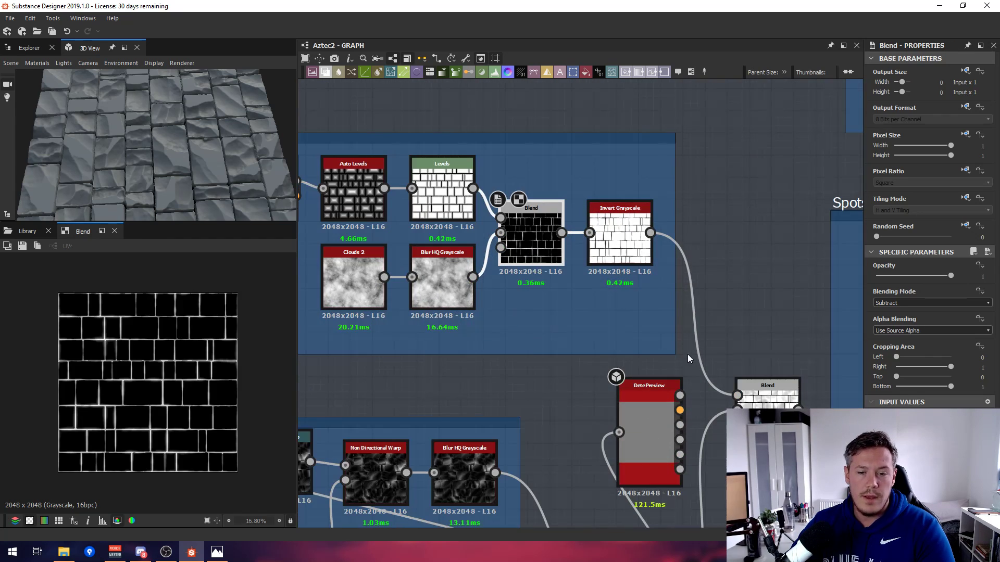
left_click_drag(650, 233, 629, 417)
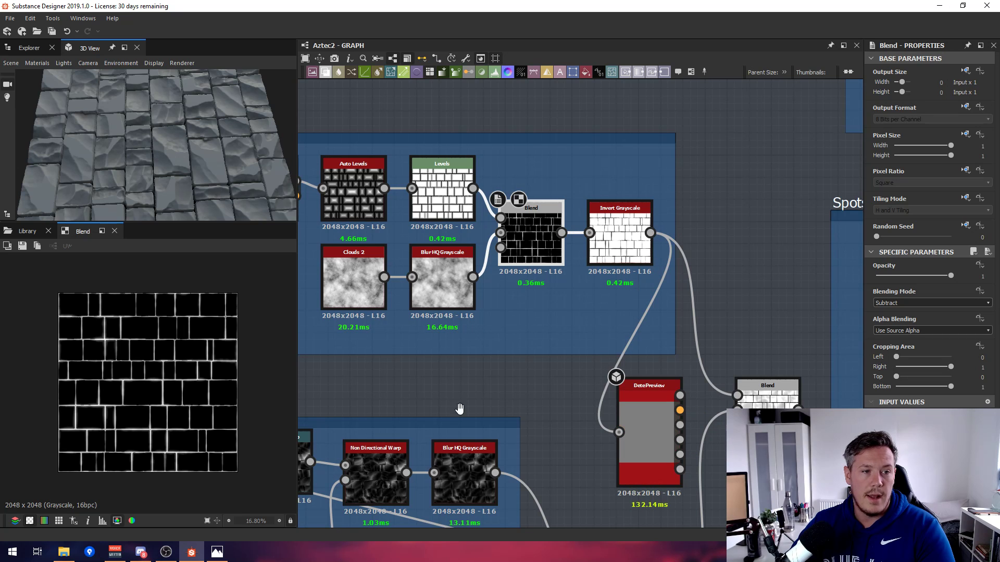
left_click_drag(104, 141, 197, 151)
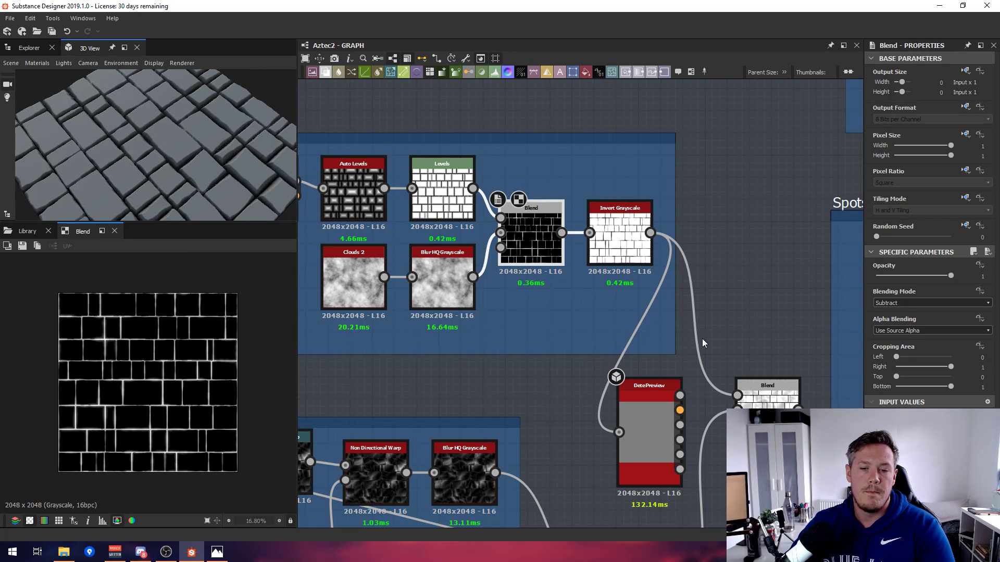
Move the preview node beside the Blend combining EdgeKnocking and SurfaceEdges, feed it that Blend and check the bricks in 3D.
left_click_drag(647, 409, 824, 475)
middle_click_drag(789, 410, 664, 336)
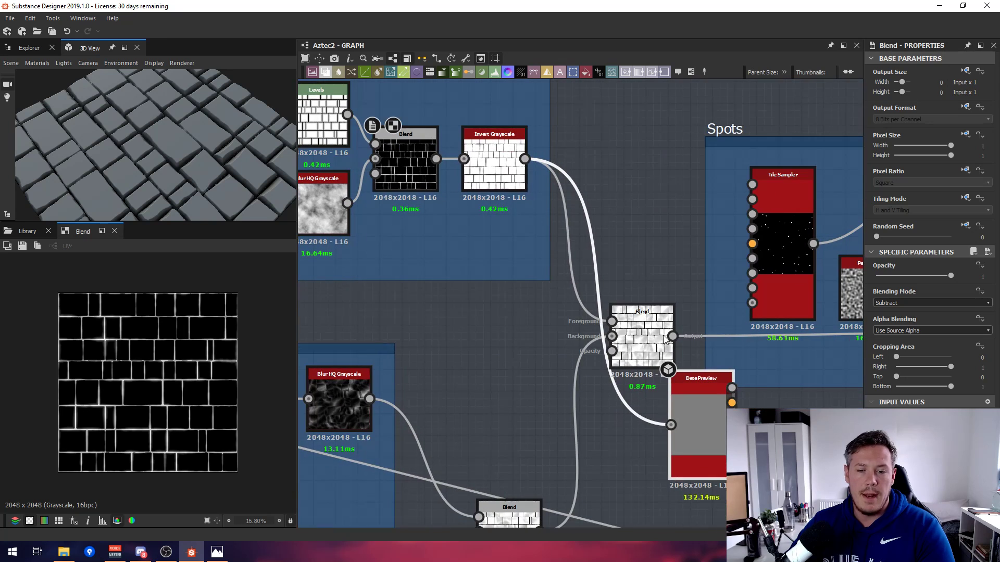
left_click_drag(679, 374, 682, 411)
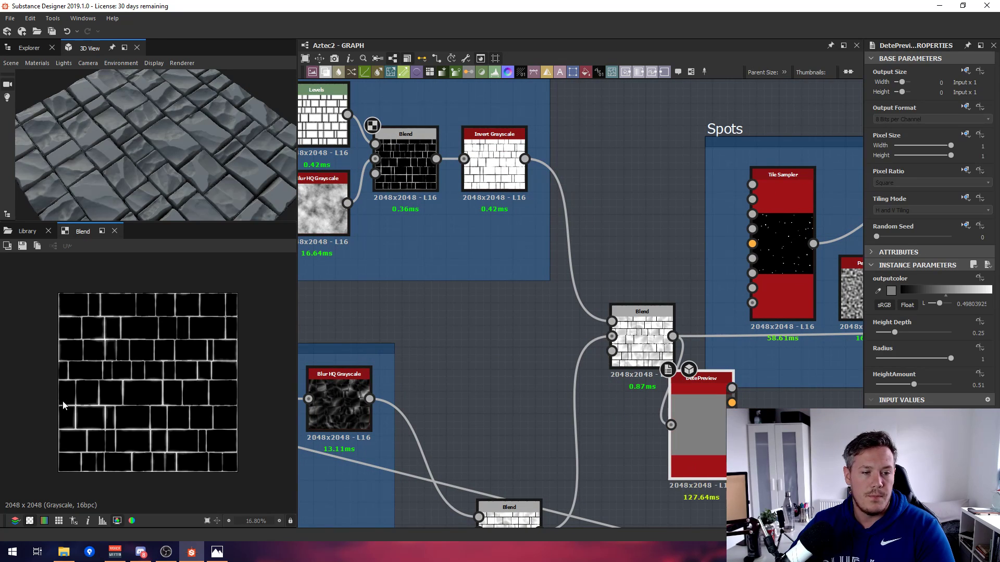
left_click_drag(165, 178, 169, 149)
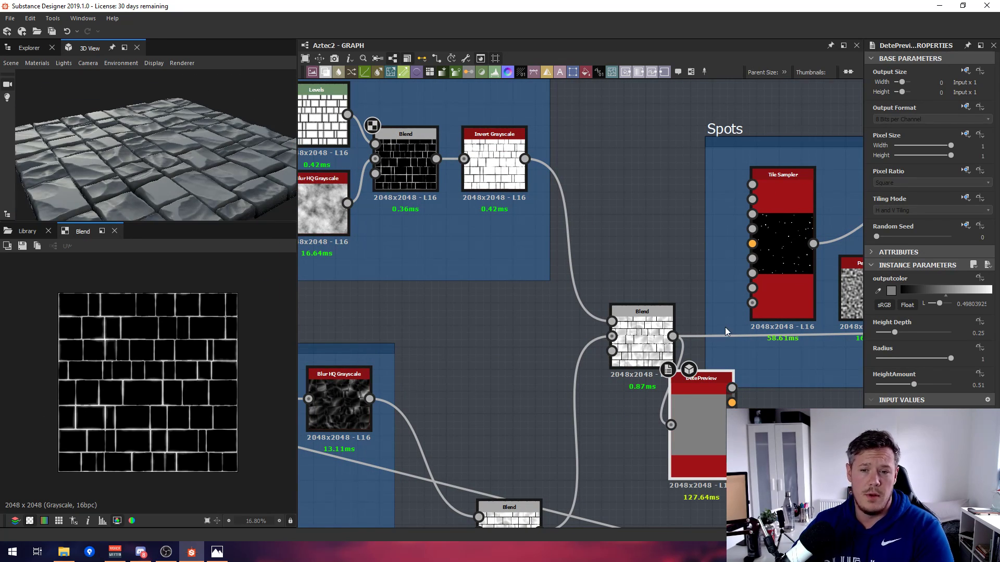
Move the preview node below the end of the Spots frame and view the bricks in 3D from different angles.
left_click_drag(175, 216, 148, 136)
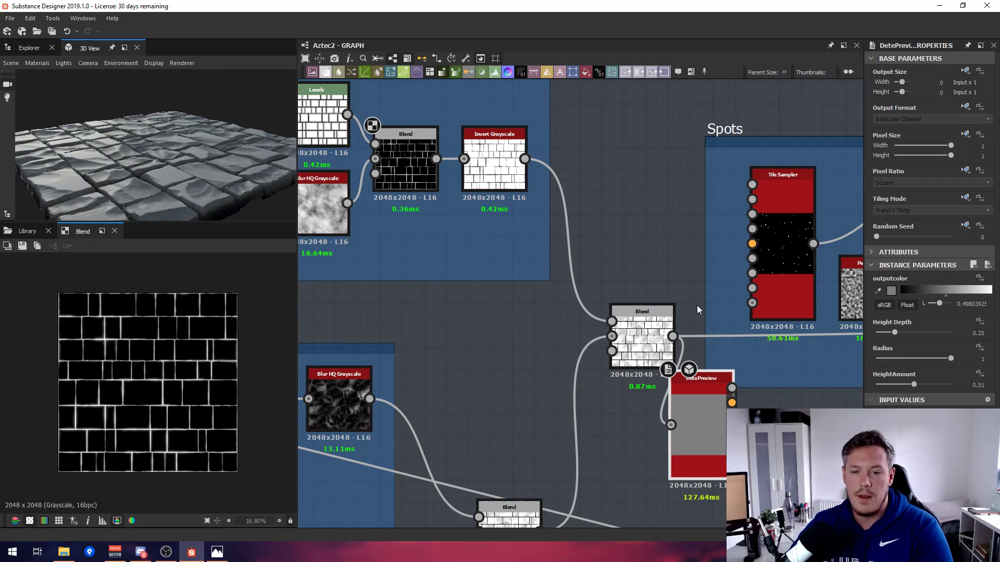
scroll(750, 382, "down", 1)
middle_click_drag(751, 381, 485, 256)
scroll(485, 255, "down", 2)
left_click_drag(464, 283, 753, 331)
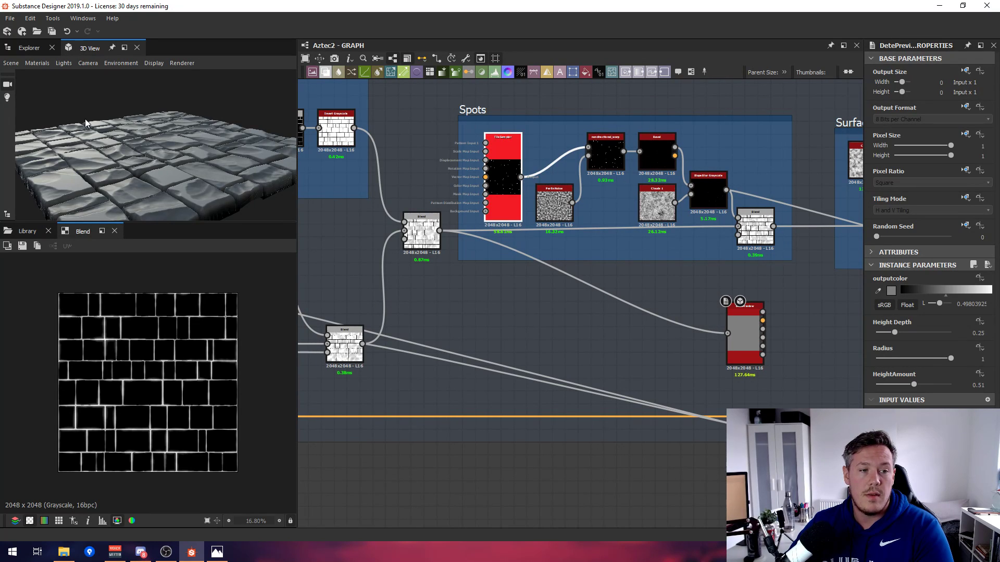
mouse_move(86, 121)
left_mouse_down()
mouse_move(81, 181)
mouse_move(92, 192)
left_mouse_up()
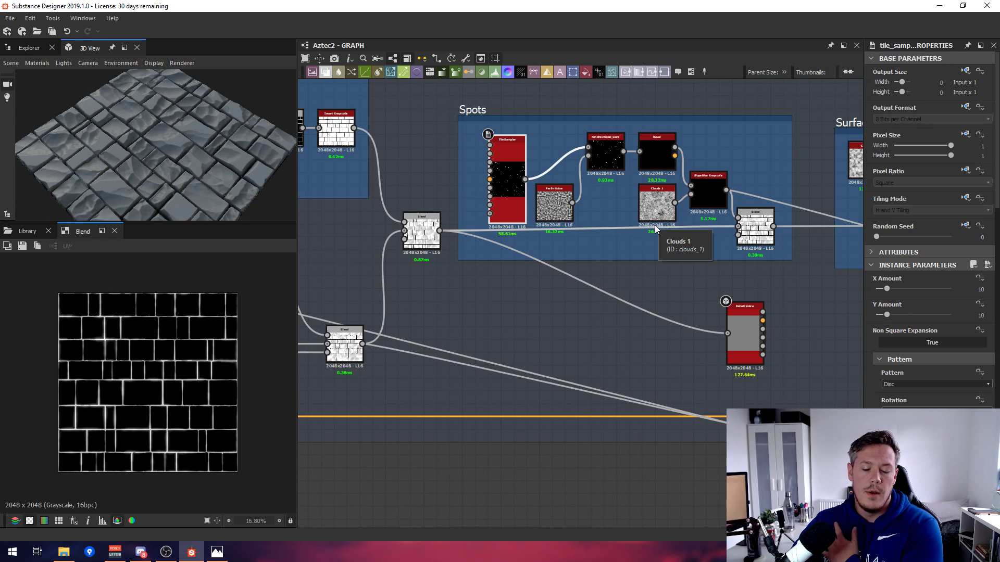
Examine the Tile Sampler at the start of the Spots frame and the dots it scatters.
scroll(521, 172, "up", 5)
scroll(520, 173, "down", 3)
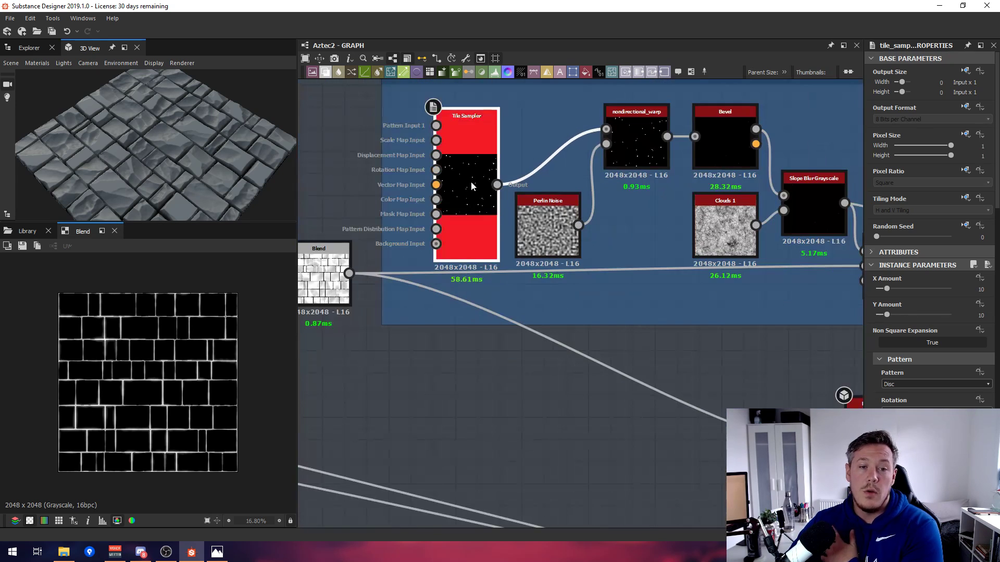
scroll(479, 179, "up", 5)
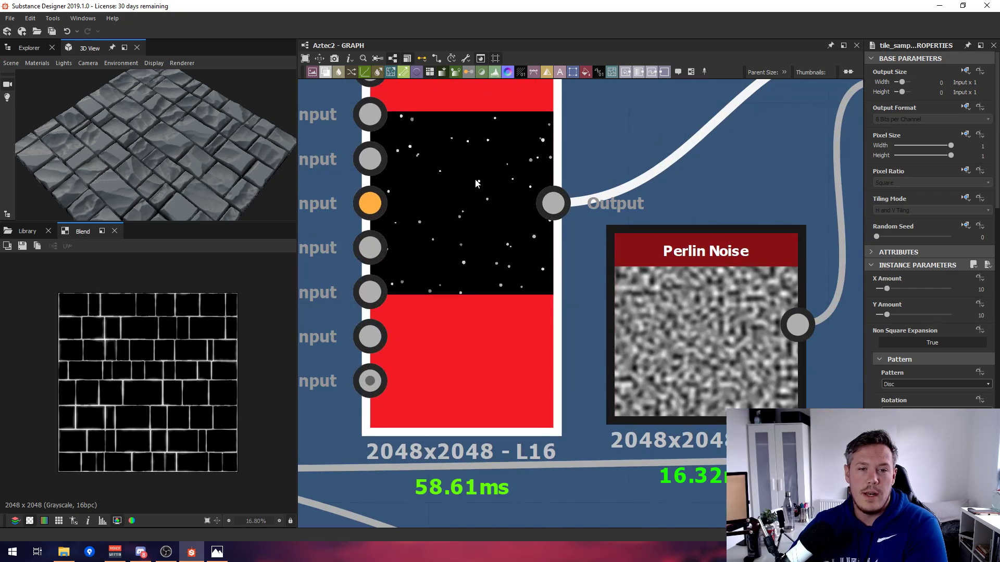
scroll(479, 179, "down", 2)
scroll(760, 361, "down", 3)
scroll(760, 361, "down", 3)
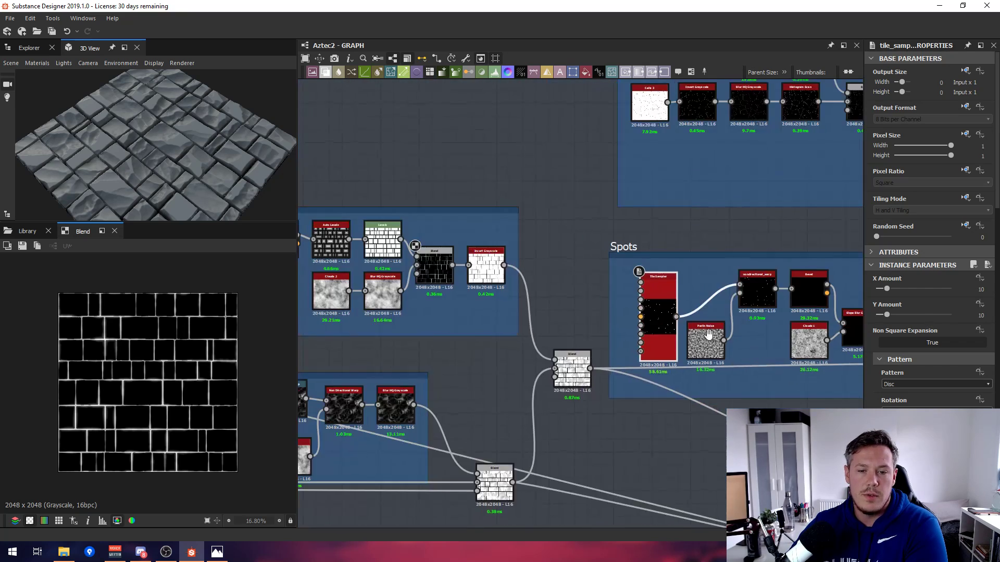
Shift the preview node closer beneath the Spots frame and preview the Tile Sampler's output enlarged in 2D.
middle_click_drag(818, 417, 640, 380)
scroll(645, 385, "up", 1)
left_click_drag(734, 406, 634, 376)
scroll(467, 303, "up", 4)
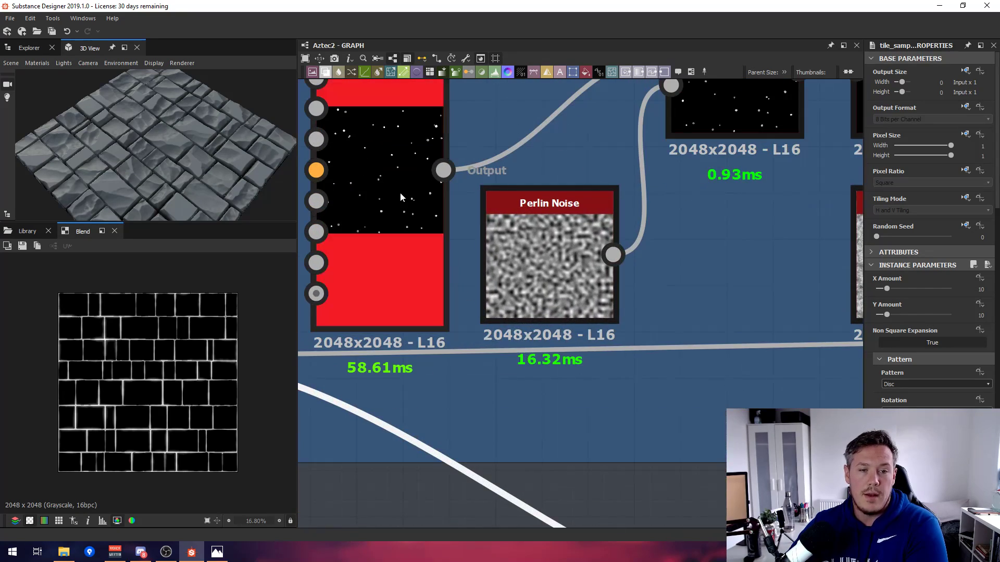
double_click(394, 184)
scroll(368, 179, "down", 2)
middle_click_drag(369, 179, 394, 211)
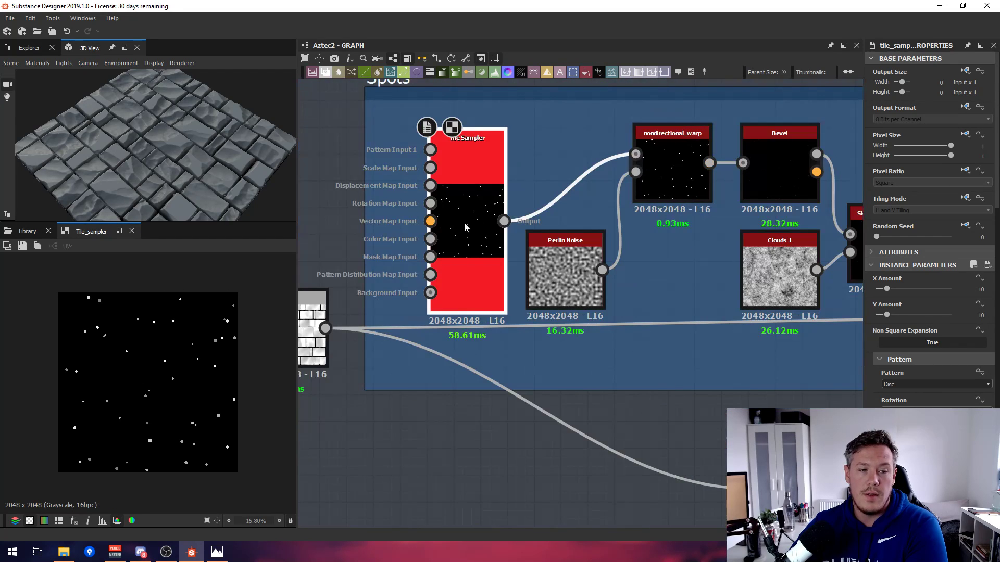
scroll(143, 331, "up", 3)
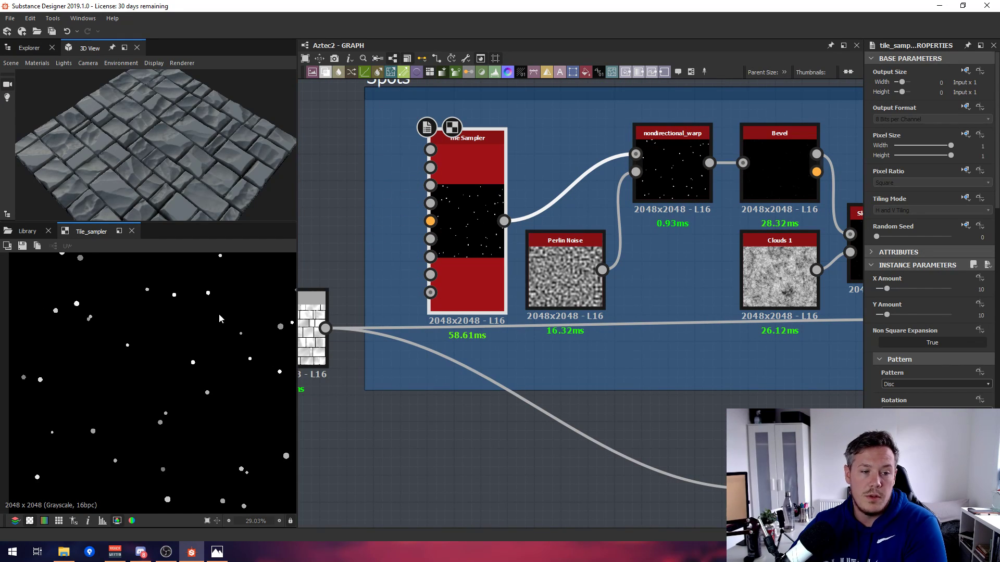
Preview the nondirectional_warp, Bevel, Slope Blur Grayscale and Clouds 1 outputs in the Spots frame.
middle_click_drag(663, 314, 617, 352)
double_click(614, 229)
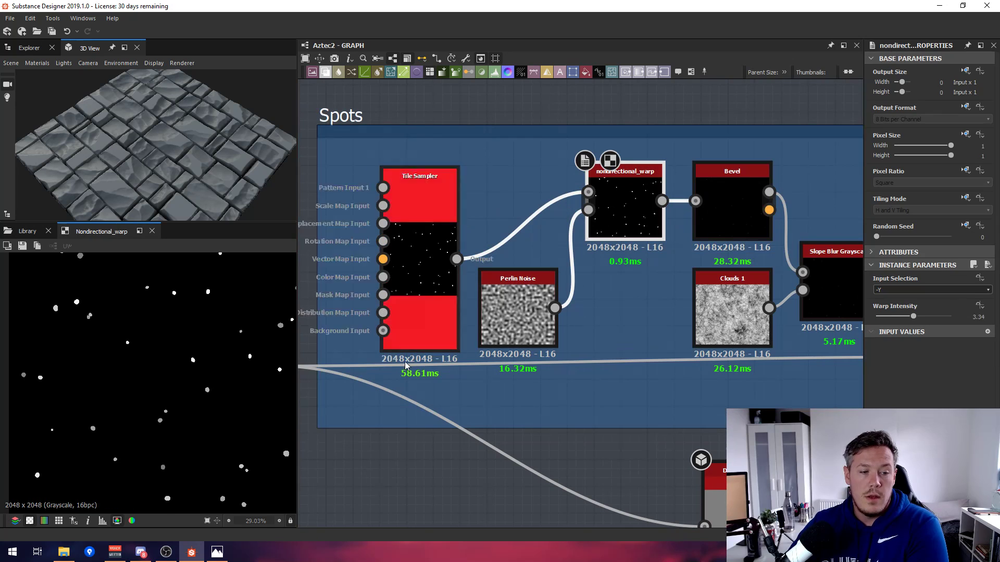
middle_click_drag(497, 333, 322, 346)
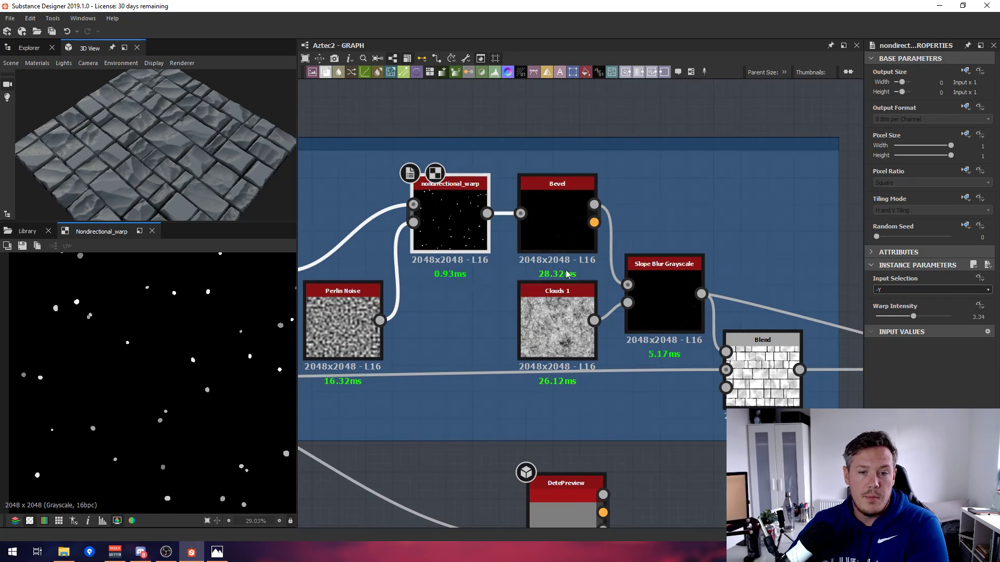
left_click(550, 195)
double_click(552, 195)
left_click(660, 288)
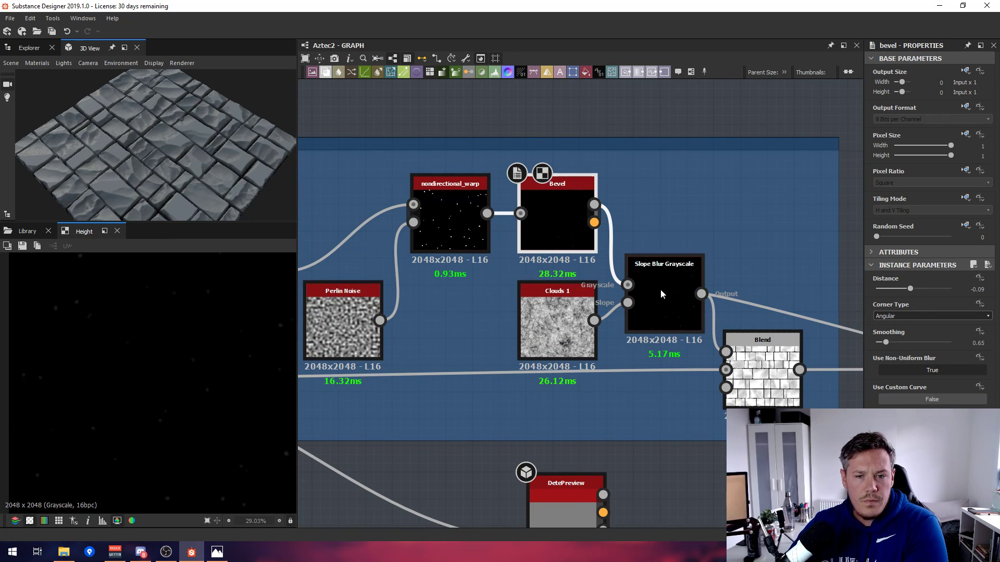
double_click(661, 289)
double_click(580, 335)
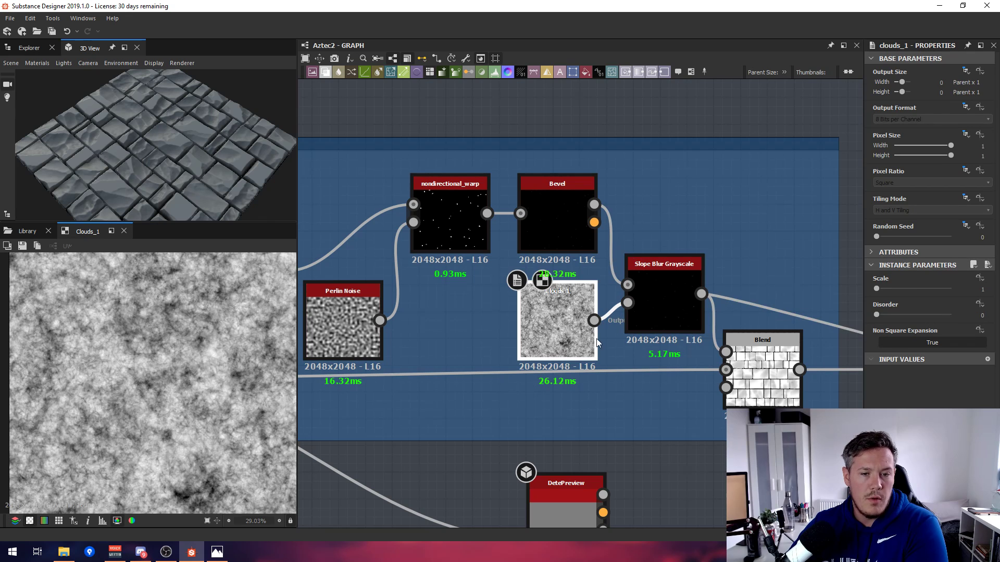
Preview the Subtract Blend that combines the spots with the bricks at the end of the Spots frame.
middle_click_drag(699, 343, 517, 284)
scroll(517, 284, "up", 1)
double_click(590, 334)
scroll(590, 335, "down", 2)
scroll(591, 336, "down", 1)
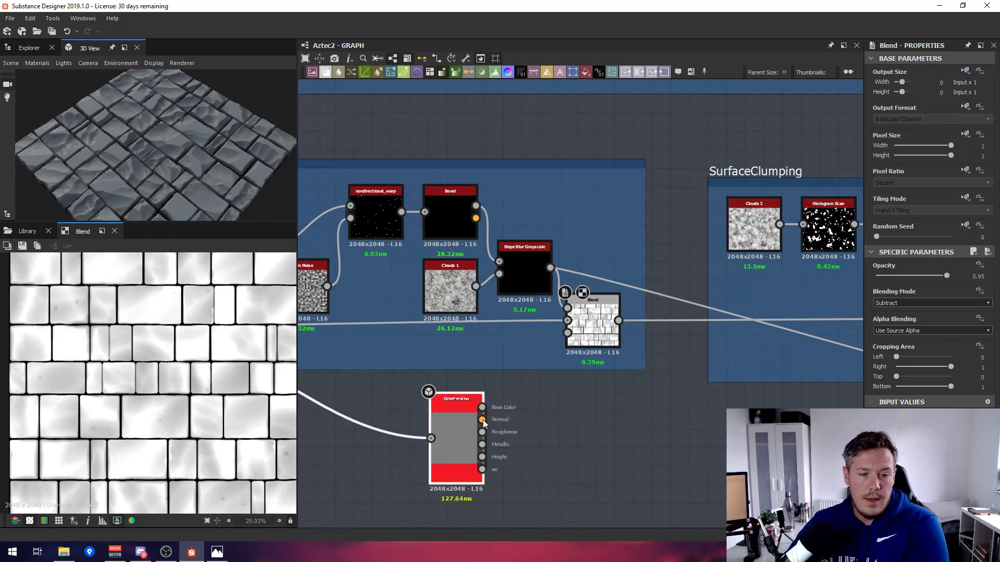
Move the preview node below the Spots frame's Blend, feed it that Blend and inspect the spotted bricks in 3D.
left_click_drag(455, 399, 643, 399)
left_click_drag(619, 320, 616, 439)
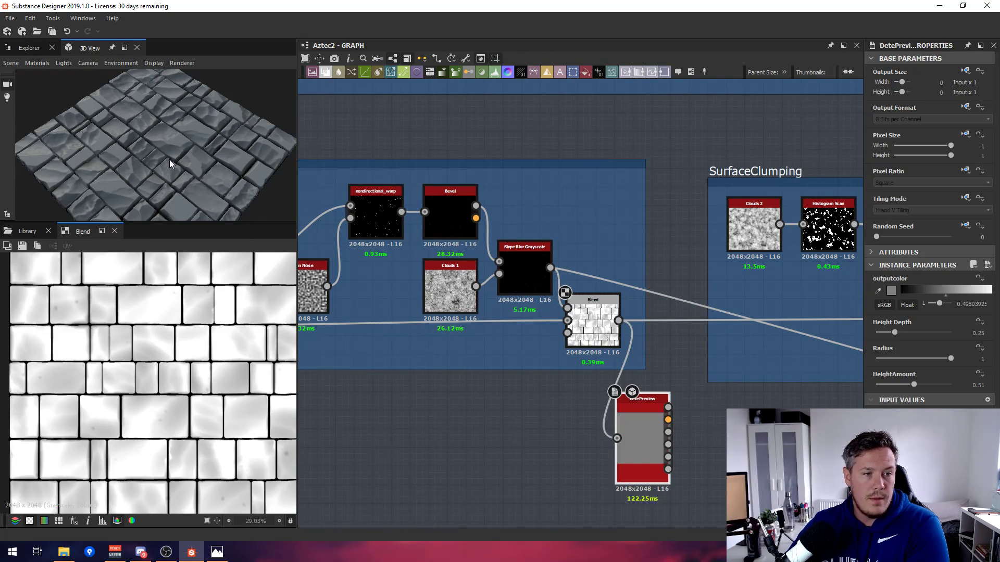
left_click_drag(170, 159, 99, 163)
scroll(175, 132, "up", 3)
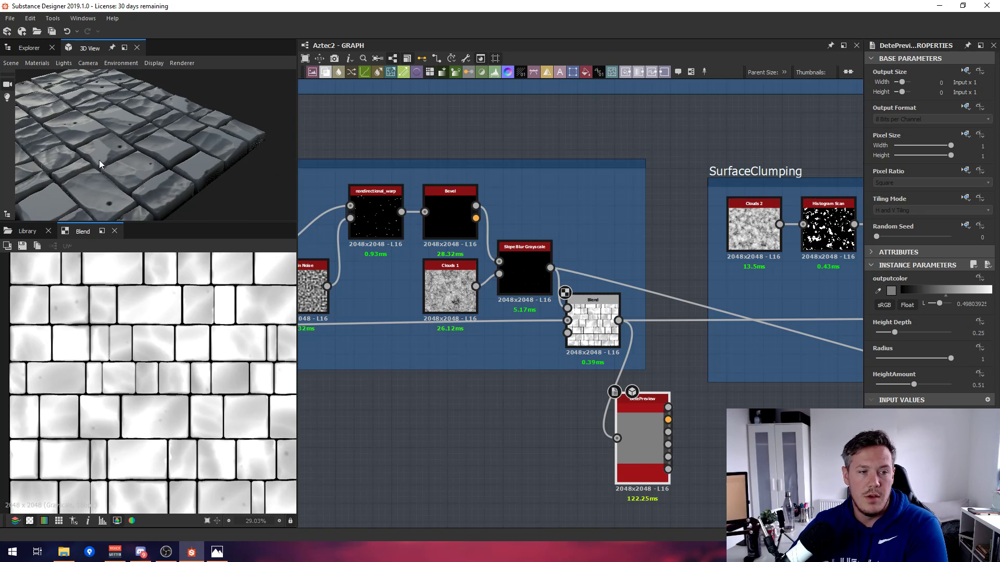
left_click_drag(148, 209, 234, 120)
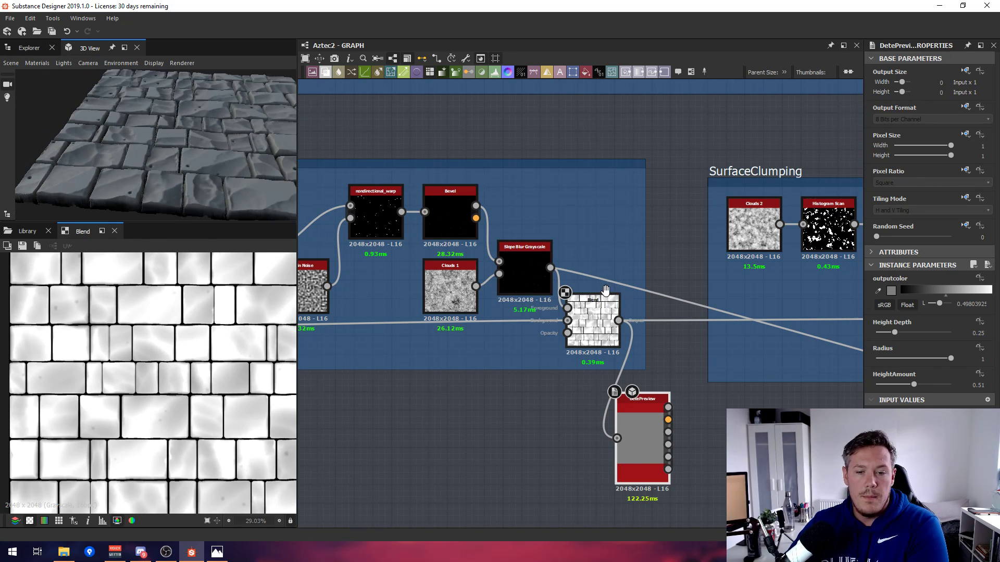
Move the preview node below the SurfaceClumping frame.
scroll(695, 305, "down", 2)
middle_click_drag(695, 306, 504, 292)
scroll(448, 292, "down", 1)
left_click_drag(467, 369, 607, 392)
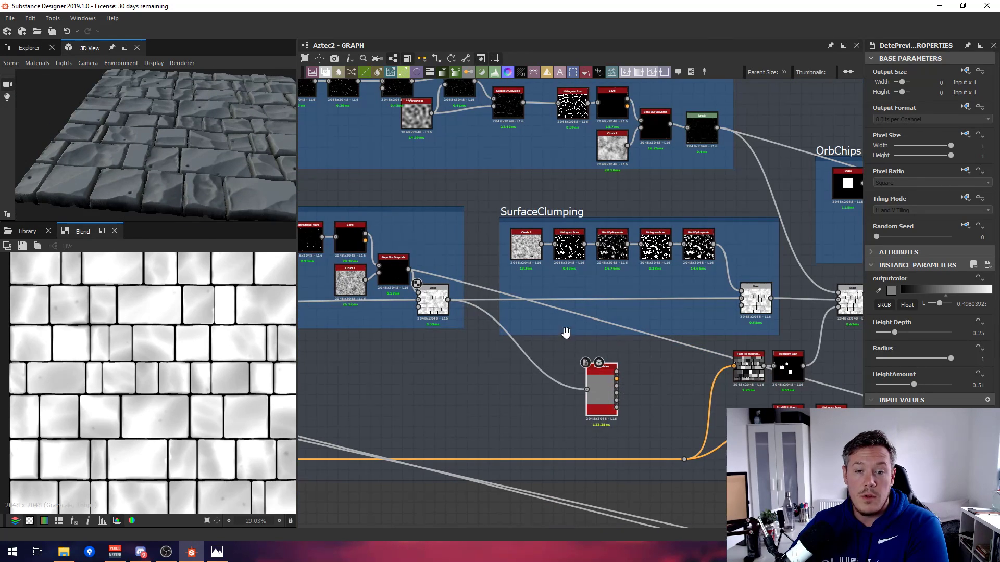
middle_click_drag(567, 332, 451, 310)
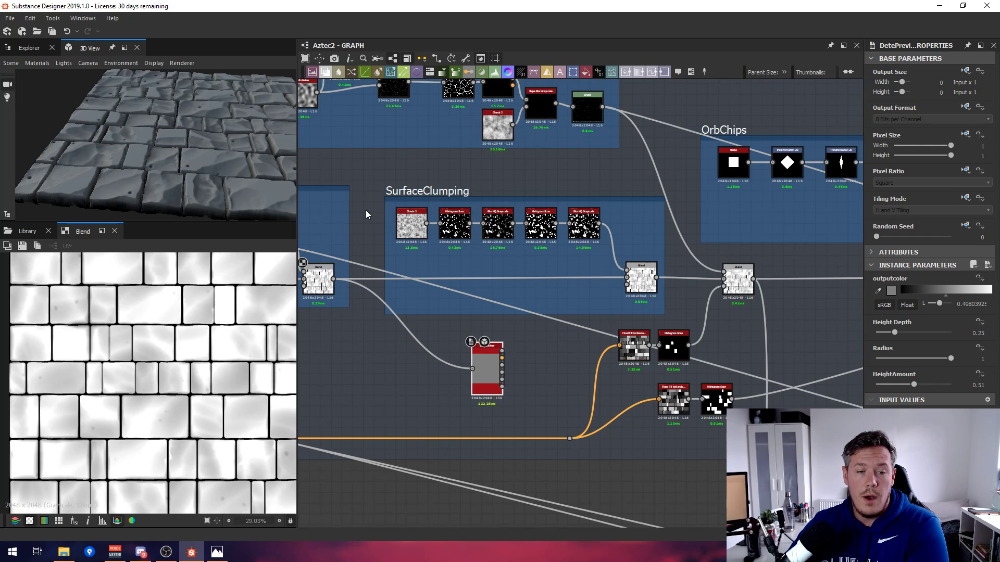
Review how the EdgeKnocking, SurfaceEdges, Spots, SurfaceClumping and LargeCracks frames chain together across the graph.
scroll(365, 210, "down", 3)
middle_click_drag(364, 209, 531, 246)
scroll(531, 246, "up", 1)
middle_click_drag(789, 268, 545, 248)
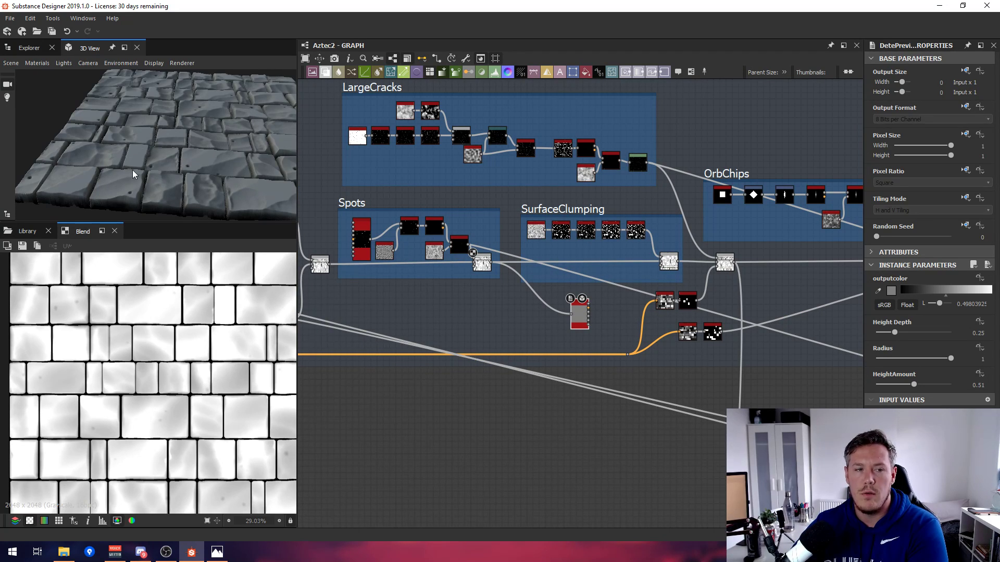
scroll(537, 247, "down", 2)
middle_click_drag(558, 243, 690, 243)
scroll(690, 243, "down", 1)
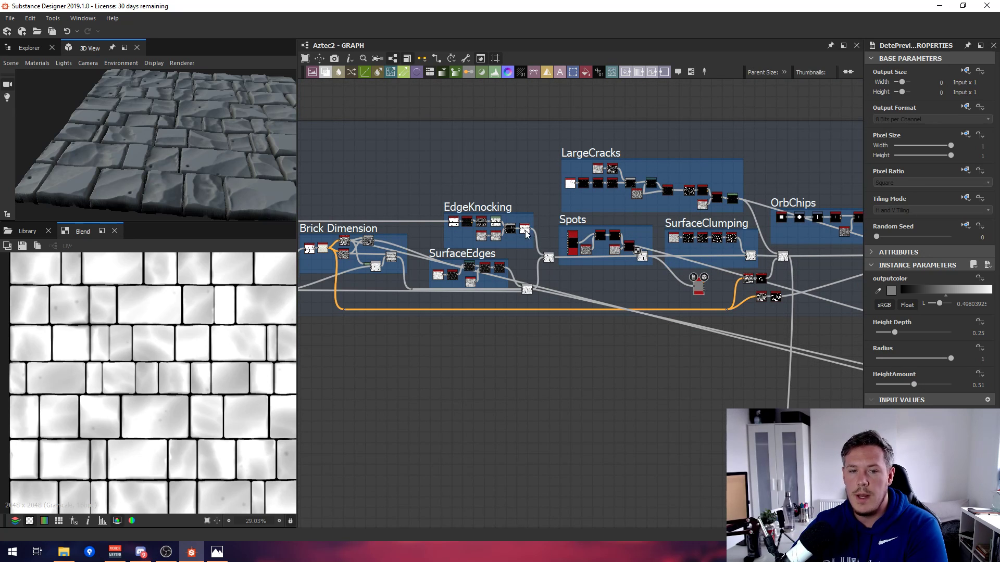
scroll(598, 260, "up", 4)
middle_click_drag(705, 270, 652, 288)
scroll(652, 288, "down", 1)
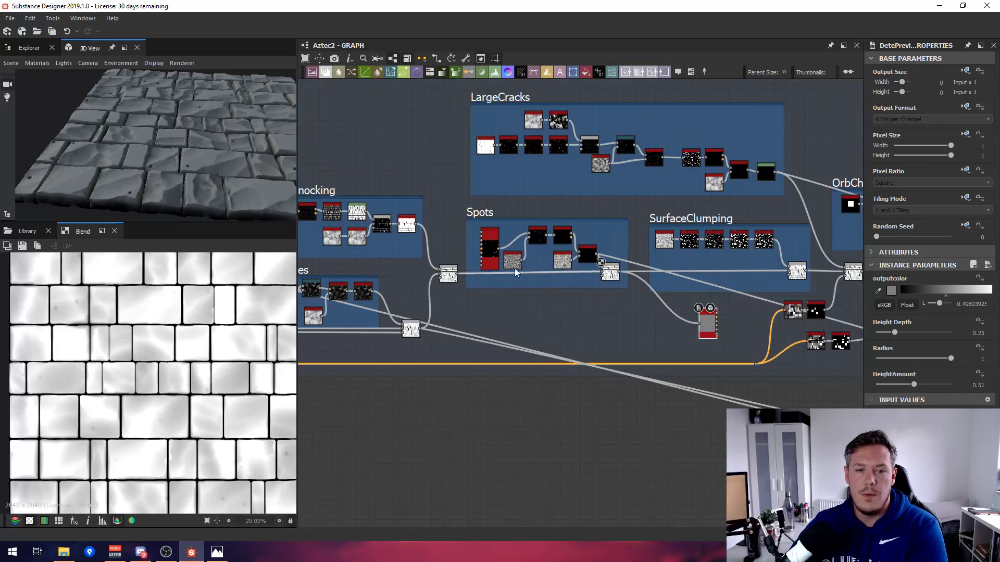
middle_click_drag(462, 253, 602, 265)
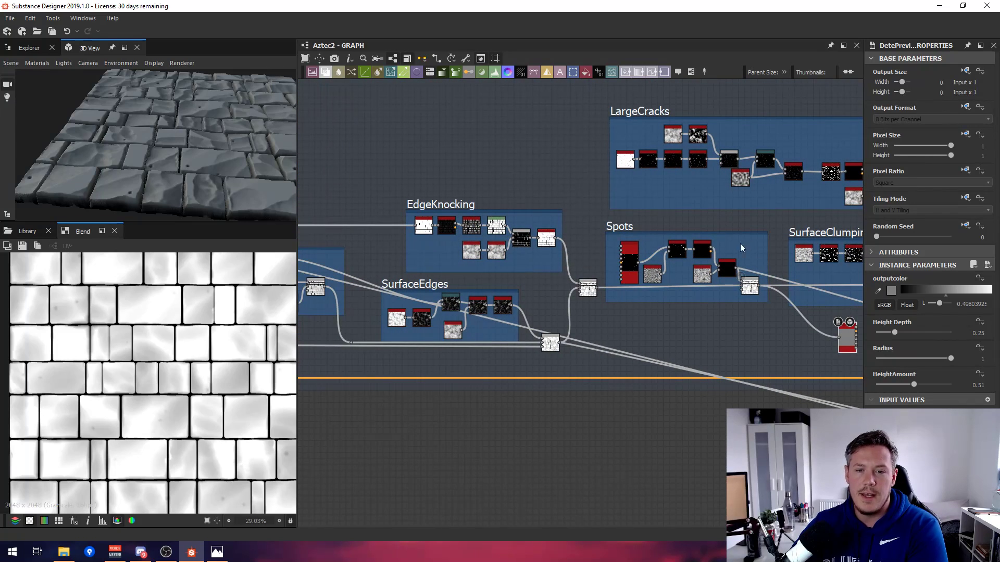
middle_click_drag(742, 247, 683, 263)
middle_click_drag(792, 285, 559, 280)
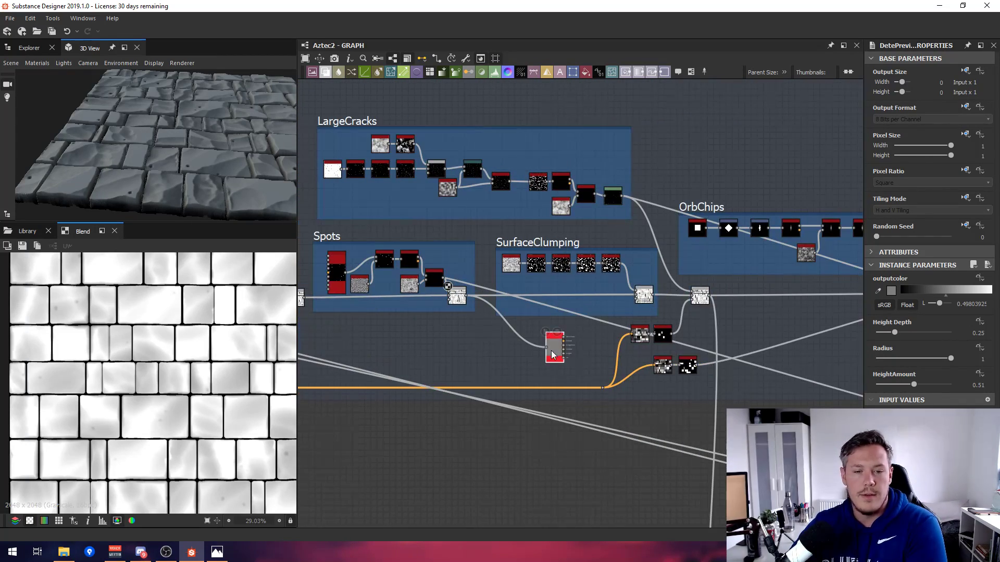
Nudge the preview node beneath SurfaceClumping and preview the frame's Clouds 2, first Histogram Scan, first Blur HQ Grayscale and second Histogram Scan.
left_click_drag(558, 355, 585, 356)
scroll(589, 345, "up", 3)
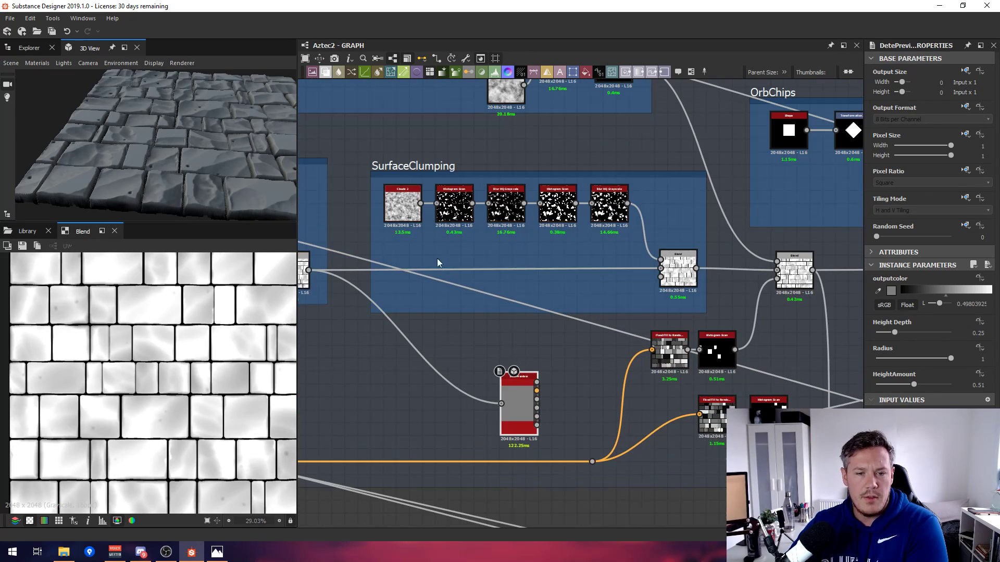
double_click(407, 209)
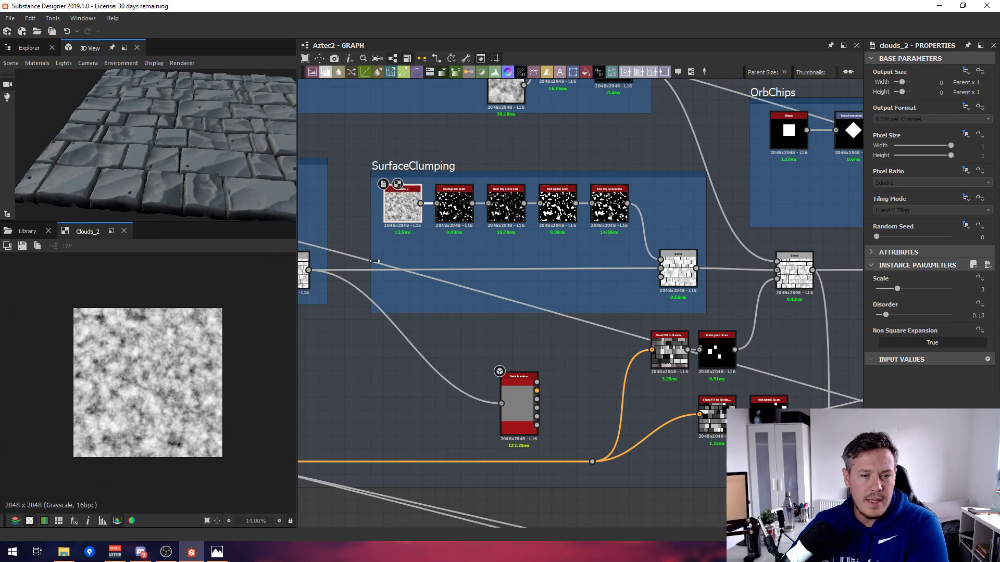
scroll(454, 171, "up", 3)
double_click(447, 224)
double_click(571, 248)
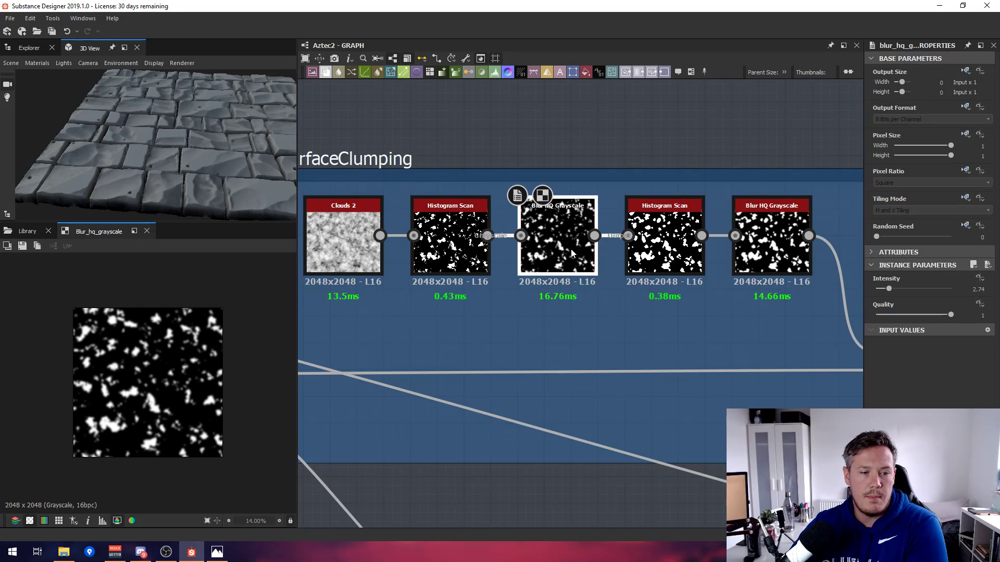
left_click(659, 255)
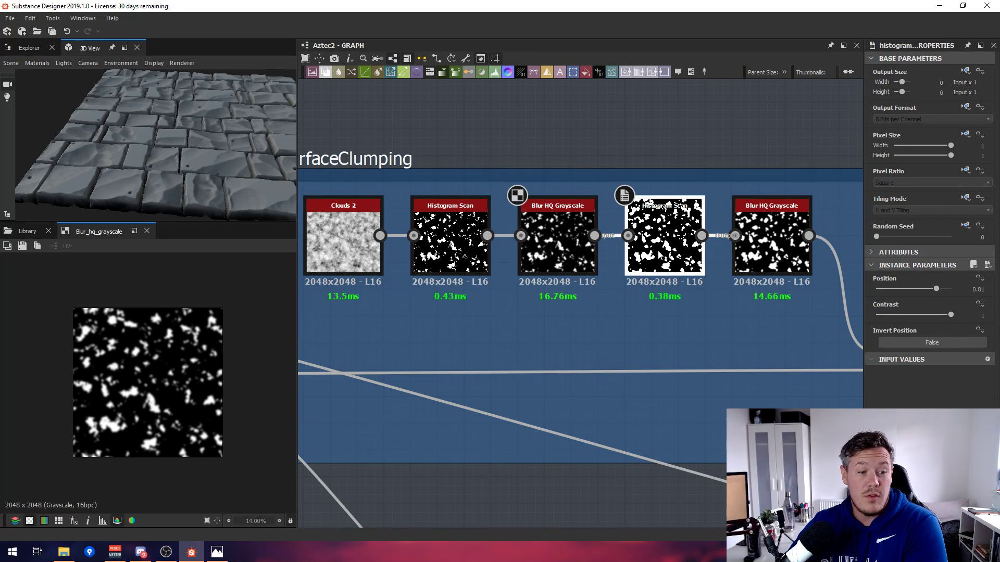
double_click(659, 255)
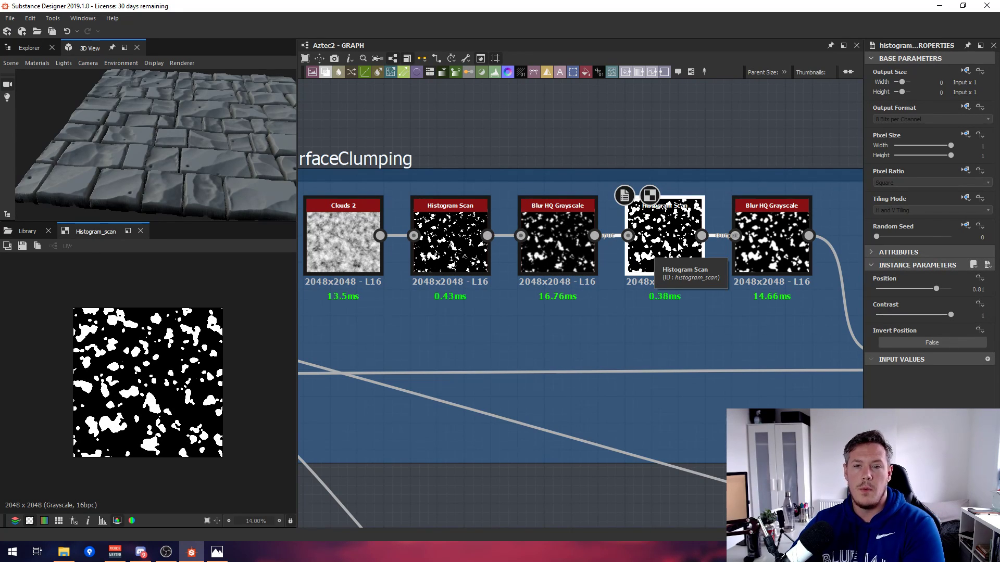
Compare the SurfaceClumping frame's first Histogram Scan, first Blur HQ Grayscale and second Histogram Scan outputs up close in 2D.
scroll(558, 229, "down", 3)
left_click(558, 240)
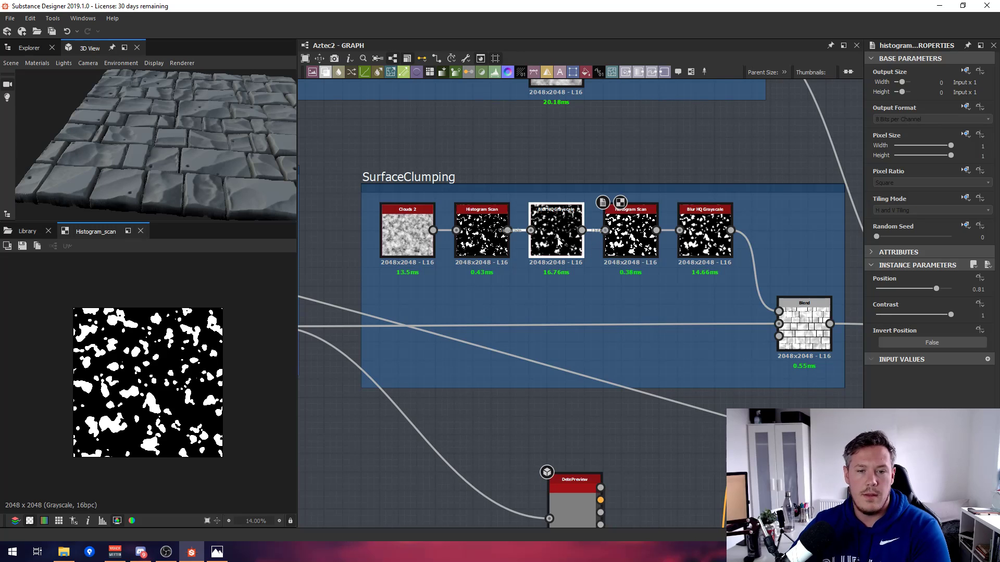
double_click(558, 241)
double_click(629, 240)
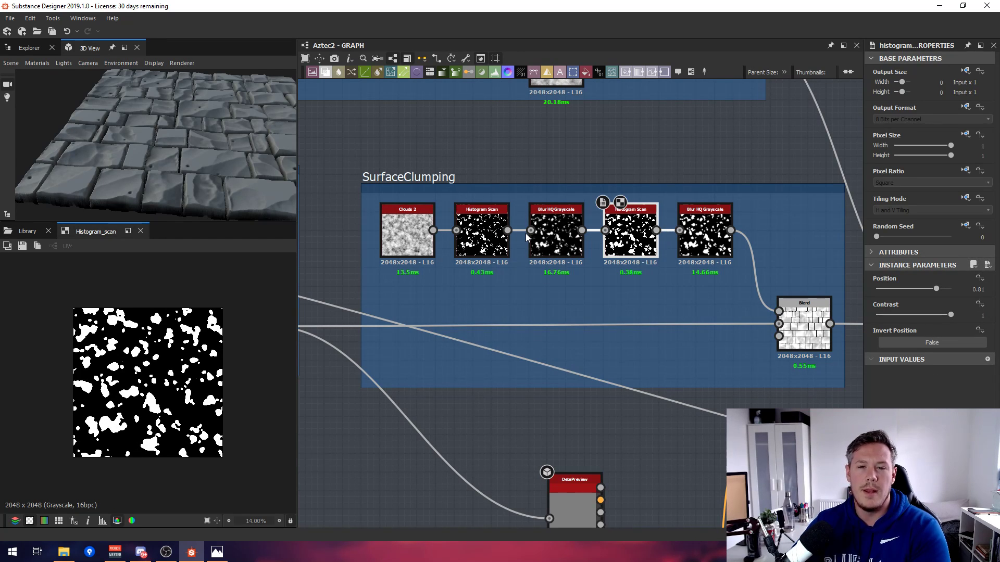
double_click(482, 237)
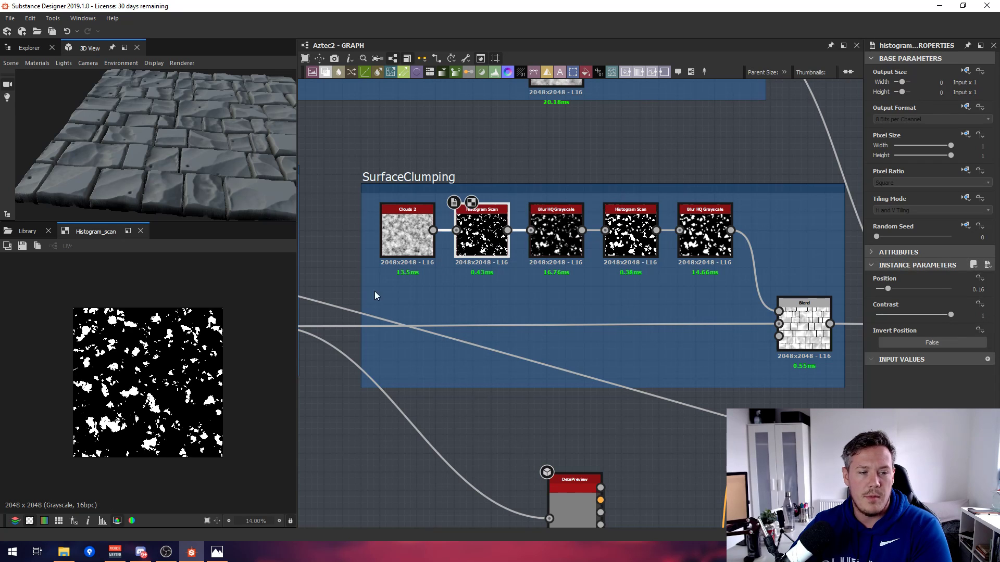
scroll(118, 352, "up", 10)
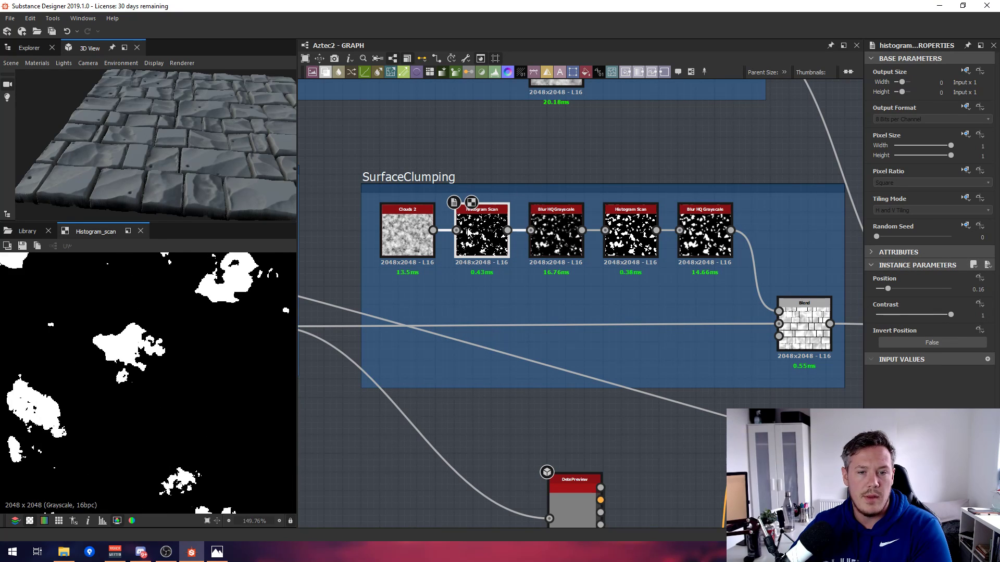
double_click(547, 247)
double_click(642, 236)
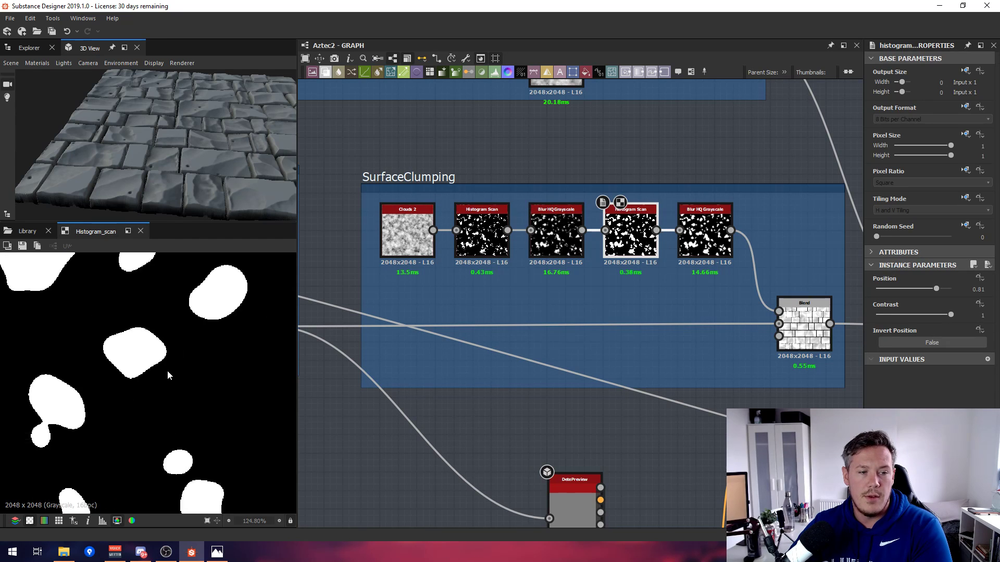
scroll(168, 371, "down", 8)
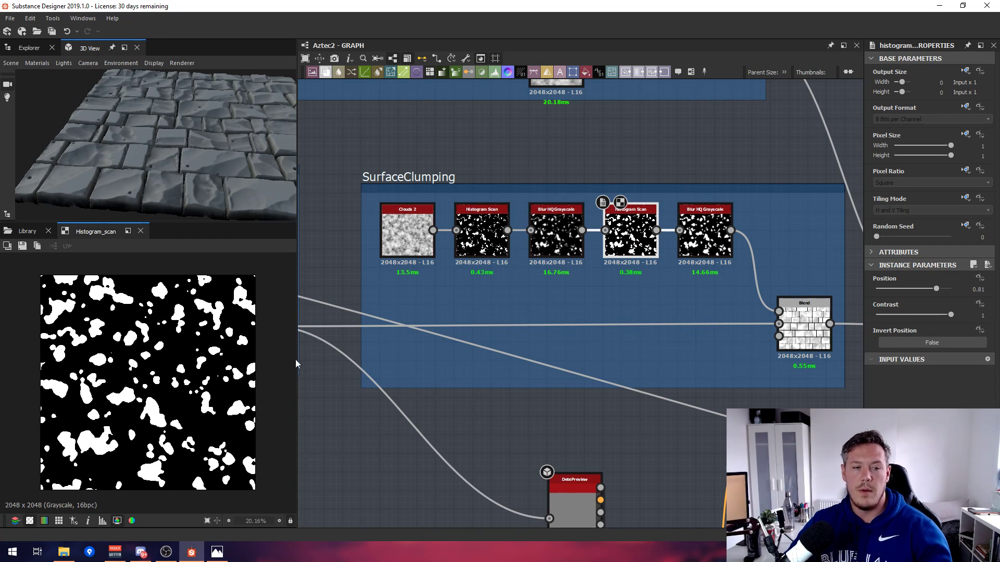
Preview the last Blur HQ Grayscale in SurfaceClumping and move the preview node beside the frame's Blend.
middle_click_drag(708, 250, 665, 261)
double_click(665, 261)
middle_click_drag(555, 333, 431, 290)
scroll(431, 290, "down", 1)
middle_click_drag(428, 330, 593, 313)
scroll(593, 313, "down", 3)
left_click_drag(584, 364, 712, 312)
Inspect the brick surface from other 3D angles and preview the SurfaceClumping Blend in 2D.
left_click_drag(224, 217, 127, 147)
double_click(685, 294)
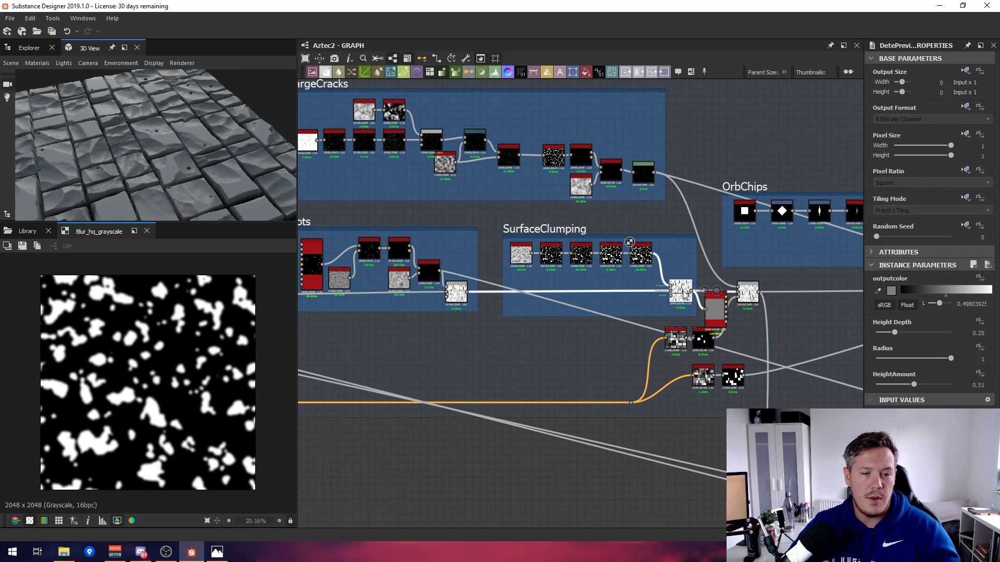
left_click_drag(191, 158, 96, 161)
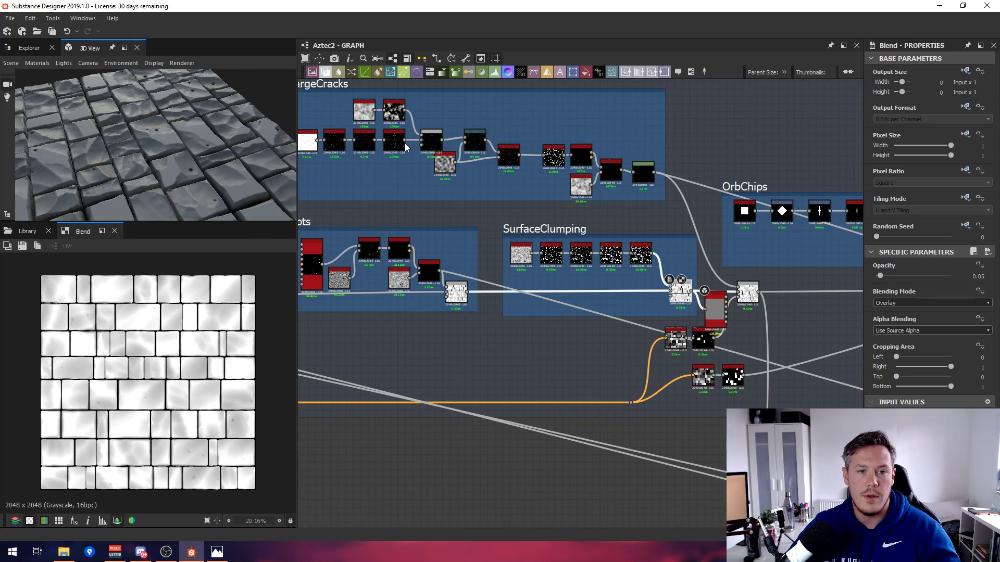
Move the preview node up between LargeCracks and OrbChips, and preview the Cells 3 pattern that starts LargeCracks.
scroll(406, 148, "down", 2)
left_click_drag(623, 264, 633, 133)
middle_click_drag(342, 113, 394, 180)
scroll(569, 173, "up", 4)
scroll(455, 190, "up", 1)
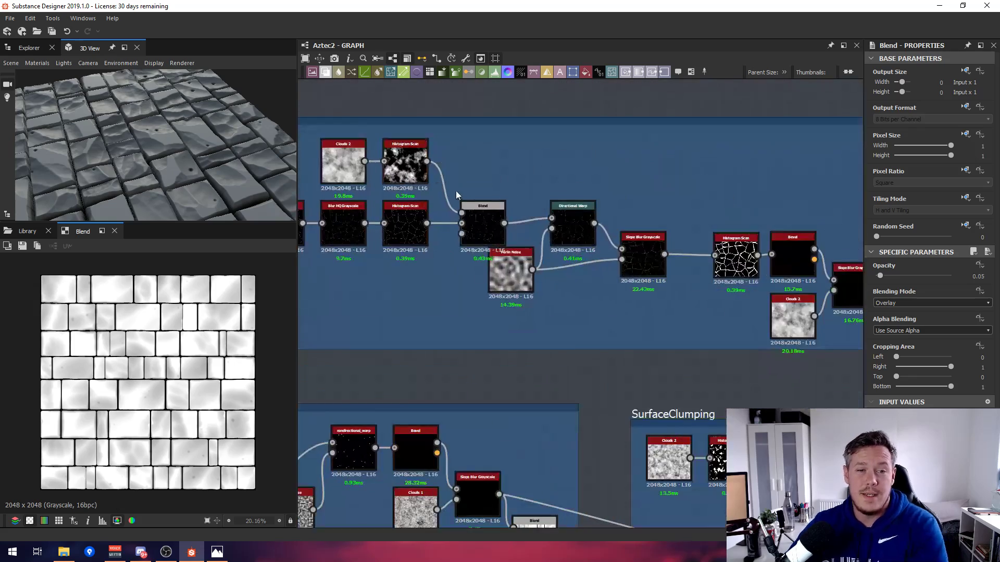
scroll(457, 191, "down", 2)
middle_click_drag(462, 191, 638, 200)
scroll(477, 216, "up", 5)
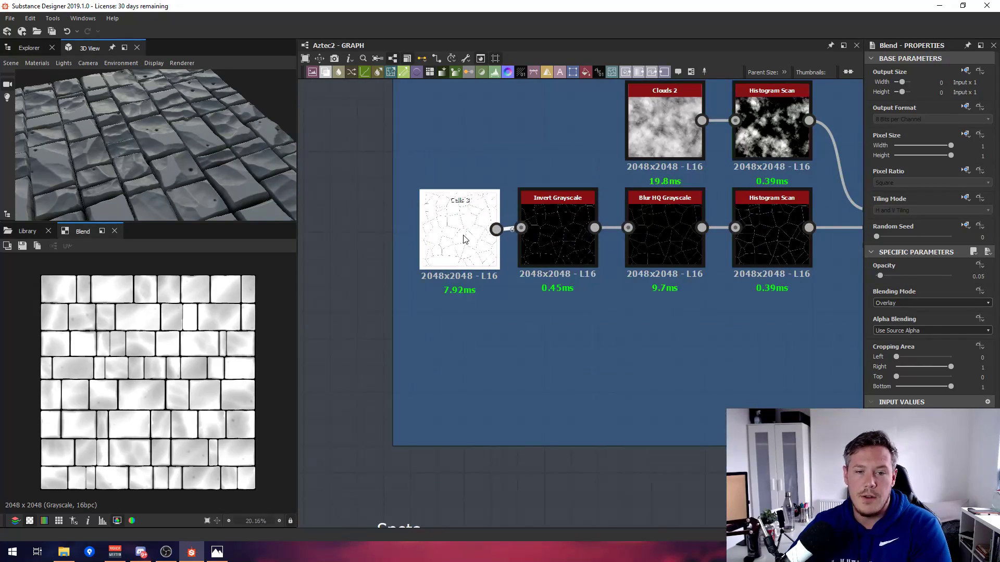
double_click(479, 221)
scroll(159, 394, "up", 5)
scroll(159, 394, "down", 4)
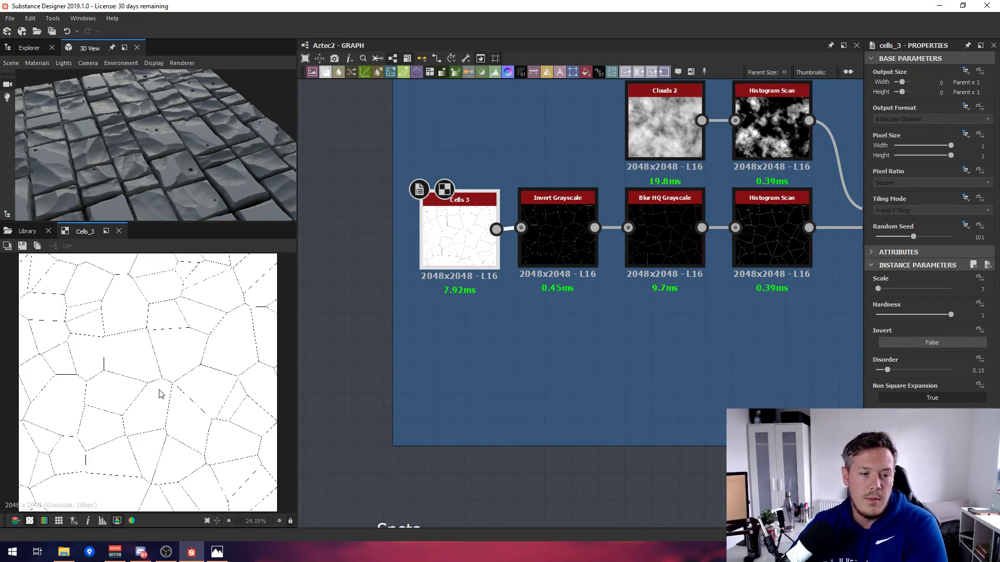
Preview the LargeCracks chain after Cells 3: Invert Grayscale, Blur HQ Grayscale, Histogram Scan and the Multiply Blend.
scroll(390, 352, "down", 3)
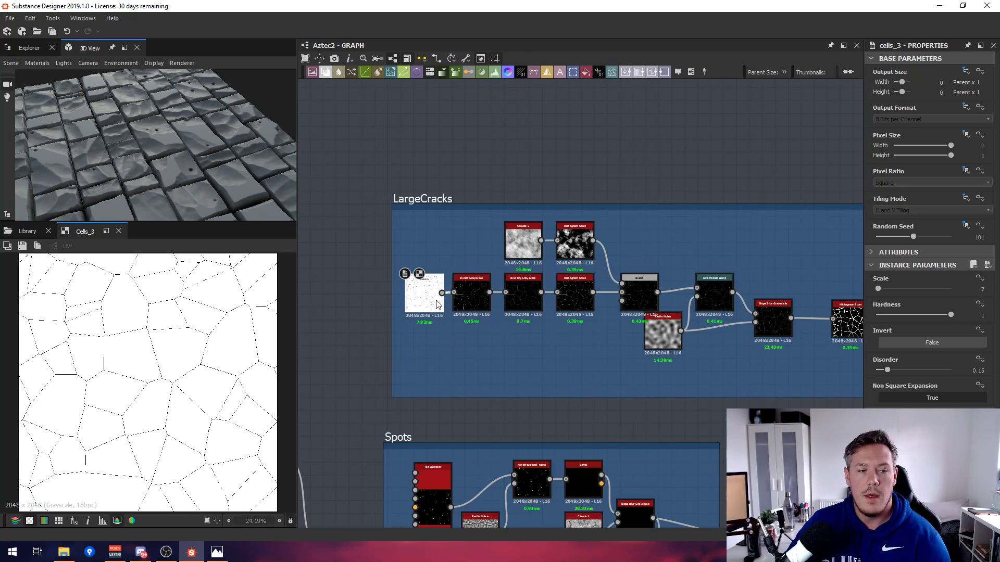
scroll(442, 302, "up", 3)
double_click(488, 304)
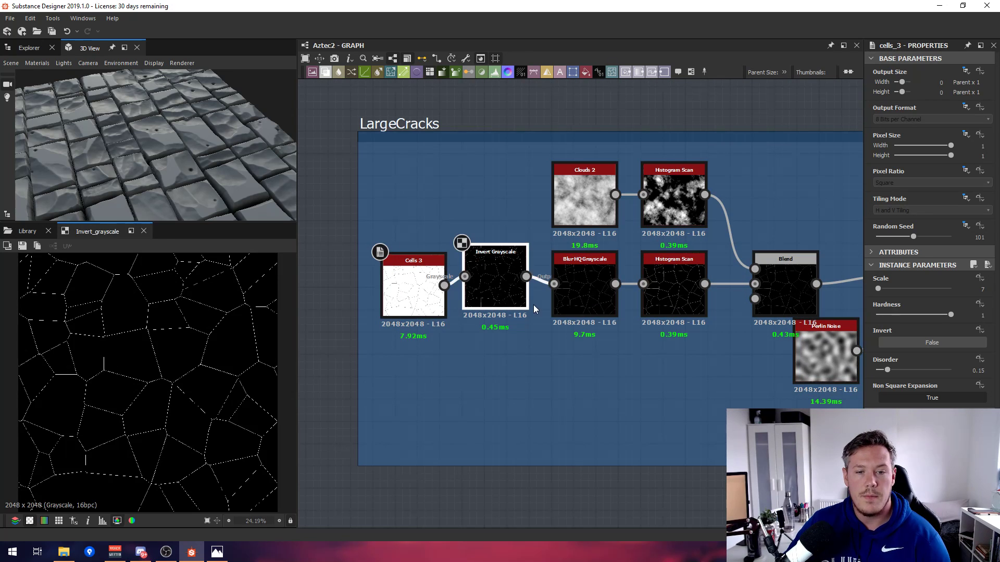
double_click(578, 296)
double_click(631, 299)
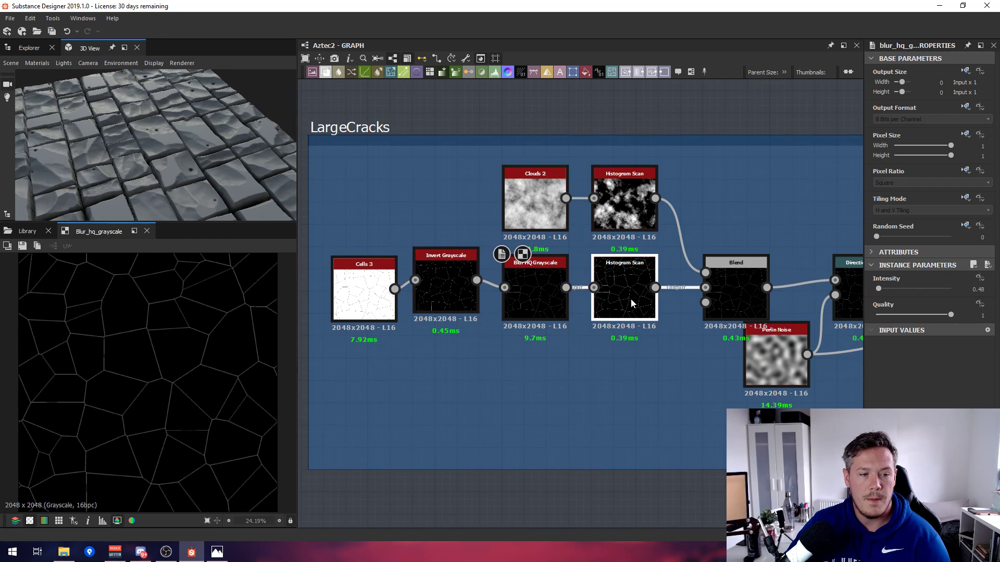
scroll(701, 317, "up", 2)
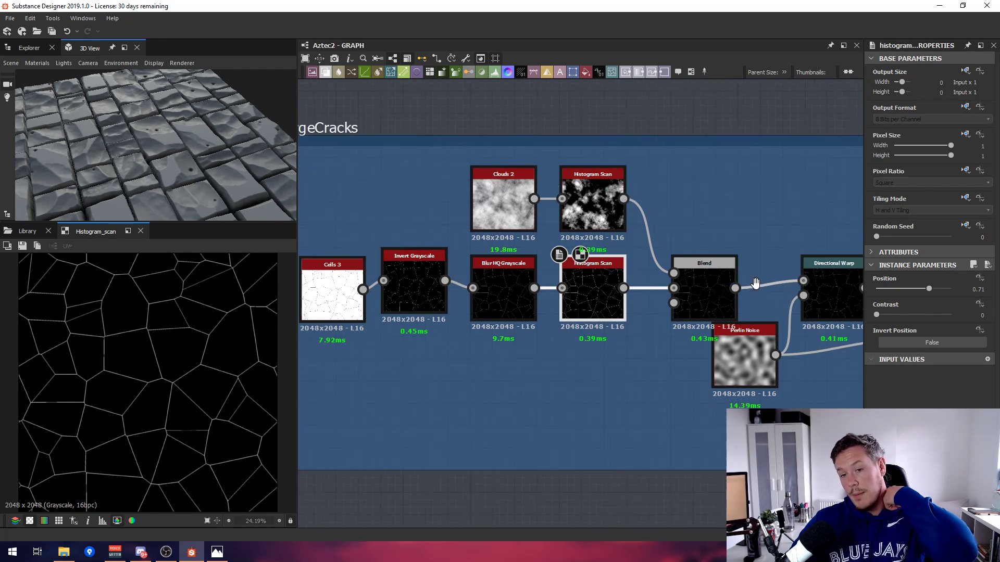
double_click(670, 285)
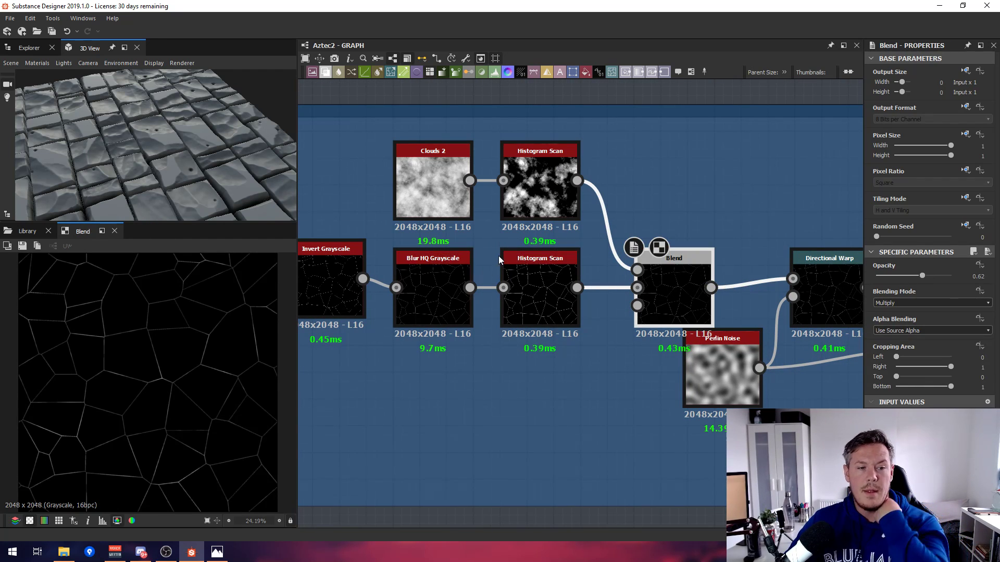
Review the LargeCracks mask branch by previewing its first Clouds 2, the Histogram Scan after it and the Blend they feed.
scroll(527, 196, "up", 1)
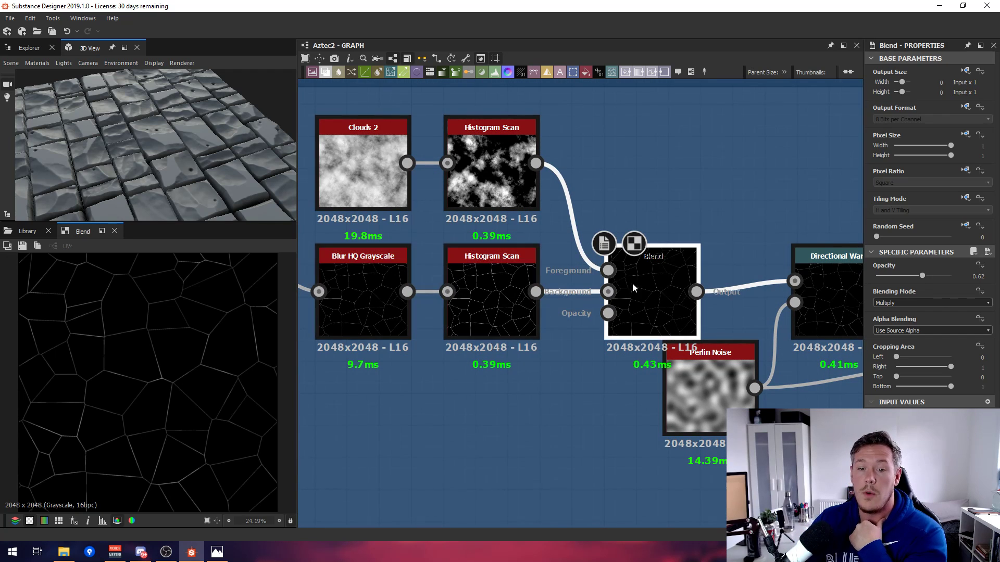
scroll(547, 274, "down", 5)
scroll(735, 290, "down", 2)
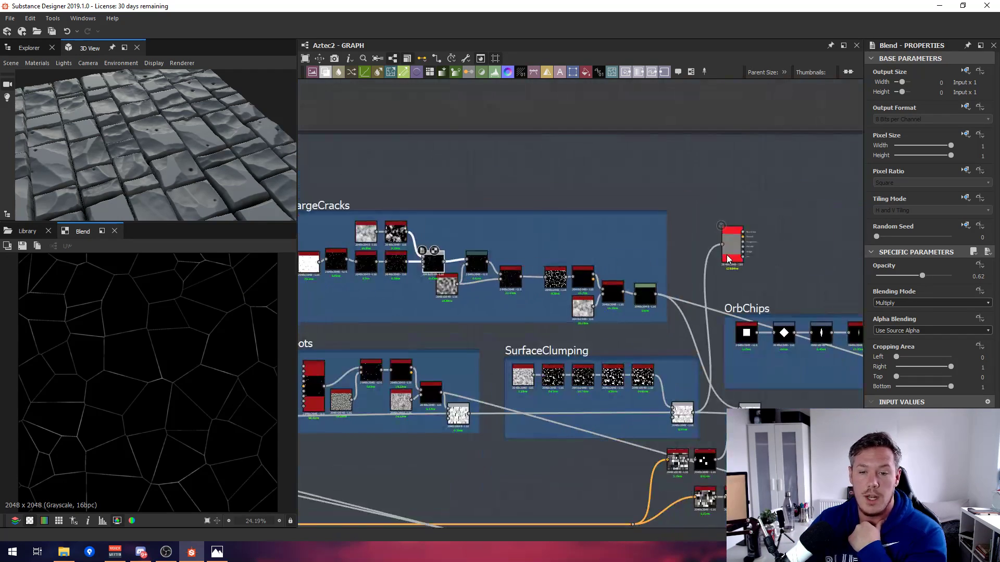
middle_click_drag(572, 242, 783, 264)
scroll(574, 243, "up", 5)
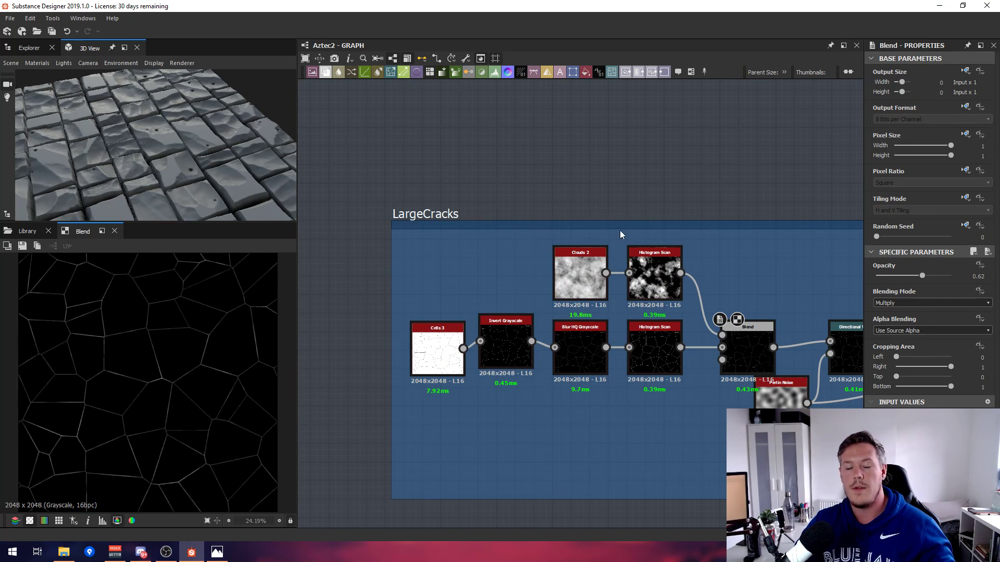
double_click(596, 274)
double_click(657, 274)
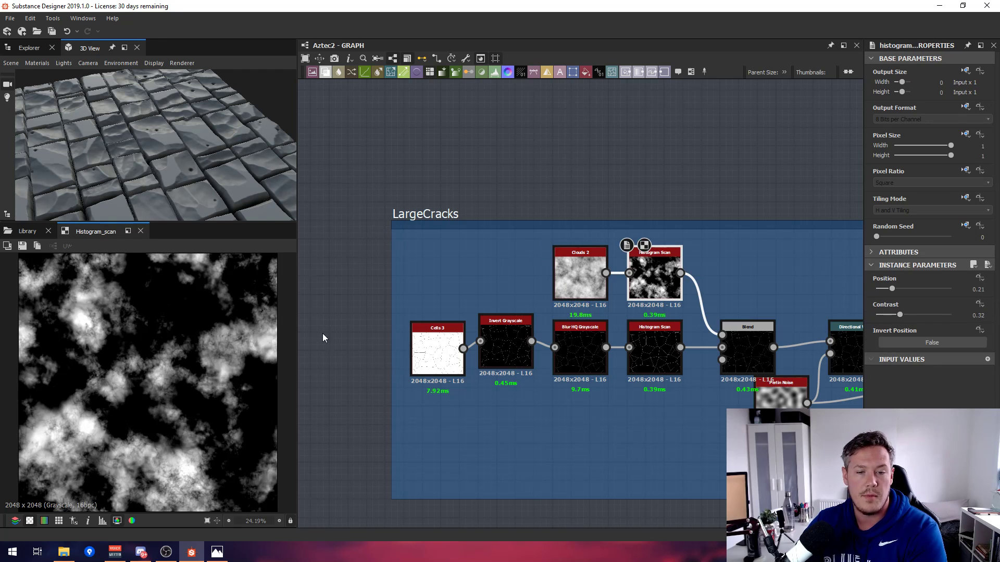
middle_click_drag(643, 332, 583, 330)
scroll(583, 330, "up", 2)
double_click(623, 328)
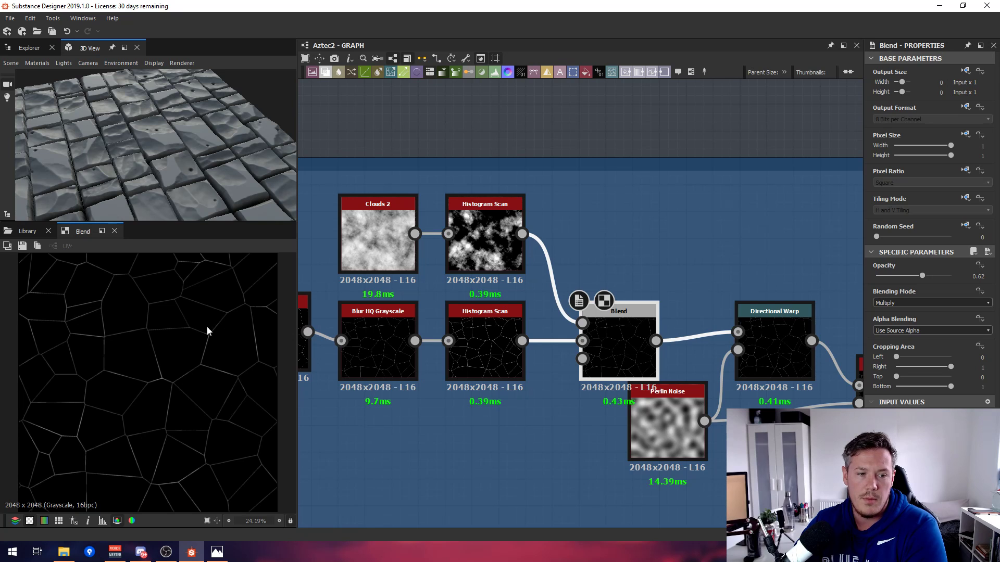
Move Perlin Noise down clear of the LargeCracks Blend and nudge the Directional Warp slightly up.
middle_click_drag(643, 294, 539, 257)
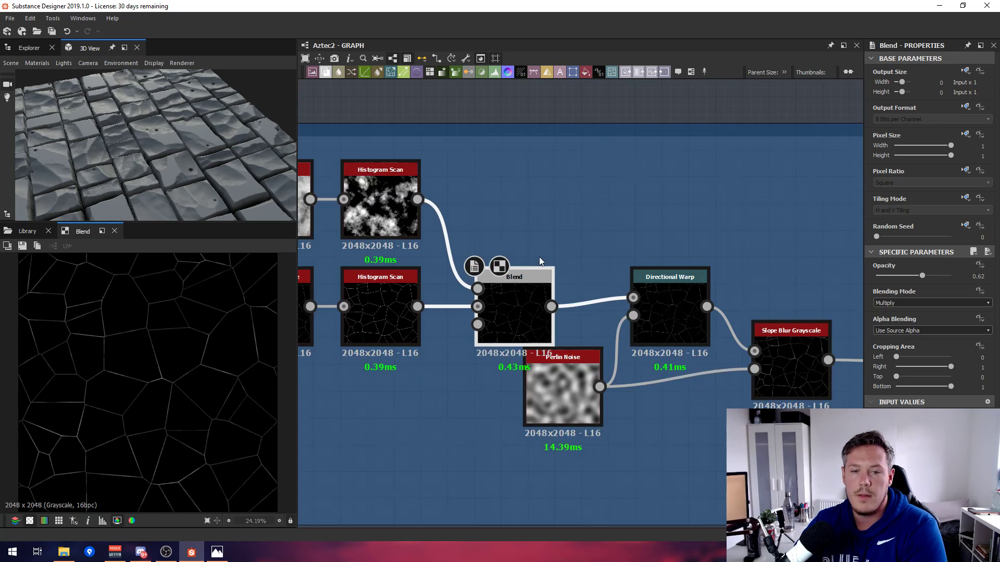
scroll(595, 265, "down", 1)
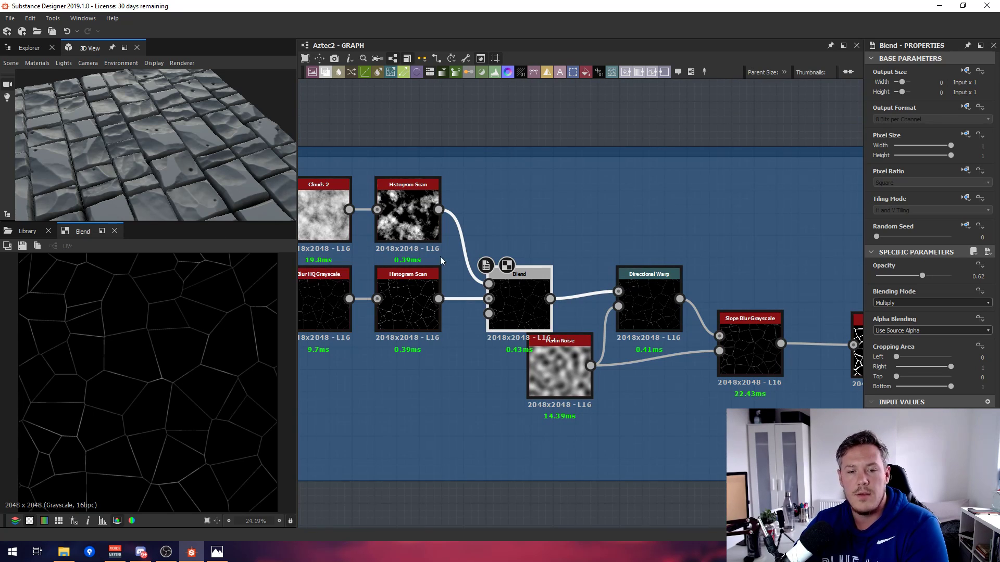
left_click_drag(536, 352, 546, 383)
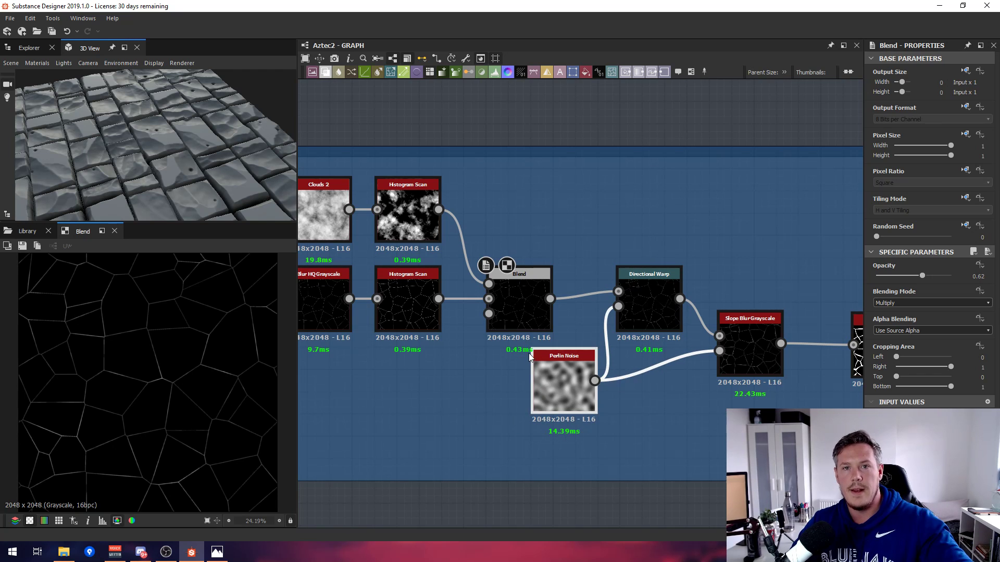
middle_click_drag(621, 358, 557, 357)
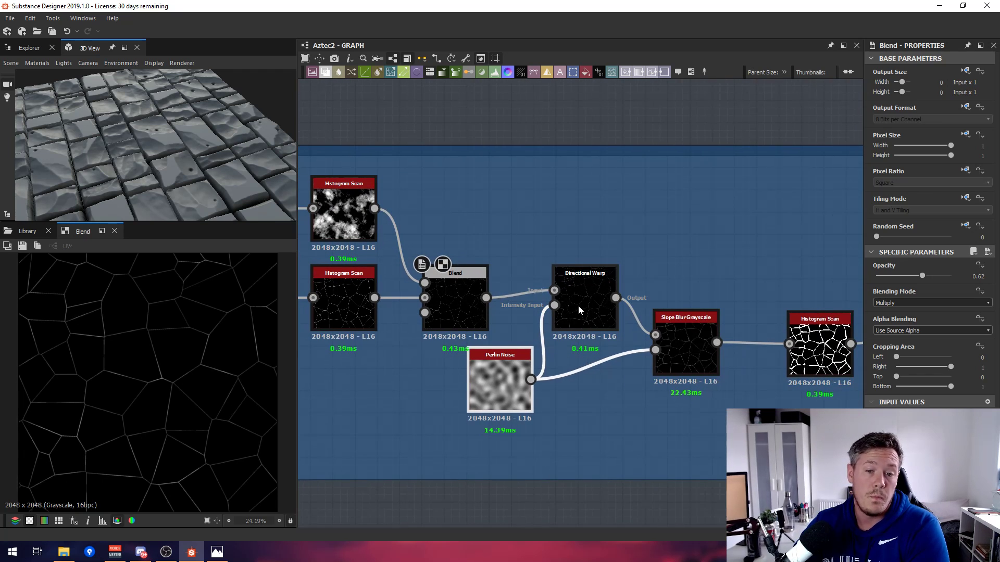
left_click_drag(578, 305, 582, 298)
Preview Perlin Noise, the Directional Warp and the first Slope Blur Grayscale, examining the blurred crack lines up close.
left_click(486, 379)
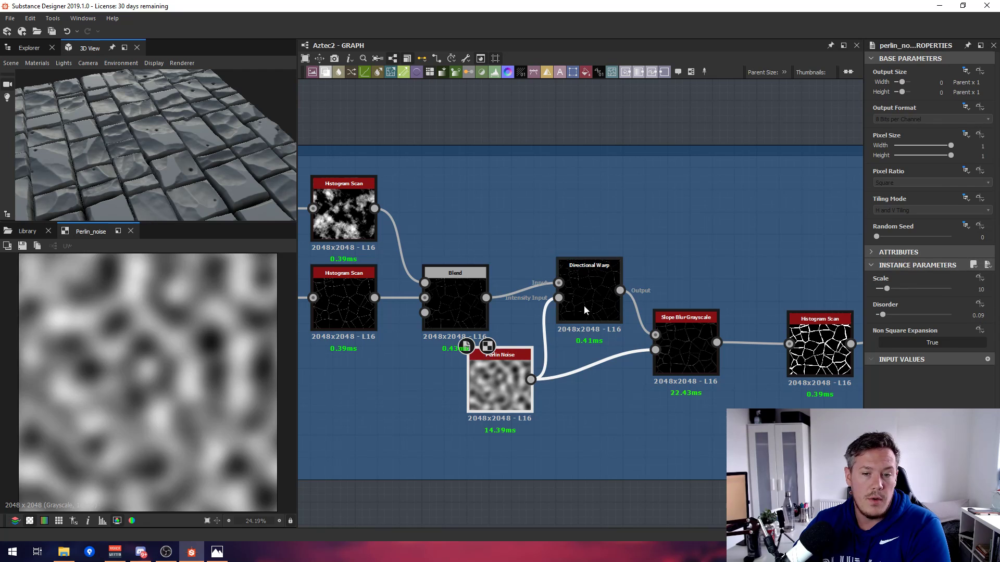
left_click(582, 300)
left_click(688, 342)
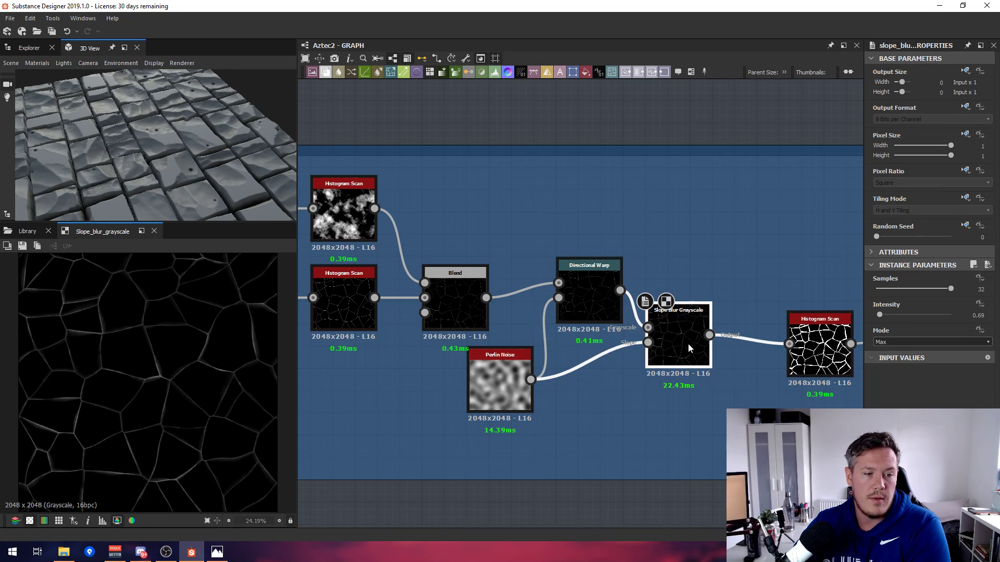
scroll(688, 342, "up", 2)
scroll(139, 332, "up", 5)
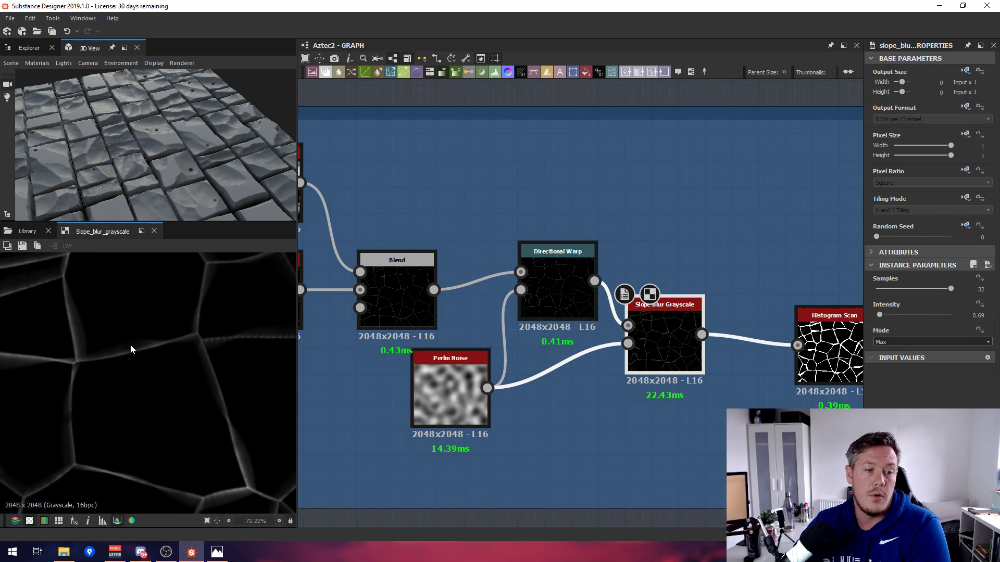
scroll(74, 371, "up", 3)
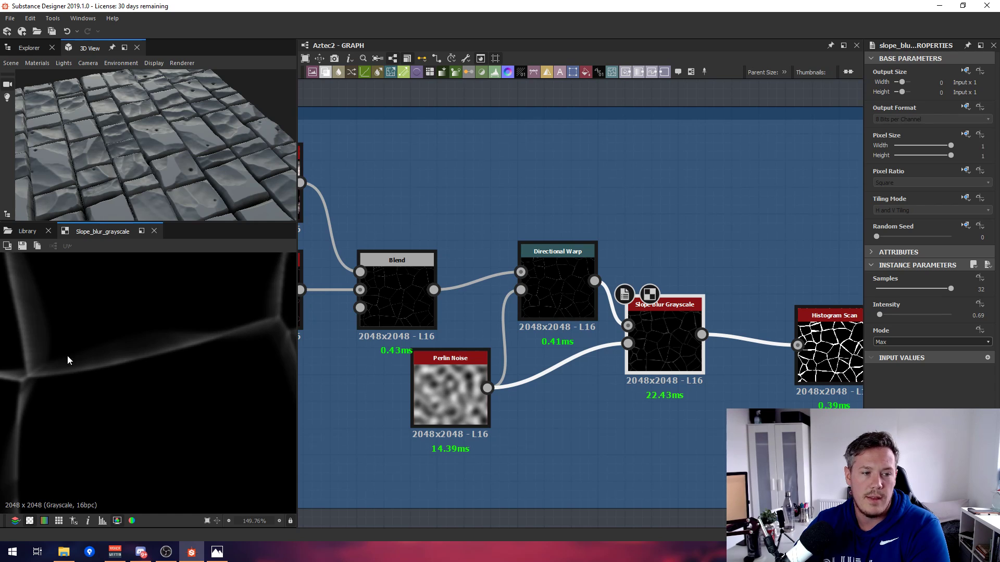
Select Perlin Noise together with the first Slope Blur Grayscale in LargeCracks and move both slightly down.
scroll(734, 356, "down", 4)
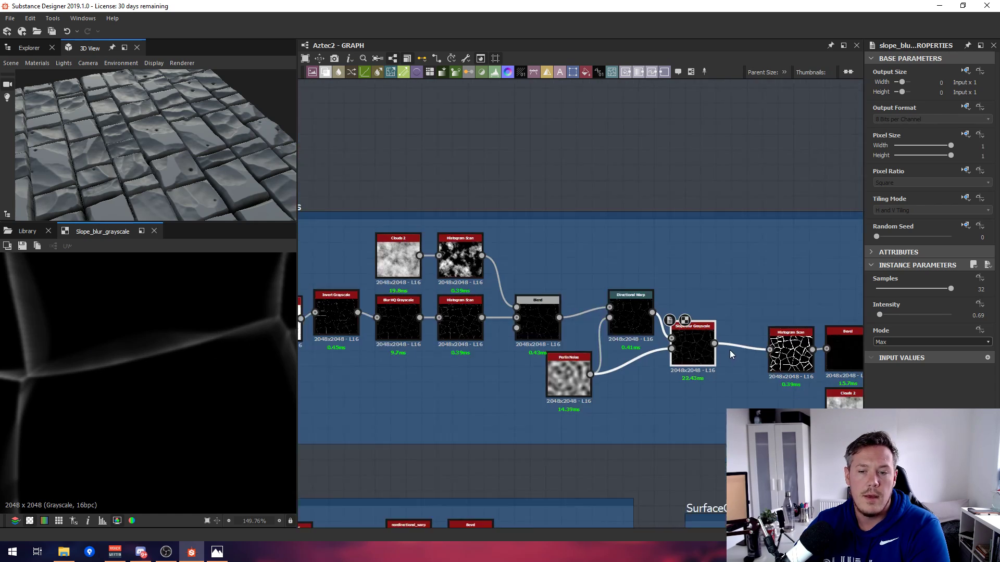
mouse_move(729, 344)
middle_mouse_down()
mouse_move(675, 341)
mouse_move(723, 348)
middle_mouse_up()
scroll(650, 372, "up", 5)
middle_click_drag(631, 336, 521, 339)
scroll(547, 337, "up", 1)
left_click_drag(744, 331, 571, 373)
scroll(749, 380, "down", 4)
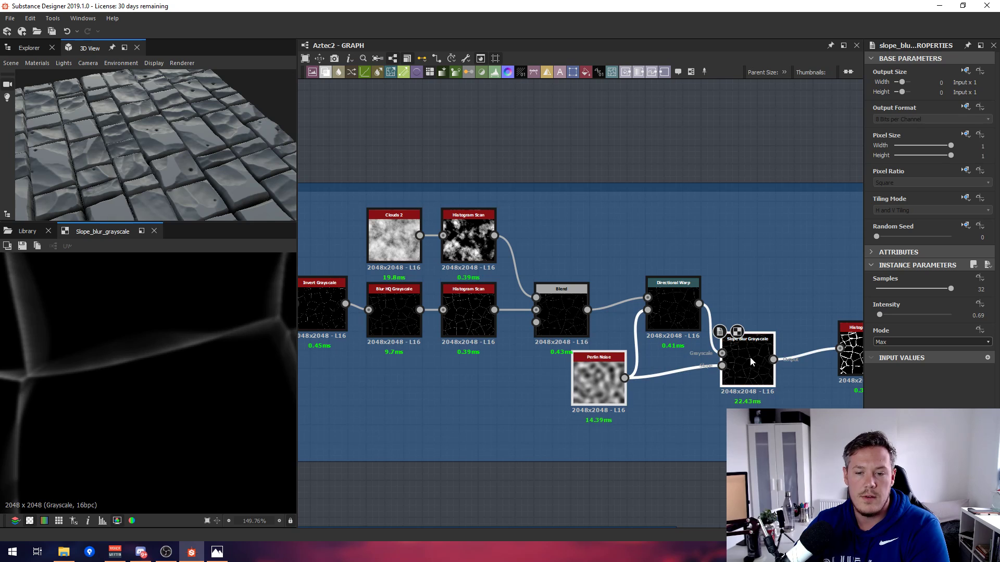
left_click_drag(749, 357, 749, 376)
Examine the first Slope Blur Grayscale crack pattern in 2D, both as a whole and up close.
scroll(152, 346, "down", 9)
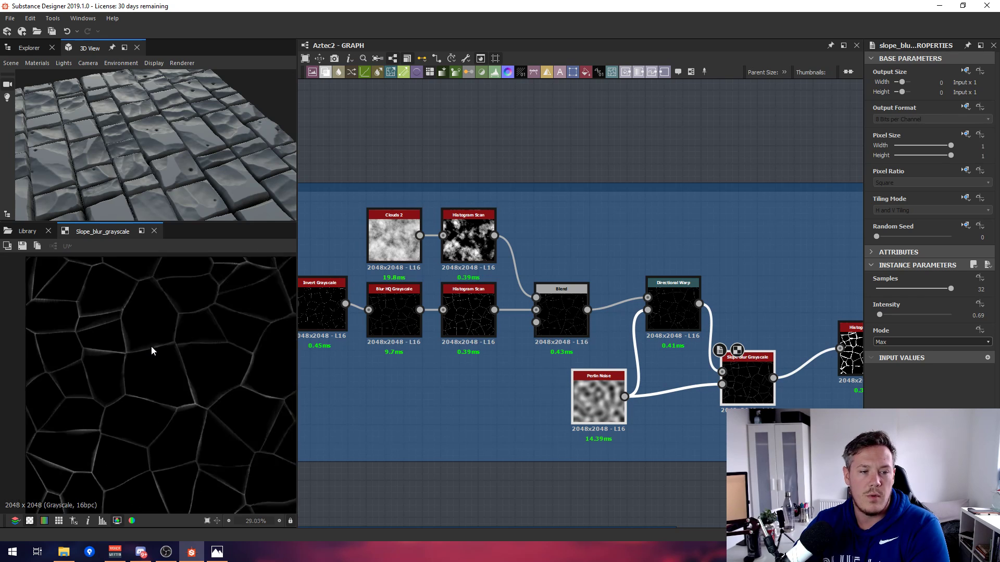
key("f")
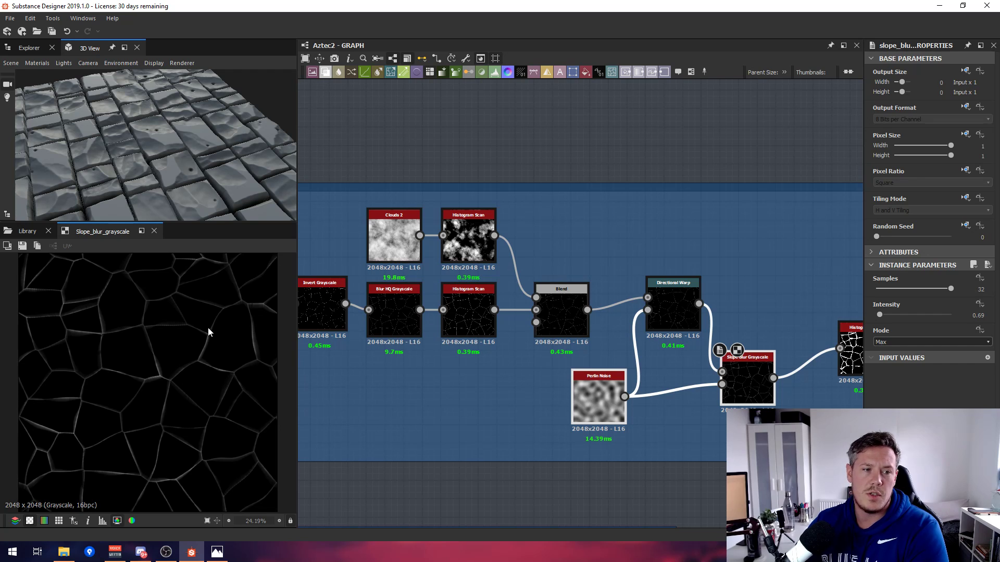
scroll(188, 361, "up", 5)
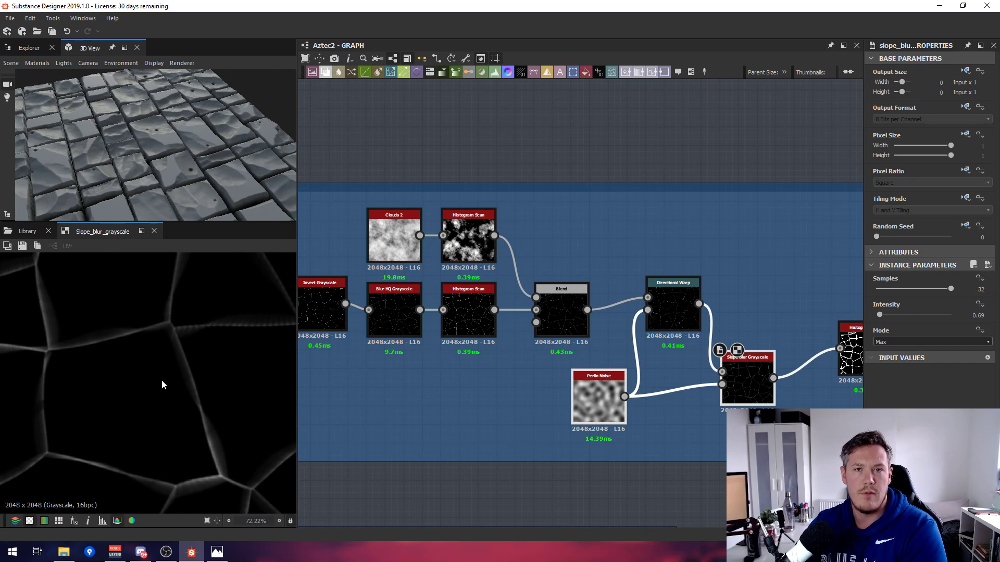
Preview the Histogram Scan that follows the first Slope Blur Grayscale and examine its widened crack lines.
middle_click_drag(699, 303, 553, 274)
scroll(553, 274, "down", 3)
middle_click_drag(682, 293, 571, 280)
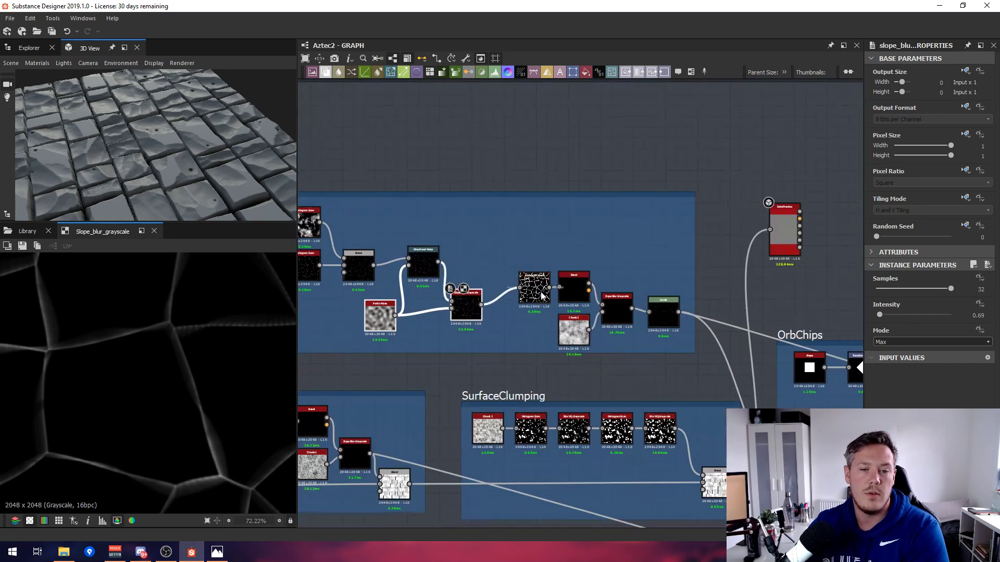
scroll(540, 289, "up", 8)
double_click(540, 288)
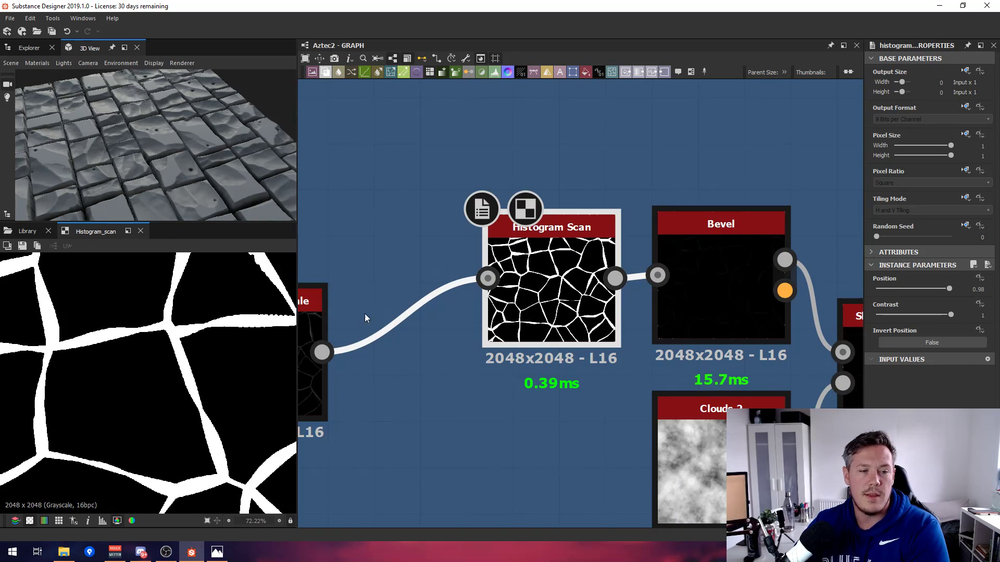
scroll(114, 347, "down", 3)
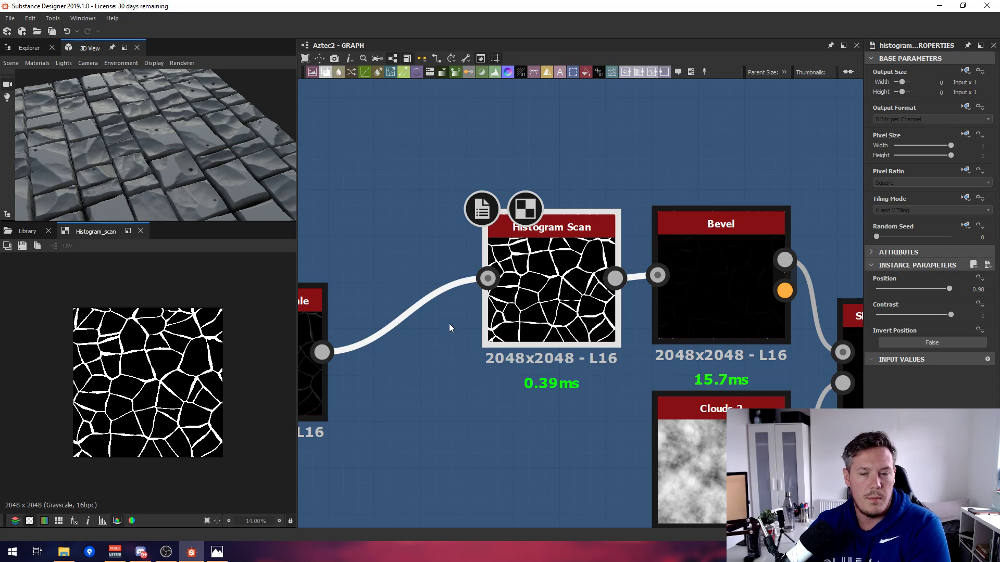
Preview the Bevel, second Slope Blur Grayscale and Levels nodes that finish the LargeCracks chain.
double_click(738, 303)
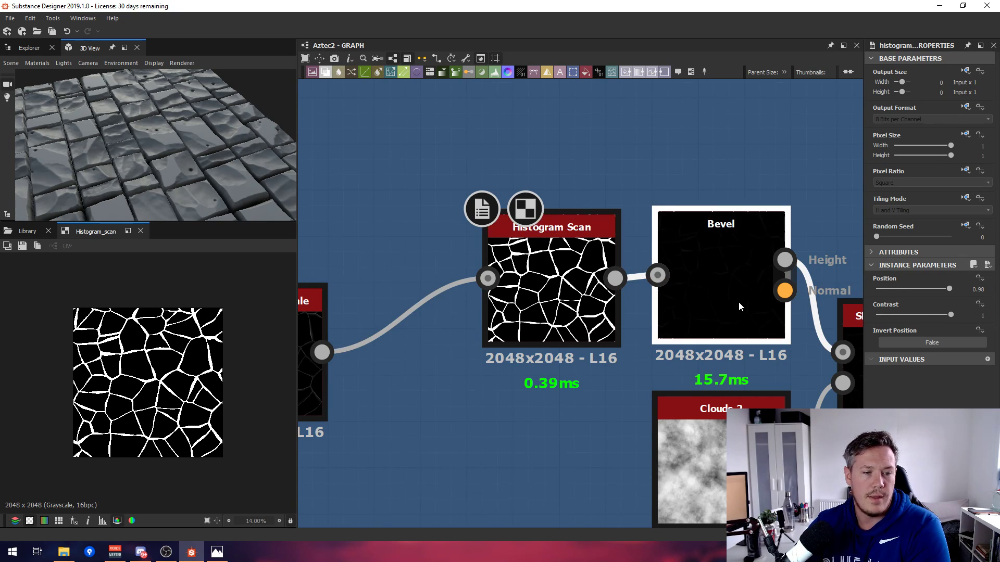
scroll(784, 291, "down", 1)
middle_click_drag(784, 292, 621, 268)
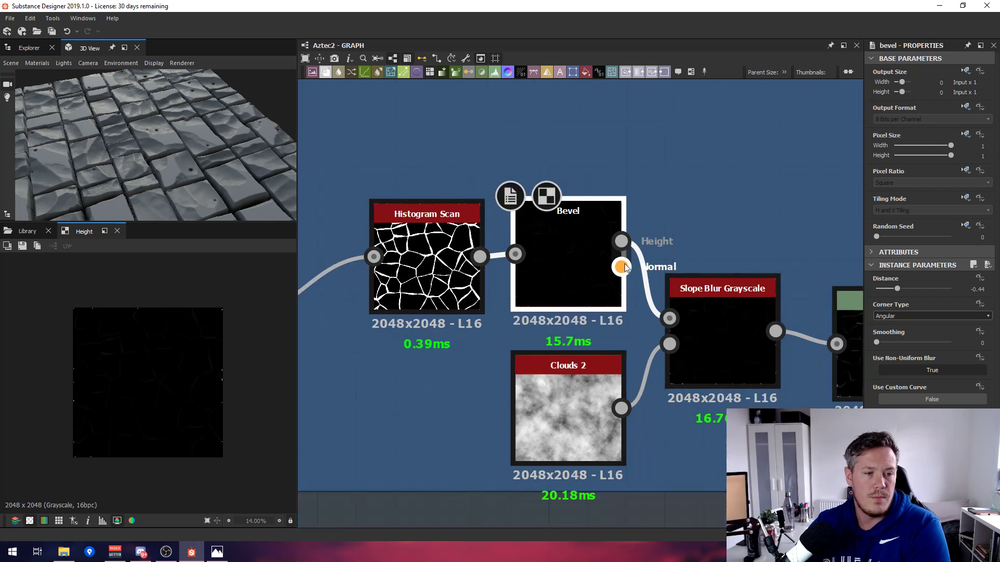
double_click(716, 335)
middle_click_drag(714, 368, 467, 405)
scroll(467, 405, "up", 1)
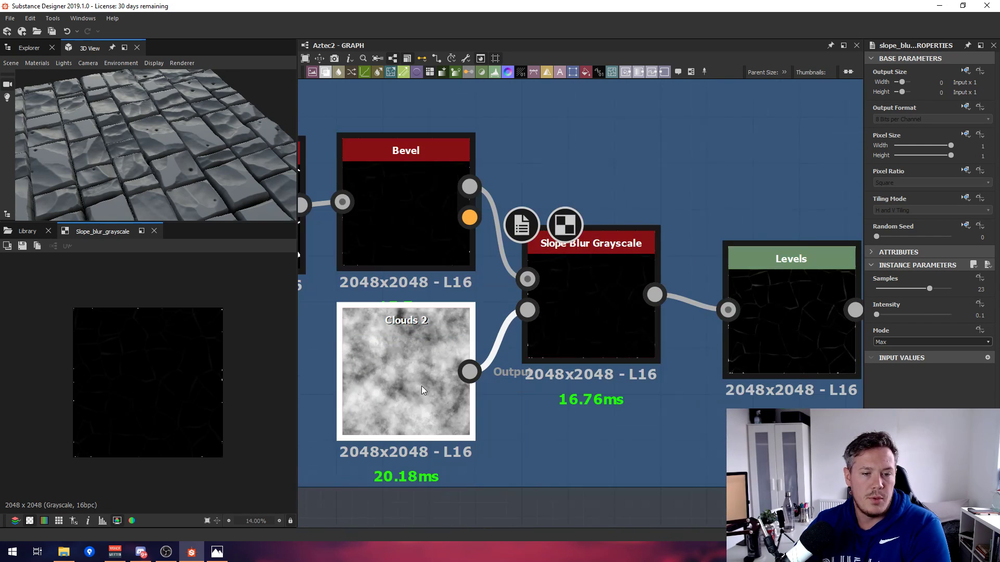
middle_click_drag(825, 290, 512, 251)
scroll(512, 251, "down", 3)
double_click(495, 257)
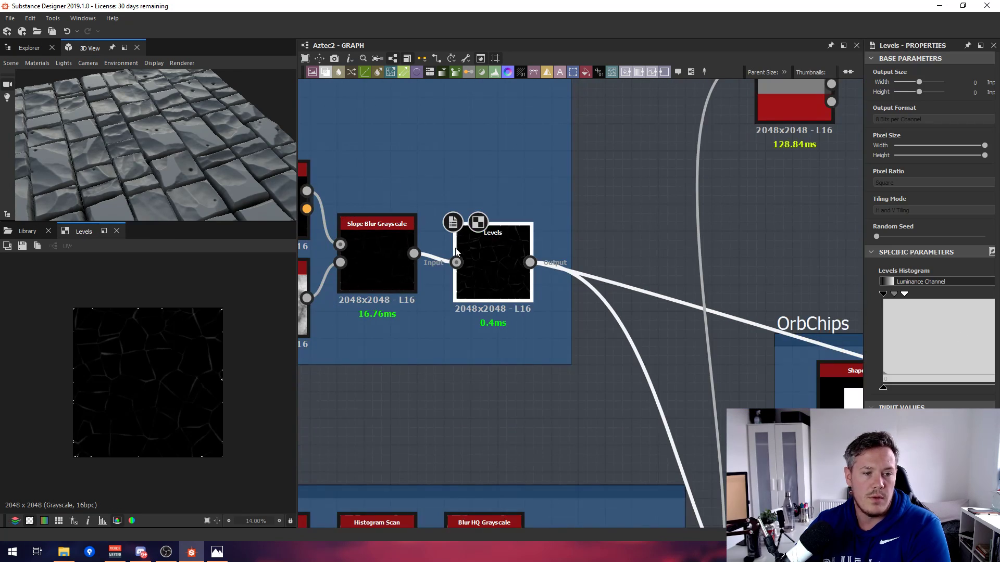
Feed the Blend that applies LargeCracks into DetePreview to check the bricks in 3D, and place DetePreview near that Blend.
scroll(496, 257, "down", 4)
scroll(617, 431, "down", 1)
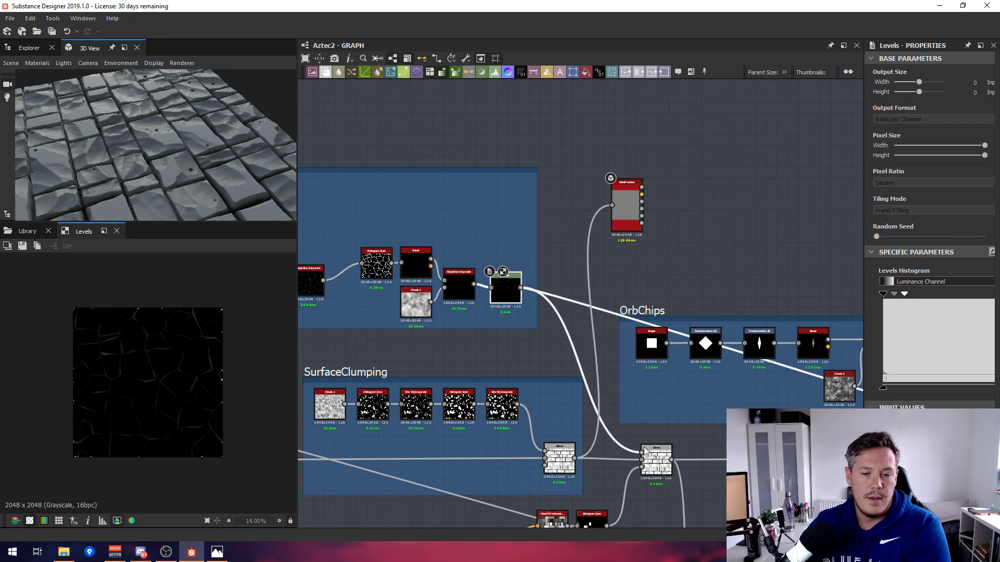
left_click_drag(671, 460, 613, 205)
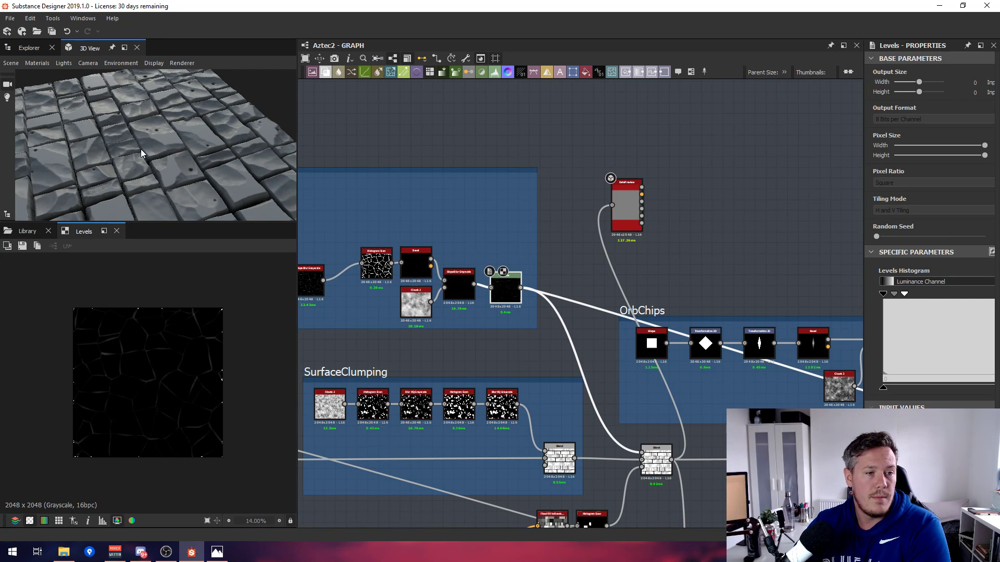
left_click_drag(100, 157, 151, 201)
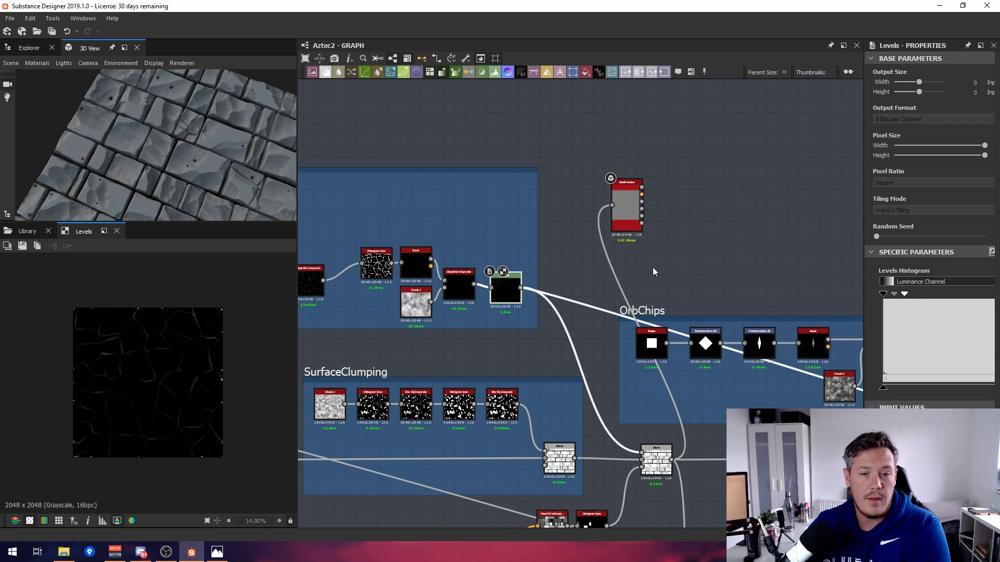
left_click_drag(627, 216, 766, 507)
Preview the Flood Fill to Random Grayscale used for the crack mask and move its Histogram Scan slightly up.
middle_click_drag(744, 468, 762, 334)
double_click(571, 393)
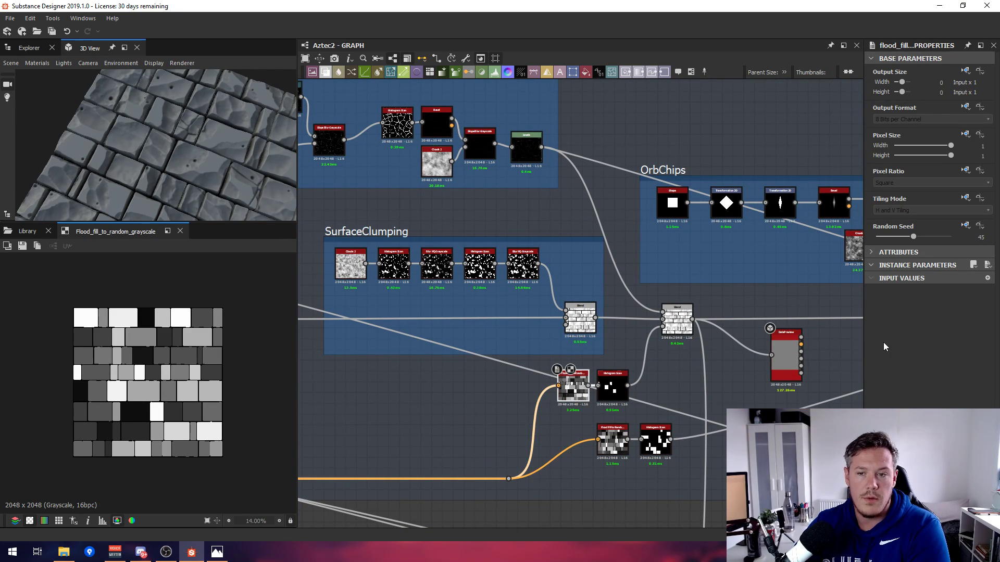
scroll(610, 388, "up", 5)
left_click_drag(604, 374, 620, 335)
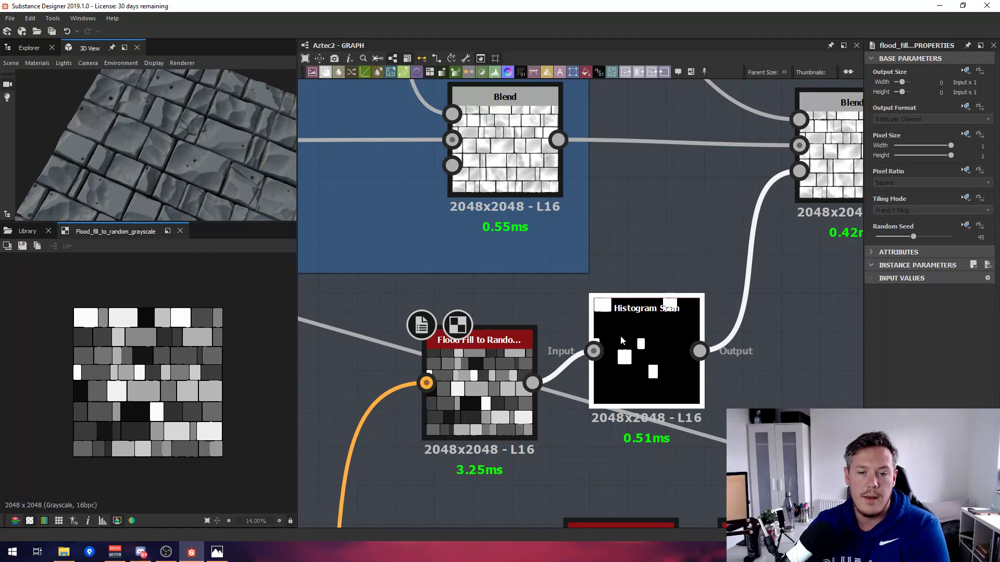
left_click(620, 336)
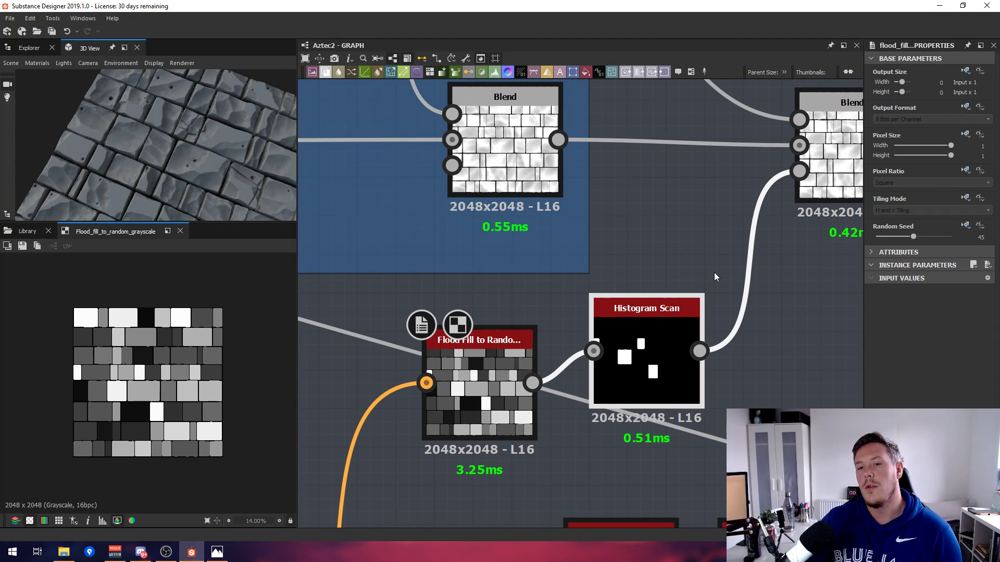
Preview the Blend that subtracts the masked large cracks and examine the whole brick surface in 3D.
middle_click_drag(714, 273, 564, 280)
scroll(564, 280, "down", 2)
left_click(451, 348)
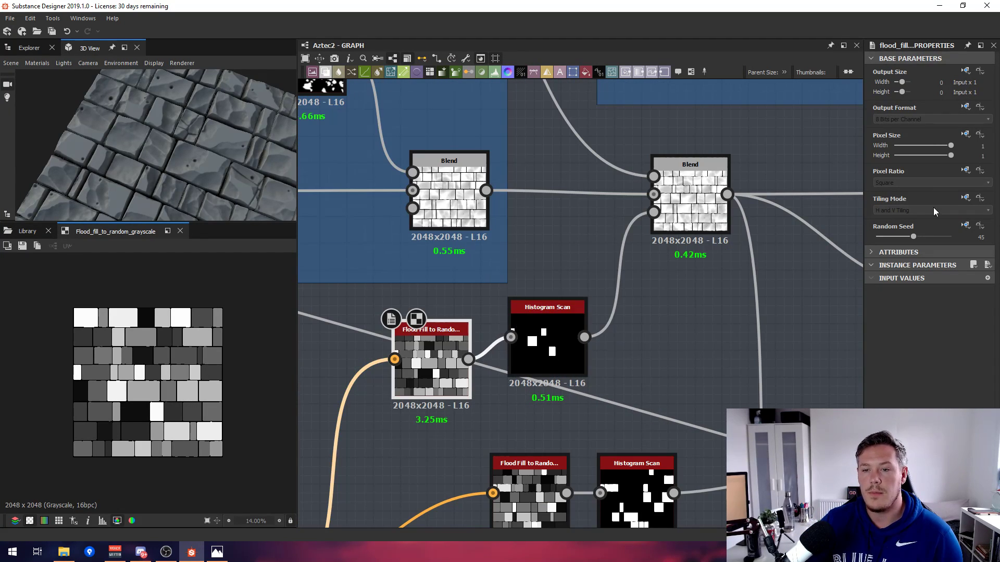
double_click(697, 202)
scroll(179, 152, "down", 5)
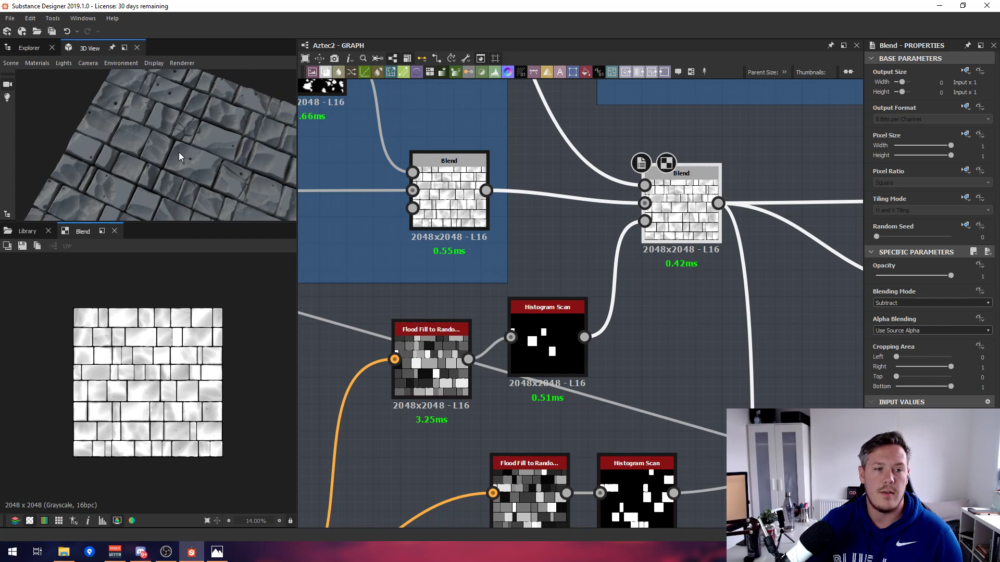
left_click_drag(173, 154, 172, 120)
scroll(598, 223, "down", 3)
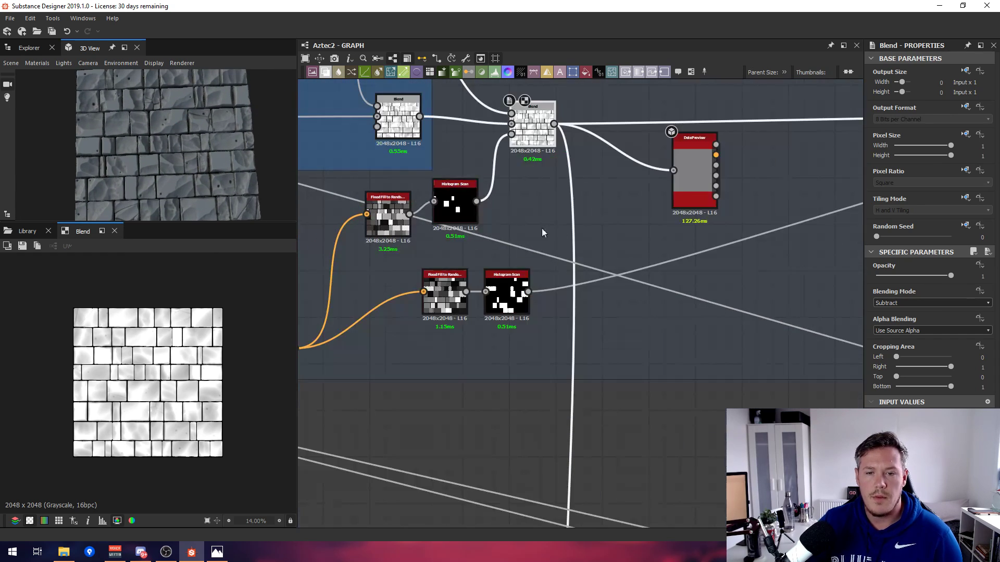
Move DetePreview below the Blend that follows the OrbChips Tile Sampler and connect that Blend's output to it.
middle_click_drag(542, 228, 544, 290)
scroll(632, 215, "down", 3)
middle_click_drag(577, 262, 493, 316)
left_click_drag(537, 298, 794, 352)
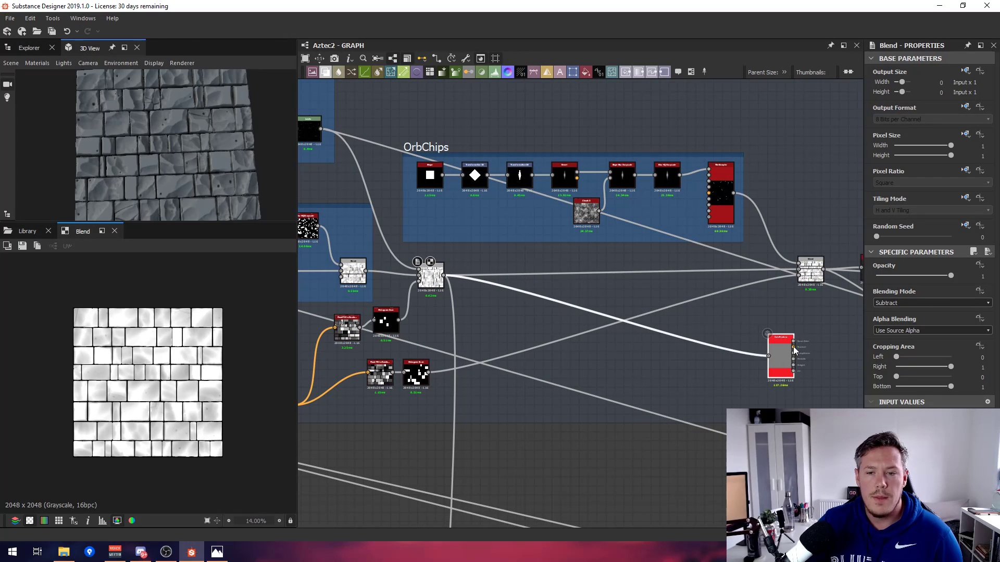
left_click(729, 197)
scroll(729, 197, "up", 1)
middle_click_drag(793, 310, 618, 305)
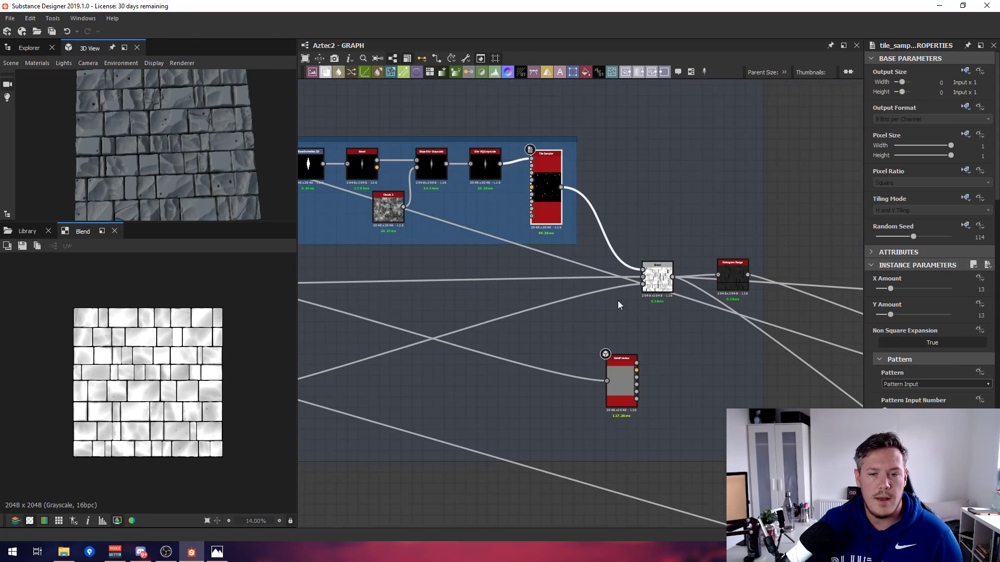
left_click_drag(622, 379, 643, 363)
scroll(237, 133, "up", 4)
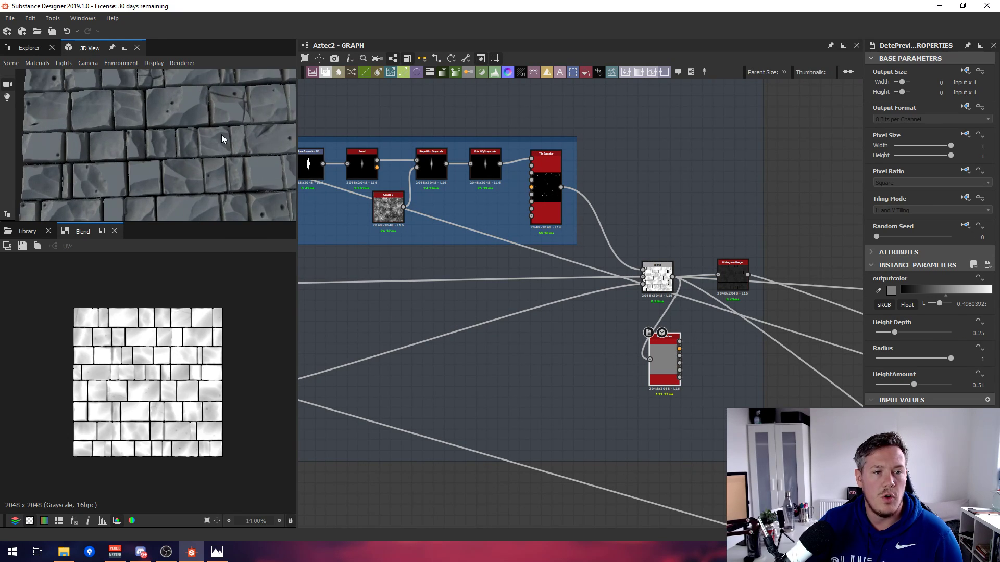
Examine the start of the OrbChips chain, from the square Shape through both Transformation 2D nodes.
middle_click_drag(449, 170, 555, 189)
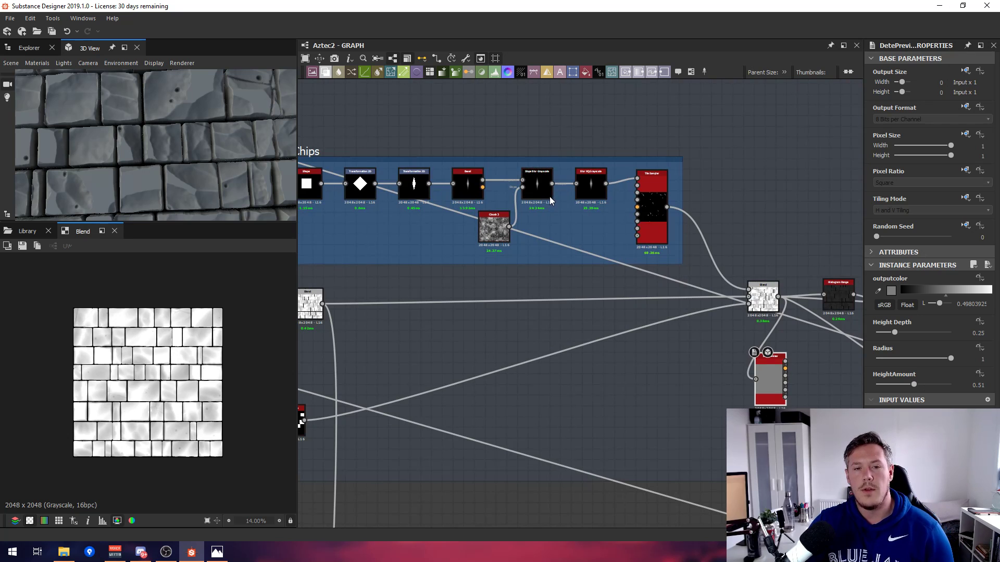
scroll(416, 177, "up", 2)
middle_click_drag(405, 179, 491, 178)
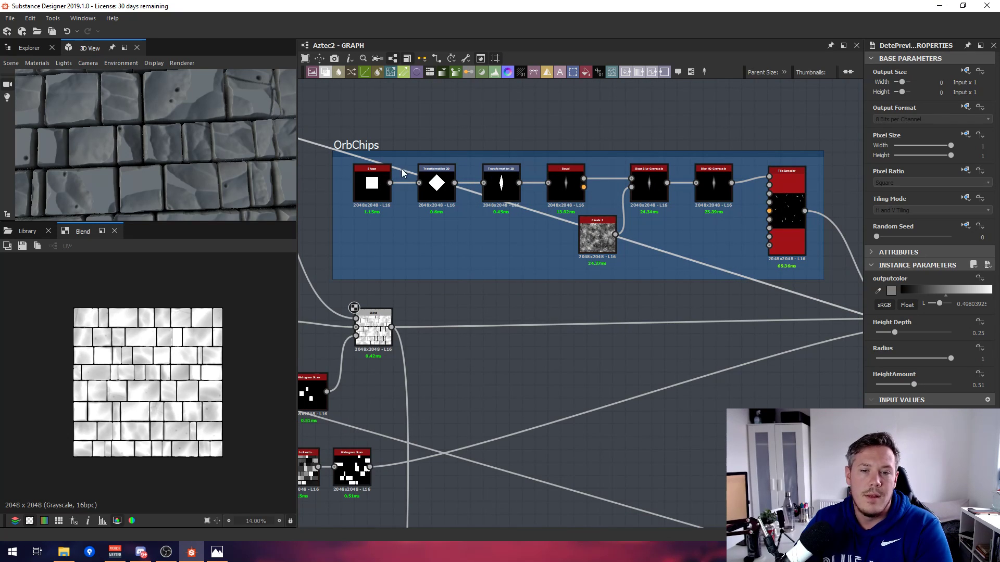
scroll(354, 179, "up", 4)
scroll(375, 182, "down", 2)
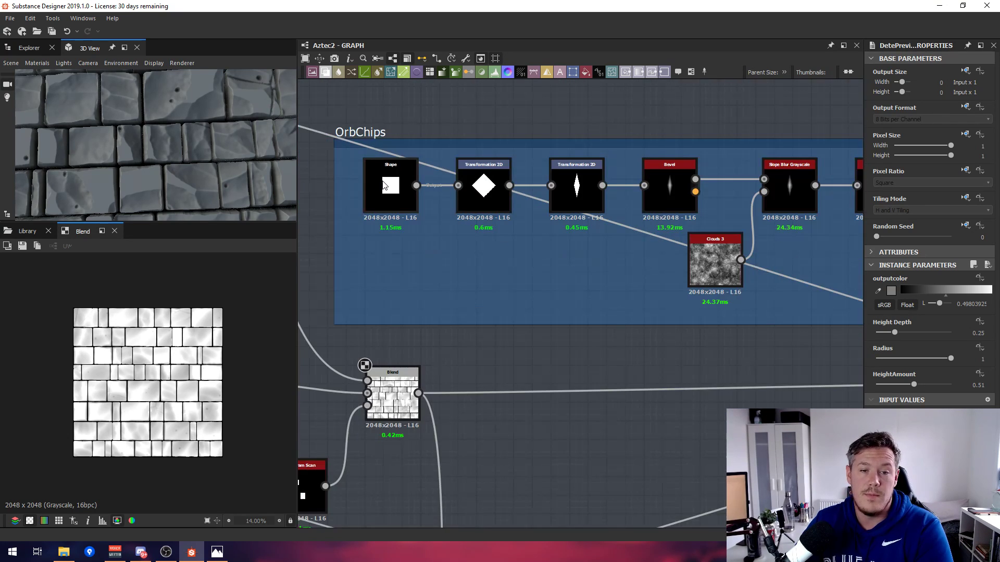
left_click(404, 185)
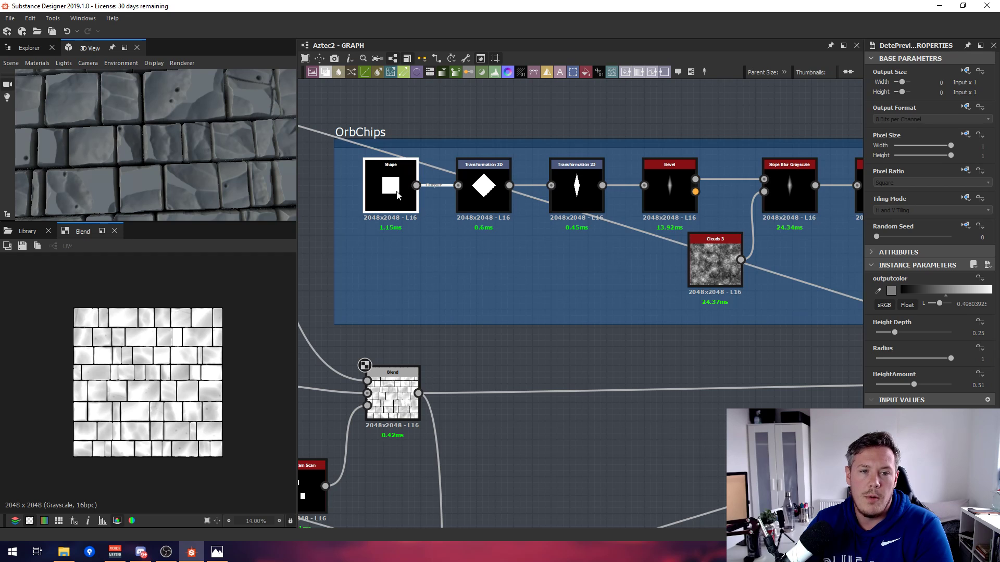
middle_click_drag(495, 193, 462, 203)
left_click(462, 203)
left_click(557, 205)
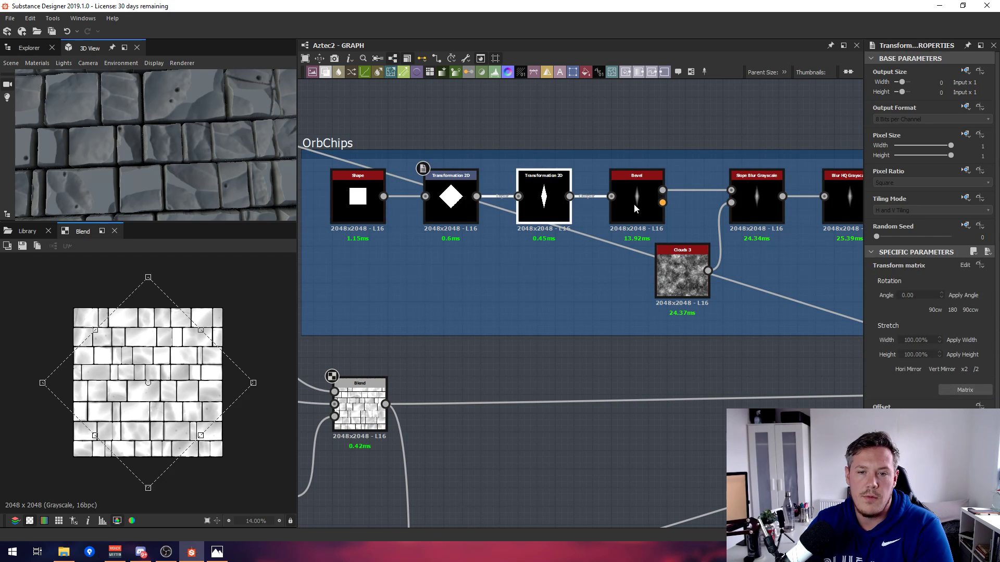
Preview the Bevel, Slope Blur Grayscale and Blur HQ Grayscale nodes that shape the chip in OrbChips.
middle_click_drag(792, 187, 662, 202)
scroll(625, 208, "up", 1)
double_click(503, 220)
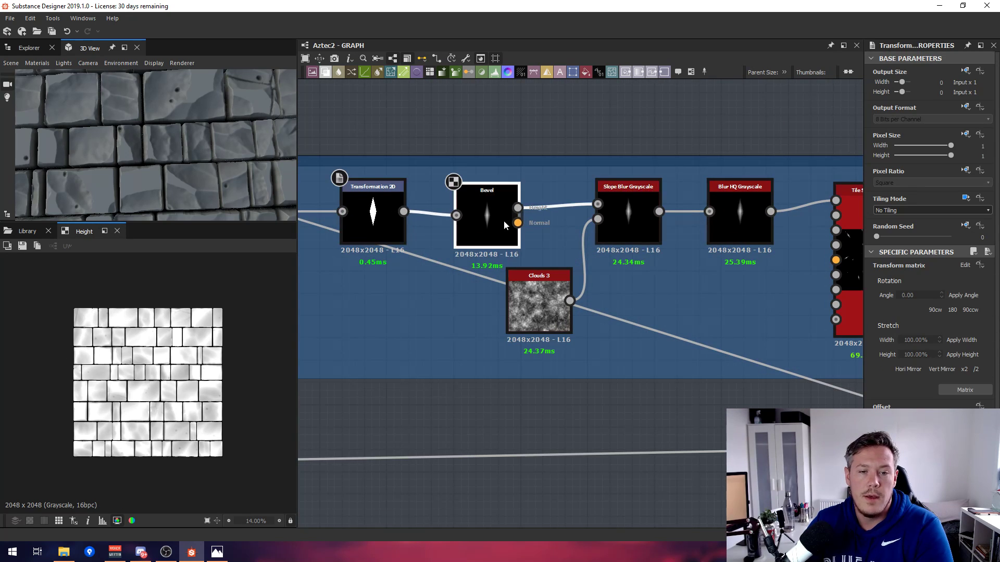
double_click(631, 221)
middle_click_drag(614, 232, 530, 232)
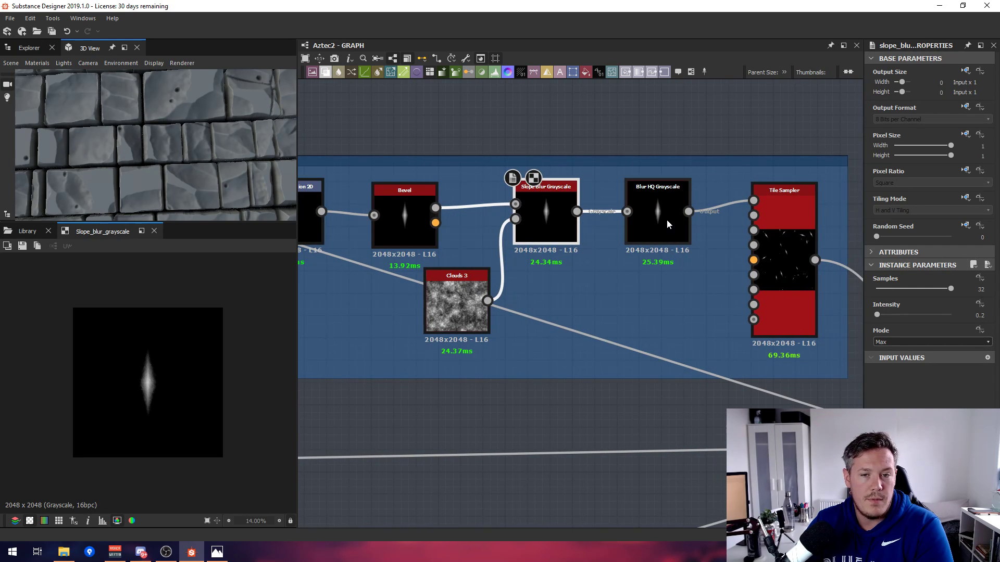
double_click(664, 220)
middle_click_drag(769, 254, 577, 240)
scroll(577, 240, "up", 1)
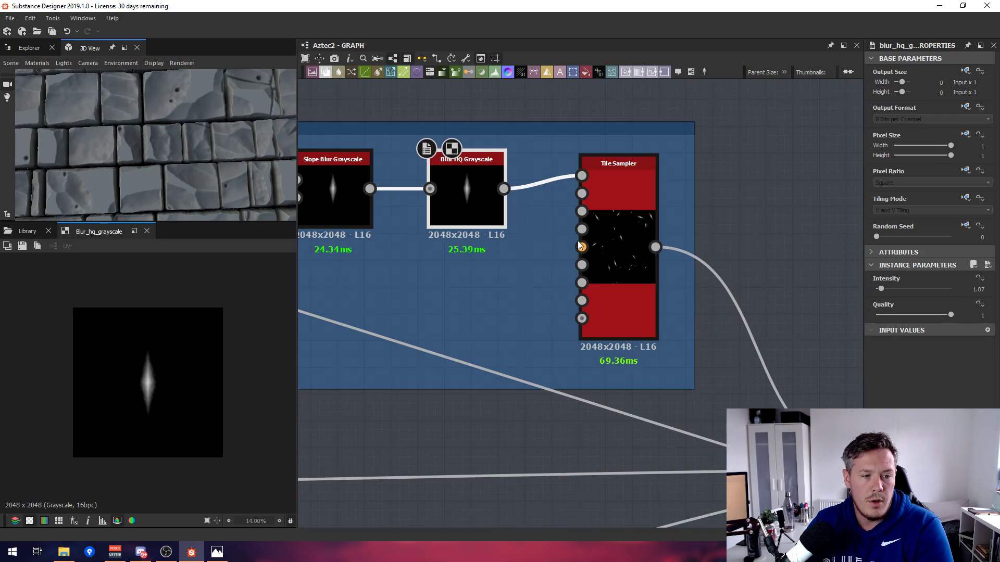
Preview the Blend that subtracts the OrbChips and examine the chipped bricks up close in 3D.
middle_click_drag(630, 314, 464, 229)
scroll(464, 229, "down", 3)
double_click(620, 315)
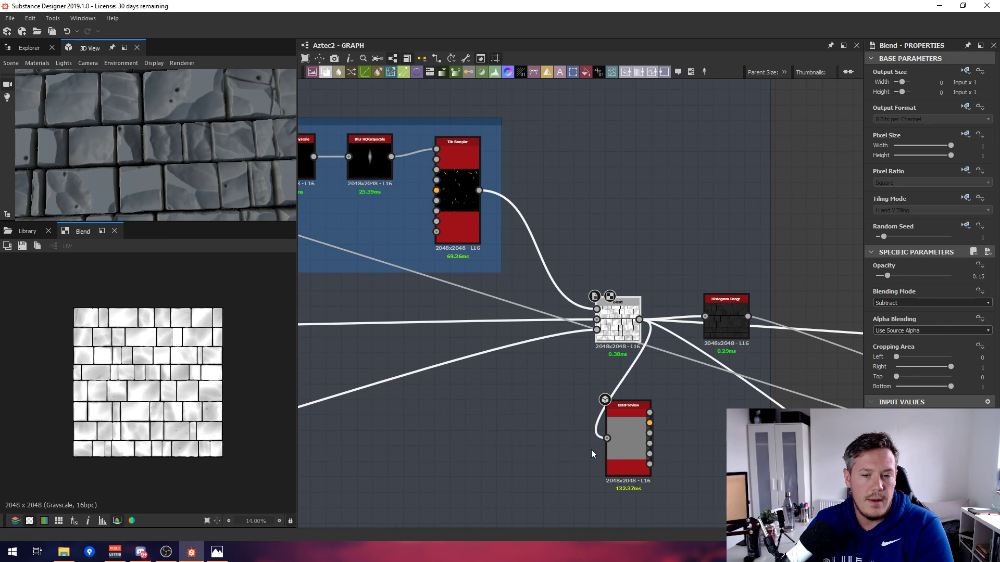
left_click_drag(250, 175, 199, 147)
scroll(152, 197, "up", 4)
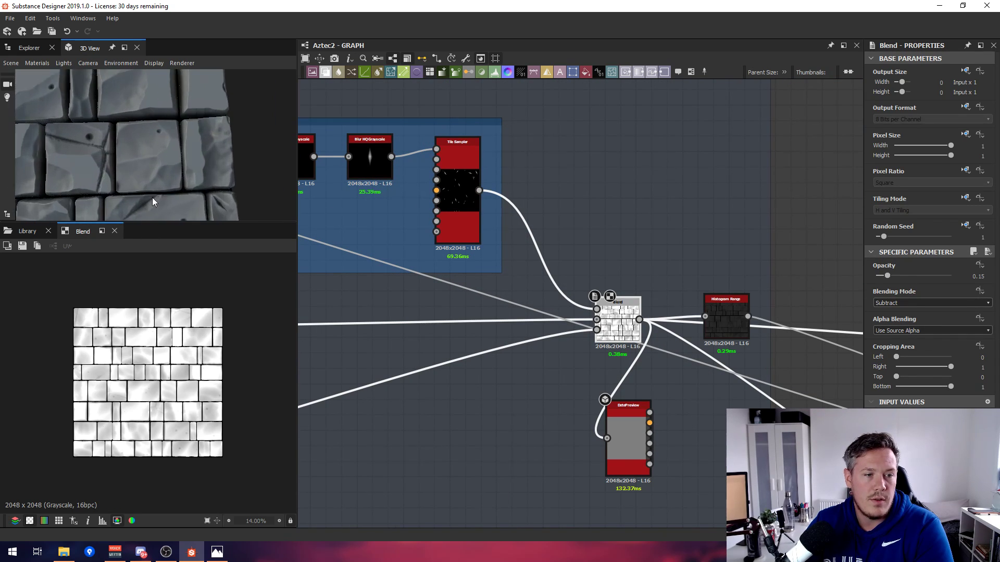
middle_click_drag(152, 198, 160, 144)
scroll(161, 143, "up", 3)
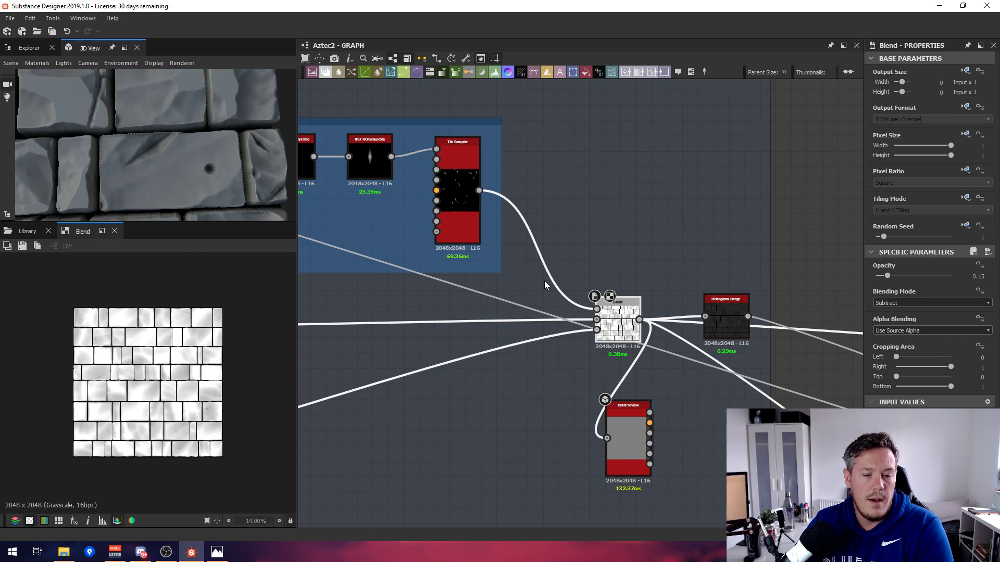
Preview the Histogram Scan that masks the OrbChips, examine its Flood Fill source and compare the bricks in 3D.
middle_click_drag(566, 309, 631, 264)
scroll(631, 264, "down", 2)
double_click(652, 280)
scroll(460, 353, "down", 4)
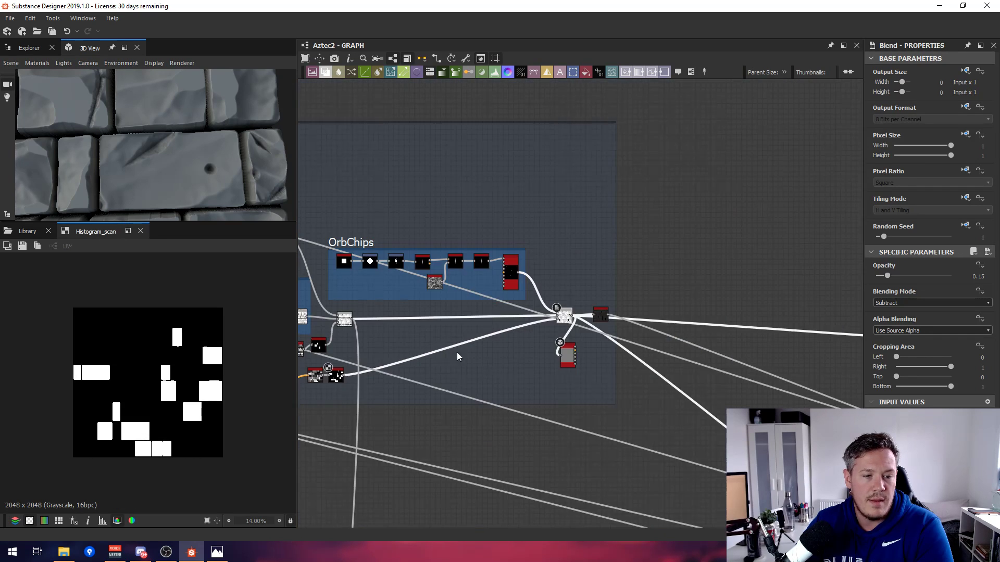
middle_click_drag(318, 372, 490, 327)
scroll(490, 326, "up", 7)
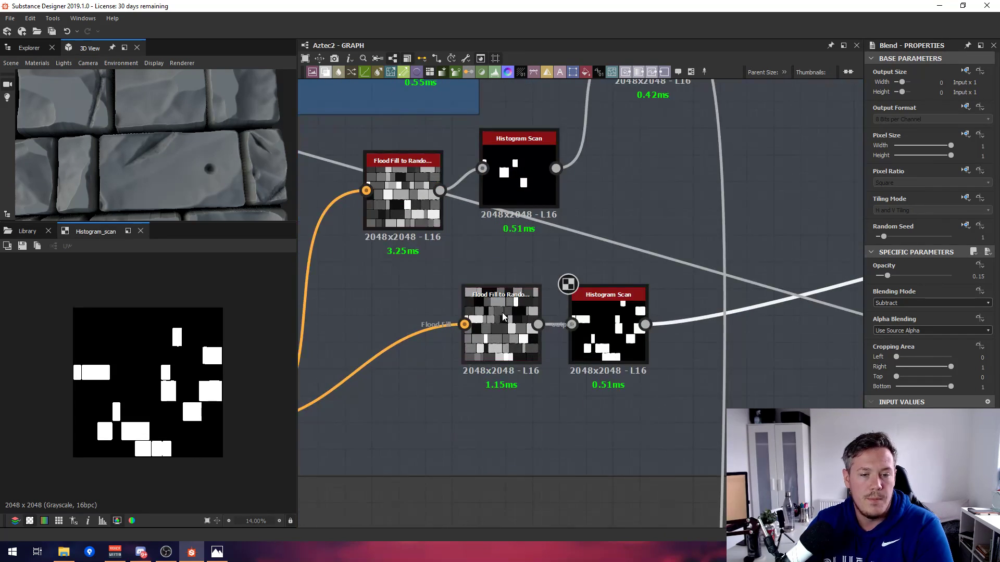
scroll(204, 126, "down", 3)
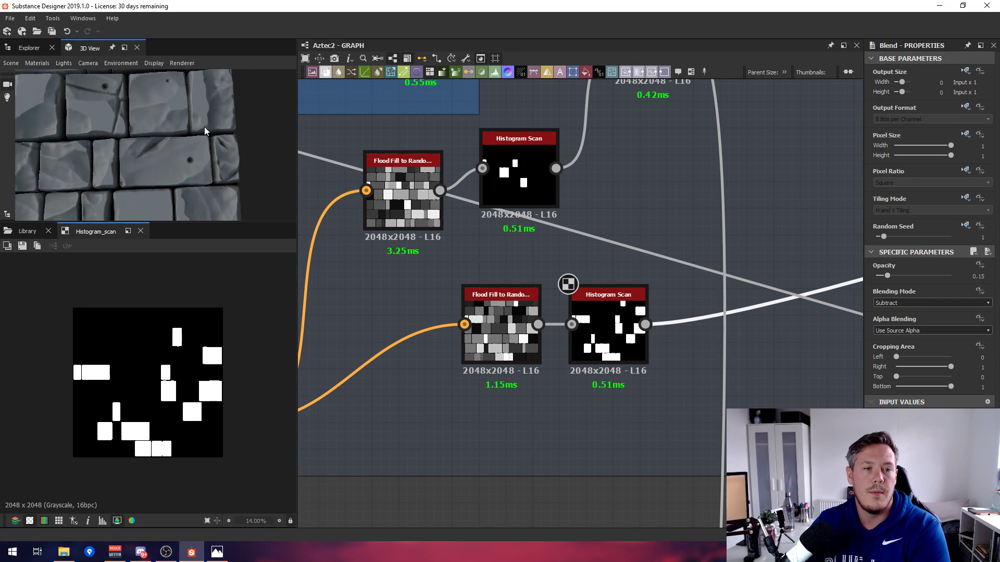
scroll(204, 126, "down", 4)
scroll(164, 139, "up", 4)
scroll(135, 154, "up", 2)
scroll(140, 161, "down", 3)
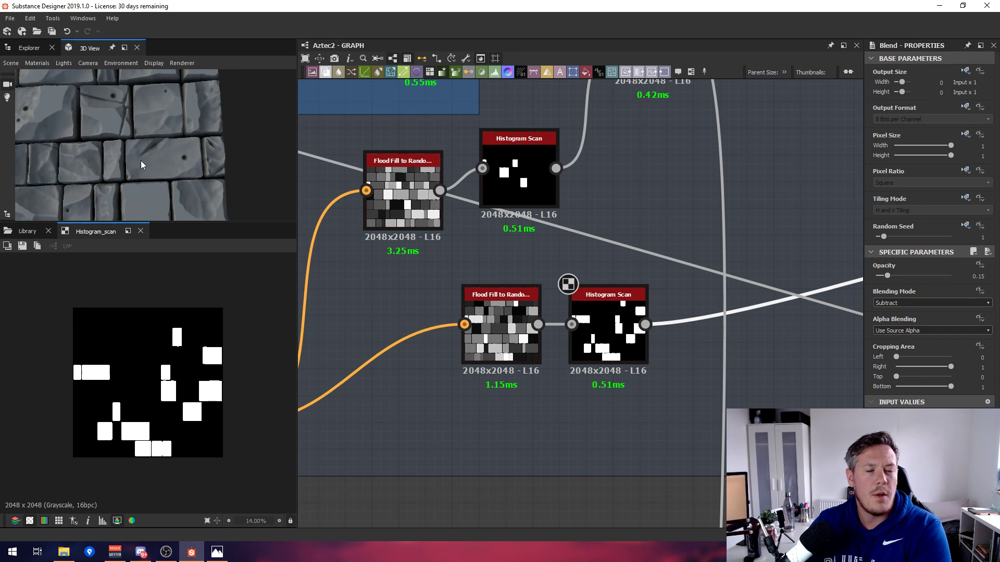
Locate the final OrbChips Blend in the graph and examine the chipped brick wall from a distance in 3D.
middle_click_drag(477, 216, 352, 210)
scroll(352, 210, "down", 5)
scroll(691, 236, "down", 3)
middle_click_drag(793, 187, 651, 198)
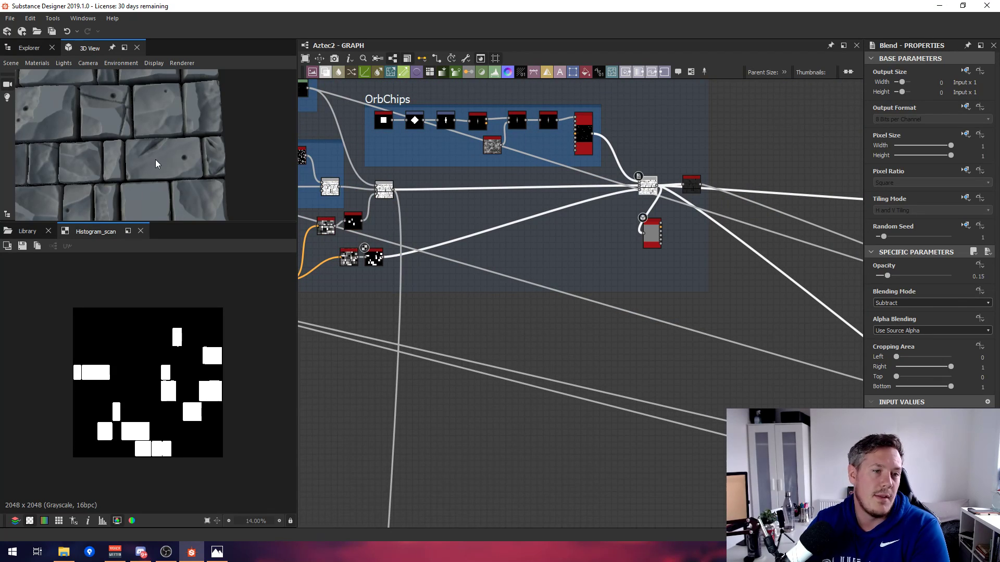
scroll(157, 158, "down", 4)
scroll(136, 152, "down", 3)
mouse_move(157, 158)
middle_mouse_down()
mouse_move(136, 151)
mouse_move(157, 142)
middle_mouse_up()
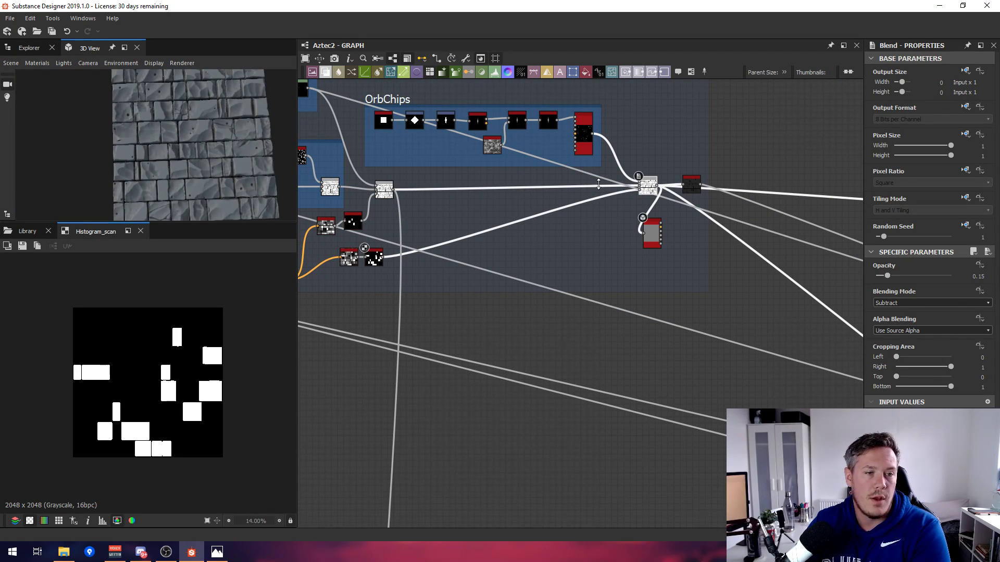
Move DetePreview out of the frame to a free spot beyond the Histogram Range node.
middle_click_drag(608, 196, 558, 209)
scroll(558, 210, "up", 3)
middle_click_drag(570, 402, 502, 280)
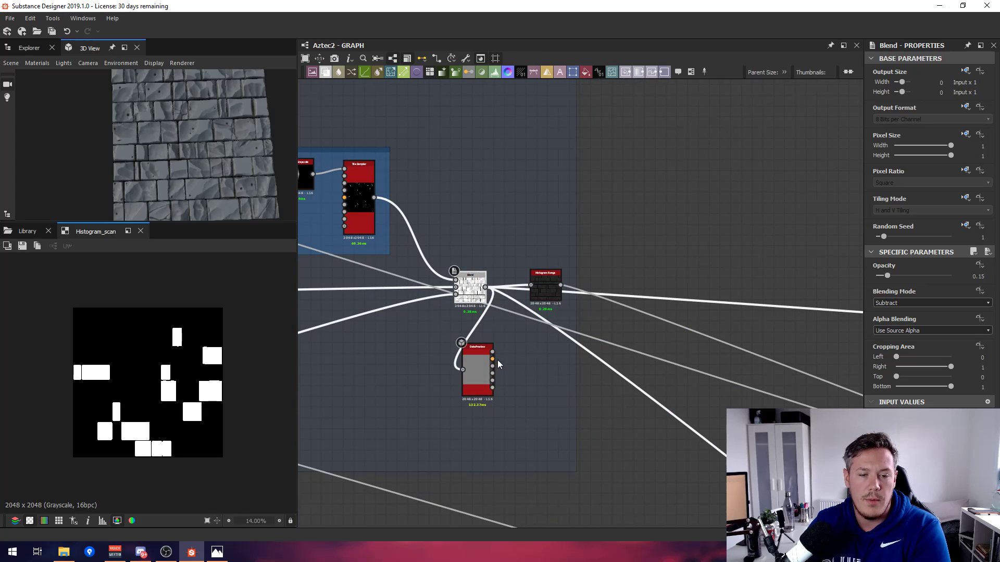
left_click_drag(487, 365, 715, 205)
scroll(591, 274, "up", 4)
scroll(550, 293, "down", 3)
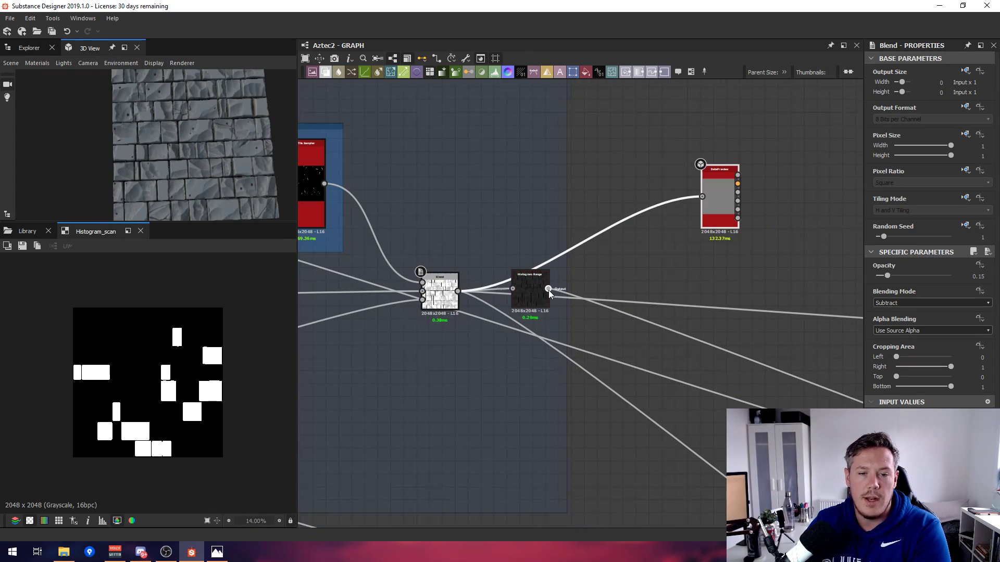
Compare the final Blend with the Histogram Range in 2D and connect the Histogram Range output to DetePreview.
left_click_drag(548, 289, 597, 276)
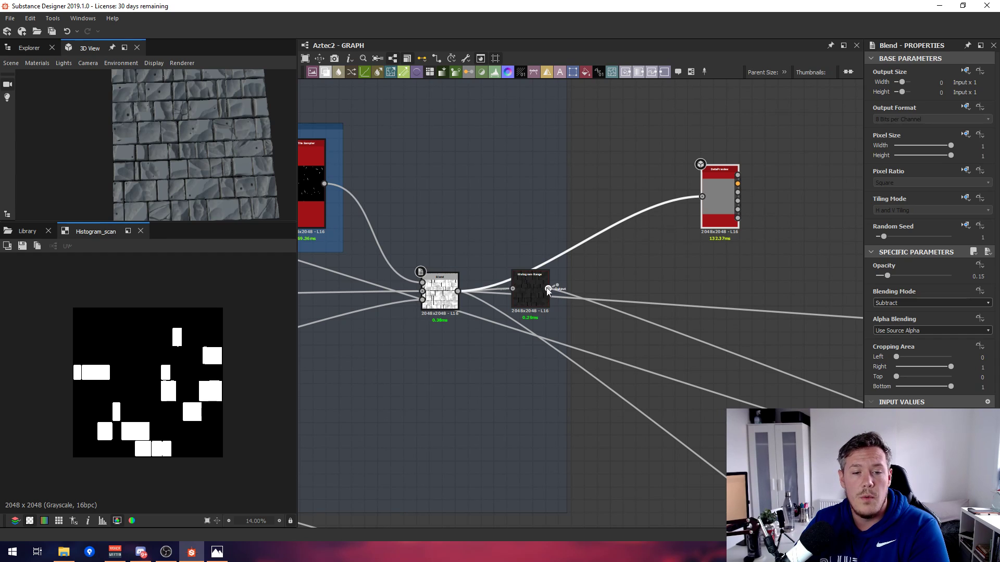
double_click(449, 293)
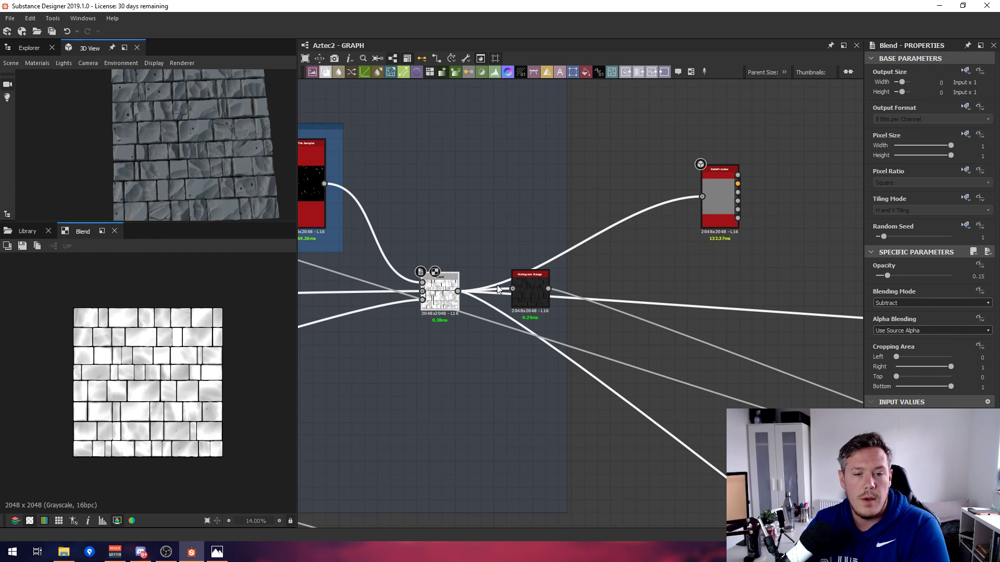
double_click(527, 284)
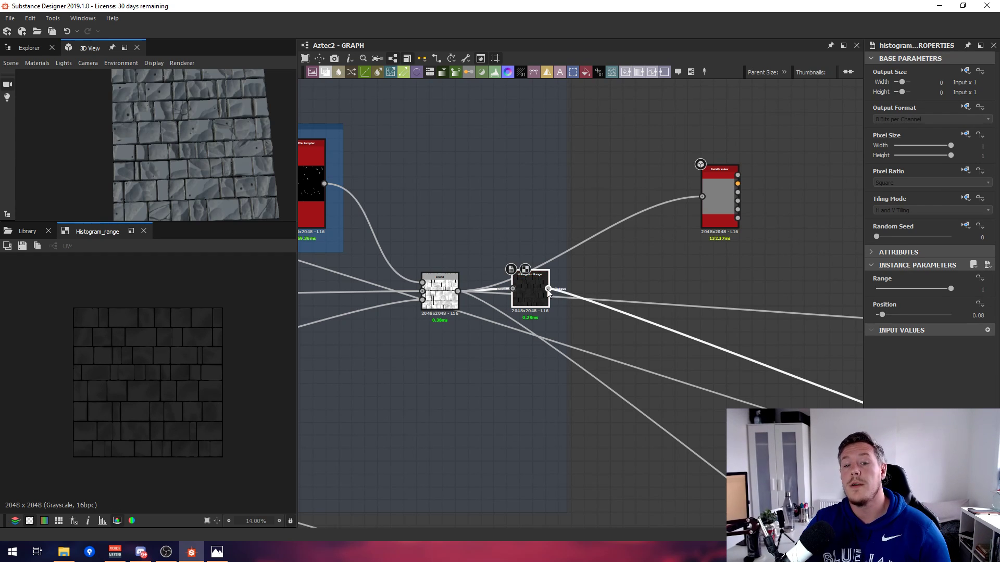
left_click_drag(548, 289, 725, 195)
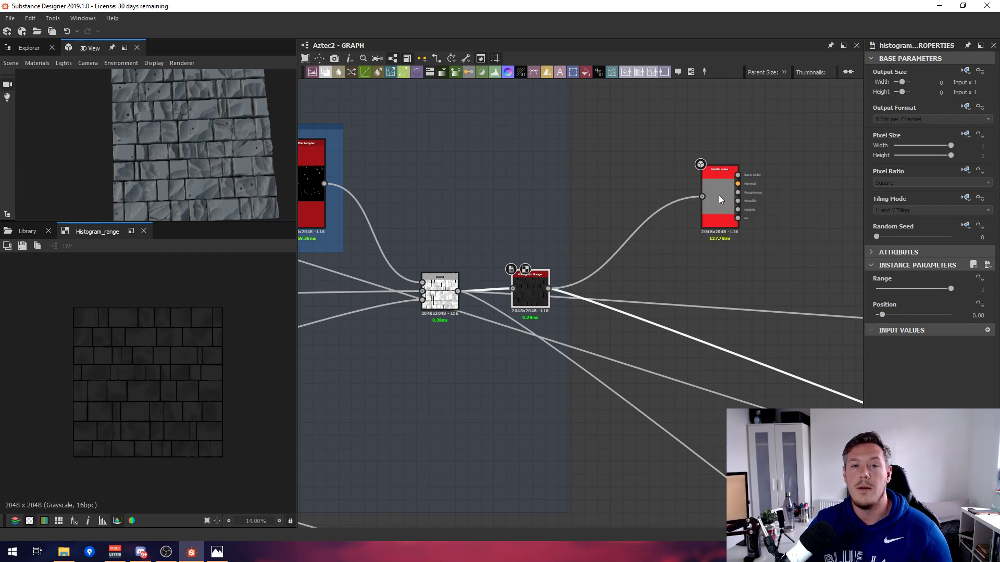
Examine the finished bricks with the Histogram Range height in 3D from oblique angles, both close up and from farther away.
left_click_drag(247, 147, 174, 124)
scroll(188, 162, "up", 5)
scroll(141, 132, "down", 4)
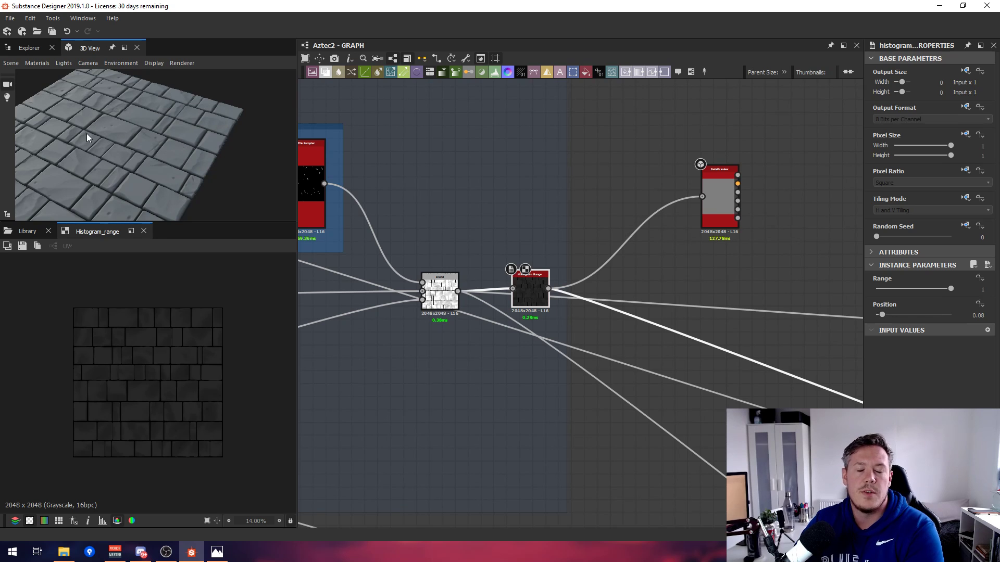
left_click_drag(98, 151, 129, 115)
scroll(131, 124, "up", 5)
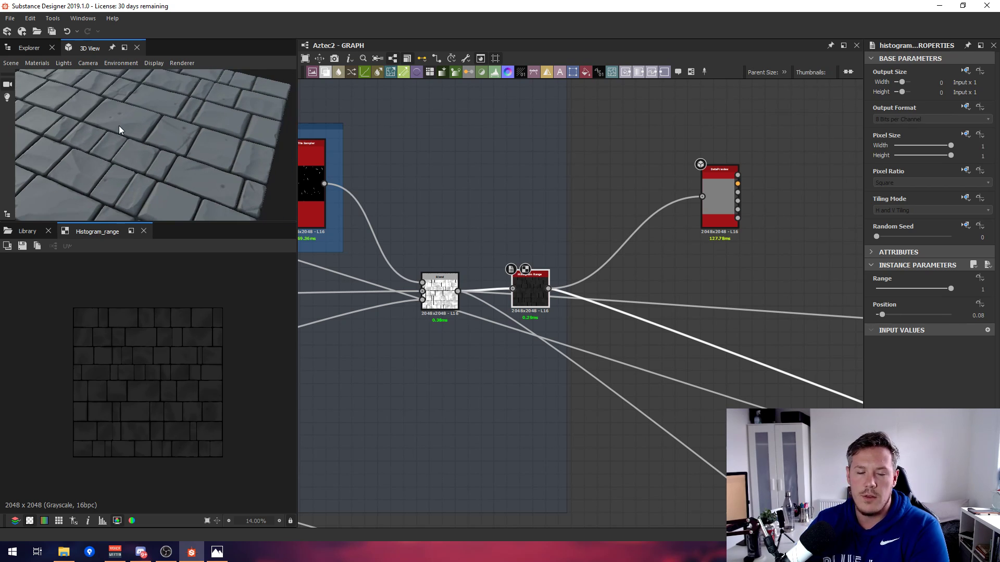
Review the whole BG_Bricks frame and its position among the other frames in the graph.
scroll(502, 160, "down", 3)
scroll(654, 227, "down", 4)
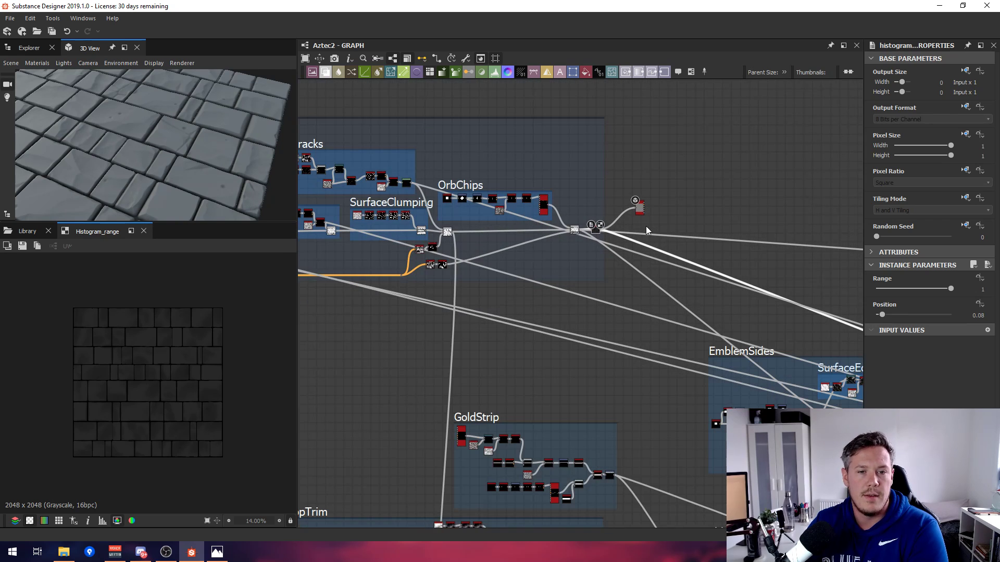
scroll(567, 252, "down", 4)
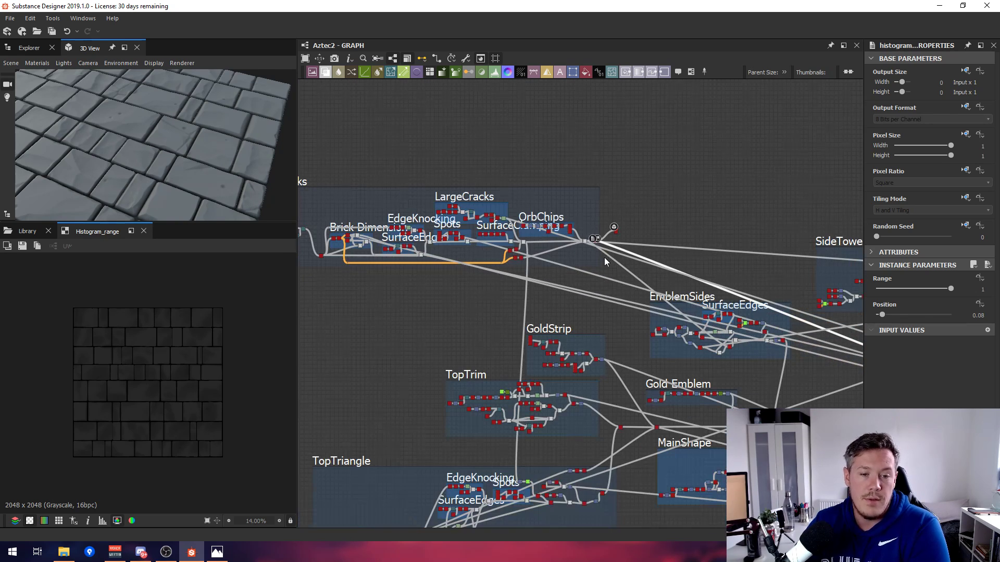
scroll(568, 244, "up", 4)
middle_click_drag(501, 223, 664, 232)
scroll(640, 226, "down", 5)
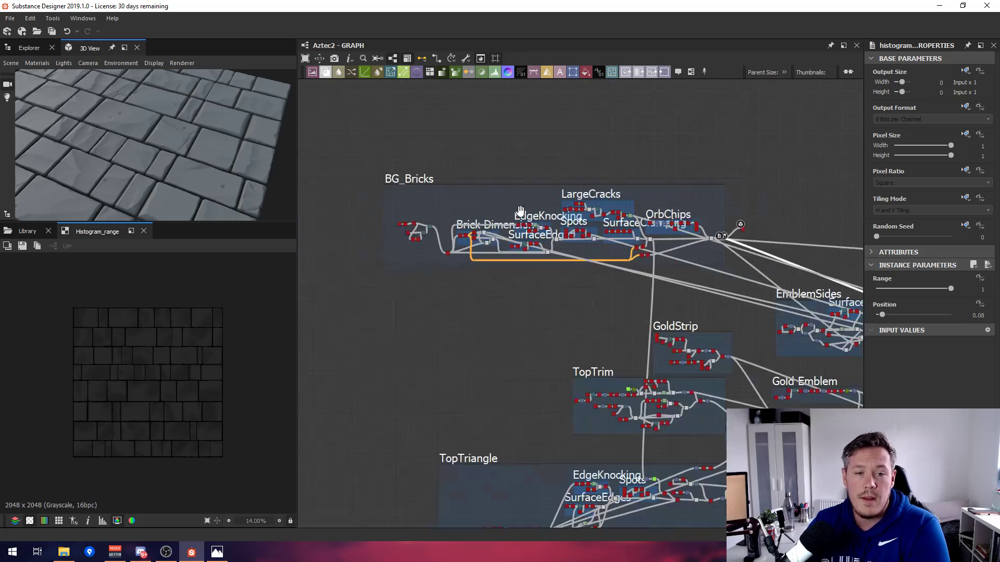
left_click_drag(377, 153, 693, 243)
Move DetePreview away from the BG_Bricks frame to a free spot beside the GoldStrip frame.
left_click_drag(625, 295, 609, 298)
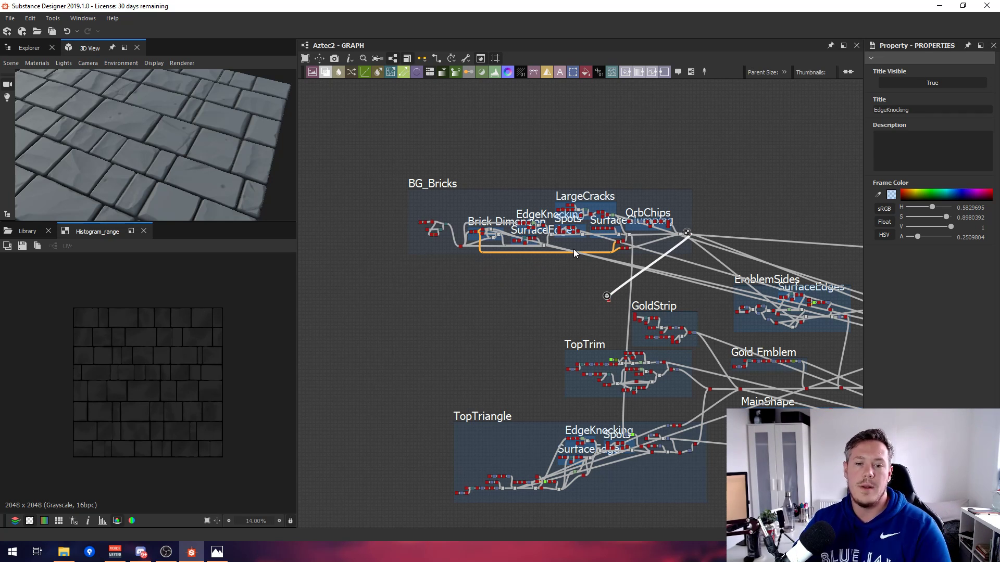
scroll(604, 289, "up", 4)
middle_click_drag(548, 254, 266, 163)
scroll(455, 258, "down", 1)
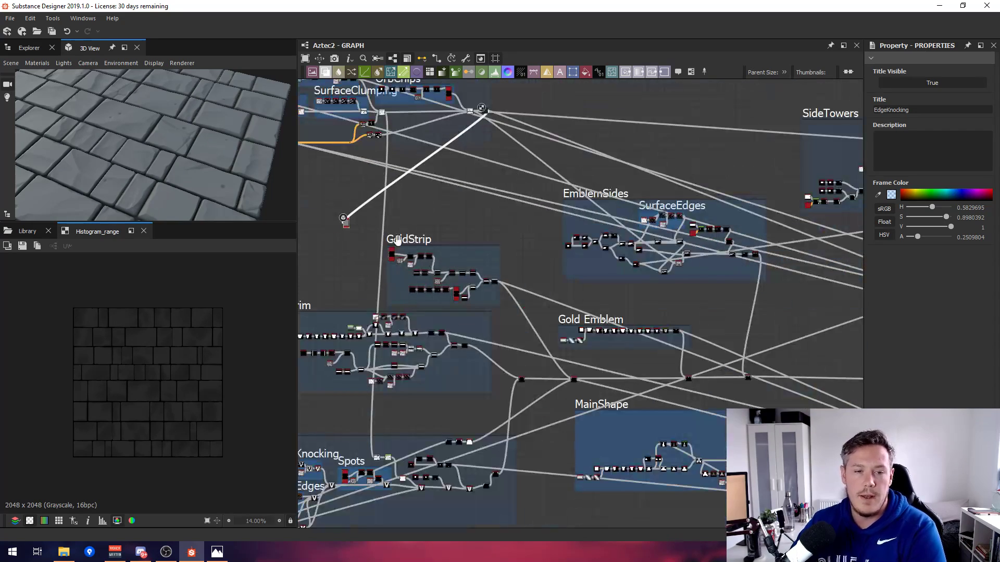
left_click_drag(348, 225, 478, 224)
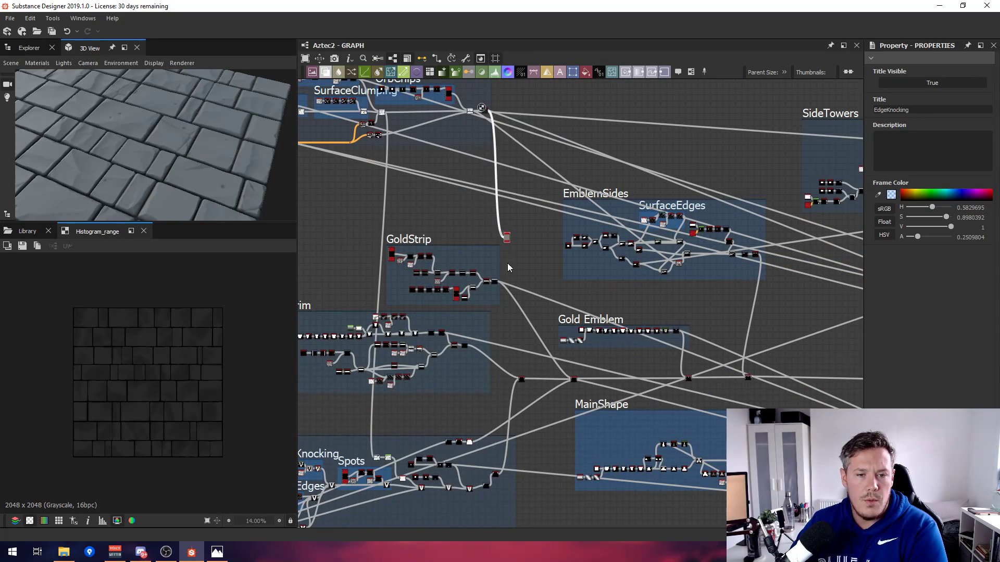
Preview the GoldStrip frame's final Transformation 2D and examine the node chains that build the strip.
scroll(507, 264, "up", 6)
double_click(494, 282)
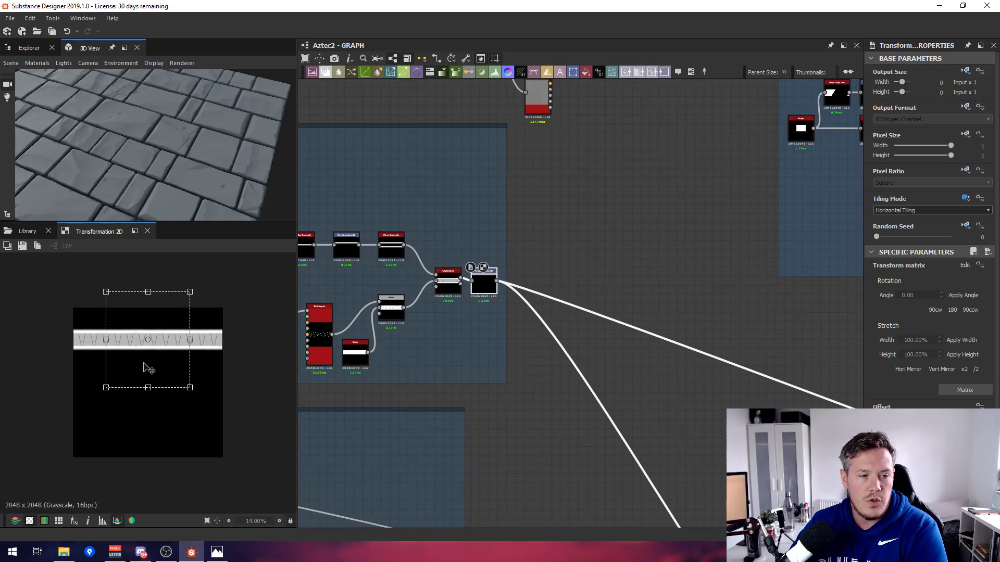
scroll(148, 369, "up", 3)
scroll(342, 260, "down", 5)
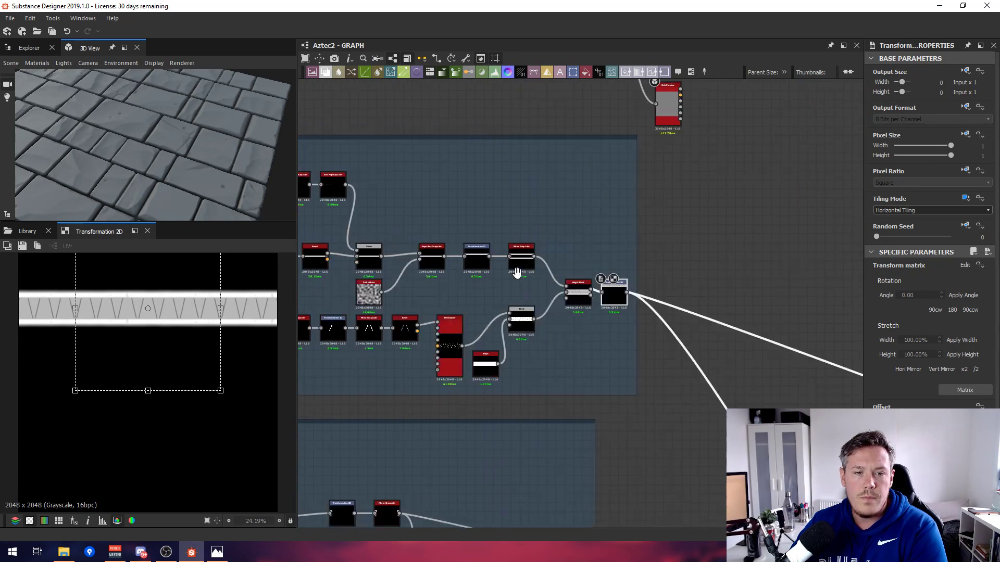
scroll(490, 245, "up", 5)
scroll(448, 226, "up", 1)
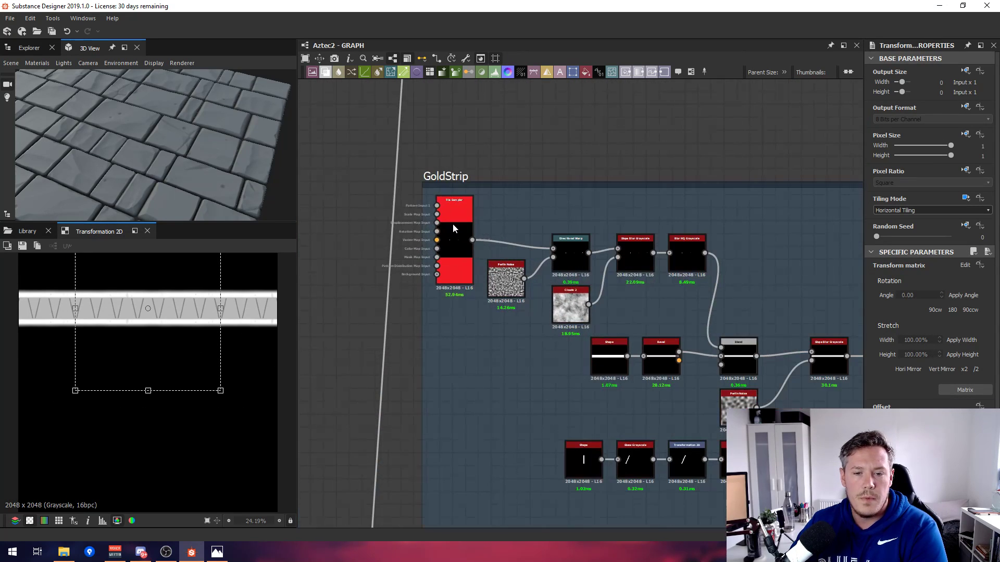
scroll(477, 245, "down", 4)
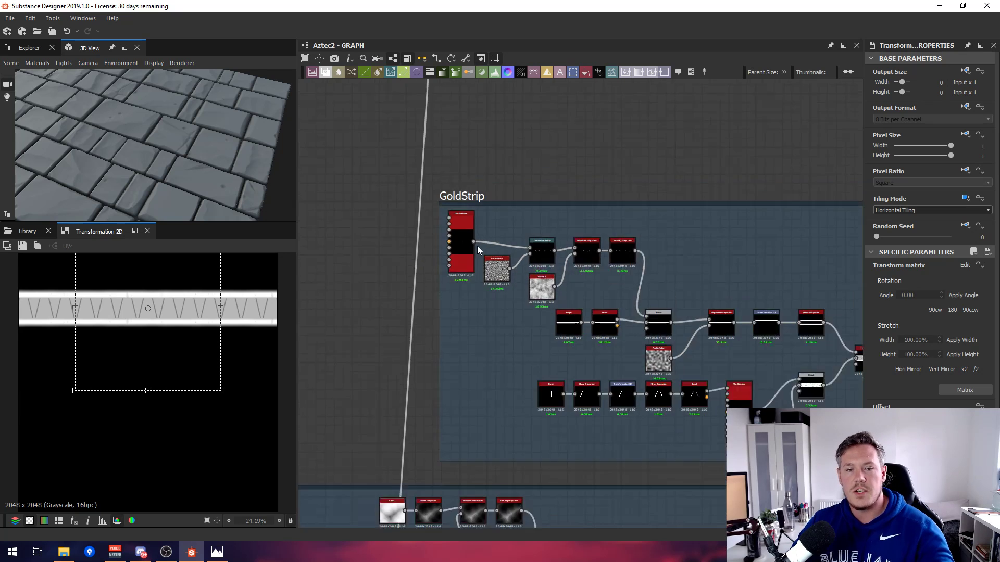
scroll(554, 243, "up", 3)
scroll(550, 250, "up", 2)
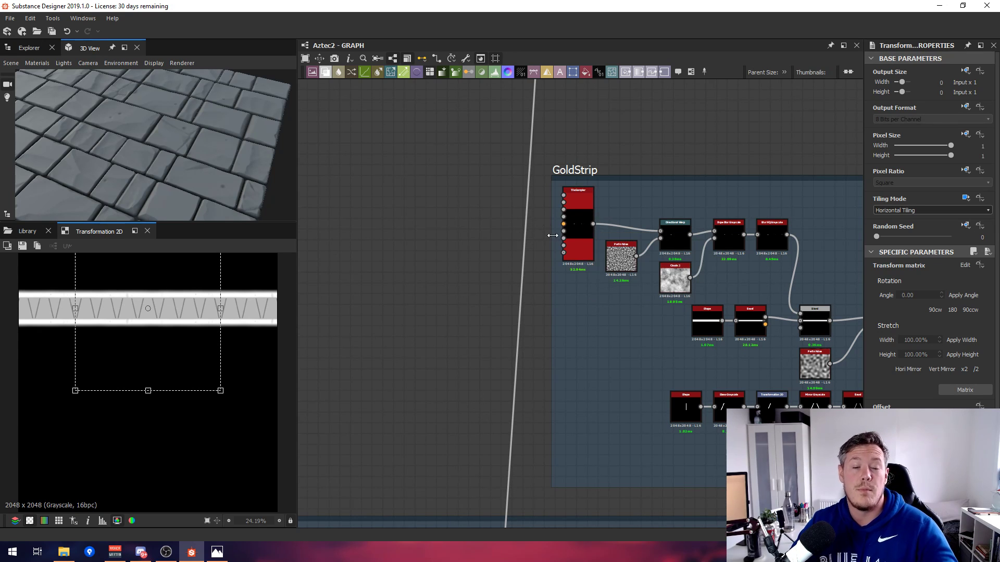
scroll(561, 182, "down", 3)
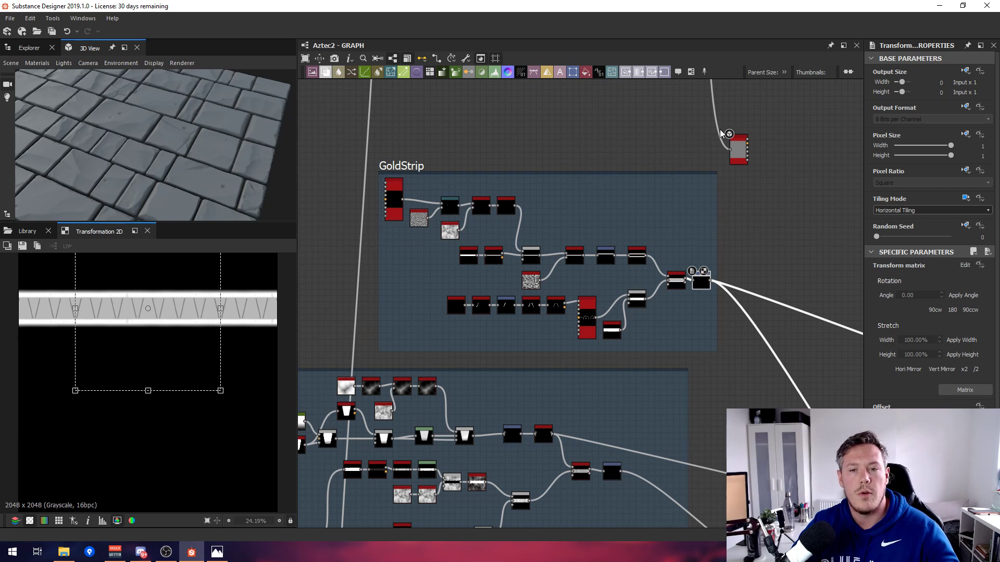
scroll(214, 164, "down", 1)
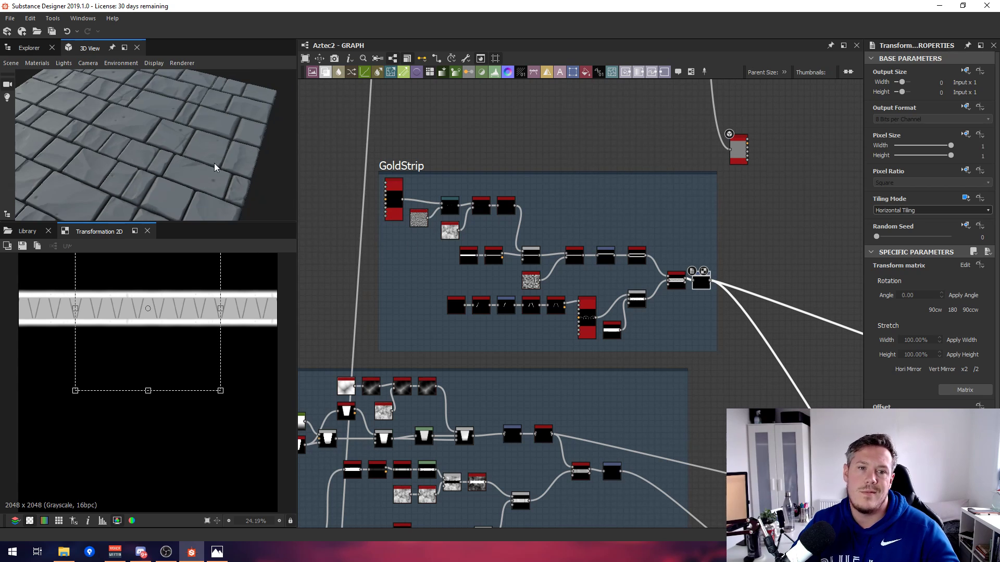
Move DetePreview into the GoldStrip frame, into the free area above its final nodes.
left_click_drag(732, 156, 639, 211)
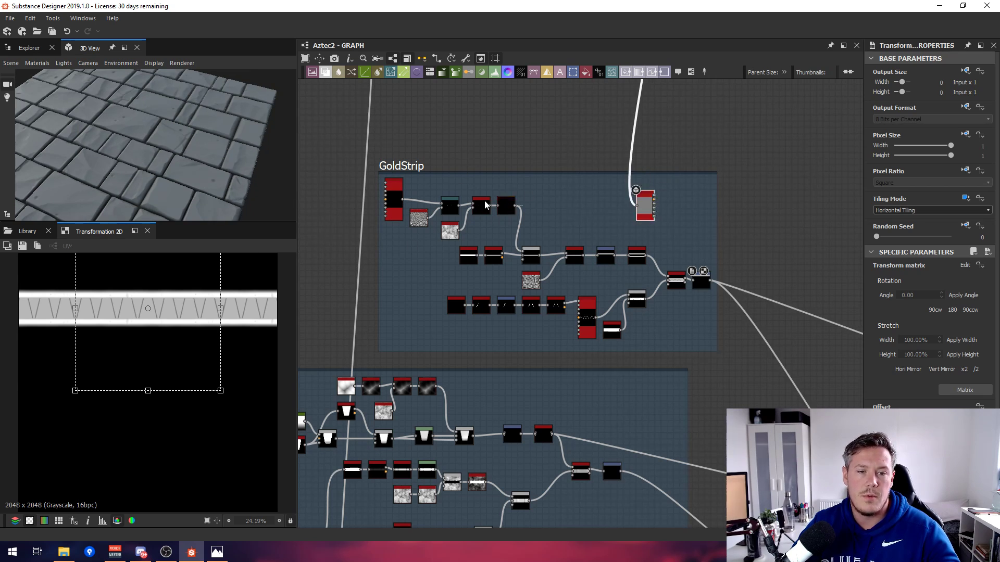
scroll(484, 200, "up", 4)
middle_click_drag(309, 209, 576, 224)
middle_click_drag(783, 273, 570, 227)
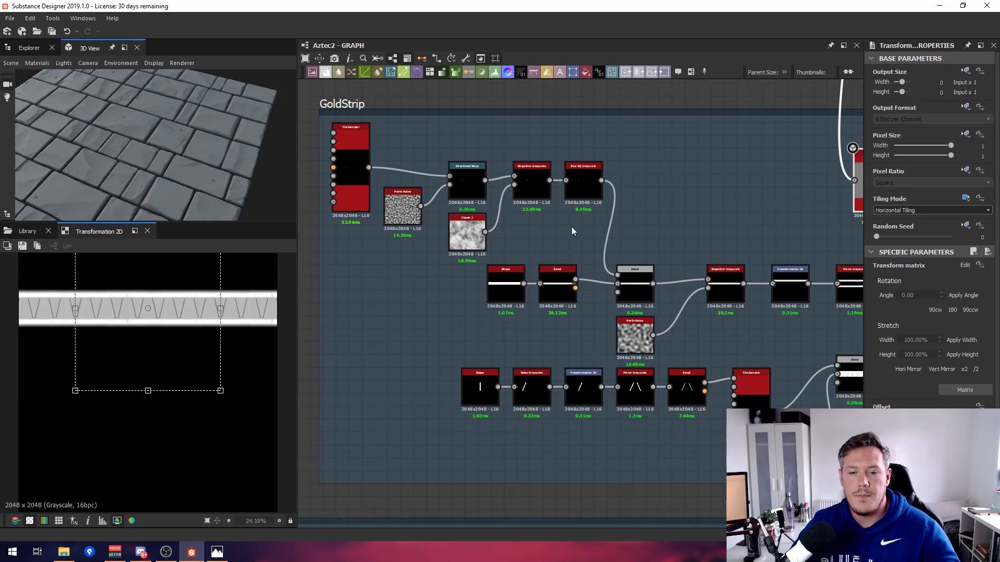
Examine the GoldStrip's base Shape, its Bevel and the Blend that subtracts the dents, previewing the results in 2D.
middle_click_drag(568, 264, 439, 264)
double_click(373, 285)
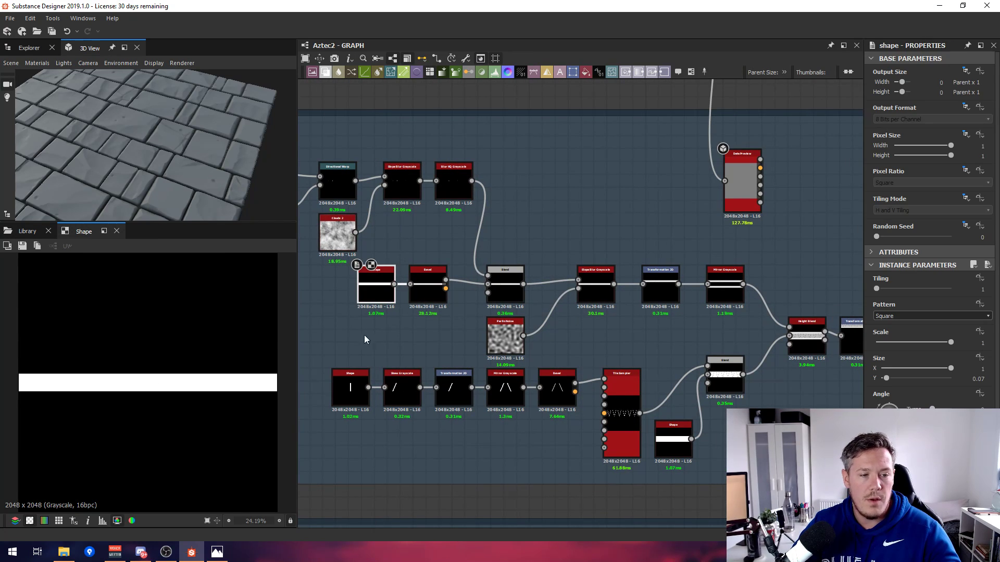
double_click(414, 283)
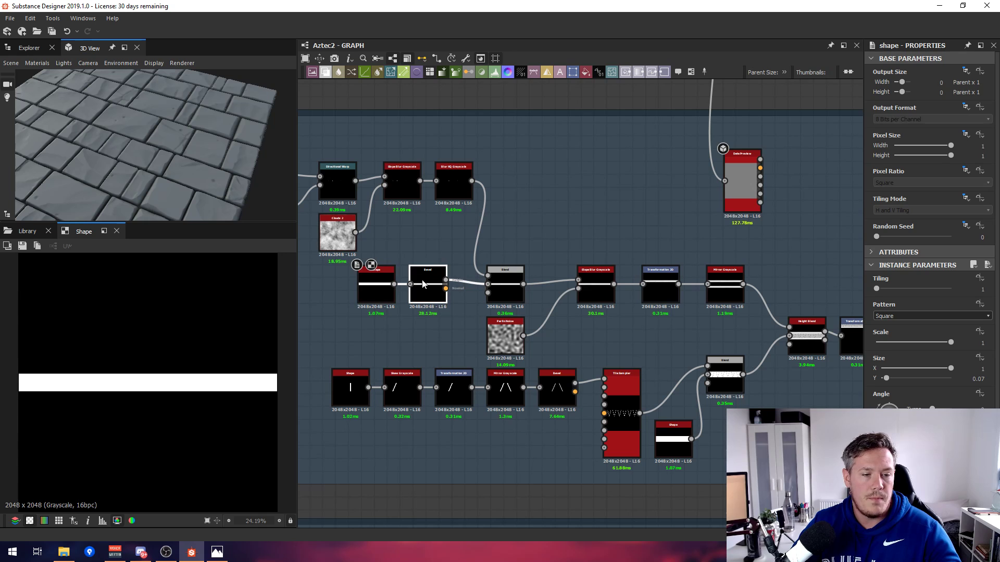
double_click(509, 285)
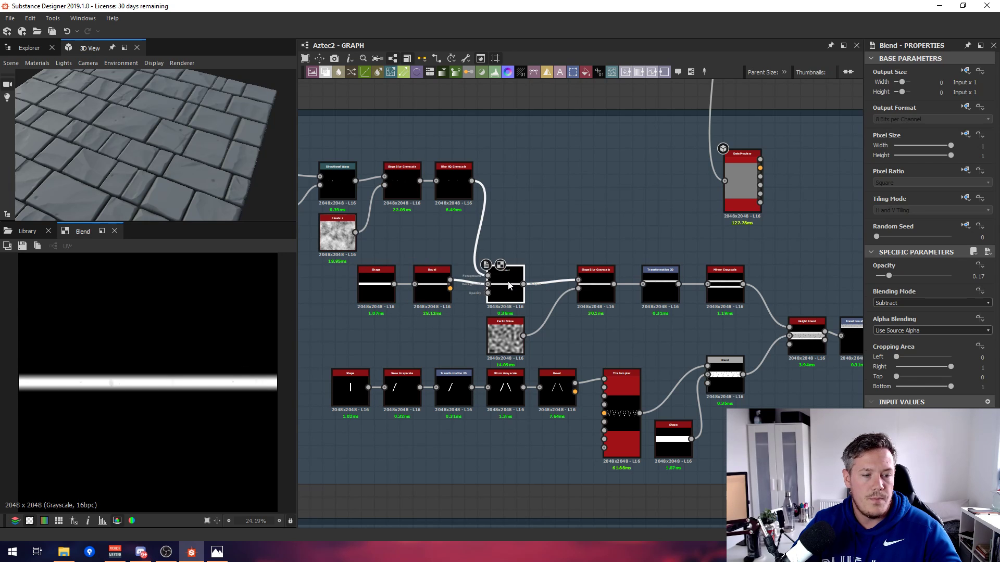
Trace the Blend's dent source from the Tile Sampler to Blur HQ Grayscale and preview the Directional Warp in 2D.
scroll(400, 183, "up", 3)
middle_click_drag(437, 164, 654, 182)
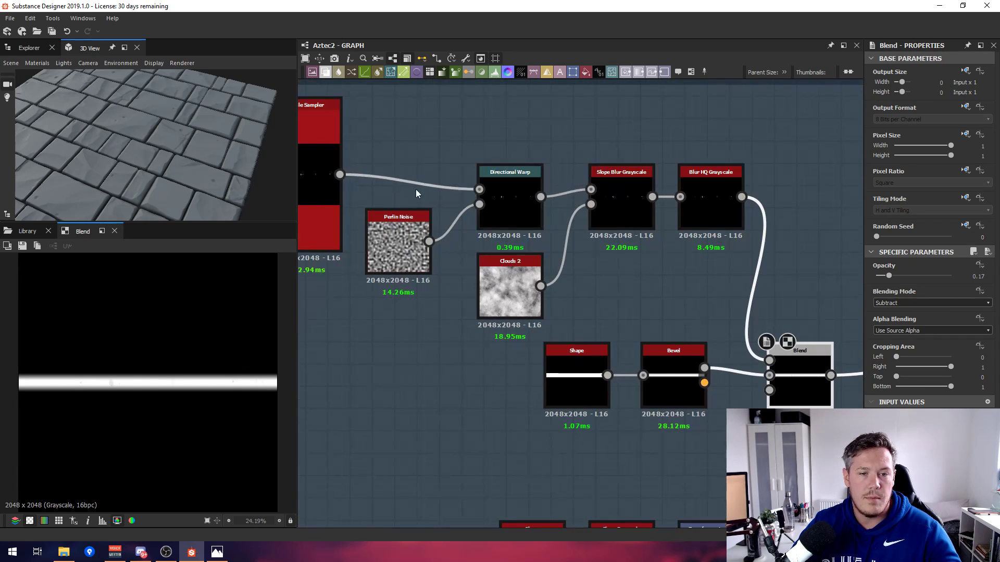
middle_click_drag(346, 188, 470, 198)
left_click(428, 182)
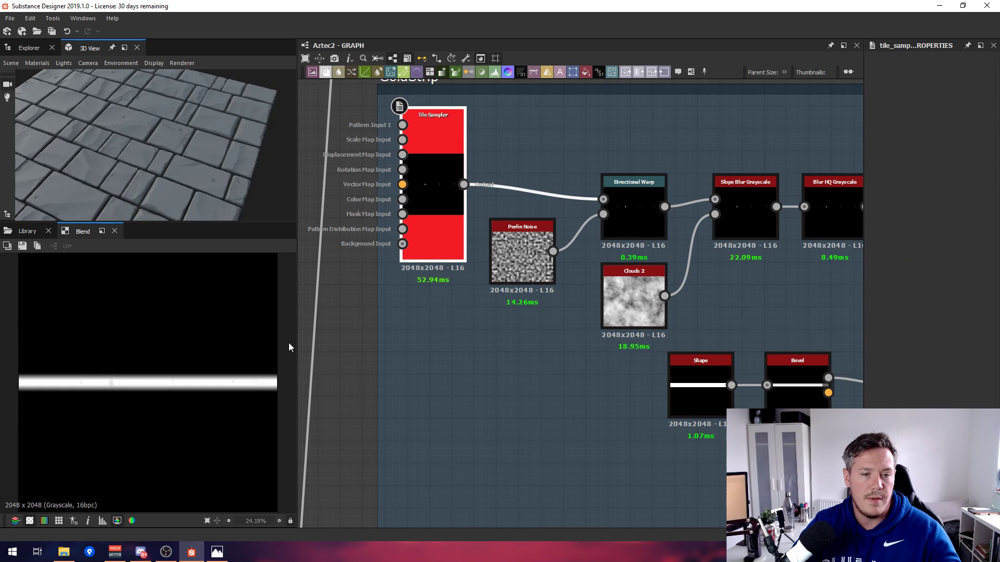
double_click(624, 221)
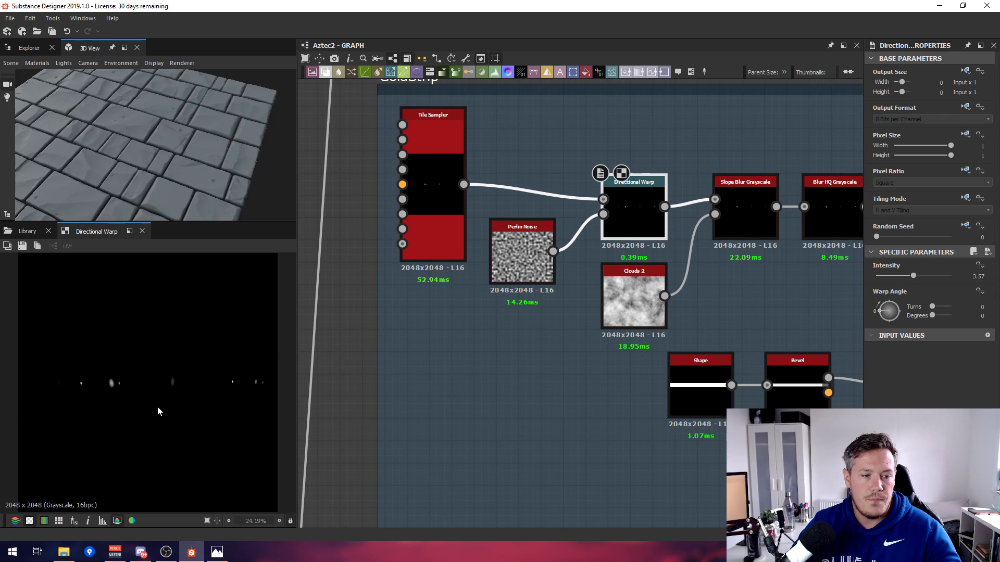
scroll(802, 210, "up", 1)
middle_click_drag(812, 211, 642, 216)
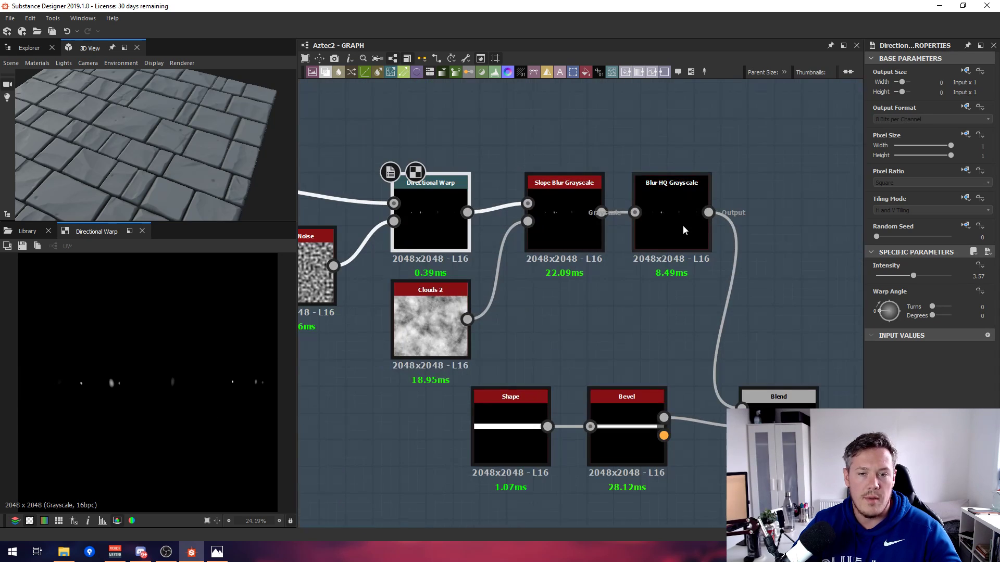
Preview the GoldStrip Blend, connect its output to DetePreview and examine the dented strip in 3D.
scroll(682, 229, "down", 5)
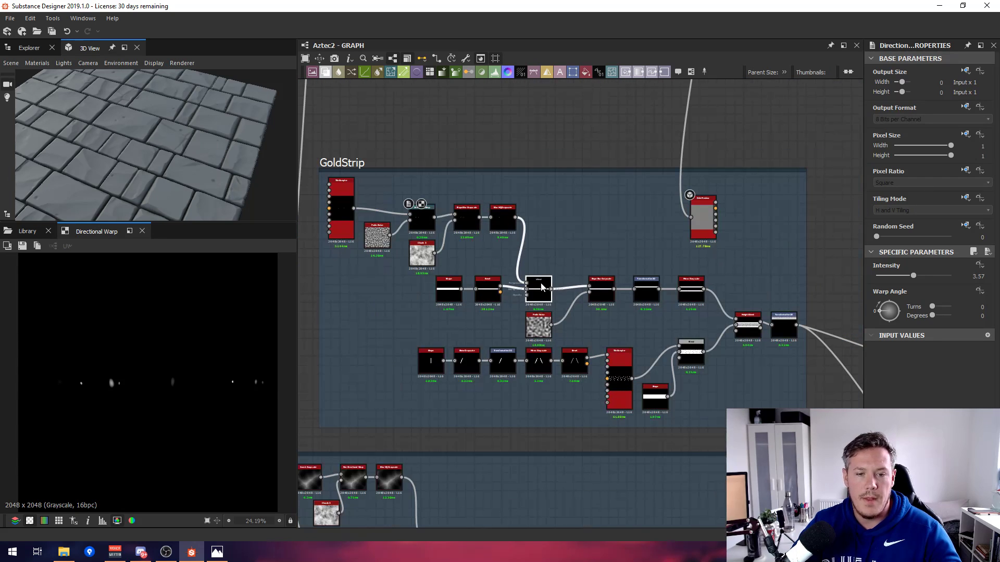
left_click(542, 287)
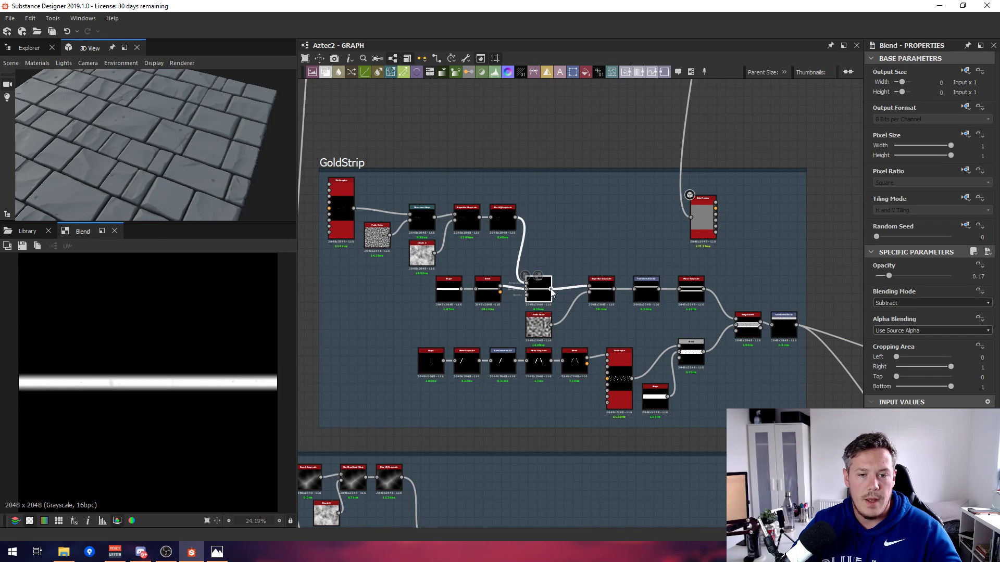
left_click_drag(551, 288, 692, 216)
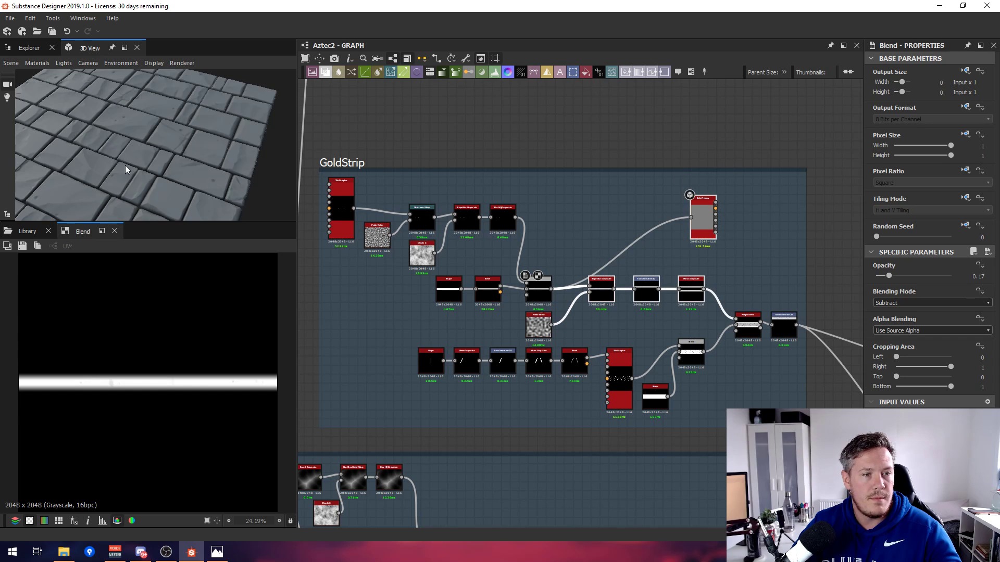
left_click_drag(125, 169, 169, 177)
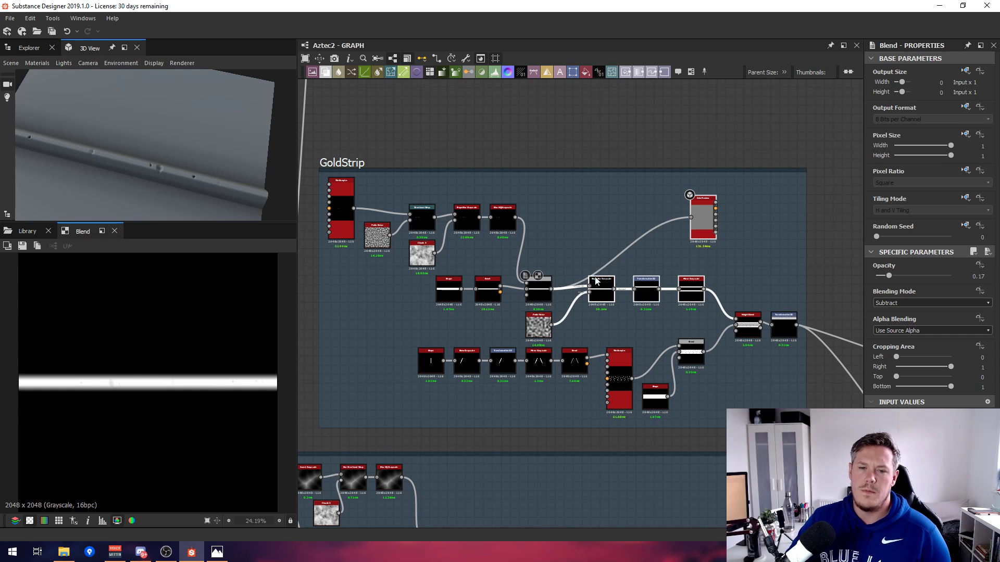
Preview the Slope Blur Grayscale after the Blend, connect its output to DetePreview and examine the strip in 3D.
scroll(599, 305, "up", 3)
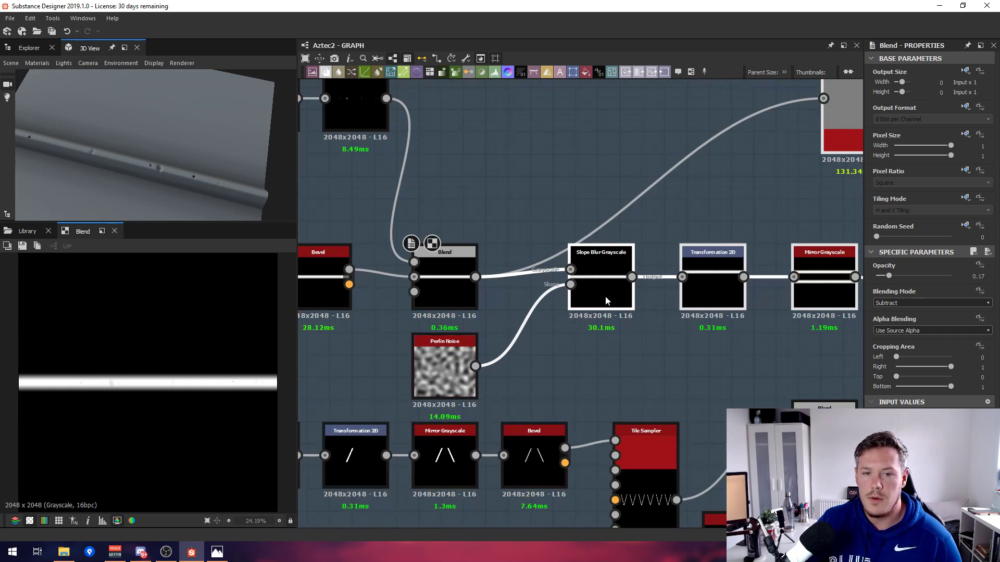
double_click(605, 292)
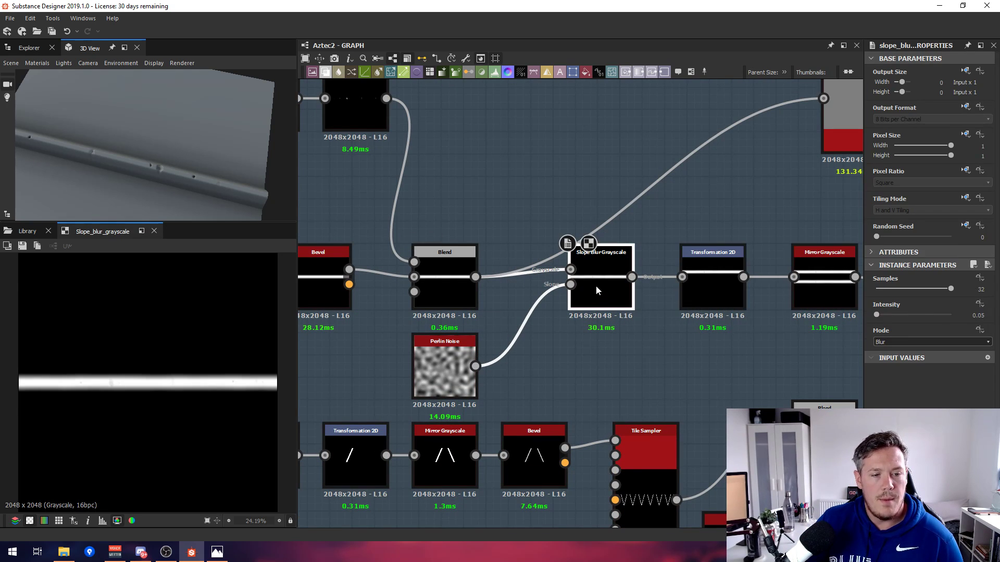
middle_click_drag(654, 271, 564, 302)
left_click_drag(541, 308, 758, 142)
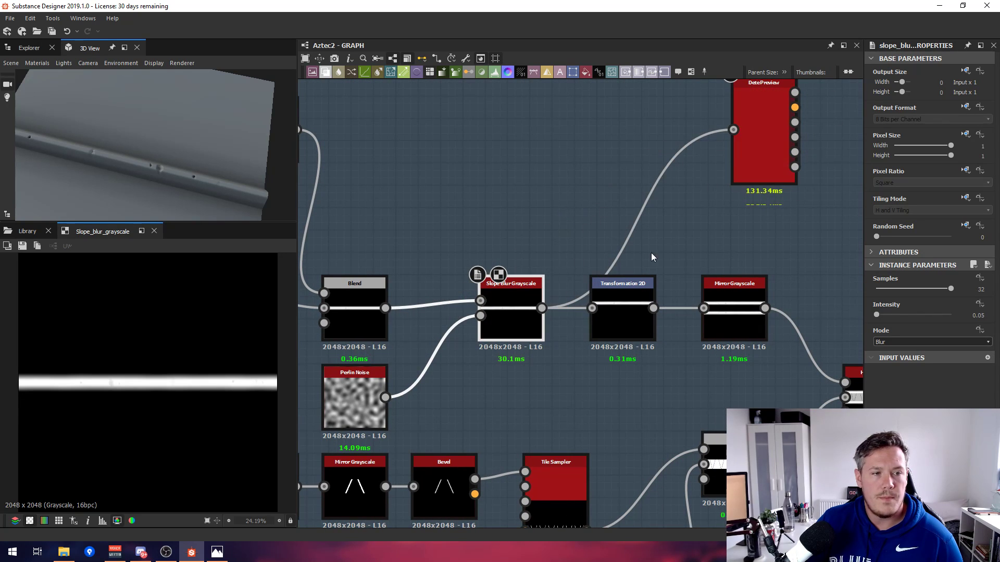
left_click_drag(165, 167, 189, 162)
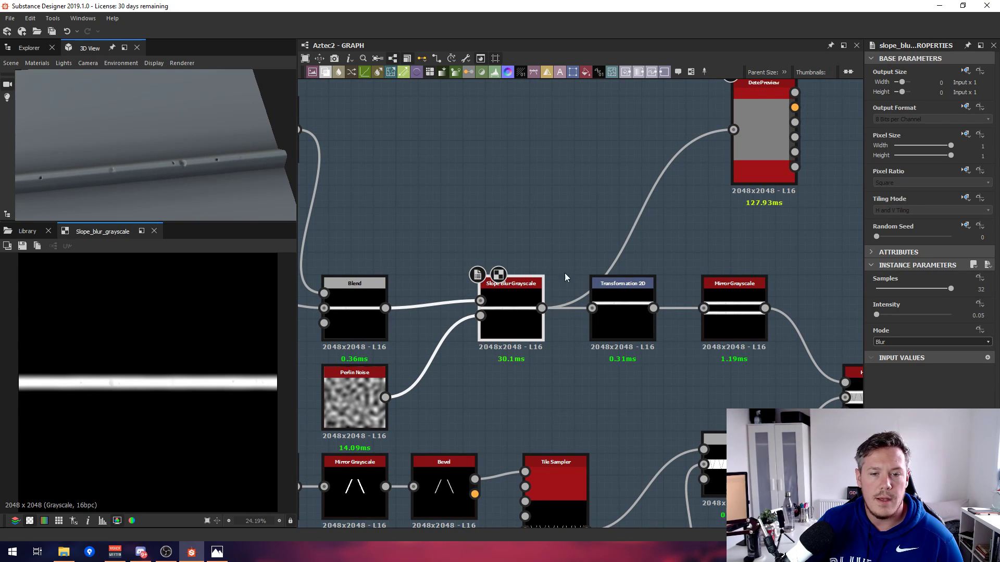
Connect the Transformation 2D and then the Mirror Grayscale output to DetePreview and examine the mirrored strips in 3D.
left_click_drag(652, 309, 733, 129)
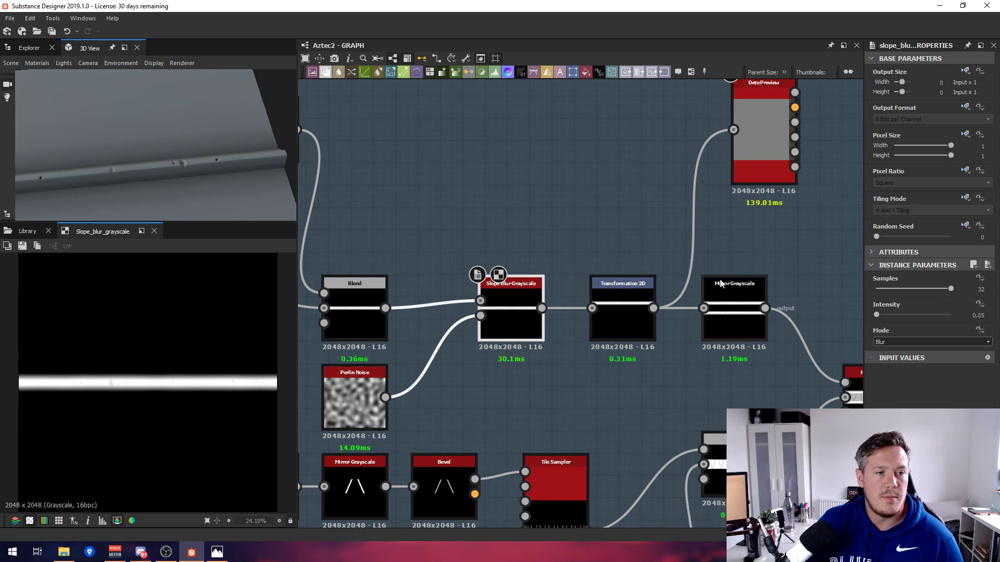
left_click_drag(764, 309, 749, 135)
scroll(146, 163, "down", 5)
scroll(182, 143, "up", 5)
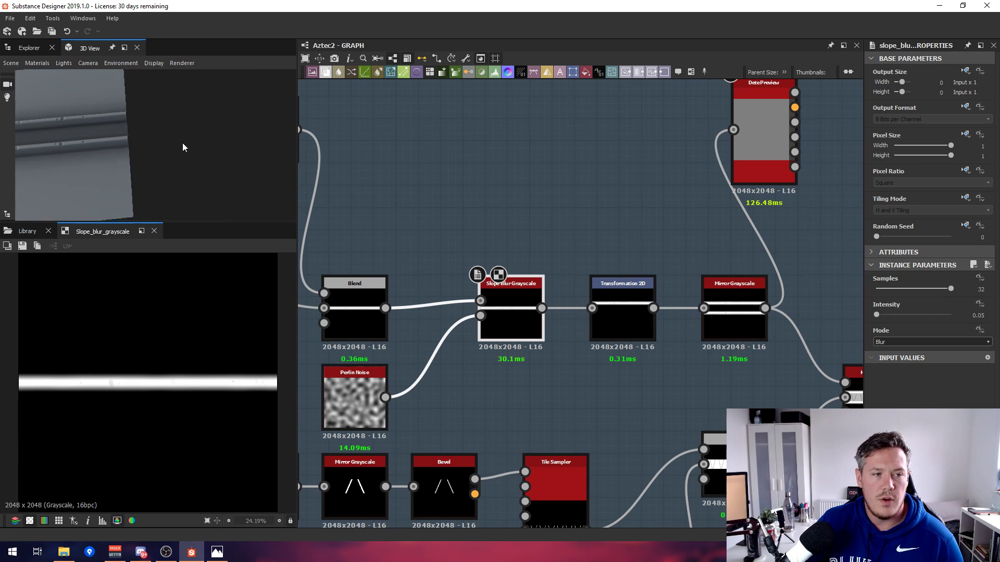
left_click_drag(184, 144, 98, 172)
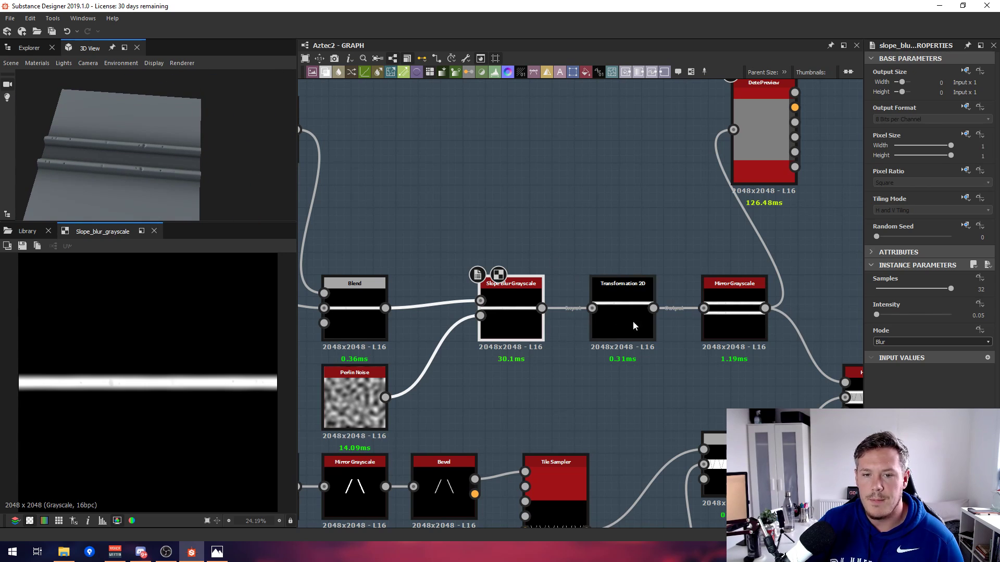
Trace GoldStrip's lower chain from the Shape through Skew Grayscale, Transformation 2D and Mirror Grayscale to the Bevel.
scroll(633, 320, "down", 3)
middle_click_drag(533, 306, 574, 279)
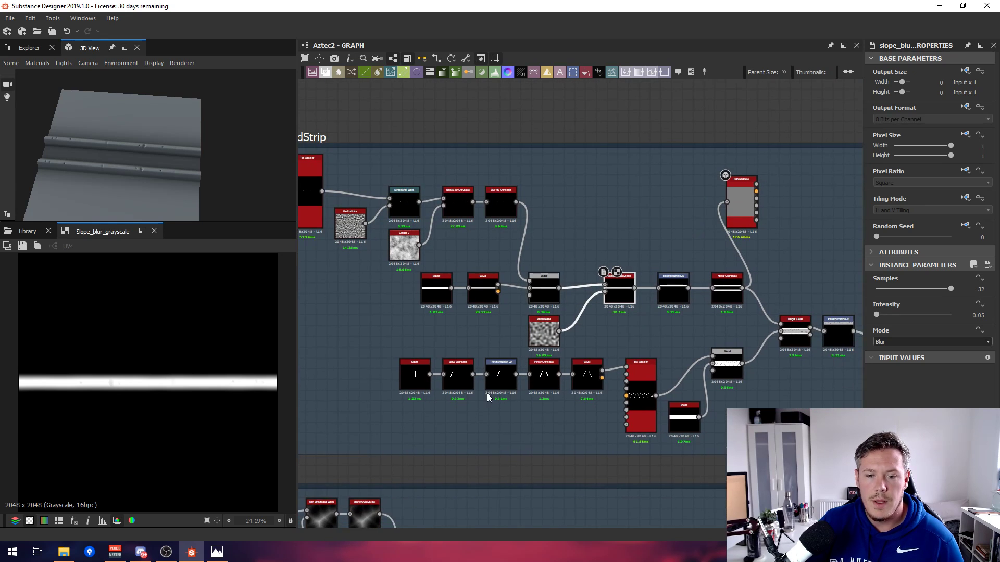
scroll(486, 392, "up", 3)
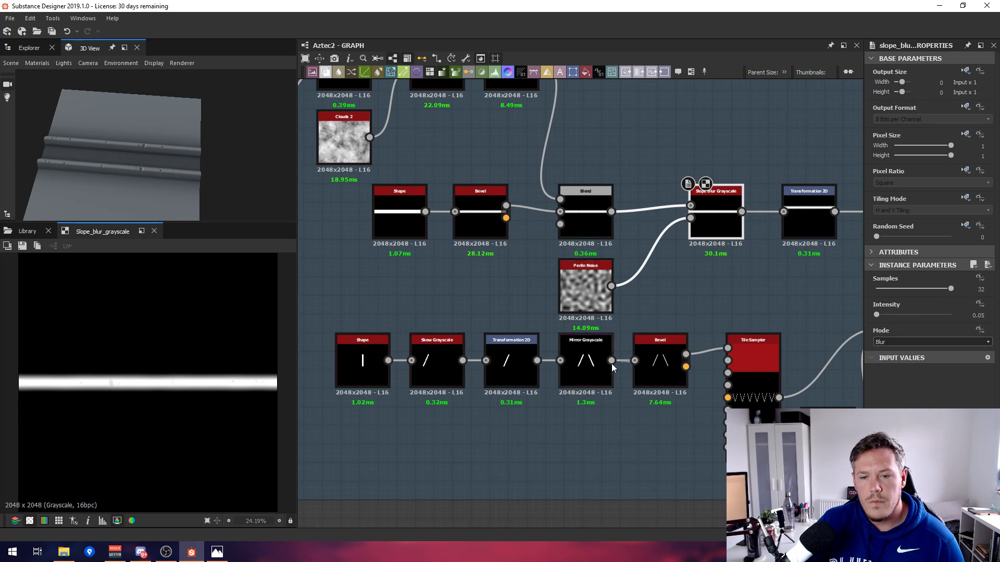
middle_click_drag(612, 363, 446, 346)
scroll(447, 346, "down", 2)
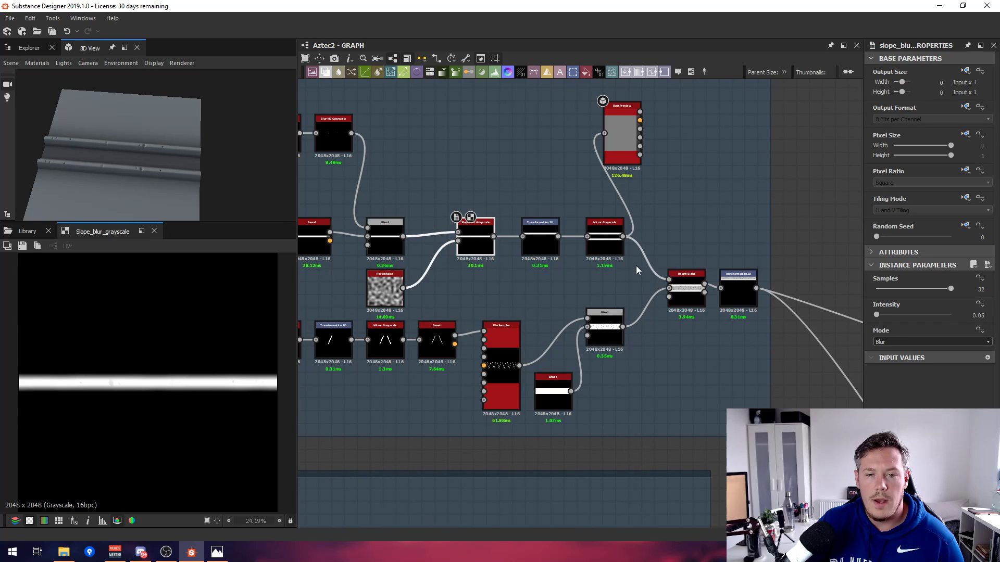
scroll(692, 285, "up", 8)
scroll(648, 309, "down", 2)
middle_click_drag(544, 297, 719, 189)
scroll(718, 188, "down", 3)
middle_click_drag(390, 307, 706, 294)
middle_click_drag(485, 269, 563, 263)
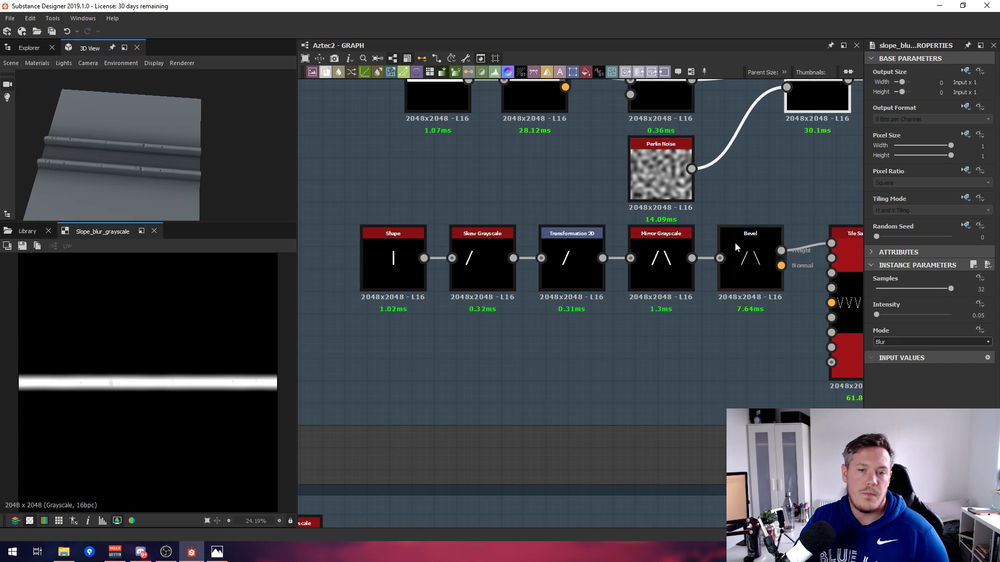
Follow the Bevel into the Tile Sampler and preview the Blend that combines its zigzag with the band Shape in 2D.
scroll(735, 242, "up", 1)
middle_click_drag(735, 242, 459, 207)
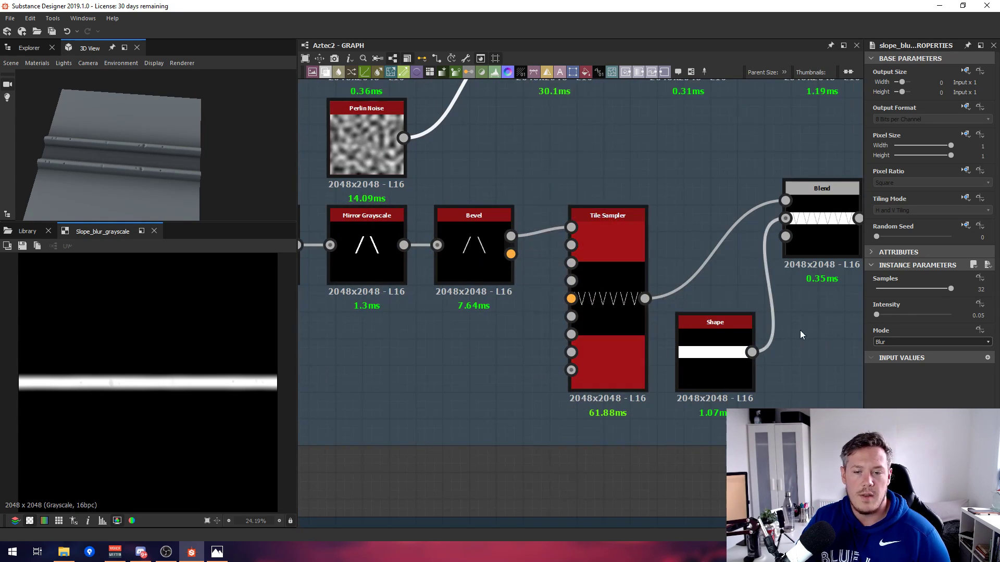
middle_click_drag(714, 287, 542, 267)
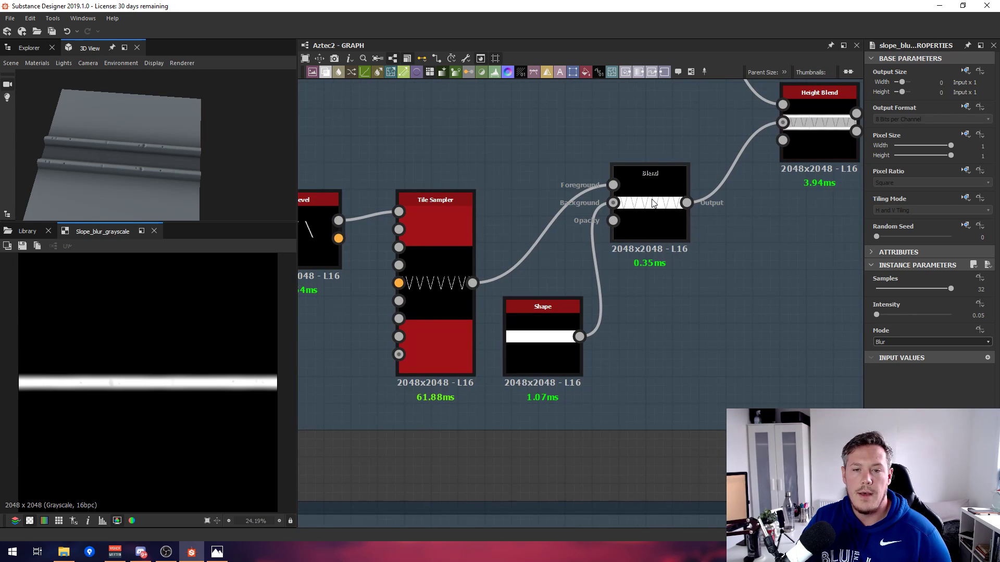
left_click(633, 172)
middle_click_drag(596, 157, 529, 256)
scroll(529, 256, "down", 2)
Preview GoldStrip's Height Blend, connect its output to DetePreview and examine the trimmed zigzag strip in 3D.
double_click(676, 209)
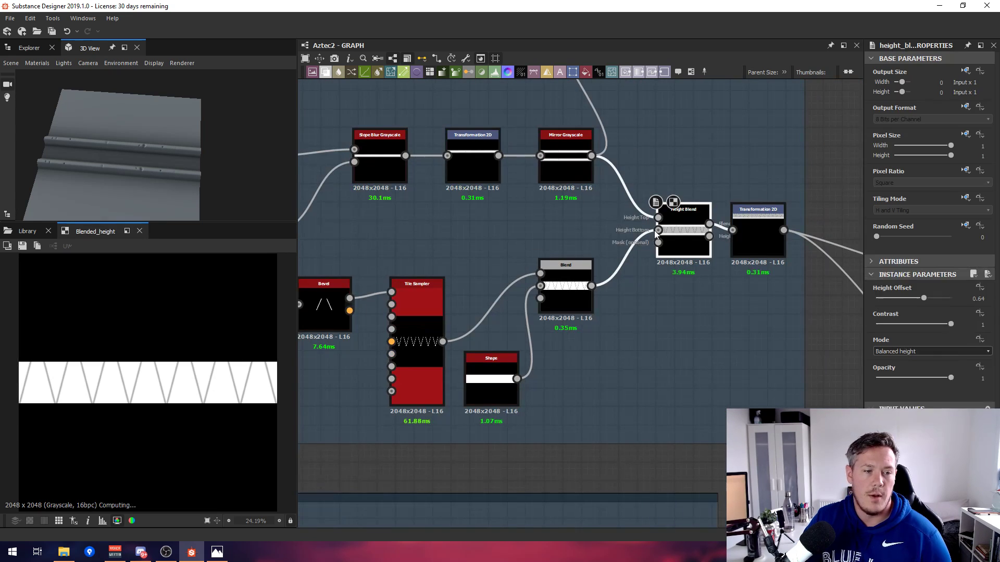
middle_click_drag(670, 185, 721, 267)
scroll(721, 267, "down", 1)
scroll(612, 254, "down", 1)
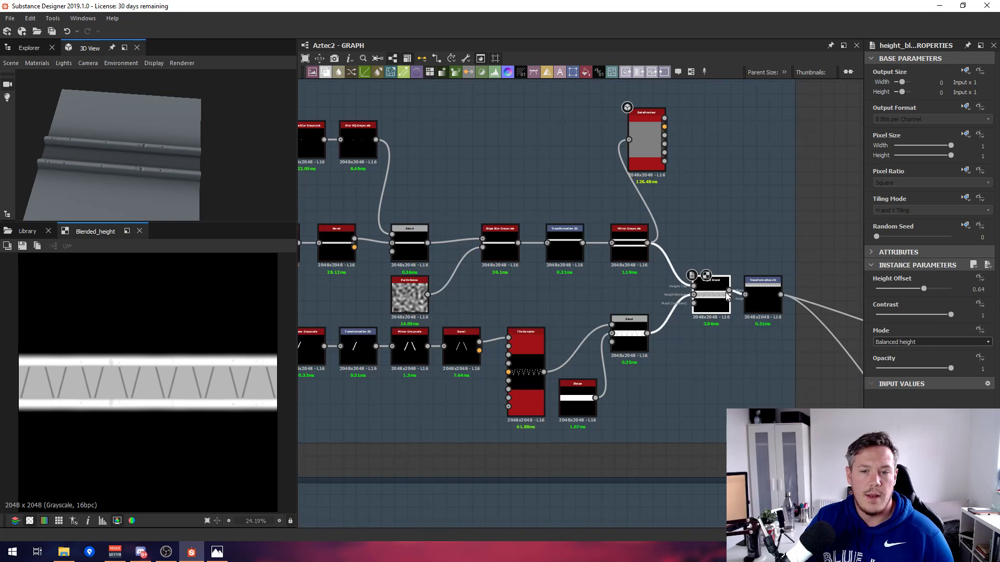
left_click_drag(634, 169, 634, 171)
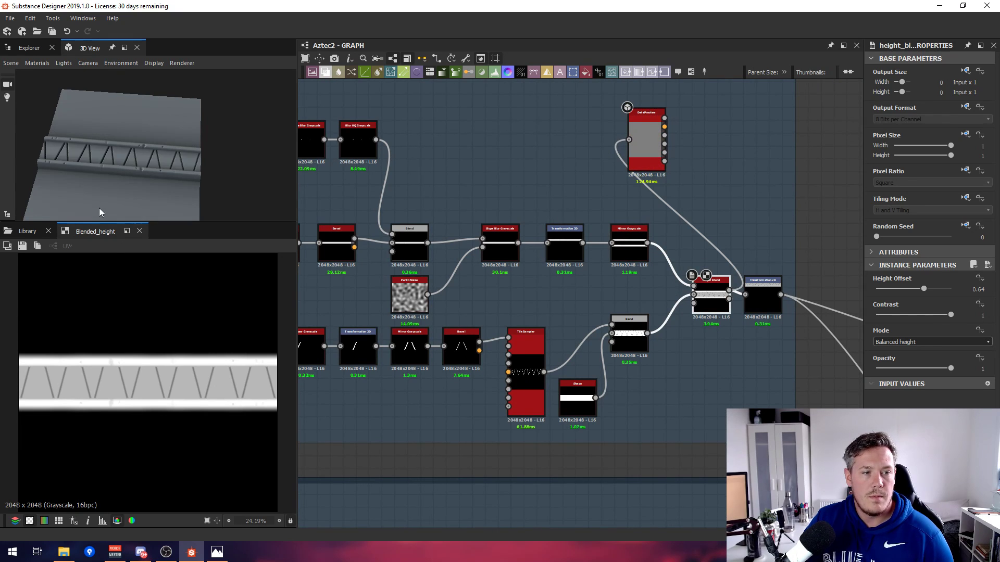
left_click_drag(100, 212, 119, 178)
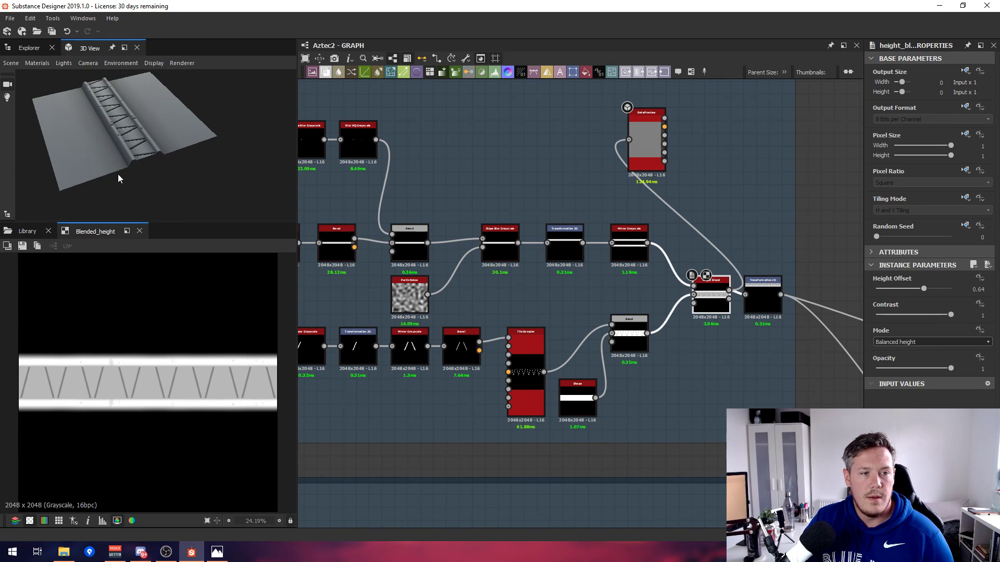
Select GoldStrip's final Transformation 2D and move the DetePreview node out of the GoldStrip frame towards TopTrim.
left_click(776, 301)
scroll(705, 261, "down", 5)
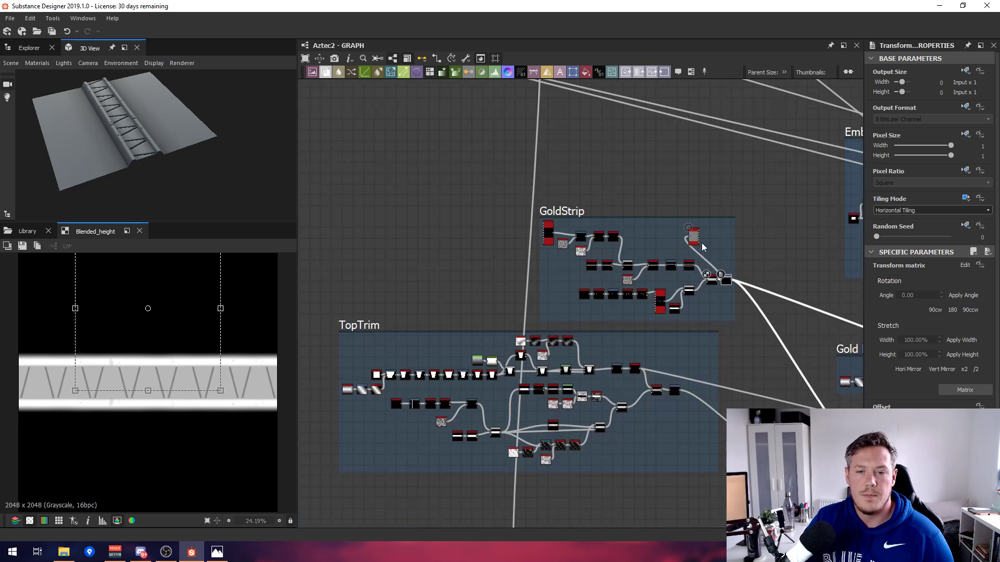
left_click_drag(697, 241, 755, 373)
Preview the Transformation 2D at the end of the TopTrim frame in 2D.
scroll(448, 371, "up", 6)
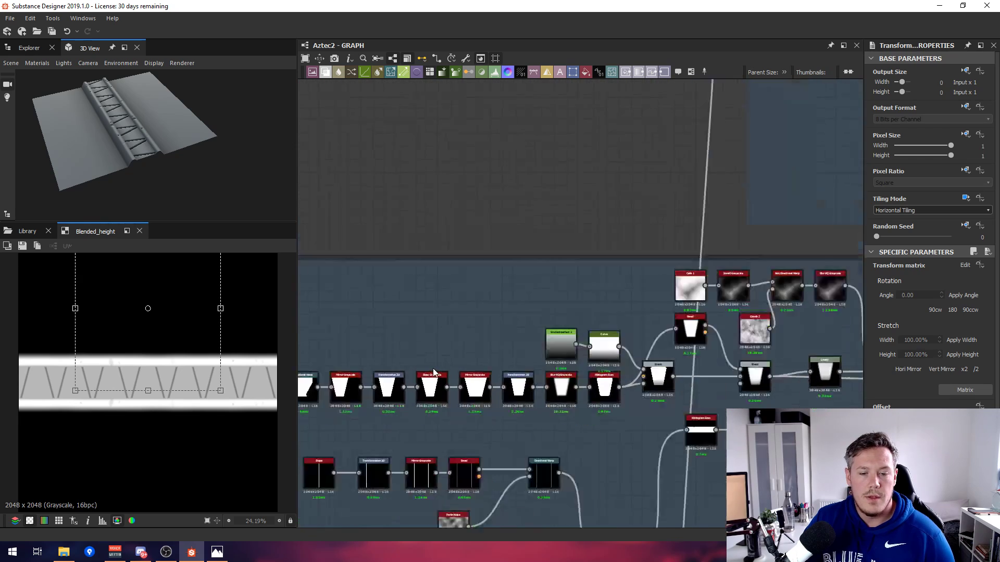
scroll(434, 369, "down", 4)
scroll(642, 412, "up", 6)
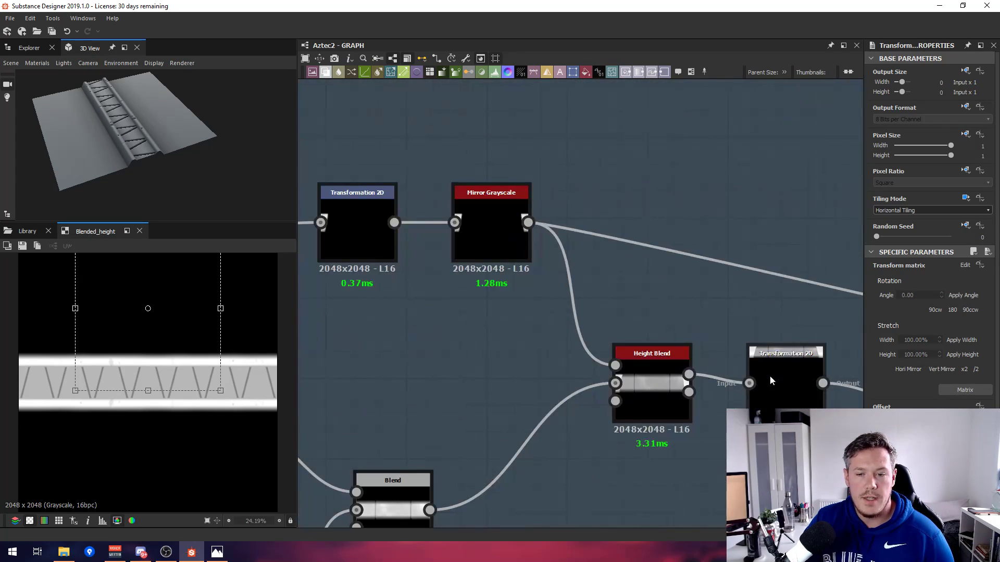
double_click(781, 380)
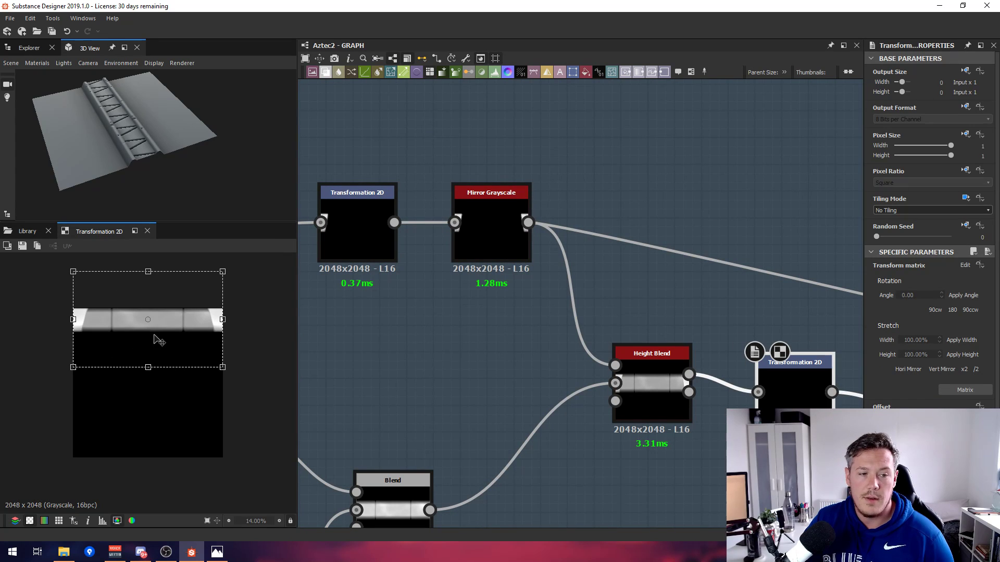
scroll(385, 202, "down", 4)
scroll(574, 315, "down", 2)
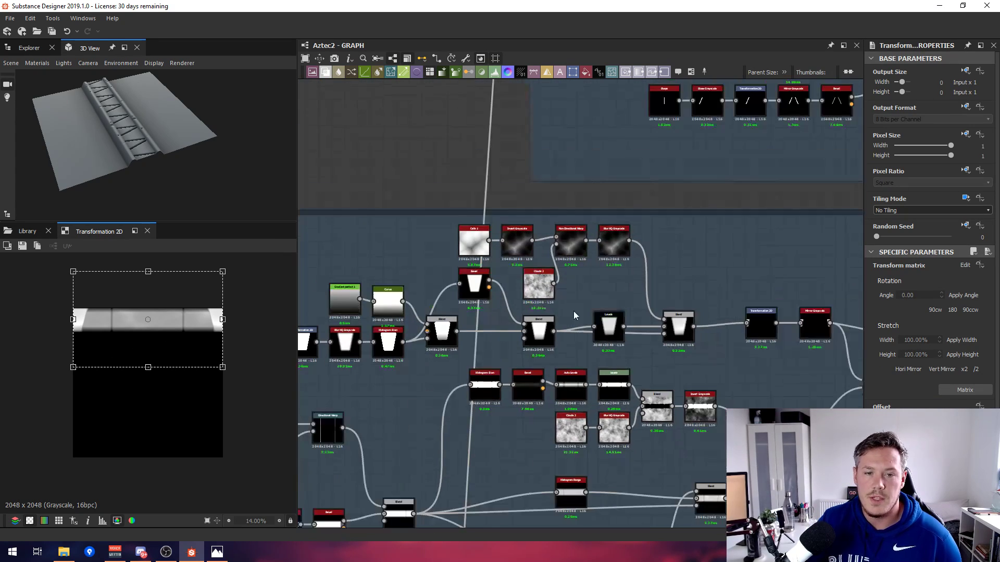
Trace the start of TopTrim from the Shape and Gradient Linear 3 branch through the Directional Warp to Mirror Grayscale.
middle_click_drag(432, 254, 583, 297)
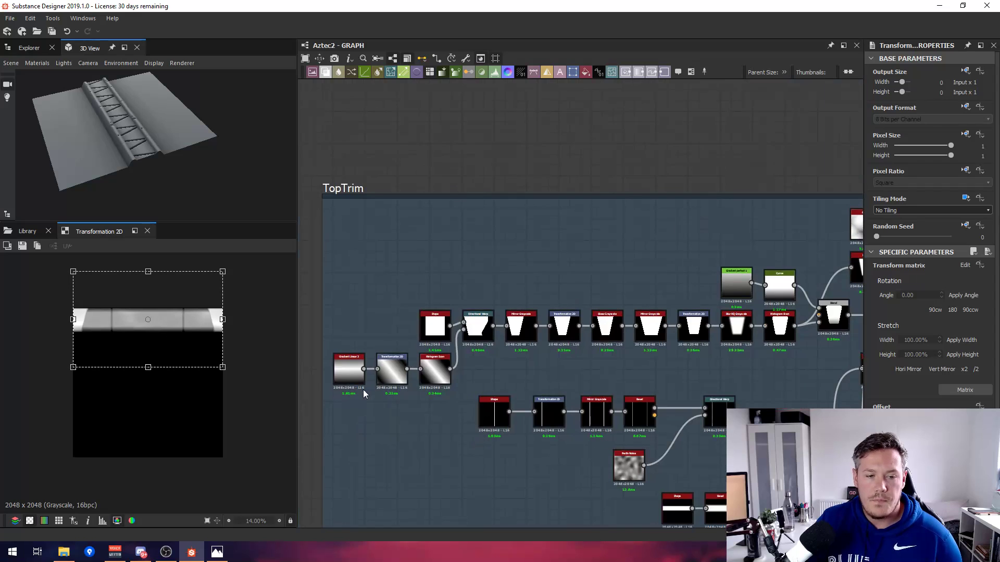
scroll(364, 390, "up", 3)
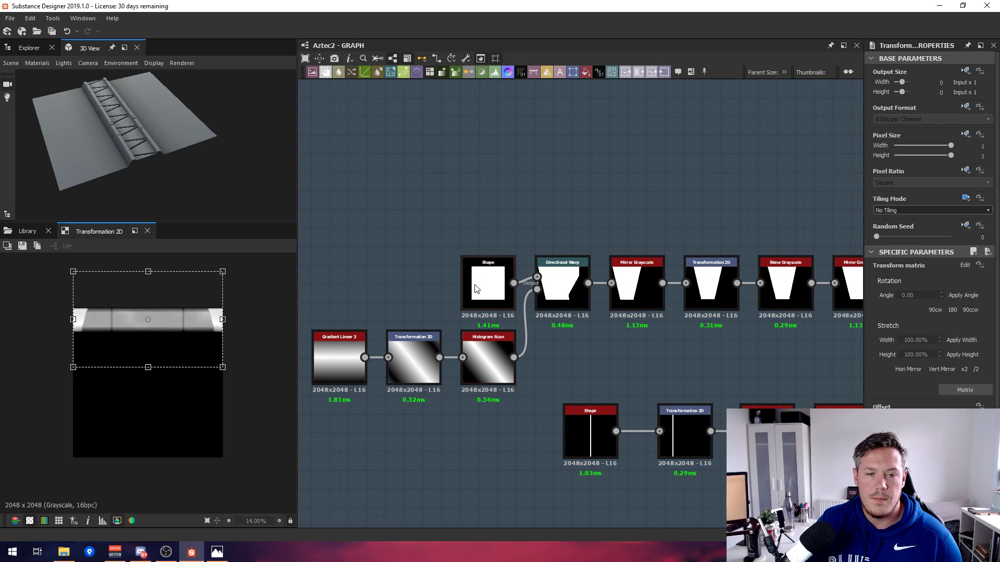
middle_click_drag(573, 284, 492, 289)
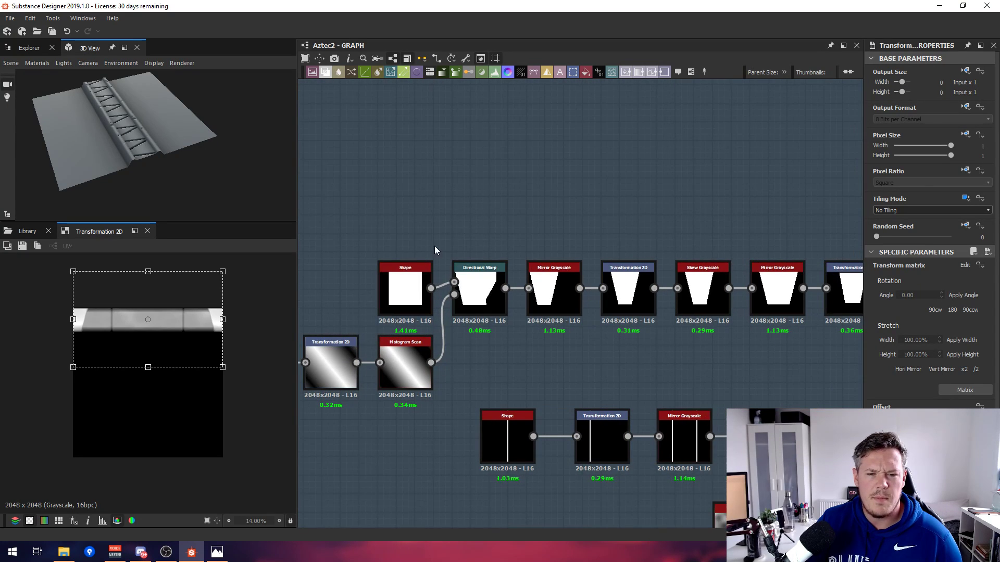
scroll(389, 333, "down", 2)
middle_click_drag(389, 336, 530, 311)
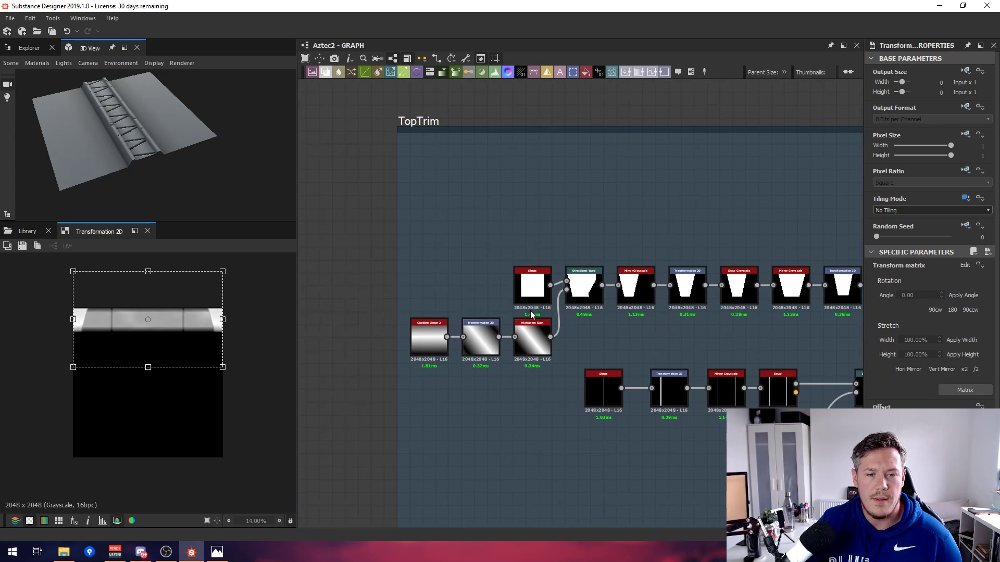
middle_click_drag(654, 299, 598, 275)
scroll(576, 282, "up", 4)
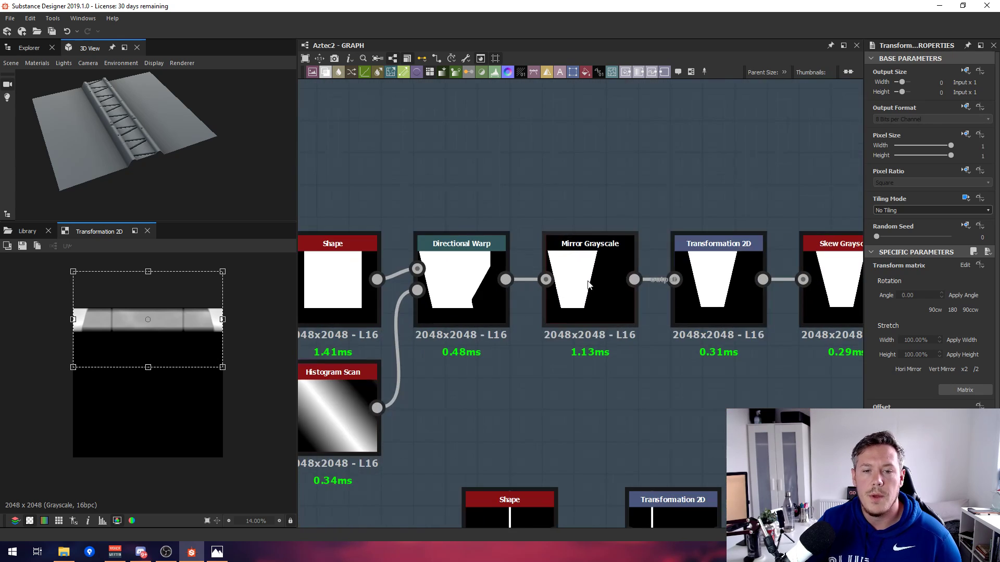
Follow the tapered shape through Skew Grayscale and the second Mirror Grayscale, and preview the Transformation 2D after them.
middle_click_drag(830, 284, 553, 281)
scroll(685, 291, "down", 3)
scroll(685, 286, "down", 1)
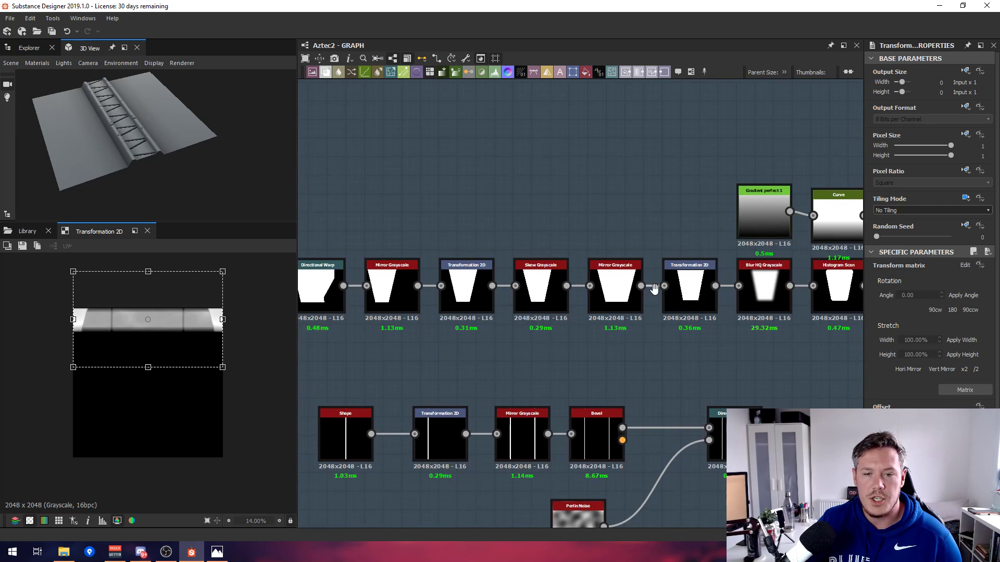
middle_click_drag(654, 289, 536, 297)
double_click(571, 298)
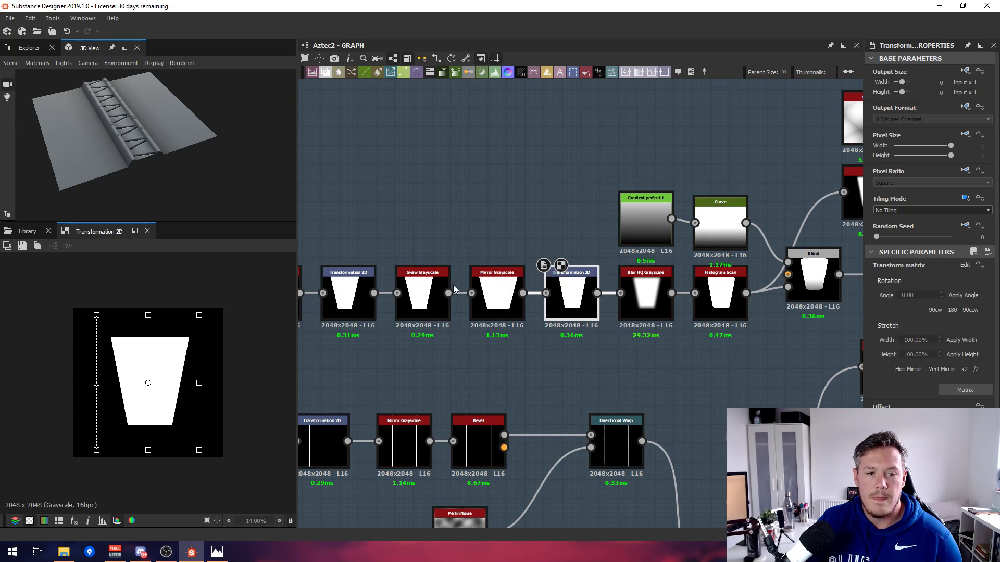
middle_click_drag(454, 289, 493, 305)
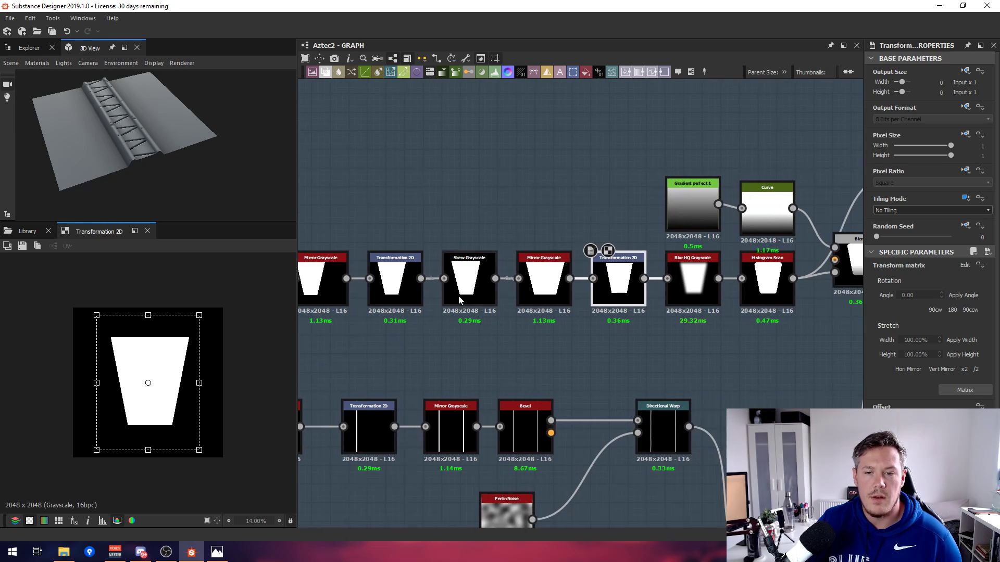
Select the Blur HQ Grayscale and preview the Histogram Scan that rounds the tapered shape's corners.
middle_click_drag(693, 292, 548, 280)
left_click(536, 280)
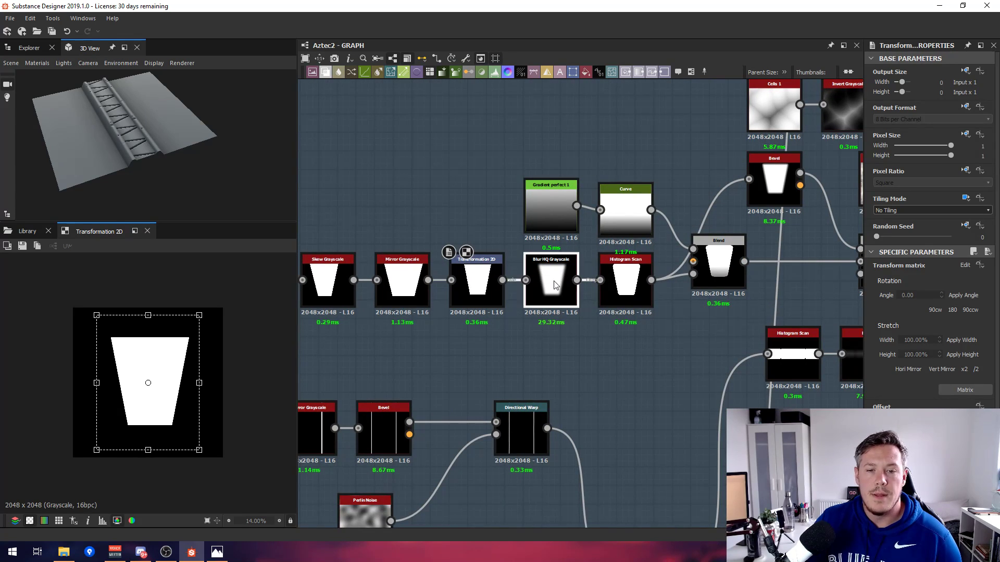
left_click(608, 263)
Inspect the Curve gradient branch and preview the Blend that adds it to the rounded tapered shape.
left_click(718, 276)
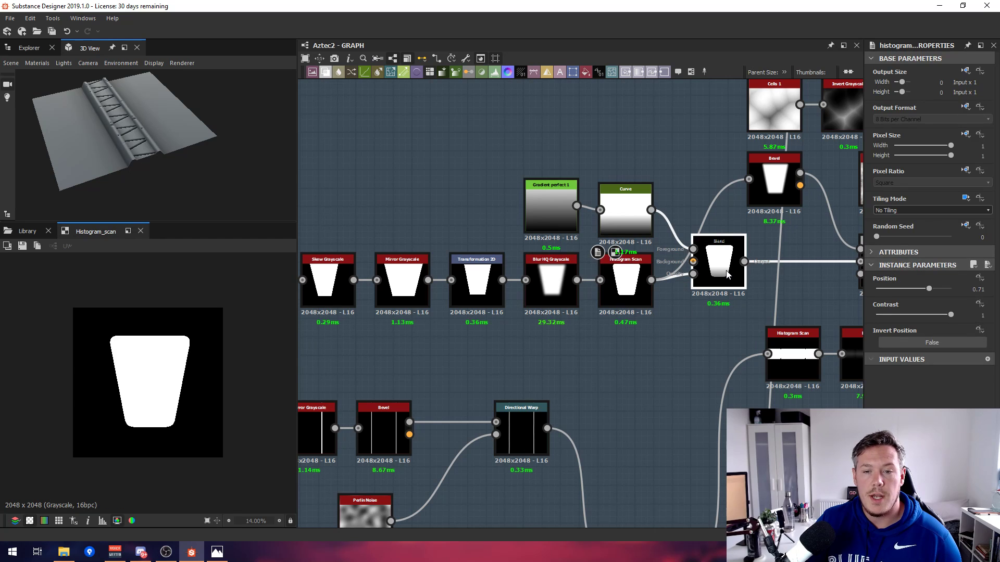
left_click(635, 220)
middle_click_drag(708, 214, 576, 246)
left_click(584, 288)
double_click(584, 289)
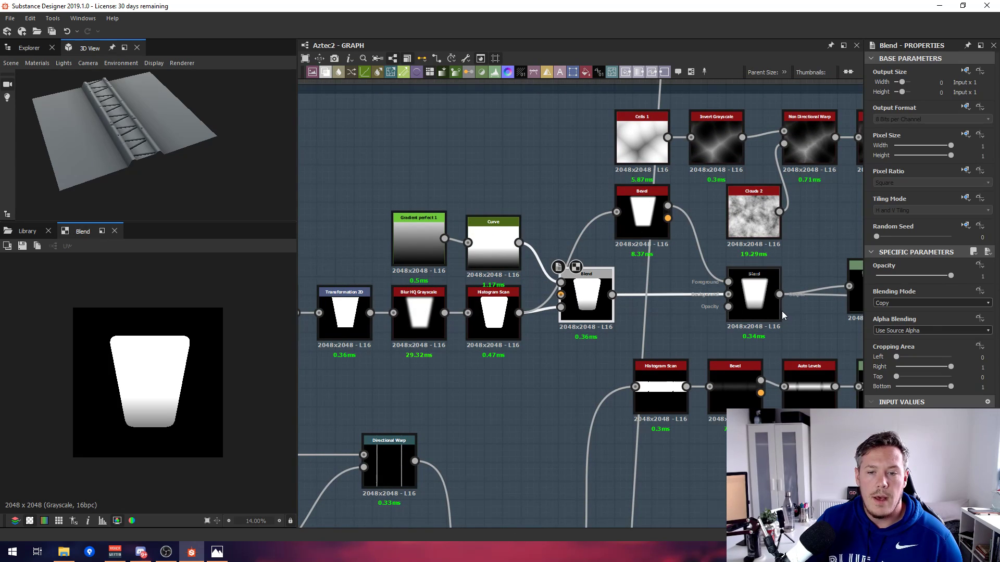
Preview the Multiply Blend that combines the Bevel with the gradient-shaded tapered shape.
scroll(782, 307, "up", 1)
middle_click_drag(782, 308, 662, 297)
double_click(634, 280)
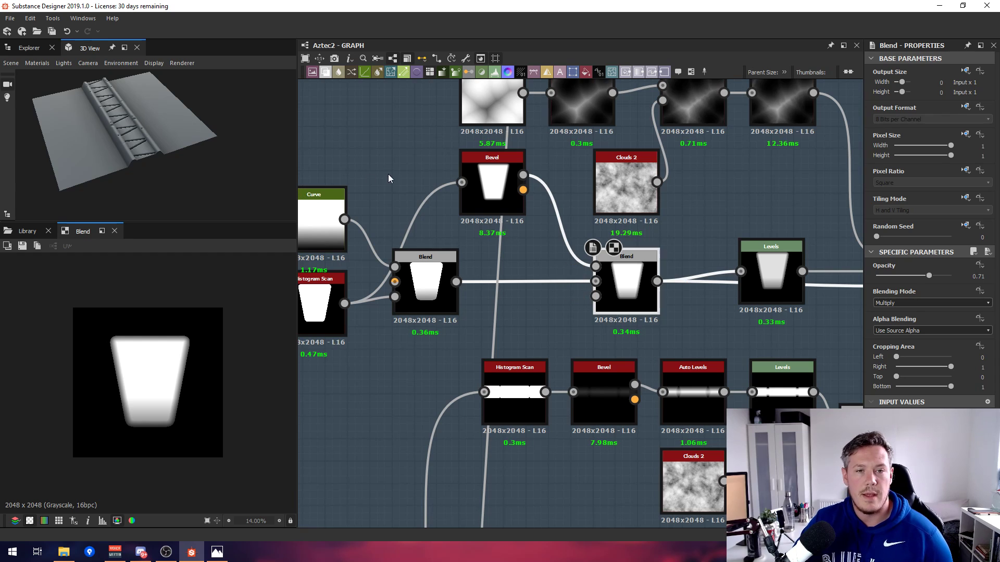
Move DetePreview into the TopTrim frame, connect the Levels output to it and examine the tapered block in 3D.
scroll(633, 280, "down", 5)
middle_click_drag(735, 255, 538, 216)
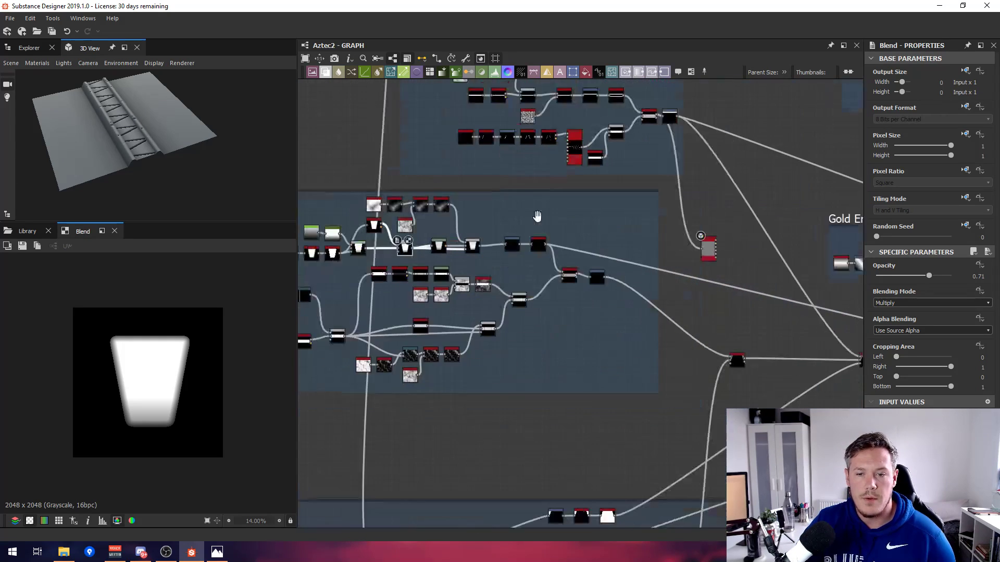
scroll(695, 242, "up", 1)
left_click_drag(710, 236, 559, 212)
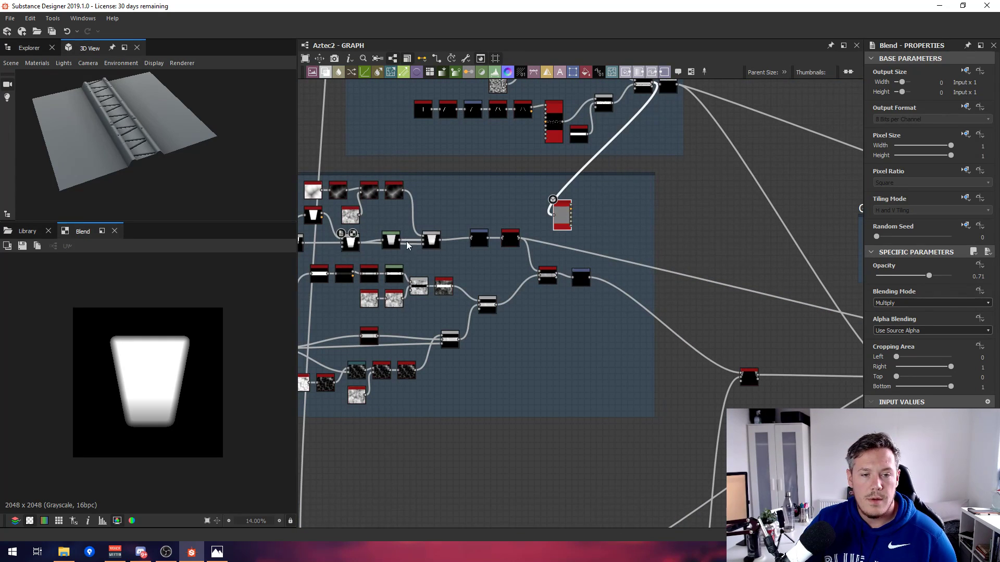
left_click_drag(401, 240, 553, 214)
left_click(562, 216)
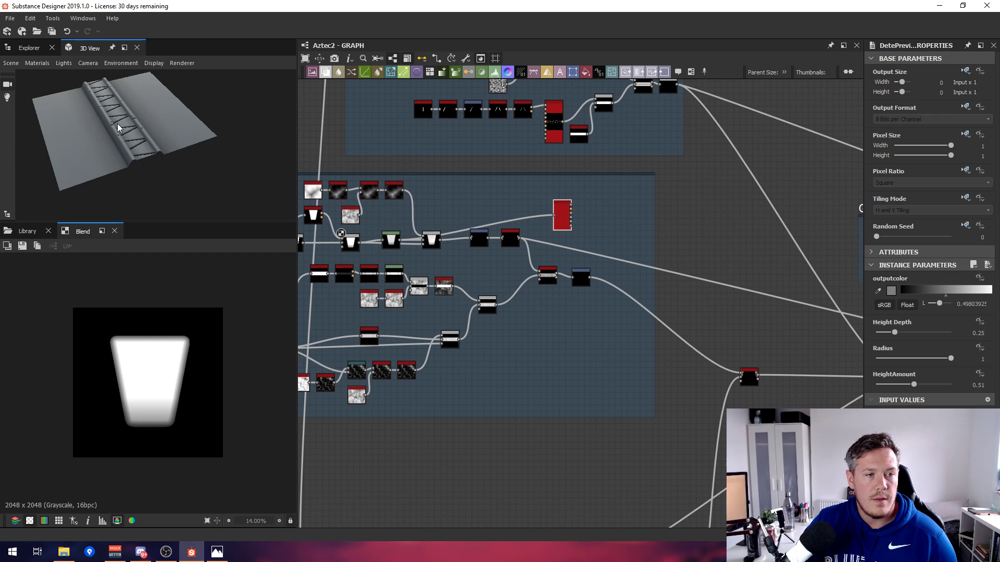
left_click_drag(99, 122, 269, 147)
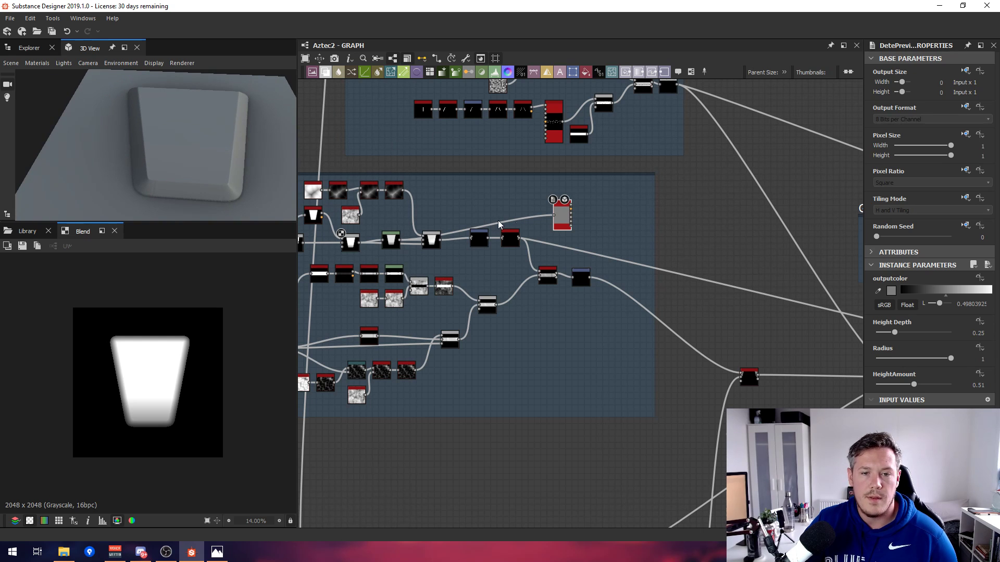
Preview TopTrim's Cells 1, Invert Grayscale and Non Directional Warp nodes one after another in 2D.
scroll(498, 220, "up", 5)
scroll(476, 239, "down", 3)
scroll(446, 223, "up", 2)
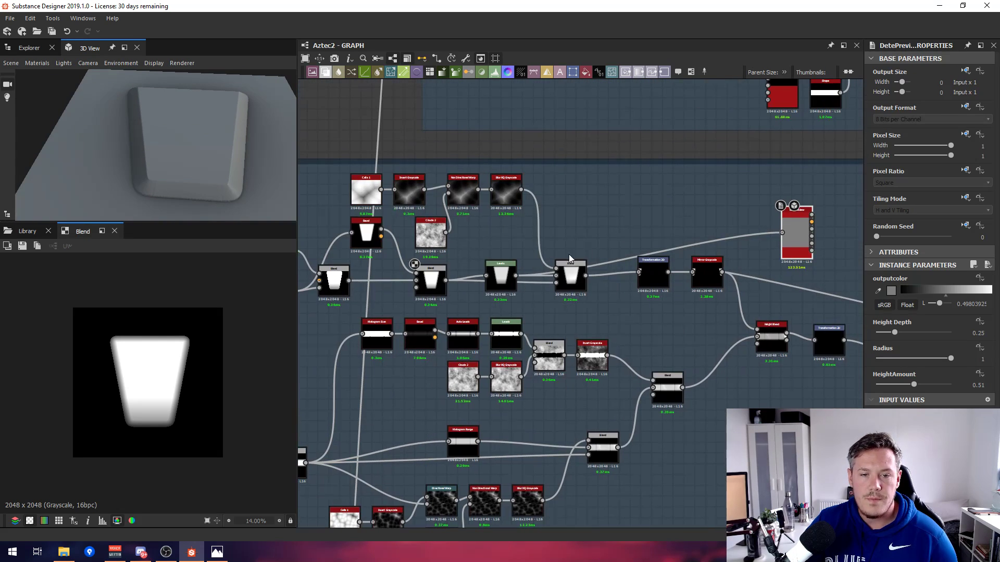
double_click(375, 191)
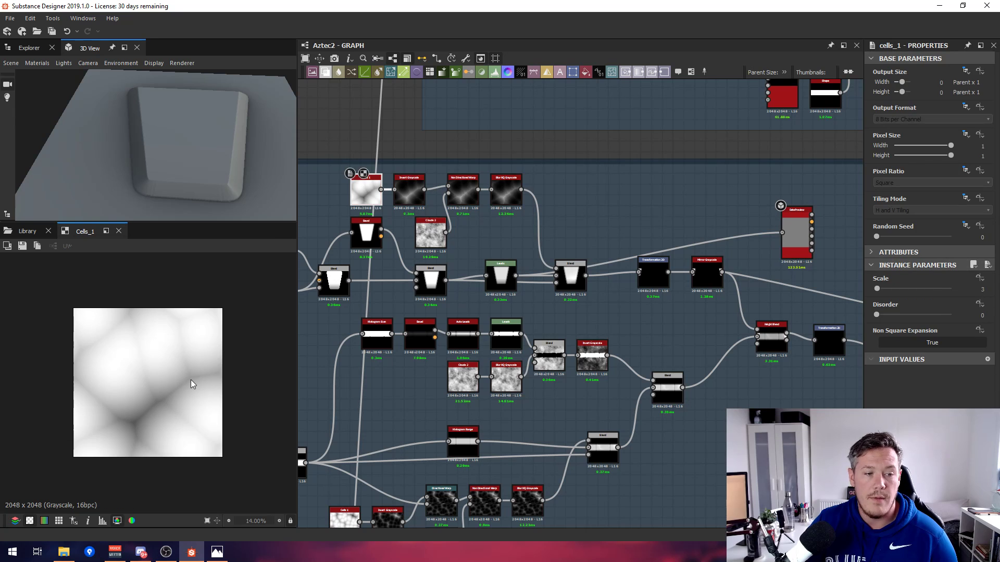
double_click(407, 188)
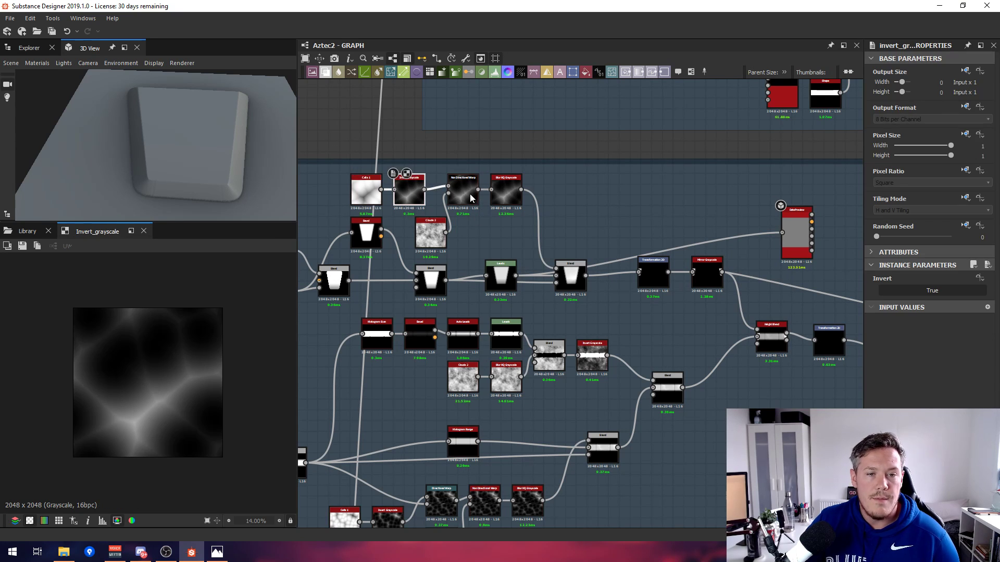
double_click(462, 192)
scroll(185, 388, "up", 4)
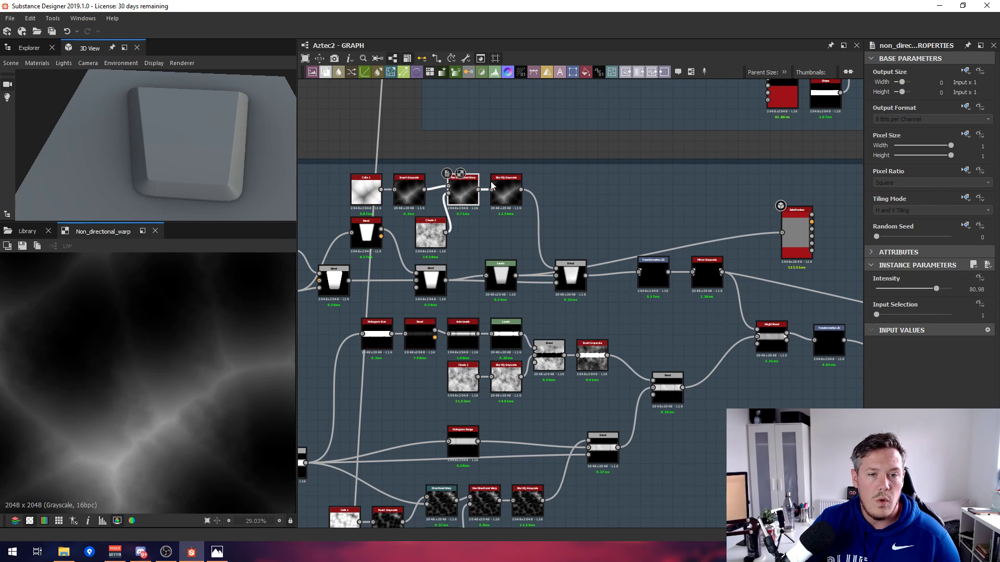
Preview TopTrim's Blur HQ Grayscale and the Add (Linear Dodge) Blend in 2D, and examine the tapered block's surface in 3D.
double_click(505, 191)
double_click(570, 275)
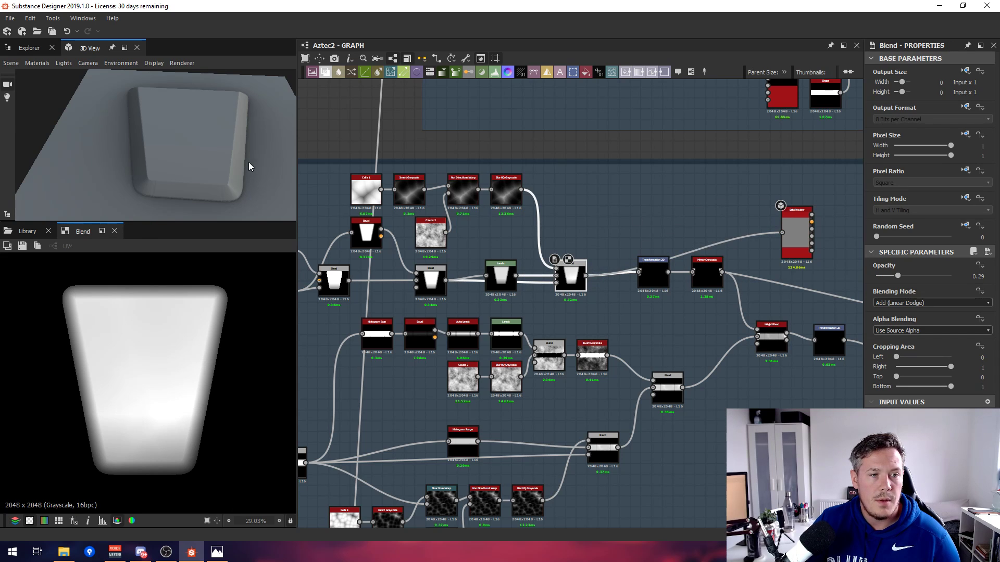
left_click_drag(235, 143, 171, 124)
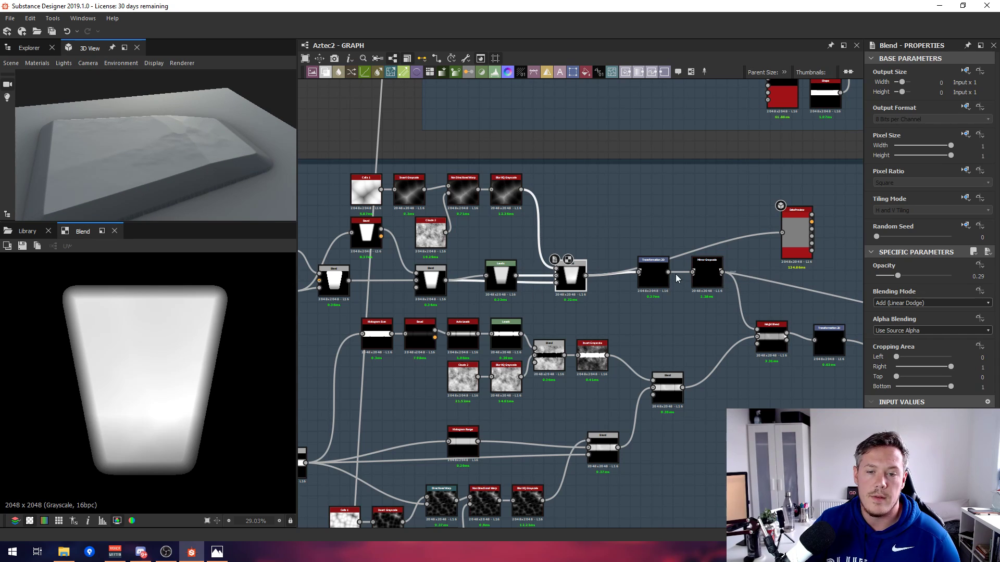
Preview the Transformation 2D node, connect the Mirror Grayscale output to DetePreview and view the mirrored tapered blocks in 3D.
double_click(654, 278)
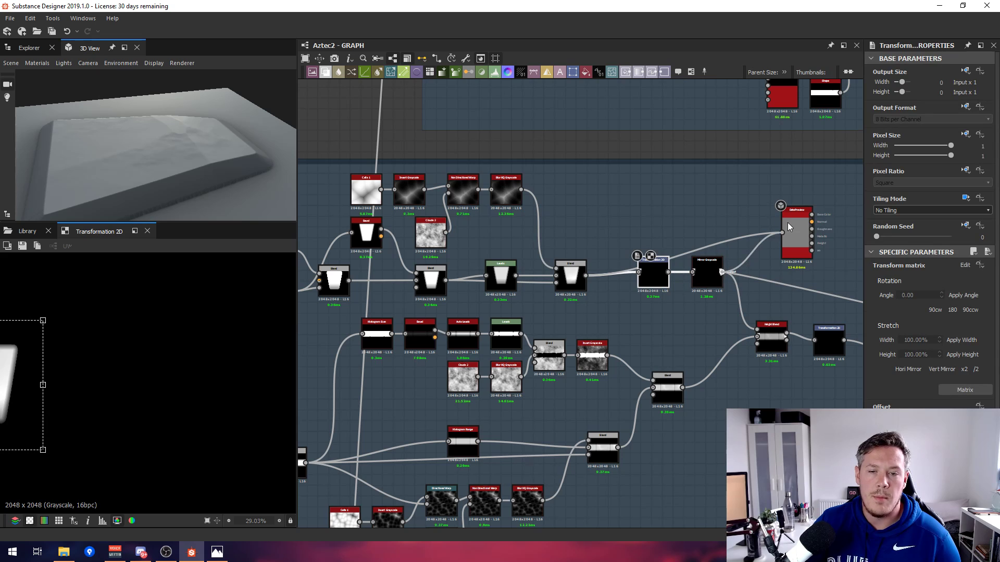
left_click_drag(787, 227, 787, 228)
left_click_drag(116, 127, 31, 165)
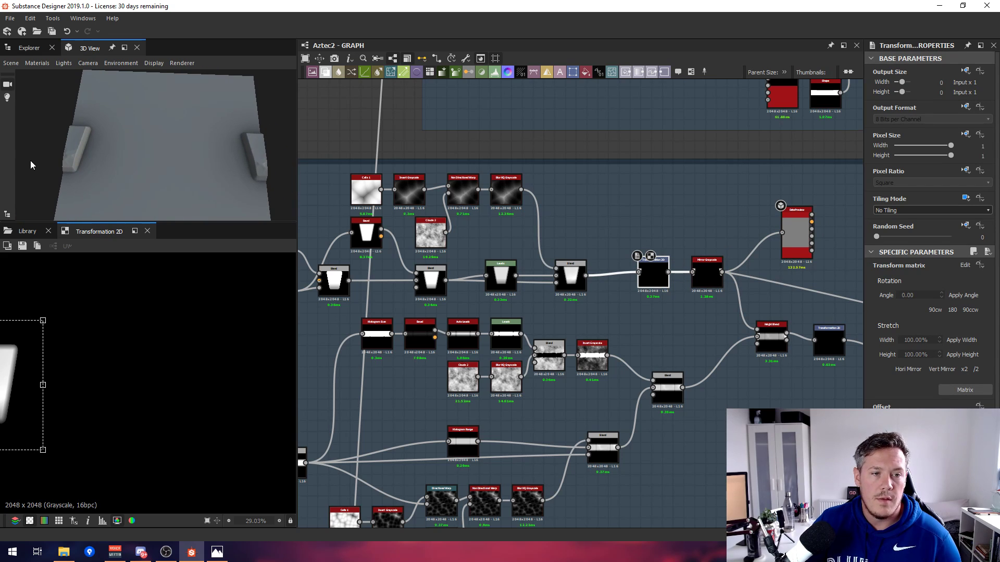
Examine TopTrim's vertical line chain of Shape, Transformation 2D, Mirror Grayscale and Bevel nodes.
middle_click_drag(740, 233, 693, 193)
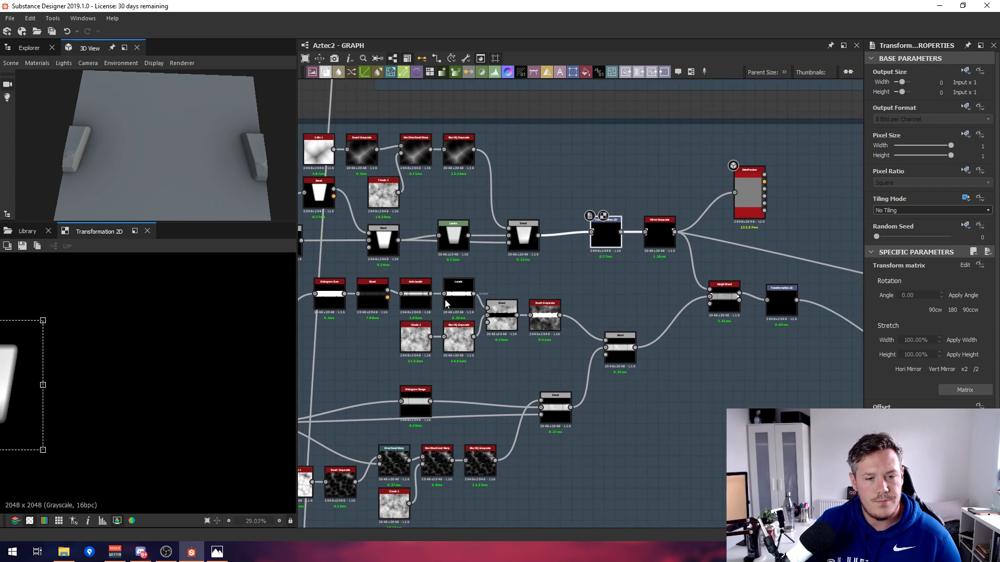
middle_click_drag(445, 304, 424, 287)
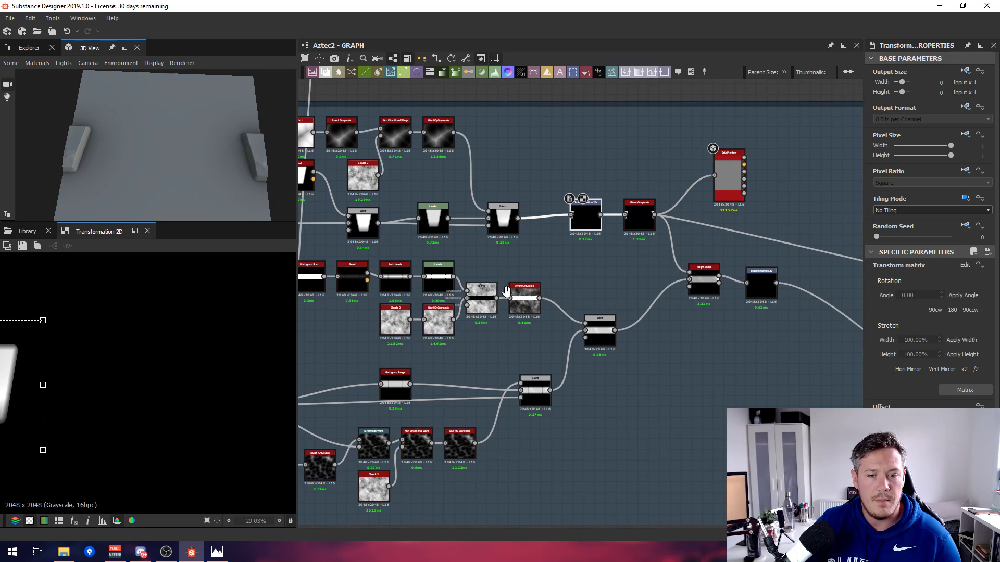
middle_click_drag(506, 291, 699, 274)
middle_click_drag(554, 272, 820, 252)
middle_click_drag(350, 293, 424, 277)
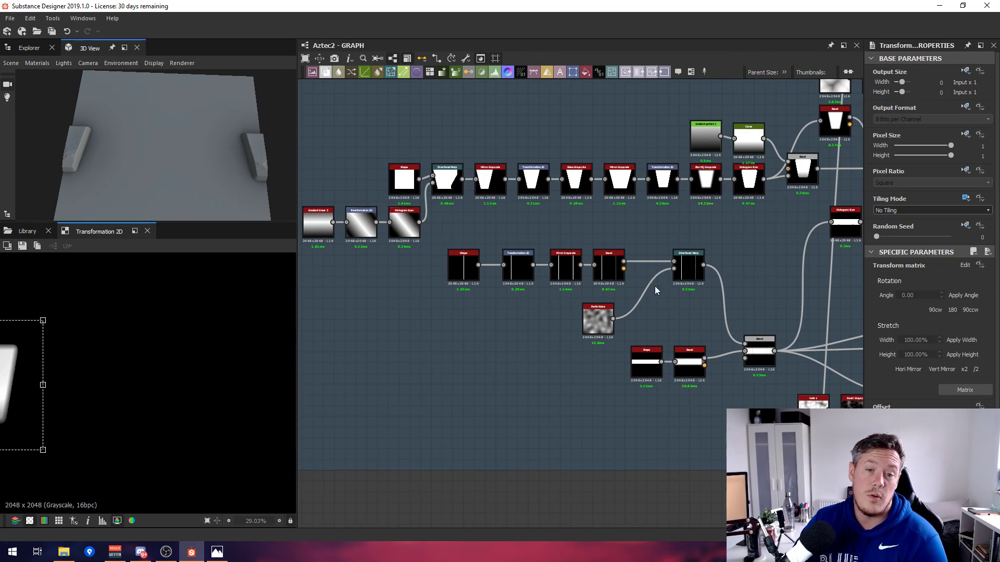
scroll(625, 285, "up", 3)
scroll(468, 270, "down", 3)
scroll(407, 263, "up", 5)
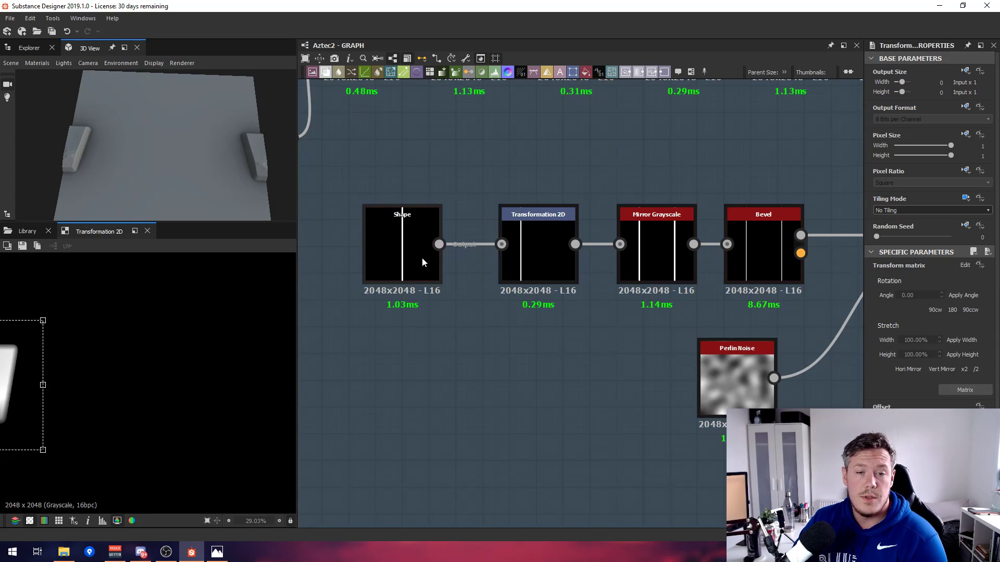
middle_click_drag(681, 261, 593, 251)
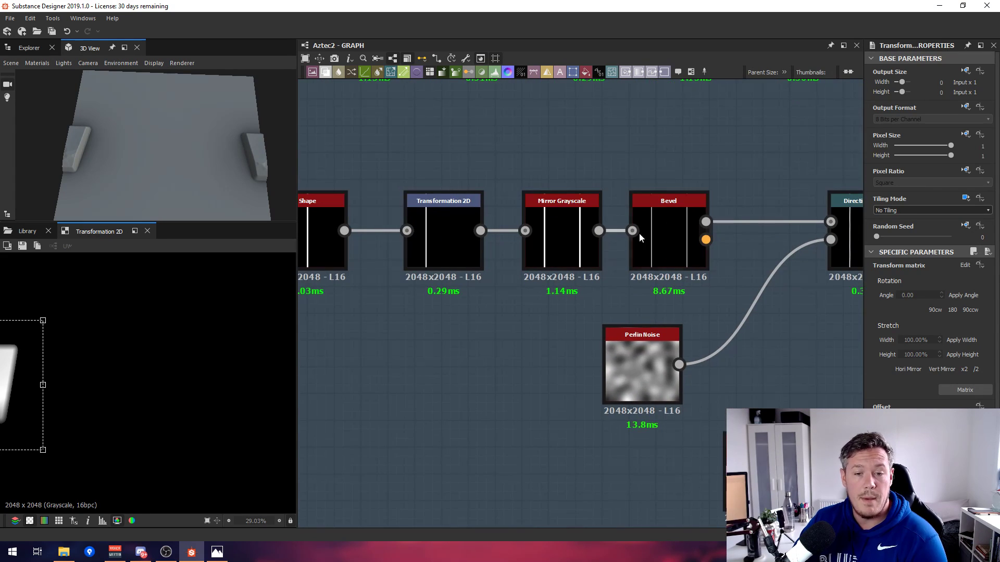
Preview the Perlin Noise and the Directional Warp that uses it to distort the beveled vertical lines.
middle_click_drag(637, 358, 521, 358)
double_click(532, 380)
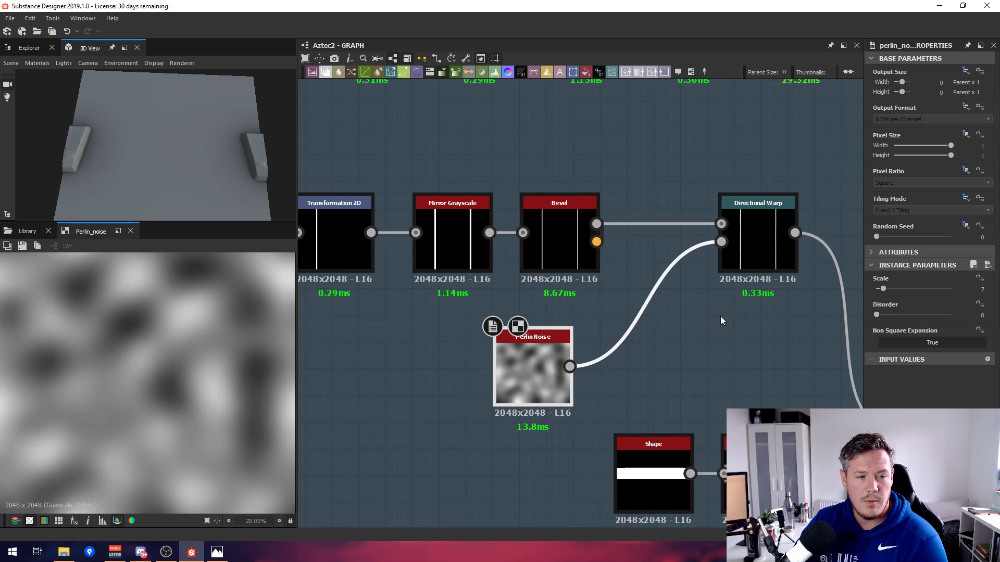
double_click(755, 250)
scroll(191, 377, "down", 2)
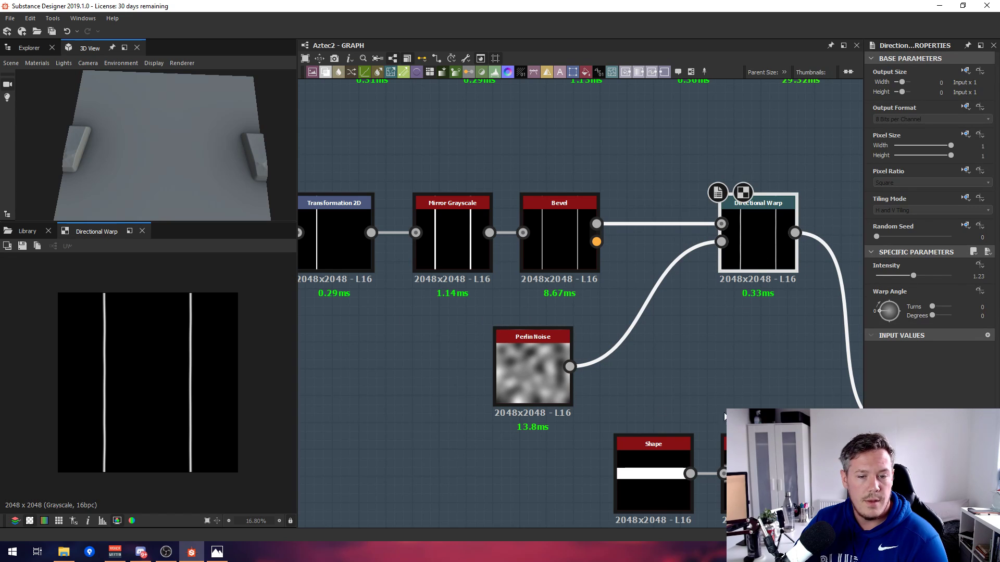
Preview the Subtract Blend that cuts the warped lines out of the beveled horizontal bar, and inspect its Shape and Bevel inputs.
middle_click_drag(747, 404, 584, 281)
scroll(672, 341, "down", 1)
middle_click_drag(673, 342, 589, 324)
scroll(604, 317, "up", 1)
double_click(686, 333)
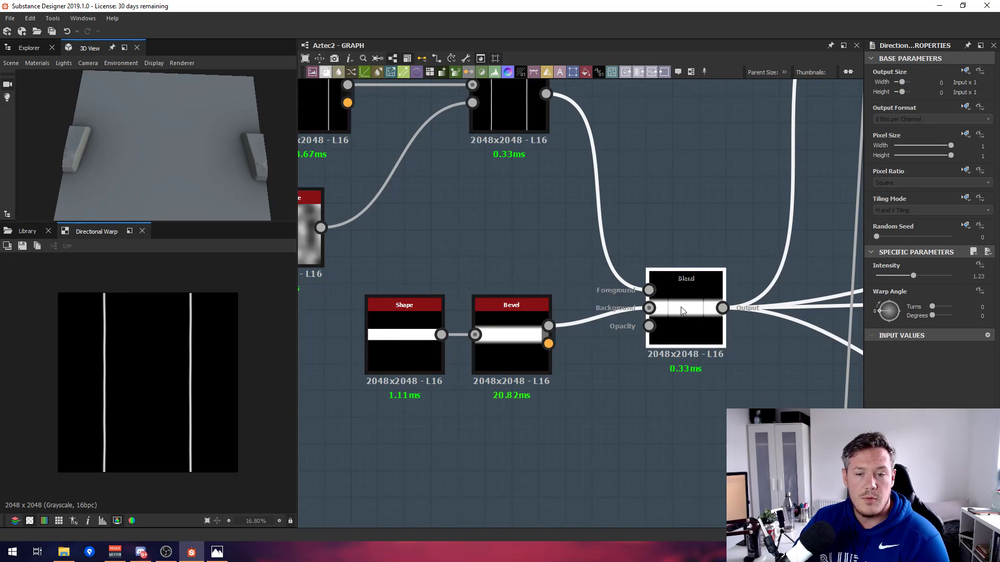
left_click(413, 351)
left_click_drag(482, 350, 482, 340)
left_click(682, 303)
scroll(682, 303, "down", 3)
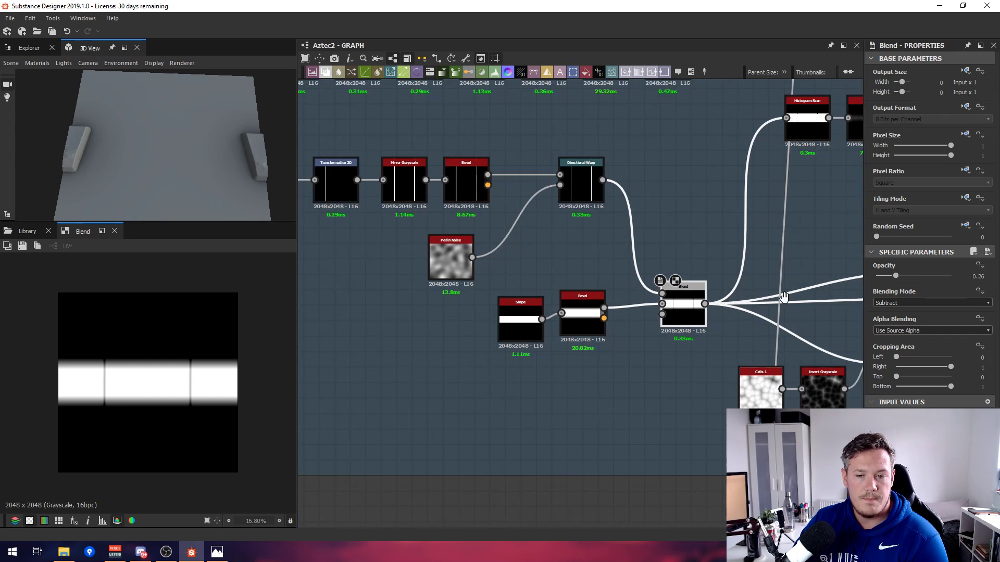
Shift the Histogram Range node slightly up and away from its Blend, and inspect the warped Cells 1 branch below it.
middle_click_drag(770, 291, 502, 280)
left_click_drag(625, 280, 579, 259)
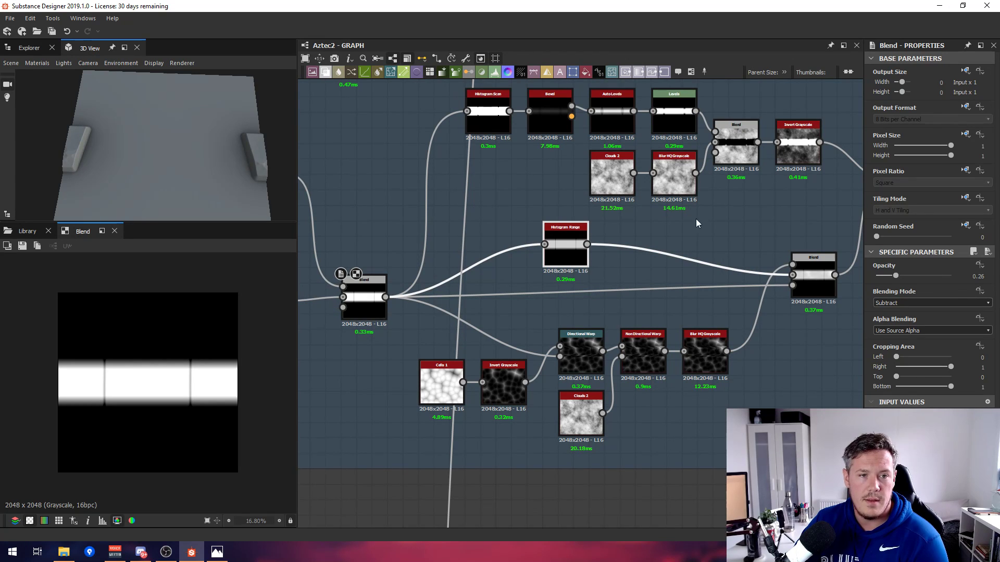
middle_click_drag(759, 214, 664, 196)
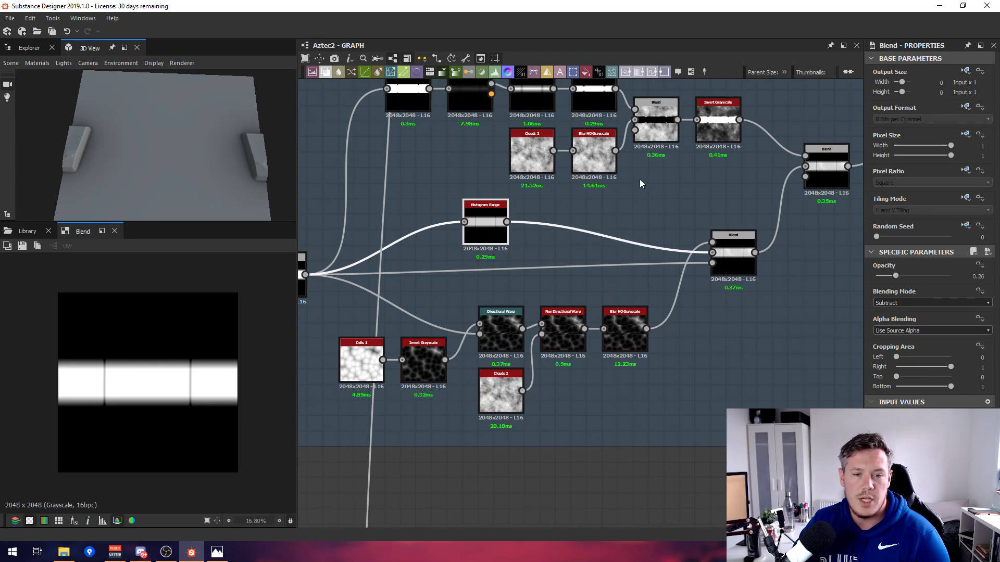
scroll(420, 340, "down", 3)
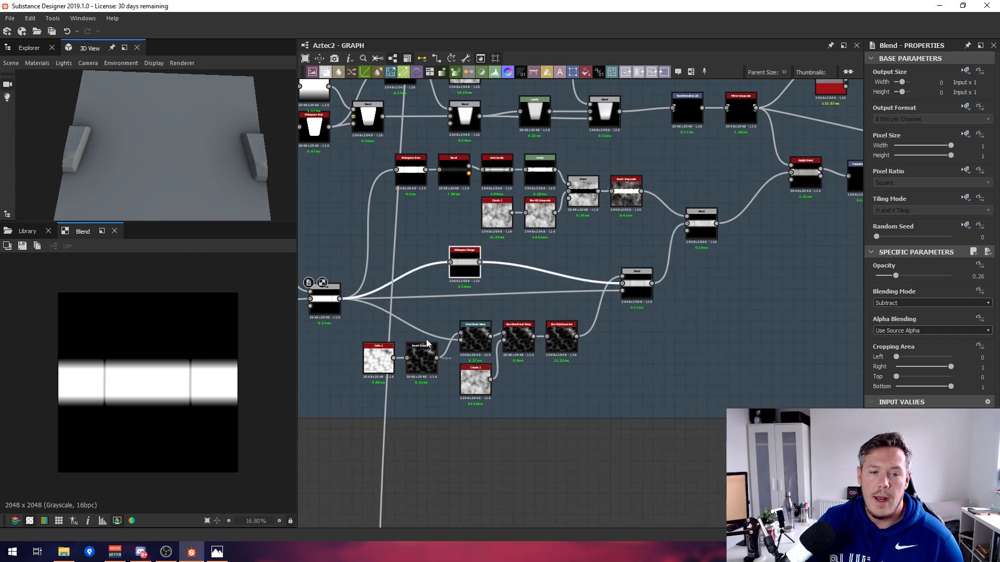
scroll(443, 436, "up", 3)
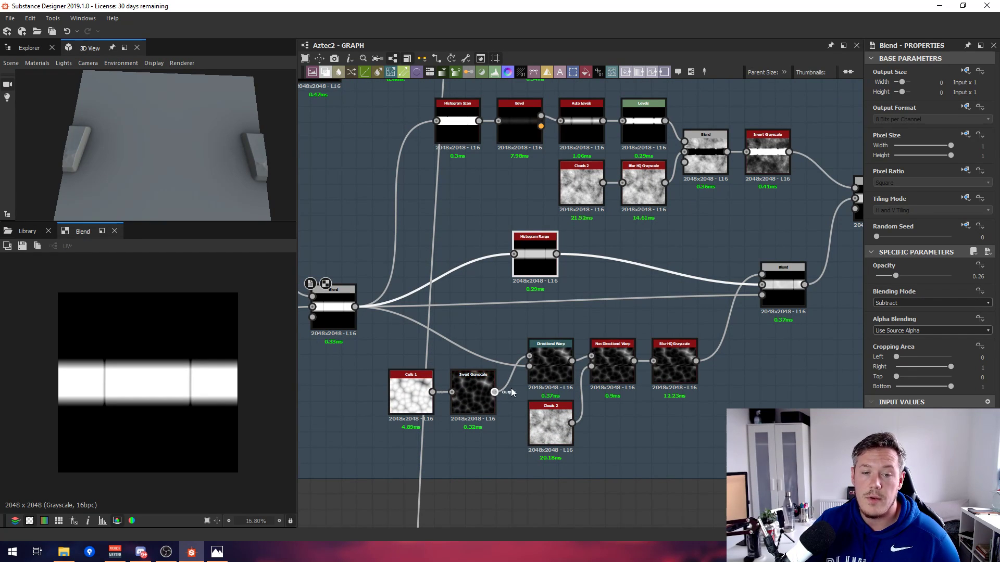
left_click(608, 368)
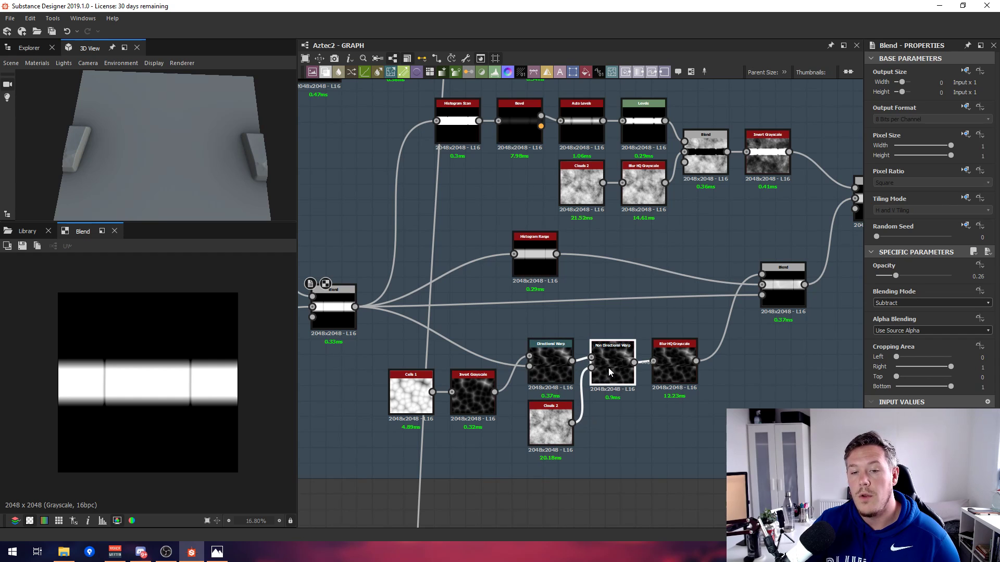
Preview the Add (Linear Dodge) Blend of the Histogram Range and cell branches, connect it to DetePreview and examine the strip in 3D.
left_click(782, 289)
scroll(544, 285, "down", 3)
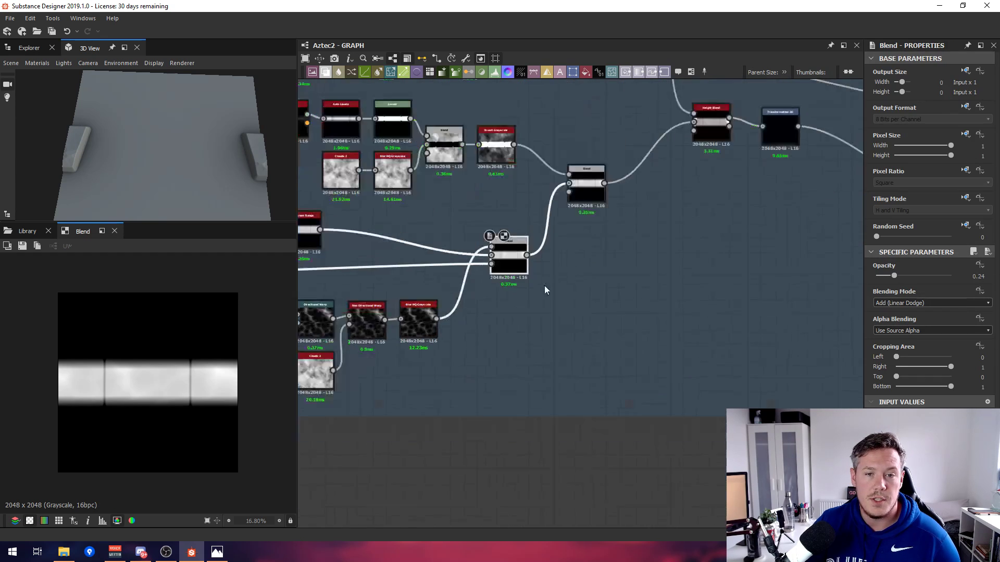
left_click_drag(537, 257, 647, 132)
scroll(583, 230, "down", 2)
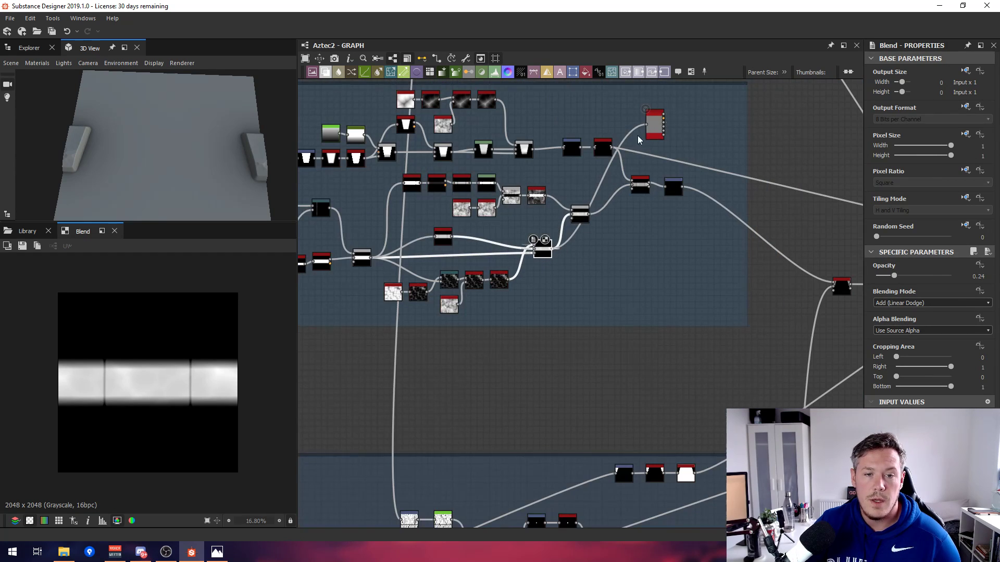
left_click_drag(175, 175, 154, 140)
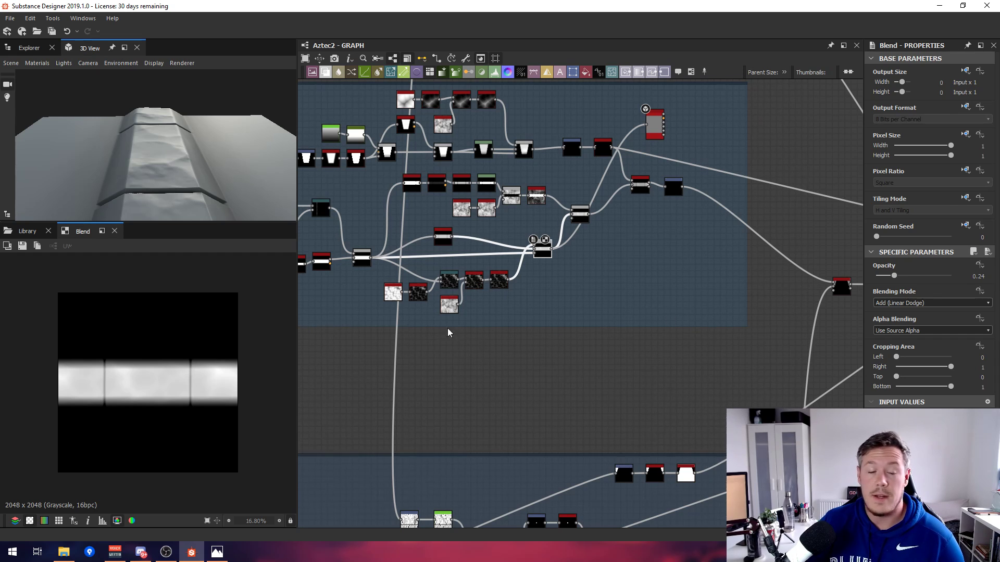
left_click_drag(198, 174, 91, 144)
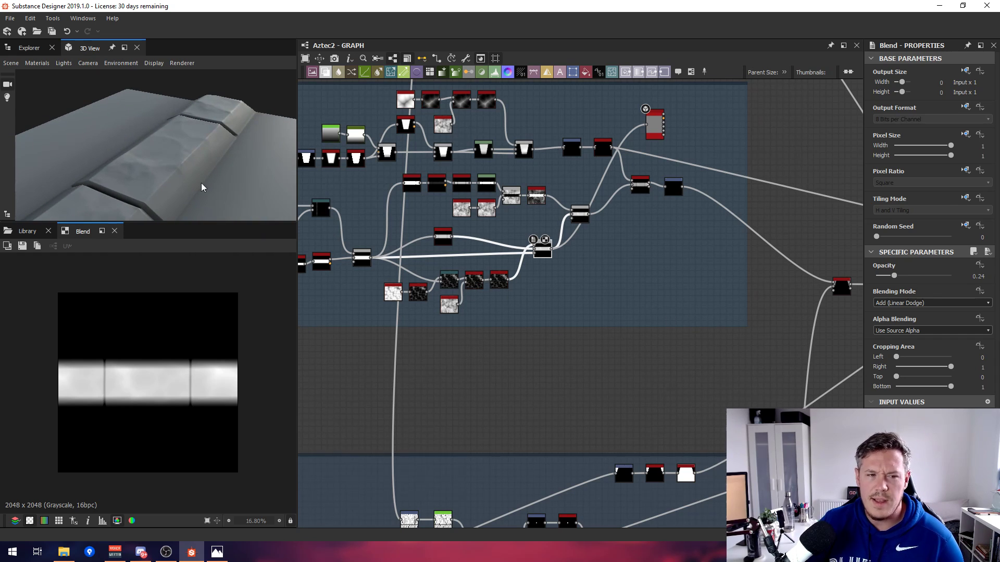
Examine how Cells 1 passes through Invert Grayscale, Directional Warp, Non Directional Warp and Blur HQ Grayscale into the strip's Blend.
scroll(469, 272, "up", 4)
middle_click_drag(436, 274, 663, 269)
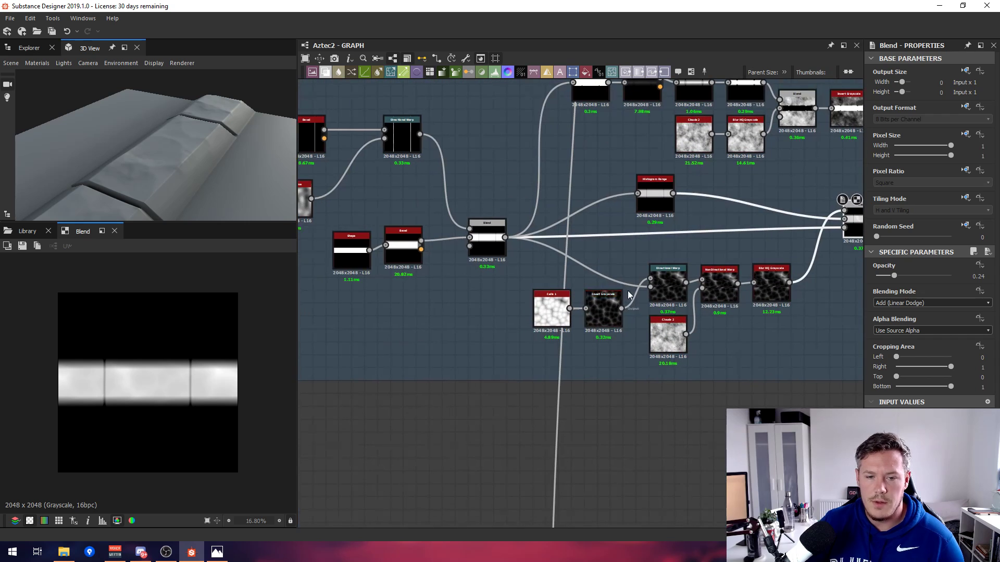
middle_click_drag(602, 258, 584, 255)
scroll(633, 258, "down", 1)
middle_click_drag(674, 296, 605, 286)
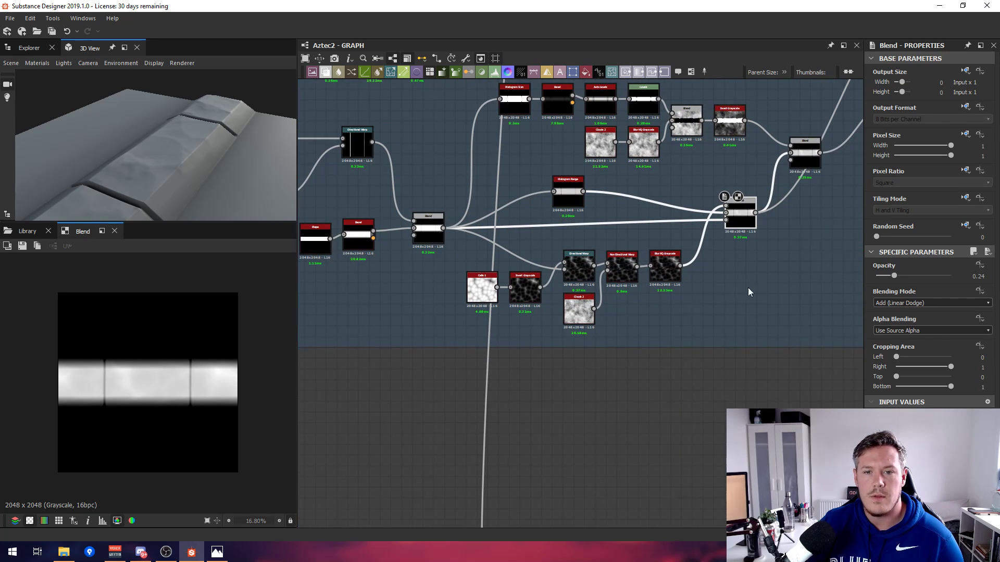
scroll(541, 277, "up", 5)
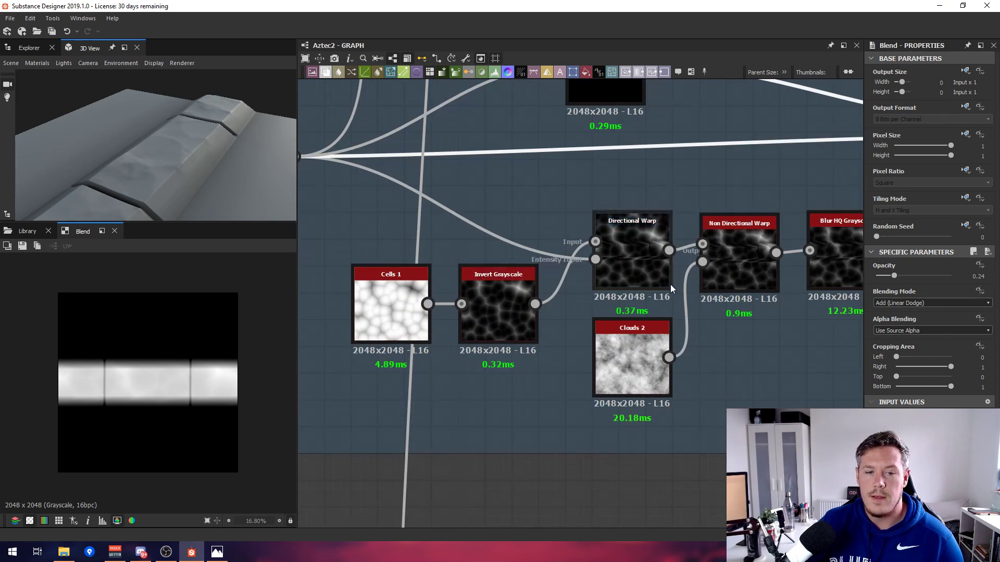
scroll(271, 160, "down", 2)
scroll(635, 283, "down", 3)
middle_click_drag(663, 291, 556, 273)
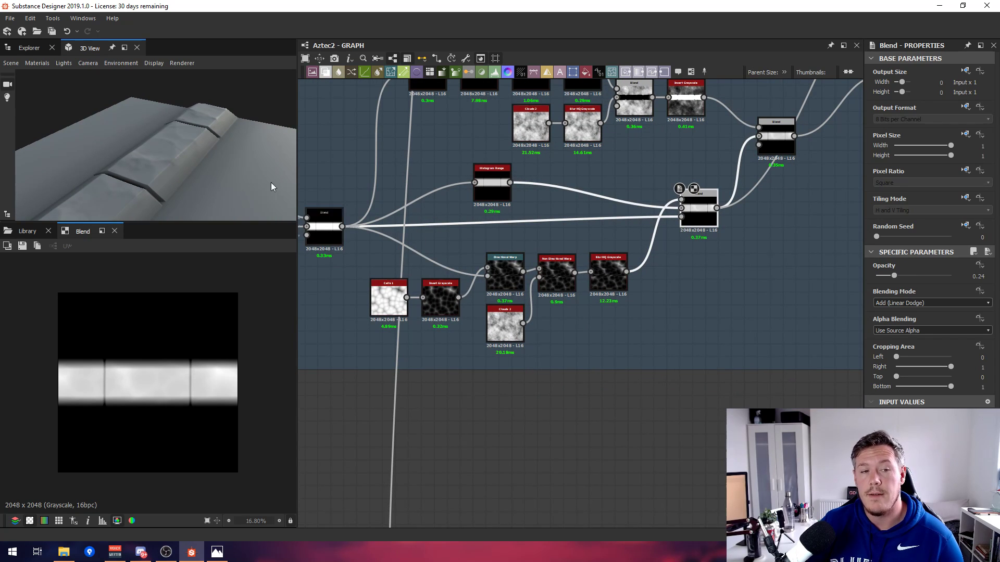
scroll(394, 221, "down", 2)
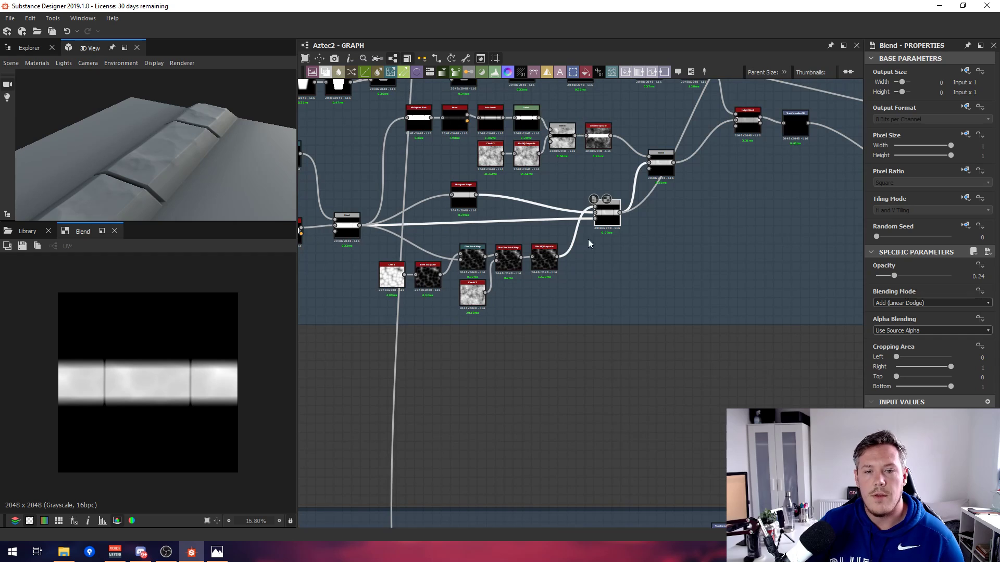
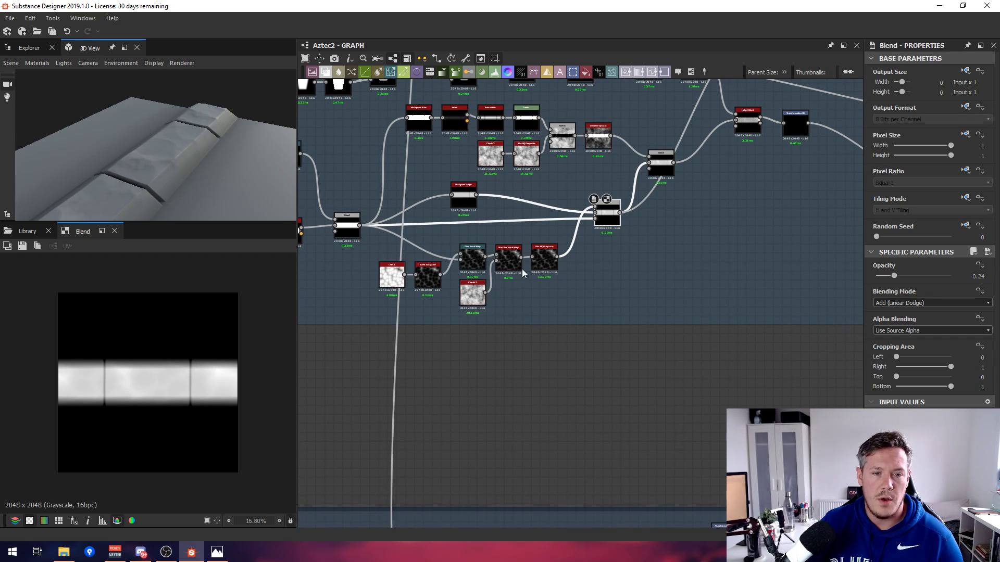
scroll(452, 270, "up", 2)
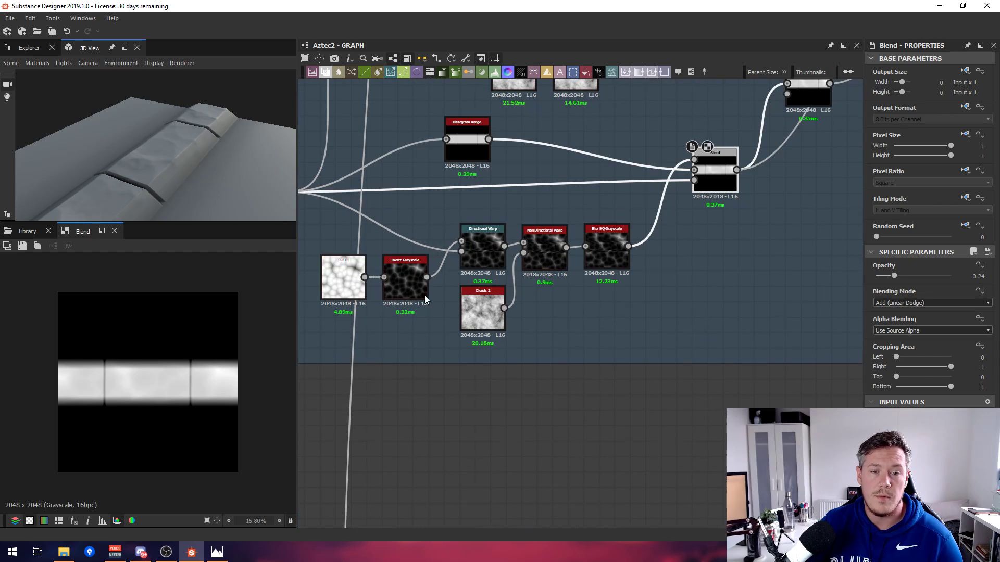
scroll(575, 261, "down", 2)
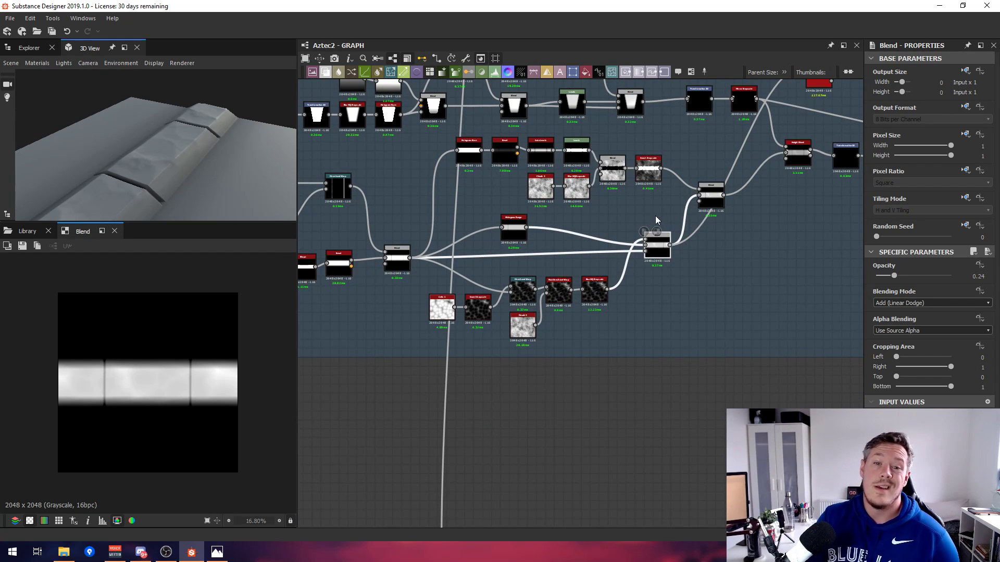
Examine the Histogram Scan, Bevel, Auto Levels and Levels chain and the blurred Clouds 2 it is blended with.
scroll(616, 184, "up", 2)
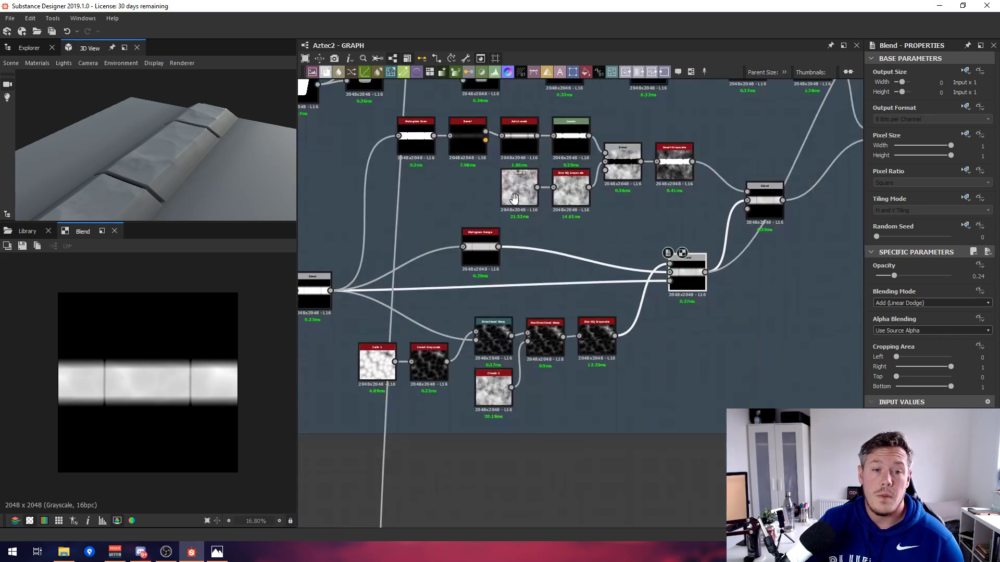
middle_click_drag(515, 199, 554, 243)
scroll(482, 159, "up", 4)
scroll(482, 159, "down", 2)
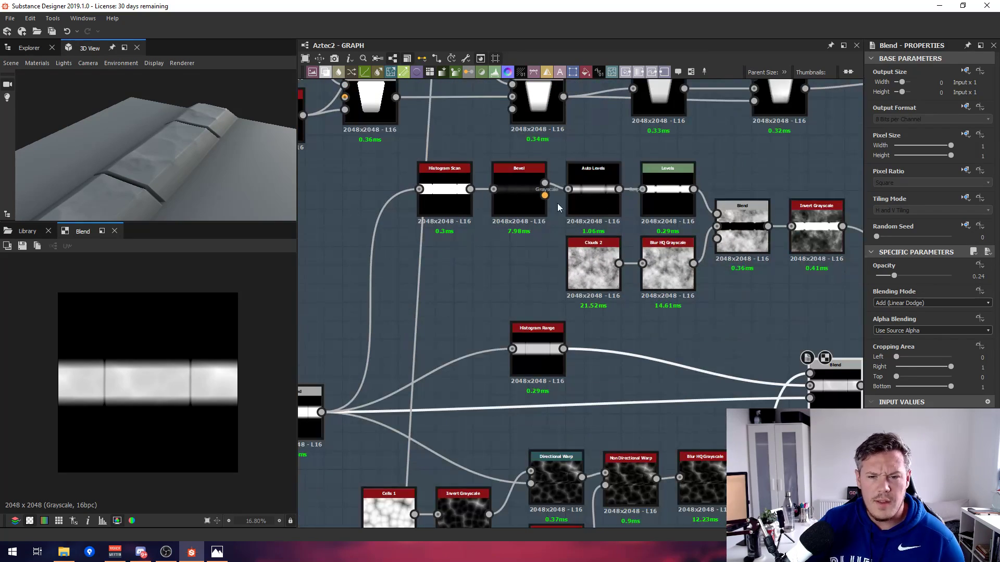
Look over the EdgeKnocking, LargeCracks, Spots, SurfaceClumping and OrbChips frames, and return to TopTrim's strip branches.
scroll(526, 208, "down", 6)
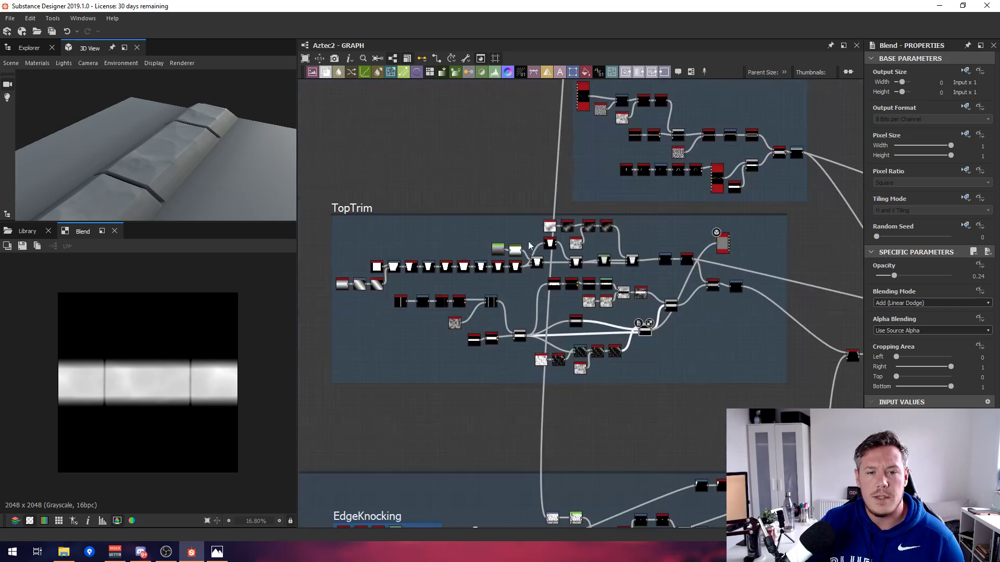
middle_click_drag(581, 97, 718, 527)
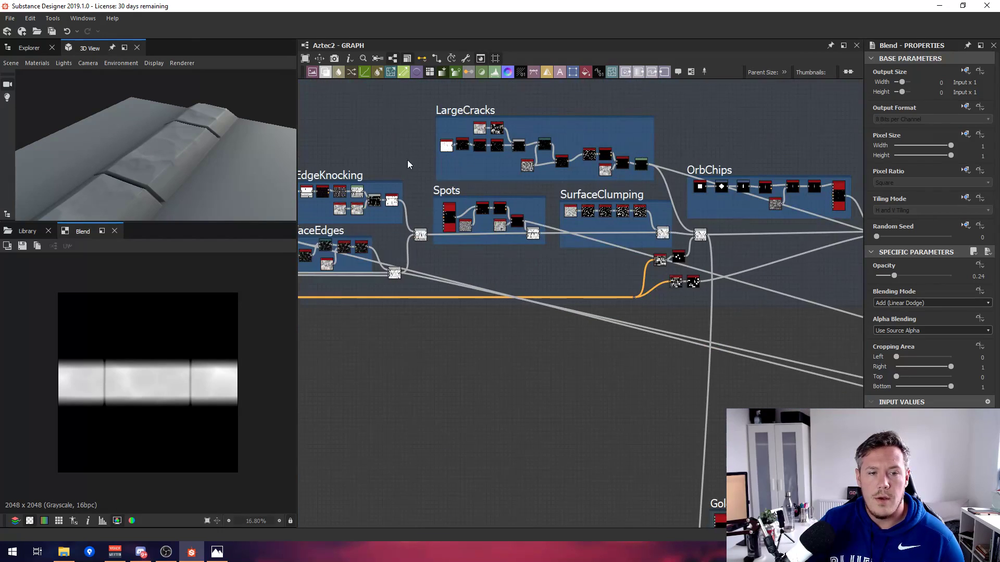
middle_click_drag(449, 164, 580, 167)
middle_click_drag(657, 290, 608, 125)
middle_click_drag(586, 375, 457, 187)
middle_click_drag(647, 395, 556, 354)
scroll(608, 382, "up", 6)
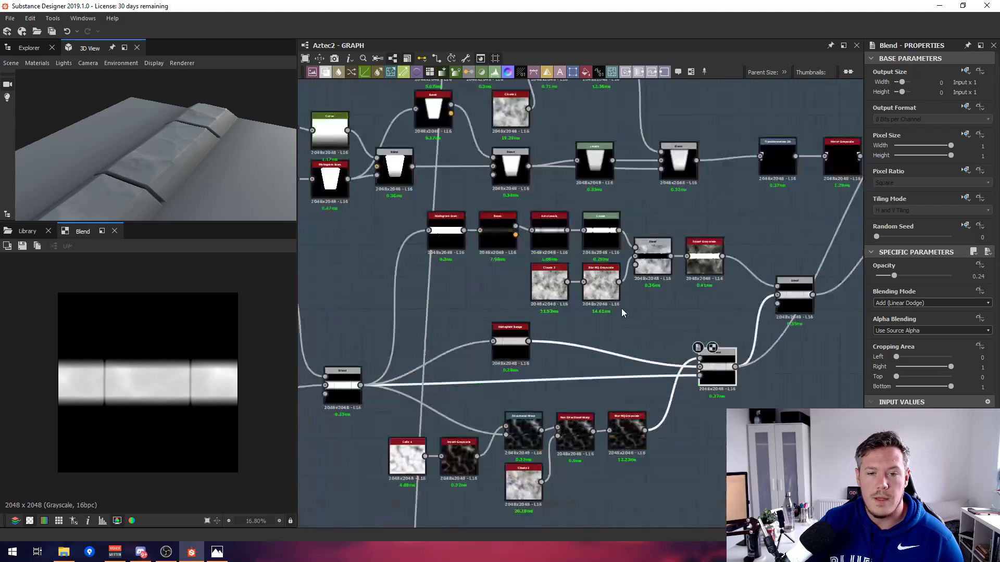
Revisit the Histogram Scan and Bevel branch, connect TopTrim's final strip Blend to DetePreview and examine the strip in 3D.
scroll(622, 310, "up", 3)
middle_click_drag(427, 178, 482, 183)
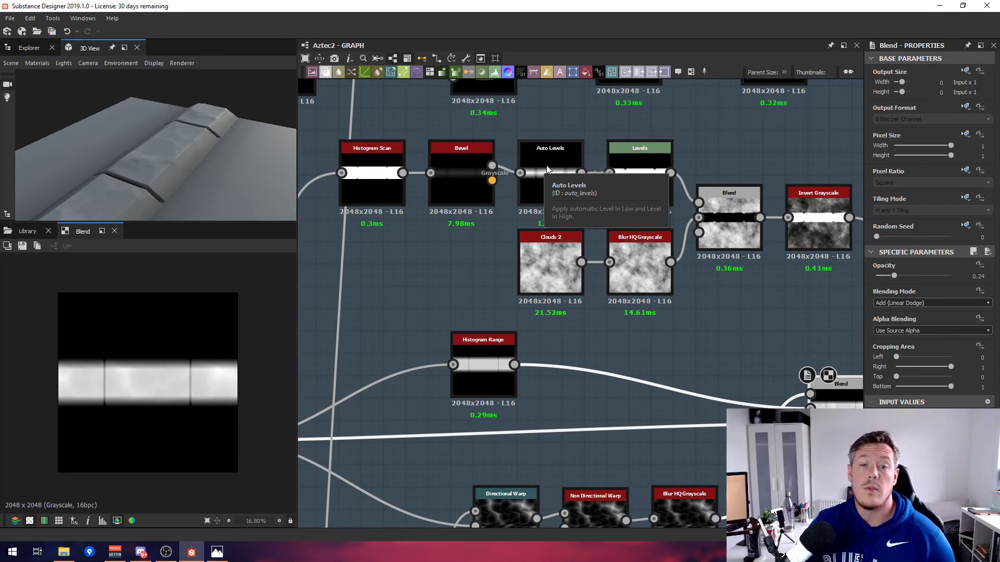
scroll(737, 230, "down", 3)
middle_click_drag(737, 230, 566, 228)
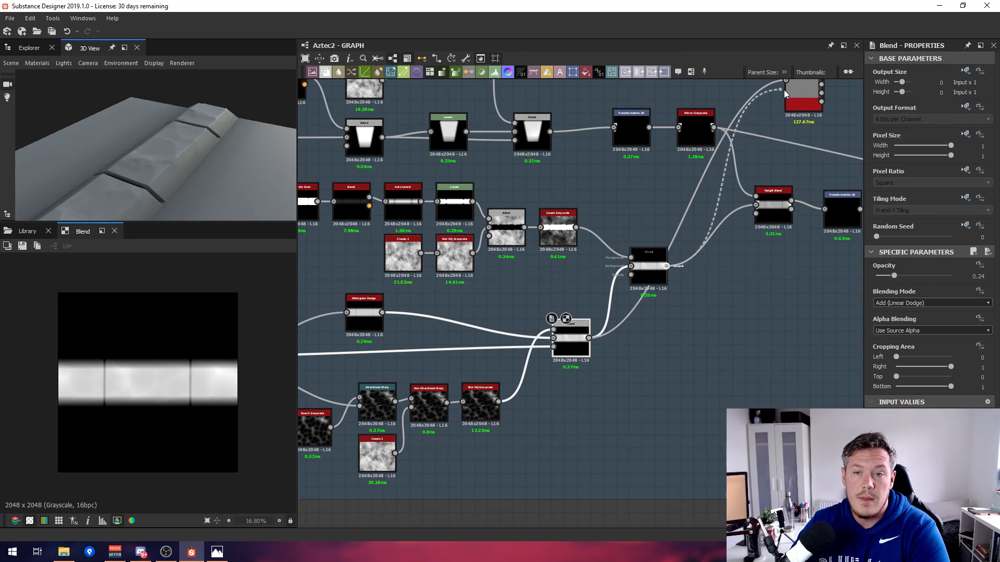
left_click_drag(212, 173, 154, 170)
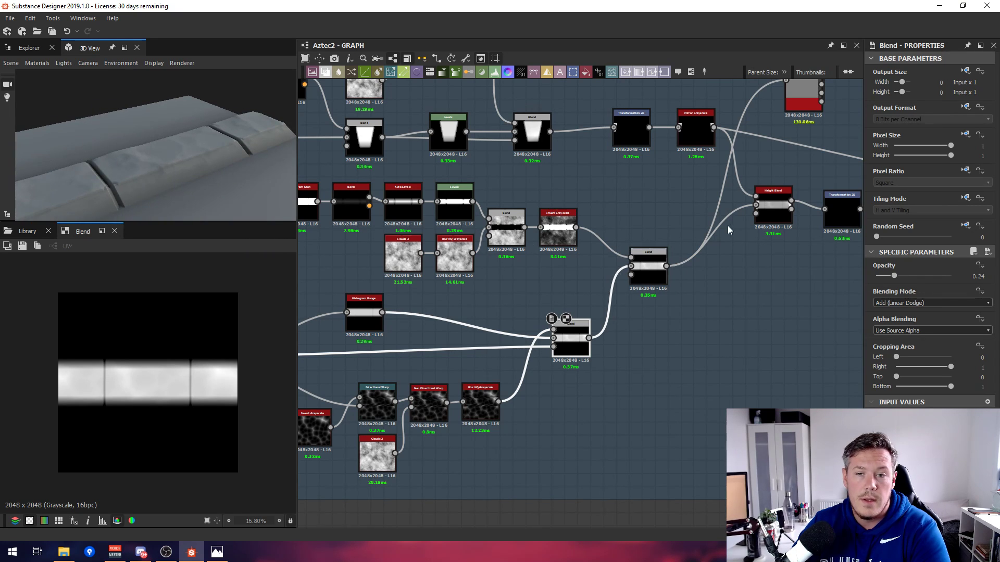
Connect the Height Blend's output to DetePreview and examine the combined trim and blocks in 3D.
middle_click_drag(729, 225, 511, 270)
scroll(508, 269, "down", 1)
left_click_drag(552, 253, 546, 162)
left_click_drag(172, 141, 57, 177)
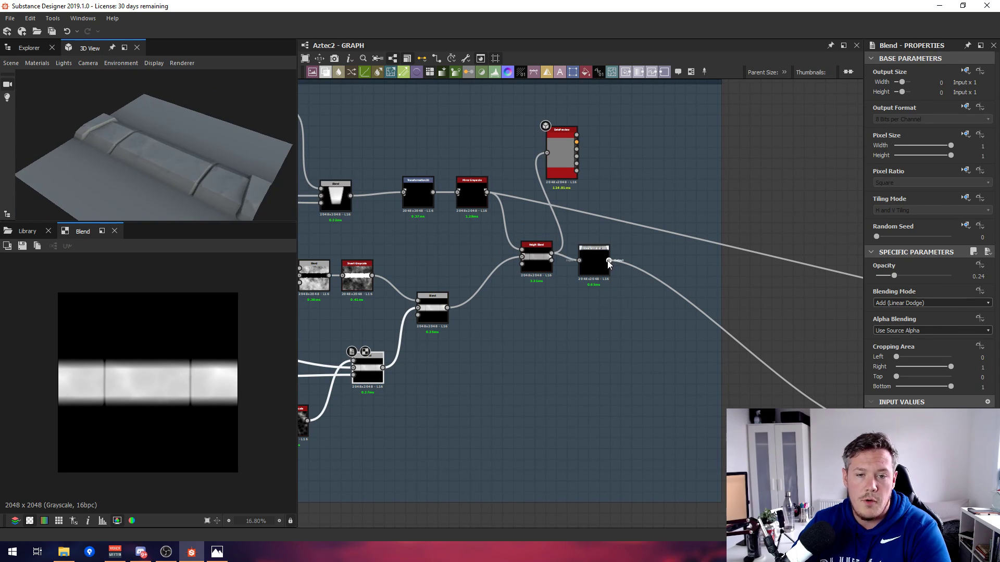
Connect the Transformation 2D after the Height Blend to DetePreview and examine the repositioned trim in 3D.
left_click_drag(559, 182, 557, 168)
left_click_drag(187, 183, 272, 151)
scroll(583, 192, "down", 10)
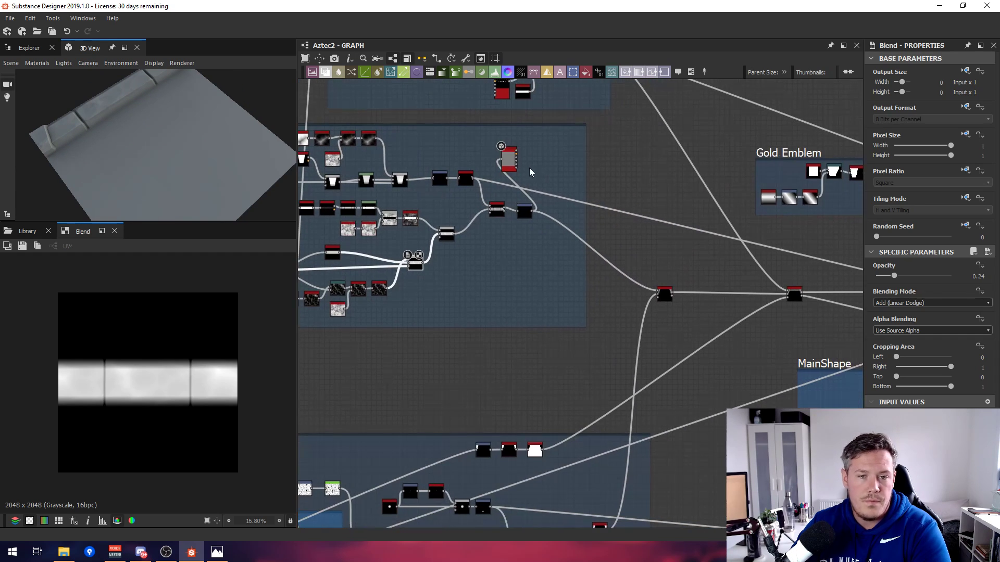
Move the DetePreview node out of TopTrim to the upper edge of the TopTriangle frame.
left_click_drag(506, 158, 519, 282)
middle_click_drag(605, 258, 808, 213)
scroll(692, 255, "down", 1)
middle_click_drag(479, 293, 570, 242)
scroll(693, 255, "down", 2)
left_click_drag(710, 213, 442, 223)
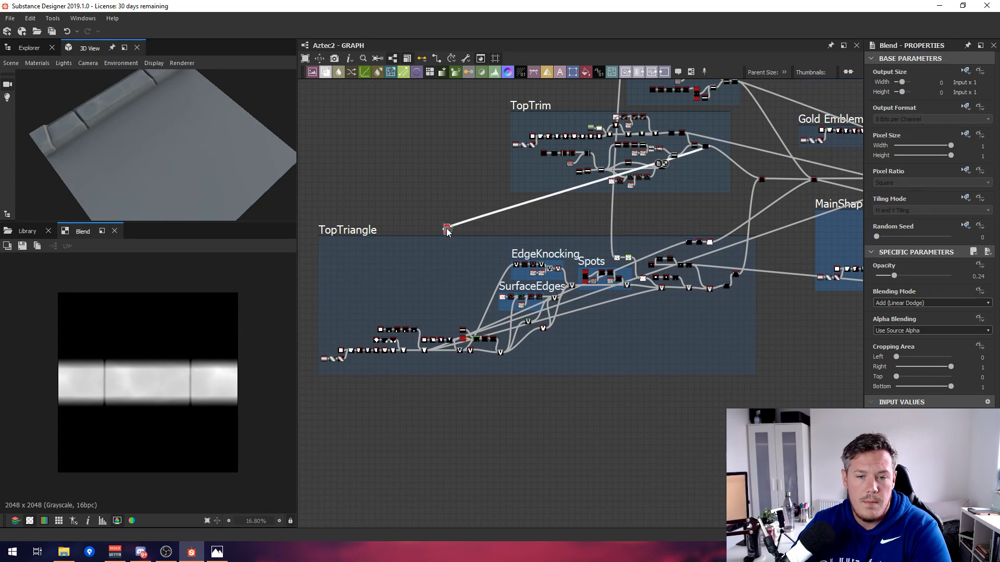
Look over TopTriangle's base shape branches and preview the Curve mapper (Grayscale) node.
scroll(458, 318, "up", 4)
scroll(459, 316, "up", 2)
middle_click_drag(518, 296, 689, 257)
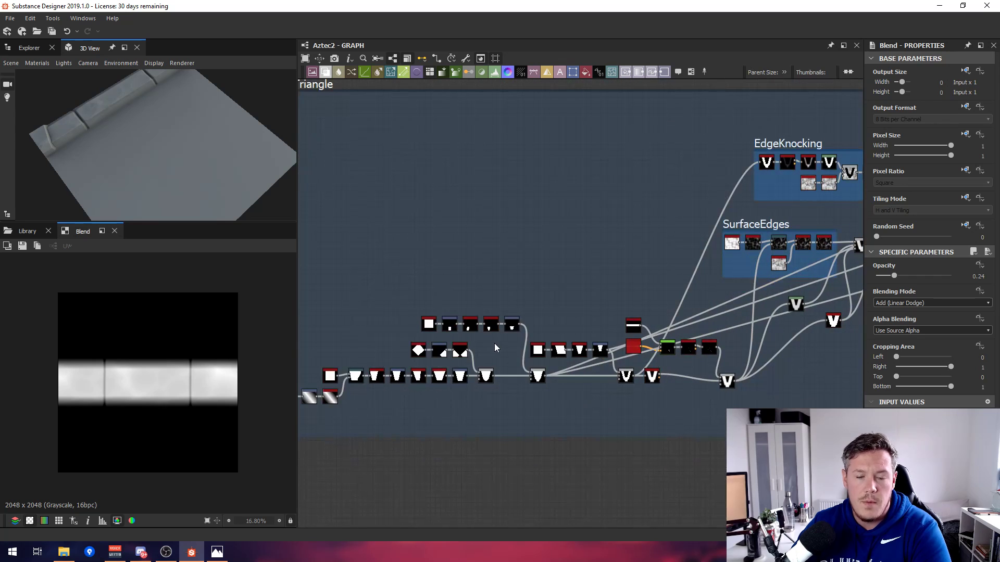
middle_click_drag(555, 376, 453, 348)
scroll(561, 308, "up", 4)
scroll(562, 310, "up", 2)
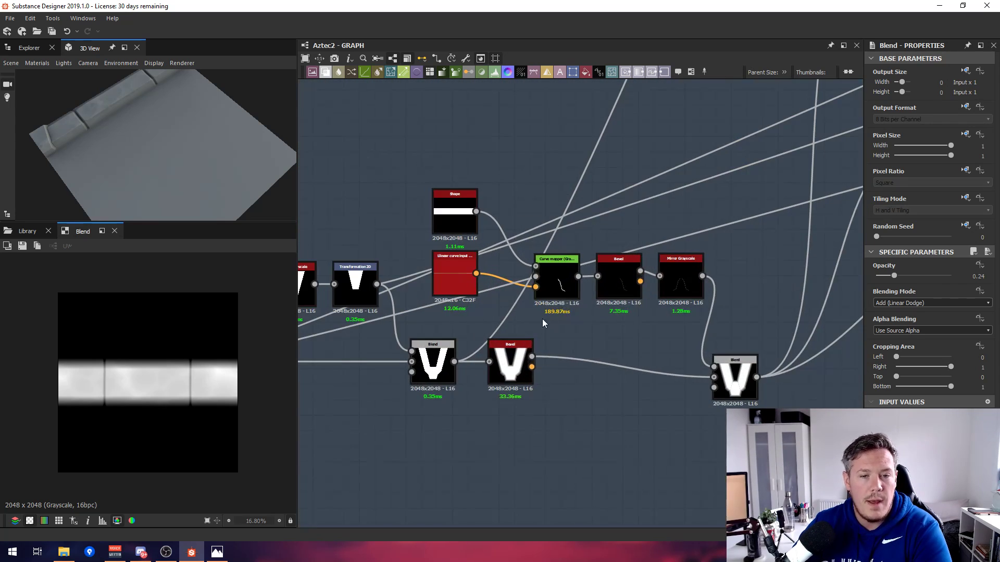
scroll(550, 313, "up", 4)
left_click(570, 215)
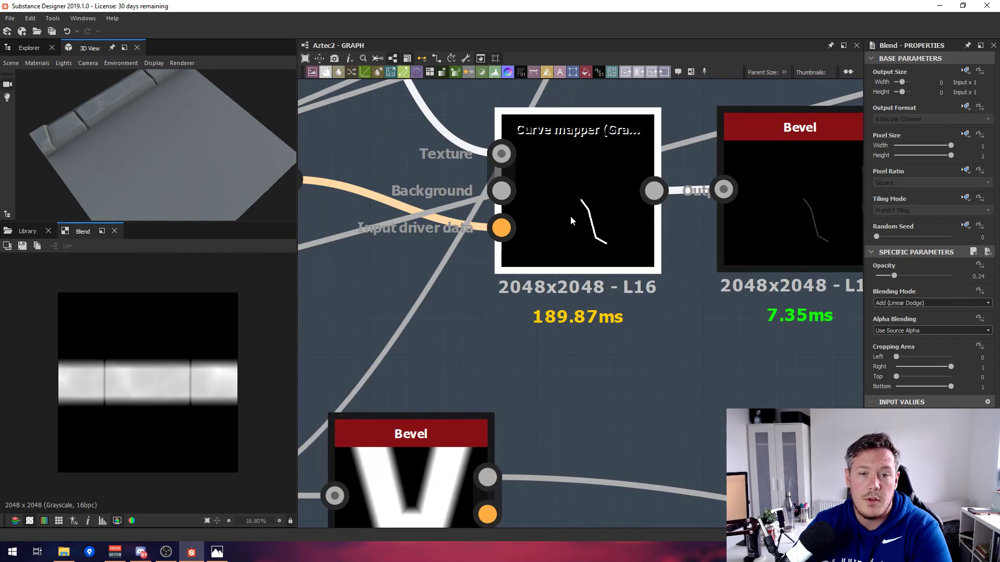
scroll(570, 216, "down", 6)
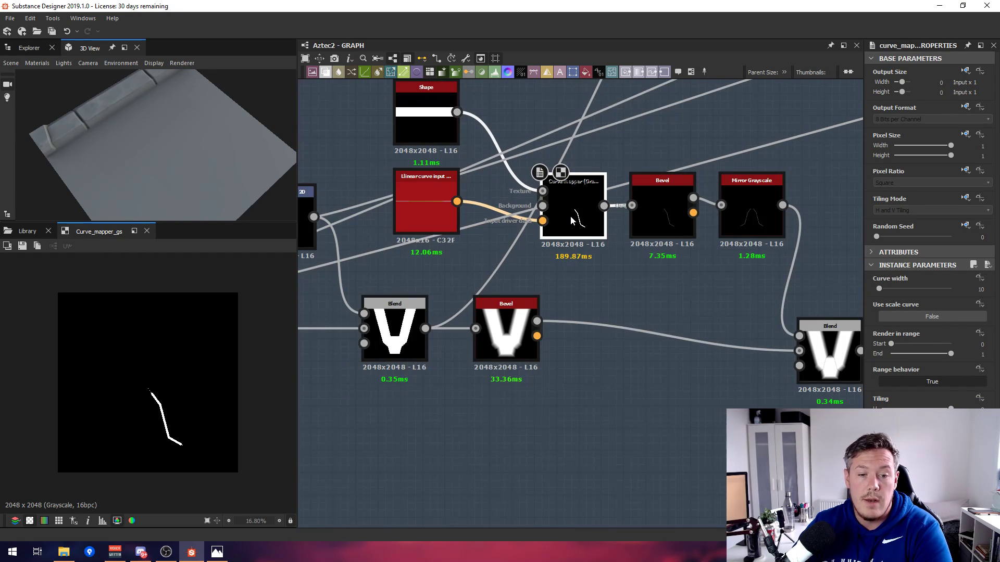
Return to the start of TopTriangle's shape chain and preview the tapered shape in the Transformation 2D before the first Blend.
middle_click_drag(482, 218, 635, 222)
scroll(635, 223, "down", 2)
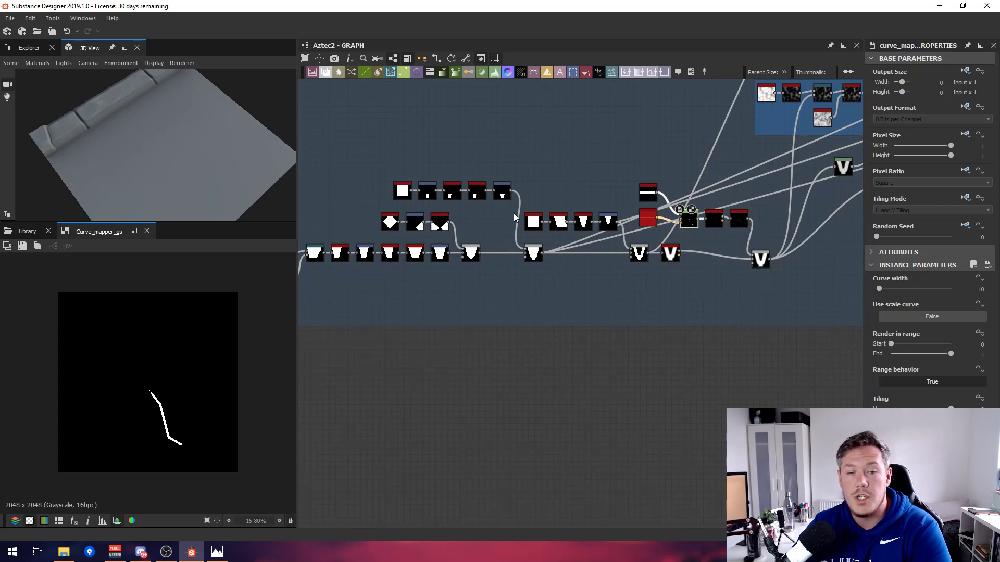
middle_click_drag(408, 208, 558, 232)
scroll(558, 233, "up", 1)
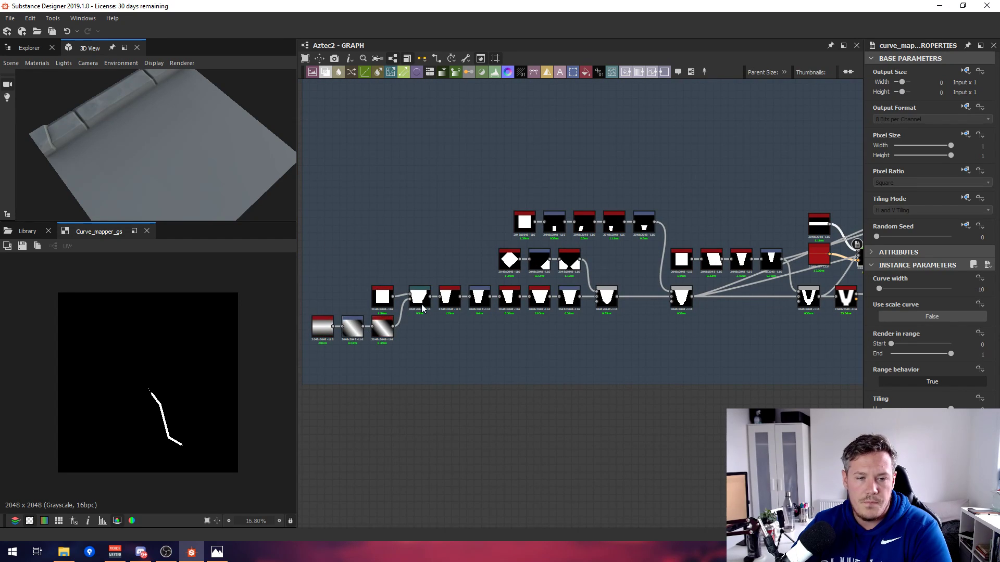
scroll(448, 298, "up", 3)
middle_click_drag(754, 305, 720, 311)
left_click(720, 312)
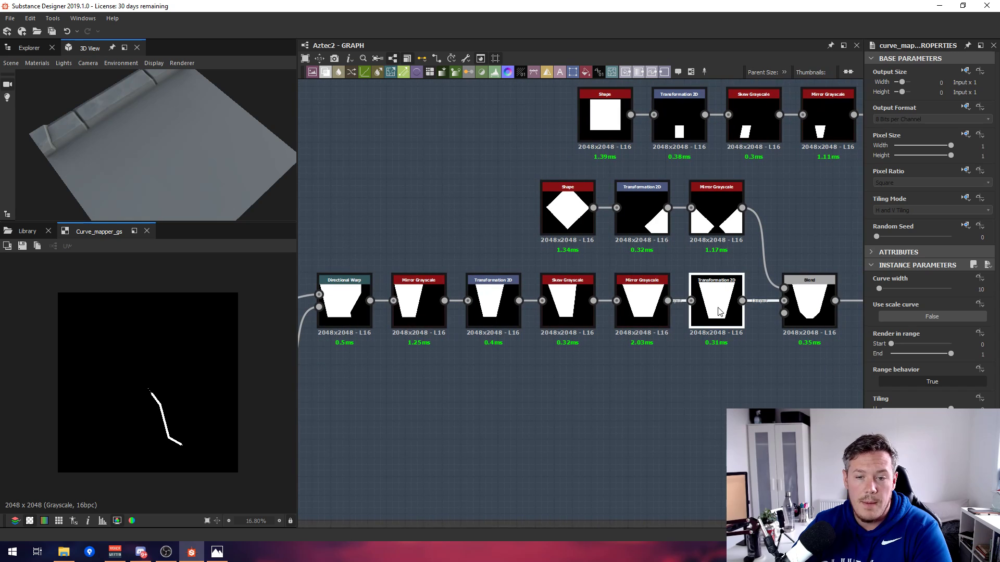
double_click(719, 312)
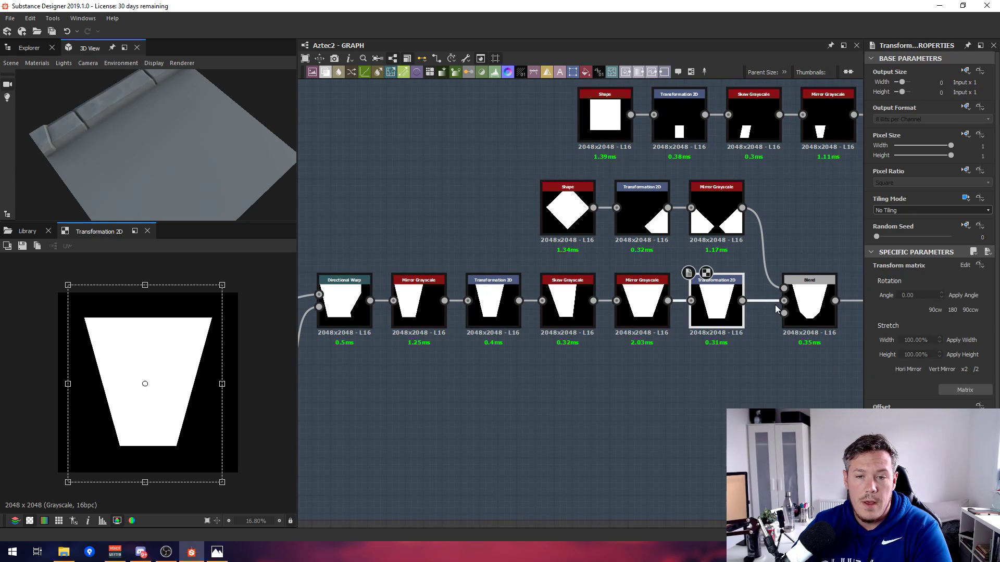
Preview the diamond branch's Mirror Grayscale and the Subtract Blend that cuts the tapered shape's lower corners.
double_click(722, 221)
middle_click_drag(847, 294, 631, 286)
scroll(632, 286, "up", 1)
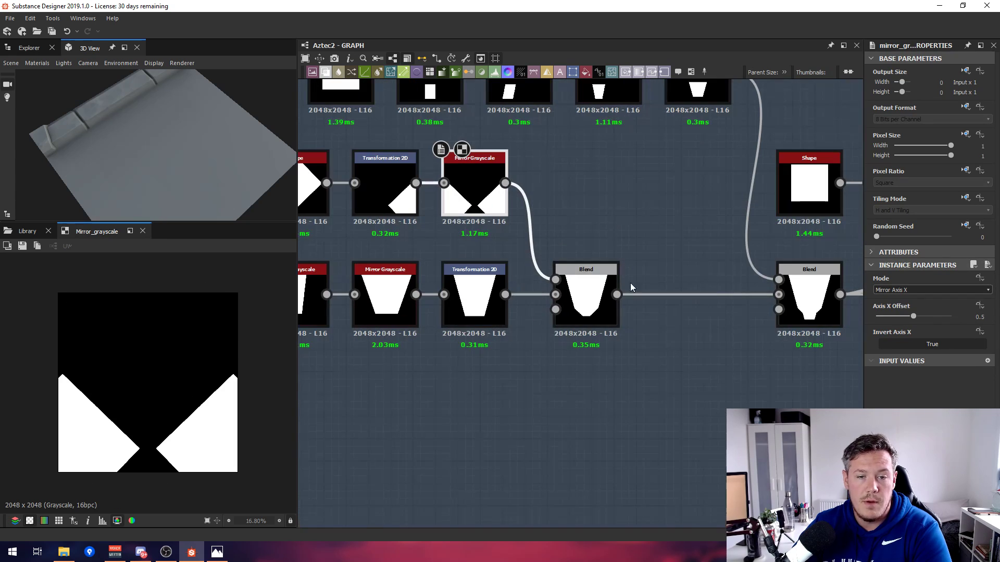
double_click(597, 303)
scroll(716, 270, "down", 3)
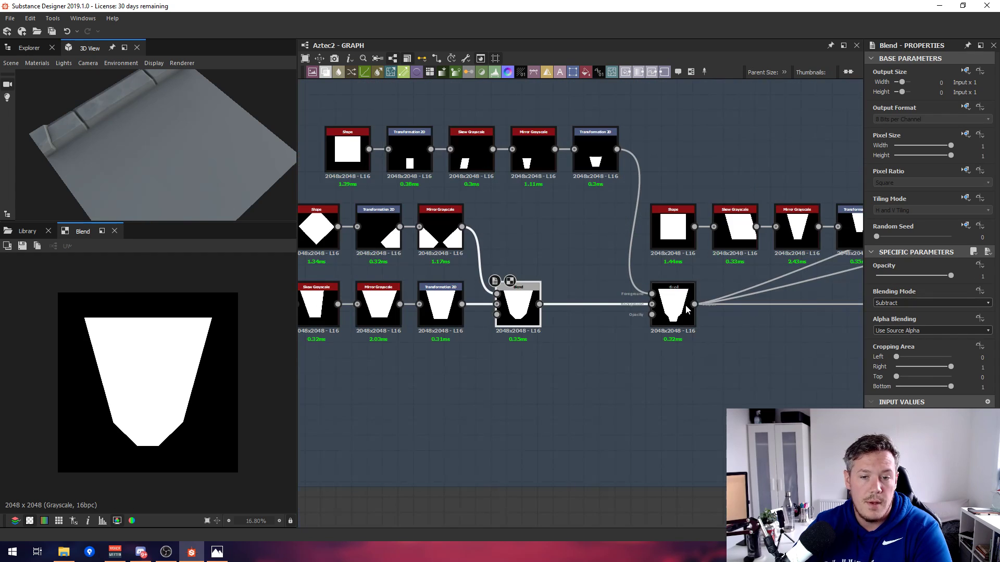
Examine the Shape, Transformation 2D, Skew and Mirror Grayscale branch and preview the Add (Linear Dodge) Blend it feeds.
scroll(484, 223, "up", 2)
middle_click_drag(484, 220, 563, 276)
scroll(563, 276, "up", 1)
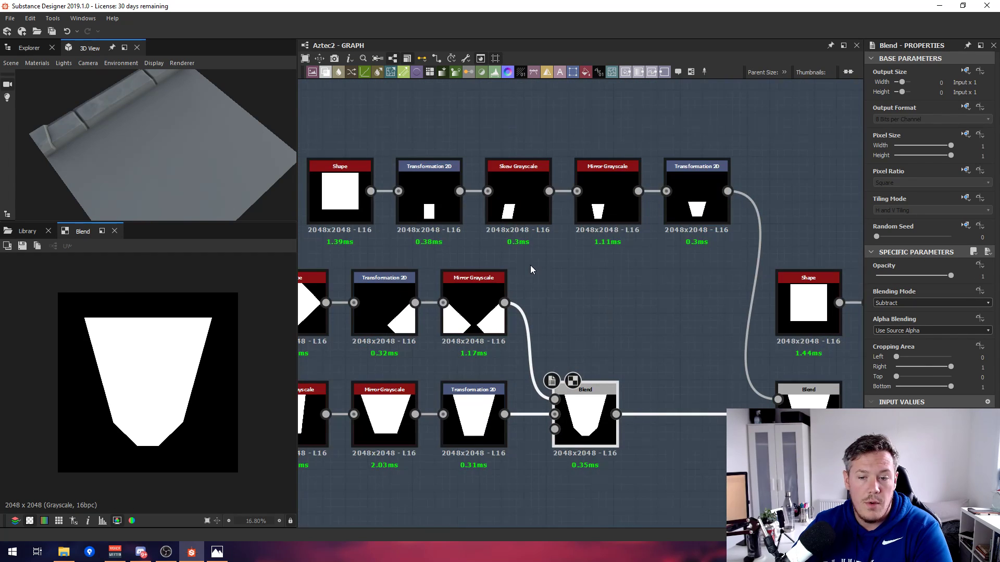
scroll(530, 265, "down", 1)
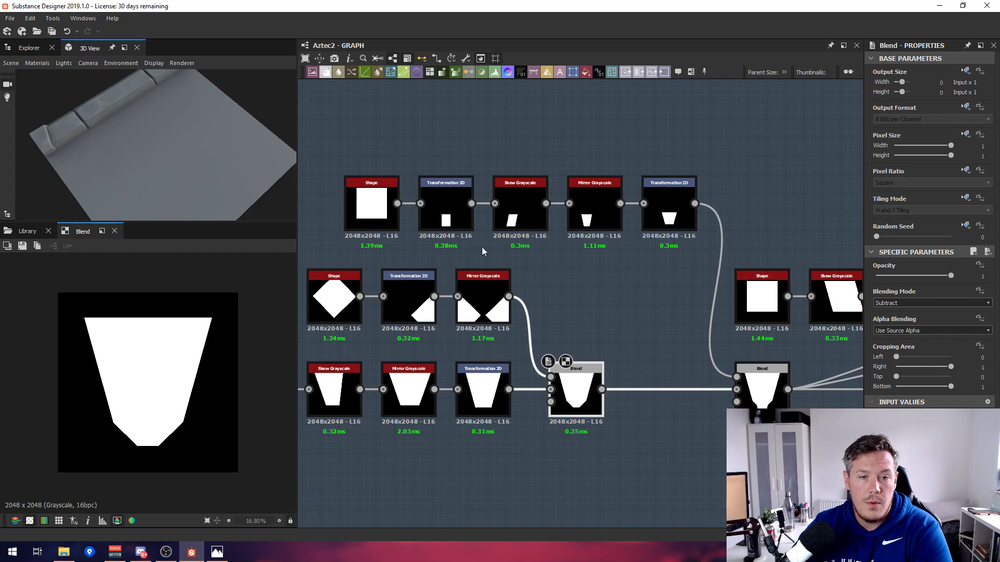
left_click(438, 215)
middle_click_drag(677, 333, 681, 306)
double_click(761, 363)
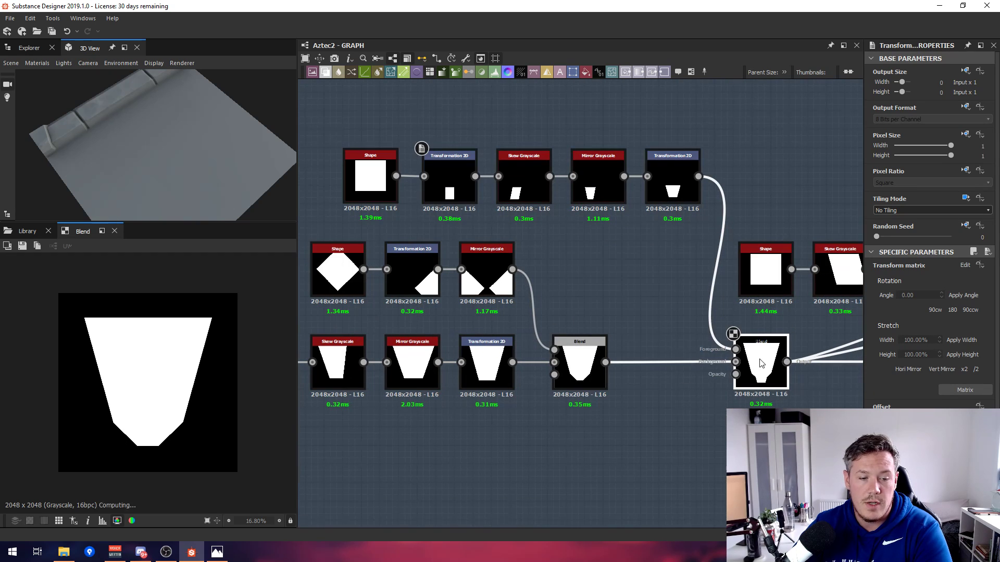
Examine the skewed and mirrored inner wedge branch and preview the Subtract Blend that cuts it from the main shape.
middle_click_drag(781, 378, 480, 348)
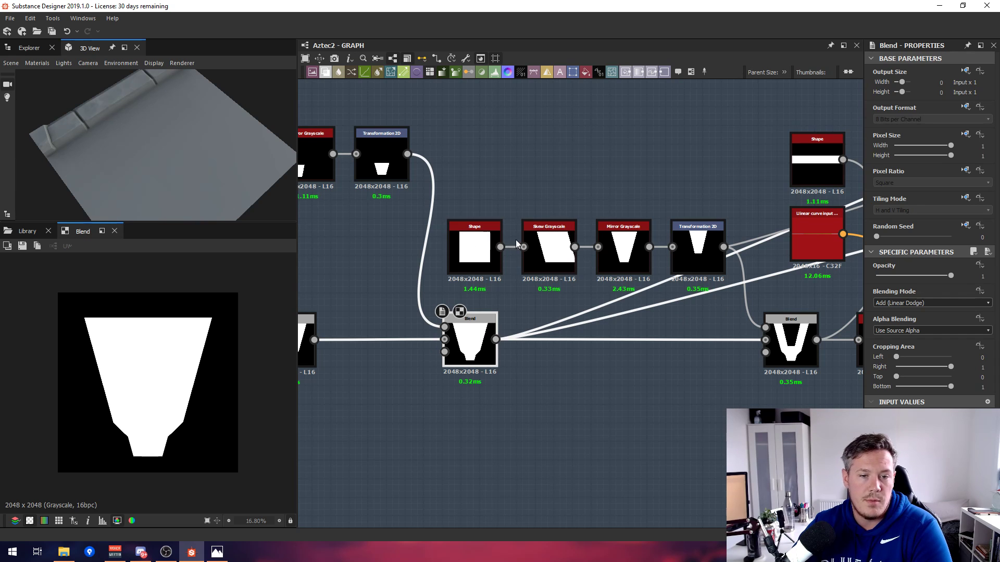
middle_click_drag(785, 305, 703, 284)
scroll(703, 284, "down", 2)
middle_click_drag(416, 271, 642, 267)
scroll(654, 278, "down", 2)
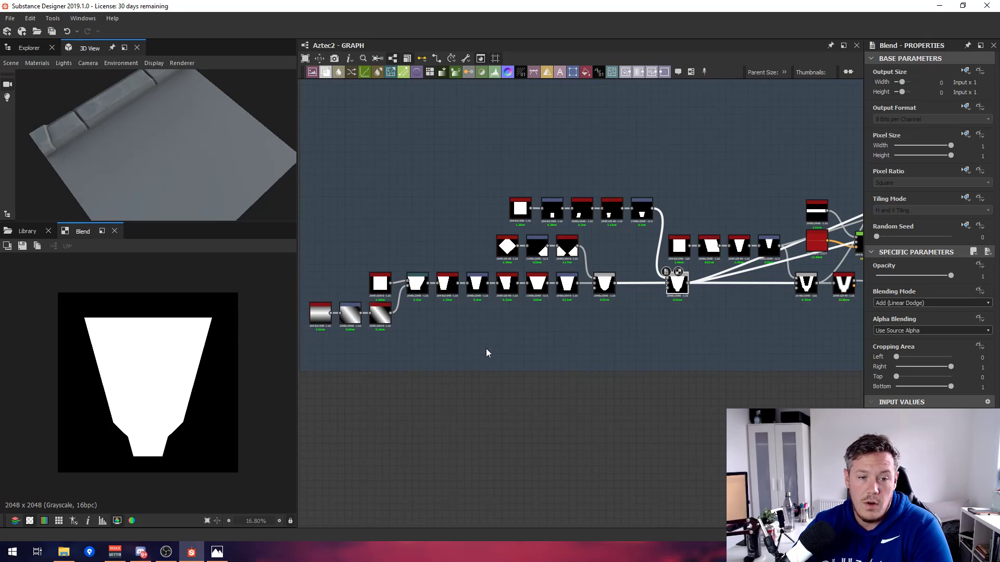
scroll(551, 292, "up", 2)
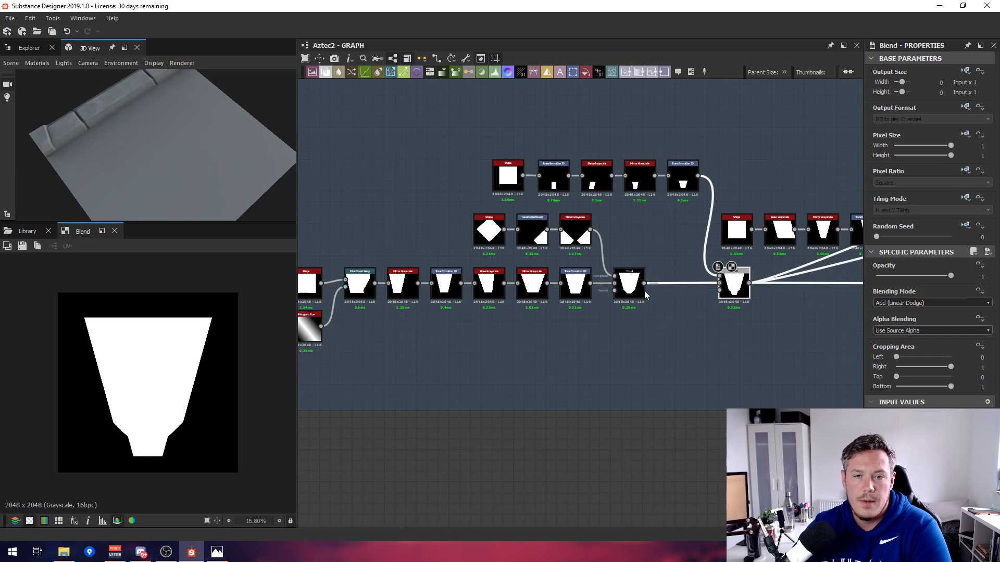
scroll(699, 293, "up", 4)
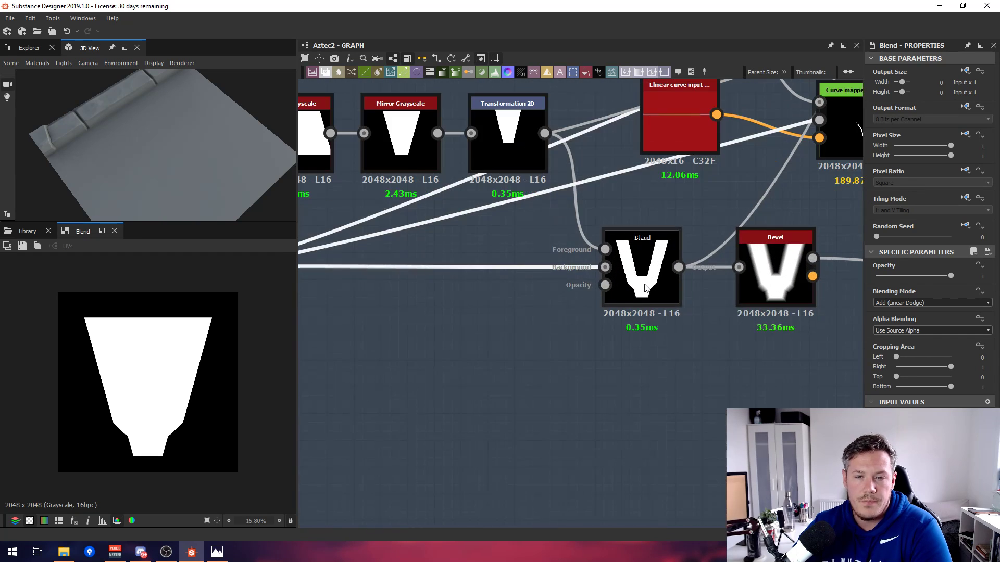
double_click(645, 288)
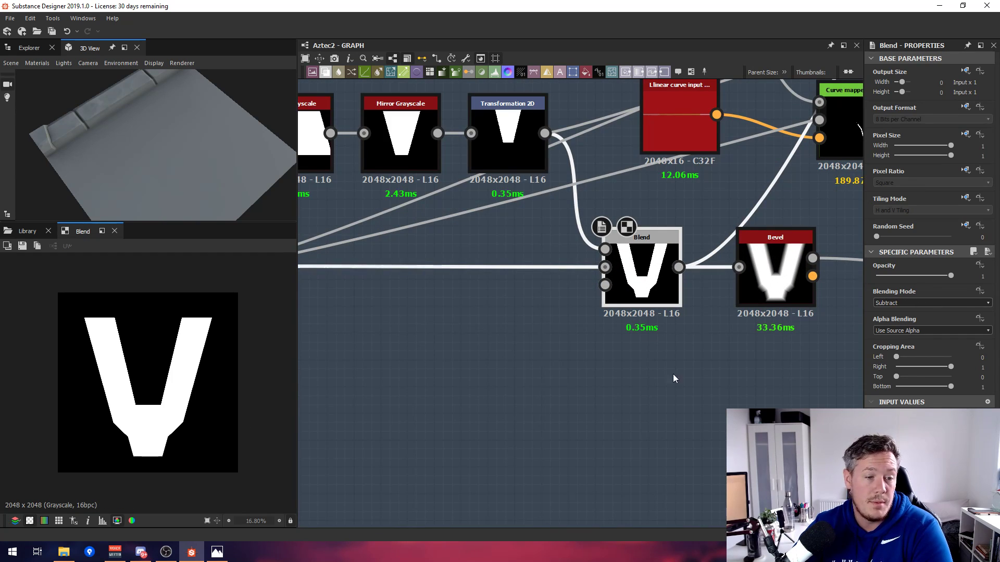
Preview the Bevel of the V shape and examine how it and the Curve mapper branch lead into the following Blend.
double_click(782, 286)
scroll(833, 175, "up", 2)
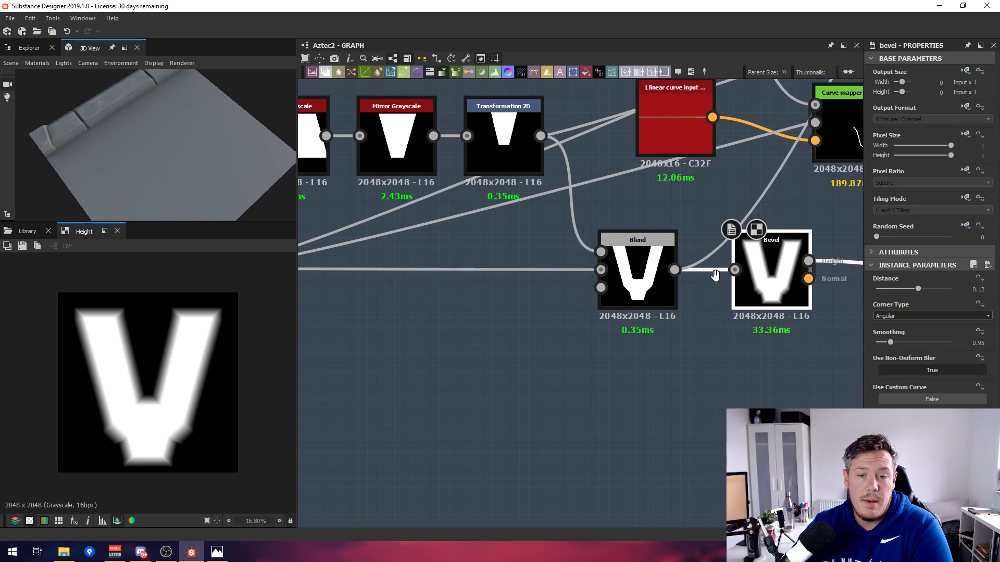
middle_click_drag(839, 171, 652, 260)
scroll(661, 218, "down", 1)
middle_click_drag(712, 221, 588, 243)
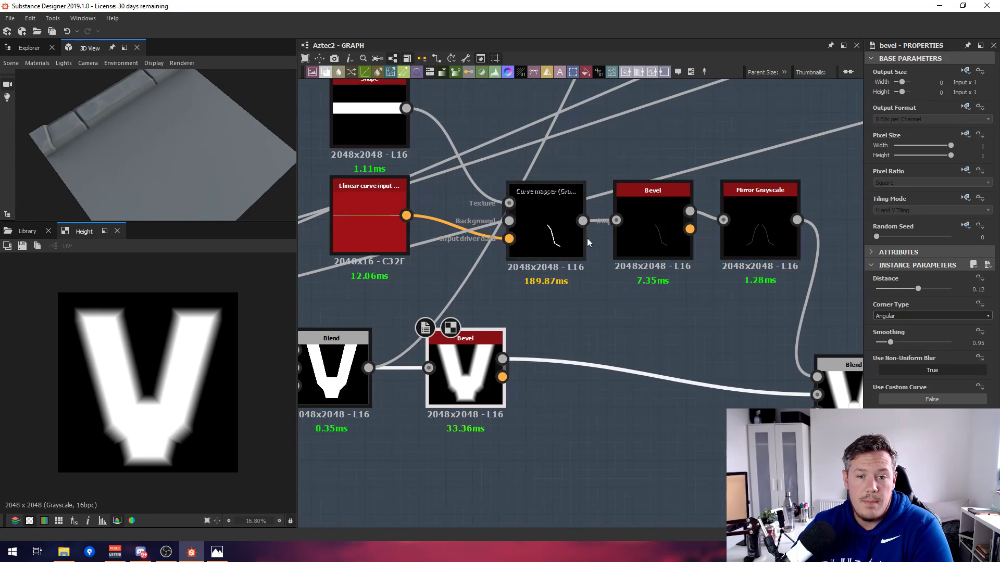
scroll(545, 241, "up", 2)
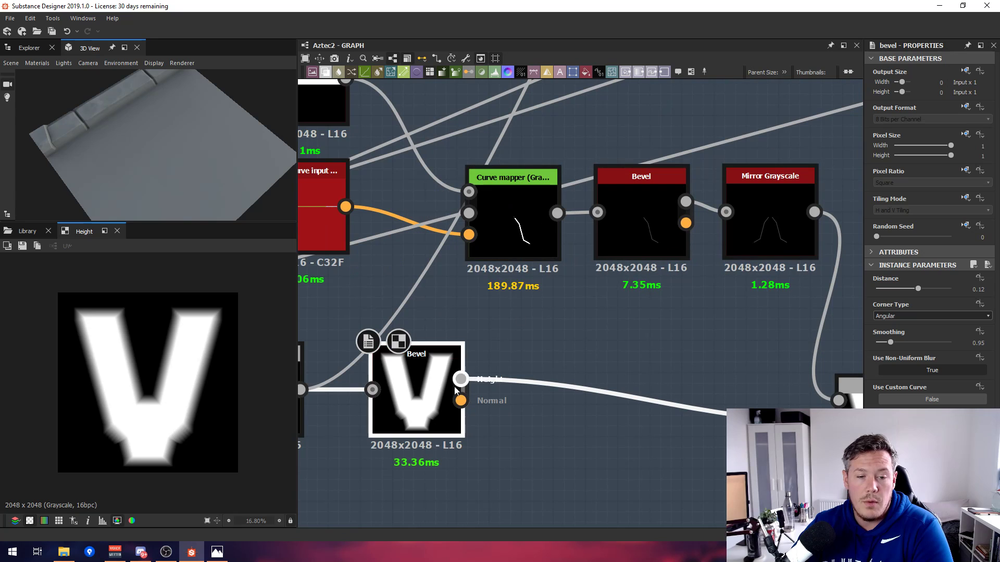
scroll(406, 404, "up", 3)
middle_click_drag(421, 411, 530, 368)
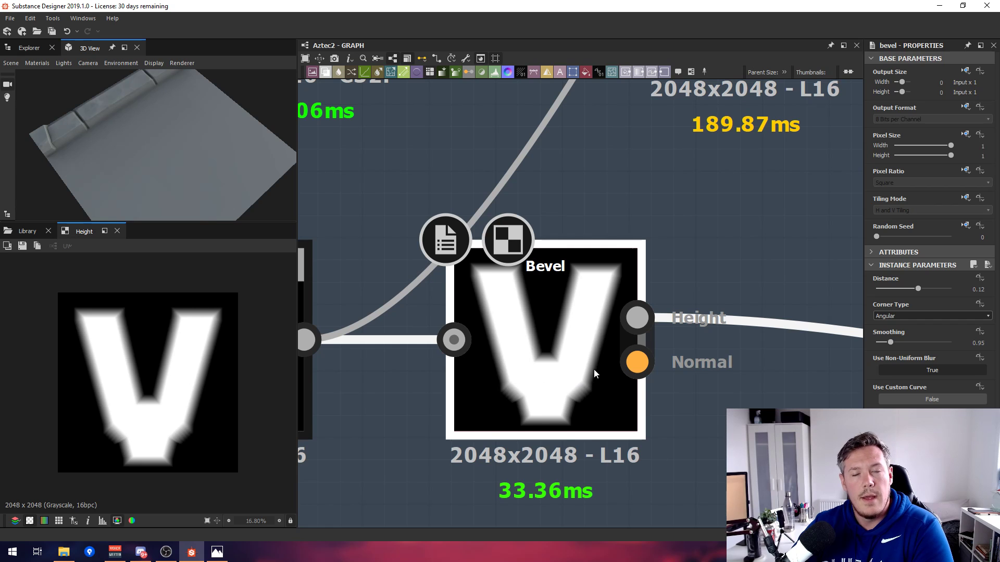
scroll(624, 318, "down", 3)
Preview the Curve mapper along with the Shape and Linear curve input nodes that feed it.
double_click(657, 192)
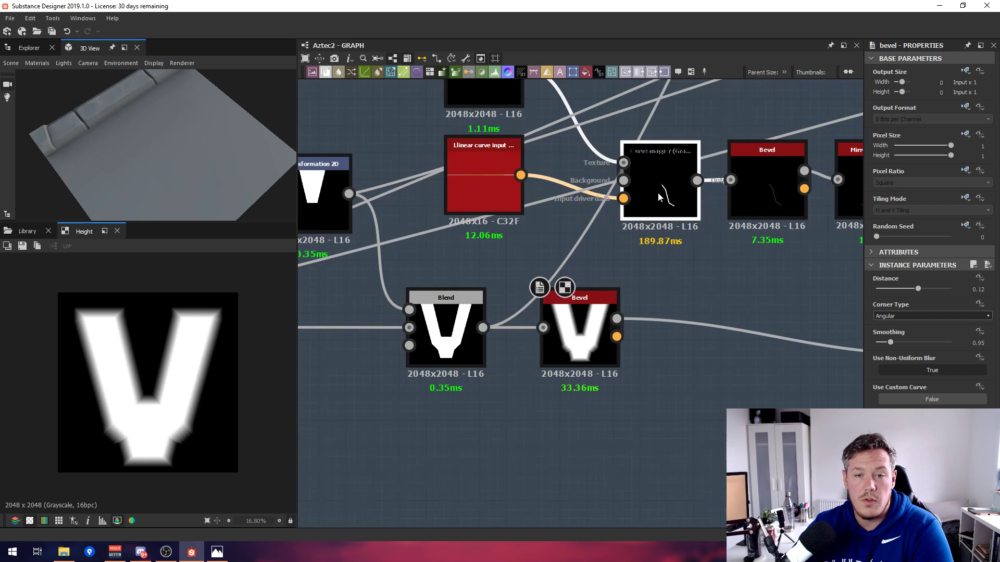
middle_click_drag(491, 87, 530, 182)
scroll(530, 182, "up", 1)
left_click(526, 167)
double_click(526, 168)
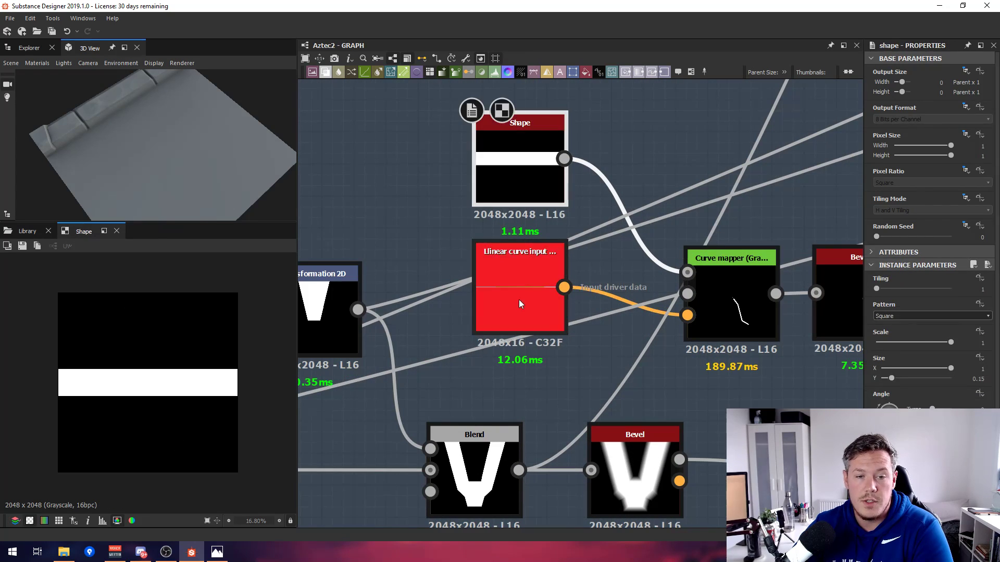
double_click(512, 299)
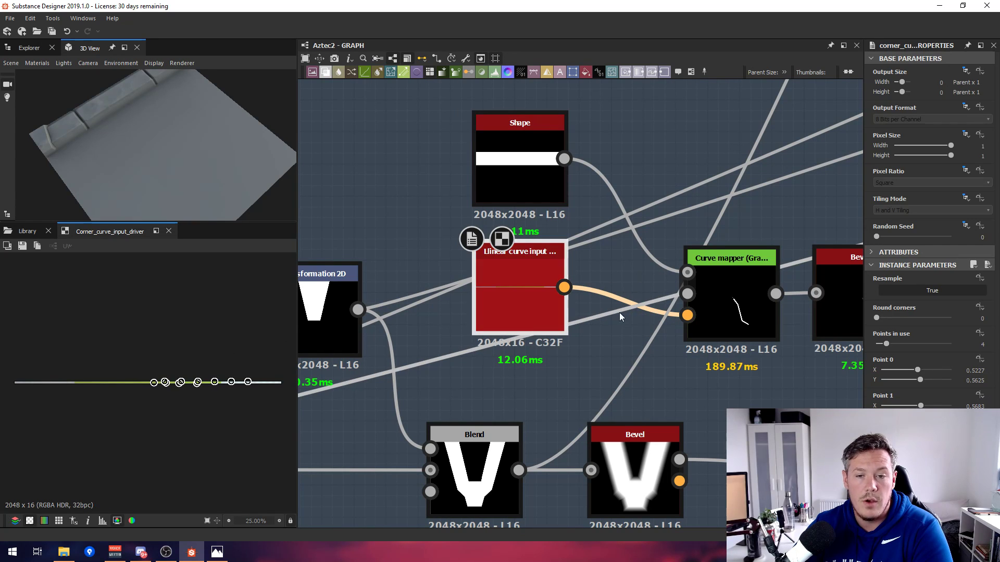
double_click(725, 287)
Try moving the Linear curve input's Point 0 to about X 0.3684, Y 0.3809 over the Curve mapper preview, and undo it.
left_click(539, 284)
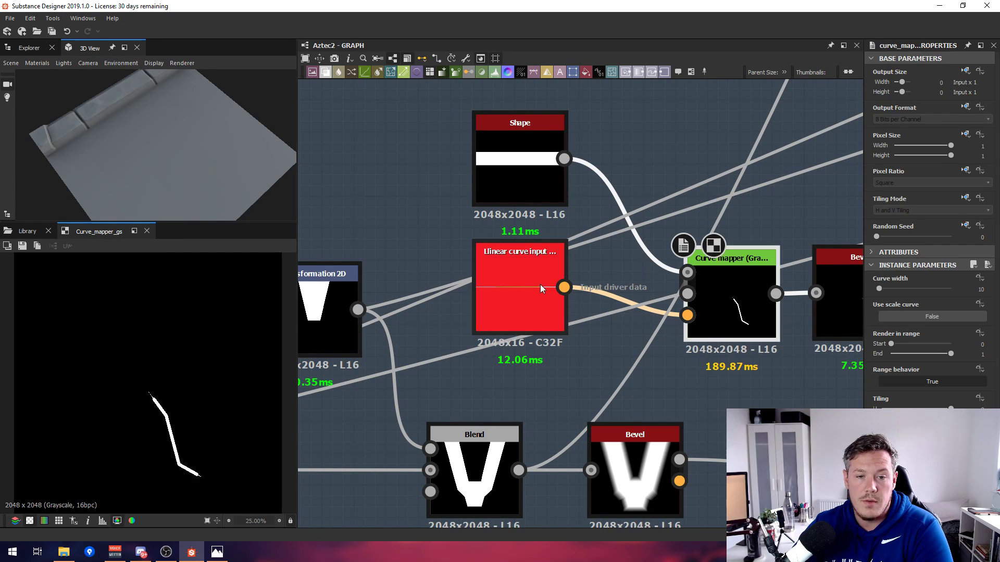
left_click_drag(154, 400, 110, 352)
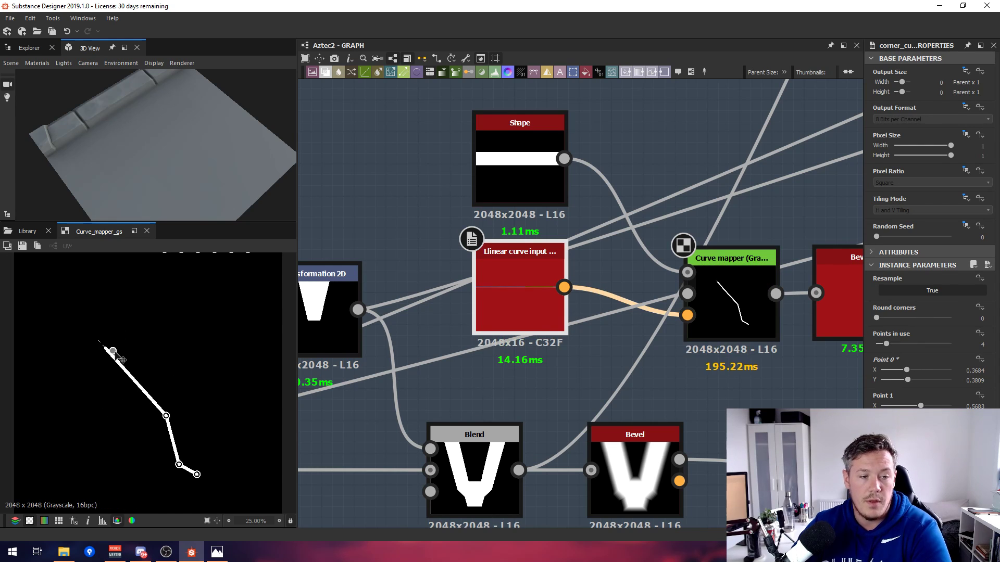
key("ctrl+z")
Preview the Bevel applied to the Curve mapper's line.
scroll(450, 353, "down", 3)
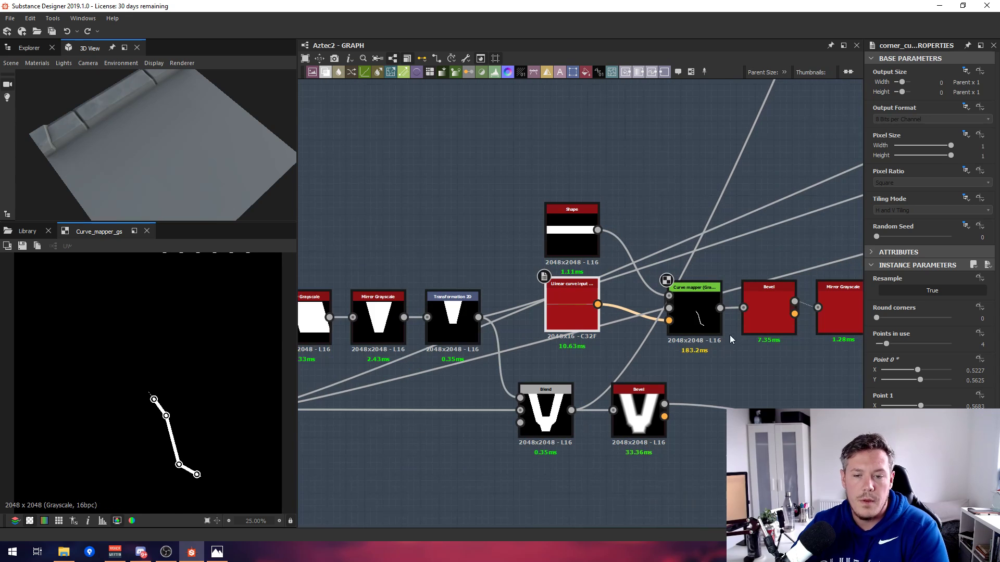
middle_click_drag(729, 336, 629, 335)
left_click(699, 274)
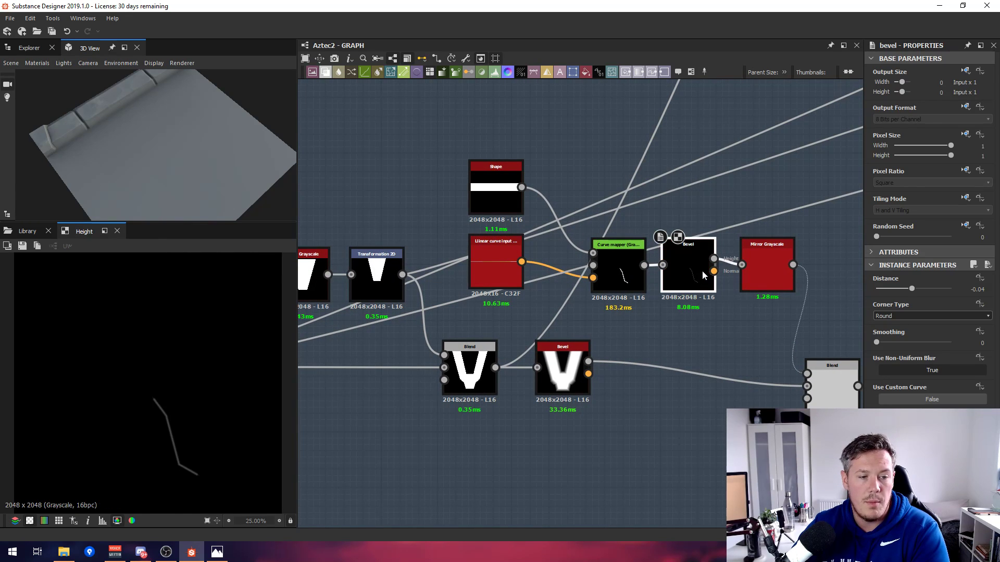
Preview the Mirror Grayscale of the curved line and the Blend that subtracts it from the bevelled V shape.
double_click(779, 277)
middle_click_drag(834, 398, 770, 335)
double_click(780, 338)
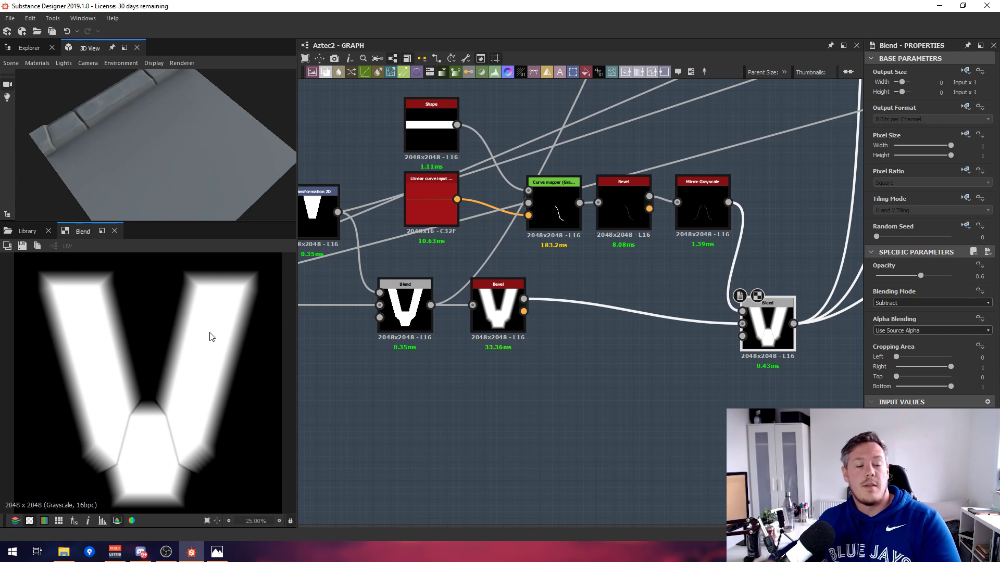
scroll(538, 314, "down", 4)
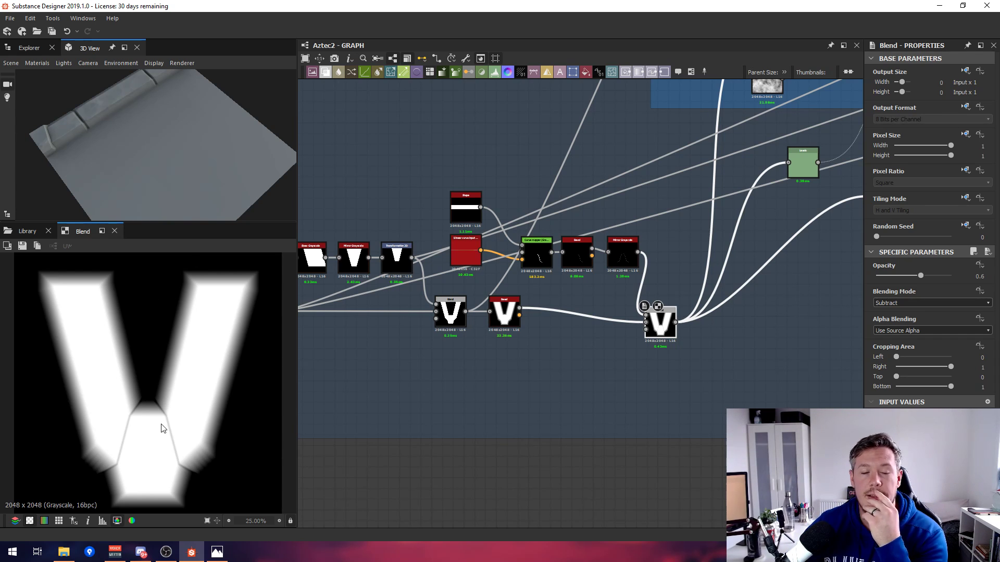
Preview the SurfaceEdges chain from Cells 1 through Invert Grayscale to the Directional Warp driven by the V shape.
middle_click_drag(787, 263, 674, 291)
scroll(671, 291, "down", 2)
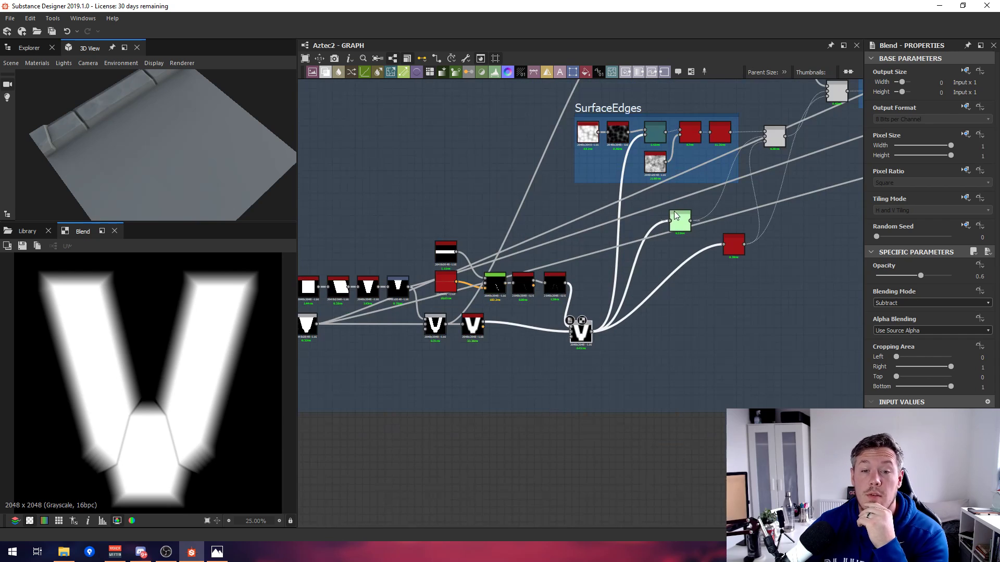
middle_click_drag(660, 189, 616, 230)
scroll(595, 198, "up", 6)
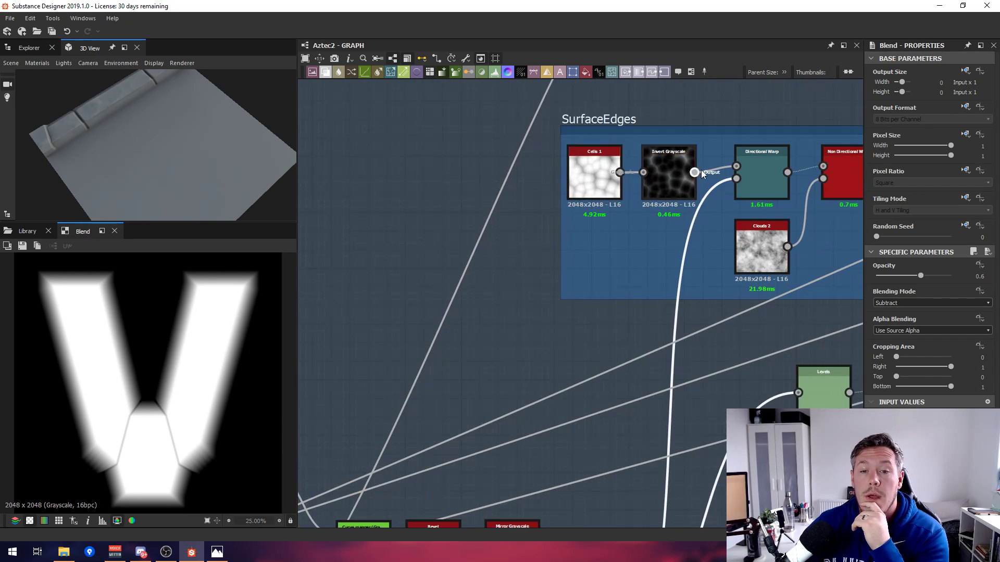
double_click(434, 170)
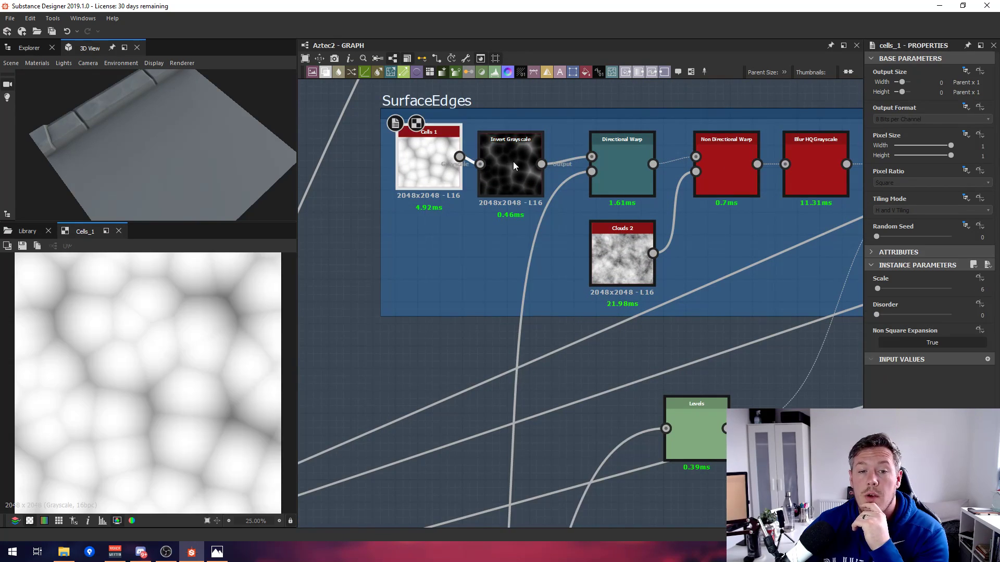
double_click(513, 162)
double_click(633, 162)
Preview the Add (Linear Dodge) Blend that combines the SurfaceEdges detail with the V shape.
scroll(731, 202, "down", 4)
middle_click_drag(846, 191, 716, 193)
scroll(717, 193, "up", 1)
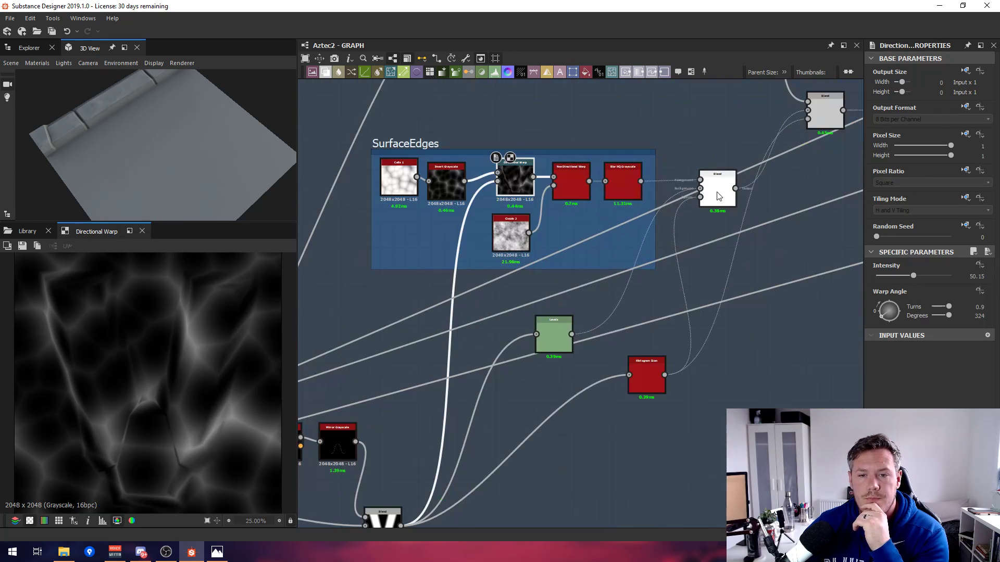
double_click(718, 193)
scroll(651, 141, "down", 3)
middle_click_drag(650, 141, 609, 213)
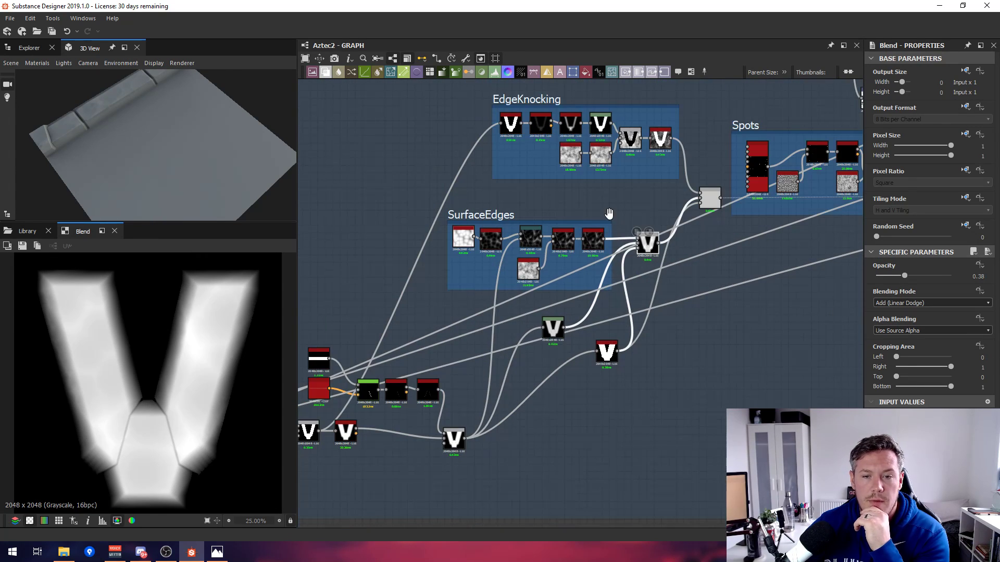
Move the 3D preview node from above TopTriangle into the group and connect the SurfaceEdges Blend output to it.
scroll(746, 206, "down", 2)
middle_click_drag(746, 206, 640, 284)
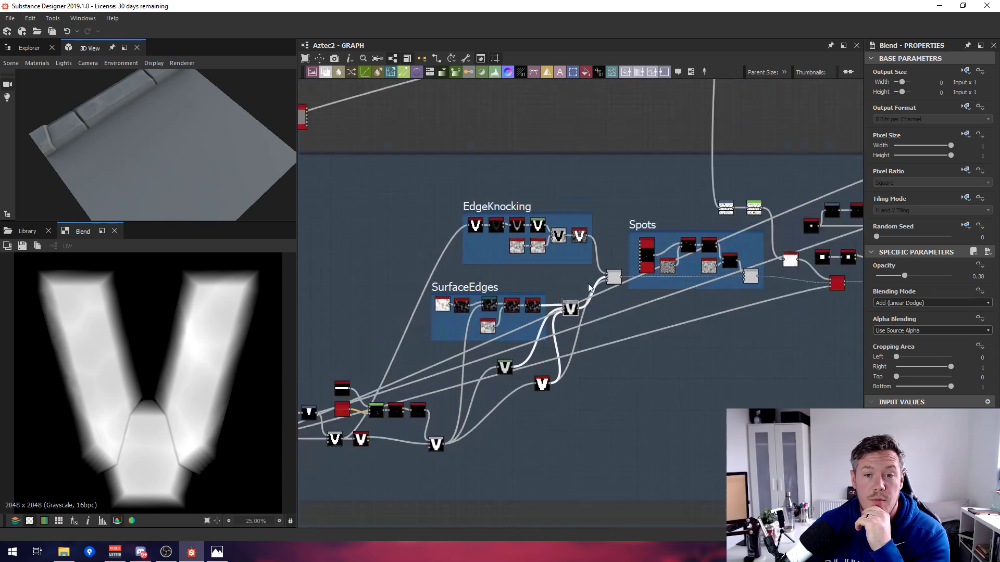
scroll(628, 292, "down", 2)
scroll(428, 195, "down", 3)
middle_click_drag(428, 194, 545, 207)
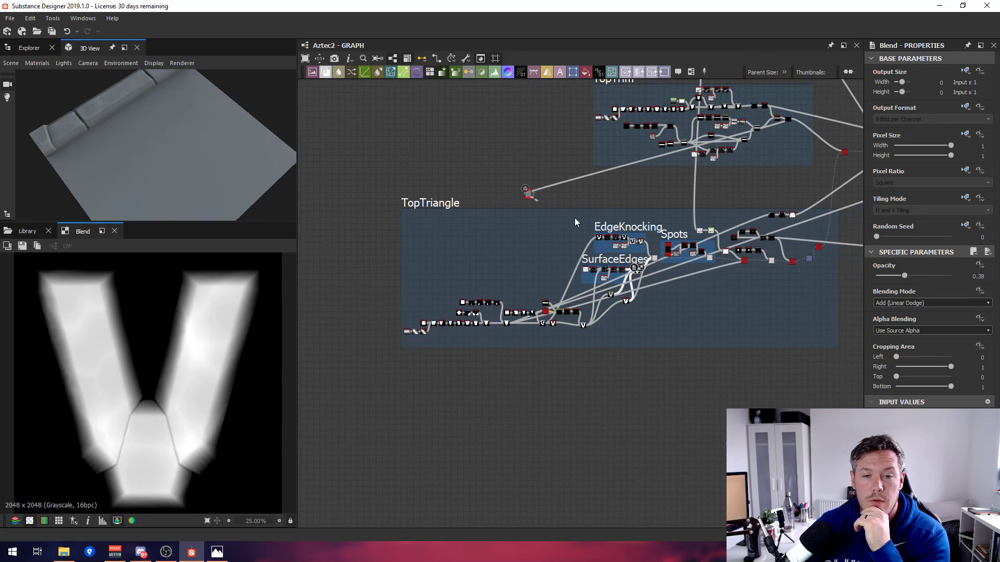
left_click_drag(530, 196, 663, 288)
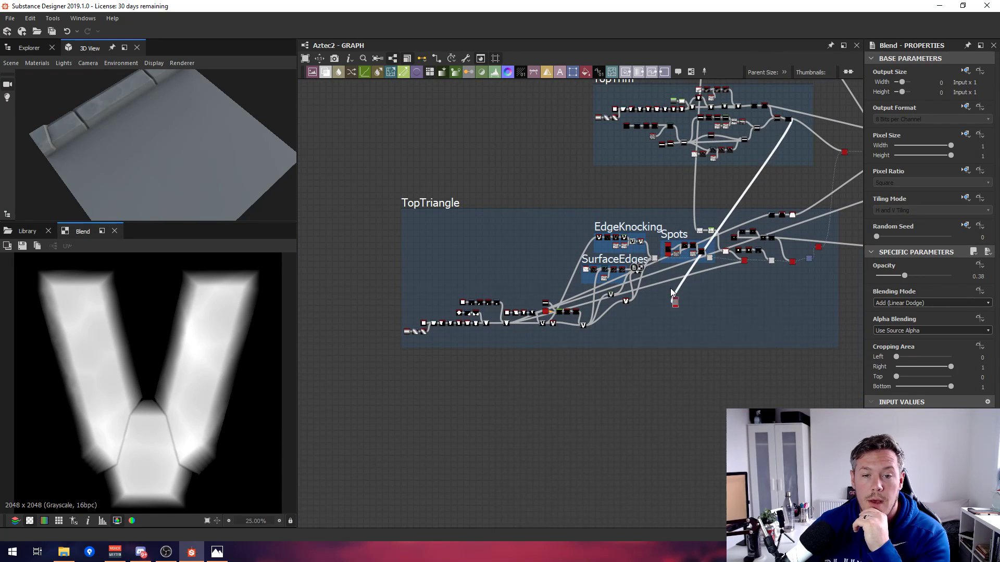
scroll(669, 286, "up", 5)
left_click_drag(571, 283, 711, 417)
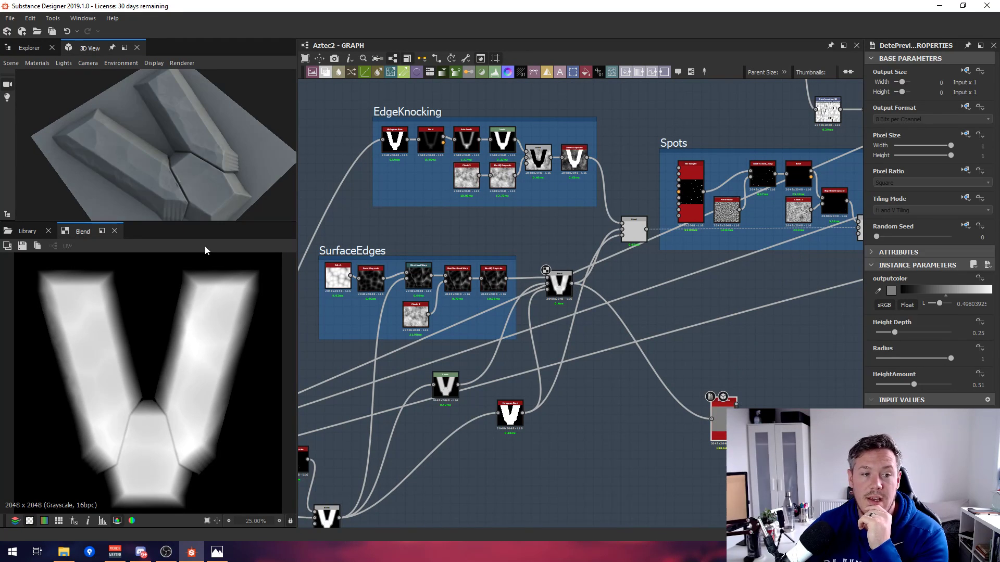
Feed the Blend that merges EdgeKnocking with SurfaceEdges into the preview node and inspect the V shape in 3D from low angles.
left_click_drag(229, 172, 240, 118)
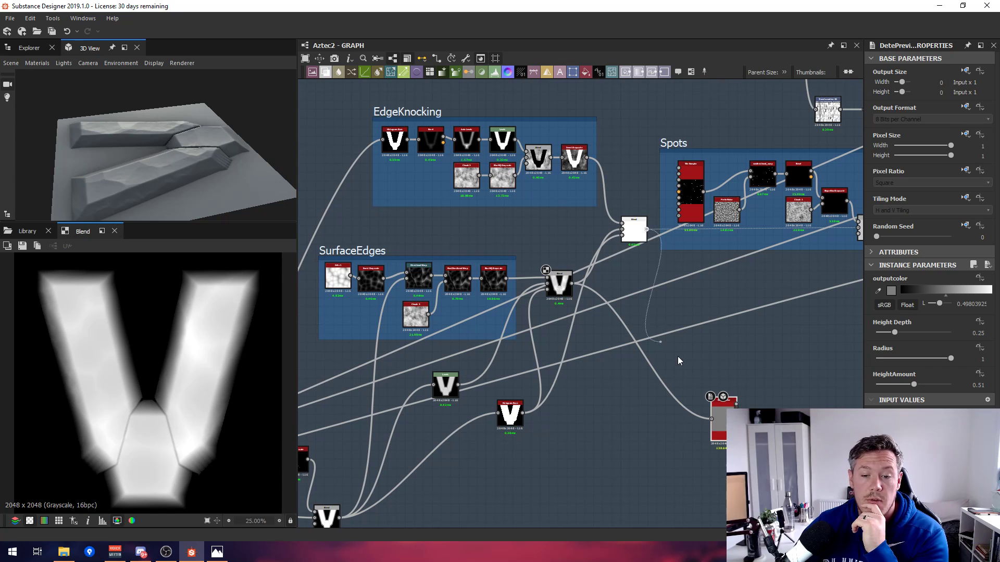
left_click_drag(717, 417, 714, 418)
left_click_drag(217, 210, 96, 171)
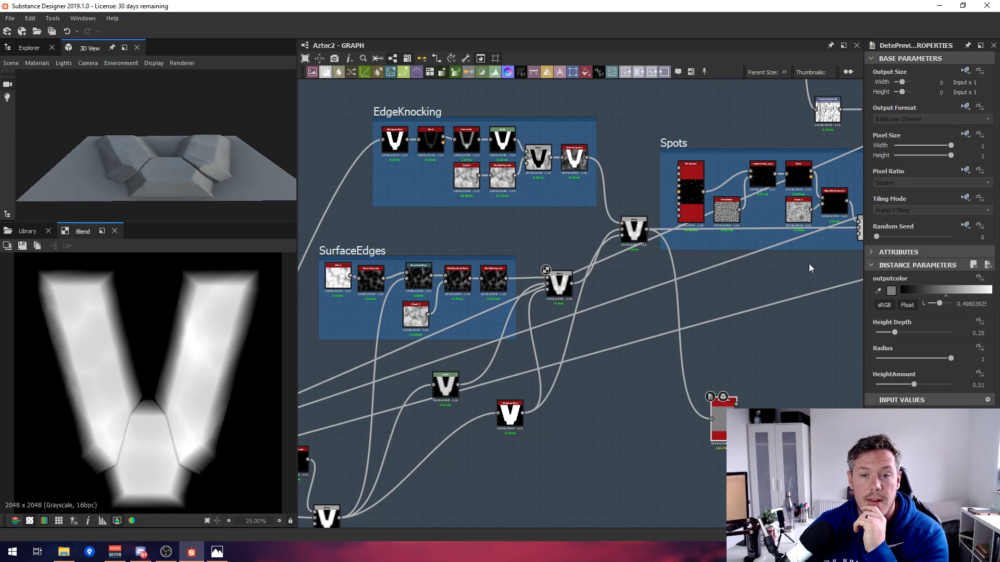
Shift the preview node along the graph to below the Spots group's final Blend while examining the Spots nodes.
middle_click_drag(809, 268, 696, 287)
left_click_drag(602, 423, 691, 387)
scroll(640, 233, "up", 4)
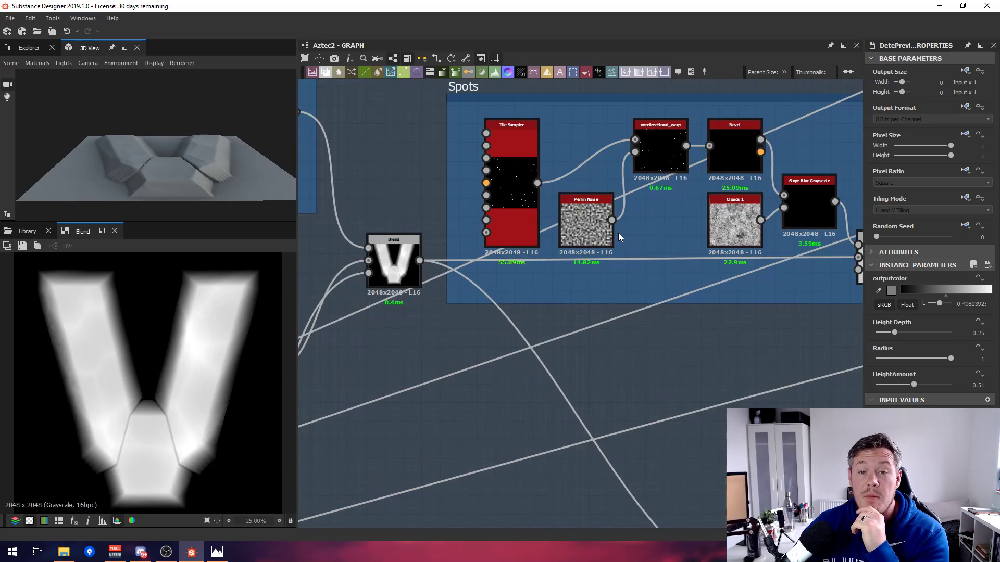
middle_click_drag(659, 234, 568, 252)
scroll(493, 243, "down", 2)
scroll(645, 227, "up", 2)
scroll(529, 374, "down", 4)
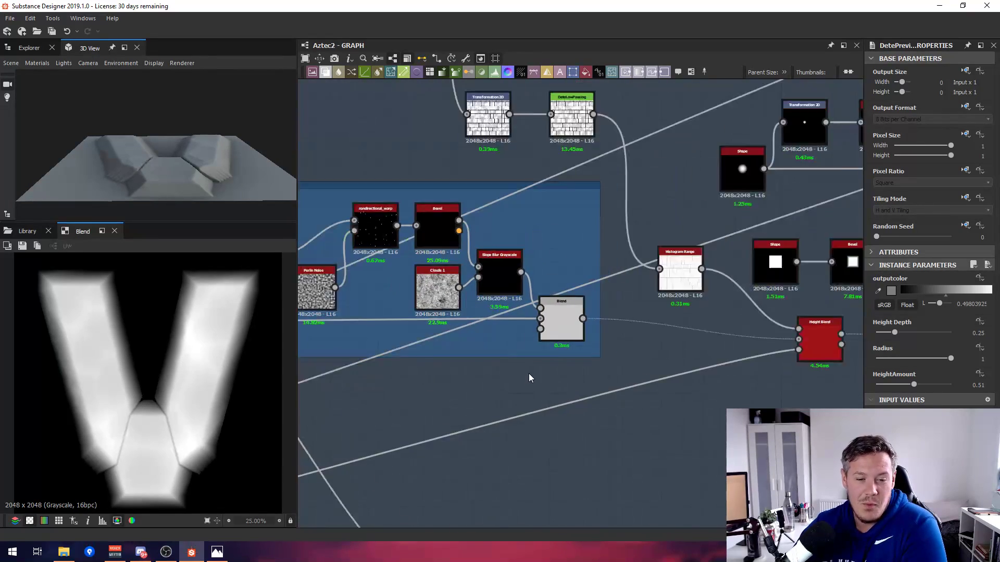
left_click_drag(496, 487, 583, 422)
Preview the Transformation 2D of the brick pattern that feeds DeteLowPassing above the Spots group.
scroll(503, 223, "up", 5)
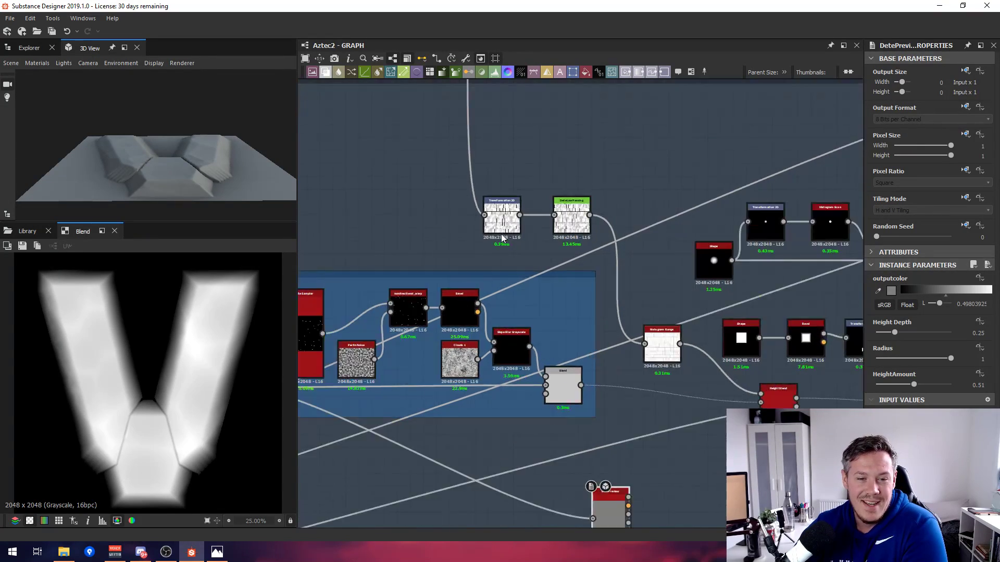
left_click(495, 200)
double_click(495, 200)
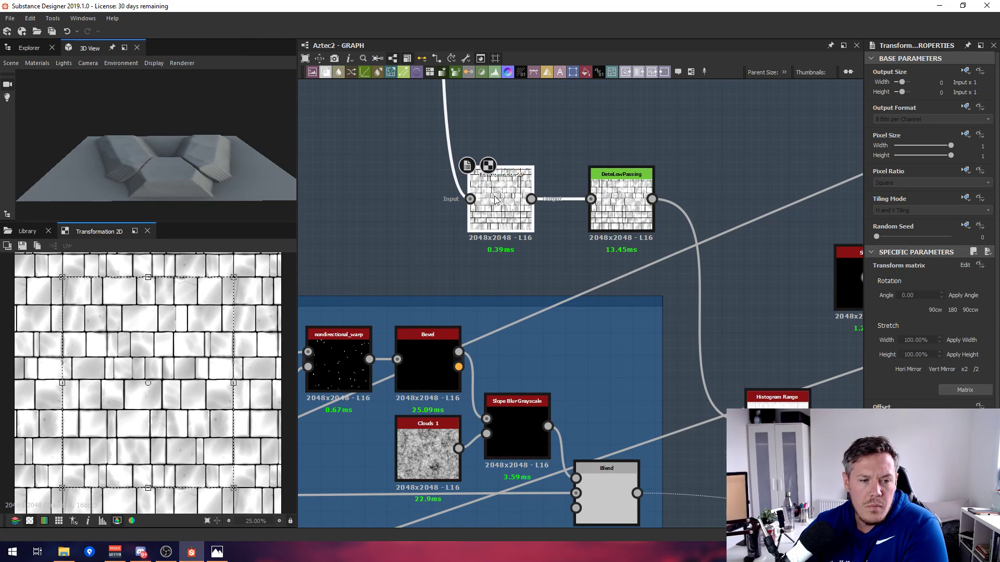
Move the DetePreview node below the Height Blend that follows the Spots group, and view that Height Blend's output.
scroll(507, 196, "down", 1)
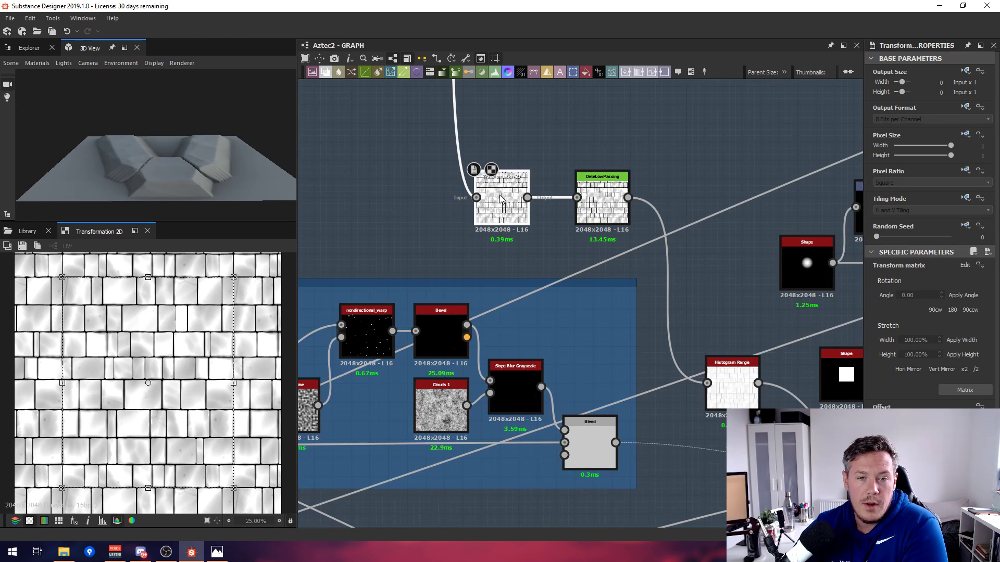
middle_click_drag(718, 314, 631, 209)
scroll(631, 210, "down", 2)
left_click_drag(596, 421, 674, 420)
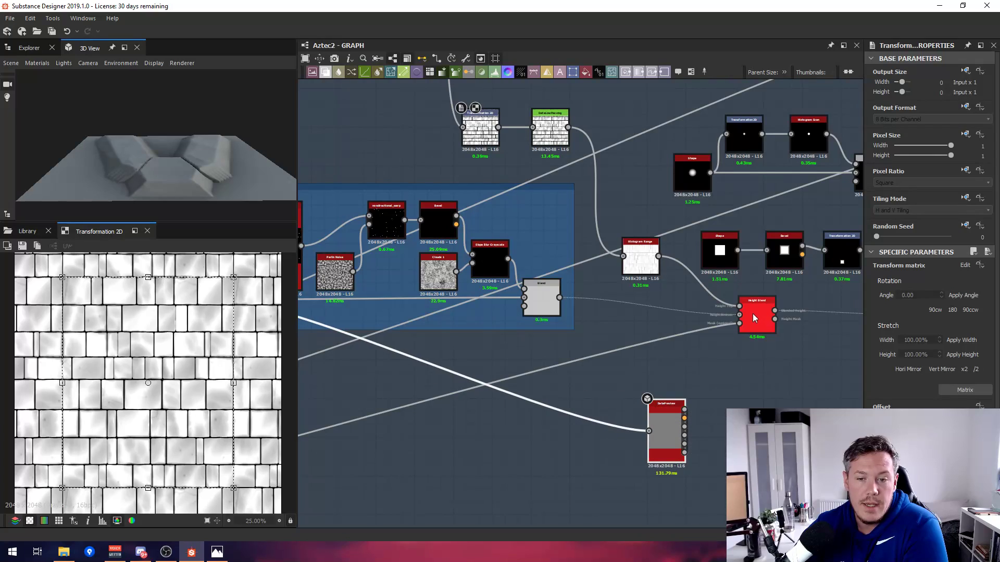
double_click(753, 318)
scroll(484, 127, "up", 4)
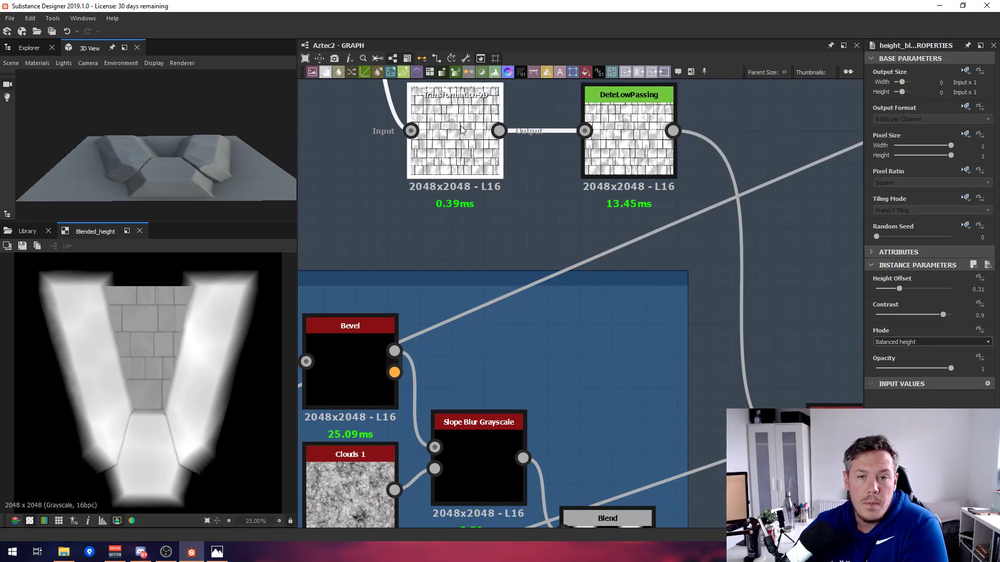
Compare the brick pattern output of the Transformation 2D node with that of the DeteLowPassing node at close range.
double_click(462, 130)
double_click(630, 127)
scroll(632, 121, "down", 3)
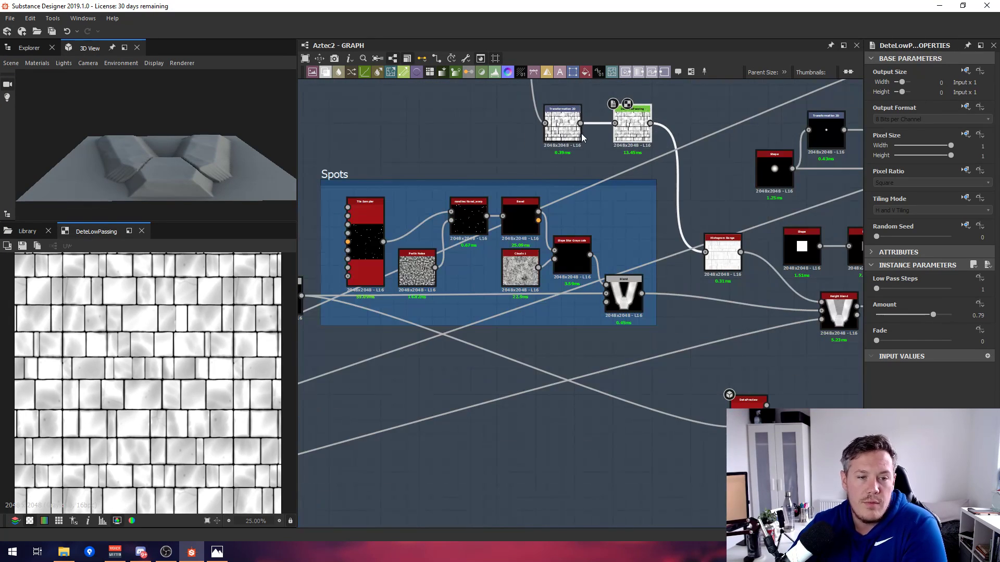
double_click(565, 127)
scroll(158, 334, "up", 4)
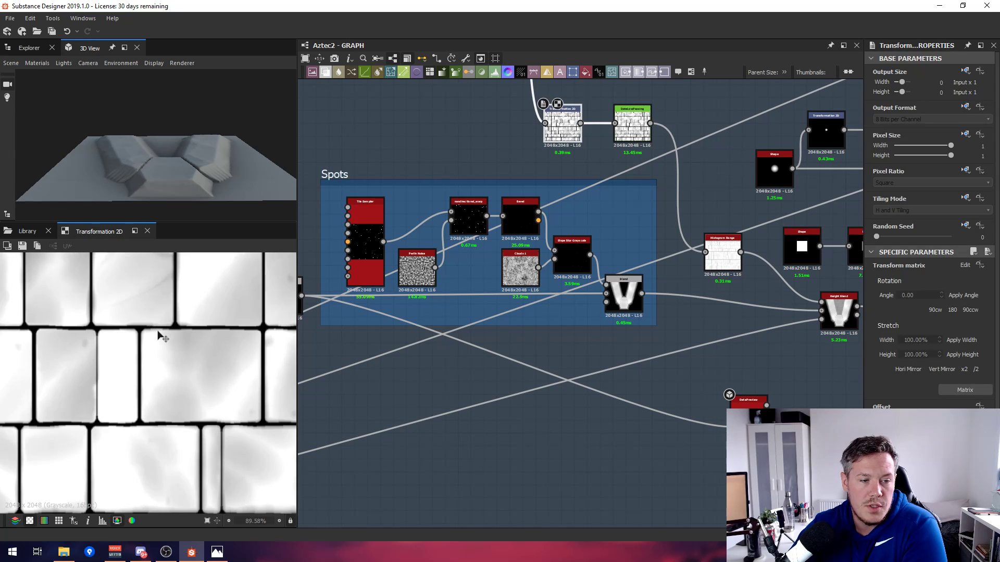
scroll(160, 335, "up", 3)
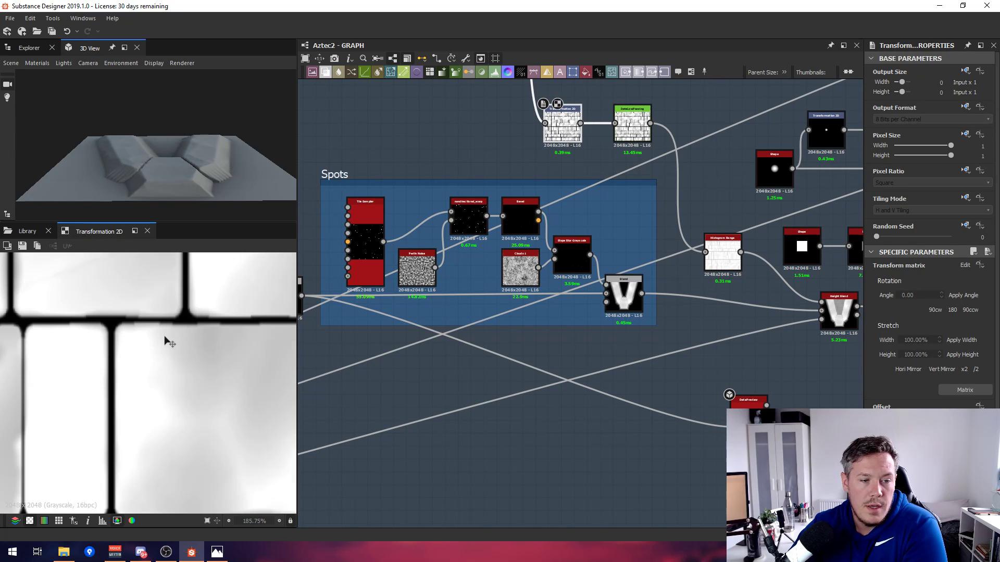
double_click(640, 135)
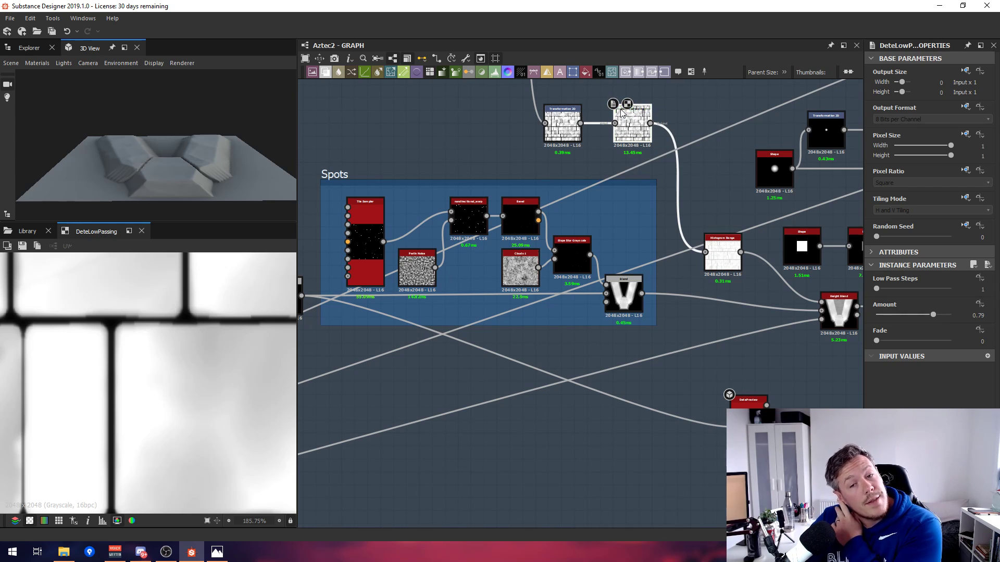
Connect the output of the Blend in the Spots group to the DetePreview node and inspect the shape in 3D.
middle_click_drag(674, 333, 655, 328)
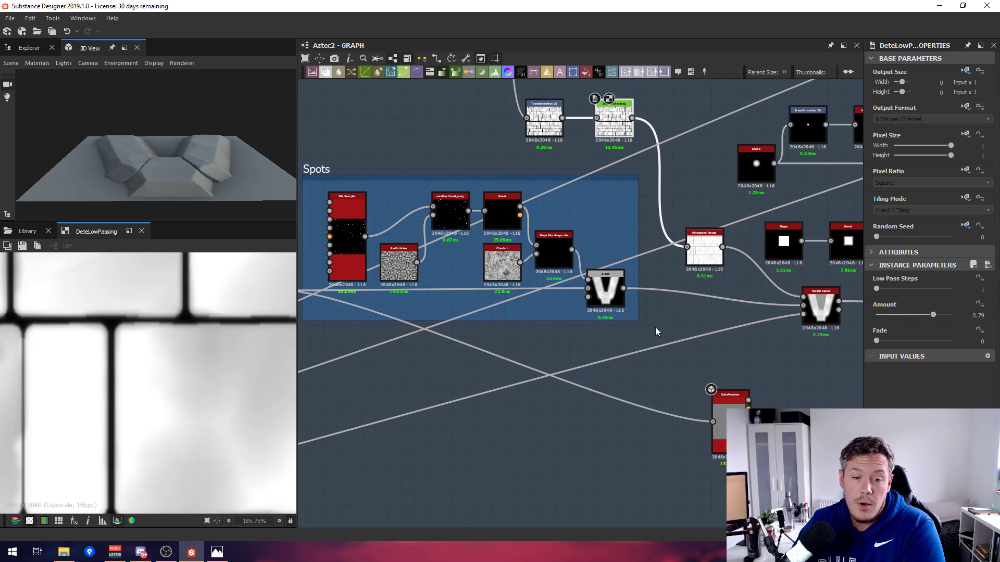
left_click_drag(626, 290, 713, 421)
mouse_move(211, 200)
left_mouse_down()
mouse_move(212, 189)
mouse_move(194, 216)
mouse_move(346, 158)
mouse_move(308, 187)
mouse_move(320, 176)
mouse_move(191, 183)
mouse_move(218, 187)
left_mouse_up()
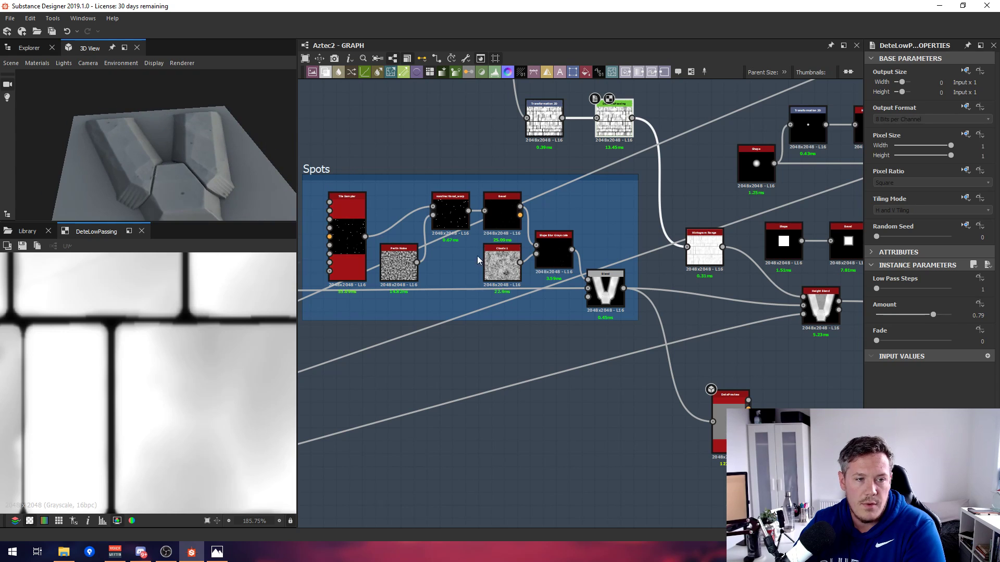
View the Histogram Range output, and connect the Height Blend's blended height to the DetePreview node to inspect it in 3D.
middle_click_drag(698, 314, 575, 345)
left_click_drag(608, 458, 685, 445)
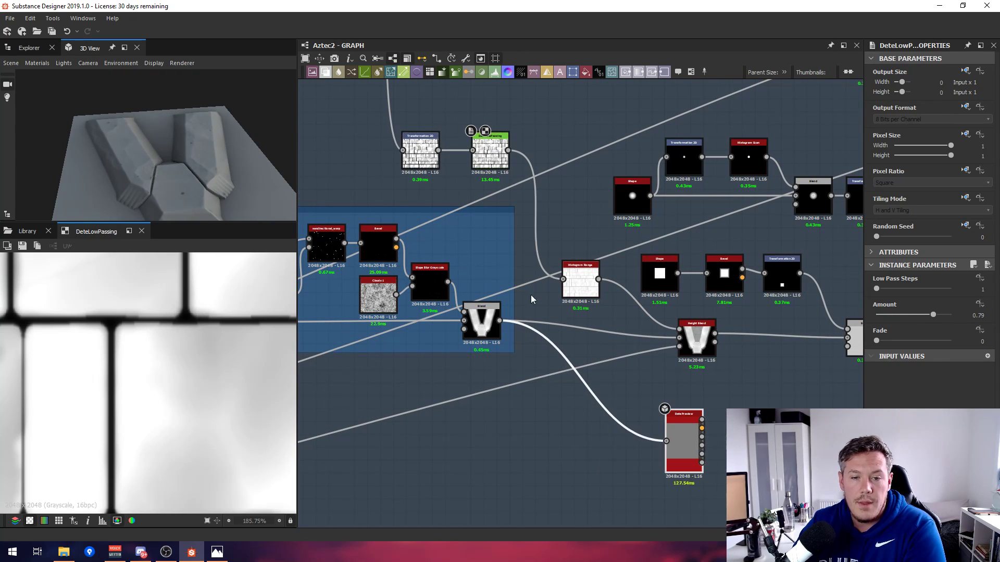
double_click(580, 282)
scroll(151, 361, "down", 3)
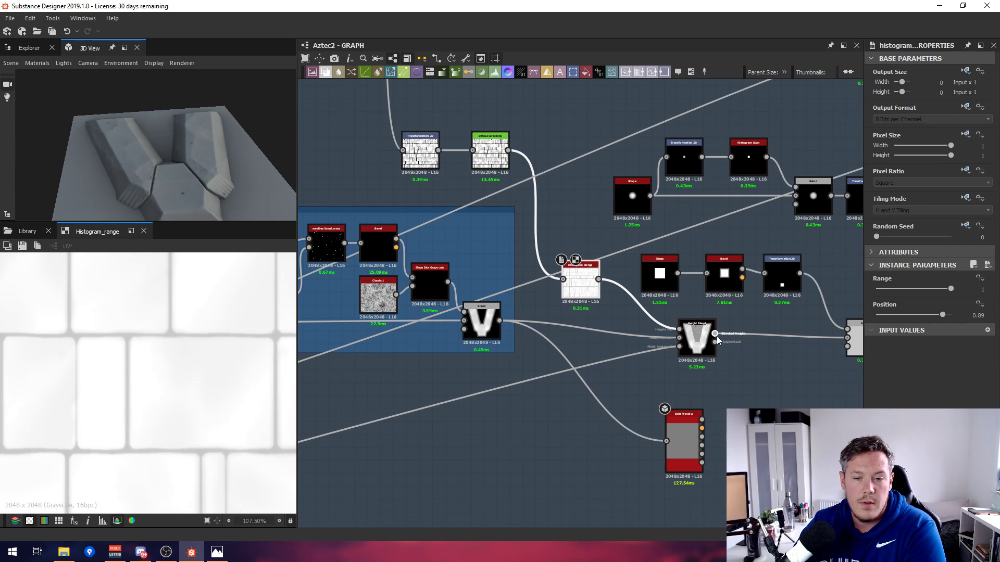
left_click_drag(715, 334, 683, 438)
left_click_drag(224, 130, 61, 151)
Move the DetePreview node below the Subtract Blend after the Height Blend, and view that Blend's full output.
scroll(663, 136, "down", 10)
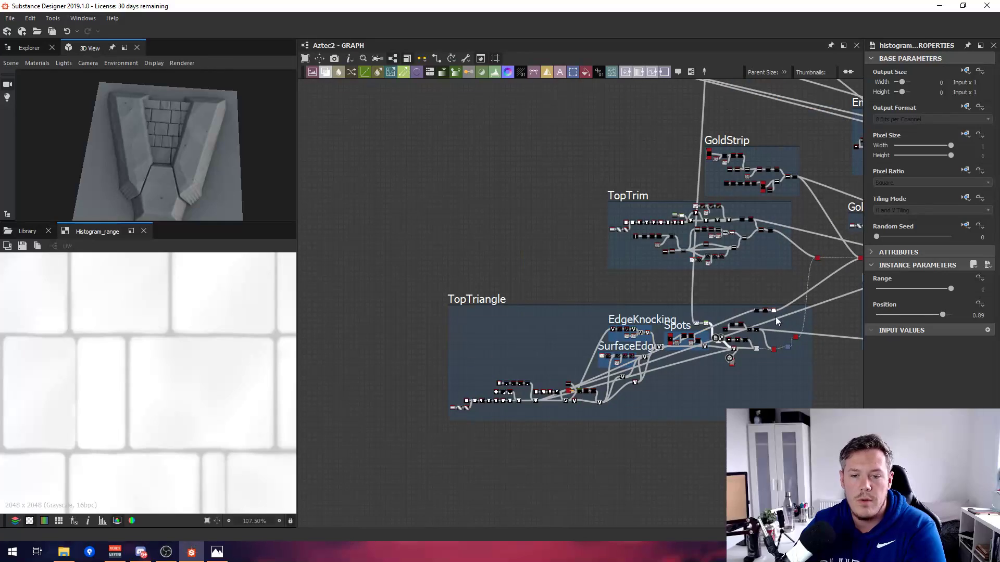
scroll(776, 318, "up", 10)
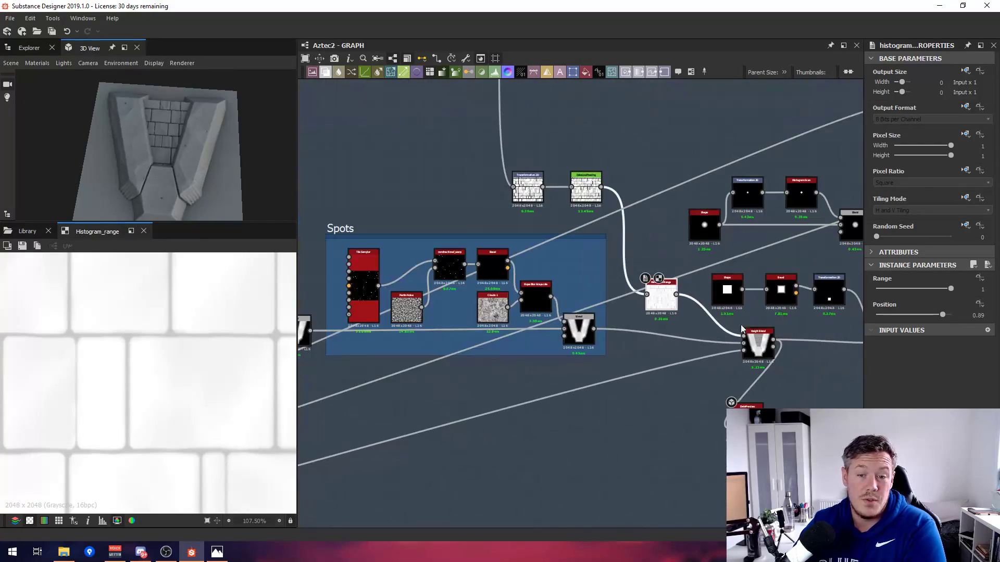
middle_click_drag(741, 329, 471, 298)
left_click_drag(529, 409, 690, 409)
left_click(684, 313)
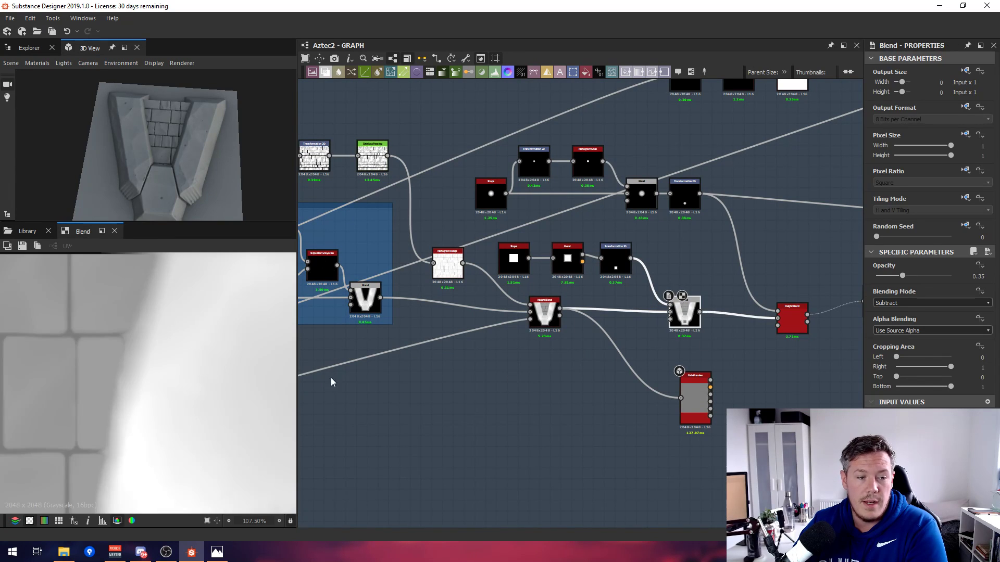
scroll(233, 385, "down", 5)
scroll(145, 447, "up", 2)
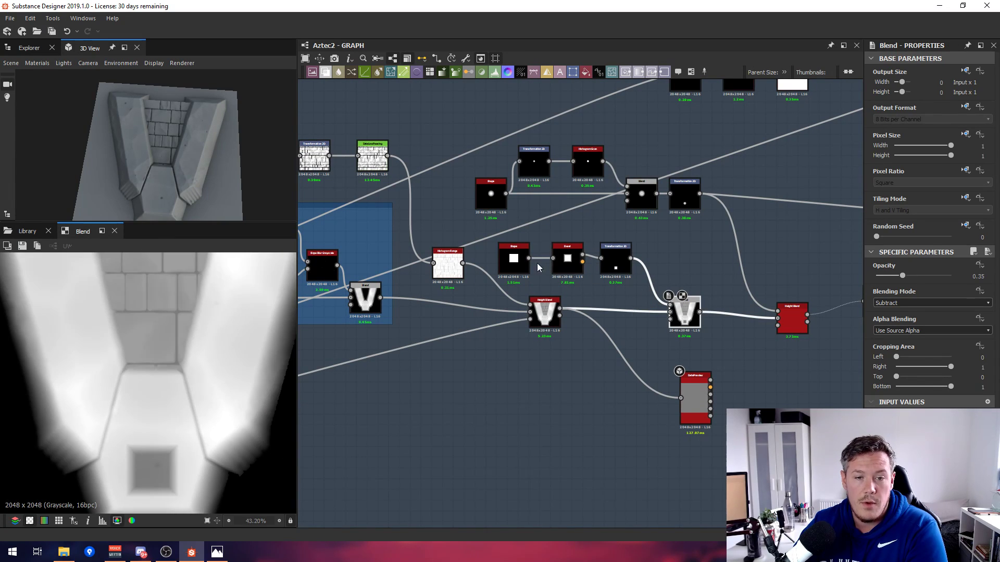
Inspect the square Shape's chain up to the Subtract Blend, and connect that Blend to the DetePreview node.
left_click(513, 257)
left_click(567, 260)
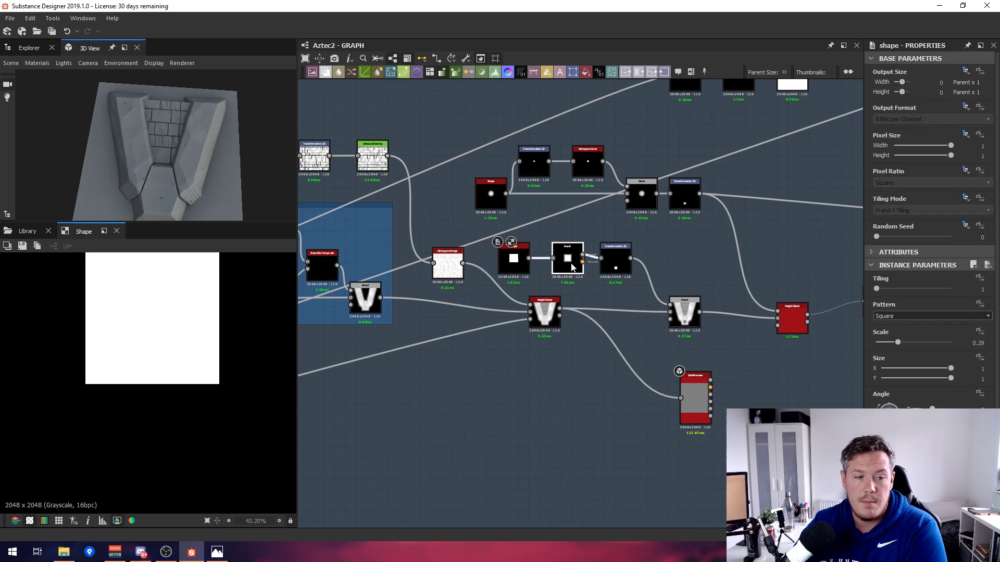
left_click(623, 266)
left_click(685, 332)
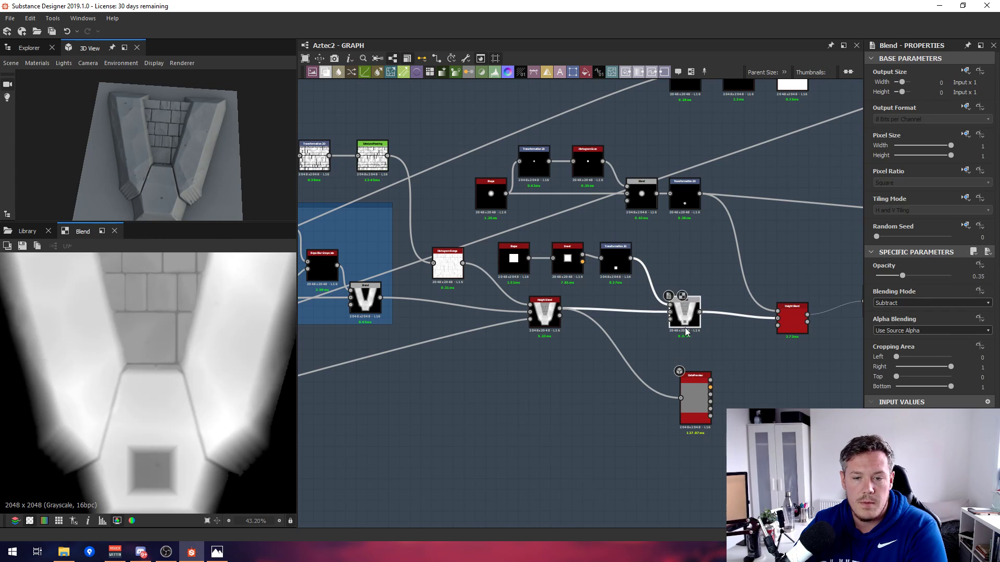
left_click_drag(701, 315, 698, 392)
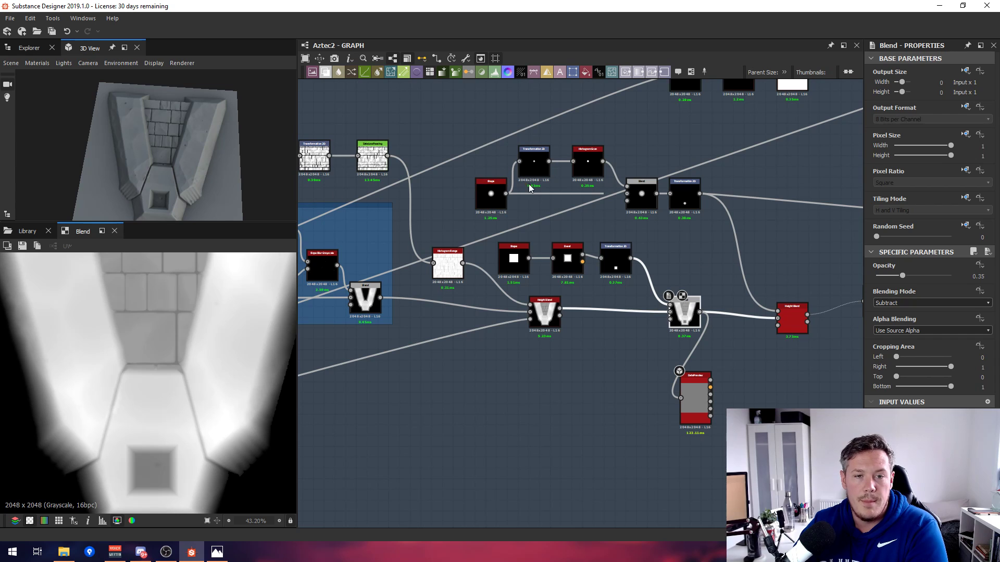
Examine the Paraboloid Shape's chain from its Transformation 2D and Histogram Scan through the Blend to the last Transformation 2D.
left_click(496, 190)
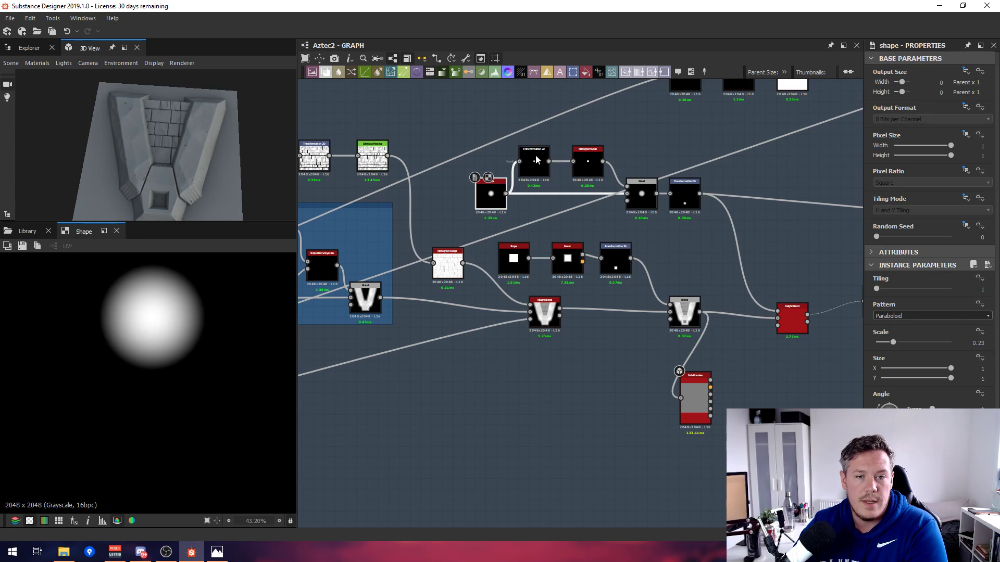
left_click(537, 160)
left_click(602, 166)
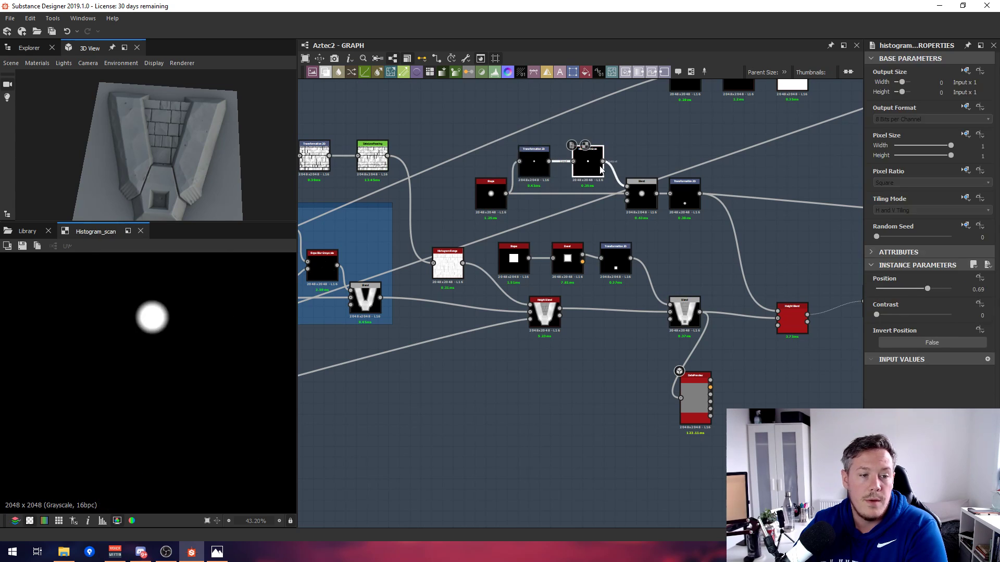
scroll(154, 330, "up", 7)
middle_click_drag(157, 298, 176, 326)
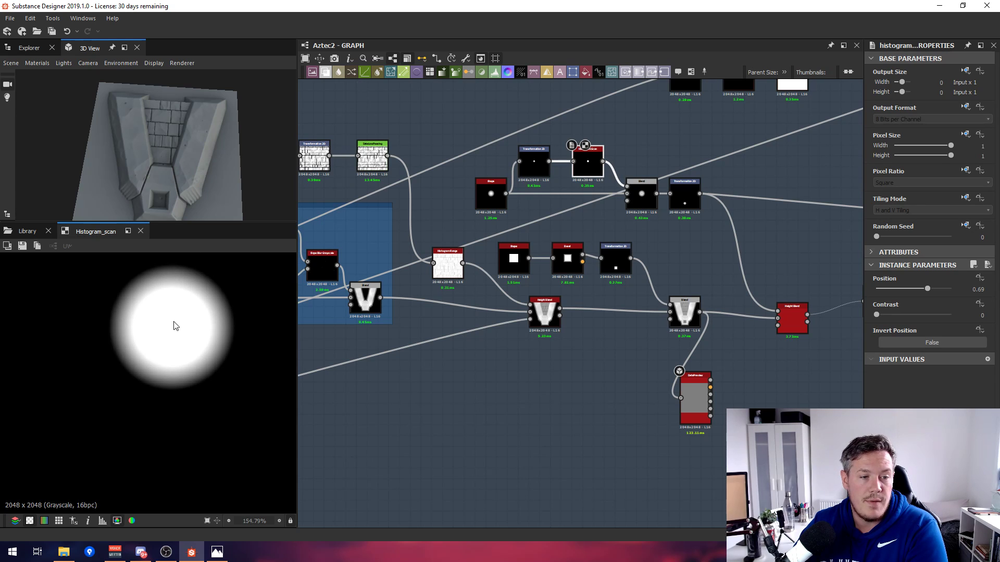
double_click(651, 200)
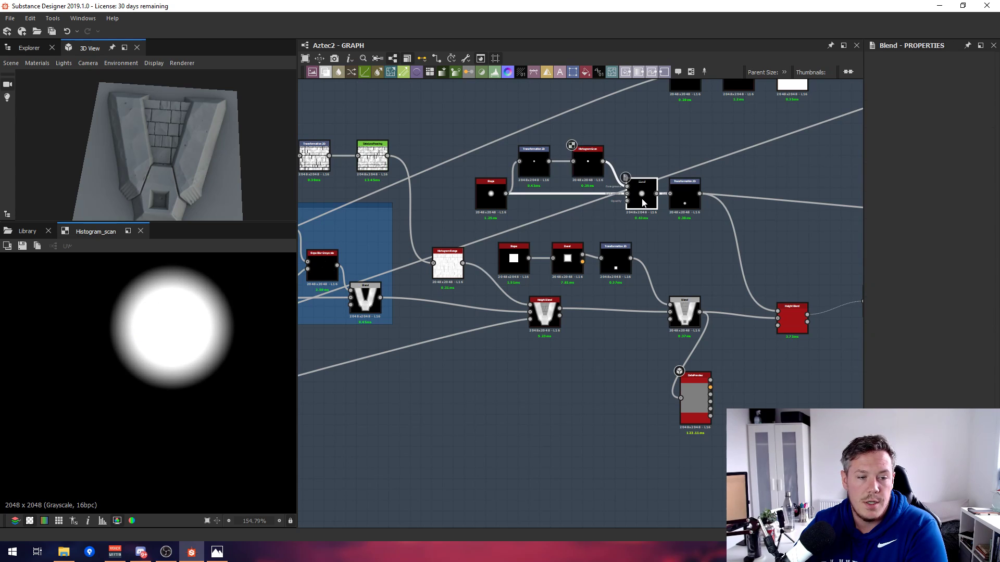
scroll(172, 367, "down", 7)
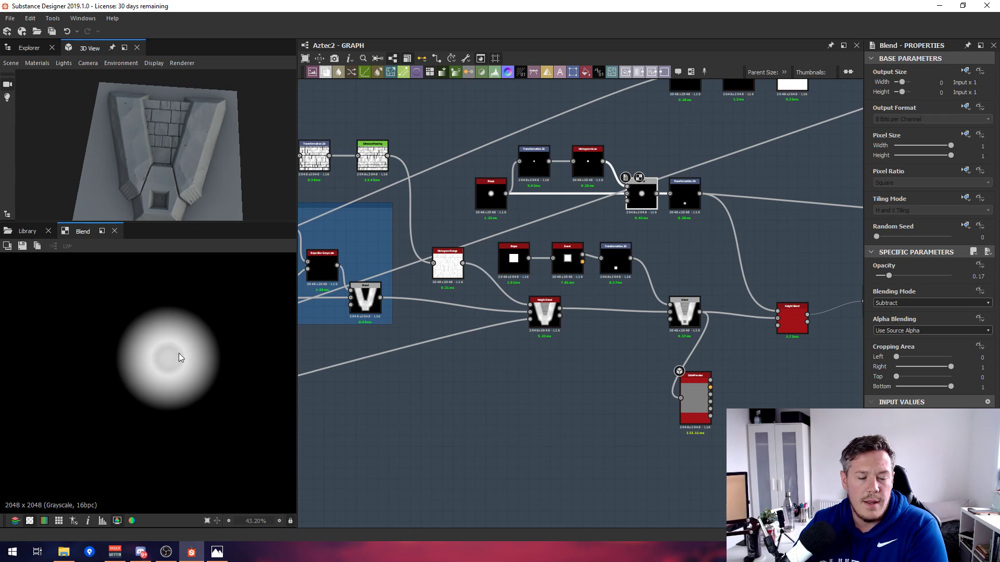
double_click(692, 196)
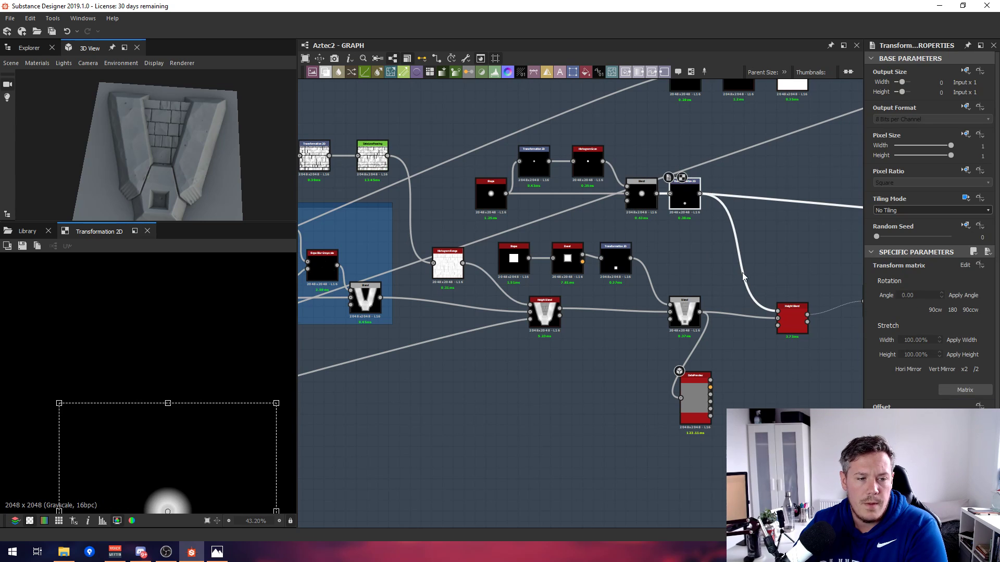
Move the DetePreview node below the final Height Blend, connect that node's blended height to it and inspect it in 3D.
scroll(701, 253, "down", 1)
middle_click_drag(700, 253, 602, 178)
left_click_drag(598, 302, 724, 315)
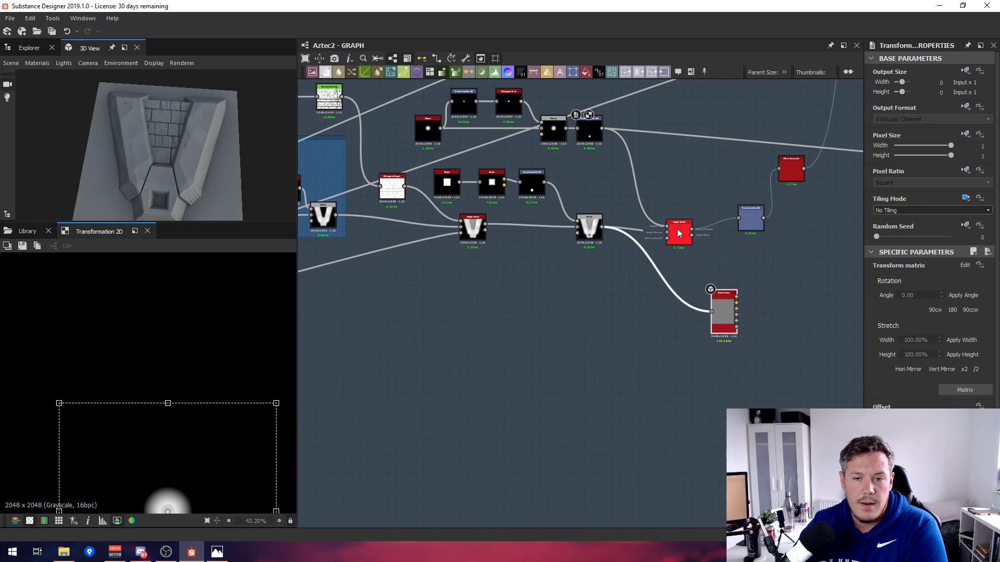
left_click(726, 310)
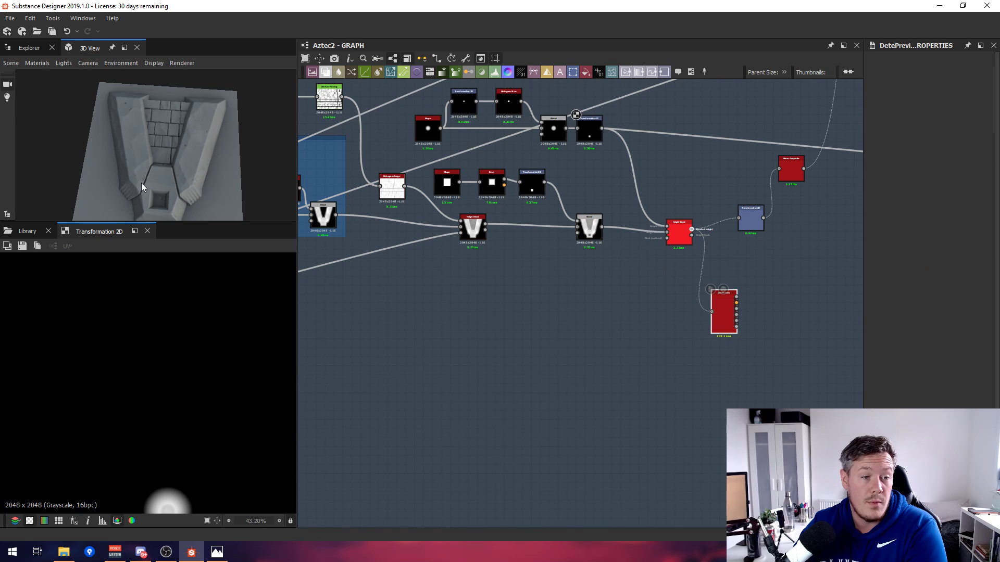
left_click_drag(158, 167, 196, 124)
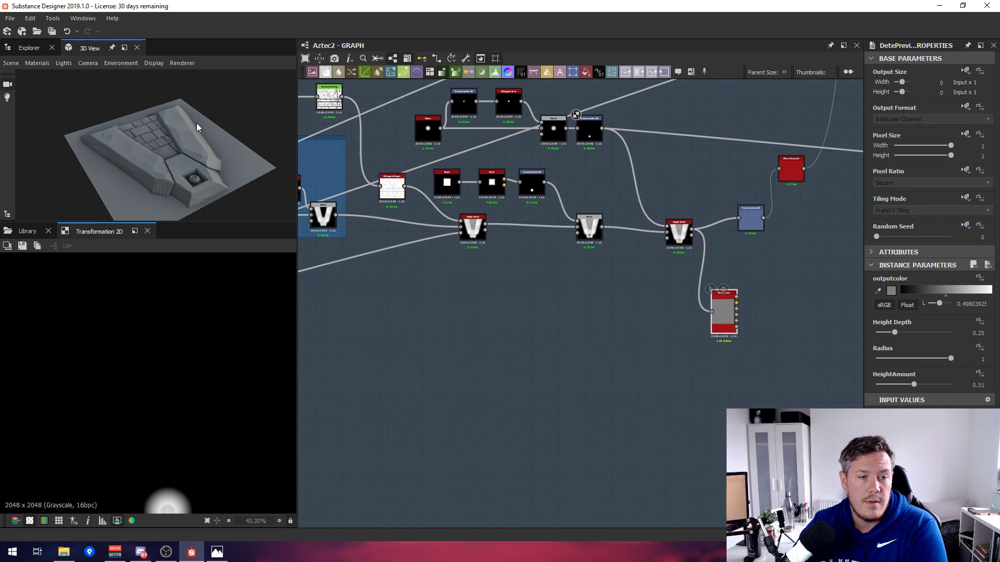
View the last Transformation 2D and Mirror Grayscale nodes of the TopTriangle group, and connect the mirror to the DetePreview node.
left_click(755, 222)
scroll(747, 225, "down", 5)
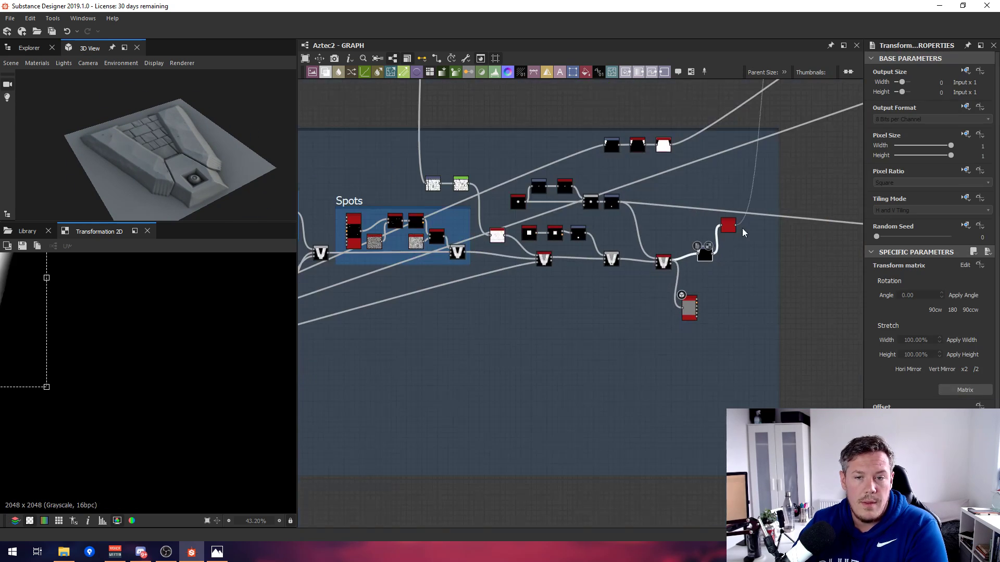
left_click(731, 231)
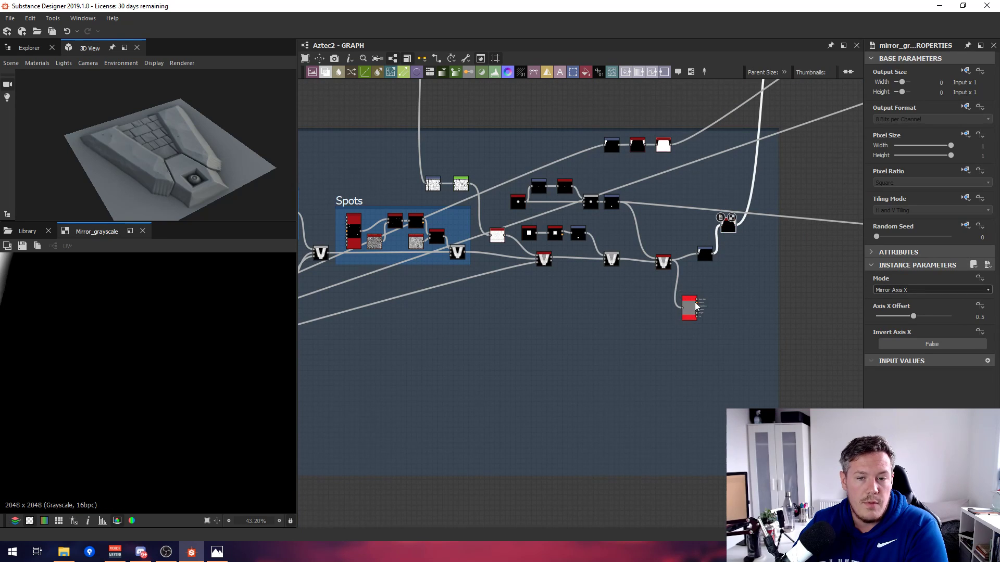
scroll(746, 202, "up", 5)
left_click_drag(771, 327, 744, 380)
left_click_drag(173, 140, 78, 137)
scroll(567, 192, "down", 8)
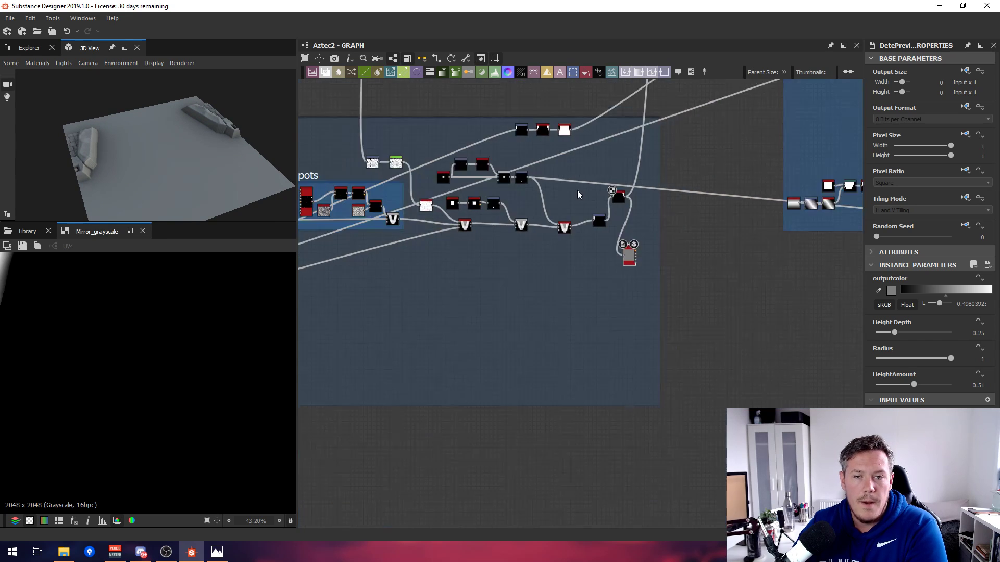
Move the DetePreview node next to the Gold Emblem group and view the output of that group's Curve node.
middle_click_drag(565, 259, 554, 313)
middle_click_drag(509, 139, 555, 237)
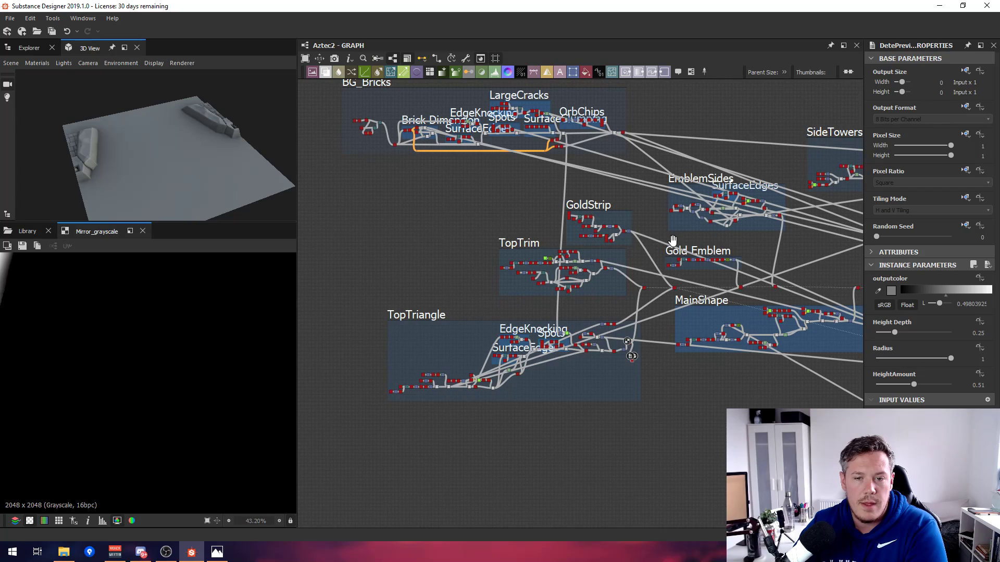
middle_click_drag(672, 240, 598, 276)
scroll(479, 361, "up", 3)
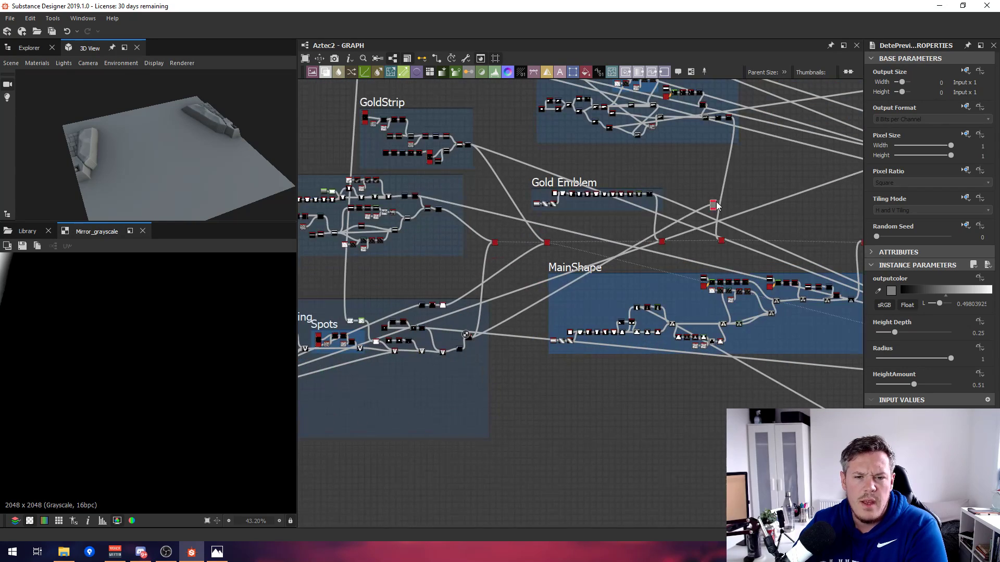
scroll(564, 189, "up", 5)
scroll(672, 198, "up", 5)
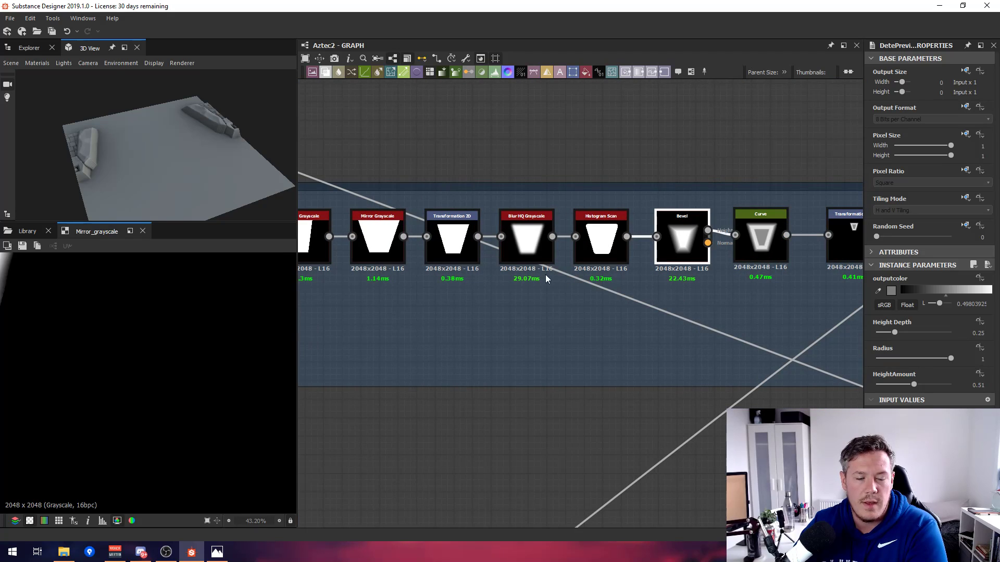
double_click(760, 237)
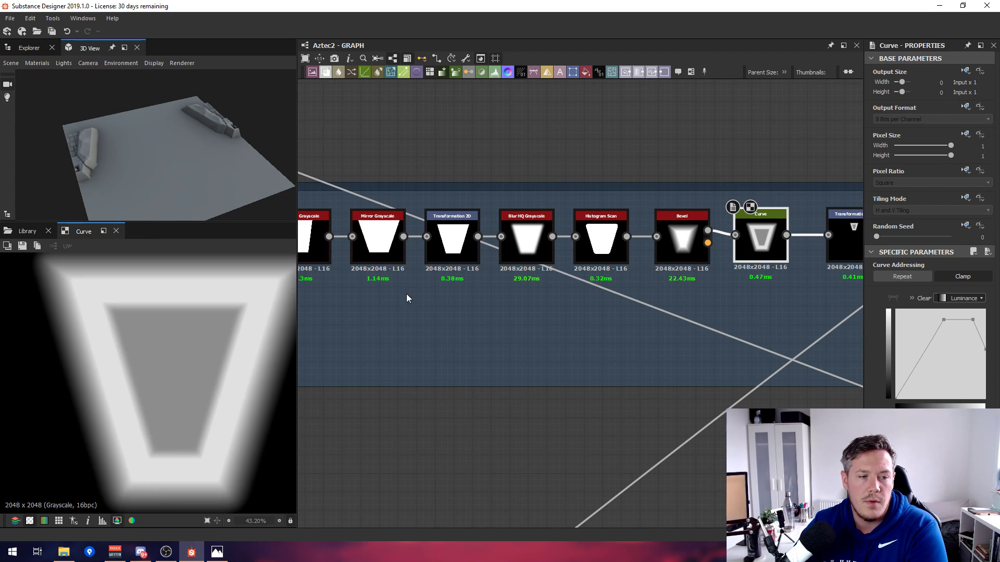
scroll(615, 221, "down", 4)
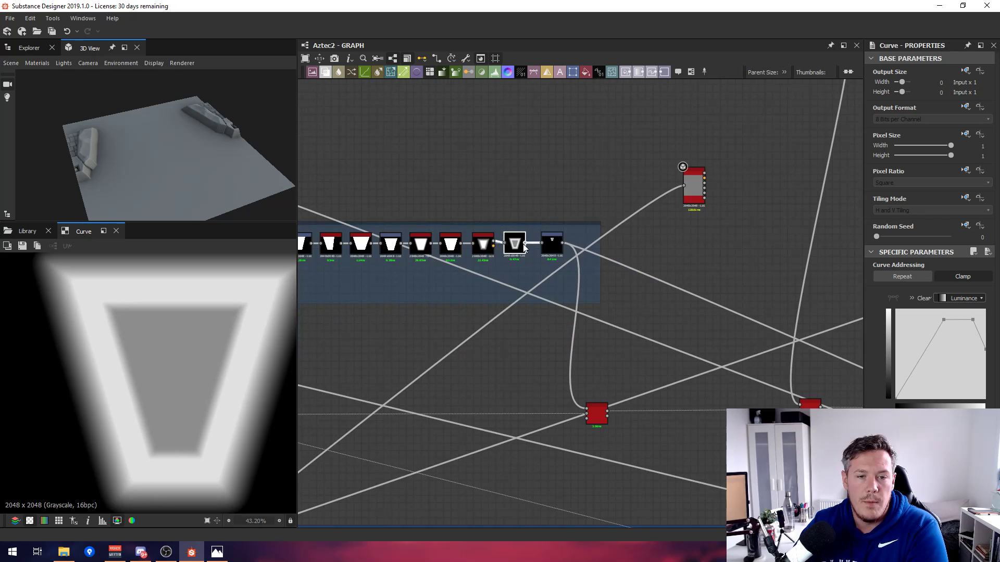
Connect the Gold Emblem group's Curve output to the DetePreview node, inspect the emblem in 3D and revisit the Bevel and Curve nodes.
left_click_drag(563, 243, 683, 185)
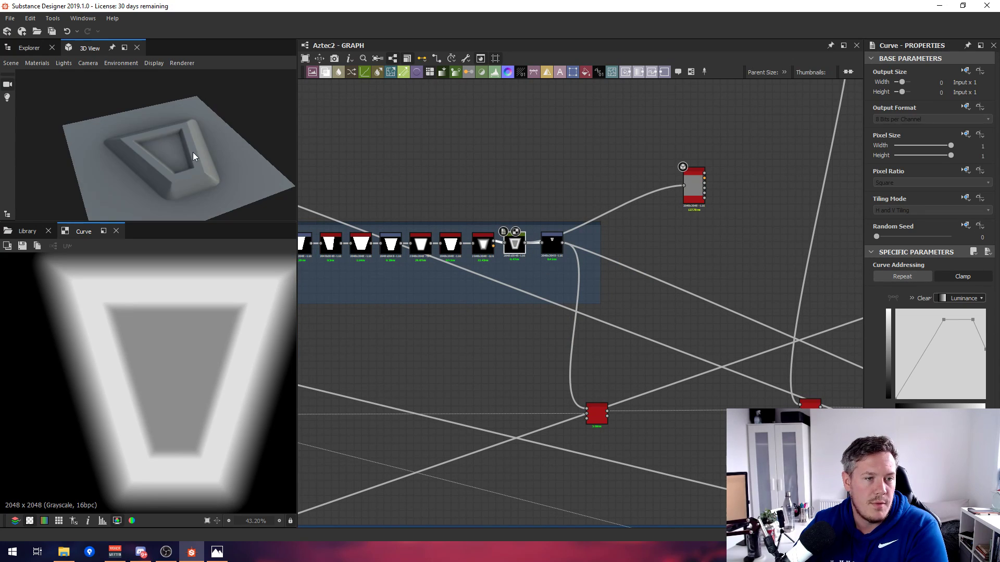
left_click_drag(193, 152, 222, 167)
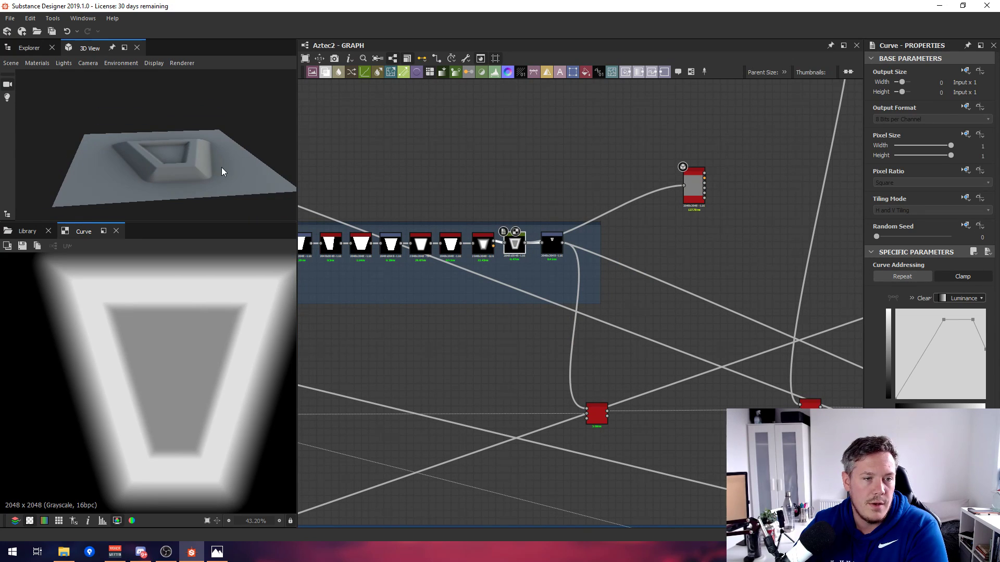
double_click(485, 248)
double_click(513, 249)
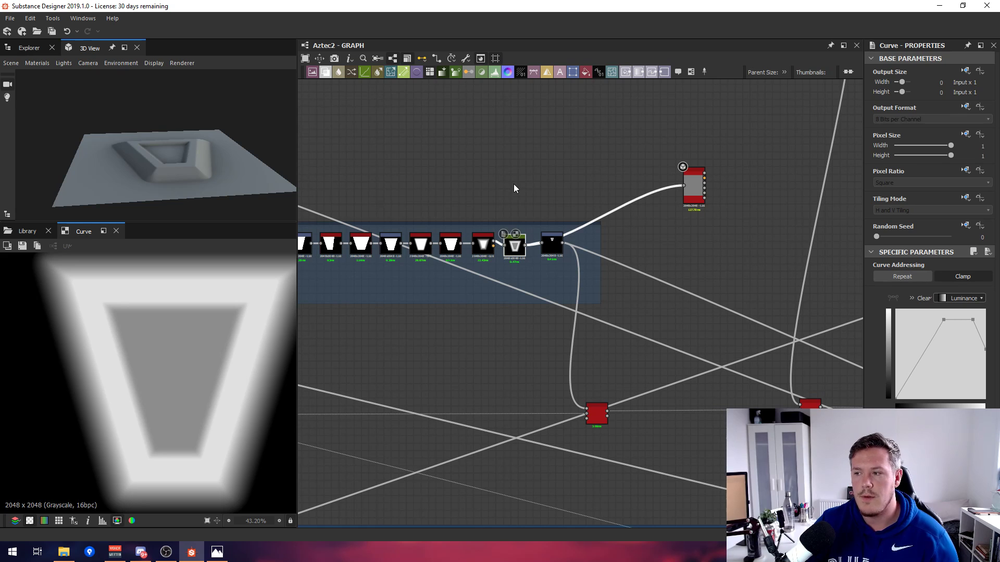
scroll(563, 201, "up", 1)
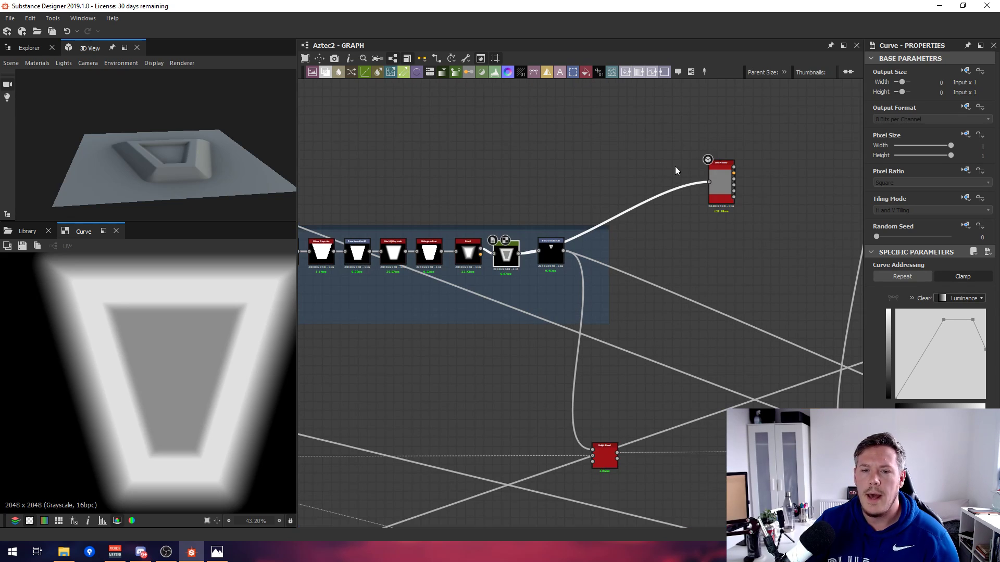
Move the DetePreview node closer above the Gold Emblem group and examine its final Transformation 2D node up close.
left_click_drag(724, 182, 612, 143)
scroll(514, 268, "up", 5)
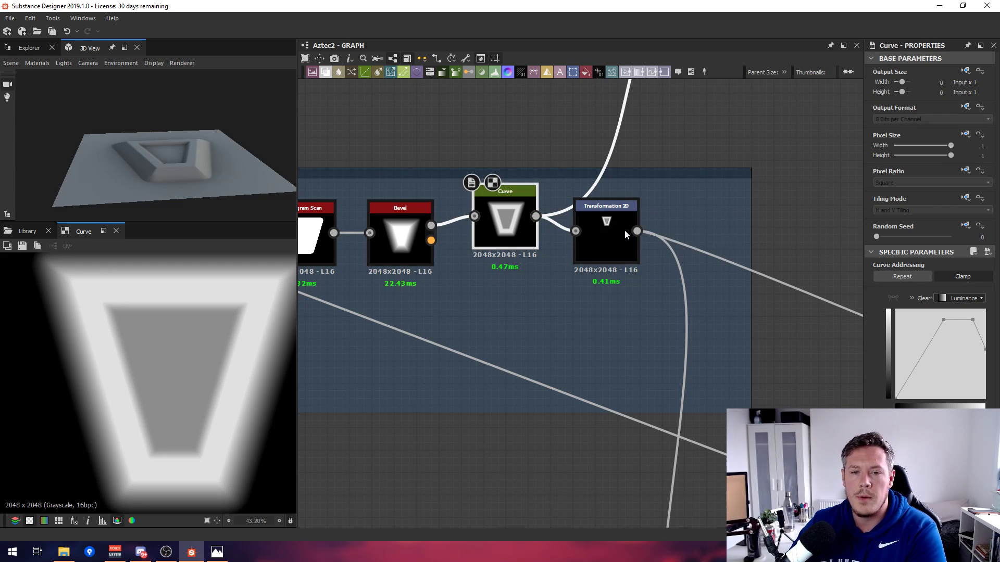
scroll(528, 216, "down", 10)
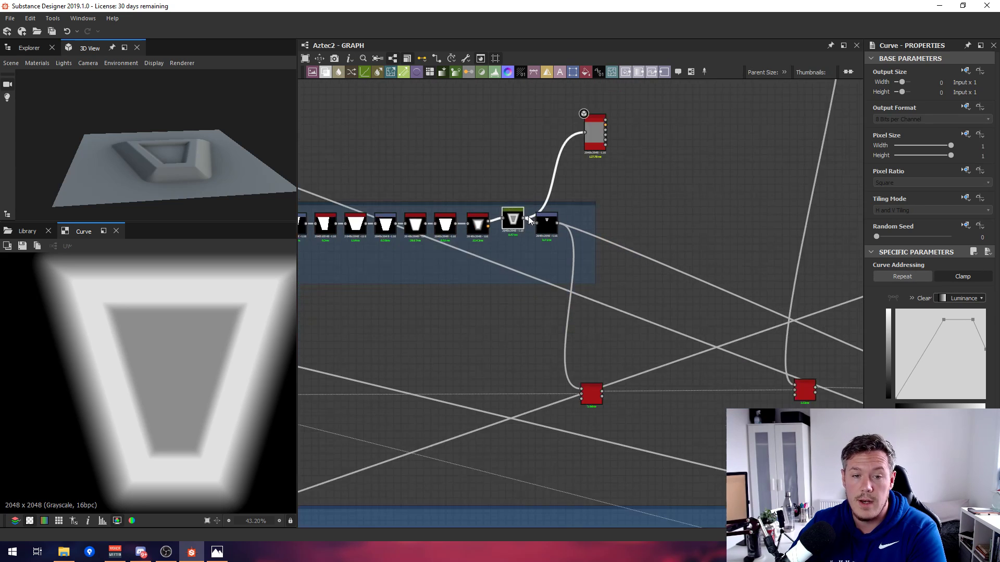
Move the DetePreview node beside the Height Blend between GoldStrip and MainShape that starts the chain, connect it and inspect the result in 3D.
middle_click_drag(409, 279, 589, 258)
scroll(589, 258, "down", 2)
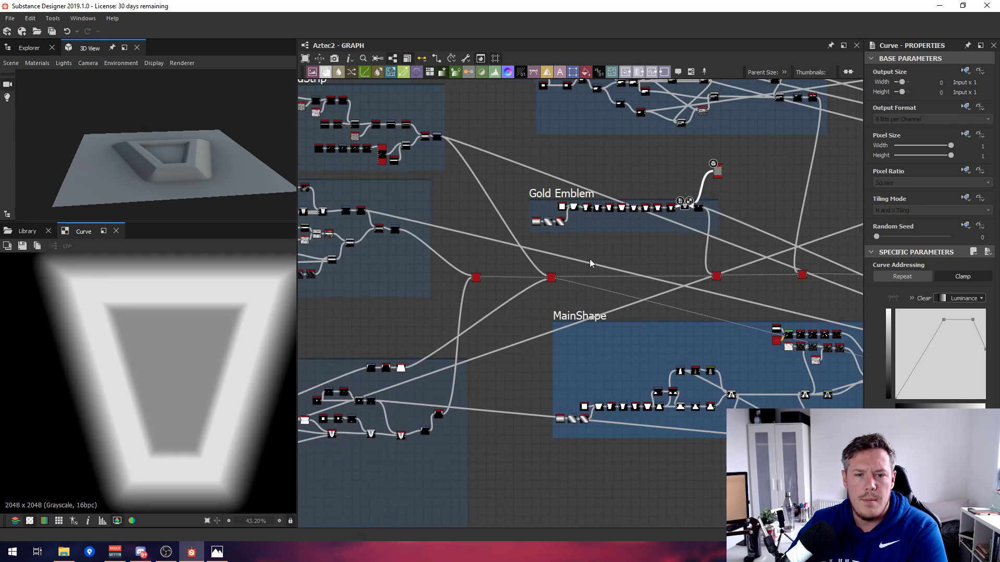
left_click_drag(696, 187, 509, 240)
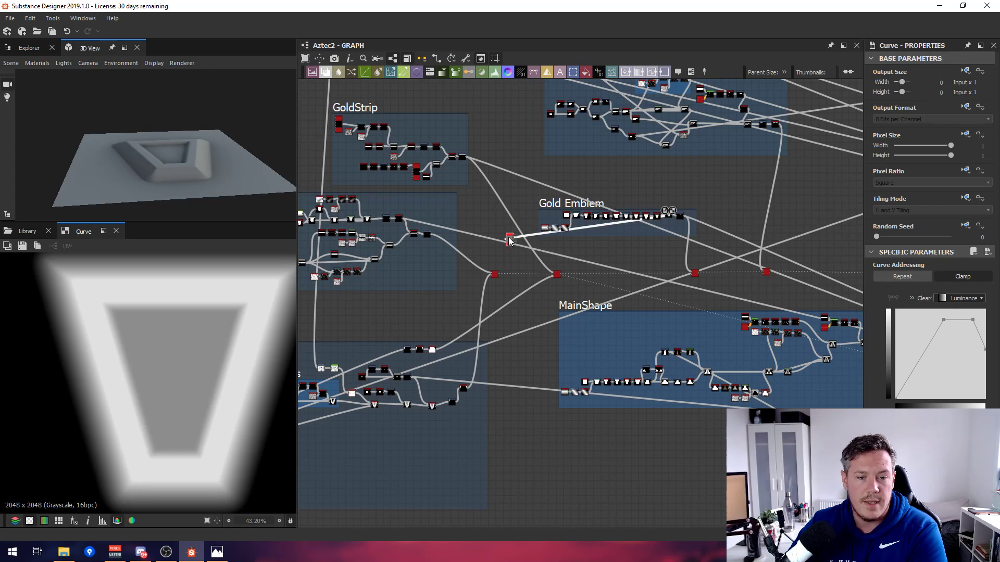
scroll(501, 274, "up", 3)
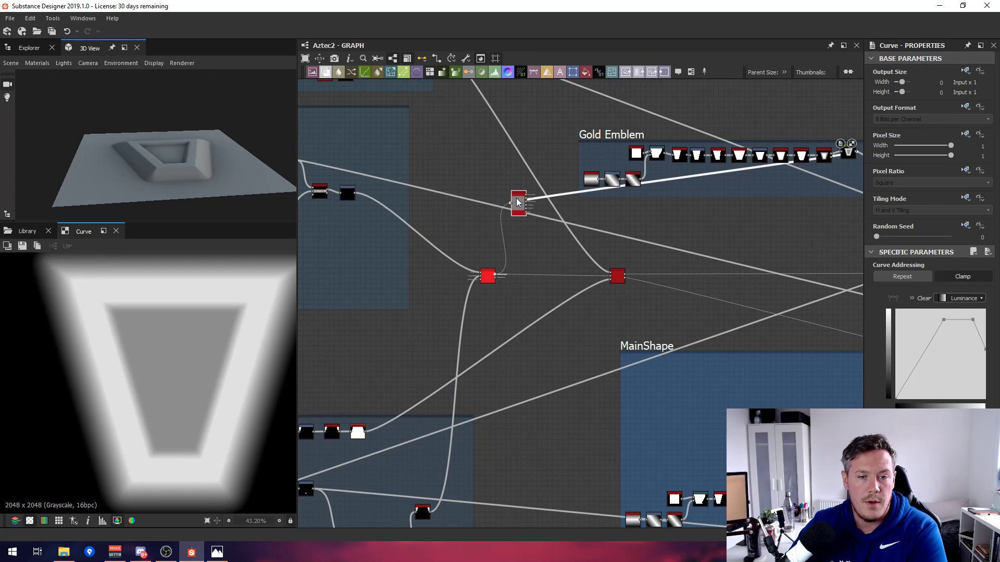
left_click(517, 202)
left_click_drag(517, 203, 517, 237)
left_click_drag(191, 114, 189, 145)
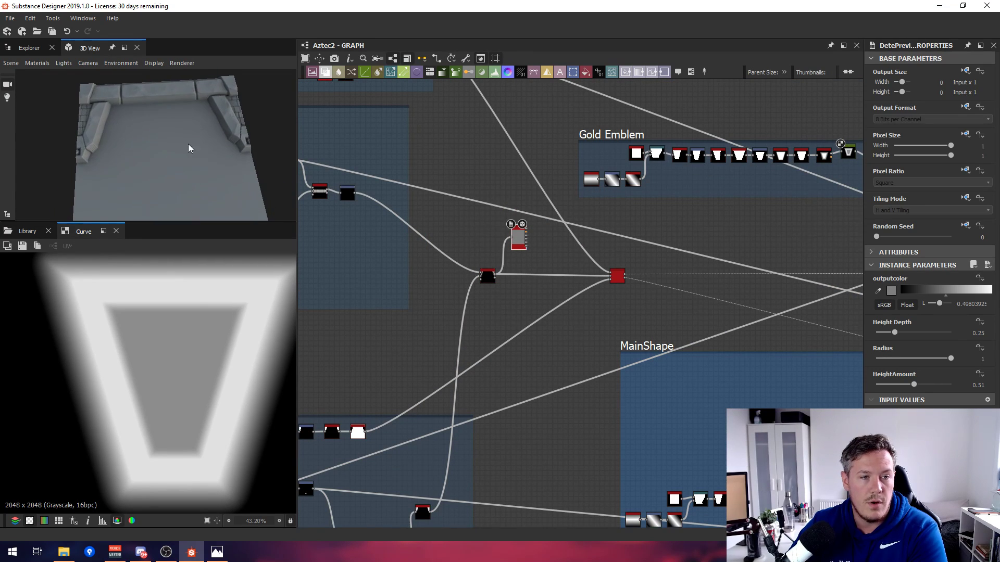
Move the DetePreview node along the chain and preview the next two Height Blends in turn, ending at the one fed by Gold Emblem.
left_click_drag(517, 243, 683, 259)
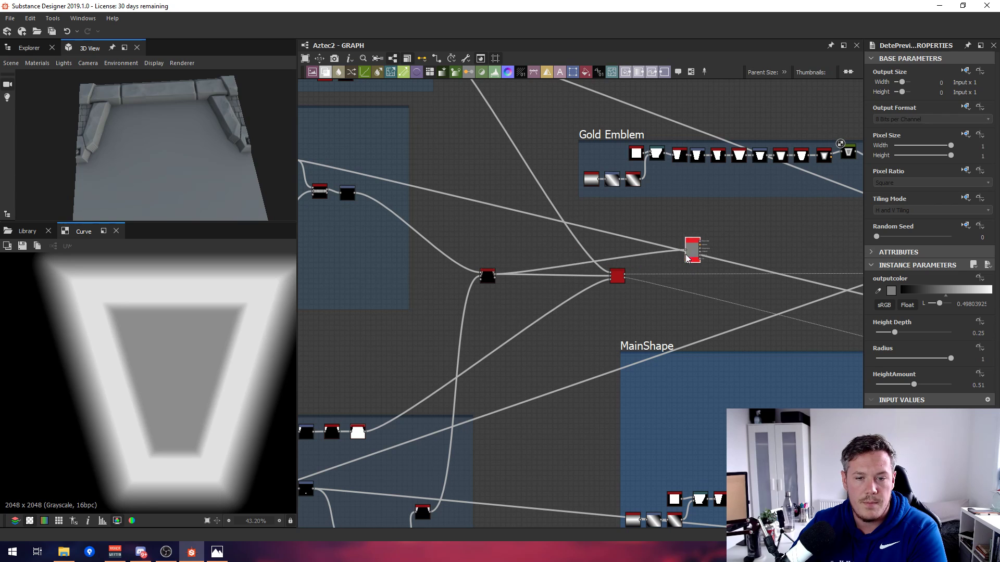
left_click(689, 252)
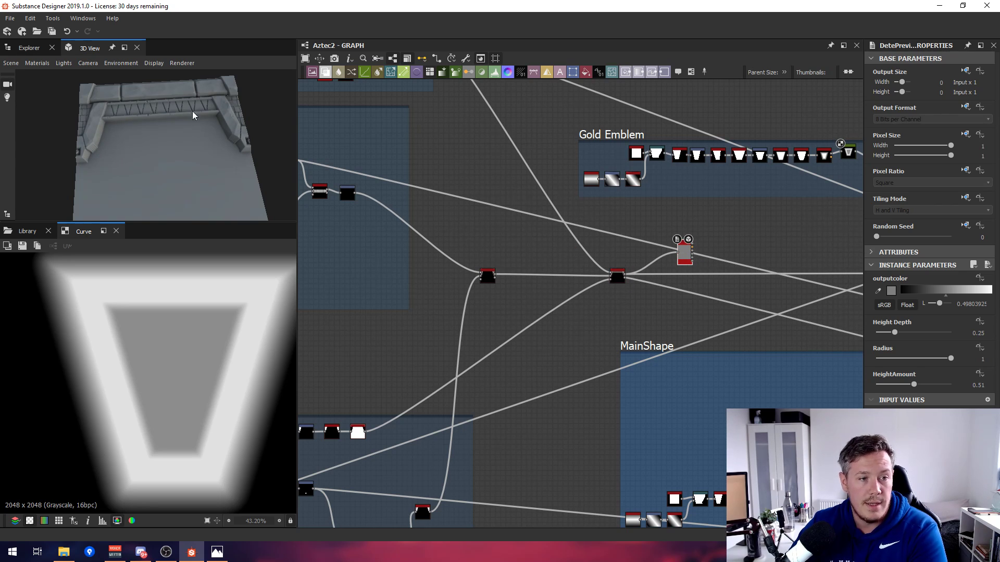
scroll(562, 208, "down", 3)
left_click_drag(547, 219, 725, 249)
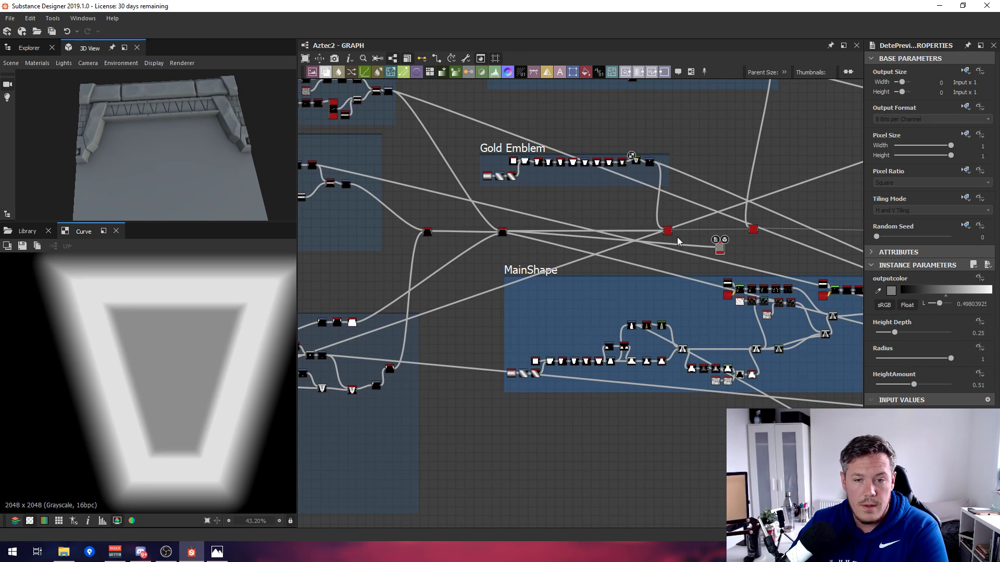
left_click(718, 251)
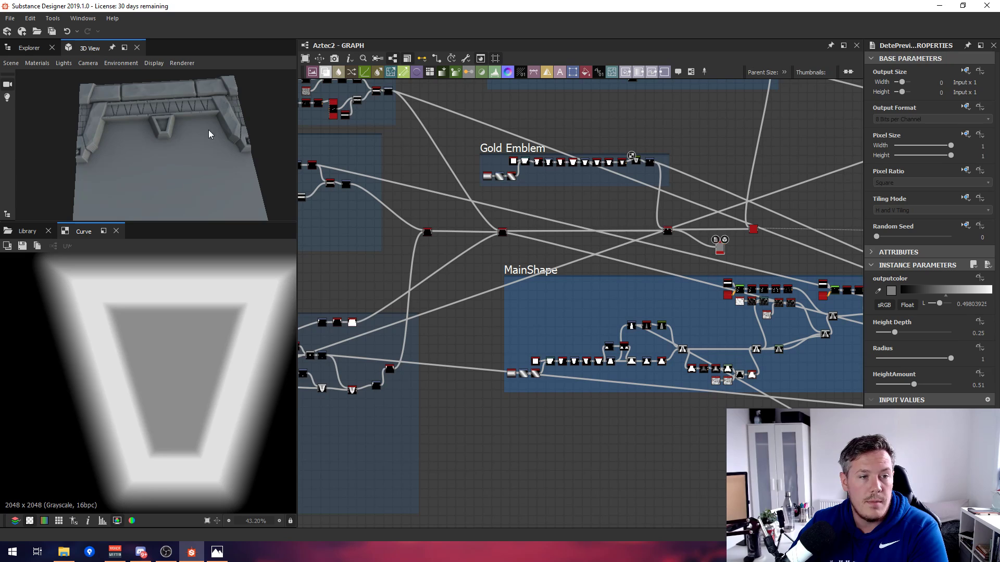
Examine the EmblemSides group's chain from the Shape through the Skew Grayscale, Blend, Mirror Grayscale and Transformation 2D nodes to the Levels.
scroll(567, 183, "down", 3)
middle_click_drag(560, 153, 570, 224)
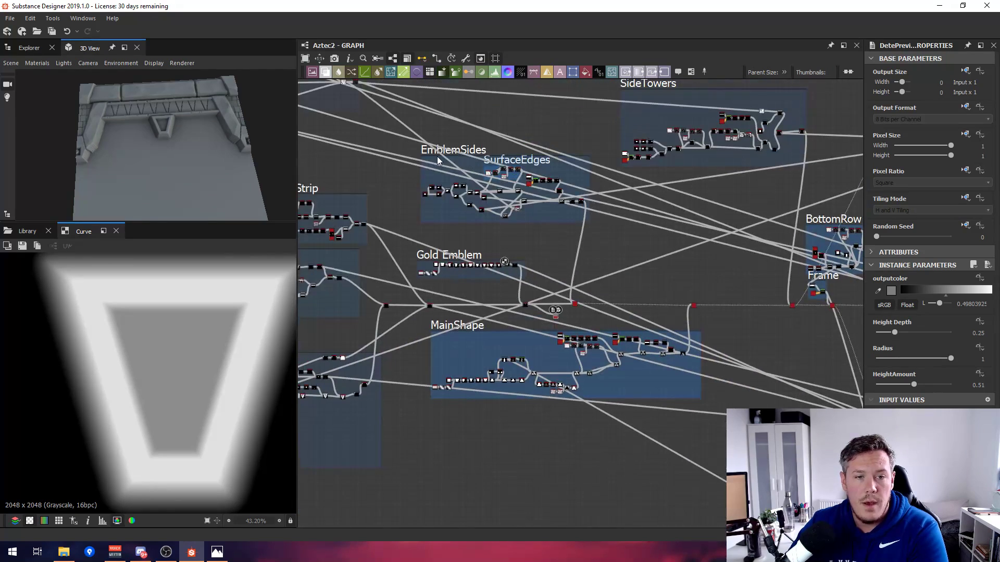
scroll(438, 161, "up", 6)
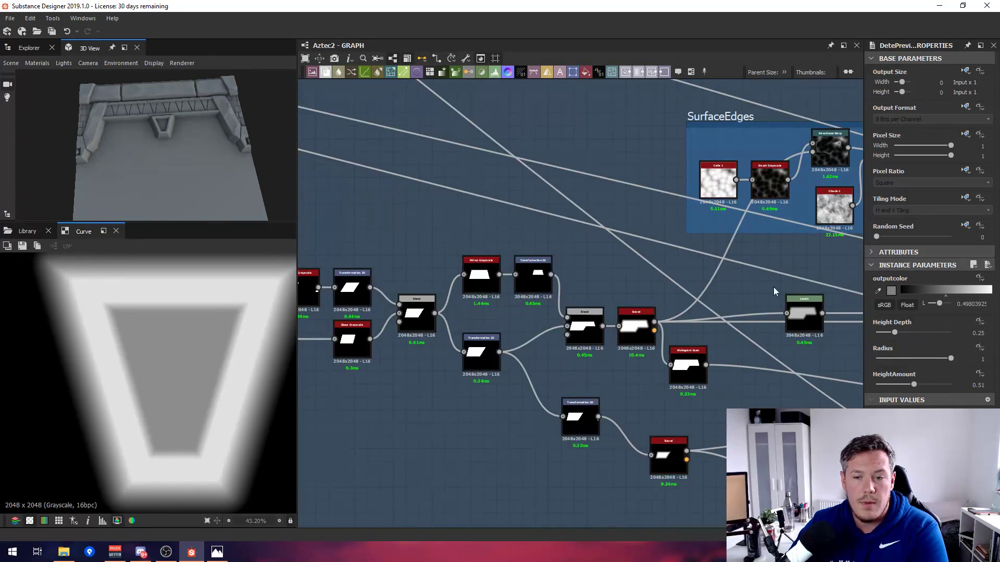
scroll(773, 292, "up", 1)
middle_click_drag(756, 288, 583, 252)
scroll(661, 348, "down", 2)
middle_click_drag(546, 326, 723, 310)
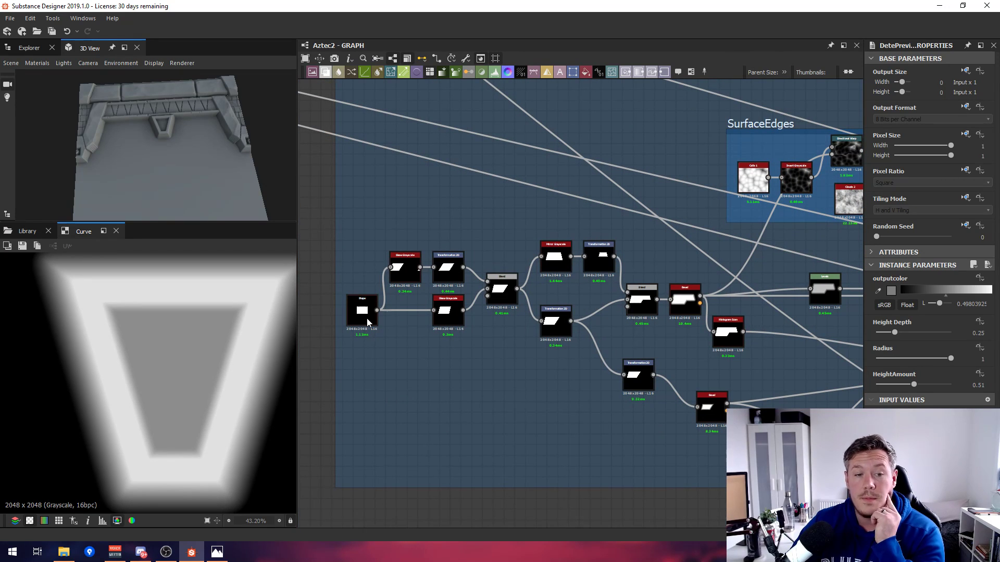
scroll(367, 322, "up", 2)
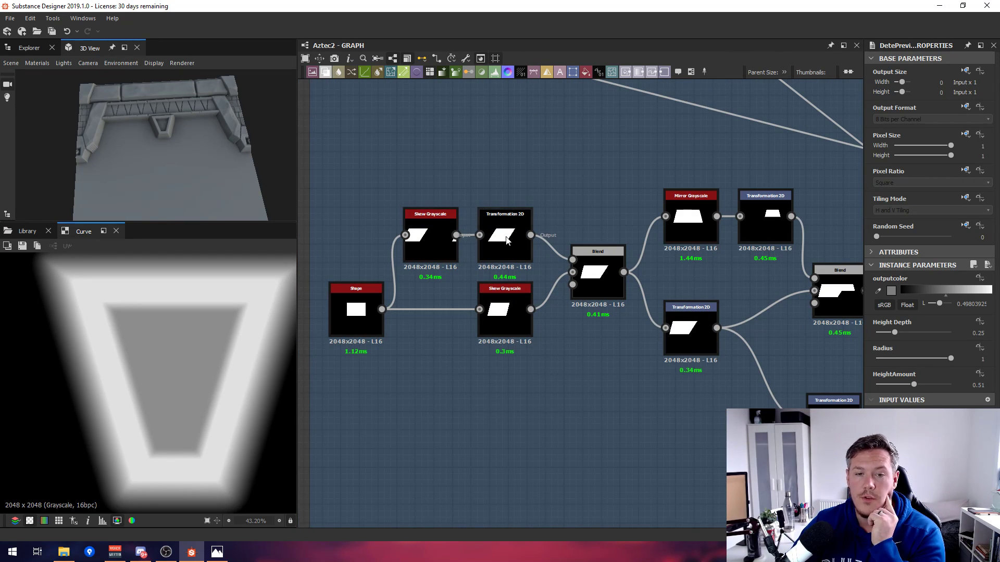
middle_click_drag(669, 299, 550, 292)
scroll(550, 292, "down", 3)
scroll(692, 297, "up", 1)
middle_click_drag(822, 314, 601, 290)
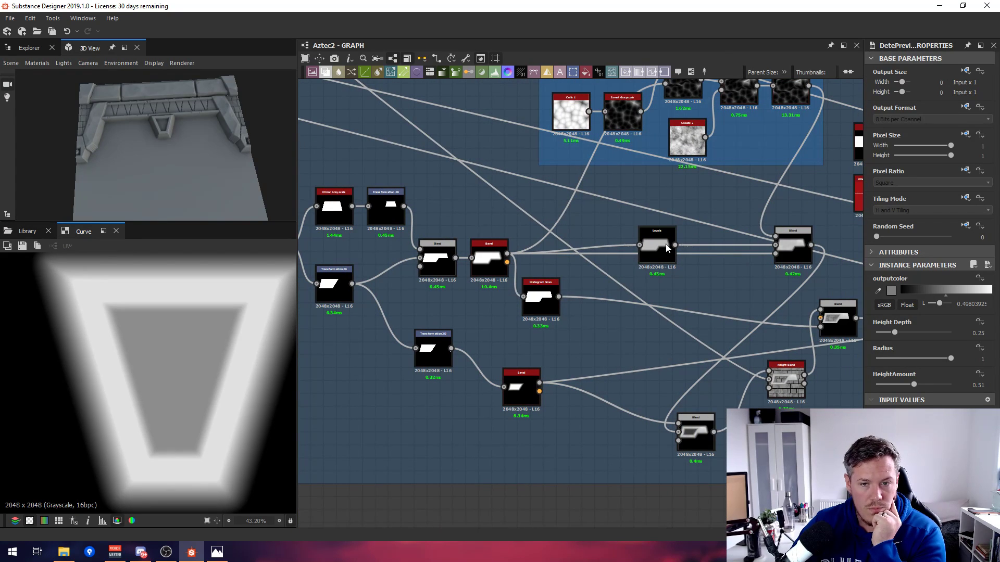
View the EmblemSides group's subtracting Blend, followed by the whole output of the Height Blend it feeds.
scroll(777, 391, "up", 1)
scroll(722, 423, "up", 3)
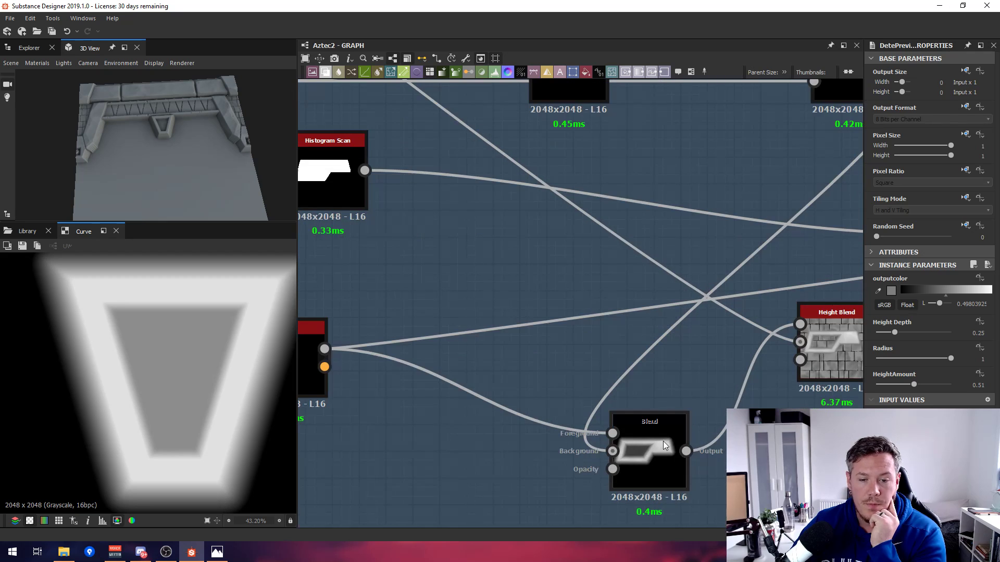
double_click(664, 442)
scroll(508, 406, "down", 4)
middle_click_drag(396, 366, 460, 367)
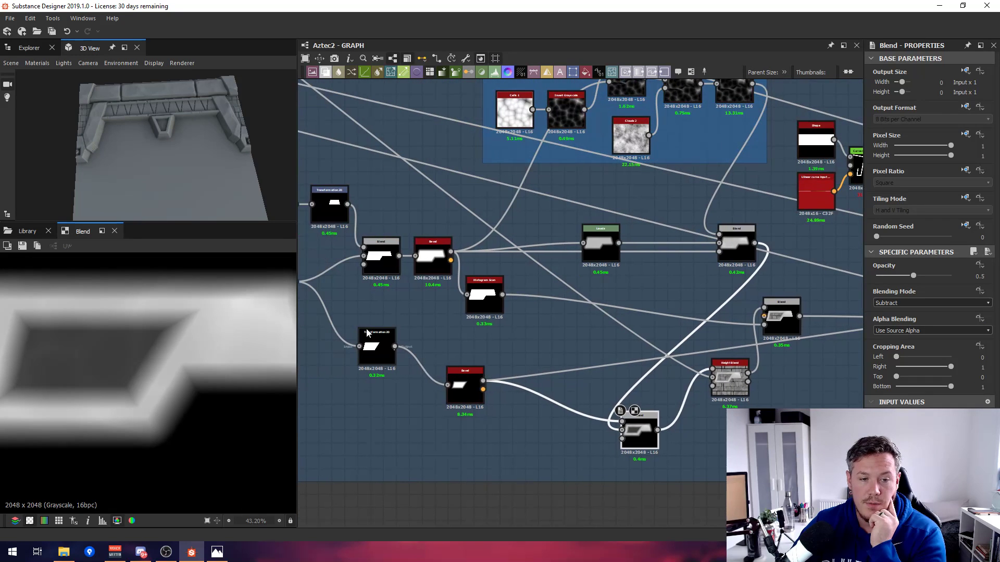
double_click(730, 371)
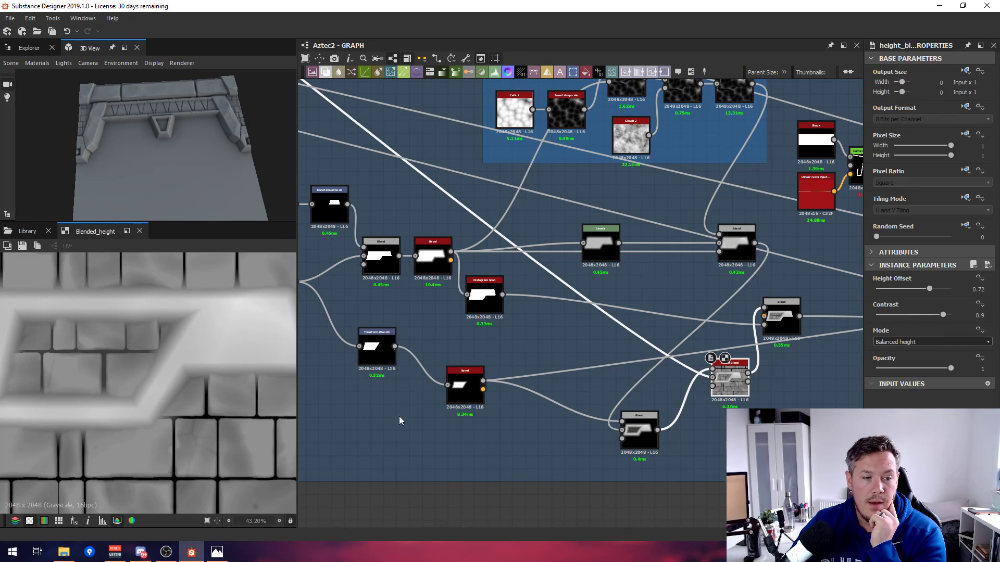
middle_click_drag(803, 332, 750, 354)
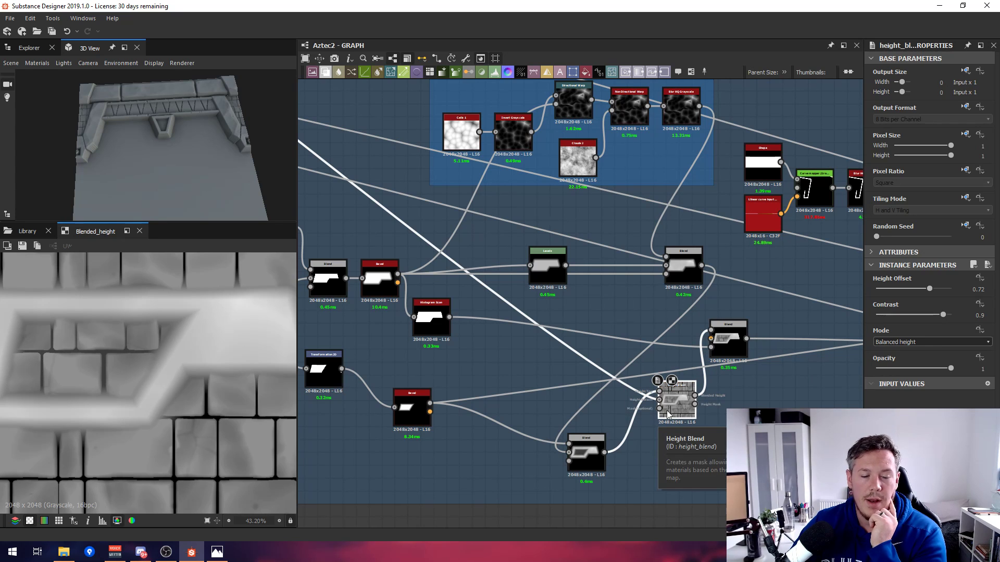
scroll(163, 284, "down", 2)
scroll(163, 283, "down", 2)
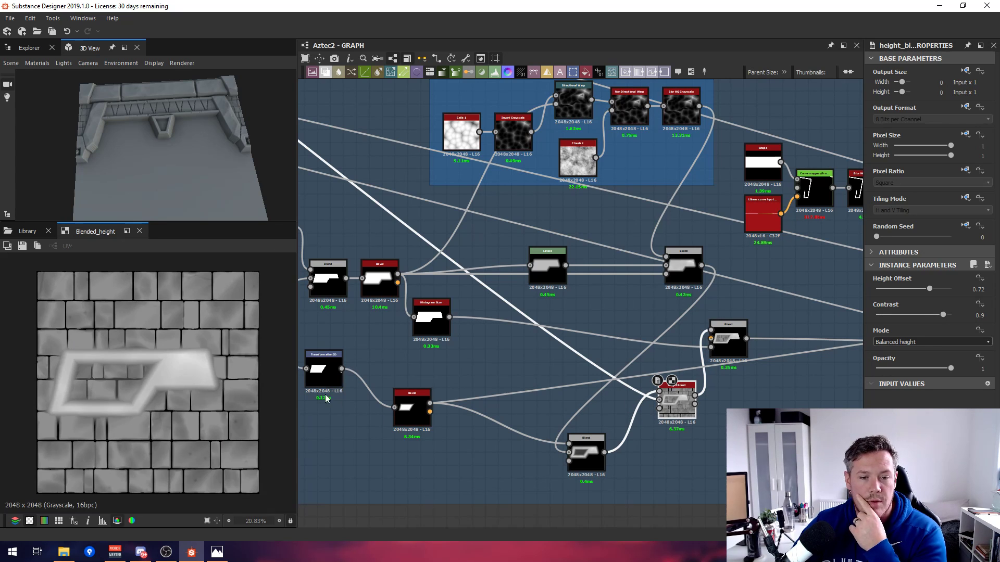
View the EmblemSides Histogram Scan mask and the Blend that uses it to cut out the bricked shape.
scroll(425, 324, "up", 3)
left_click(435, 315)
scroll(536, 312, "down", 3)
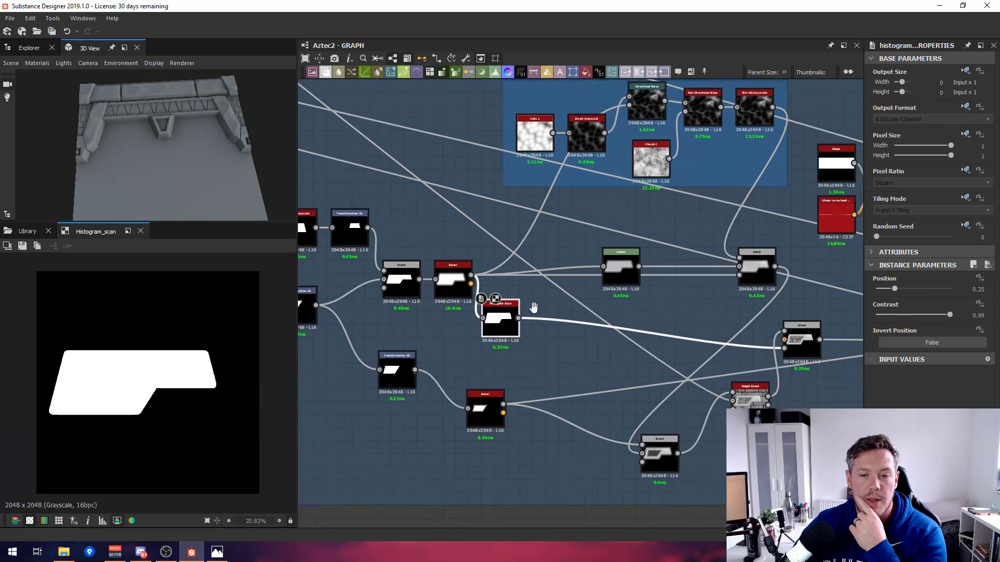
middle_click_drag(533, 307, 438, 288)
left_click(715, 333)
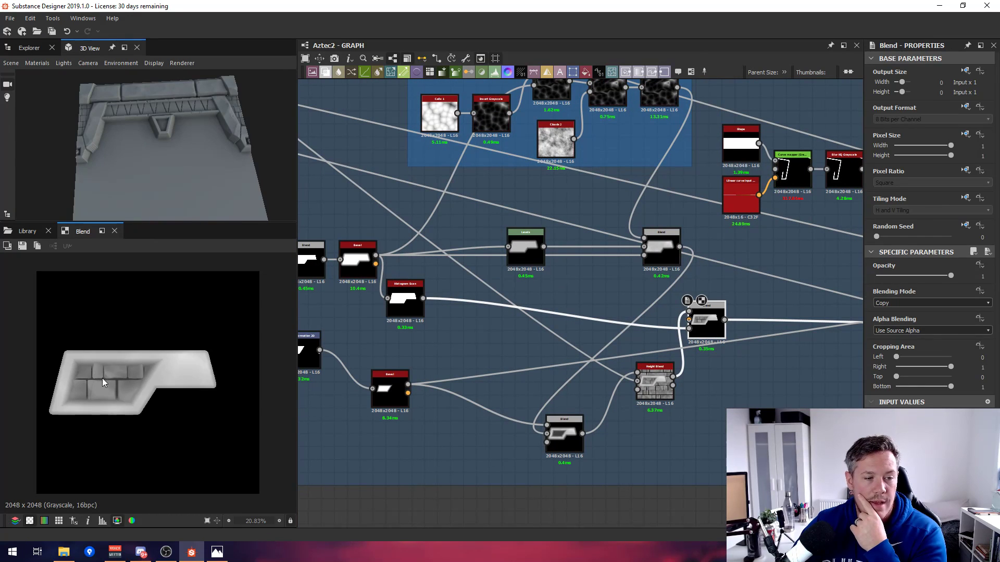
View the Cells 1 pattern in the SurfaceEdges group and select its Invert Grayscale node.
middle_click_drag(763, 236, 706, 314)
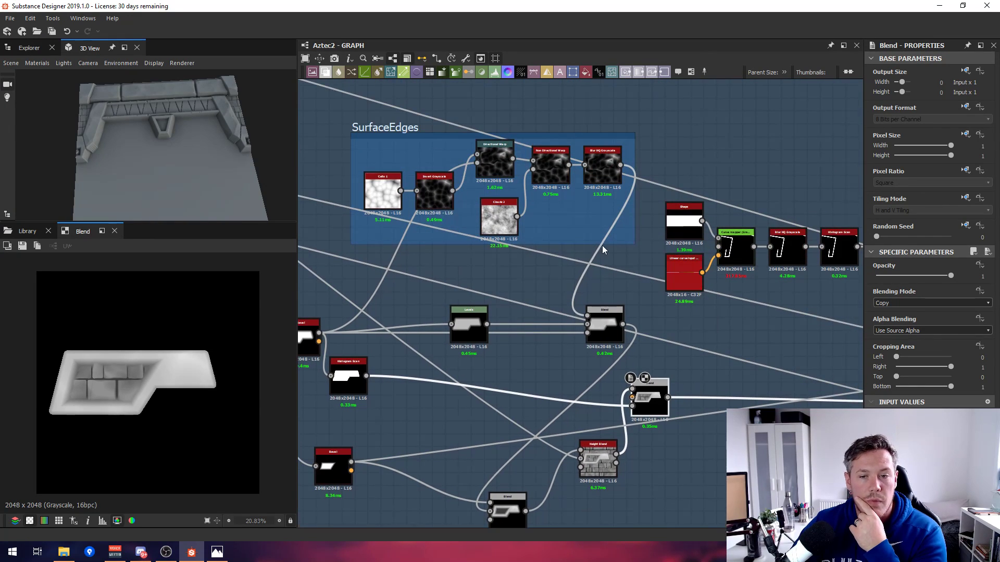
left_click(372, 191)
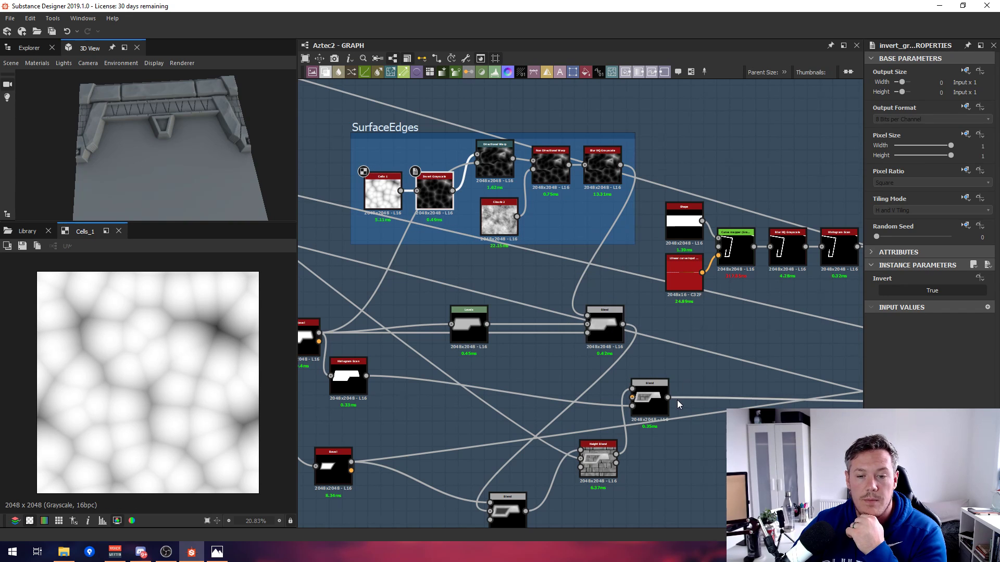
Move the DetePreview node to the EmblemSides group, connect the masked Blend's output to it and inspect the shape in 3D.
scroll(677, 400, "down", 5)
middle_click_drag(647, 483, 640, 366)
scroll(640, 366, "up", 1)
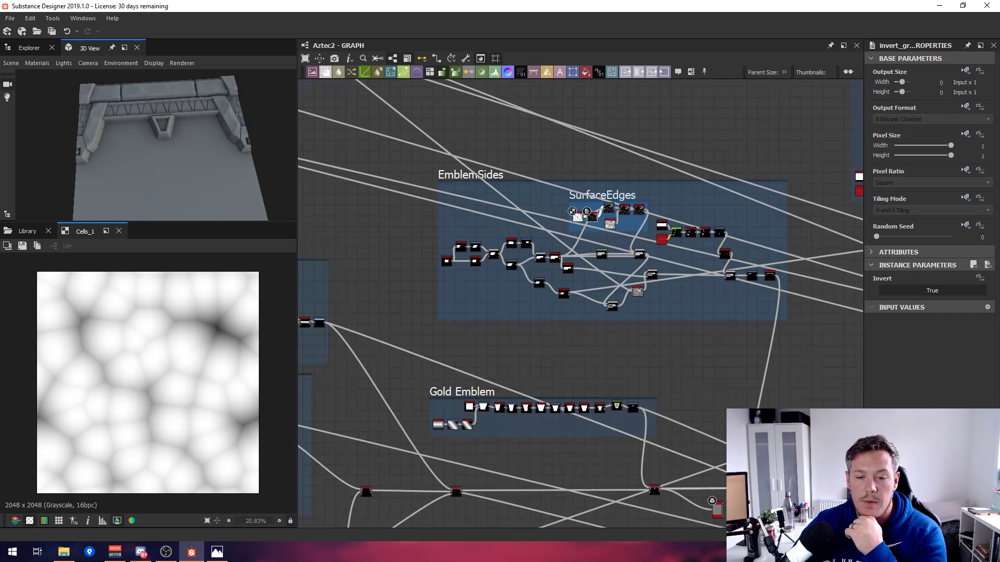
left_click_drag(716, 508, 691, 307)
scroll(684, 292, "up", 3)
left_click(649, 261)
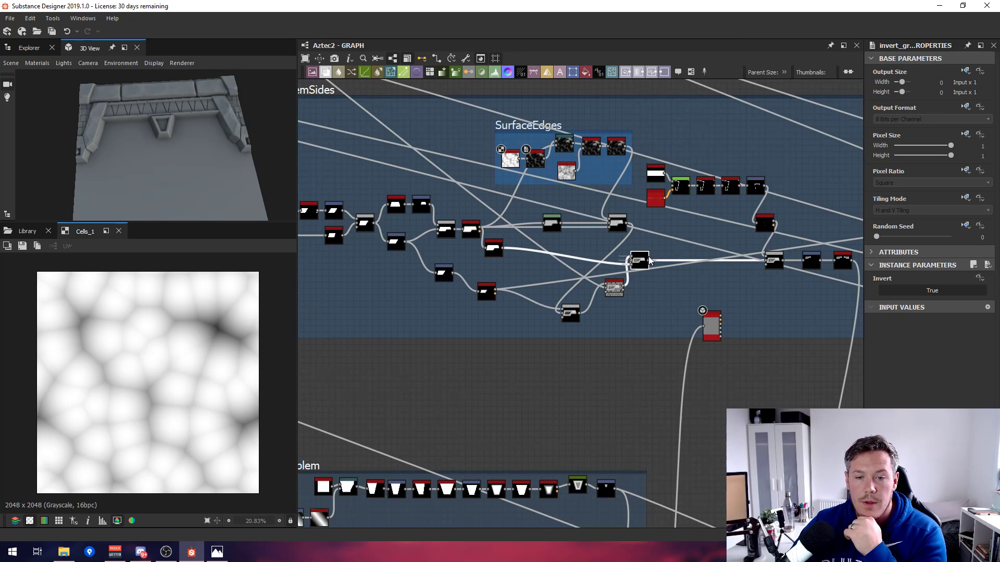
left_click_drag(649, 261, 704, 325)
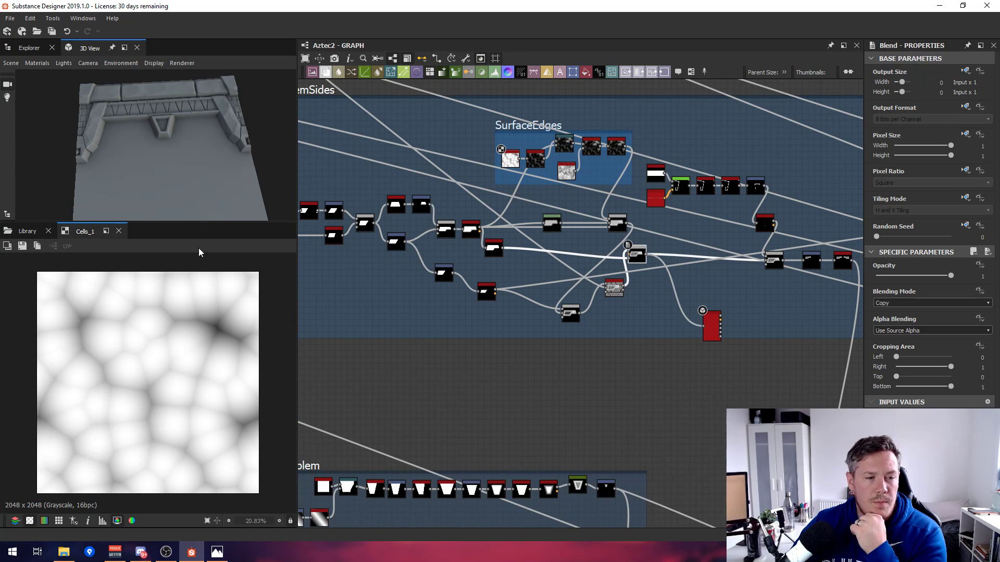
left_click_drag(184, 158, 126, 161)
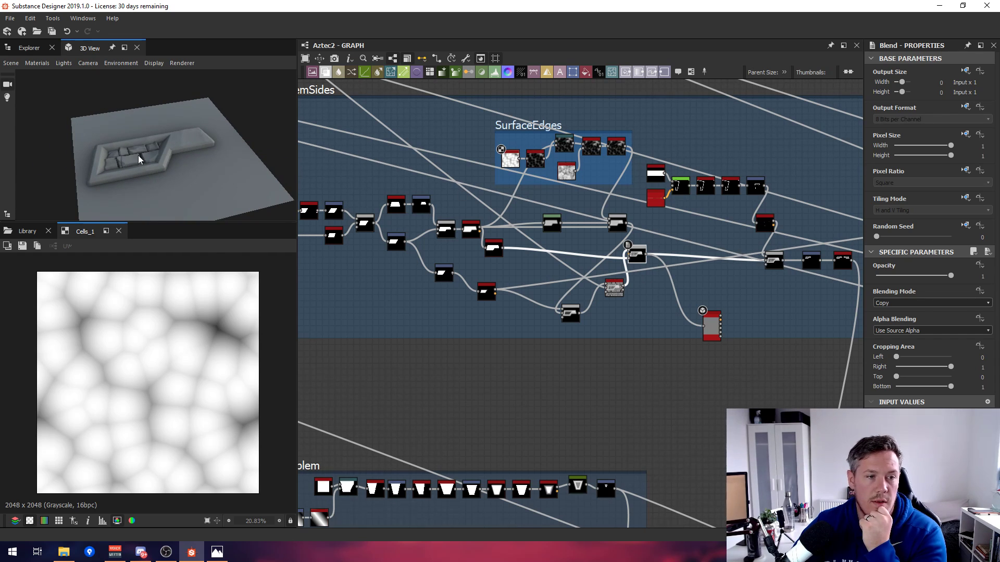
Examine the EmblemSides Curve mapper chain through the Blur HQ Grayscale, Histogram Scan and Bevel to the last Blend, Transformation 2D and Mirror Grayscale.
scroll(693, 208, "up", 4)
scroll(710, 298, "down", 2)
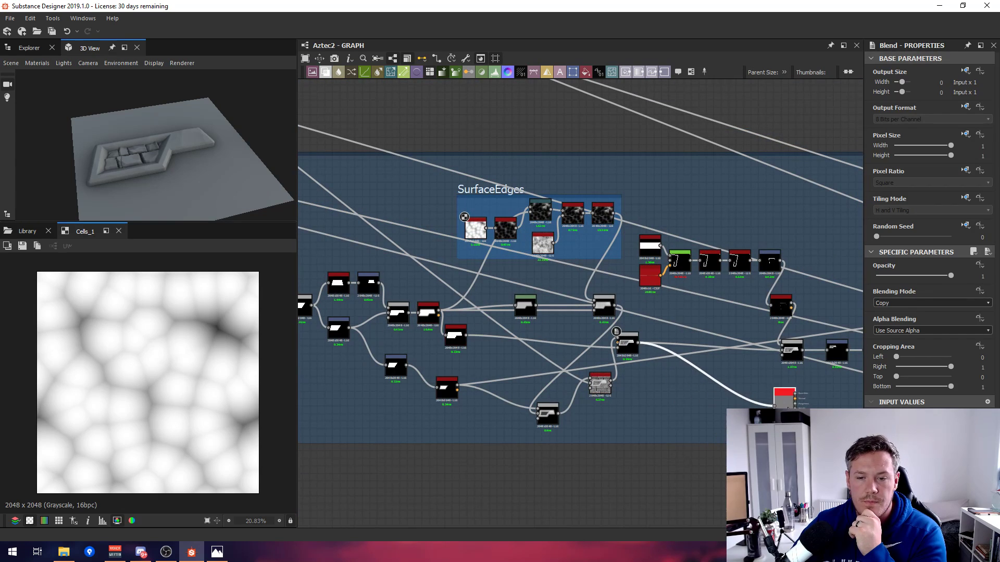
scroll(669, 249, "up", 4)
scroll(667, 243, "up", 3)
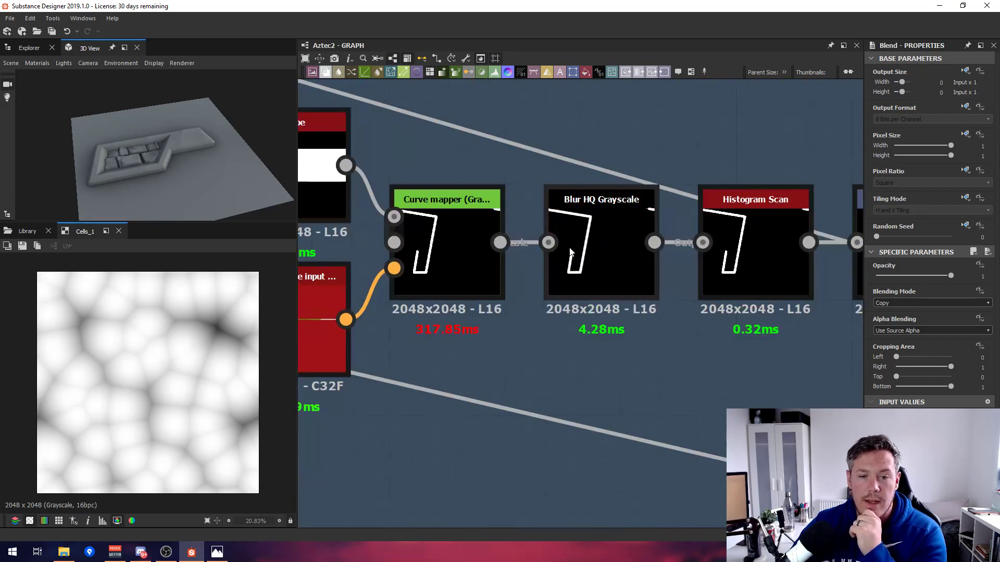
scroll(433, 249, "down", 3)
scroll(732, 253, "up", 2)
middle_click_drag(731, 253, 571, 211)
scroll(571, 210, "up", 1)
middle_click_drag(680, 366, 557, 140)
scroll(557, 140, "down", 3)
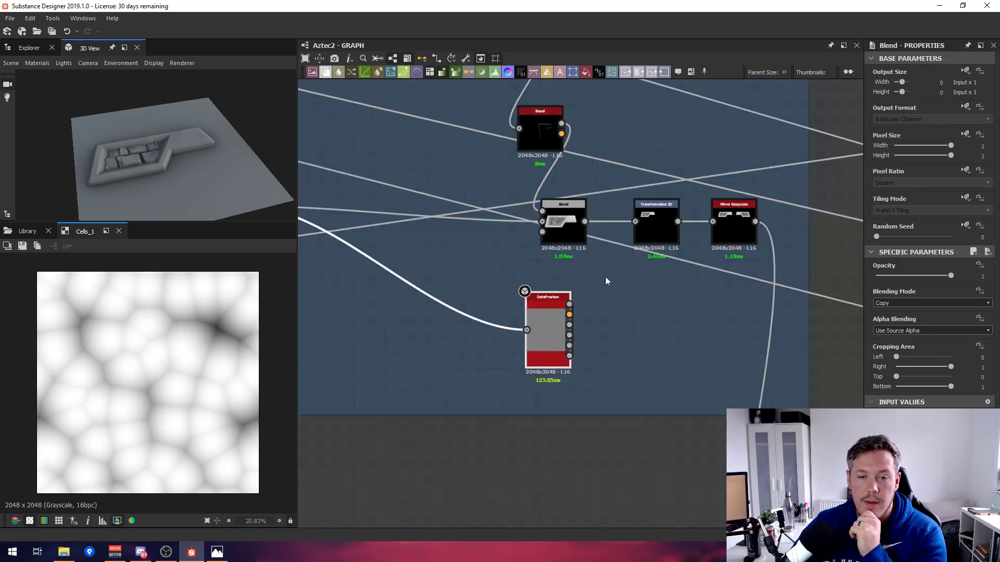
Move the DetePreview node beside the last EmblemSides Blend, connect that Blend's output to it and inspect the shape in 3D.
left_click_drag(556, 326, 618, 311)
left_click_drag(585, 222, 589, 314)
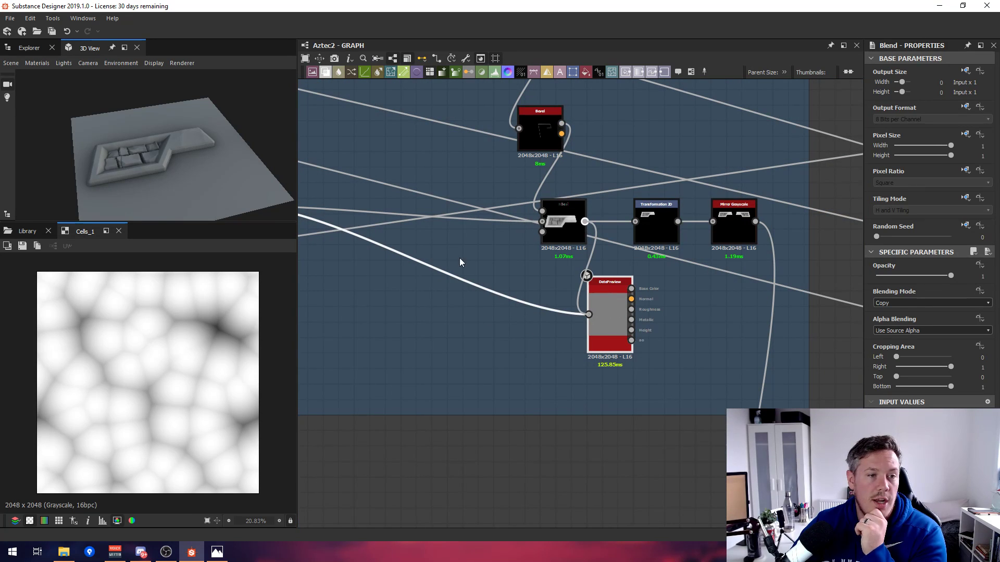
left_click_drag(182, 139, 56, 123)
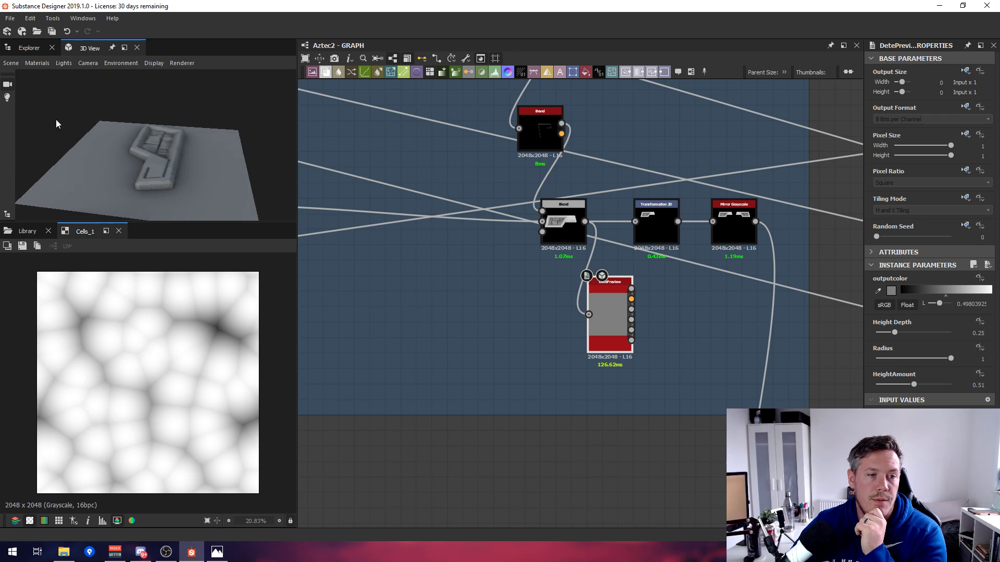
Move the DetePreview node below the EmblemSides Mirror Grayscale, connect the mirrored output to it and inspect both emblem sides in 3D.
left_click_drag(603, 298, 760, 315)
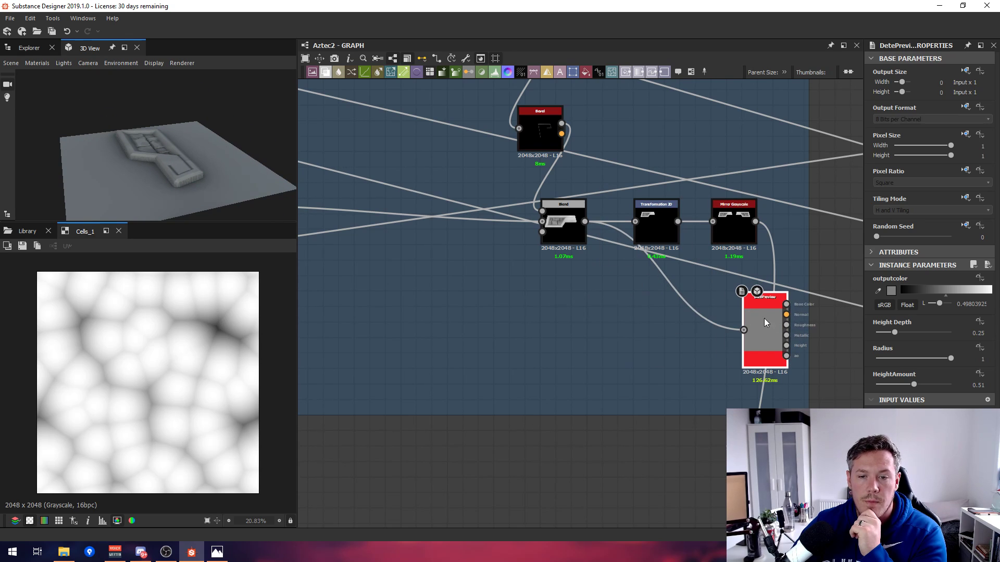
left_click_drag(753, 226, 744, 329)
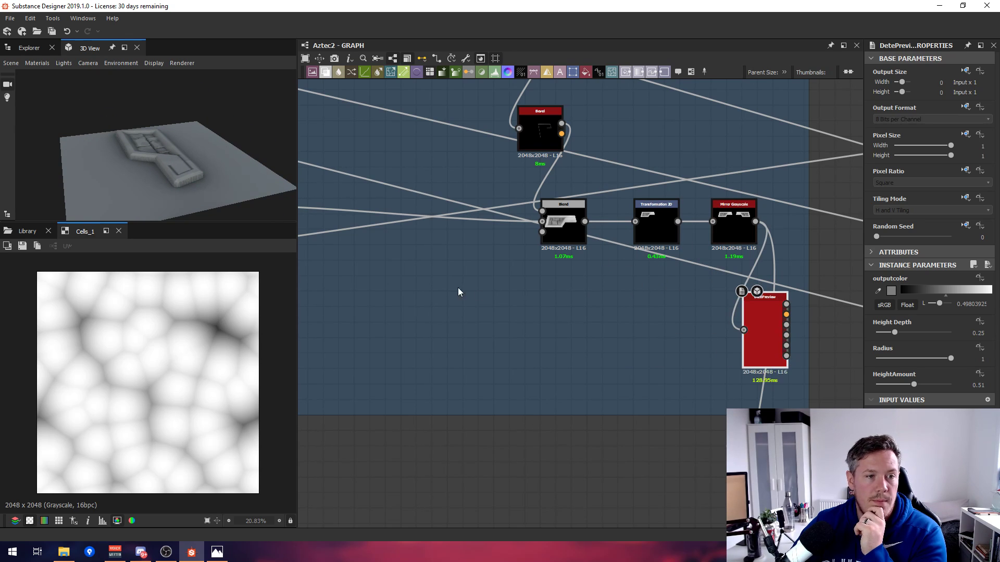
scroll(630, 317, "down", 5)
left_click_drag(640, 324, 666, 415)
left_click_drag(193, 164, 300, 202)
Connect the height blend that merges EmblemSides into the main chain to the DetePreview node and inspect the combined shape in 3D.
middle_click_drag(691, 346, 775, 260)
scroll(750, 289, "down", 2)
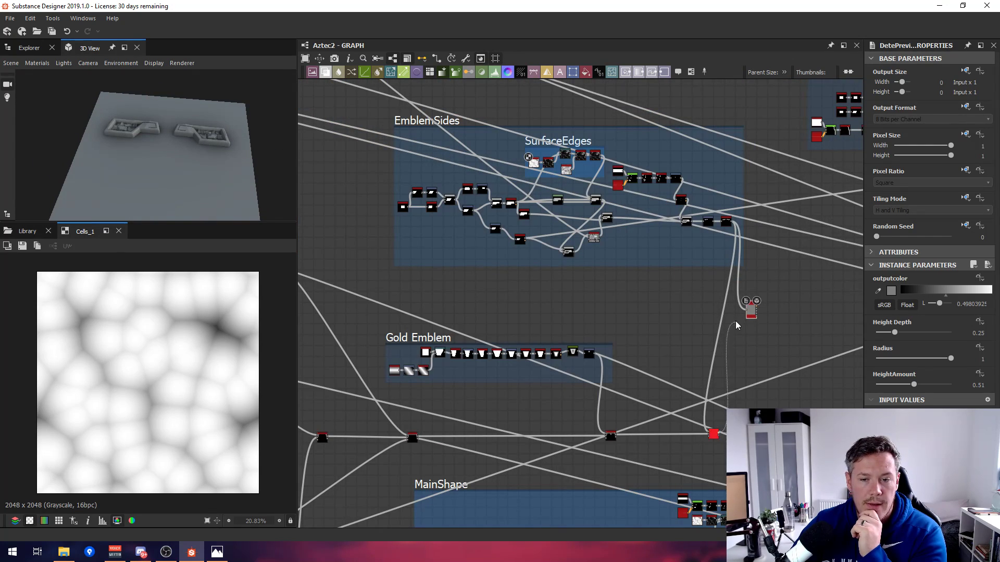
left_click_drag(746, 311, 746, 311)
mouse_move(151, 147)
left_mouse_down()
mouse_move(172, 164)
mouse_move(216, 137)
mouse_move(219, 154)
mouse_move(166, 156)
left_mouse_up()
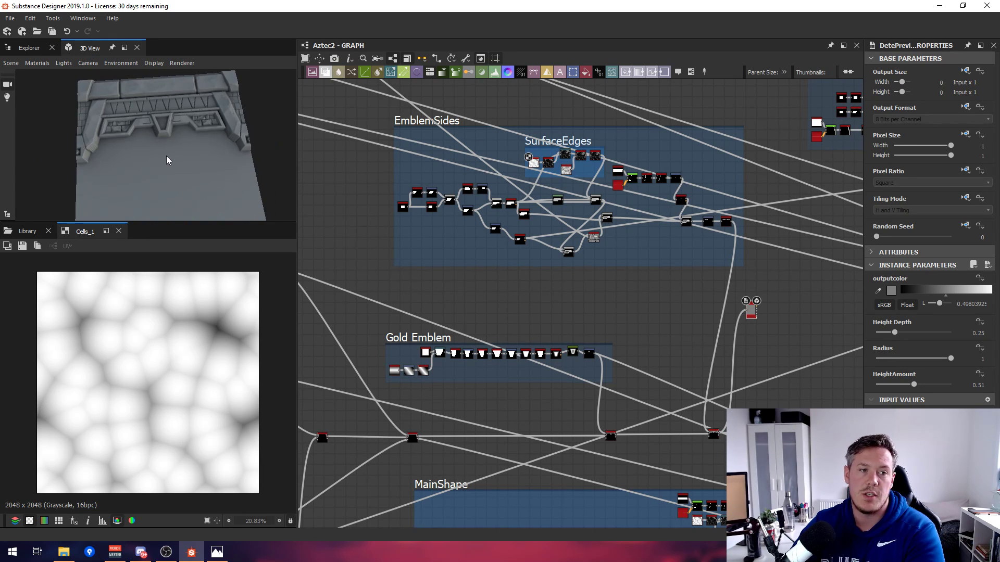
Review how the BG_Bricks, GoldStrip, TopTrim, TopTriangle, EmblemSides and Gold Emblem groups are laid out across the graph.
scroll(624, 199, "down", 5)
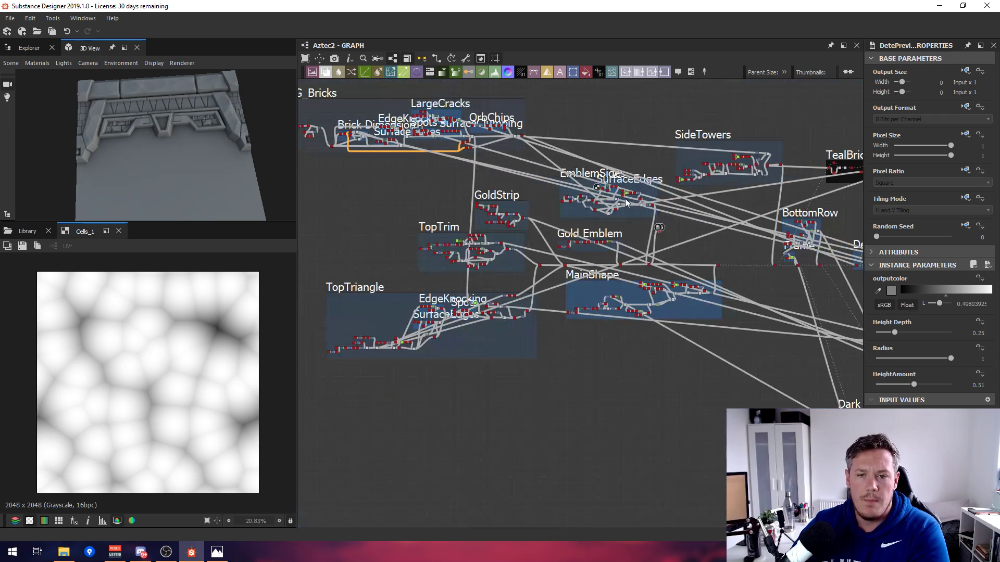
middle_click_drag(447, 108, 524, 153)
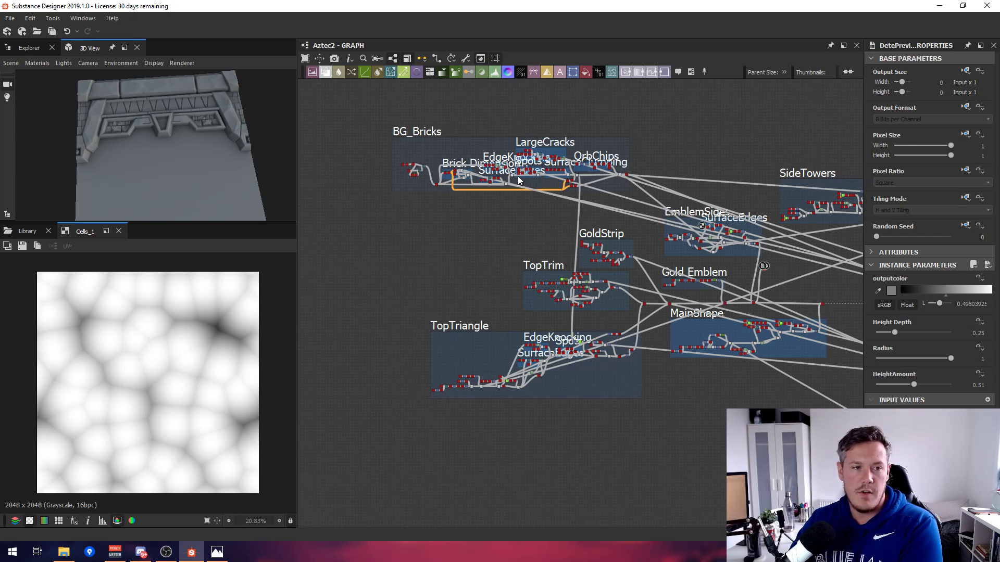
scroll(539, 153, "up", 2)
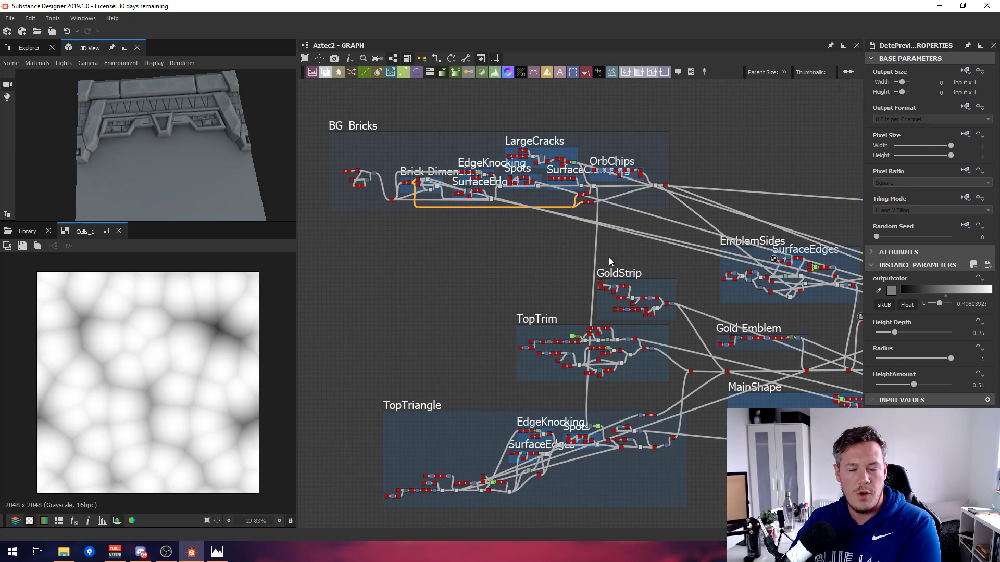
middle_click_drag(772, 320, 544, 244)
scroll(554, 204, "up", 2)
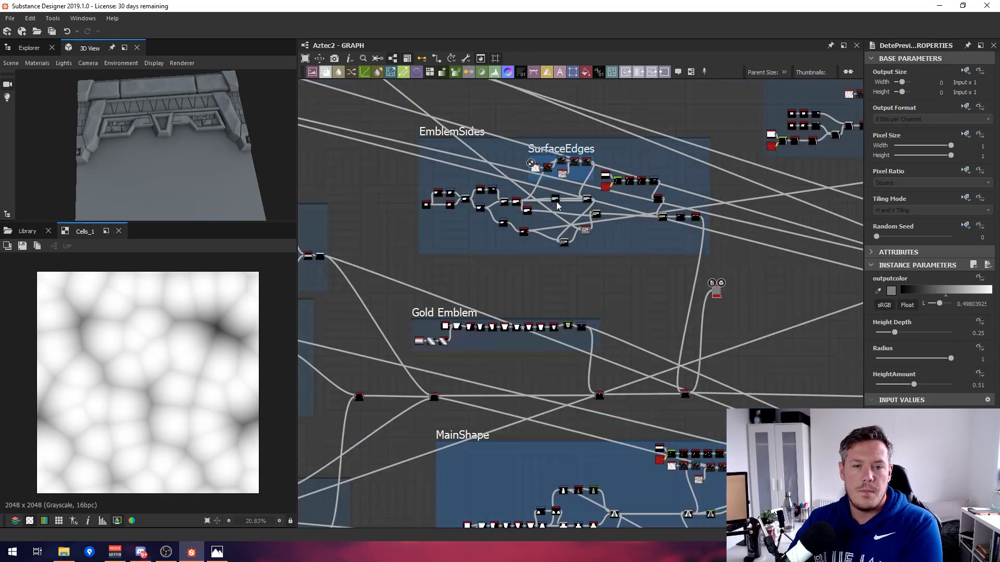
scroll(555, 207, "down", 2)
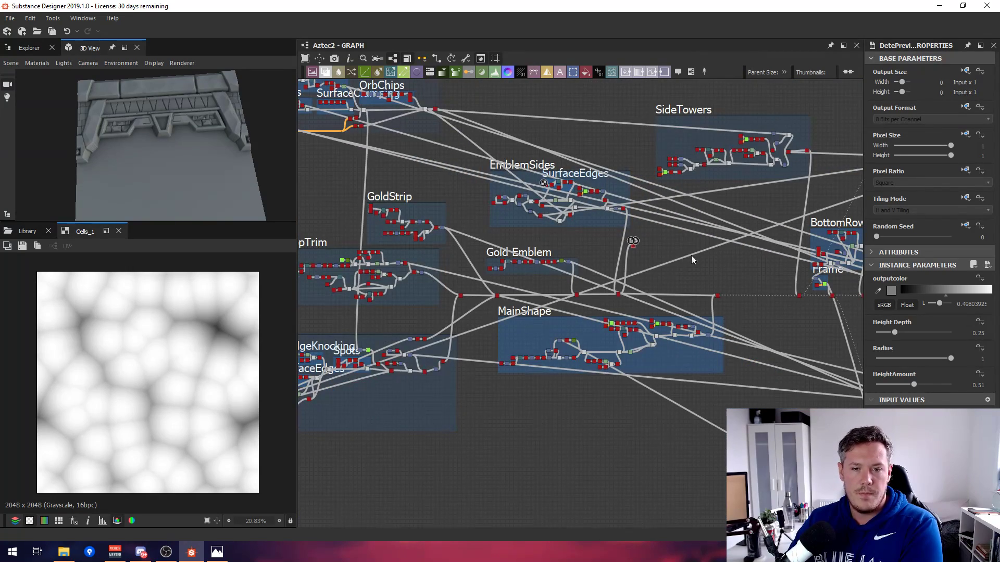
Move the DetePreview node beside the MainShape group, connect the group's final Blend to it and inspect the shape in 3D.
scroll(631, 244, "up", 4)
left_click_drag(629, 259, 771, 337)
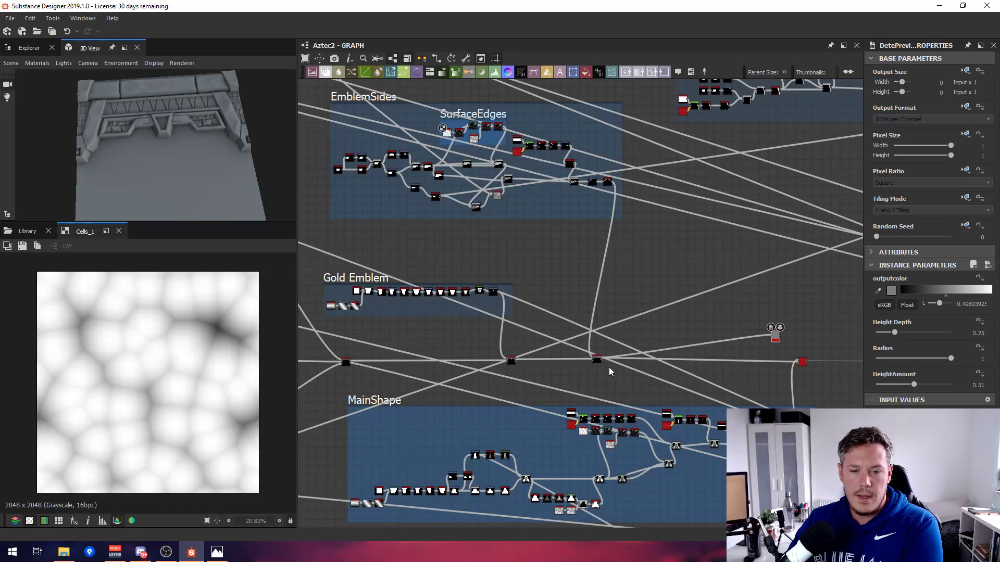
middle_click_drag(467, 459, 587, 385)
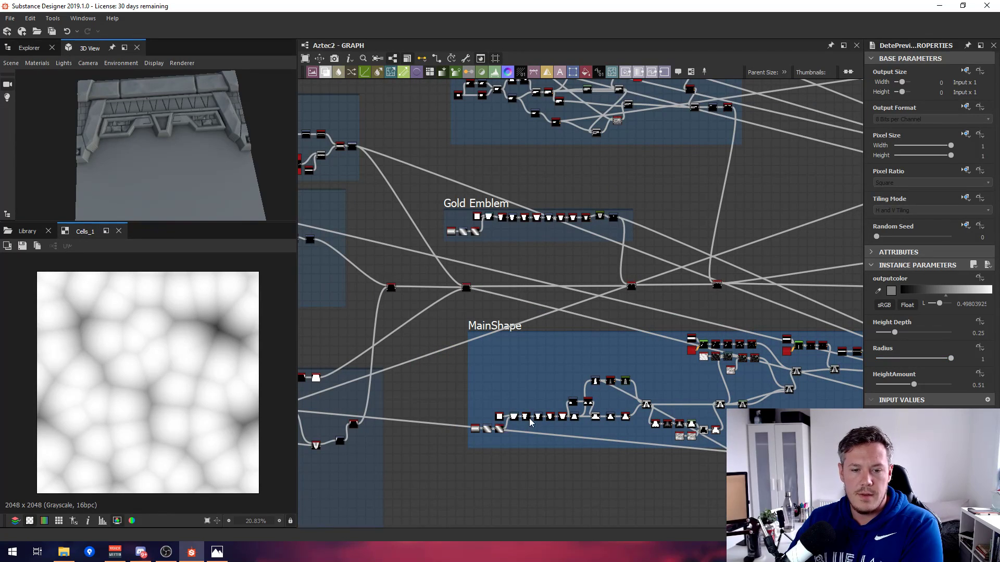
scroll(530, 420, "up", 4)
scroll(614, 375, "down", 4)
middle_click_drag(599, 313, 348, 249)
scroll(683, 272, "up", 1)
left_click_drag(702, 184, 786, 300)
left_click_drag(719, 314, 818, 290)
scroll(180, 166, "down", 2)
mouse_move(180, 165)
left_mouse_down()
mouse_move(158, 149)
mouse_move(195, 156)
left_mouse_up()
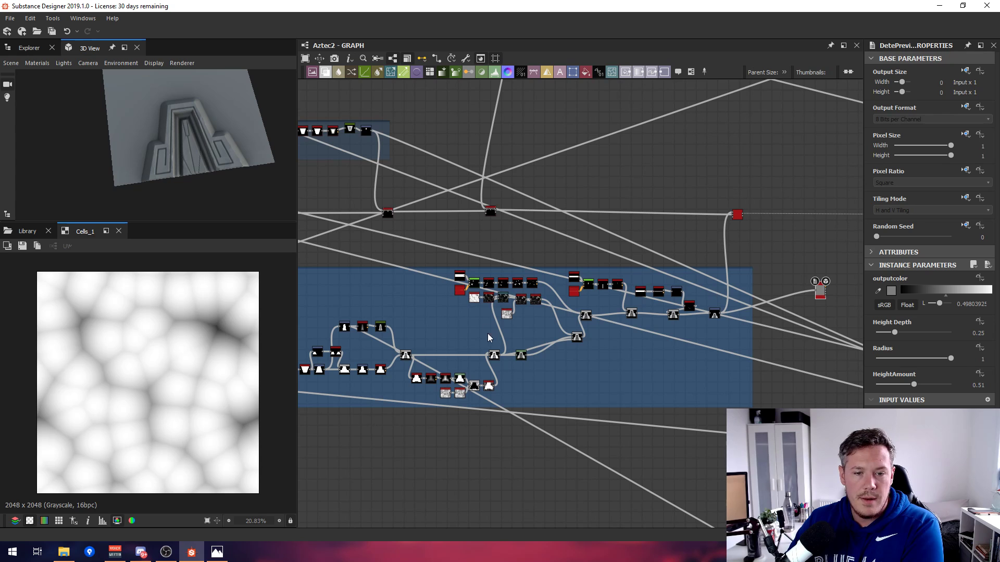
Examine the MainShape chain from the Shape and Directional Warp through the Mirror Grayscale and Transformation 2D nodes to the first Blend.
scroll(430, 363, "up", 5)
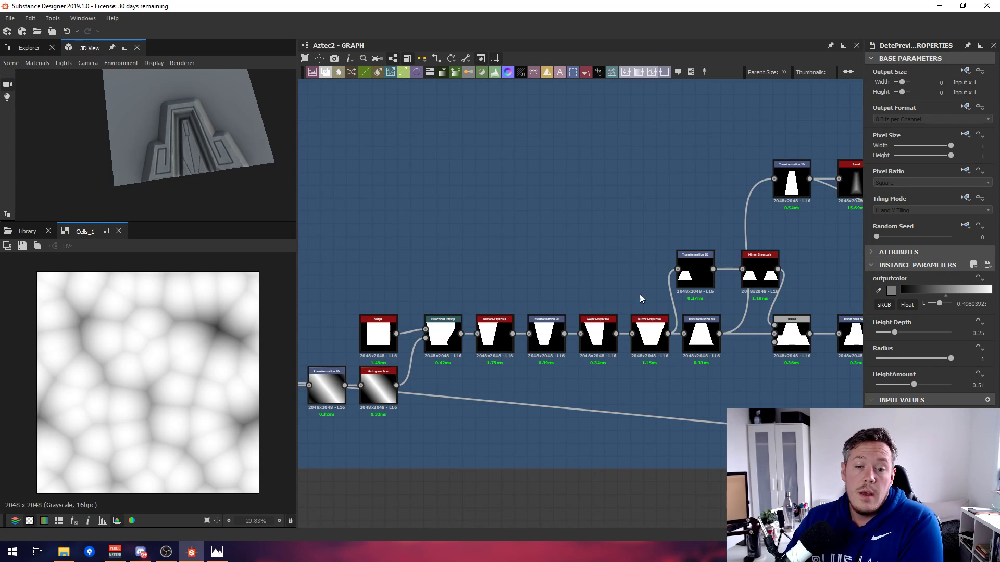
scroll(655, 307, "up", 2)
middle_click_drag(635, 276, 615, 288)
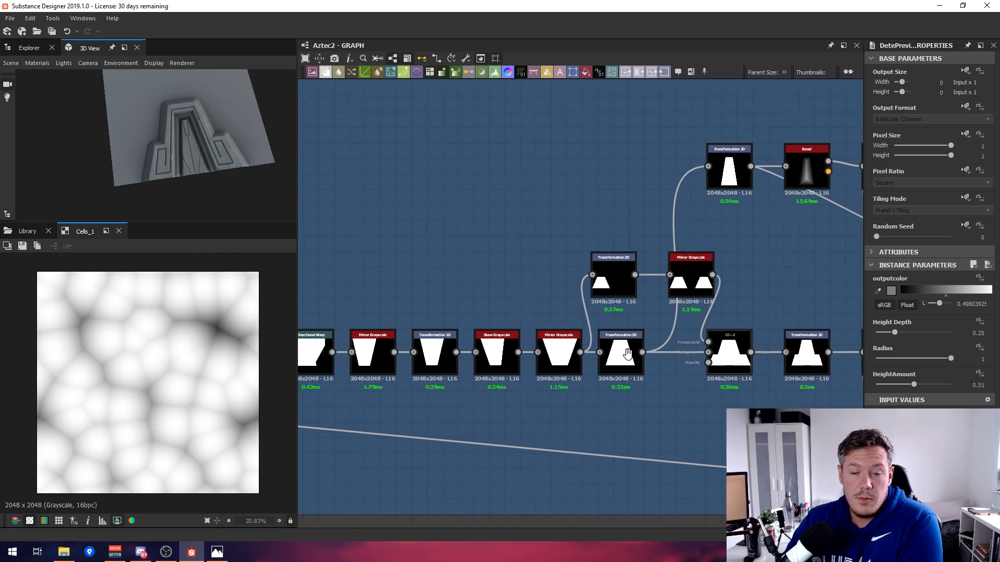
middle_click_drag(729, 354, 592, 365)
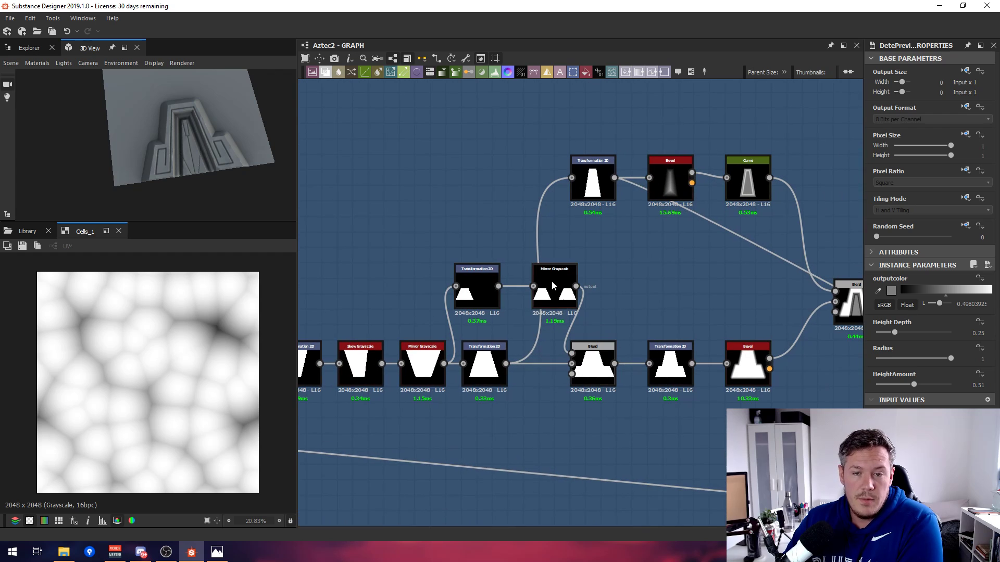
View the 2D outputs of the MainShape group's upper Bevel, its Curve and the Subtract Blend that combines the shapes.
double_click(680, 178)
double_click(753, 180)
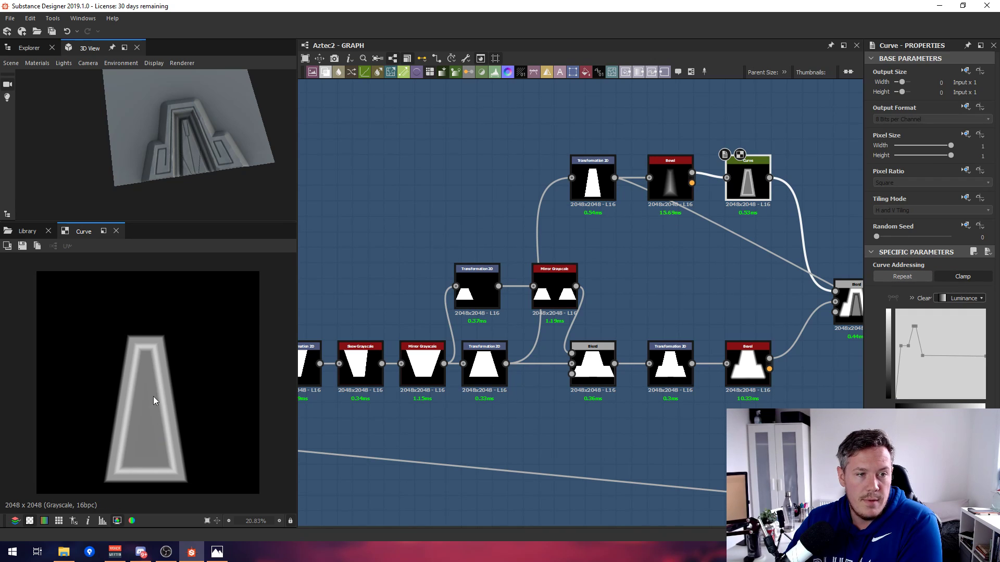
middle_click_drag(589, 270, 470, 261)
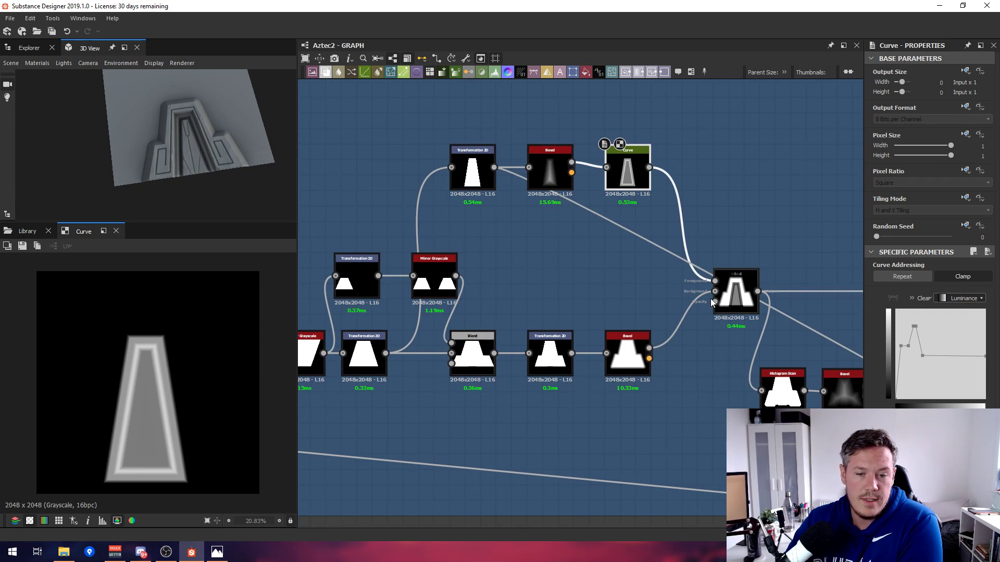
double_click(740, 290)
Move the DetePreview node near the MainShape Subtract Blend and preview the lower Bevel's Height output in 3D.
scroll(759, 280, "down", 3)
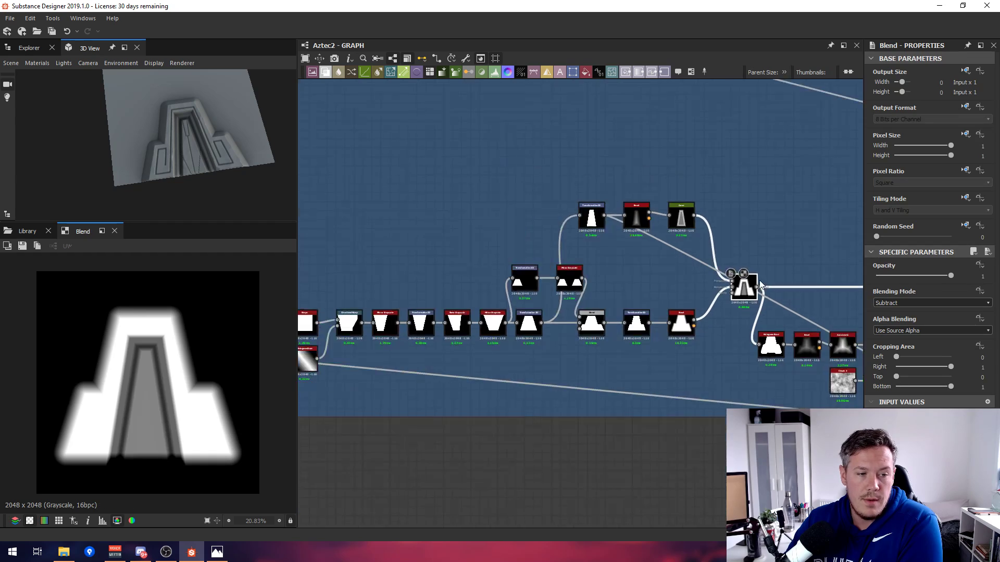
scroll(760, 280, "down", 3)
middle_click_drag(759, 280, 424, 270)
scroll(758, 246, "down", 2)
middle_click_drag(758, 246, 567, 250)
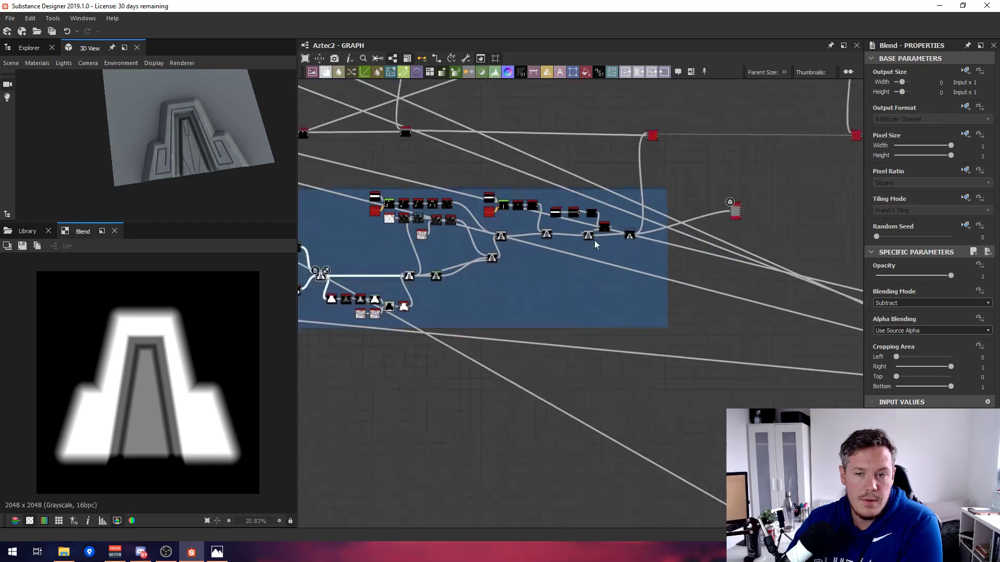
left_click_drag(734, 211, 368, 247)
middle_click_drag(360, 287, 539, 296)
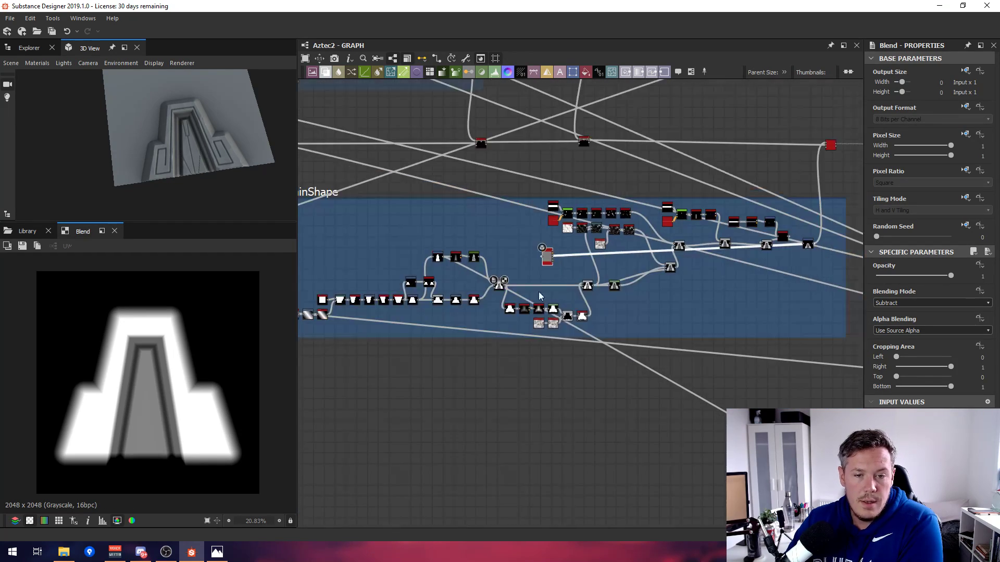
scroll(540, 296, "up", 5)
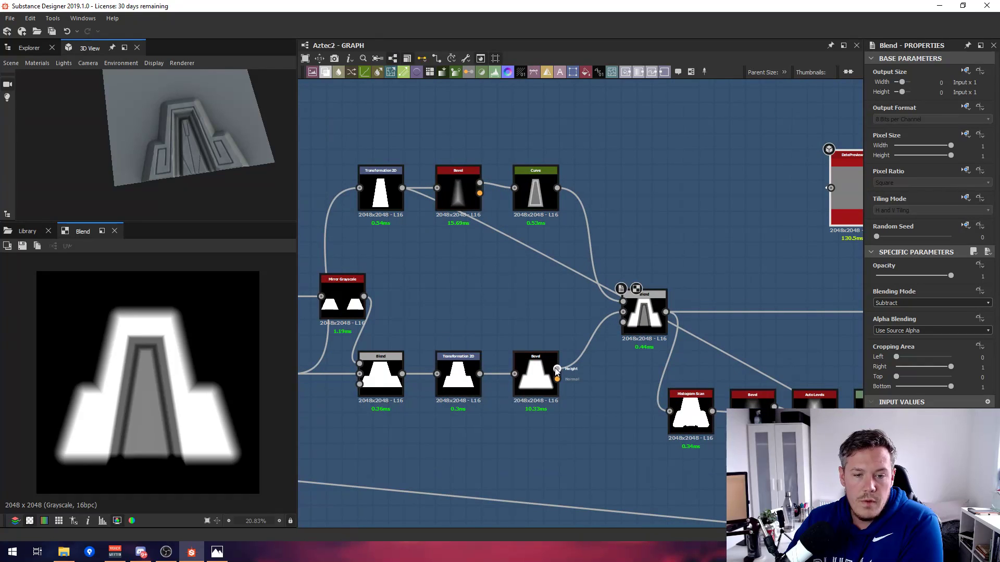
left_click_drag(556, 370, 732, 185)
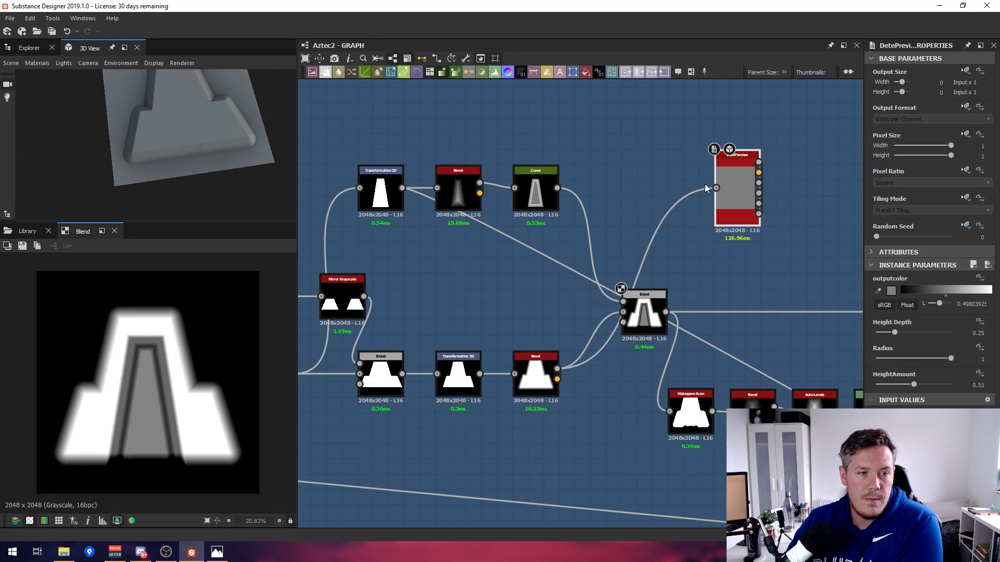
Preview the MainShape Curve output and the Subtract Blend output in 3D by connecting each to the DetePreview node.
left_click_drag(557, 188, 610, 186)
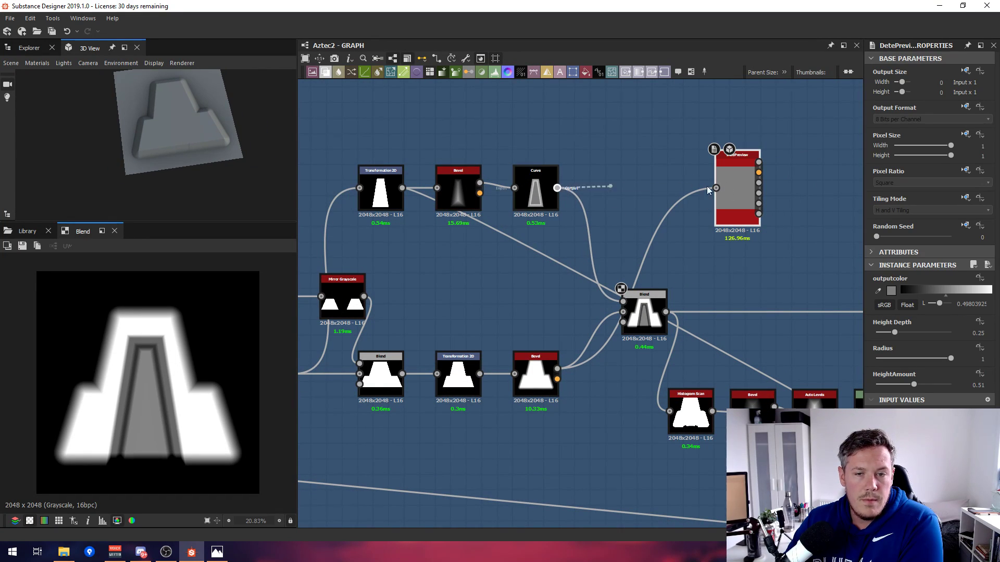
left_click_drag(708, 191, 715, 188)
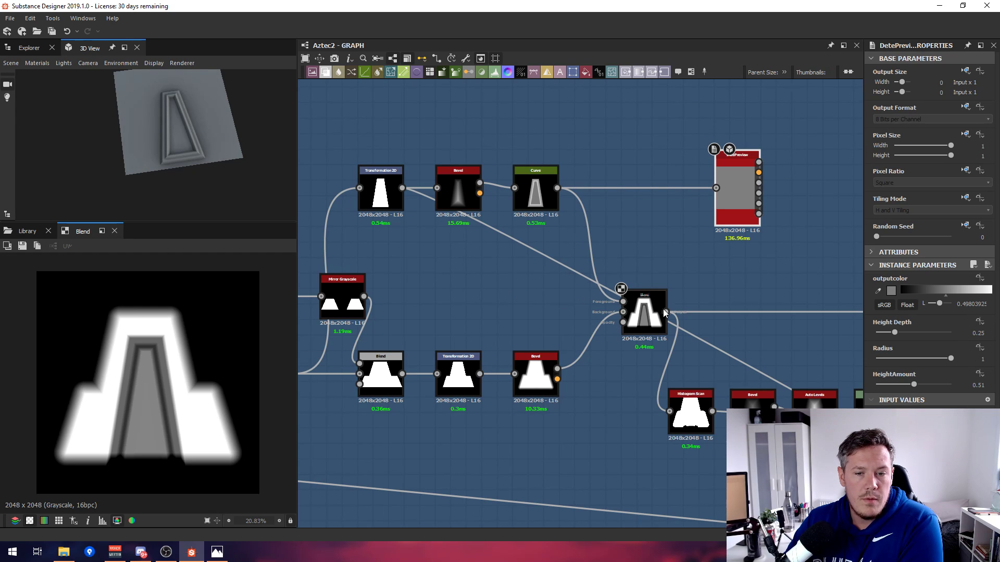
left_click_drag(664, 311, 738, 166)
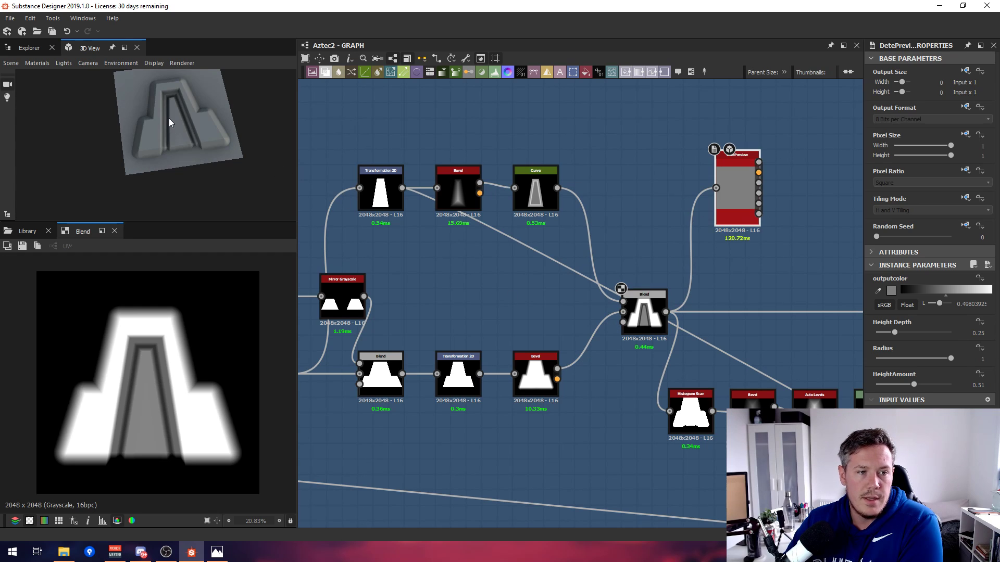
Examine the Histogram Scan and Clouds 2 chain, then move the DetePreview node above the Blend it feeds and connect that Blend's output.
middle_click_drag(719, 330, 573, 295)
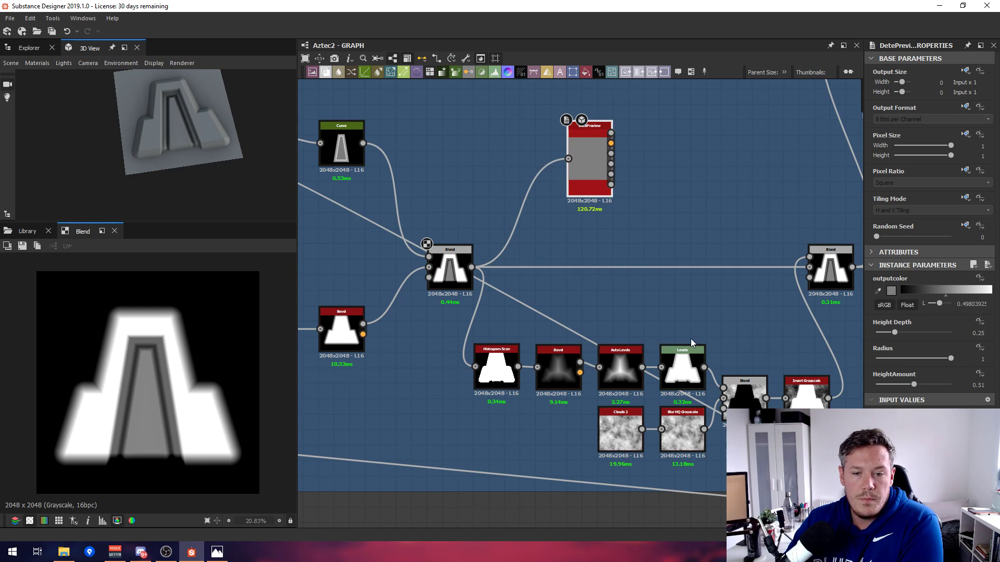
middle_click_drag(657, 379, 567, 359)
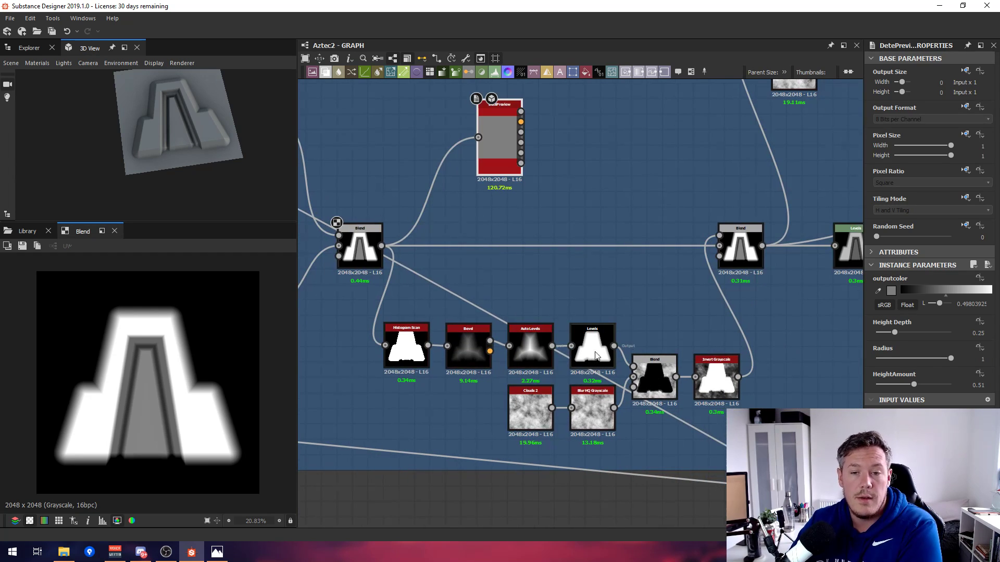
mouse_move(637, 317)
middle_mouse_down()
mouse_move(605, 315)
mouse_move(625, 331)
middle_mouse_up()
left_click_drag(506, 166, 751, 177)
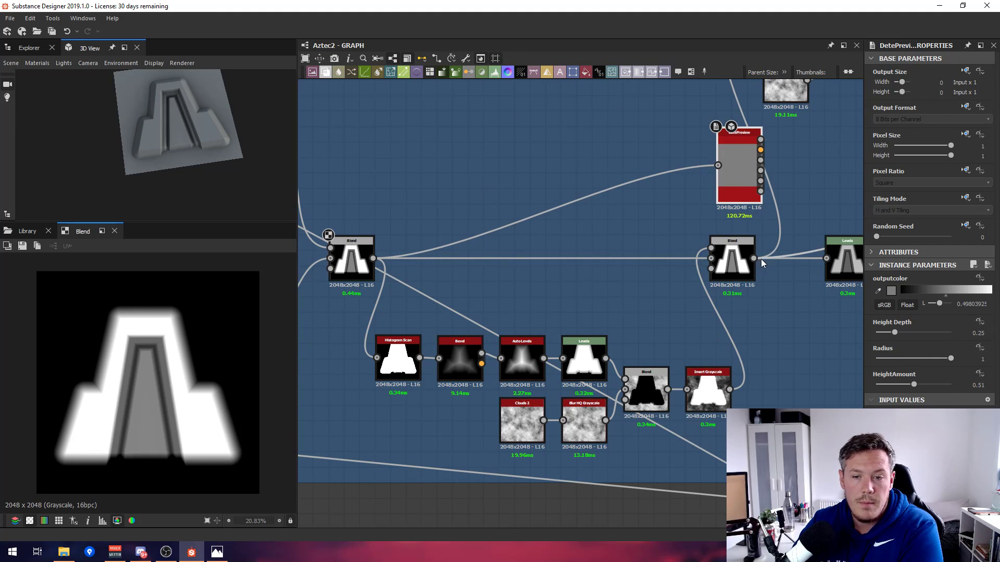
left_click_drag(754, 258, 718, 165)
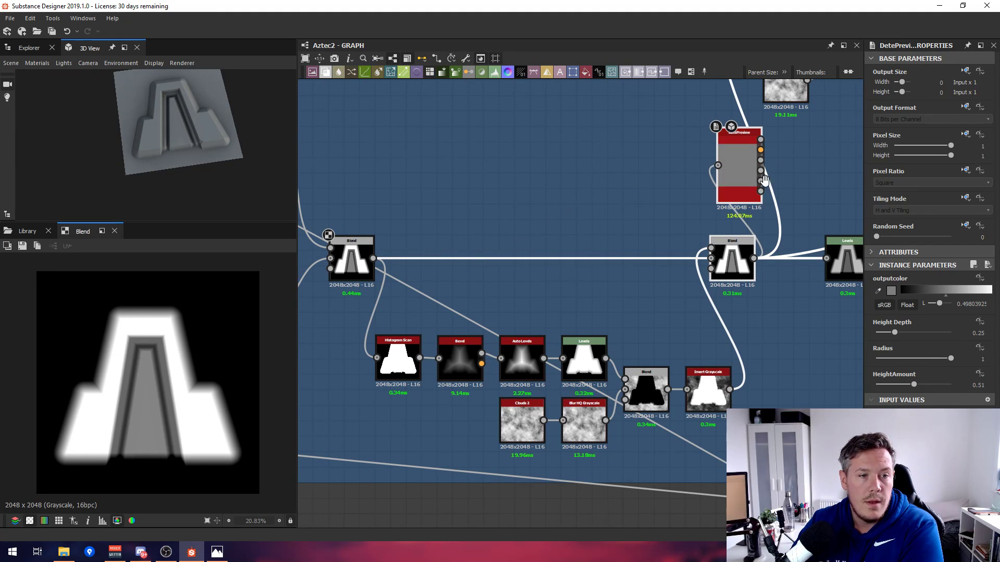
middle_click_drag(708, 166, 516, 173)
left_click_drag(582, 173, 746, 173)
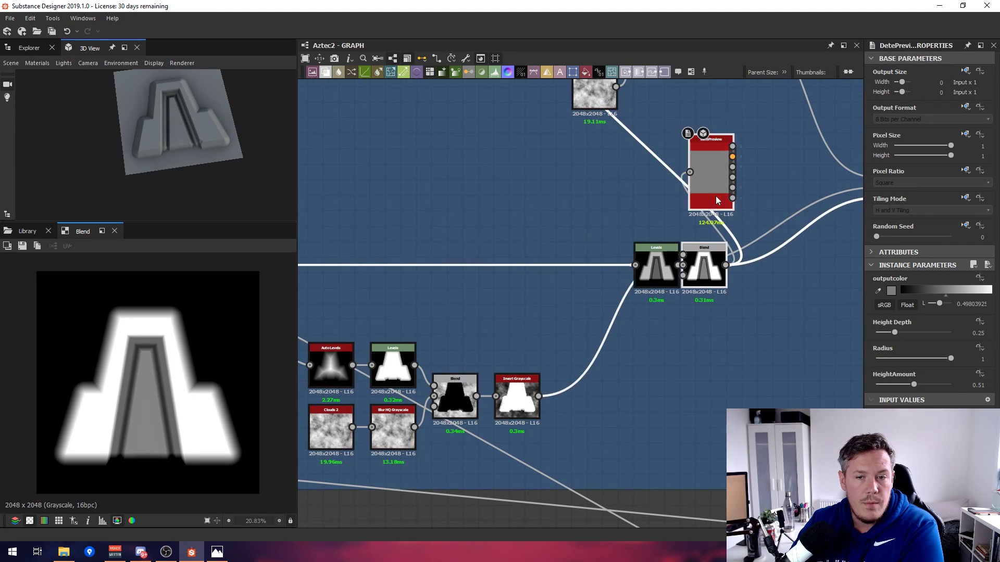
key("ctrl+z")
left_click(643, 139)
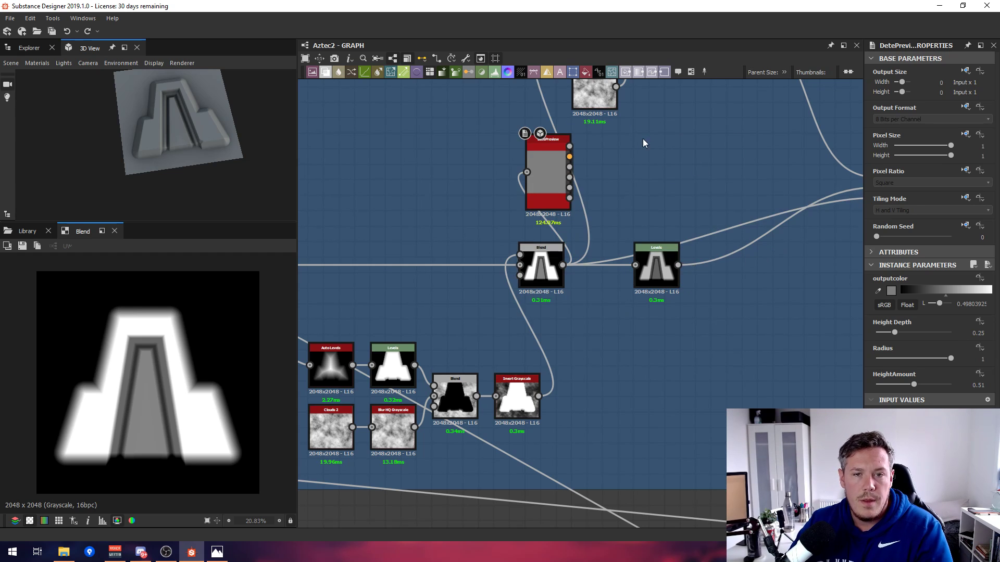
Move the DetePreview node aside in the MainShape group and examine the mirrored Curve mapper chain and the Cells 1 warp chain.
scroll(642, 139, "down", 3)
middle_click_drag(612, 167, 592, 228)
scroll(593, 228, "up", 1)
left_click_drag(566, 221, 683, 210)
middle_click_drag(609, 127, 594, 195)
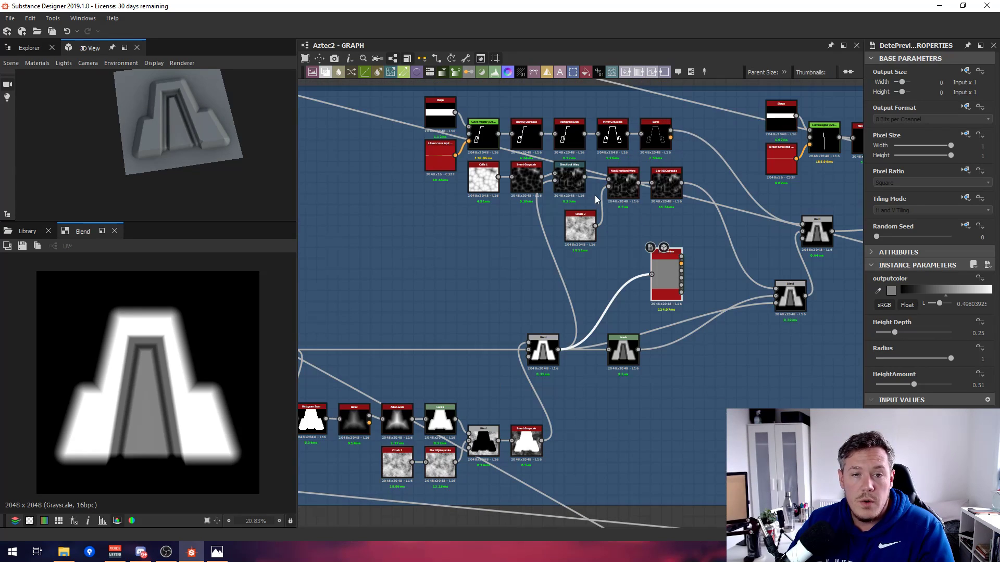
scroll(491, 129, "up", 5)
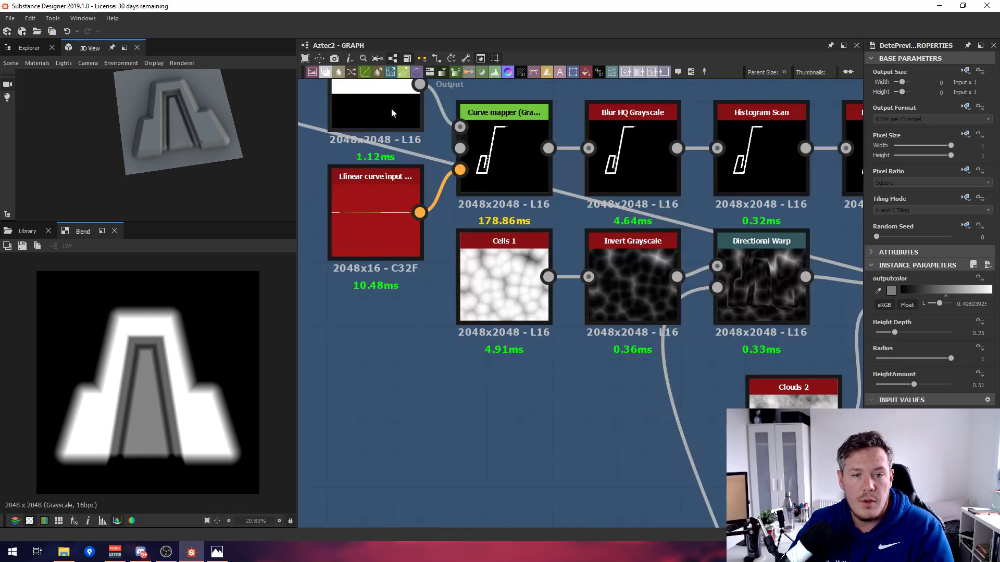
scroll(647, 162, "down", 3)
scroll(569, 149, "down", 2)
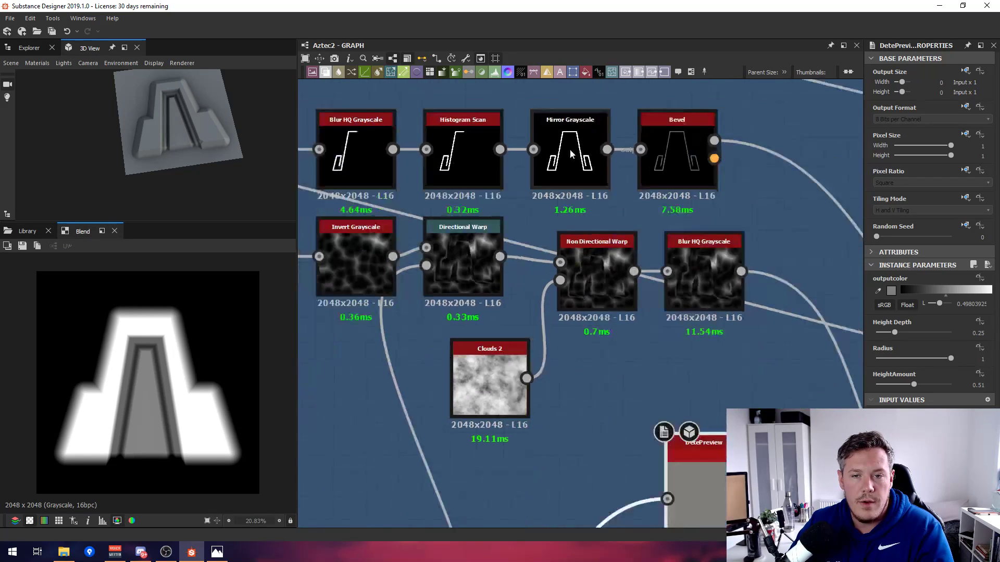
Connect the MainShape Blend fed by Levels and Blur HQ Grayscale to the DetePreview node and inspect its surface up close in 3D.
scroll(696, 261, "down", 2)
middle_click_drag(742, 315, 580, 181)
scroll(580, 180, "down", 1)
left_click_drag(527, 237, 748, 341)
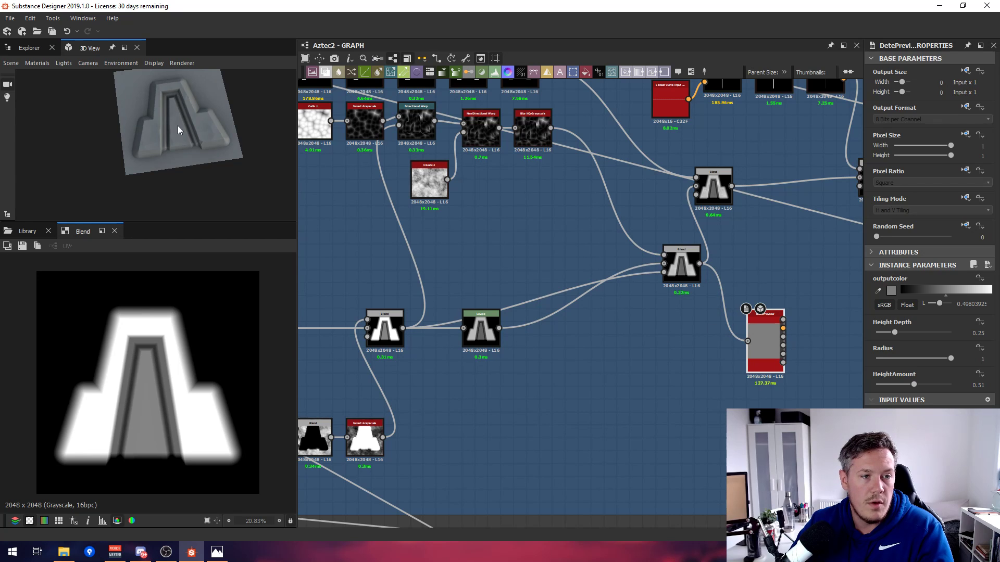
left_click_drag(177, 126, 336, 172)
scroll(158, 118, "up", 5)
scroll(192, 163, "down", 3)
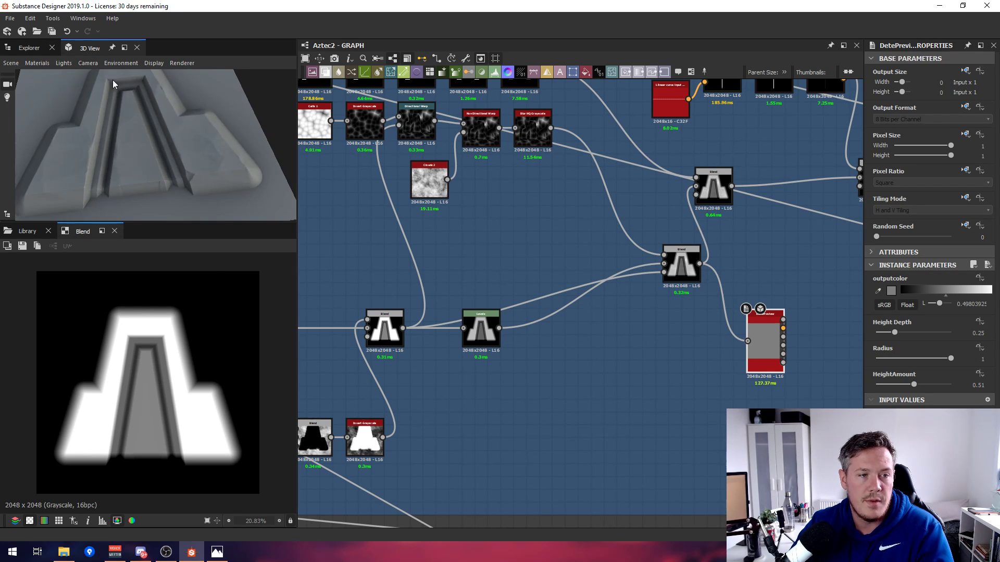
scroll(698, 231, "down", 3)
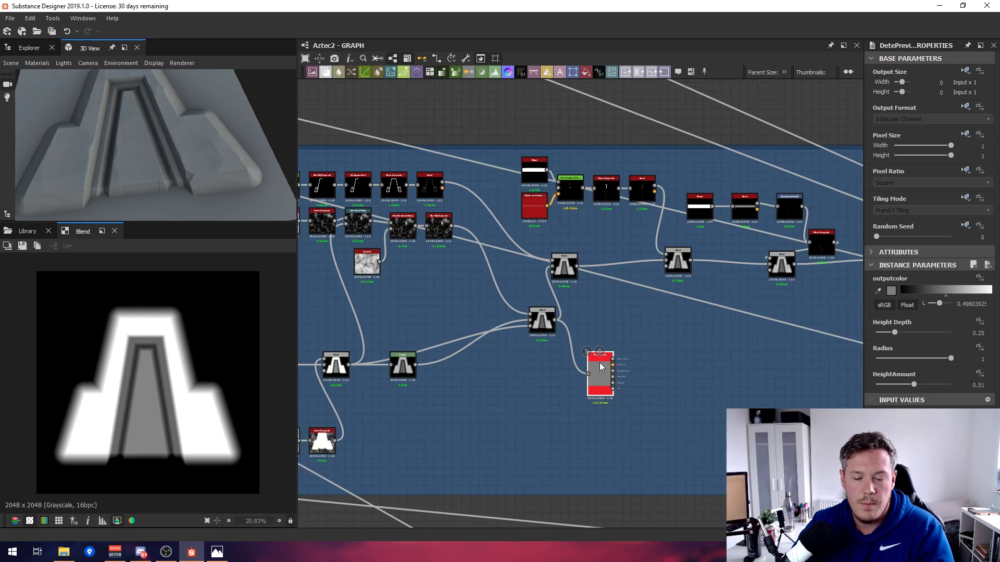
Move the DetePreview node further along the MainShape chain and view the 2D outputs of its two Mirror Grayscale nodes.
left_click_drag(607, 375, 695, 365)
scroll(636, 224, "up", 3)
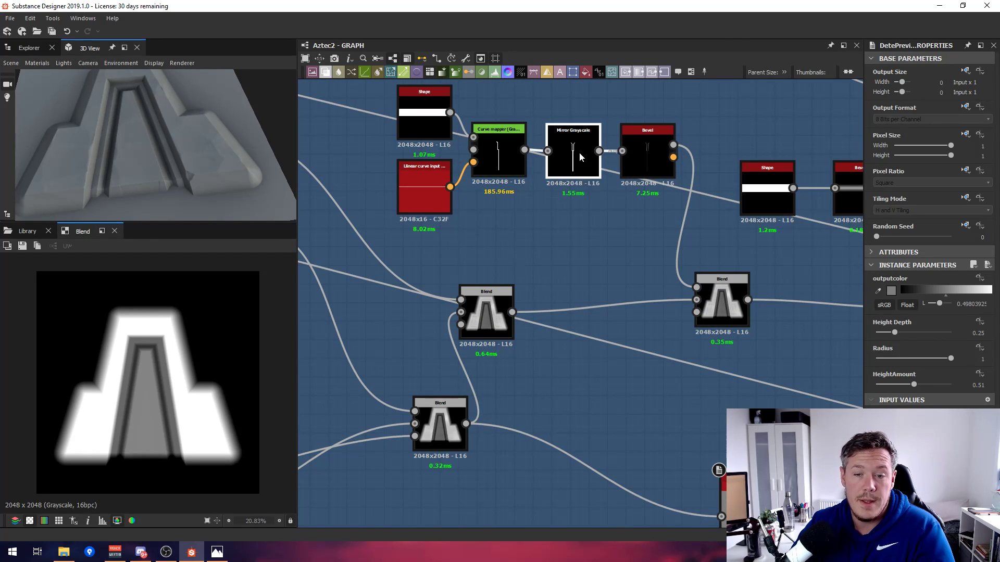
double_click(579, 152)
scroll(576, 212, "down", 3)
left_click_drag(553, 374, 747, 374)
double_click(736, 237)
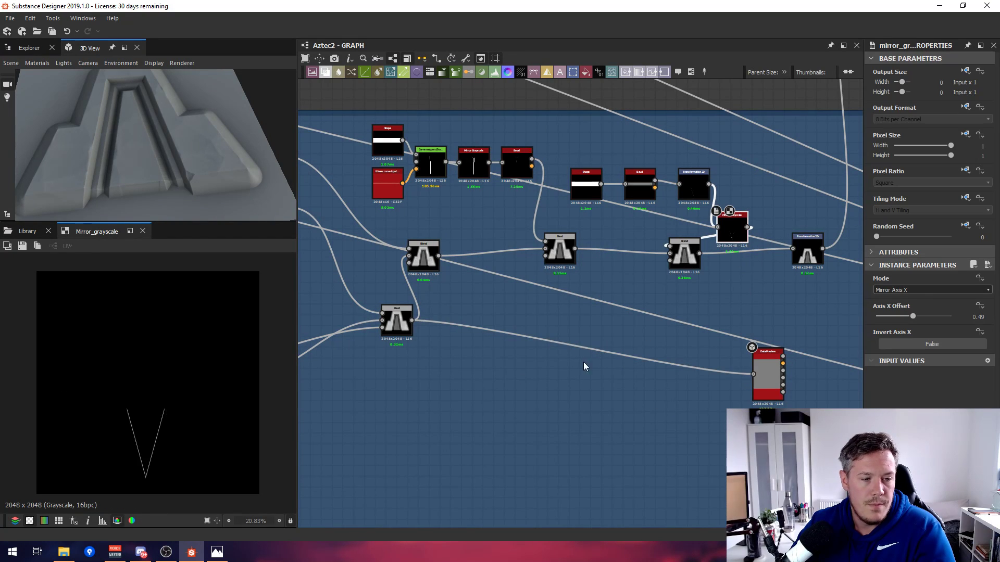
Connect the MainShape group's final Transformation 2D to the DetePreview node and preview the finished shape in 3D.
middle_click_drag(584, 366, 408, 308)
left_click_drag(591, 313, 713, 248)
mouse_move(653, 203)
left_mouse_down()
mouse_move(667, 209)
mouse_move(646, 189)
left_mouse_up()
left_click_drag(701, 251, 701, 251)
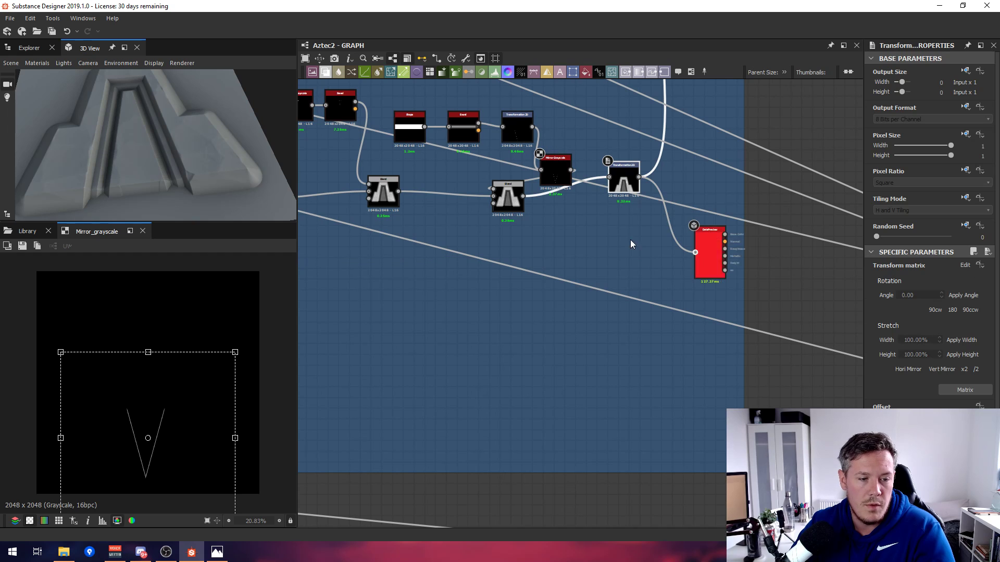
left_click_drag(188, 210, 222, 182)
scroll(616, 235, "down", 6)
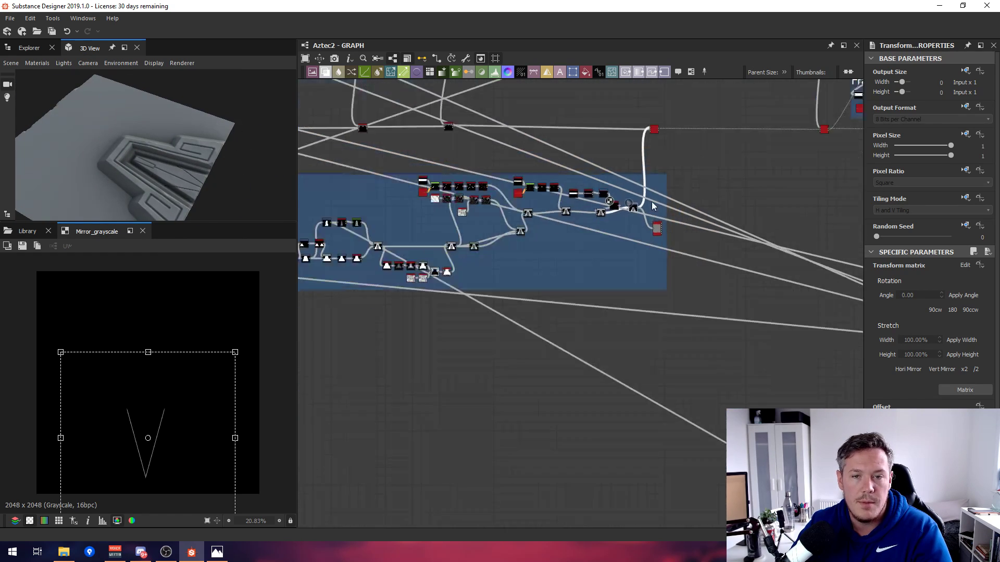
Move the DetePreview node beside the Height Blend that follows MainShape and preview that node's combined height in 3D.
left_click_drag(677, 307, 711, 250)
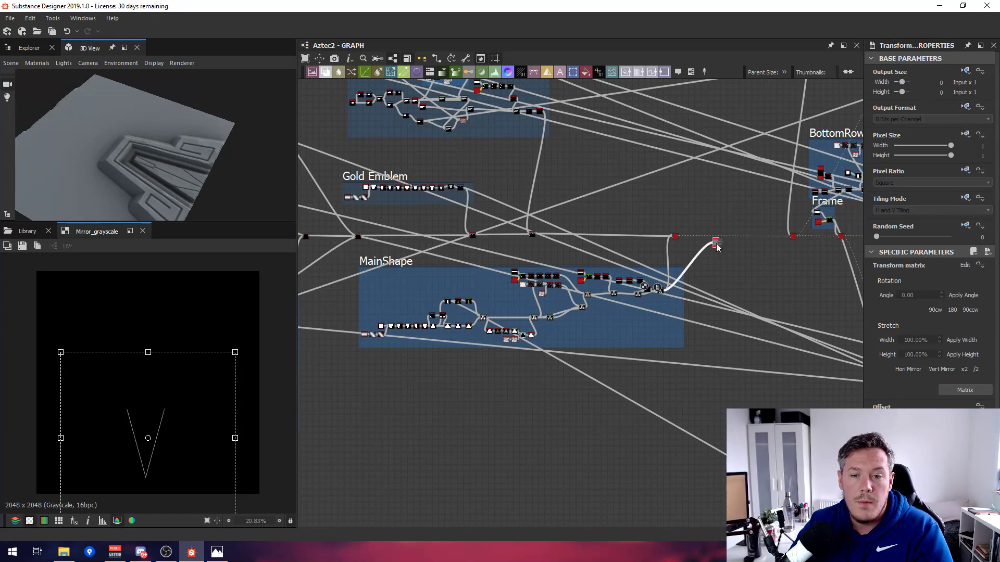
scroll(670, 238, "up", 3)
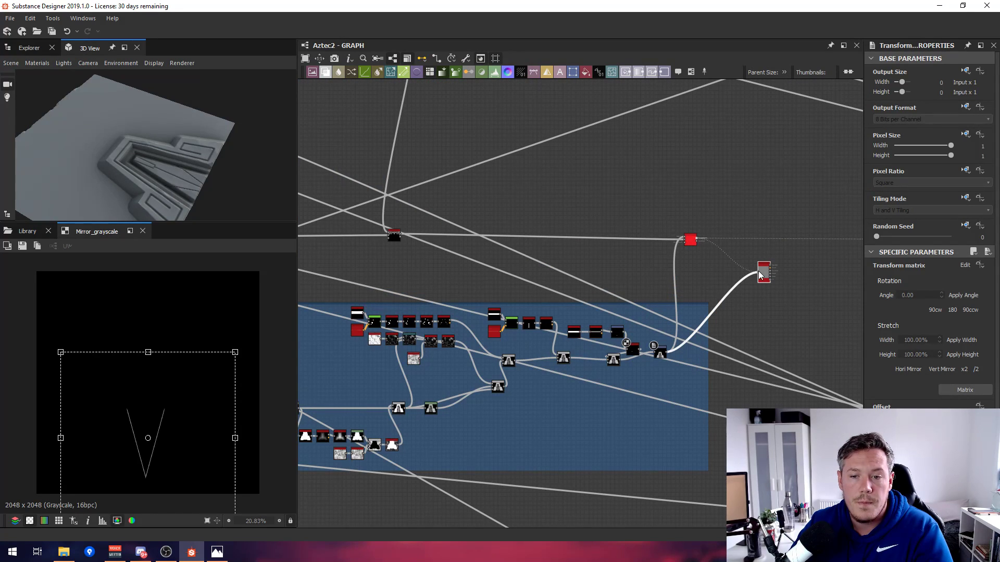
left_click_drag(758, 275, 759, 274)
left_click_drag(176, 177, 123, 168)
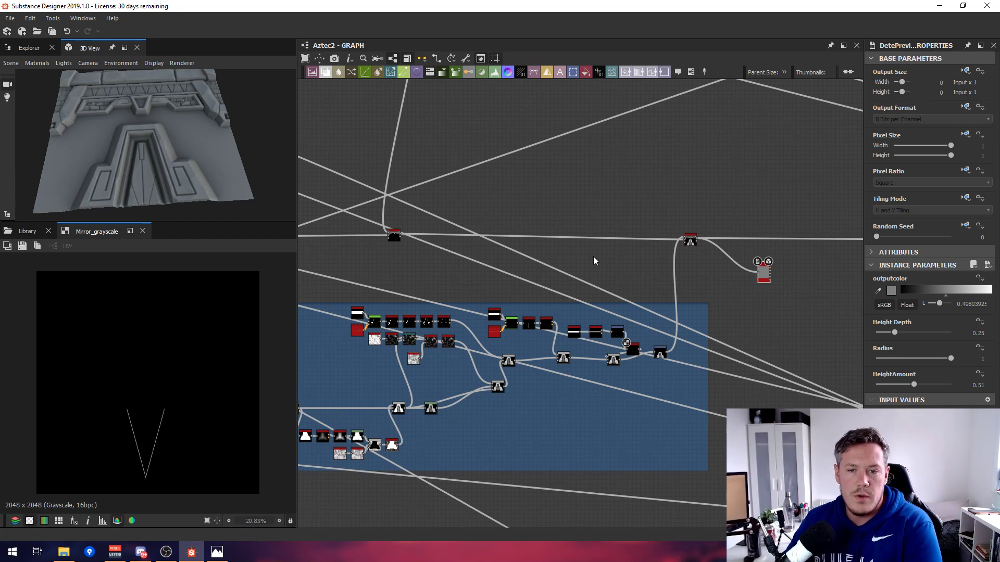
Move the DetePreview node below the SideTowers group and bring that group's starting nodes into view.
scroll(652, 288, "down", 5)
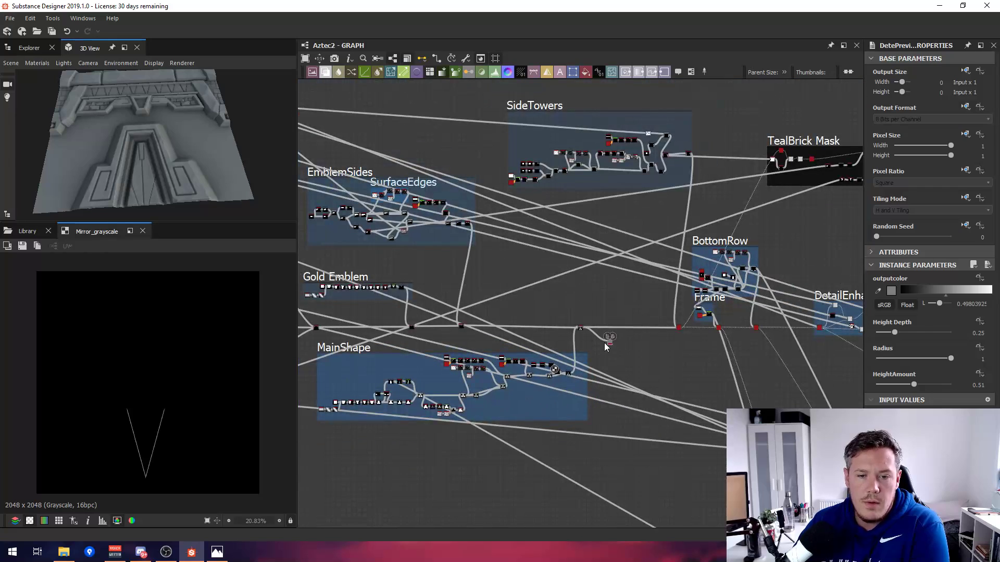
left_click_drag(624, 301, 660, 212)
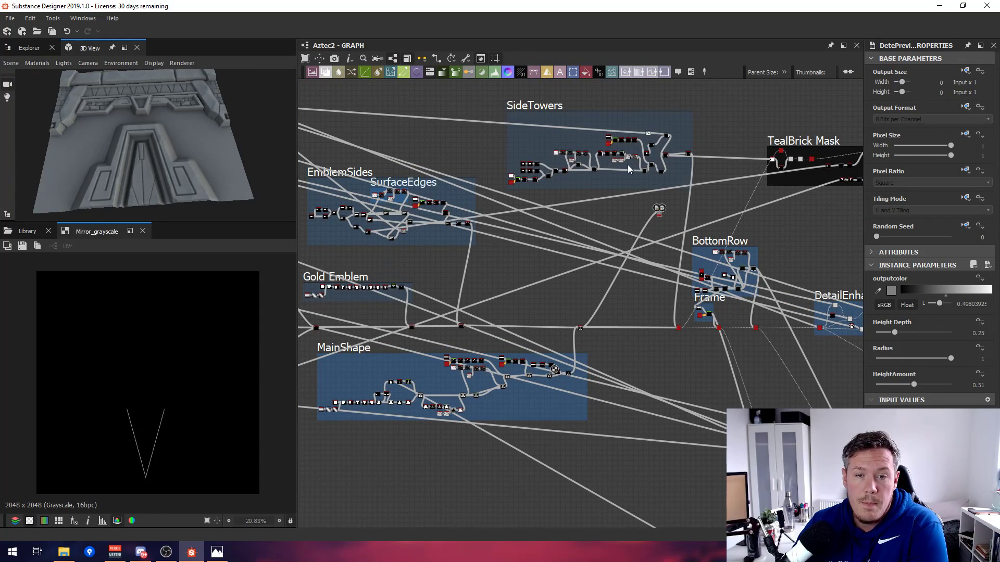
middle_click_drag(552, 127, 501, 230)
scroll(500, 230, "up", 5)
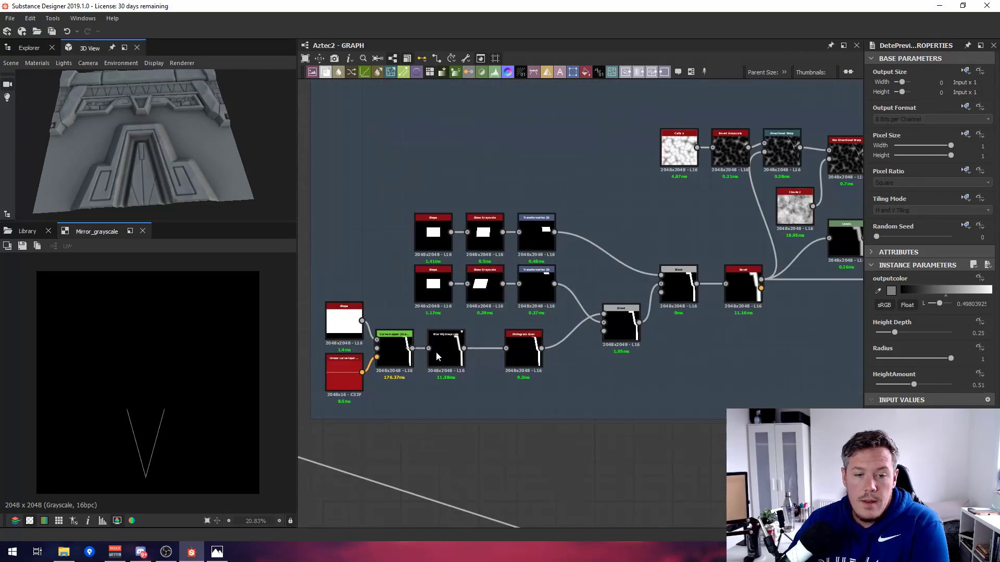
View the 2D outputs of the SideTowers Curve mapper and the Shape that feeds it.
scroll(458, 327, "up", 2)
double_click(527, 349)
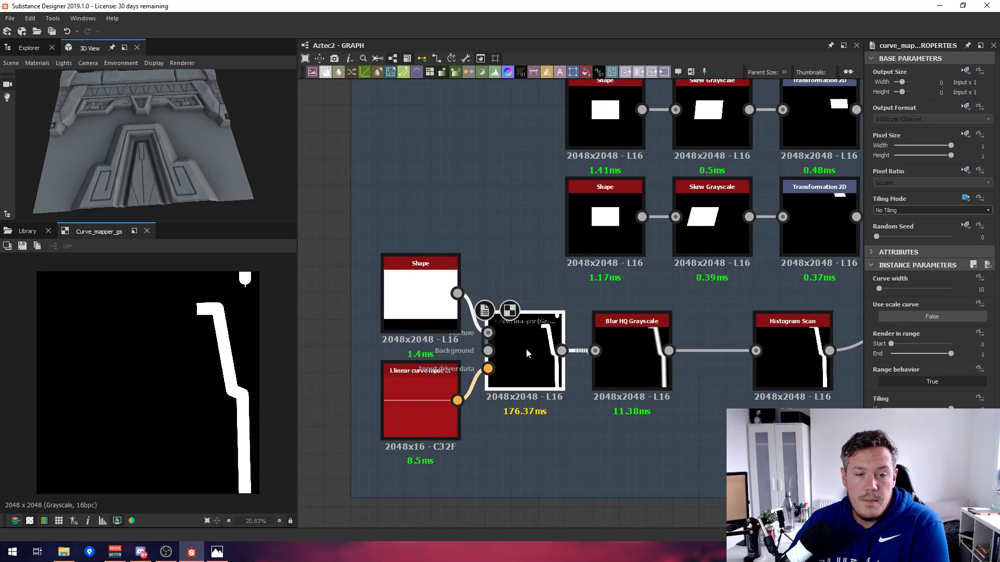
double_click(419, 299)
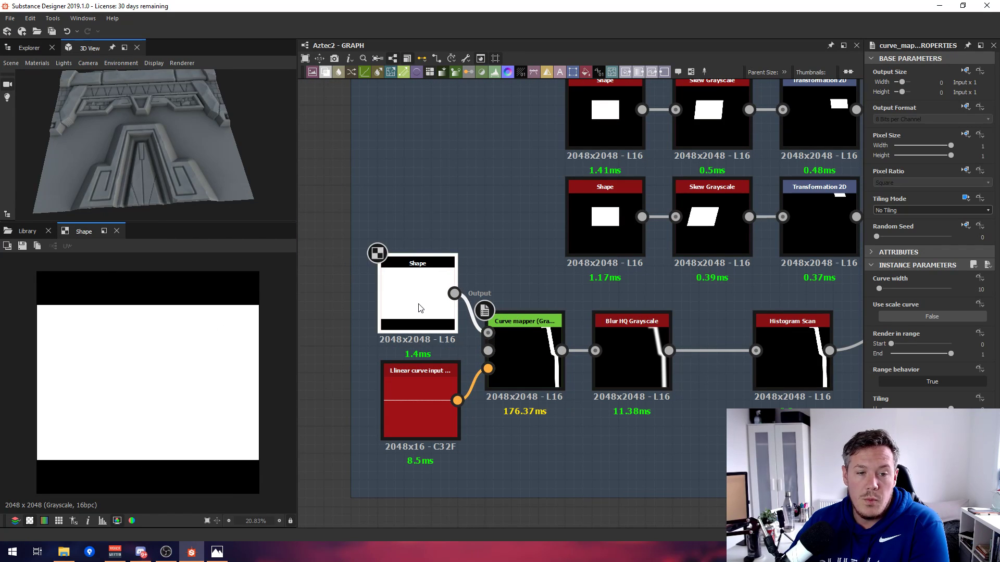
scroll(420, 304, "down", 3)
double_click(466, 338)
scroll(709, 296, "down", 2)
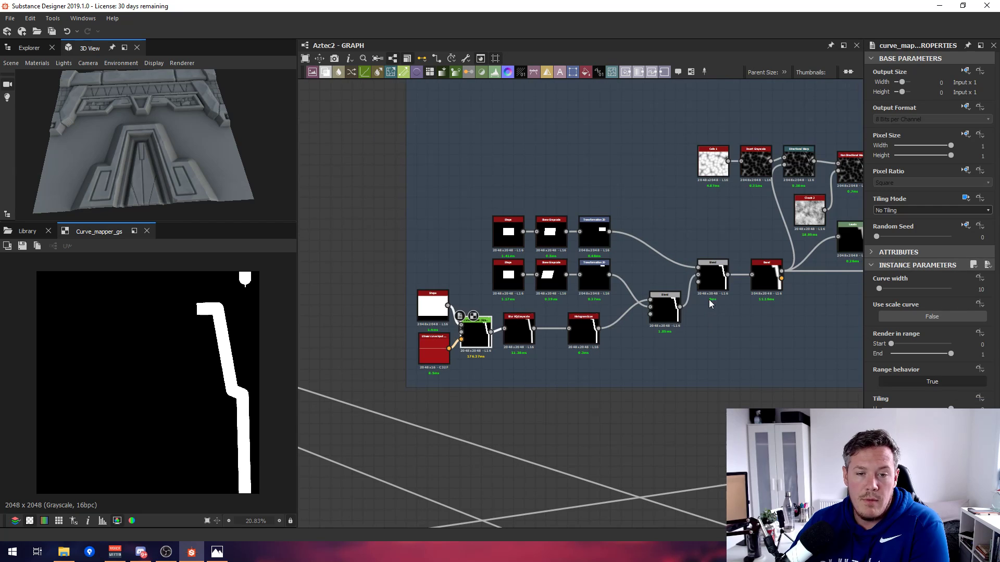
Compare the 2D outputs of the SideTowers Histogram Scan and the Add (Linear Dodge) Blend it feeds.
middle_click_drag(634, 339, 619, 343)
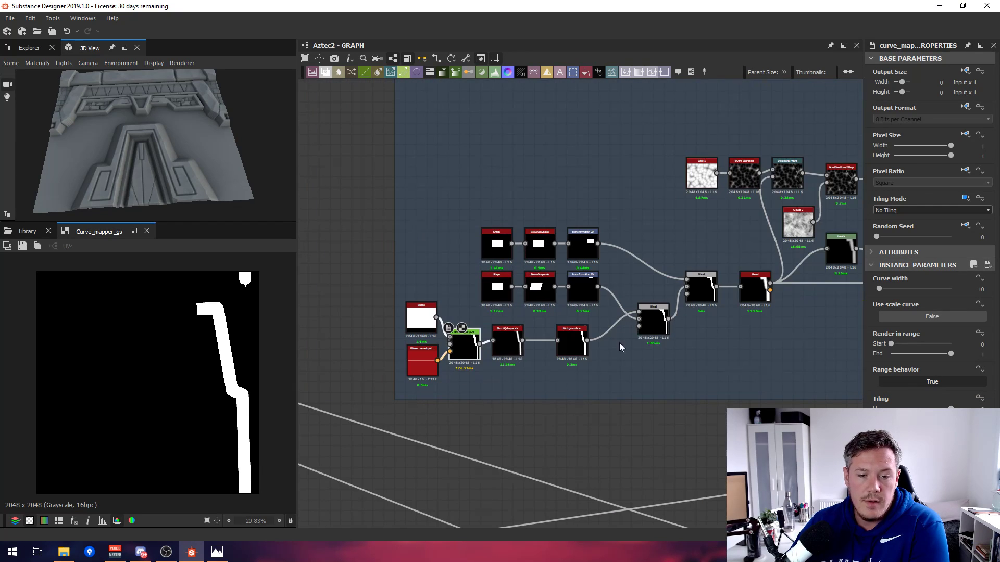
double_click(568, 341)
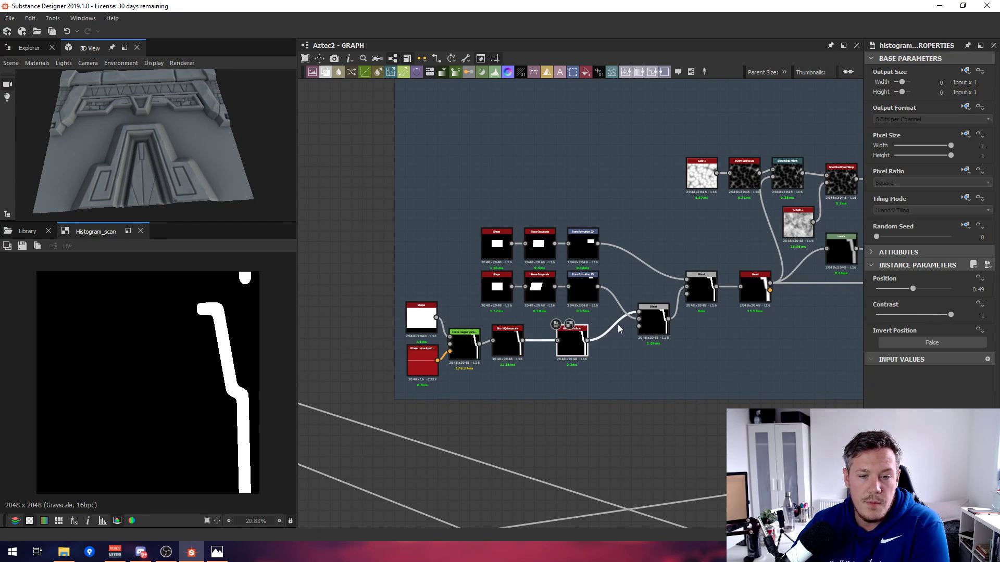
left_click(653, 325)
double_click(653, 325)
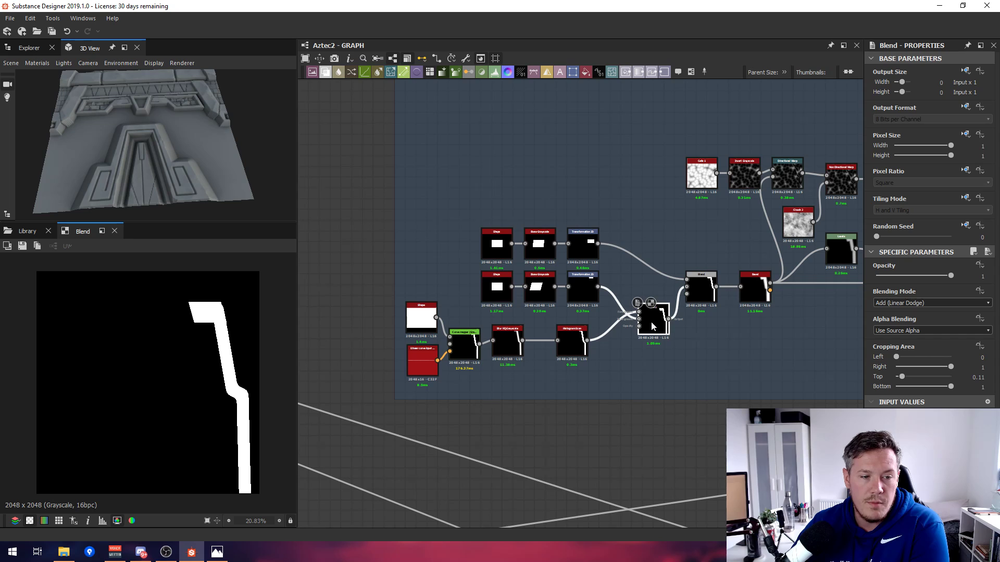
double_click(571, 343)
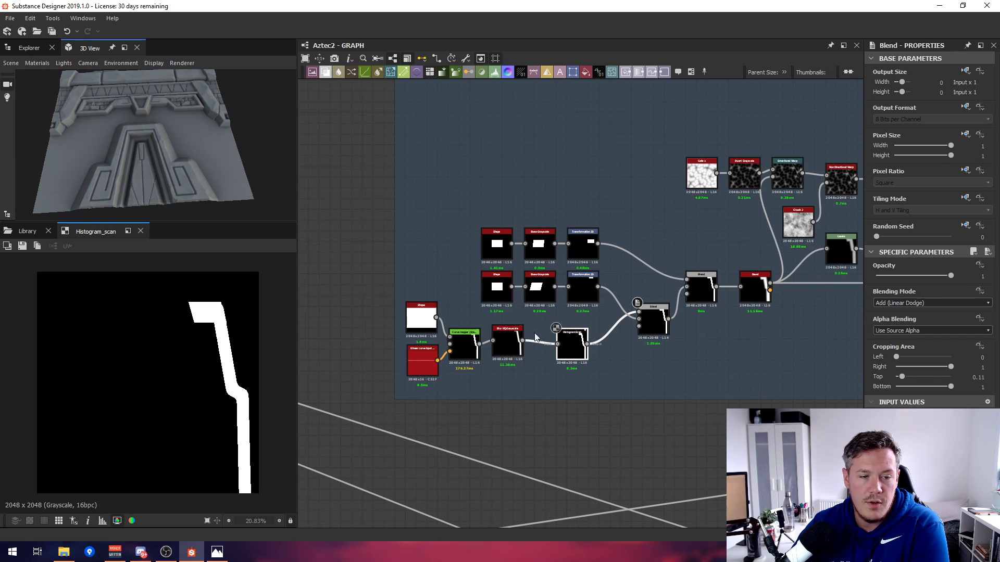
View the 2D outputs of both skewed-shape Transformation 2D nodes and the two Blends that add them to the tower.
double_click(580, 283)
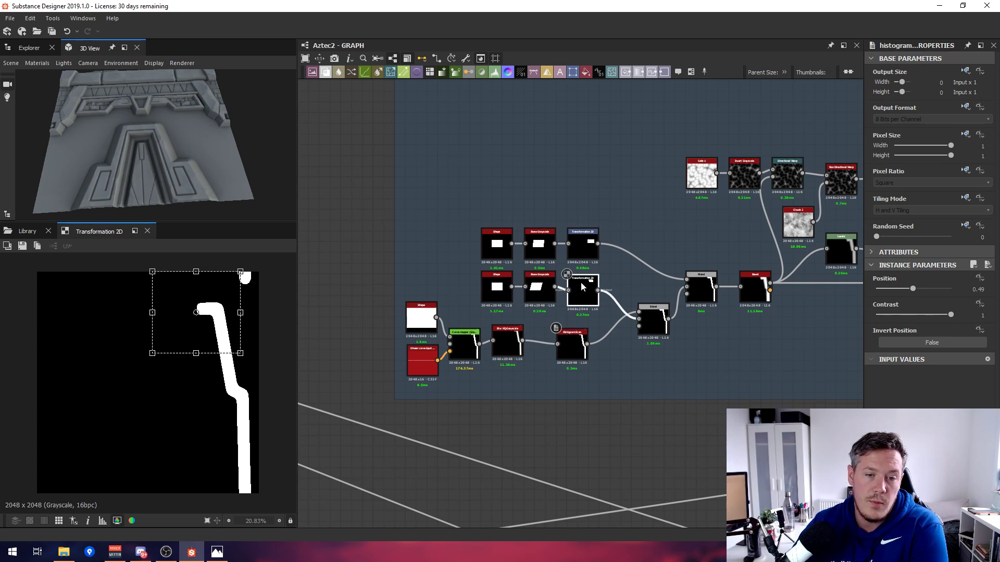
double_click(579, 246)
double_click(663, 319)
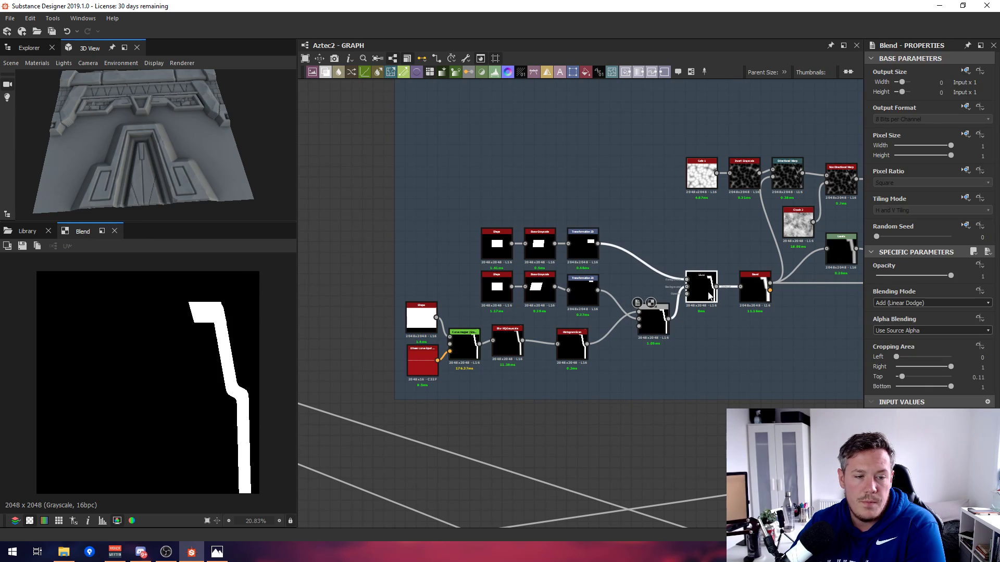
double_click(702, 290)
View the 2D outputs of the SideTowers Bevel and the Blend that combines it with Levels and the warped cells.
middle_click_drag(783, 301, 622, 309)
scroll(622, 309, "up", 1)
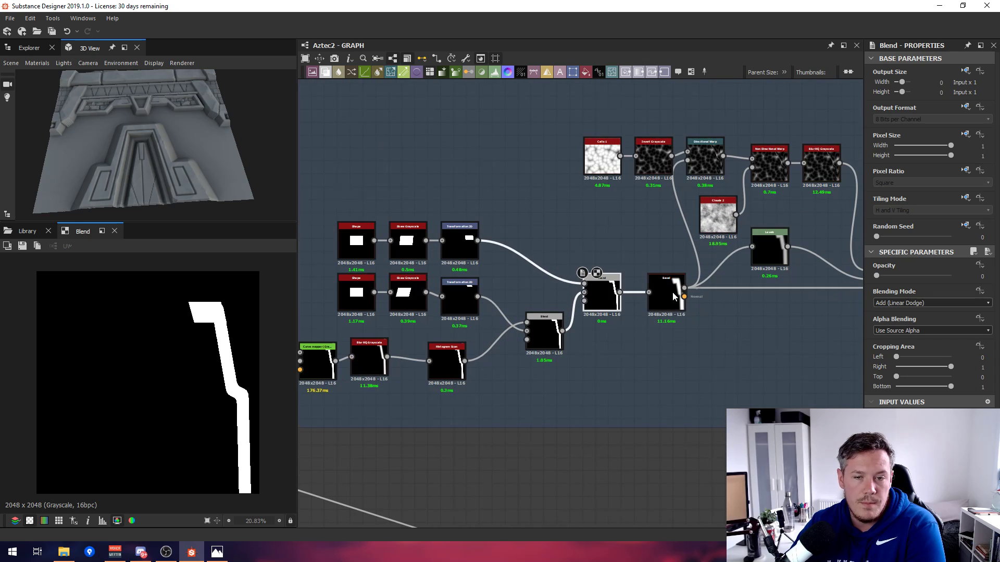
double_click(680, 301)
middle_click_drag(797, 335, 697, 331)
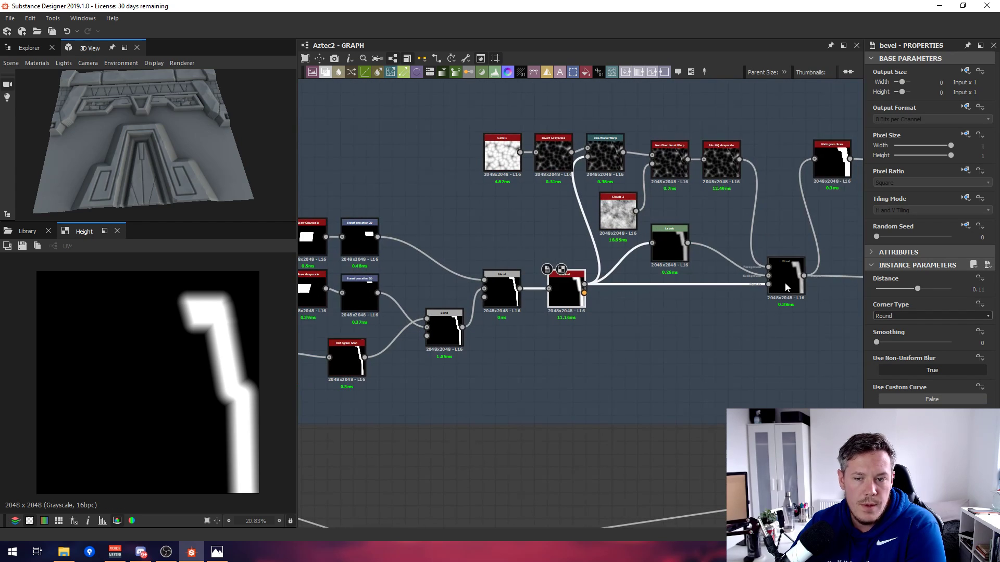
double_click(802, 286)
Reposition the SideTowers Levels node and the Blend it feeds slightly so their connections are easier to see.
middle_click_drag(786, 281, 542, 259)
scroll(542, 259, "up", 1)
middle_click_drag(424, 286, 452, 271)
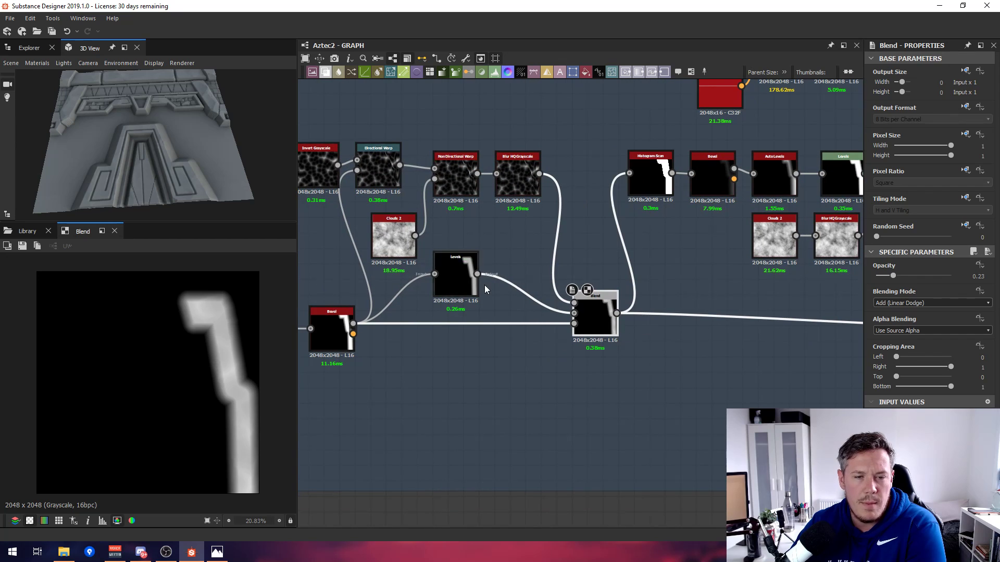
left_click_drag(462, 286, 474, 284)
left_click(520, 271)
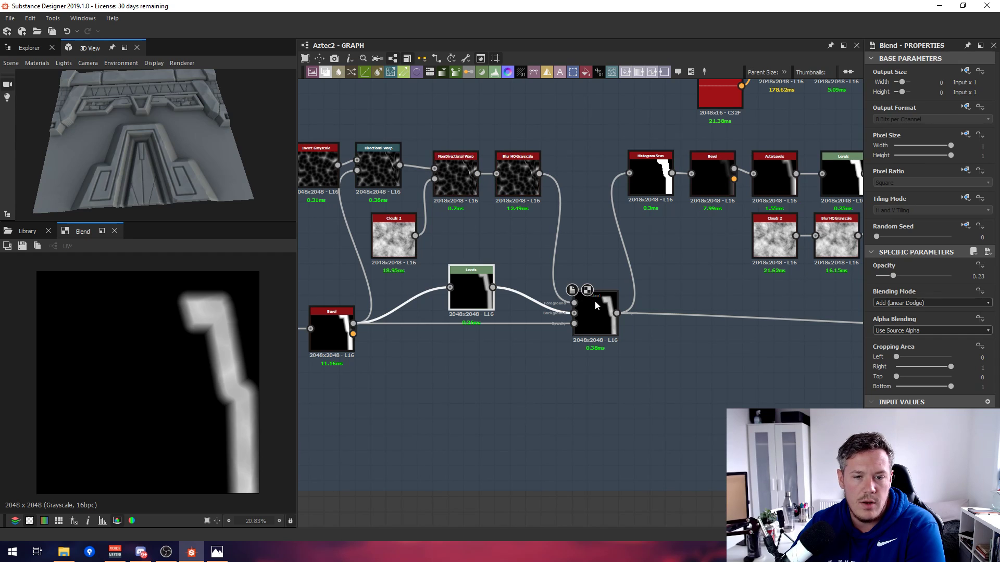
left_click_drag(594, 301, 584, 306)
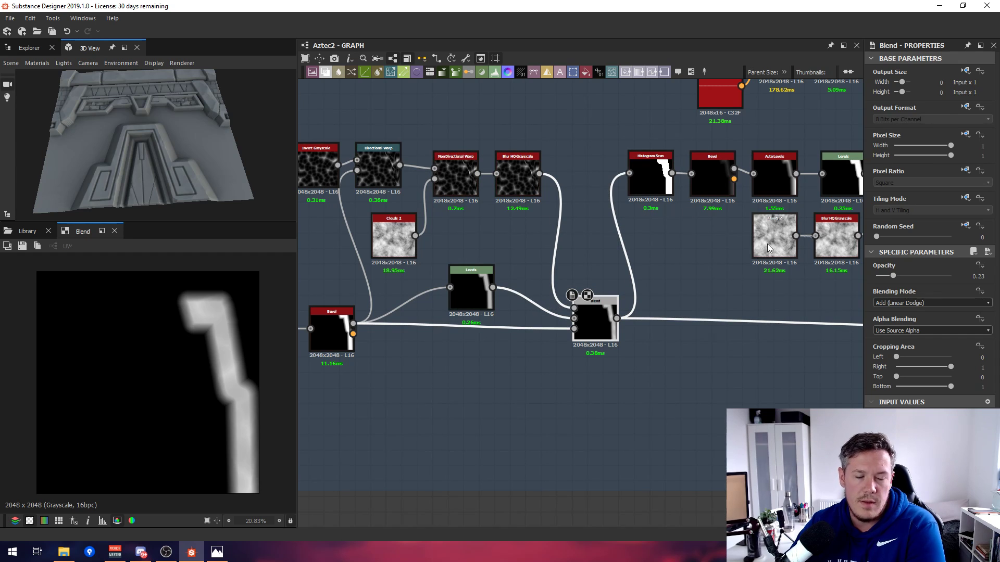
Examine the SideTowers Histogram Scan and Clouds 2 chain, the Curve mapper edge-line chain, and the Blends they feed.
scroll(751, 235, "down", 1)
middle_click_drag(676, 235, 612, 264)
scroll(612, 265, "down", 1)
scroll(713, 267, "up", 1)
middle_click_drag(714, 280, 642, 283)
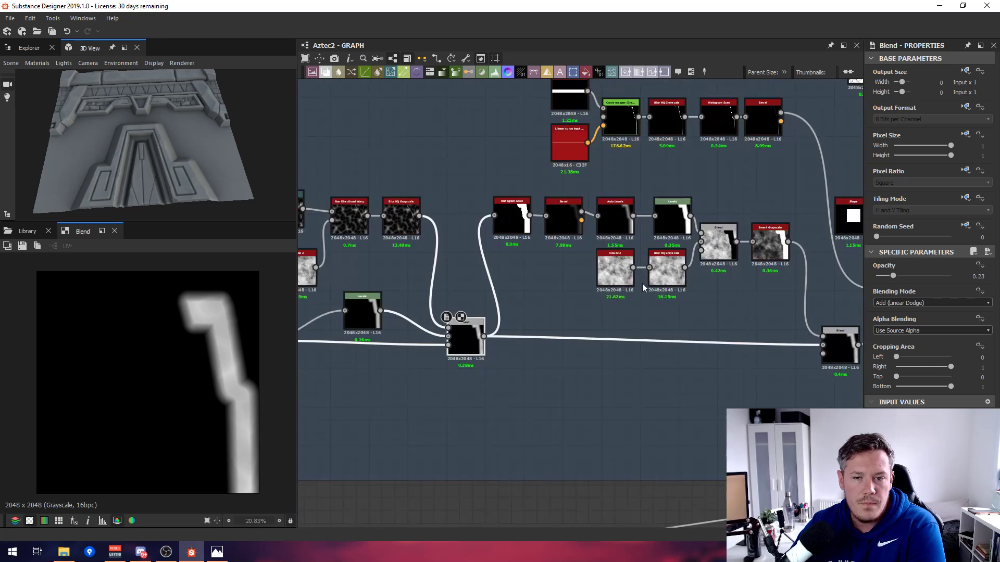
middle_click_drag(747, 284, 605, 319)
scroll(608, 295, "up", 1)
scroll(553, 251, "down", 3)
scroll(489, 166, "up", 6)
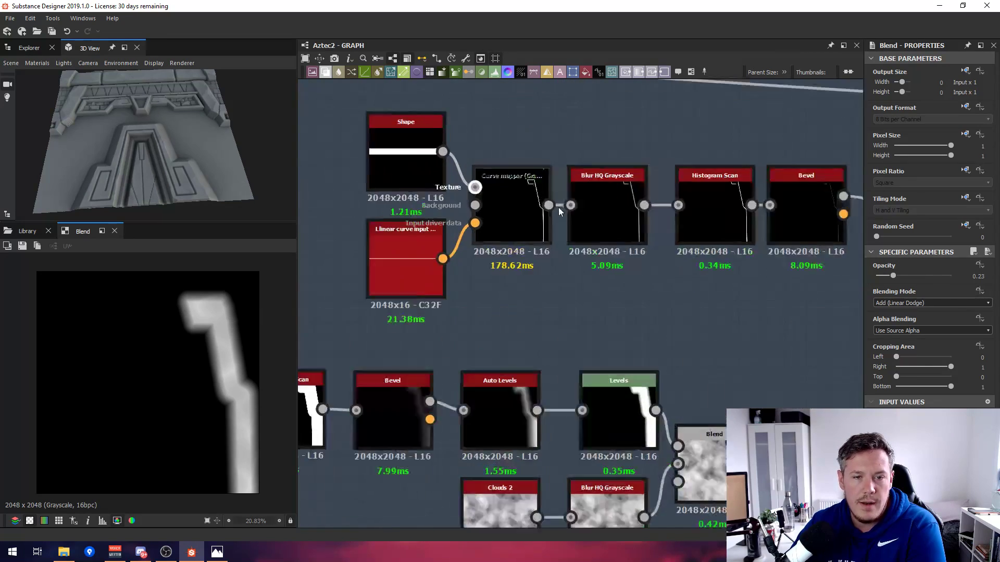
scroll(581, 202, "down", 3)
middle_click_drag(672, 210, 506, 202)
scroll(539, 231, "up", 1)
middle_click_drag(537, 233, 367, 169)
scroll(541, 255, "down", 1)
scroll(541, 256, "down", 2)
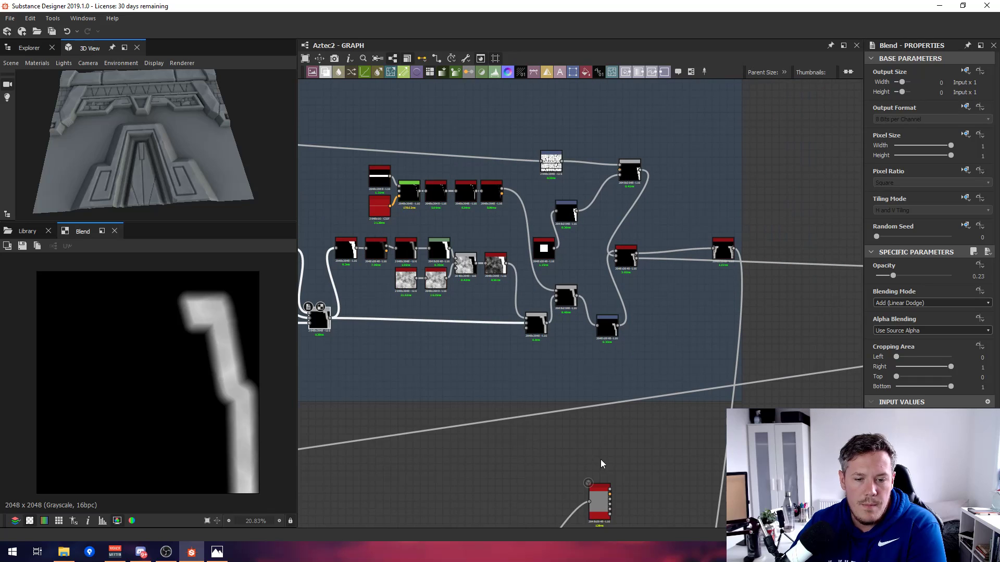
Preview the SideTowers Blend fed by Invert Grayscale in 3D, and connect the DetePreview node to the group's Height Blend.
left_click_drag(600, 490, 590, 367)
left_click_drag(183, 134, 148, 131)
scroll(557, 169, "up", 3)
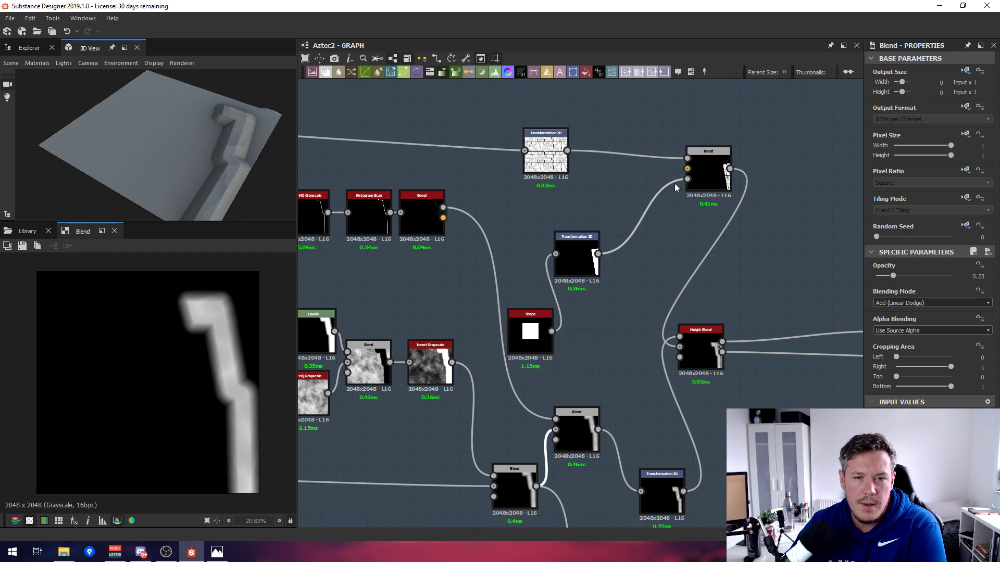
scroll(670, 185, "down", 3)
left_click_drag(646, 413, 751, 357)
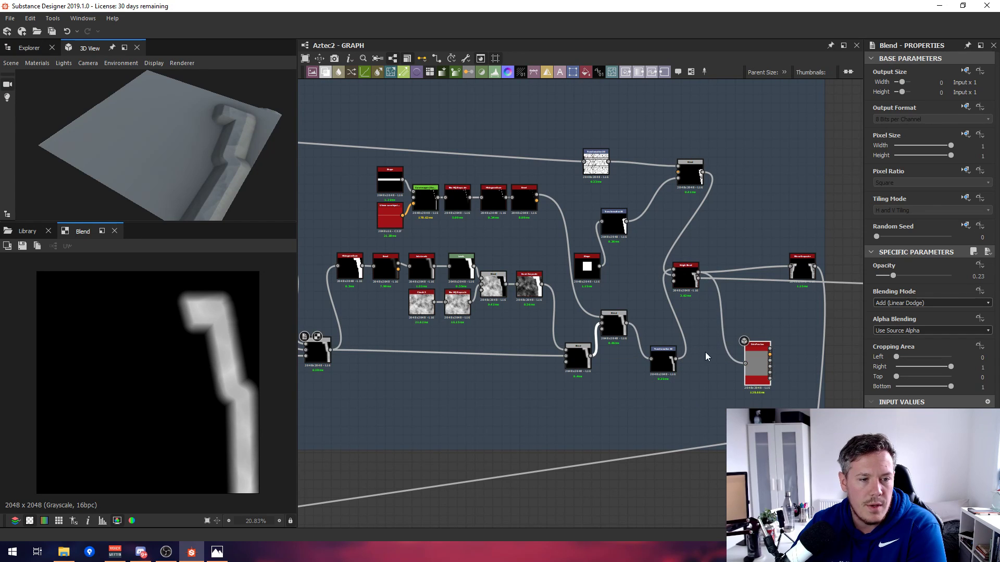
Connect the DetePreview node to the SideTowers group's last node and inspect the mirrored towers in 3D.
left_click_drag(211, 184, 264, 181)
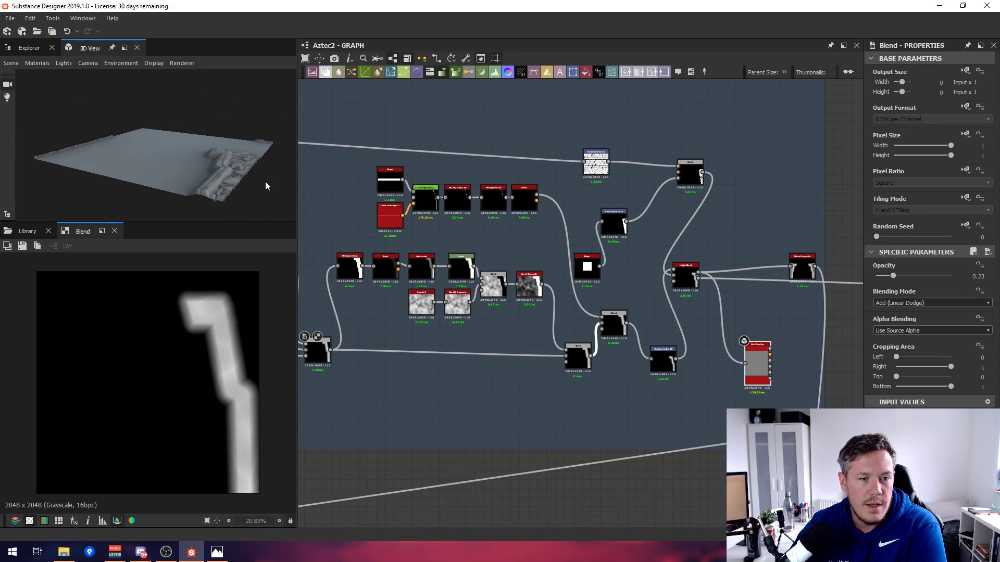
scroll(264, 181, "up", 3)
left_click_drag(214, 156, 151, 179)
left_click_drag(816, 268, 745, 363)
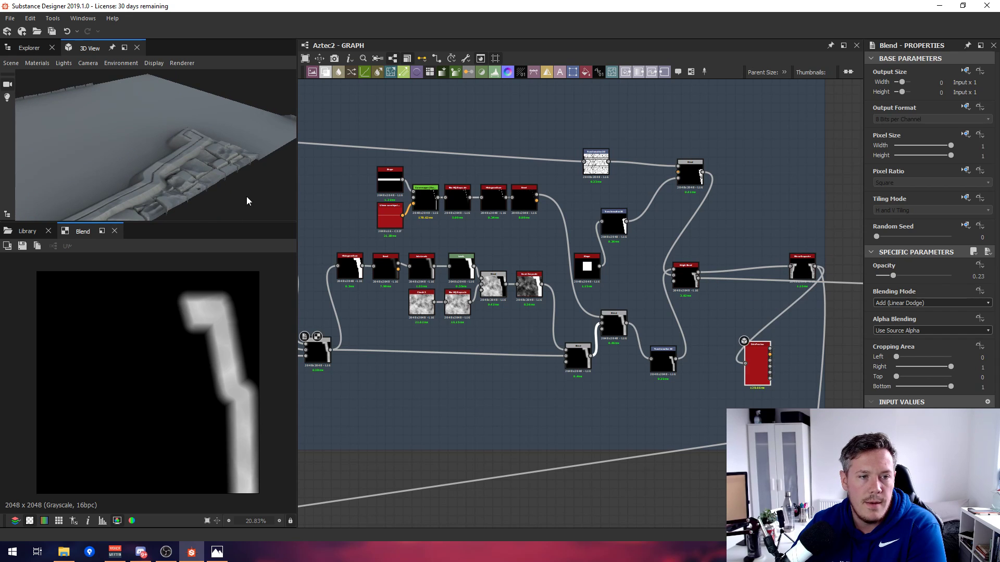
left_click_drag(245, 196, 172, 182)
scroll(614, 297, "down", 10)
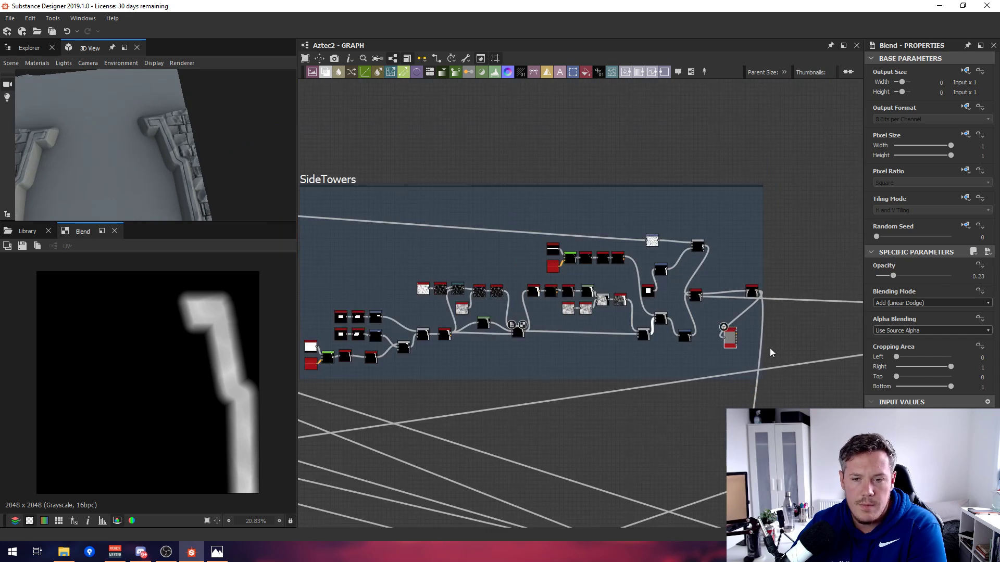
Move DetePreview next to the main-line Height Blend that SideTowers feeds, connect it, and view the combined height in 3D.
left_click_drag(650, 186, 681, 480)
scroll(667, 480, "up", 3)
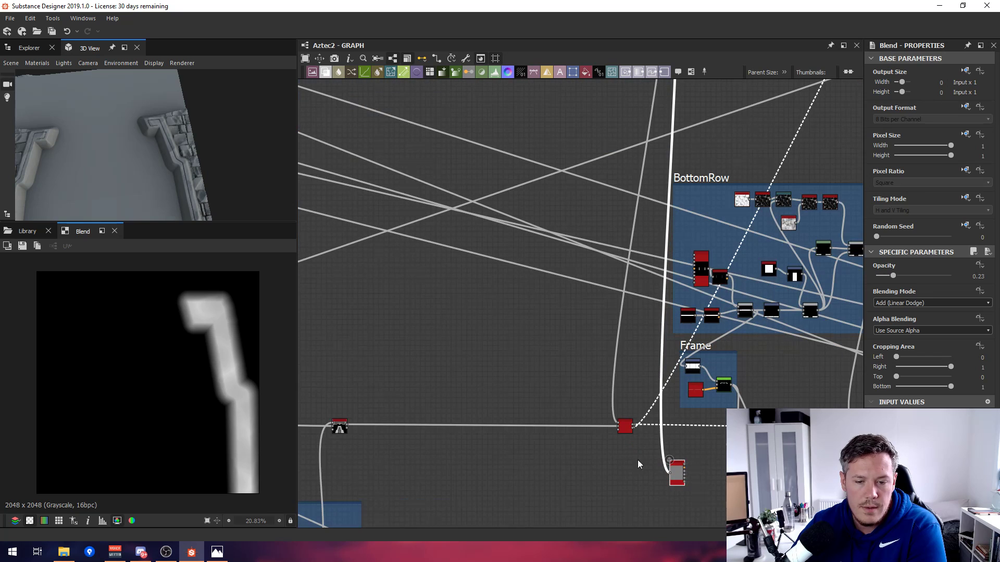
left_click_drag(673, 477, 674, 476)
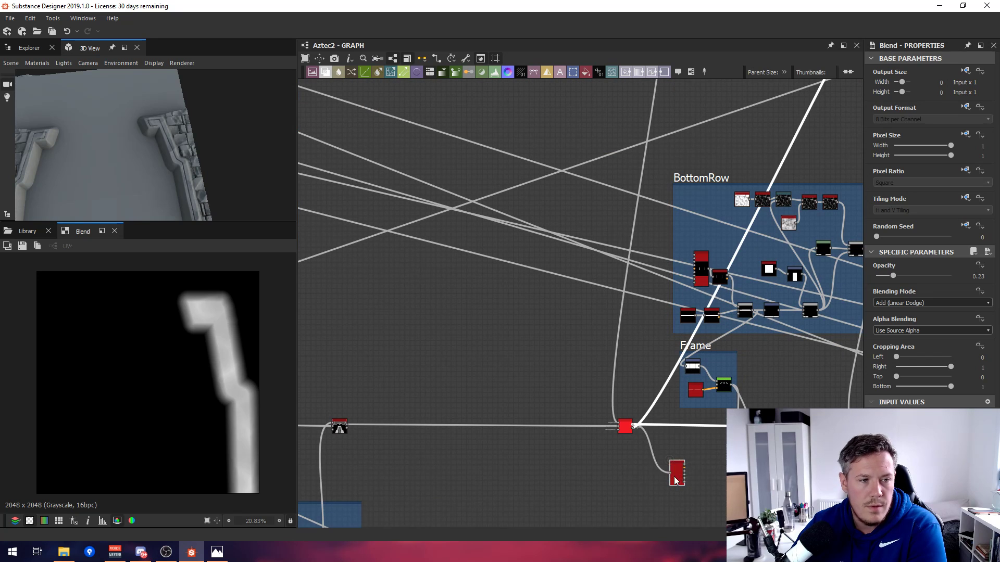
left_click_drag(166, 172, 260, 114)
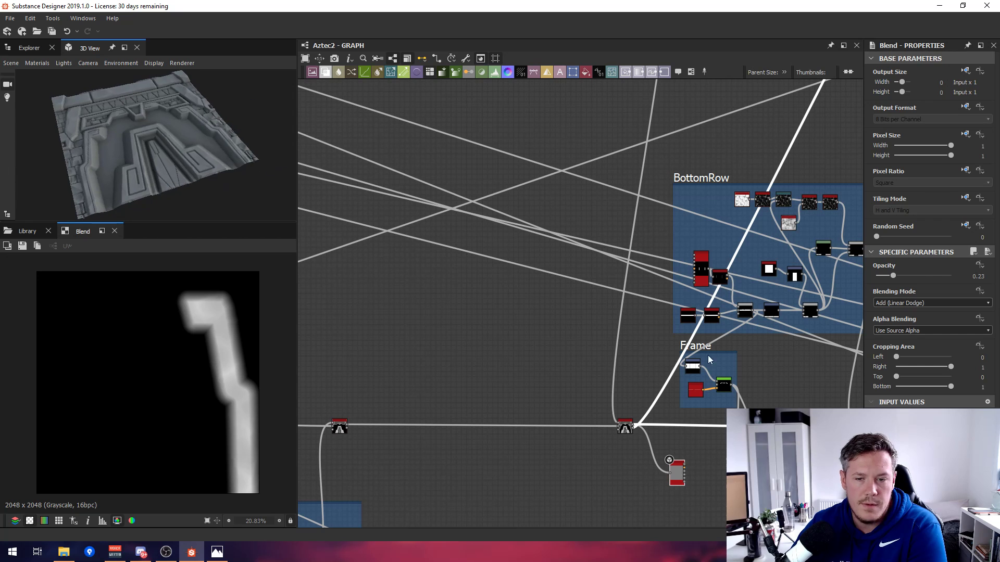
Examine the BottomRow group's Tile Sampler, Shape, Bevel, Blend and Transformation 2D chain.
scroll(742, 223, "up", 5)
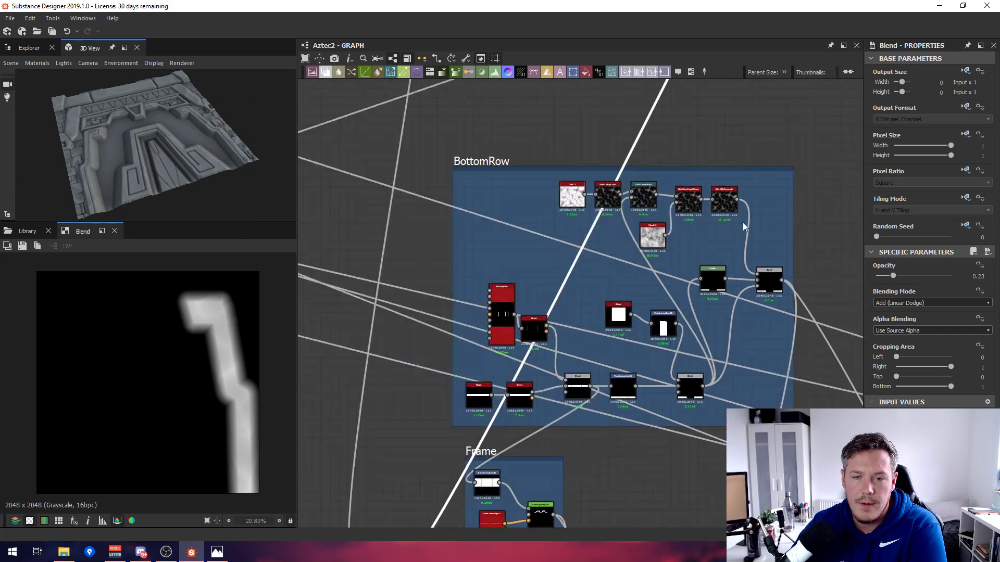
scroll(443, 445, "up", 3)
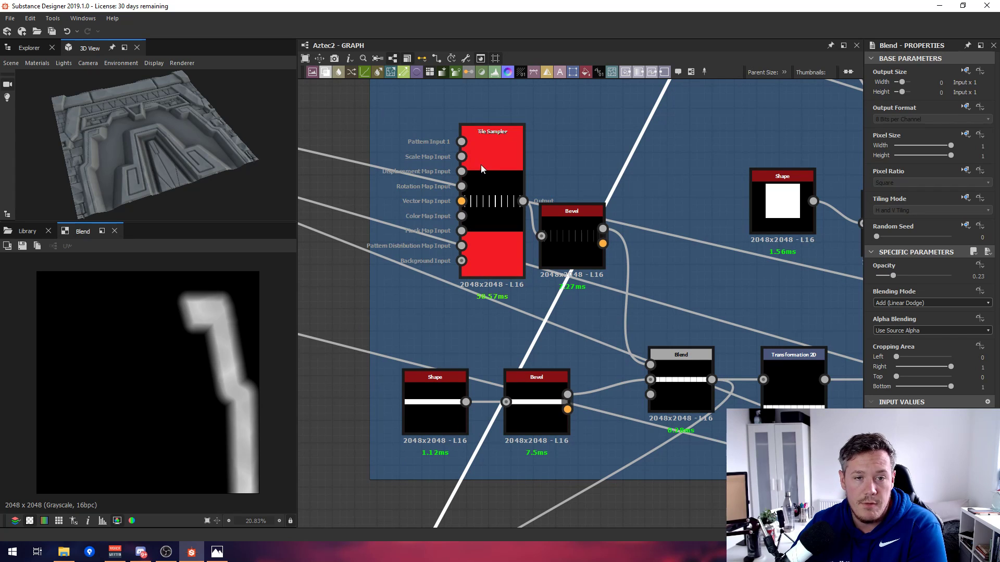
middle_click_drag(710, 344, 608, 348)
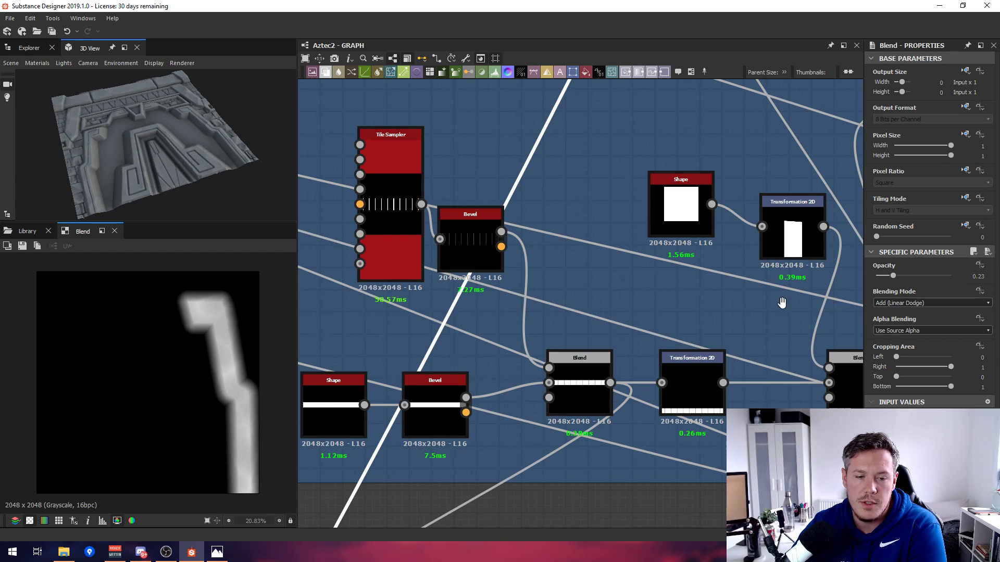
scroll(572, 305, "down", 5)
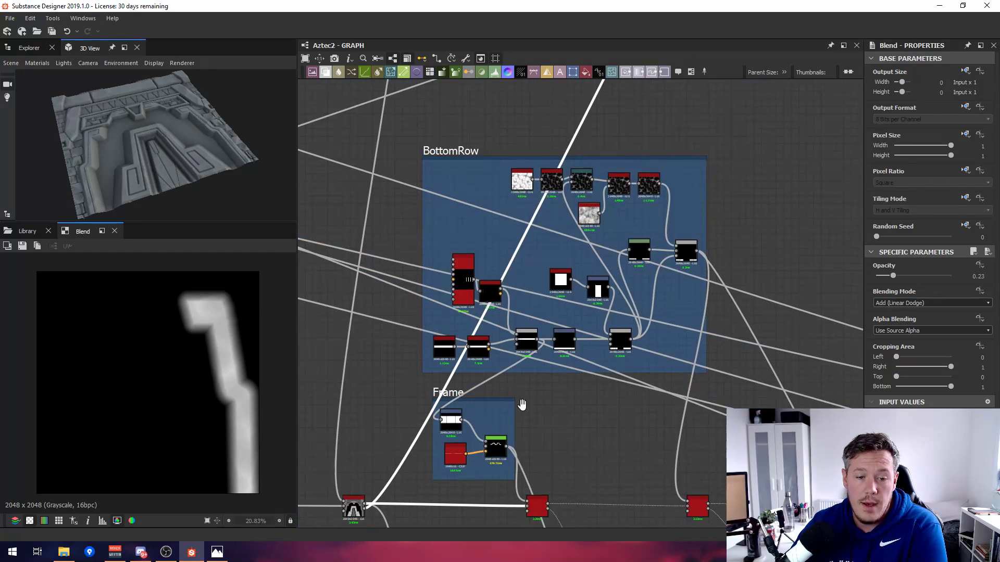
Move DetePreview to the Height Blend fed by the Frame group, connect it, and examine the group's Curve mapper.
middle_click_drag(522, 405, 503, 293)
scroll(575, 388, "up", 1)
scroll(568, 387, "down", 2)
left_click_drag(431, 435, 593, 425)
left_click_drag(527, 393, 581, 434)
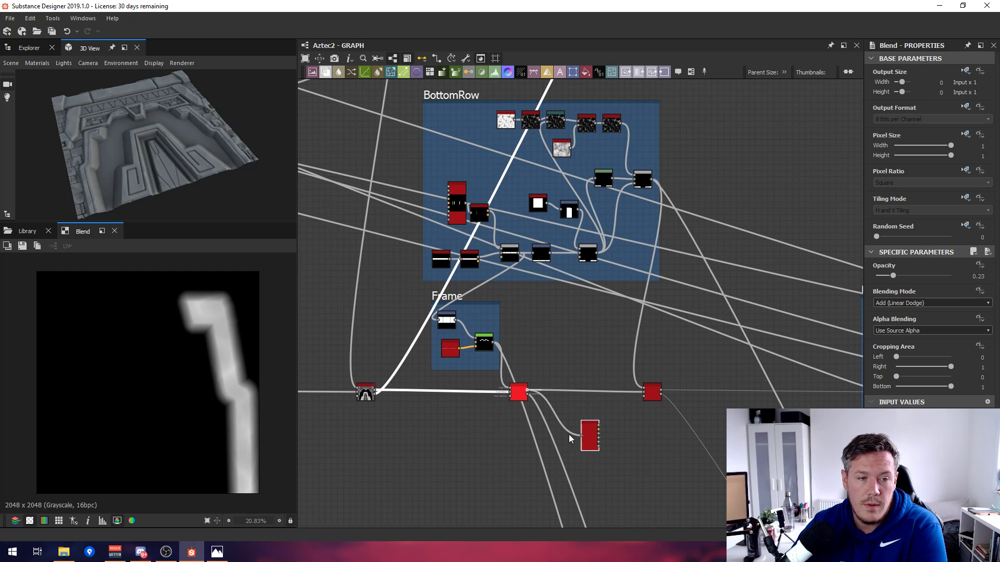
middle_click_drag(604, 420, 604, 399)
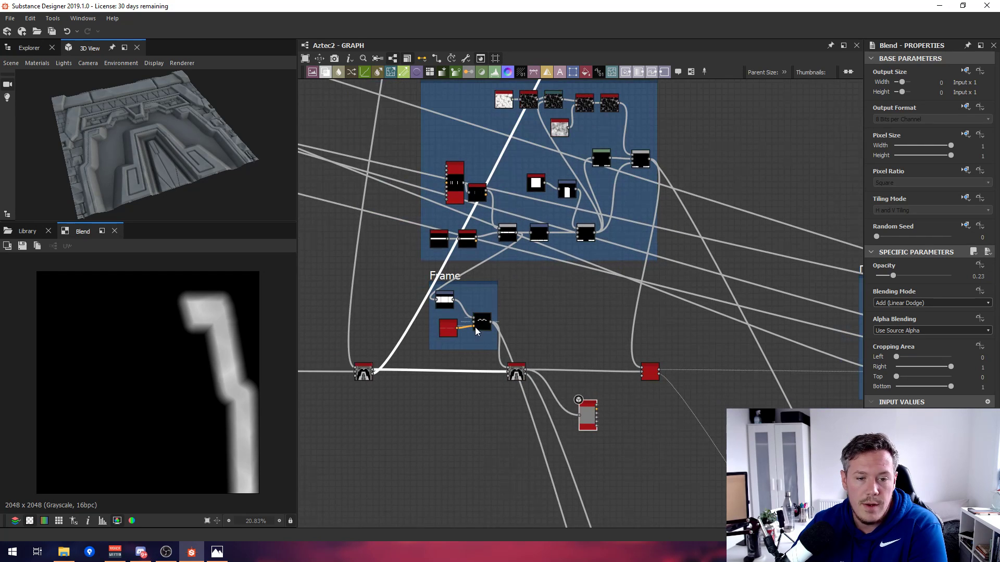
scroll(475, 327, "up", 10)
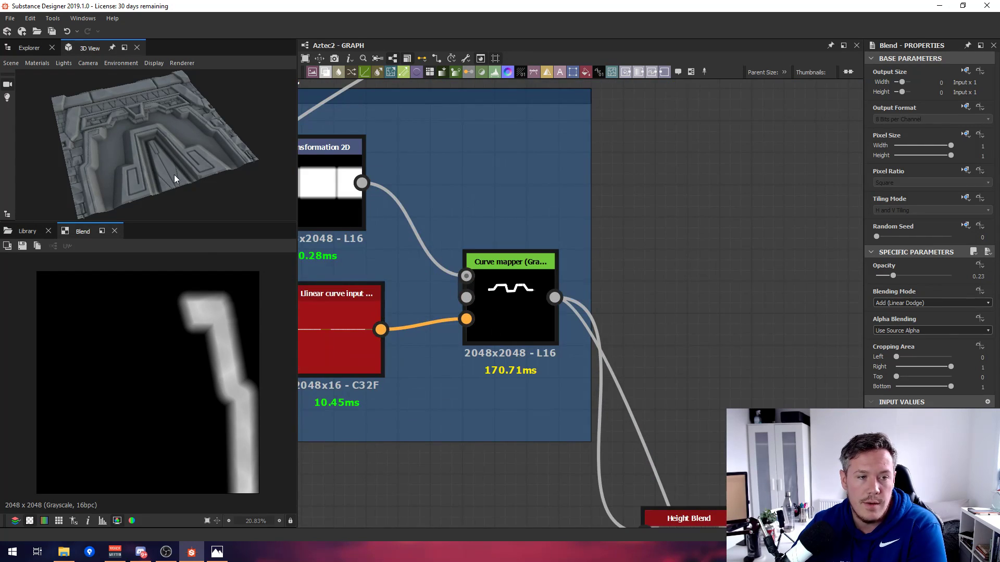
scroll(617, 384, "down", 8)
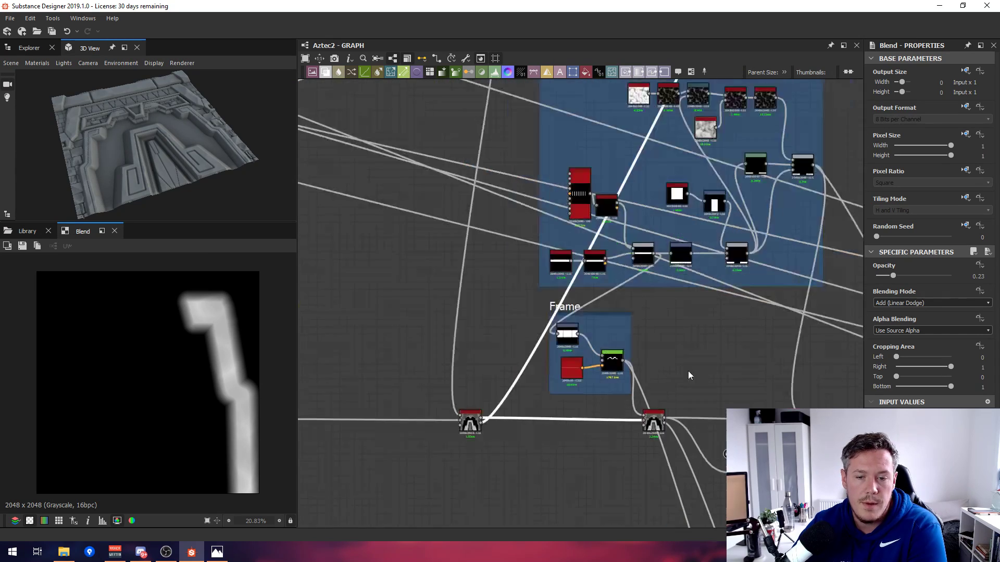
Shift DetePreview toward the DetailEnhancment group and examine that group's Height Blend, Histogram Scans and Blends.
middle_click_drag(688, 370, 528, 299)
scroll(528, 299, "up", 1)
left_click_drag(644, 396, 704, 405)
scroll(692, 404, "down", 5)
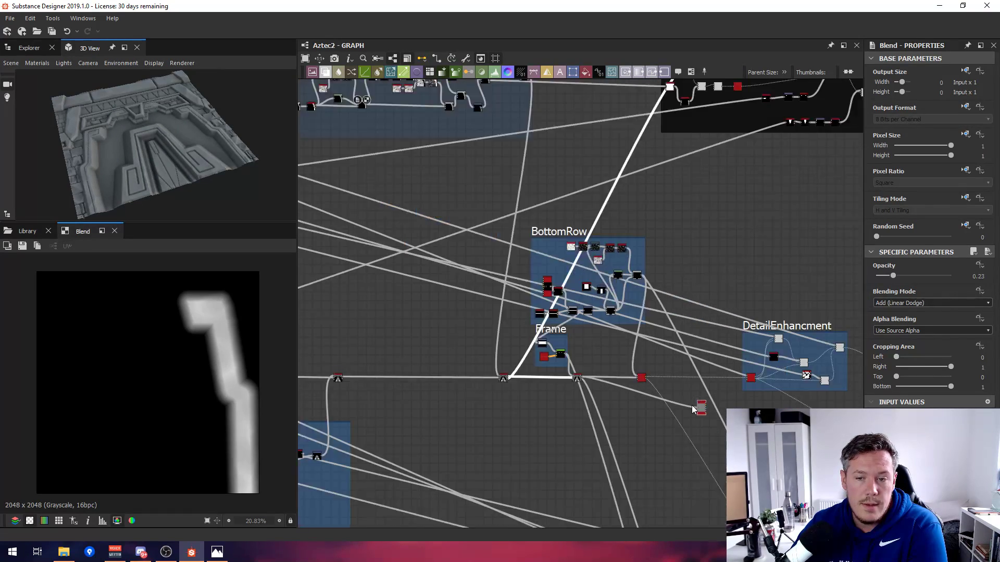
middle_click_drag(712, 406, 630, 391)
scroll(663, 398, "up", 1)
scroll(688, 346, "up", 3)
scroll(708, 364, "up", 4)
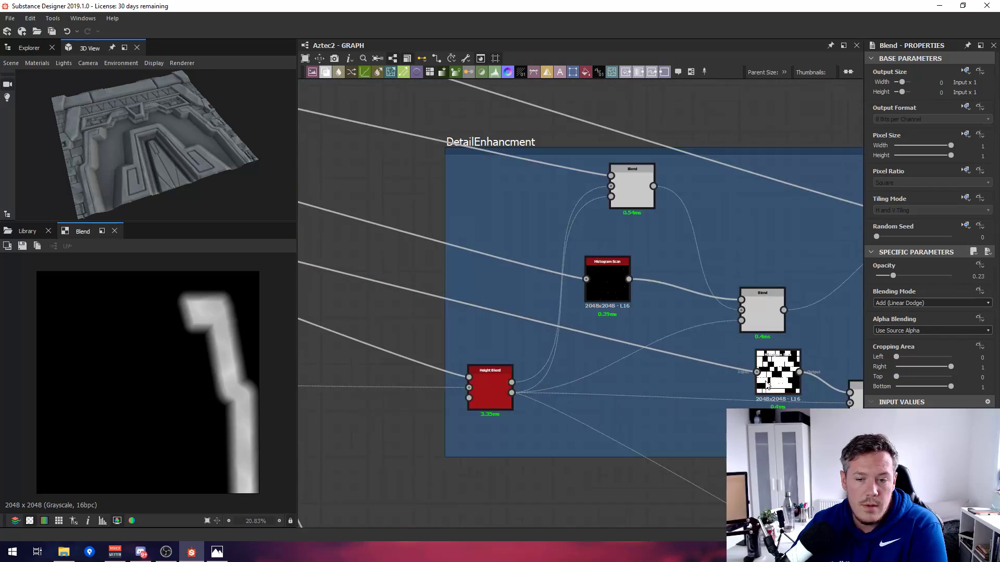
scroll(767, 385, "down", 2)
scroll(602, 312, "down", 3)
scroll(572, 339, "down", 3)
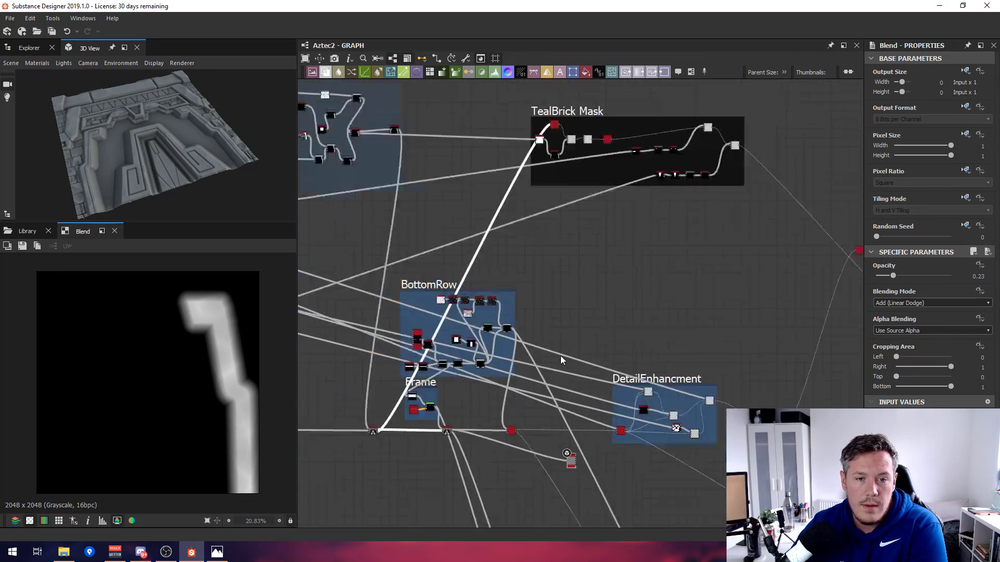
Preview the Height Blend fed by BottomRow and the DetailEnhancment group's final Blend, moving and connecting DetePreview to each.
scroll(560, 355, "down", 2)
scroll(626, 329, "down", 2)
scroll(619, 328, "down", 1)
scroll(607, 324, "up", 2)
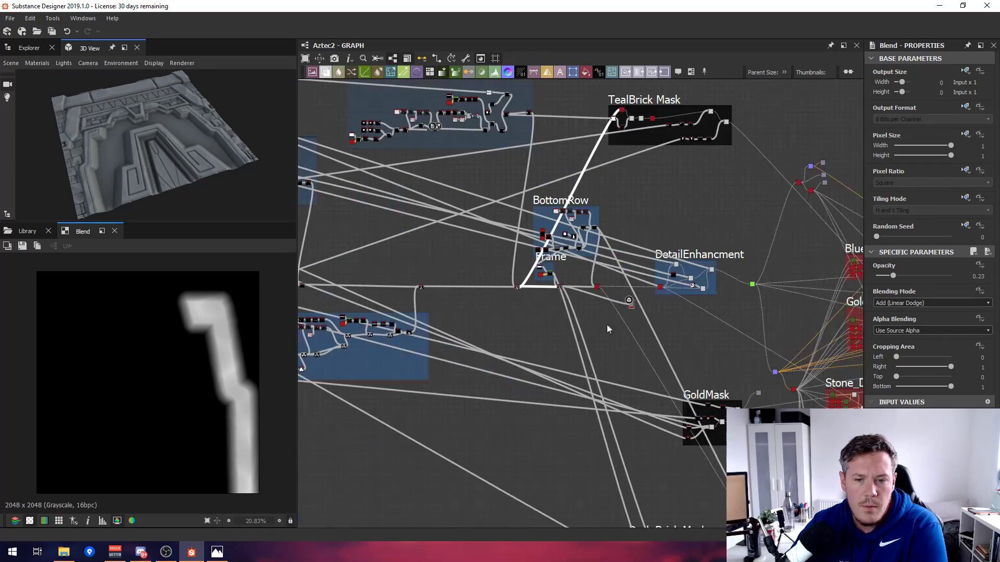
scroll(620, 305, "up", 4)
left_click_drag(612, 268, 727, 318)
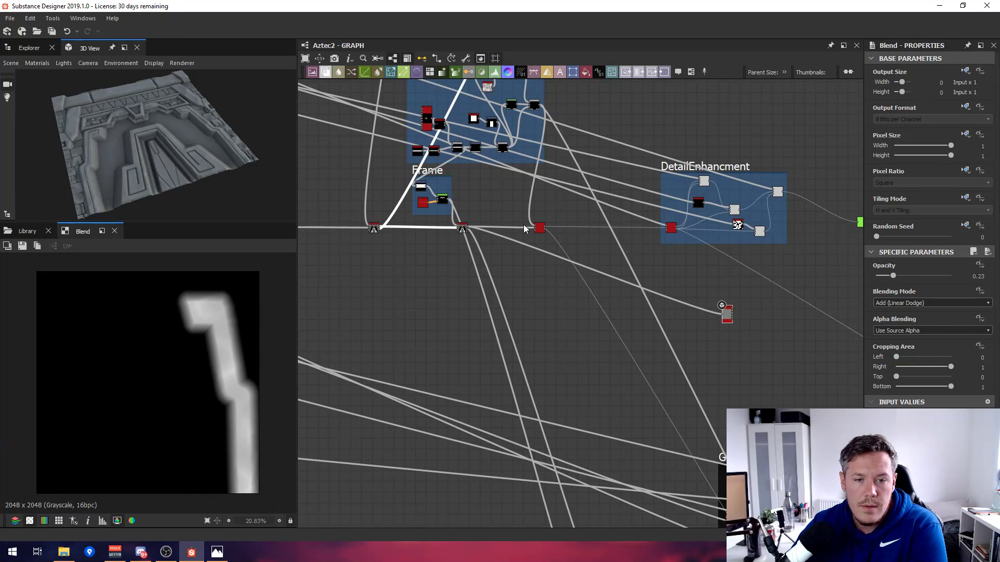
left_click_drag(545, 228, 723, 314)
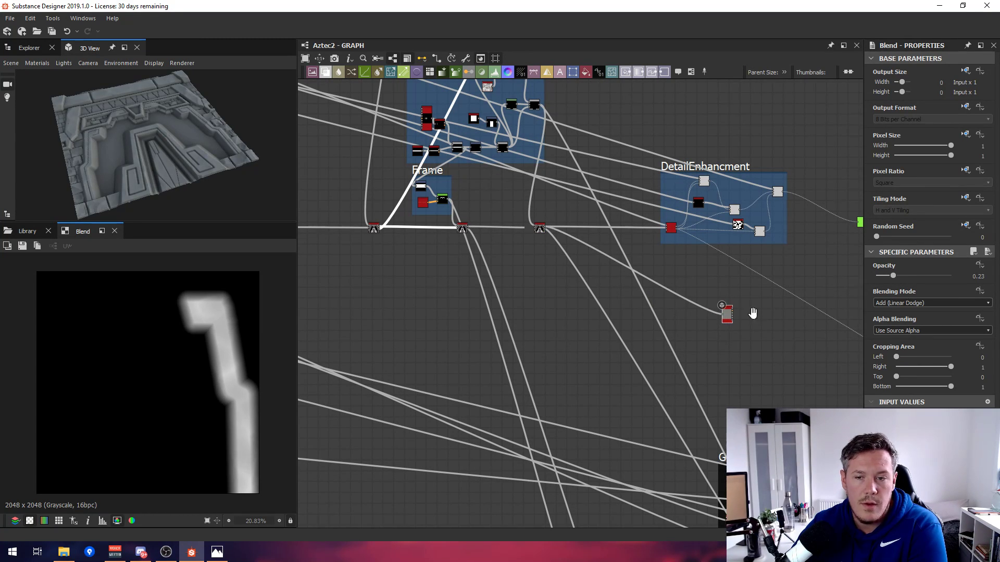
middle_click_drag(752, 313, 576, 325)
left_click_drag(589, 333, 684, 290)
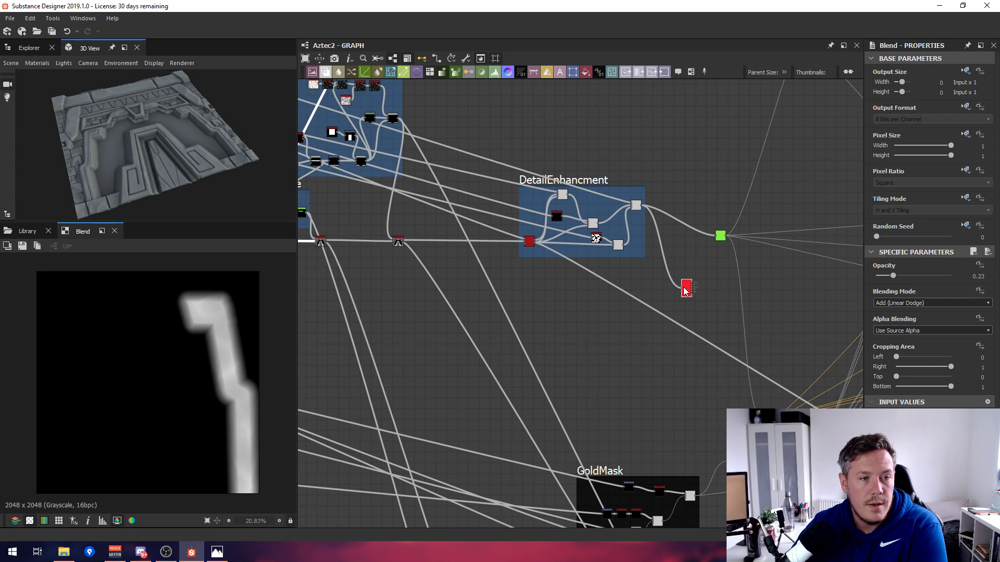
View the 2D outputs of the DetailEnhancment Height Blend, the speckle Histogram Scan and the group's Screen Blend.
scroll(568, 275, "up", 8)
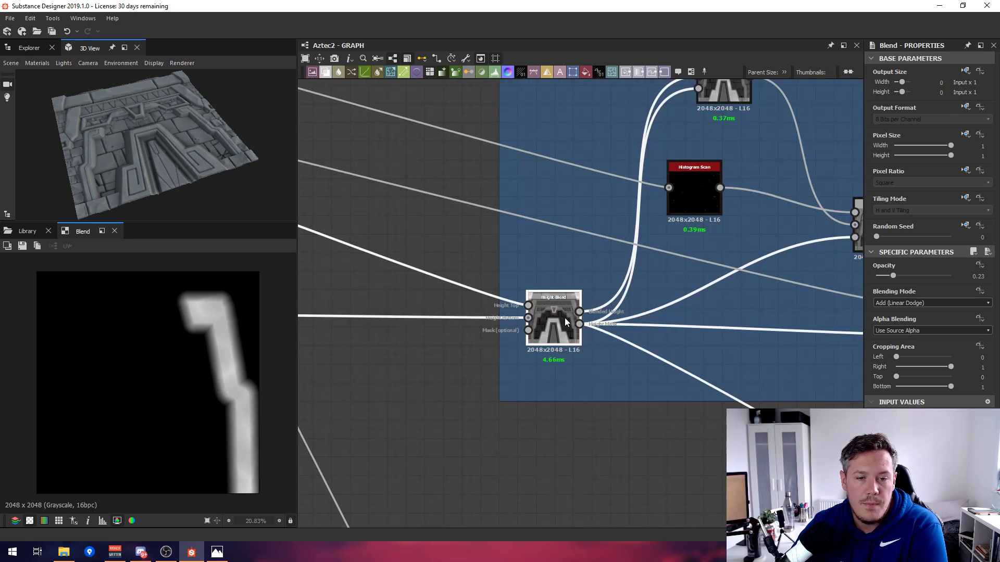
double_click(559, 319)
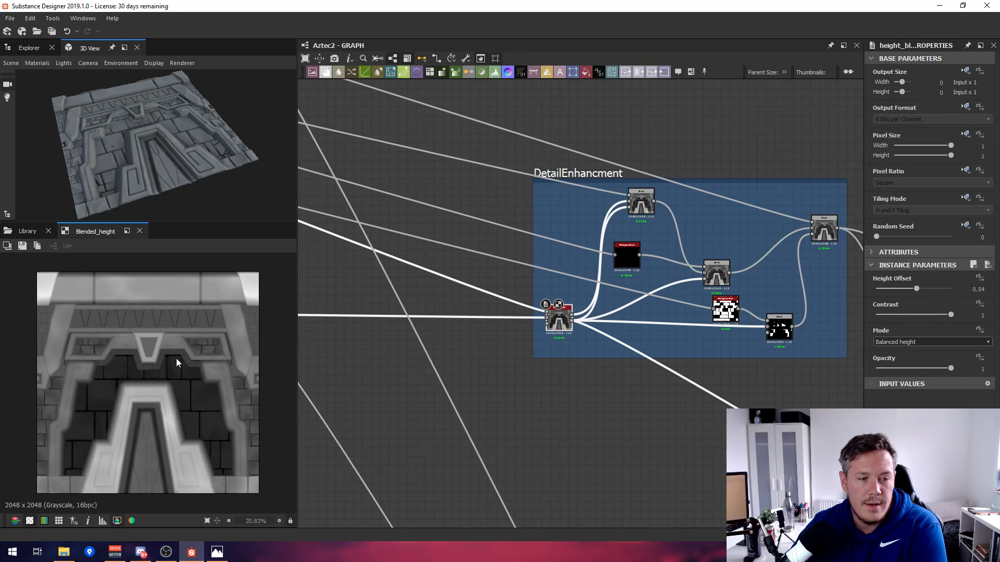
double_click(627, 258)
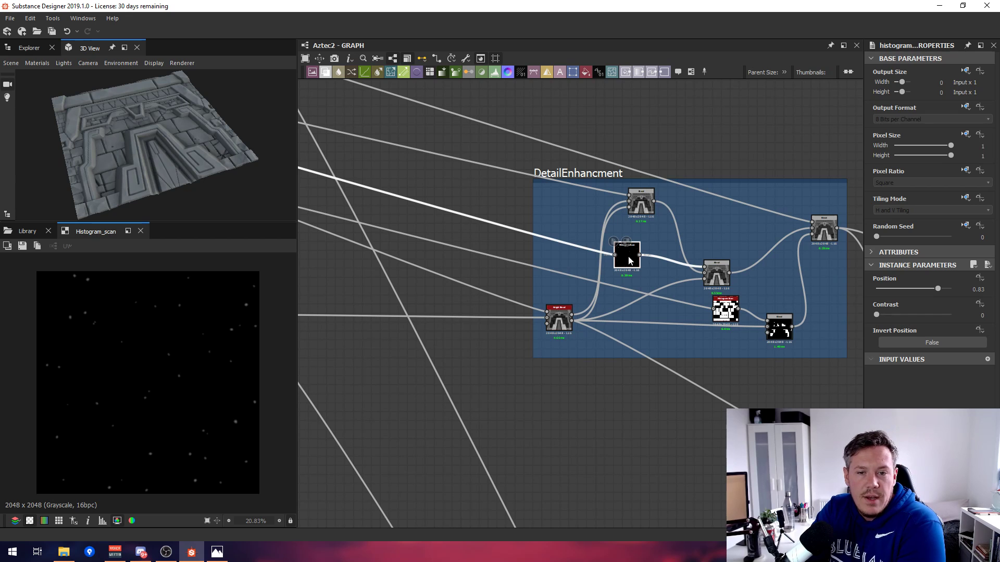
double_click(647, 203)
middle_click_drag(761, 270, 712, 266)
scroll(708, 270, "up", 1)
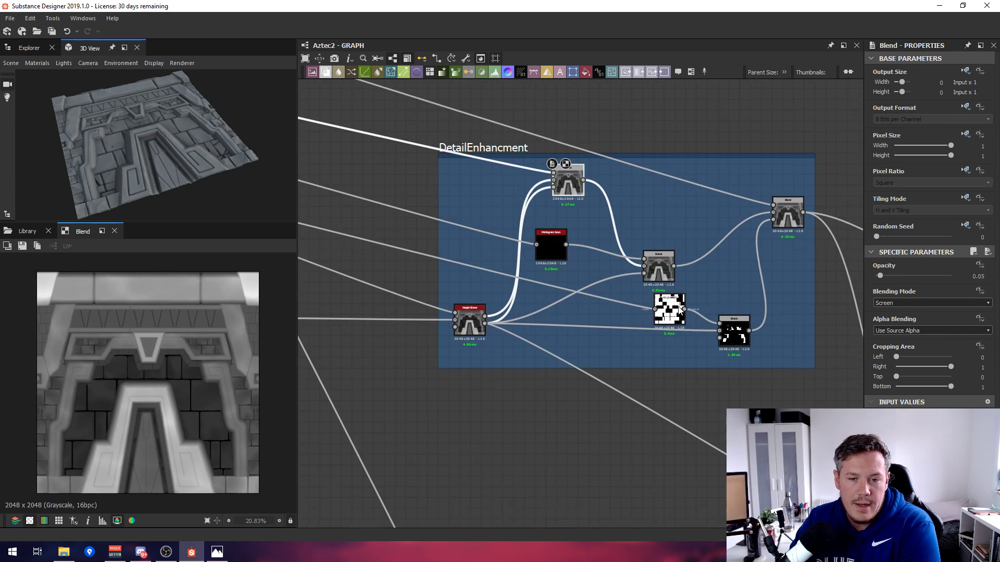
Trace the links entering DetailEnhancment, and view its brick-mask Histogram Scan, the Blend it feeds and the final Blend in 2D.
scroll(443, 223, "down", 8)
middle_click_drag(601, 250, 947, 351)
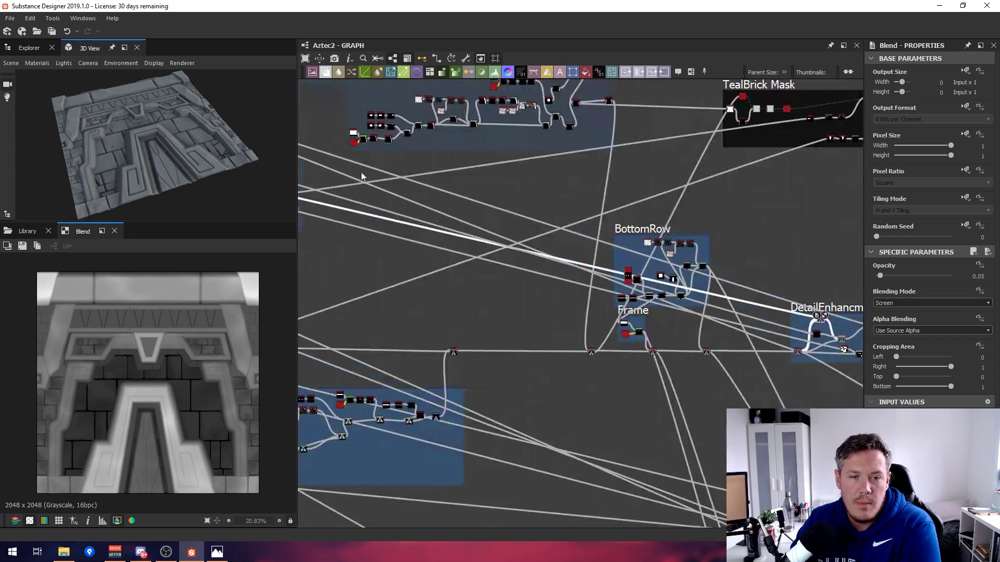
middle_click_drag(828, 342, 568, 300)
scroll(614, 297, "up", 4)
scroll(598, 315, "up", 4)
double_click(559, 351)
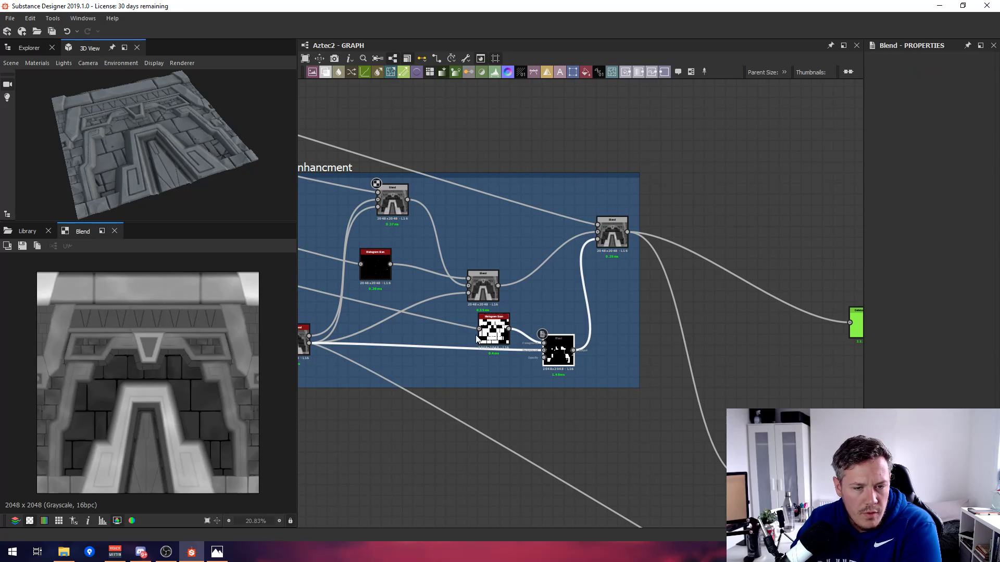
double_click(494, 329)
double_click(614, 242)
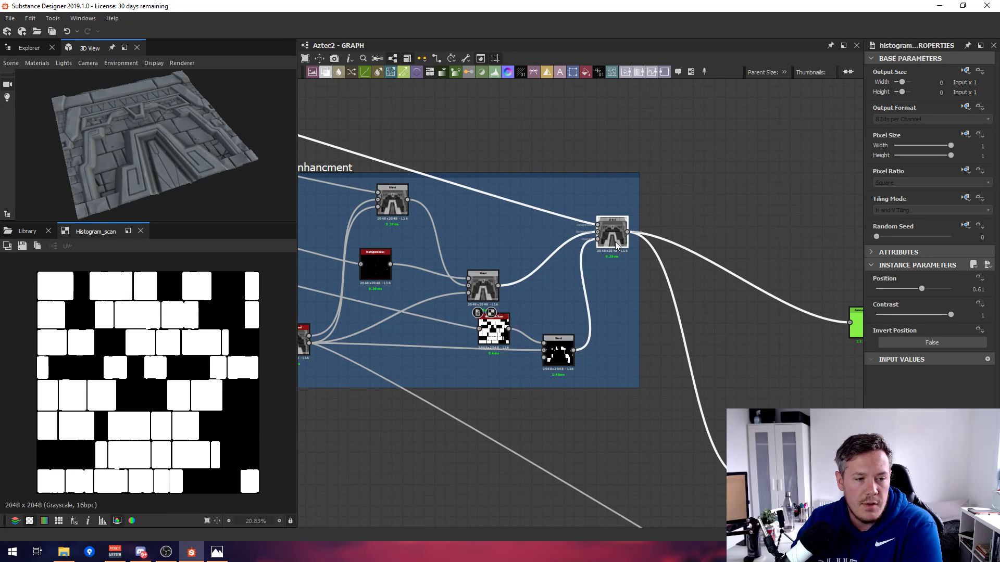
Move DetePreview closer to the DetailEnhancment group's final Blend and inspect the brick detail close up in 3D.
middle_click_drag(627, 312, 514, 294)
scroll(516, 295, "down", 1)
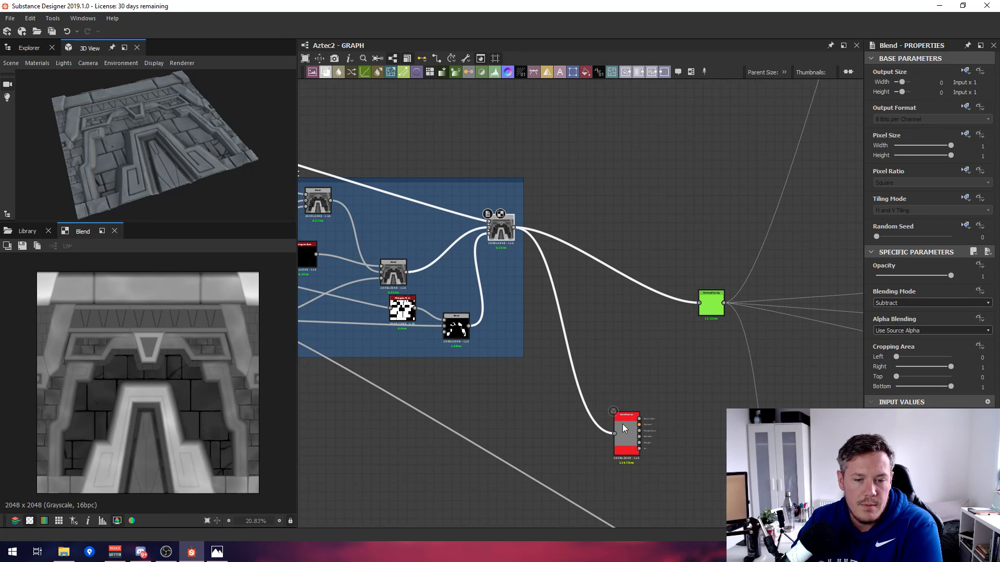
left_click_drag(621, 425, 635, 376)
left_click_drag(206, 184, 198, 133)
scroll(174, 138, "up", 5)
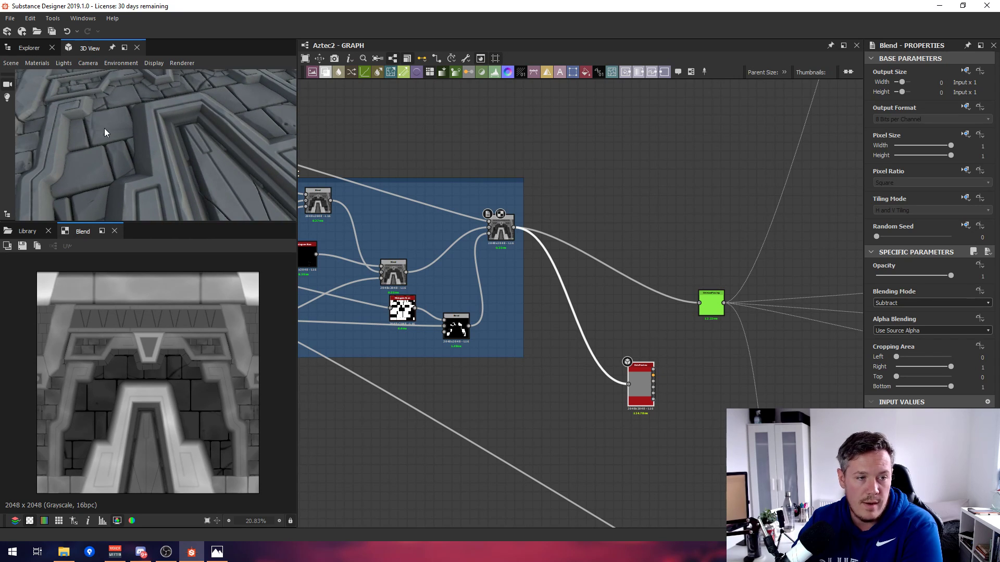
Compare the green node's output with the final DetailEnhancment Blend in 3D by connecting DetePreview to each in turn.
left_click_drag(642, 386, 695, 369)
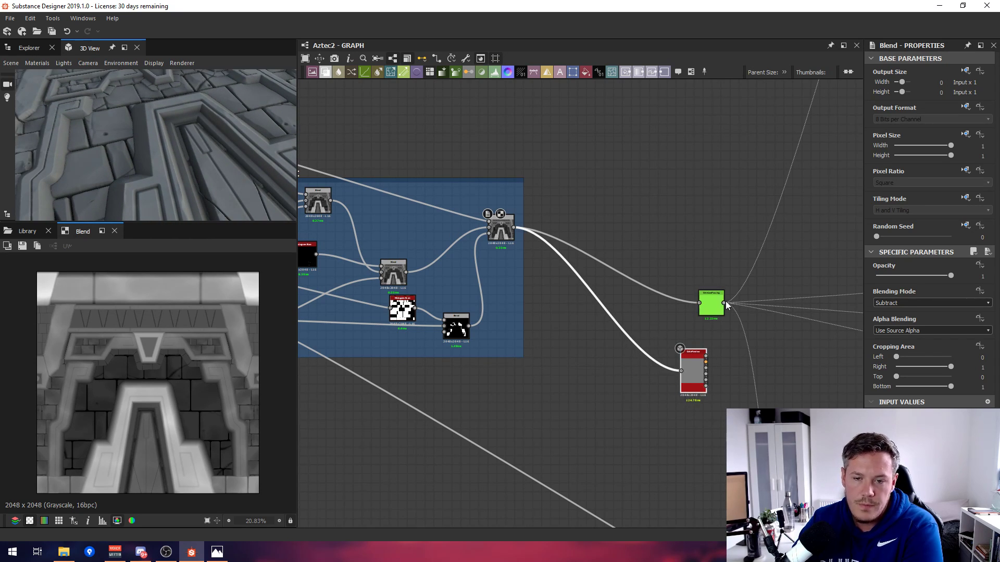
left_click(695, 364)
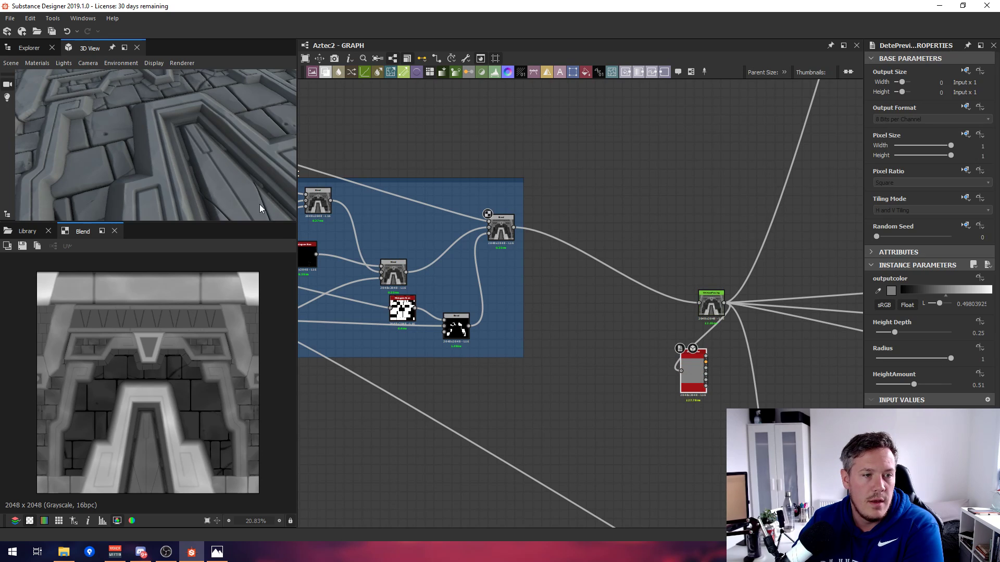
left_click_drag(260, 204, 185, 177)
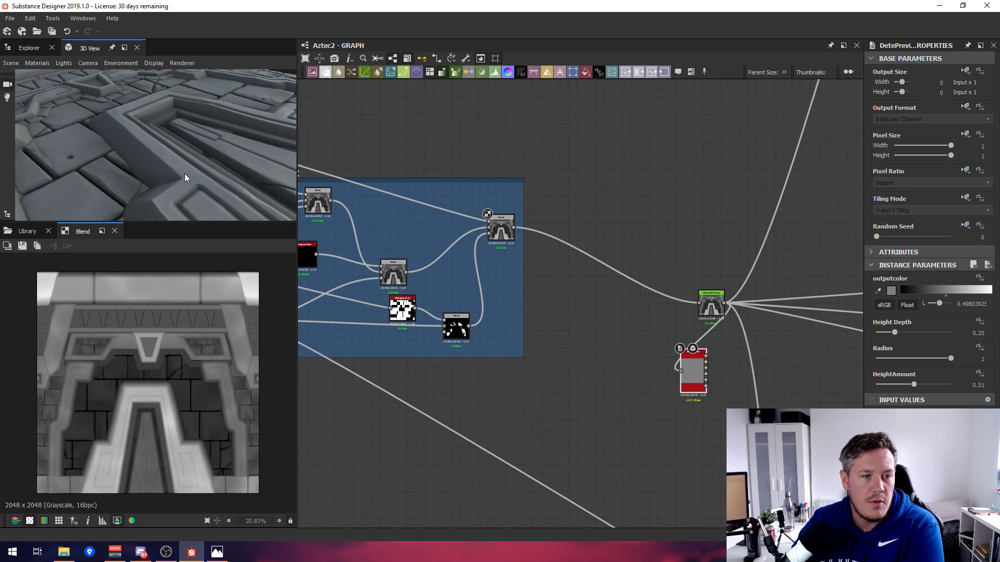
left_click_drag(516, 227, 695, 371)
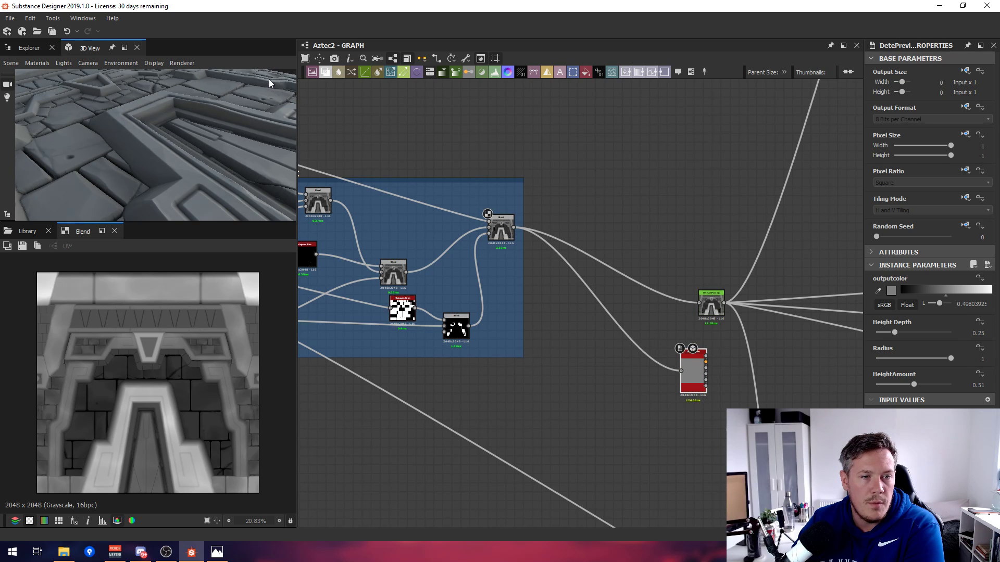
left_click_drag(257, 117, 288, 175)
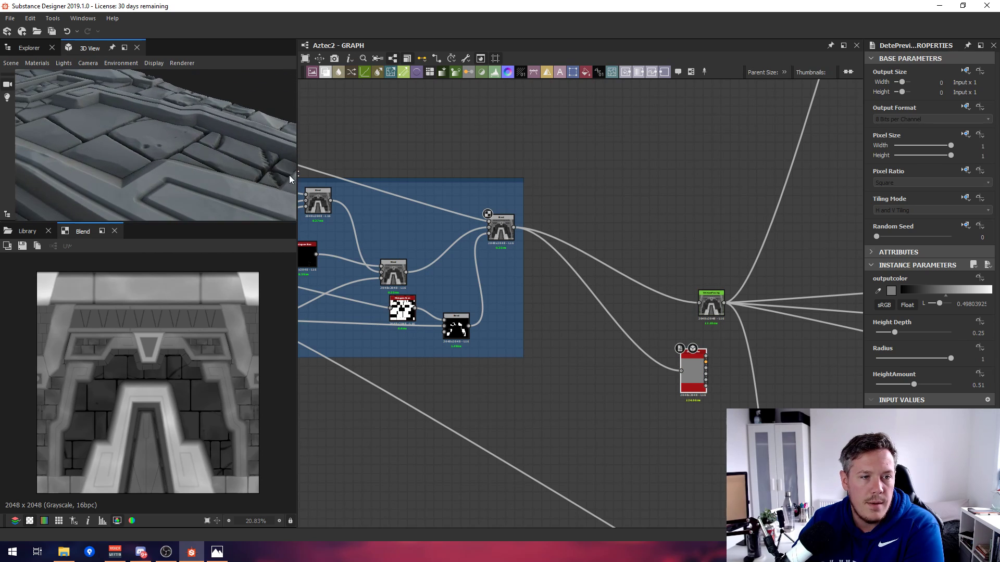
Connect the green node's output to DetePreview and move DetePreview just below the green node, beside DetailEnhancment.
left_click_drag(723, 303, 681, 370)
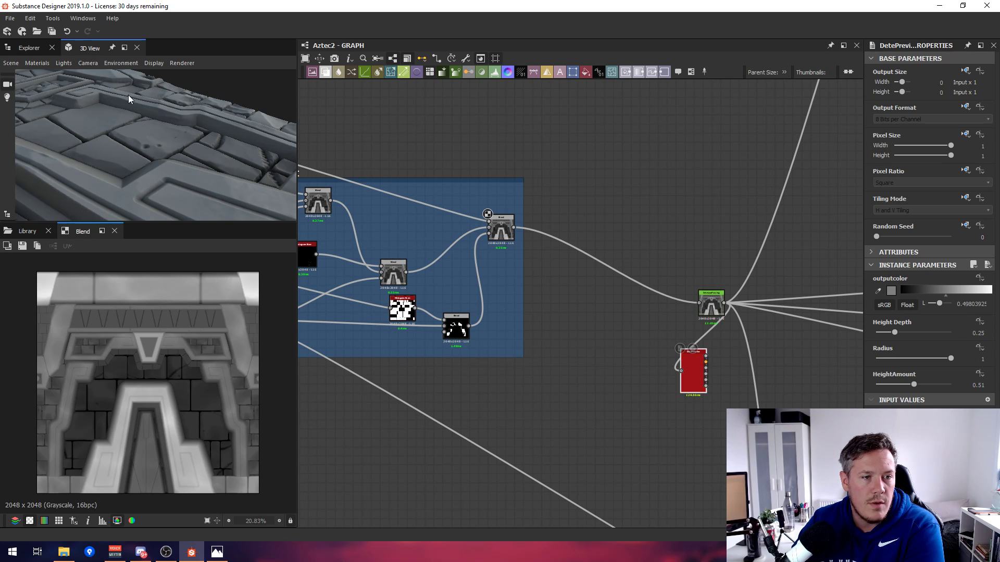
scroll(720, 337, "down", 8)
middle_click_drag(776, 328, 564, 349)
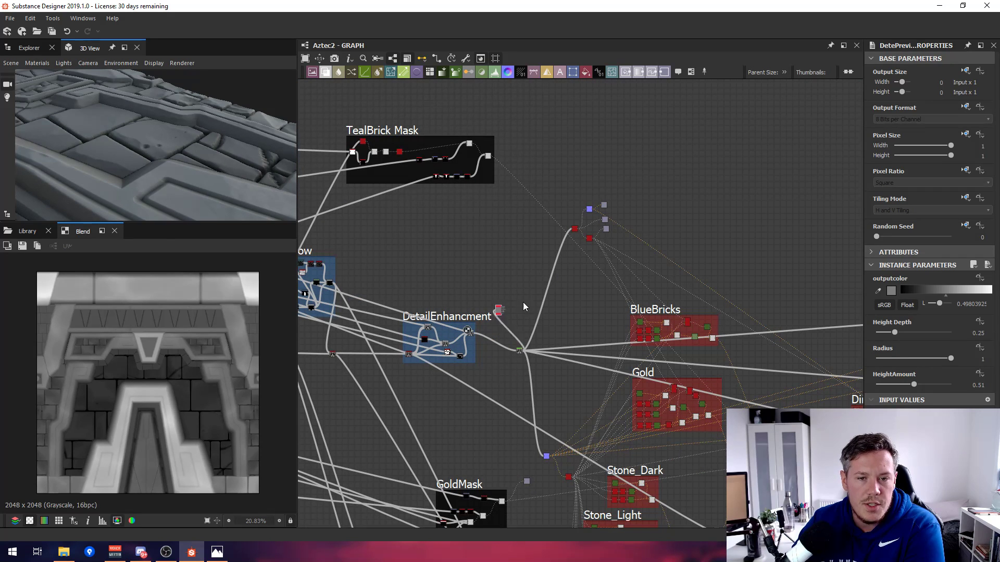
left_click_drag(498, 310, 555, 384)
middle_click_drag(382, 177, 533, 213)
scroll(533, 213, "down", 3)
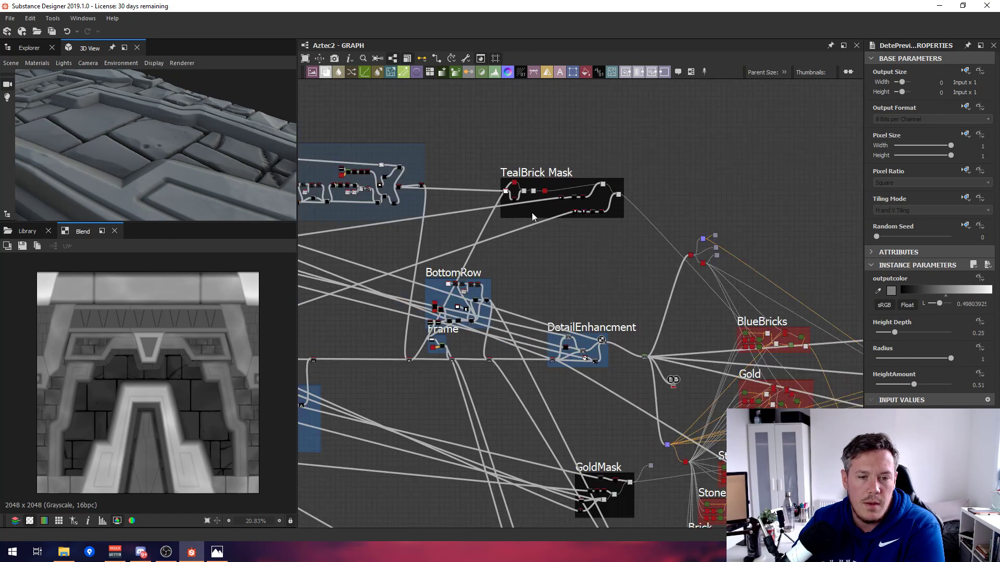
Orbit and pull back the 3D preview to view the whole wall from the front.
left_click_drag(193, 151, 97, 102)
scroll(89, 103, "down", 8)
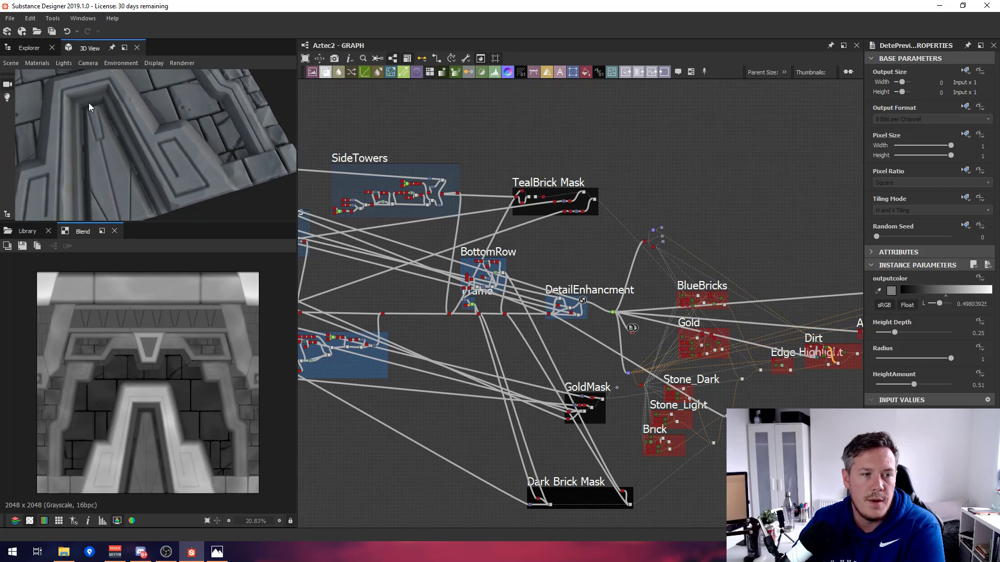
middle_click_drag(89, 104, 119, 136)
scroll(135, 141, "down", 2)
left_click_drag(144, 144, 123, 127)
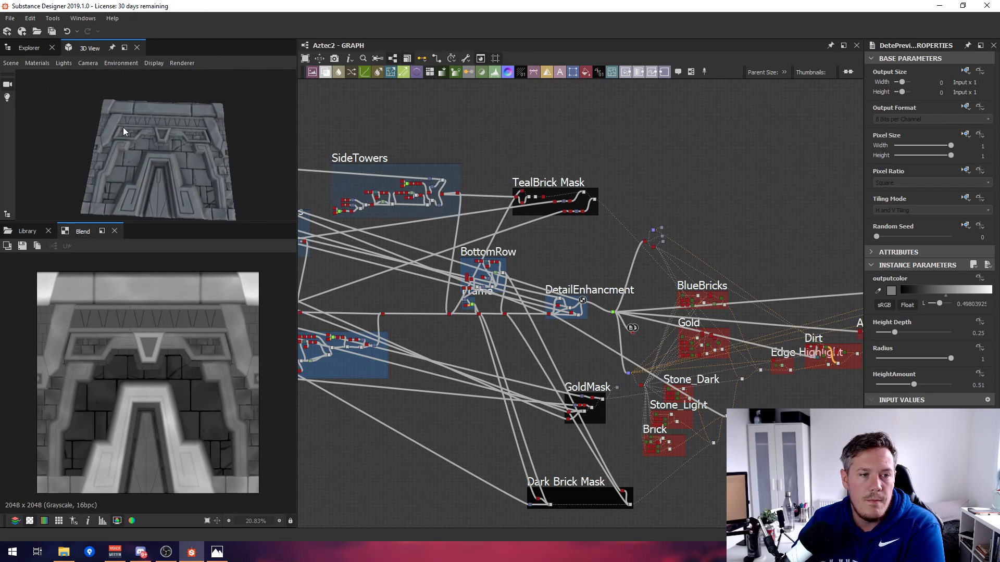
Look over the shape groups up to TealBrick Mask and view that group's first Mirror Grayscale node in 2D.
middle_click_drag(436, 273, 781, 283)
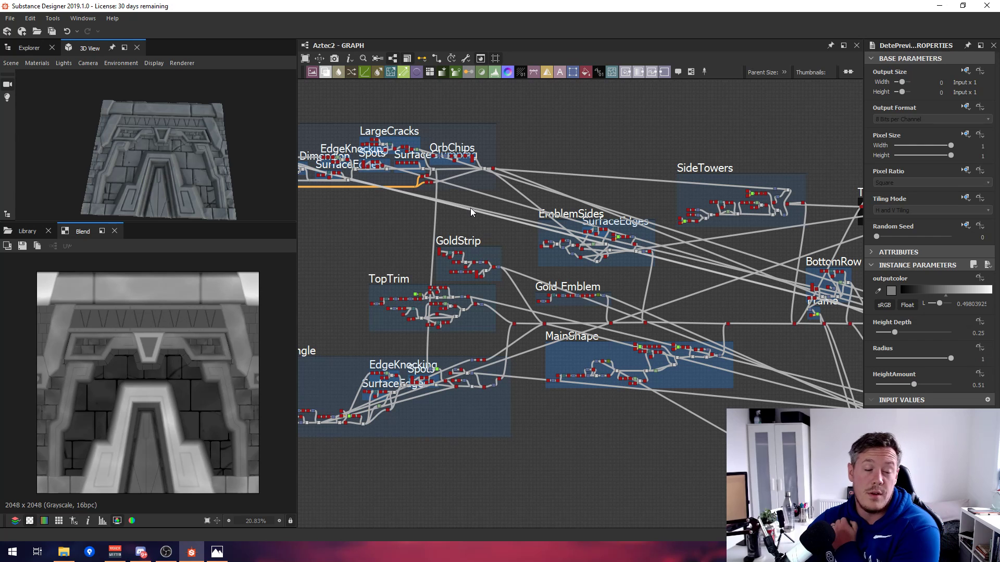
middle_click_drag(511, 229, 411, 229)
scroll(698, 203, "up", 1)
middle_click_drag(849, 204, 644, 189)
scroll(650, 184, "up", 2)
scroll(644, 189, "up", 4)
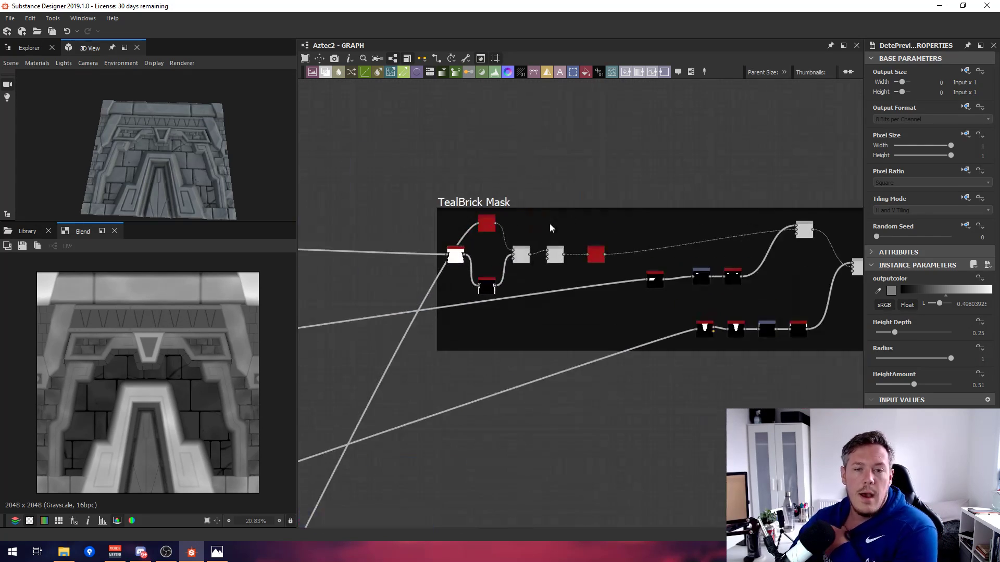
double_click(461, 257)
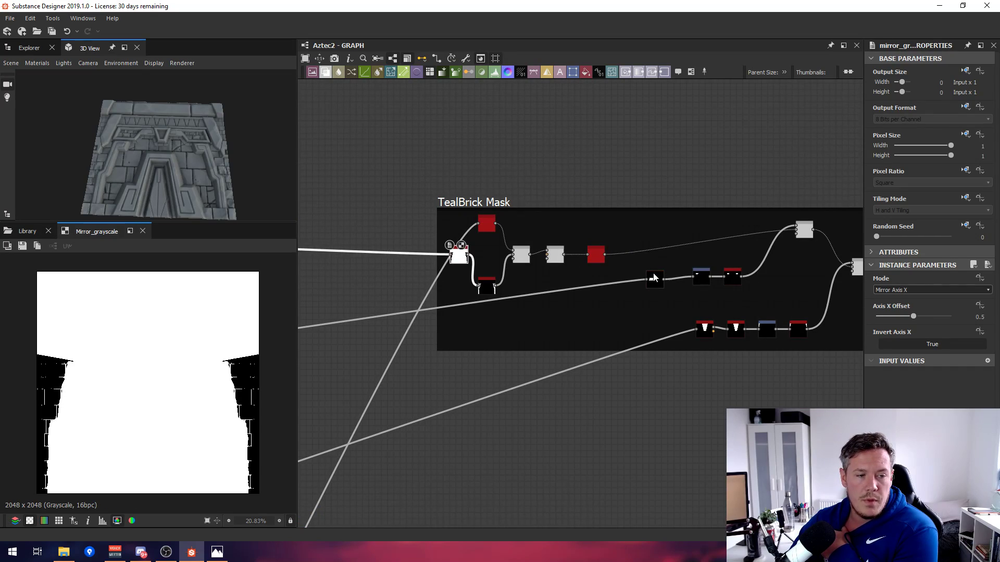
Trace the Brick group's final Blend, and view in 2D the Blend that combines Stone_Dark and Stone_Light through Dark Brick Mask.
scroll(659, 270, "down", 5)
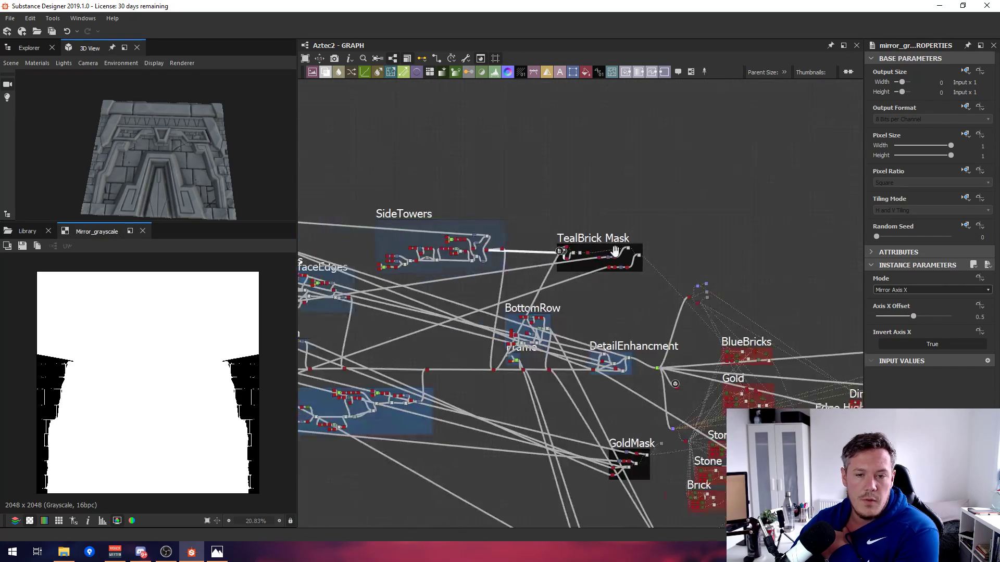
scroll(674, 371, "up", 2)
scroll(674, 370, "up", 3)
scroll(615, 335, "down", 4)
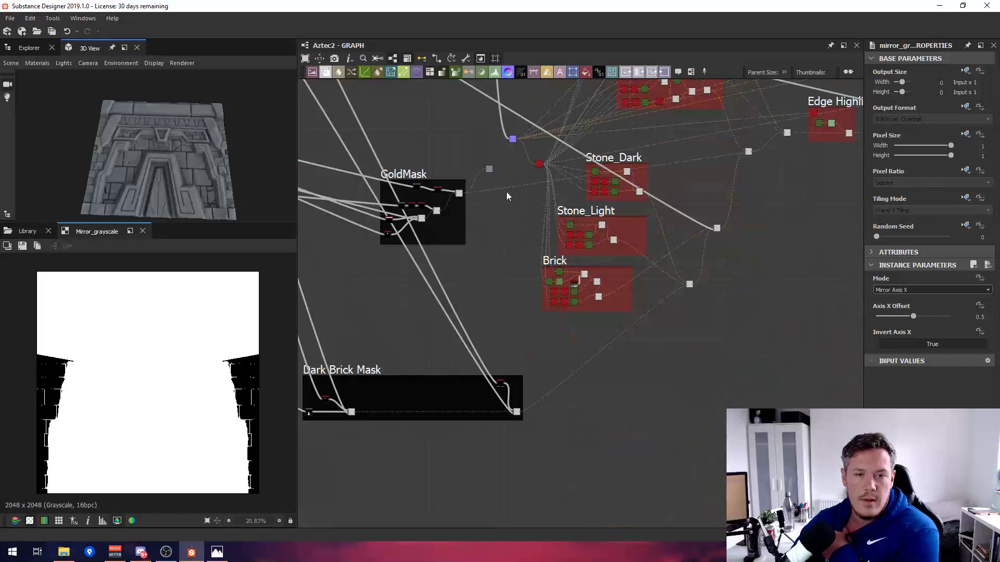
scroll(593, 312, "up", 3)
left_click(613, 310)
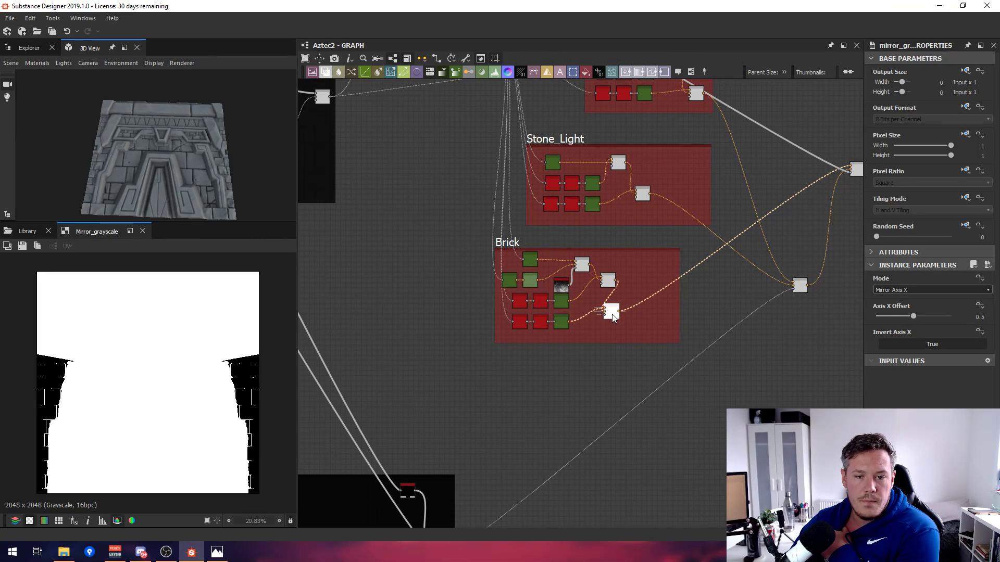
scroll(572, 272, "down", 4)
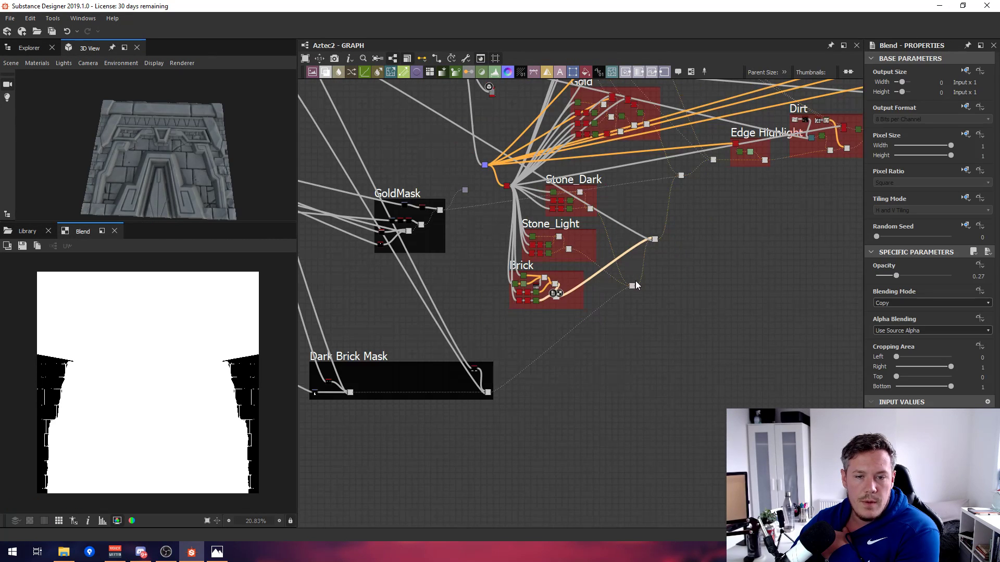
left_click(631, 286)
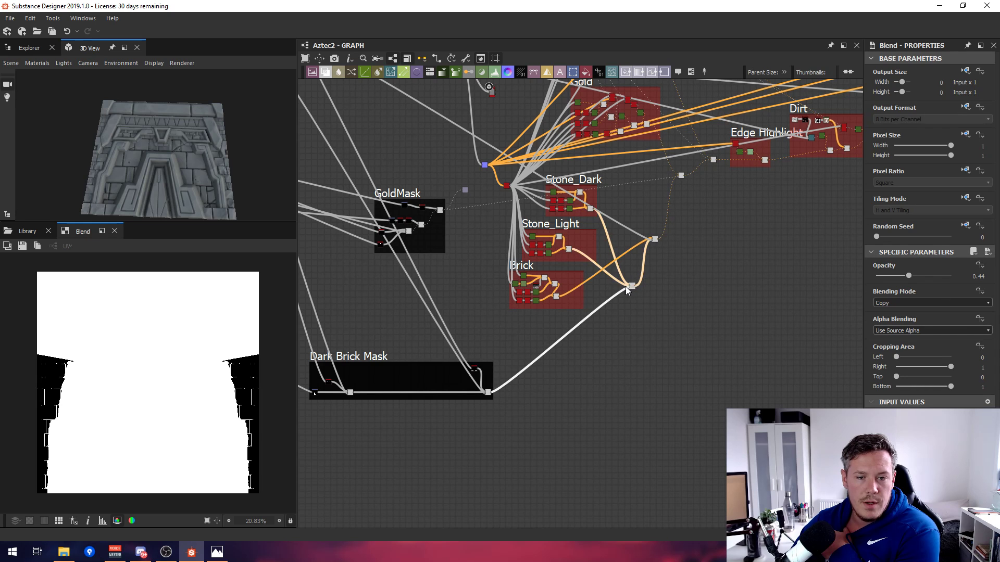
double_click(626, 286)
View the final Blend of the Stone_Light group and that of the Stone_Dark group in 2D.
scroll(529, 274, "up", 5)
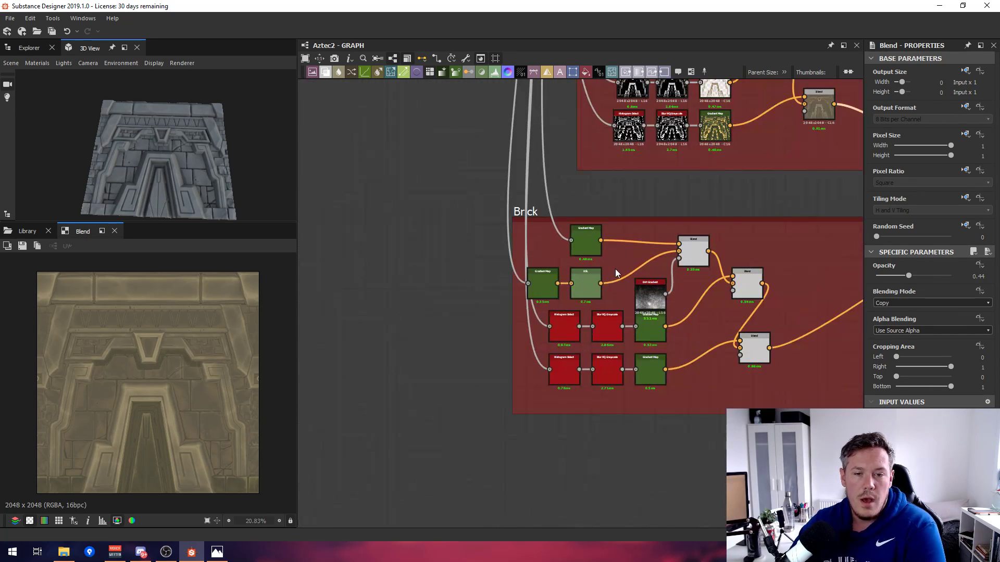
middle_click_drag(762, 254, 591, 388)
scroll(667, 368, "up", 1)
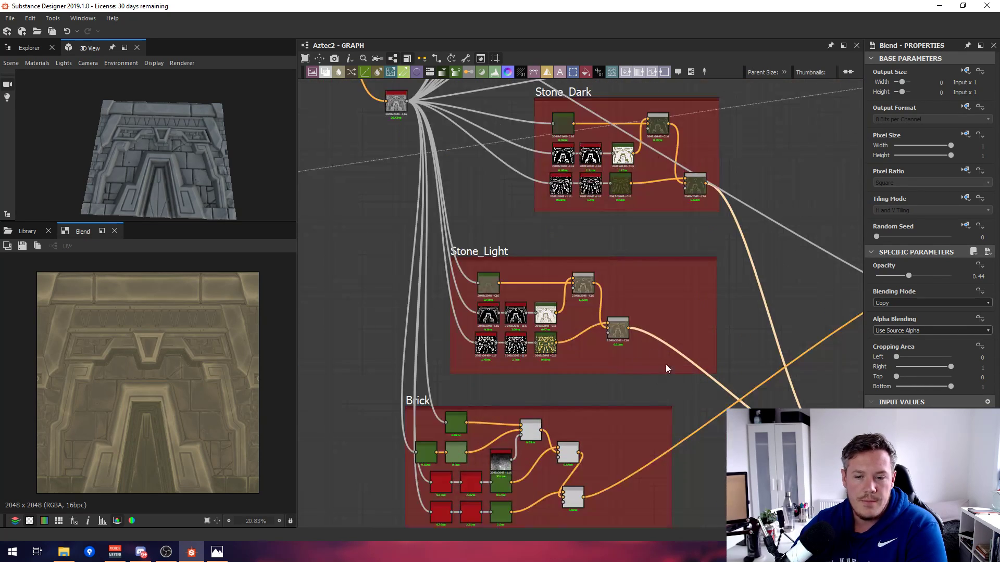
double_click(621, 330)
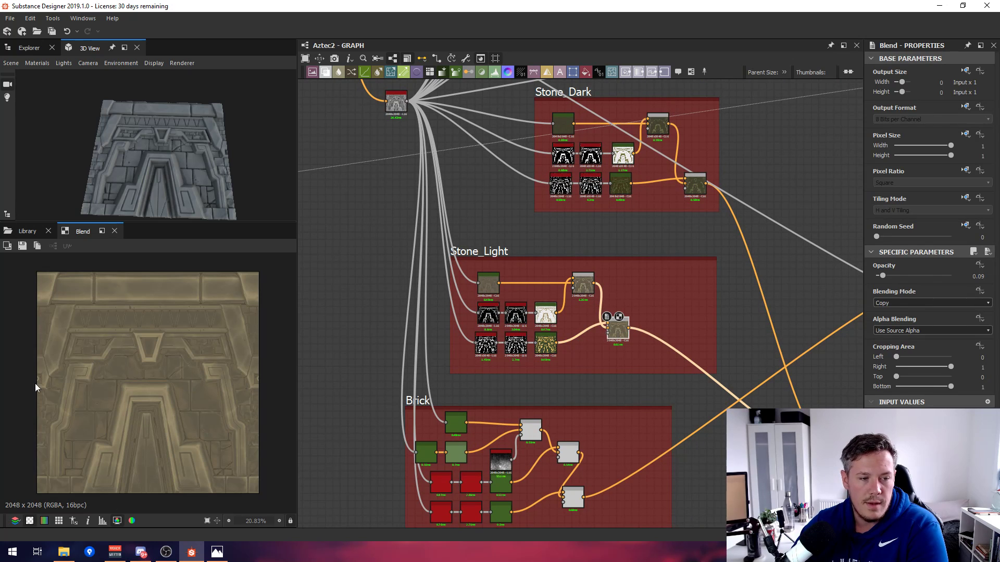
scroll(618, 248, "up", 1)
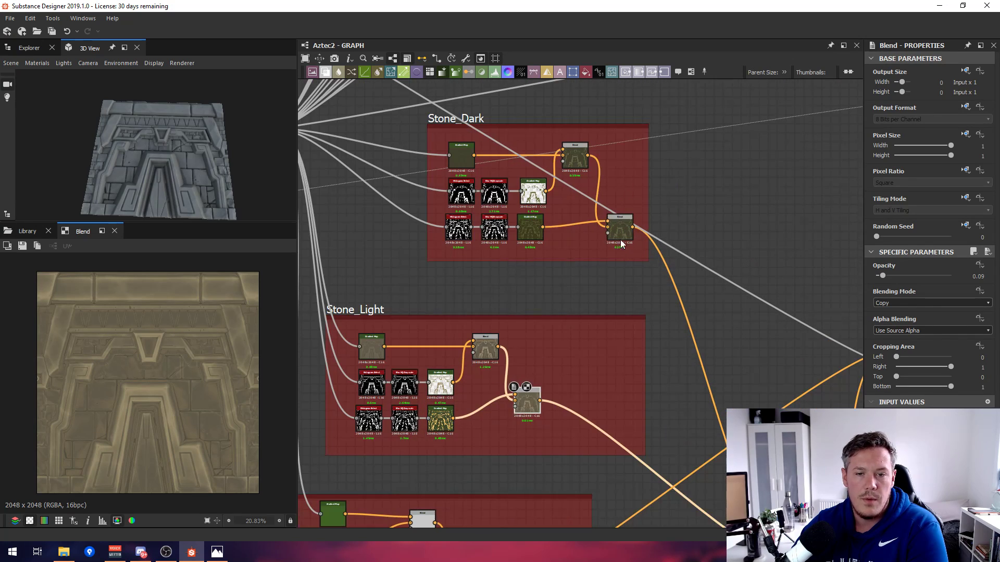
left_click(616, 237)
double_click(615, 237)
Follow the graph back to the GoldMask group and examine its Histogram Scan, Transformation 2D and Blend chains.
scroll(513, 255, "down", 4)
middle_click_drag(468, 180, 541, 323)
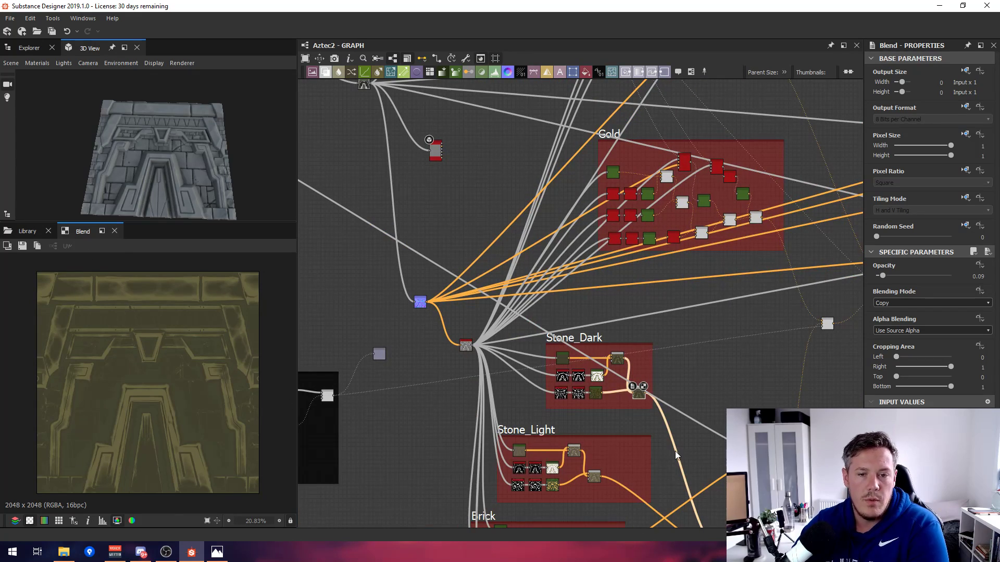
middle_click_drag(675, 451, 592, 388)
scroll(592, 389, "down", 4)
middle_click_drag(456, 277, 631, 328)
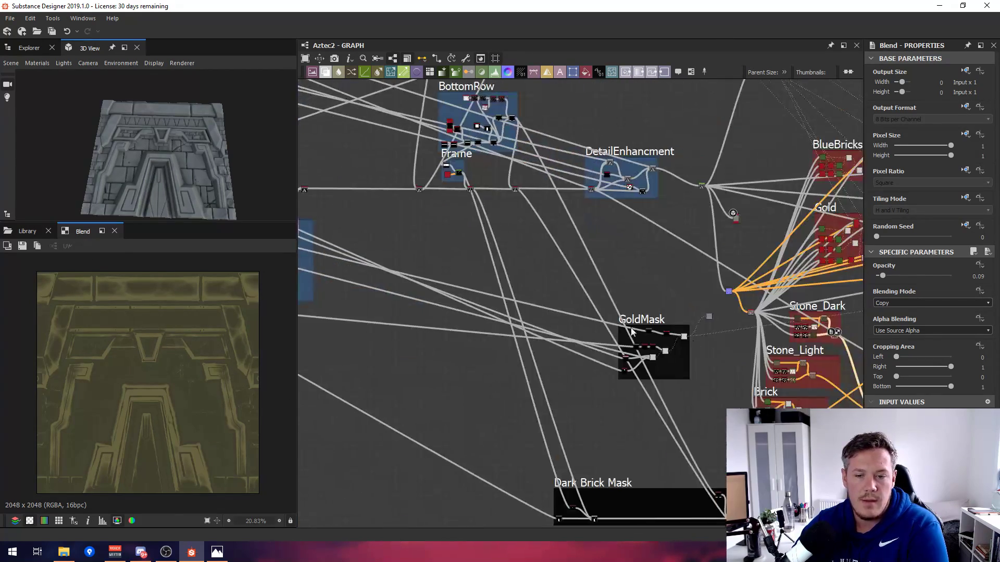
scroll(631, 332, "up", 8)
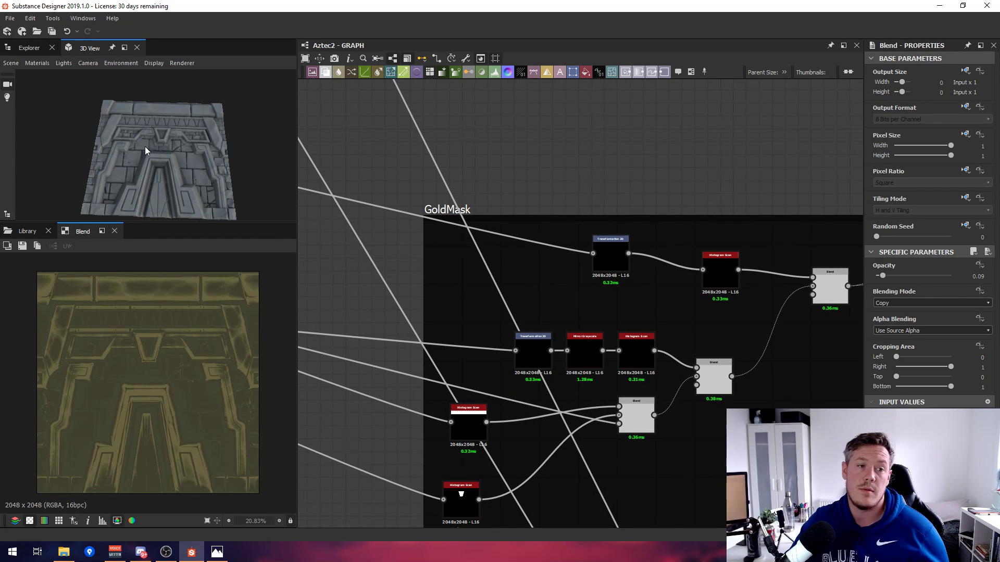
Survey the shape groups feeding the masks, including MainShape, TopTriangle, TopTrim, GoldStrip and Gold Emblem.
scroll(484, 229, "down", 12)
middle_click_drag(489, 234, 692, 215)
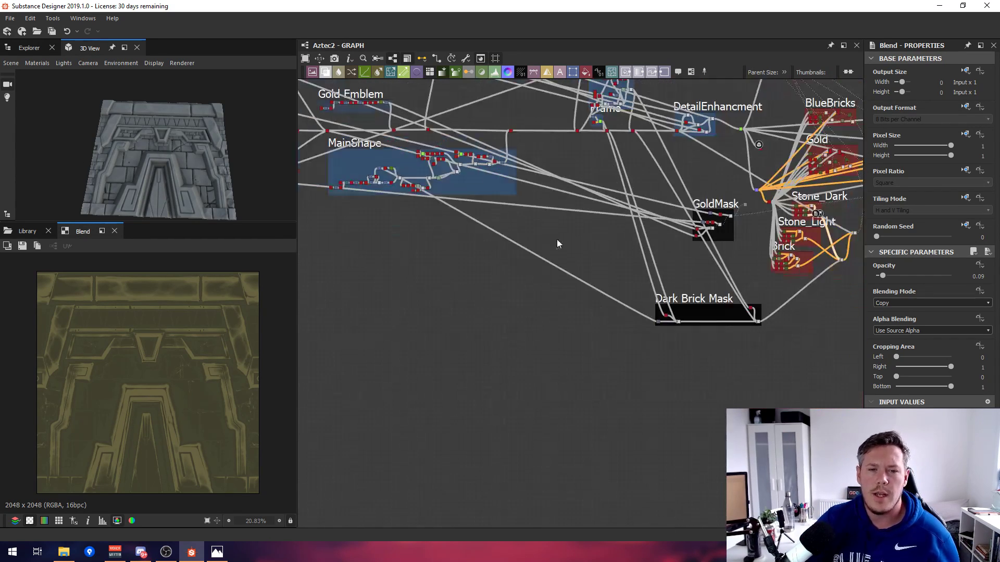
middle_click_drag(434, 264, 769, 343)
scroll(775, 207, "down", 2)
scroll(661, 221, "up", 4)
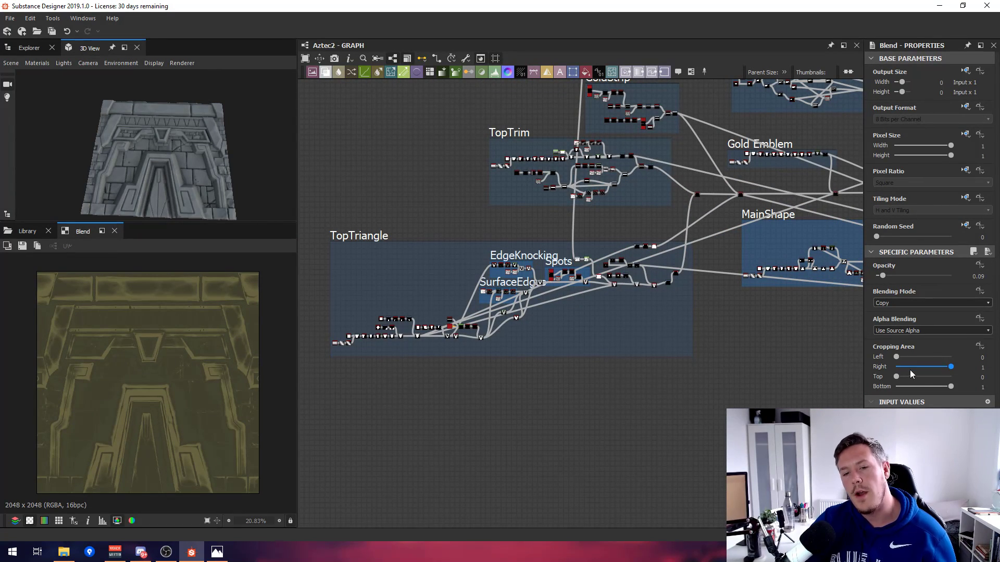
middle_click_drag(742, 245, 692, 336)
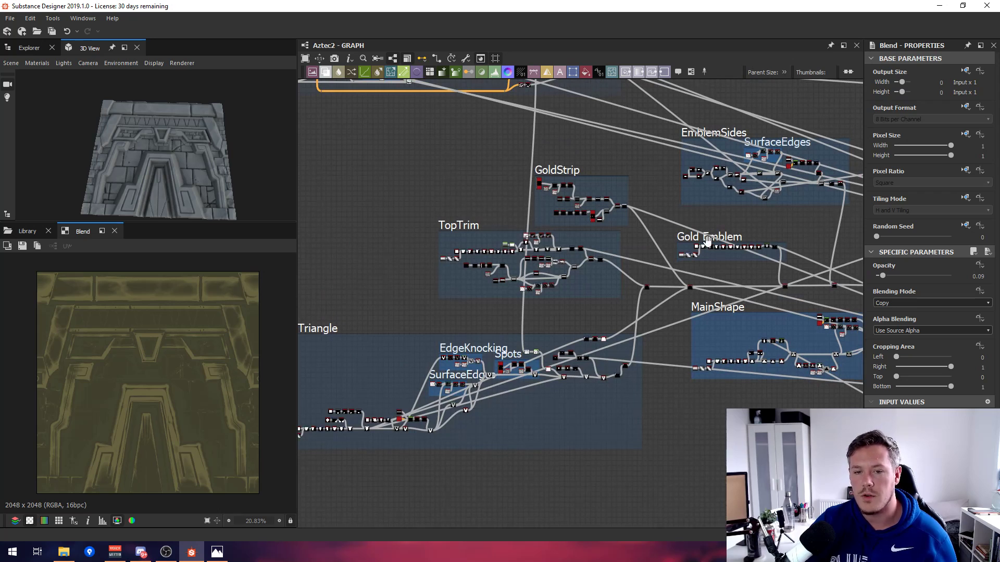
scroll(602, 258, "down", 5)
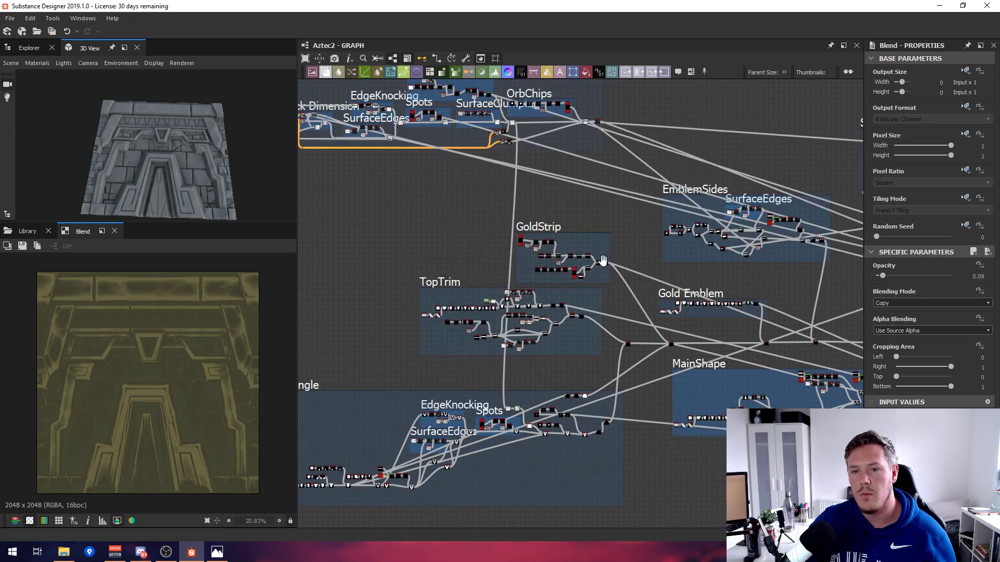
middle_click_drag(583, 240, 497, 215)
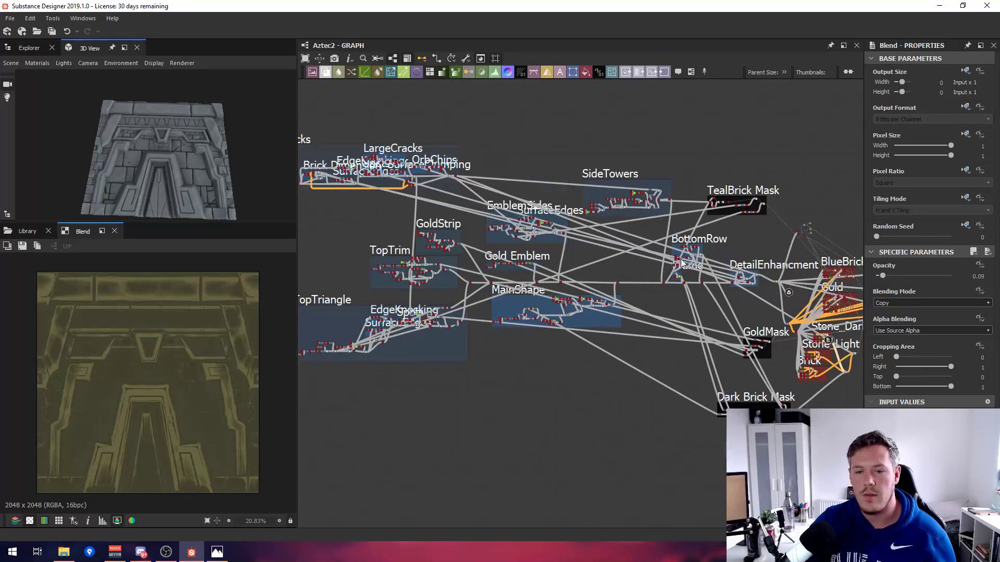
Return to the Brick group, view its final Blend in 2D and examine how its Gradient Map chains are combined.
middle_click_drag(780, 253, 535, 232)
scroll(590, 245, "up", 1)
scroll(557, 365, "up", 2)
scroll(584, 389, "up", 6)
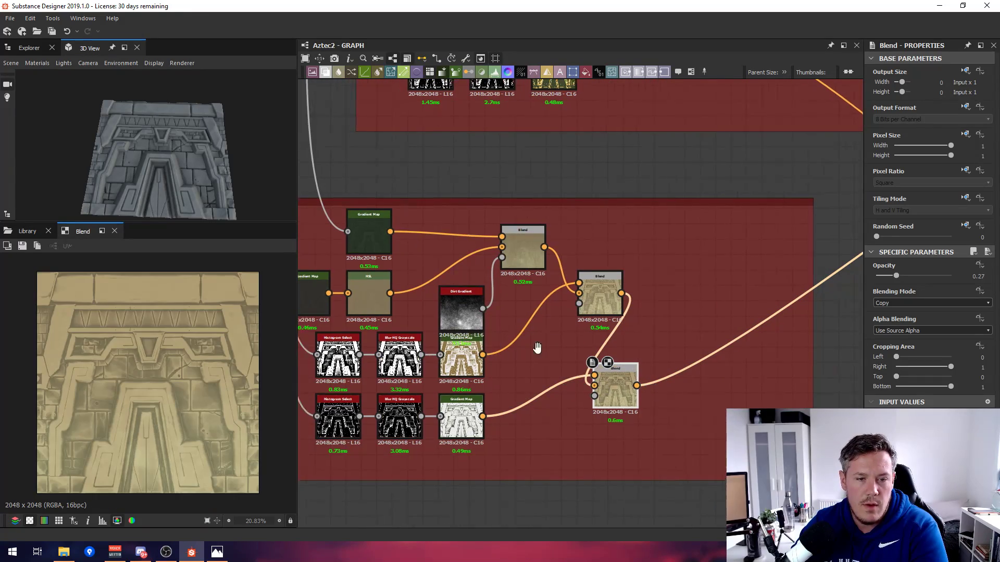
scroll(611, 360, "down", 3)
scroll(552, 341, "up", 4)
scroll(552, 341, "down", 1)
scroll(552, 341, "down", 1)
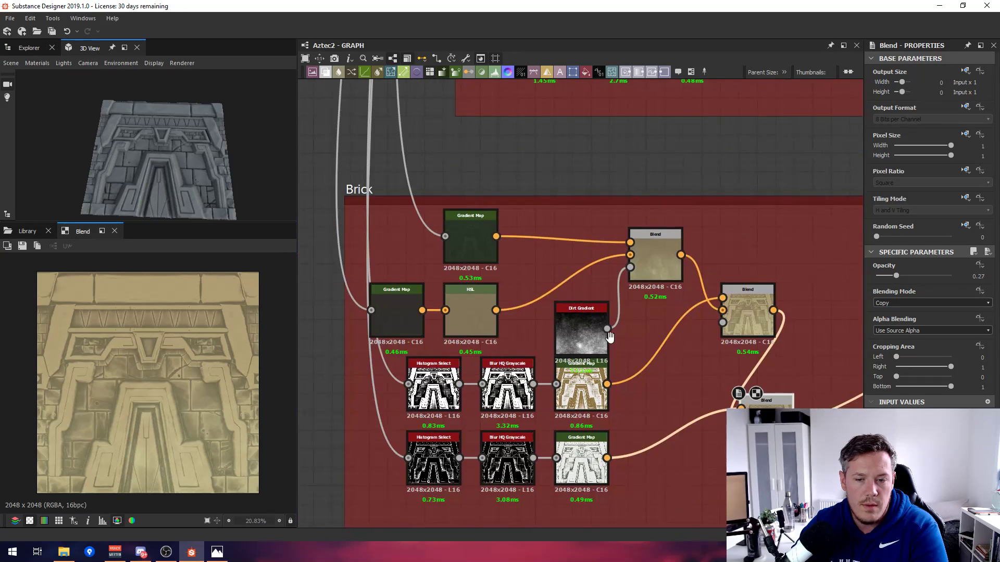
scroll(595, 399, "up", 1)
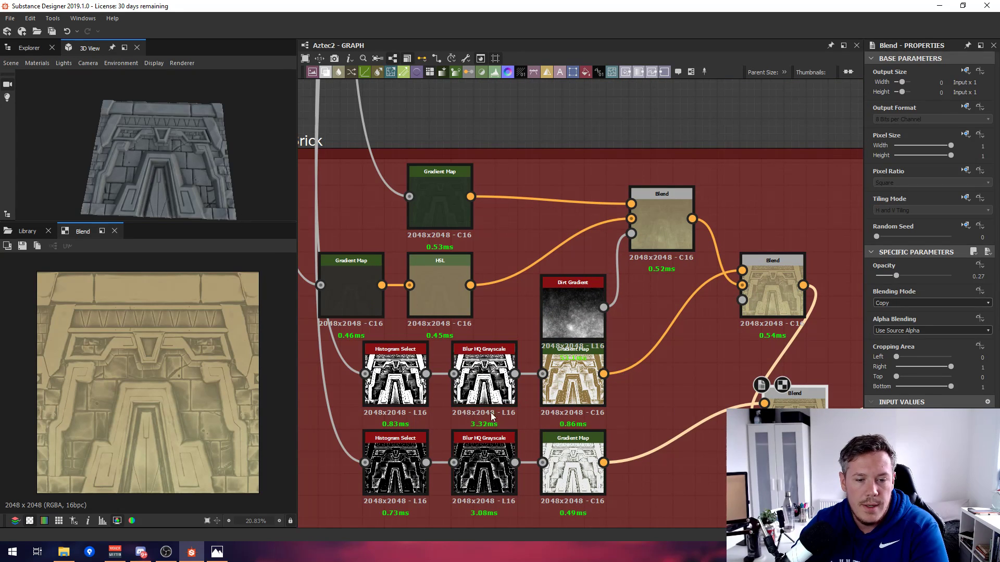
View the Brick group's two base Gradient Maps and its HSL node in 2D.
double_click(340, 270)
double_click(454, 214)
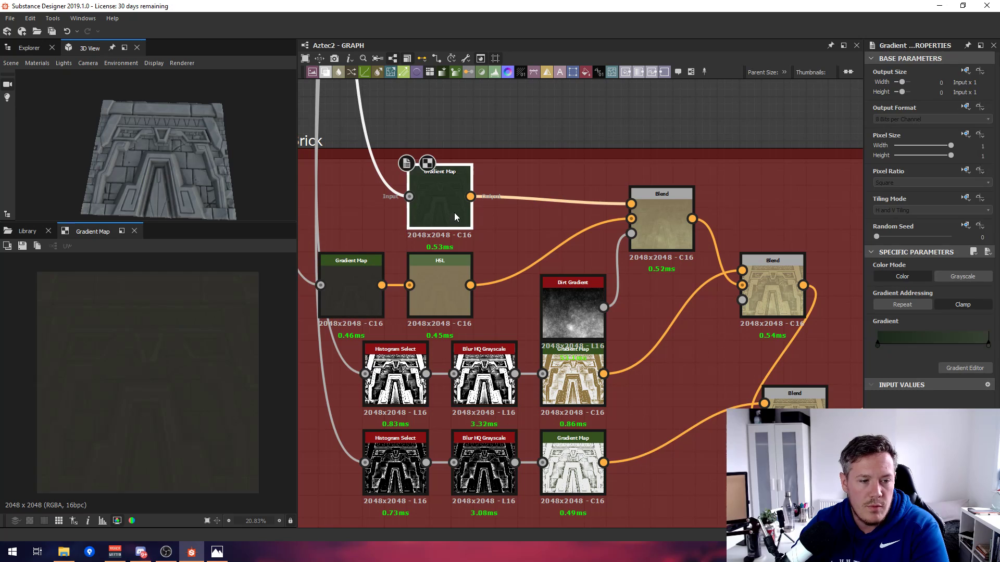
middle_click_drag(408, 263, 475, 237)
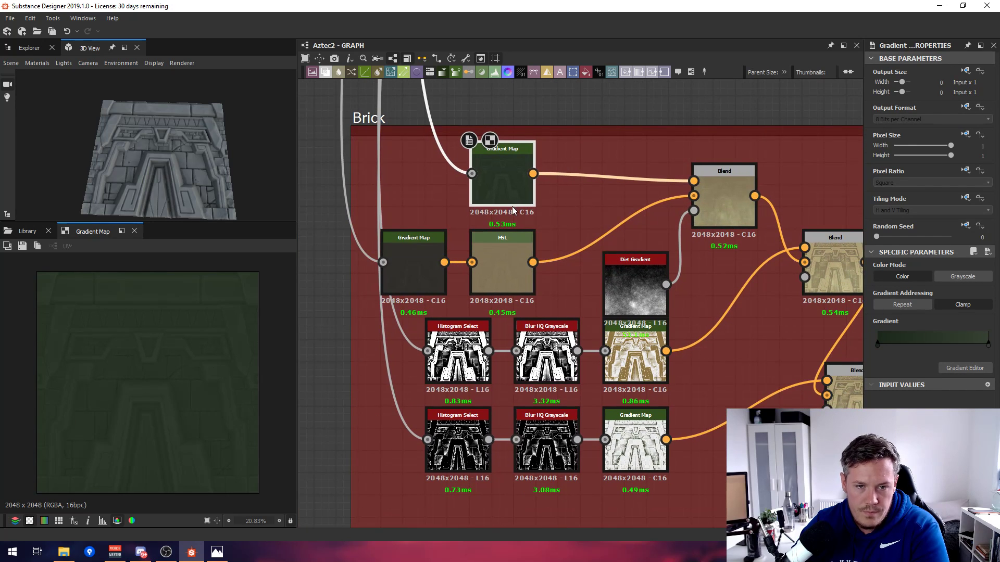
left_click(505, 253)
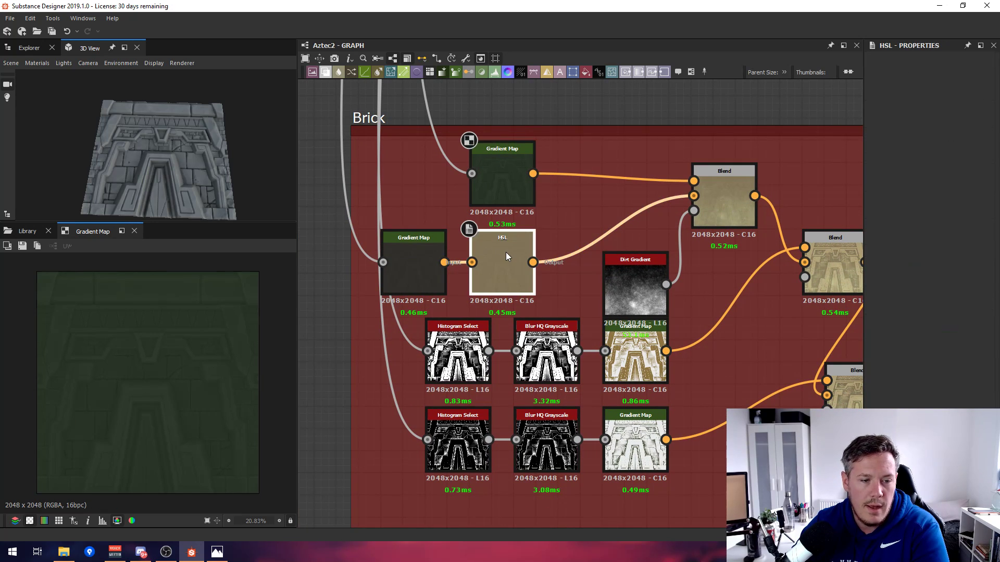
double_click(505, 255)
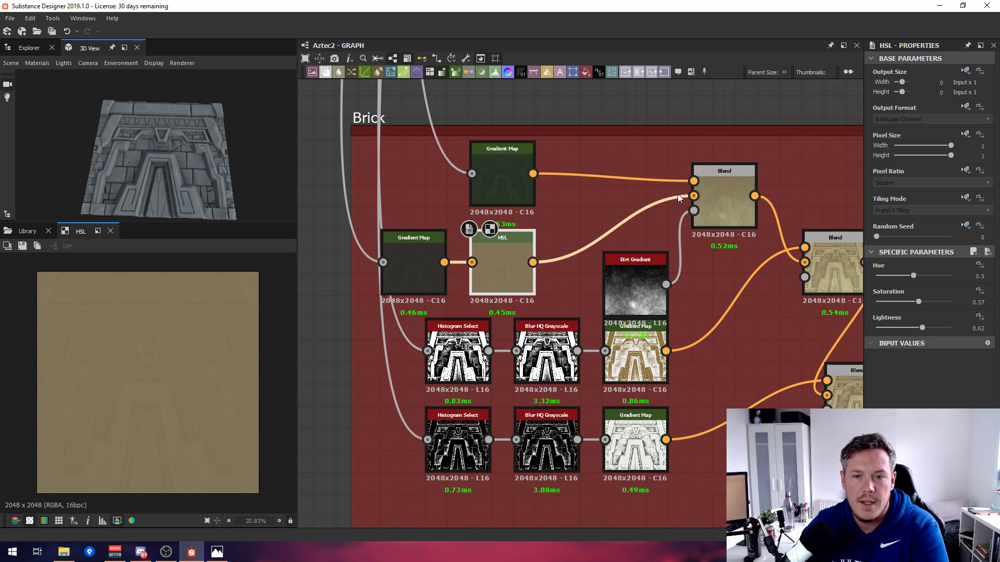
Compare the Brick group's Add (Linear Dodge) Blend in 2D with its Dirt Gradient opacity mask, HSL and Gradient Map inputs.
double_click(716, 191)
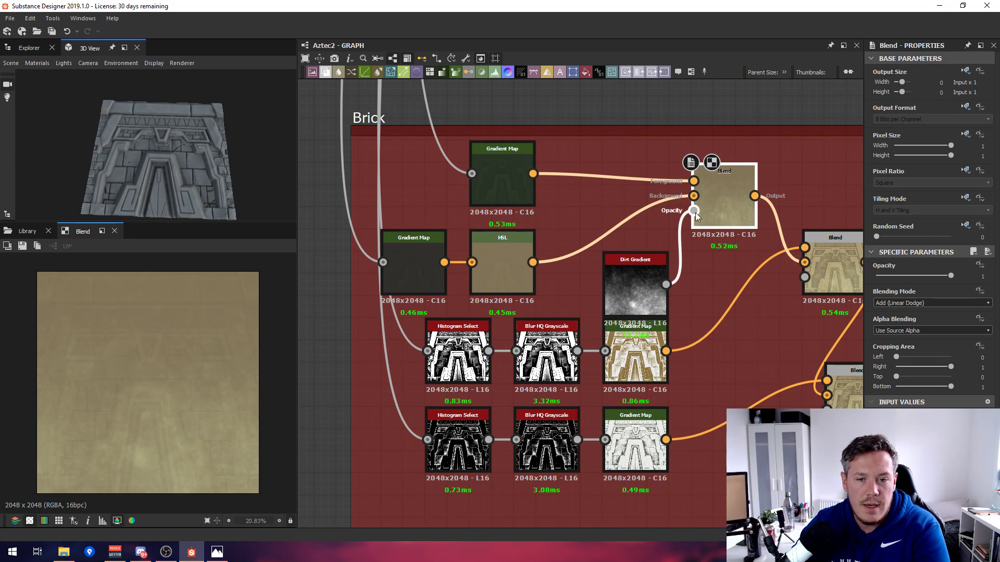
left_click_drag(711, 162, 602, 252)
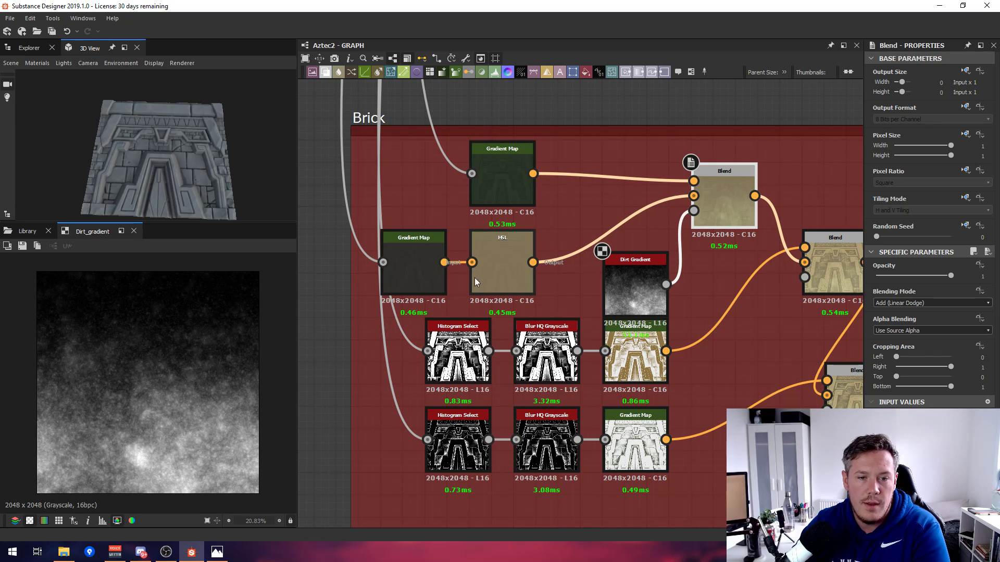
double_click(491, 275)
double_click(505, 179)
double_click(720, 203)
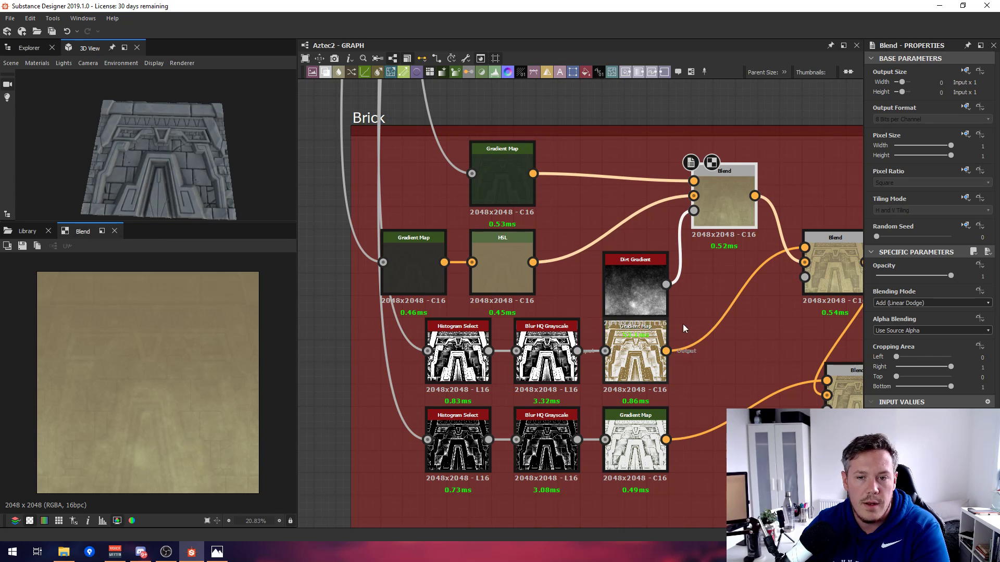
Select the Brick group's Dirt Gradient and examine its parameters and its connection to the Add (Linear Dodge) Blend.
scroll(683, 324, "up", 1)
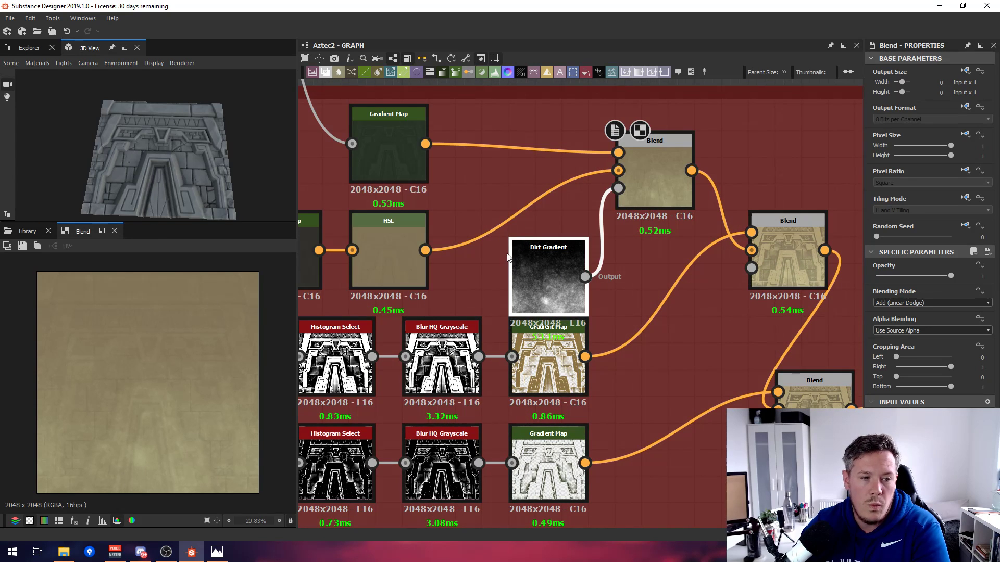
left_click(523, 266)
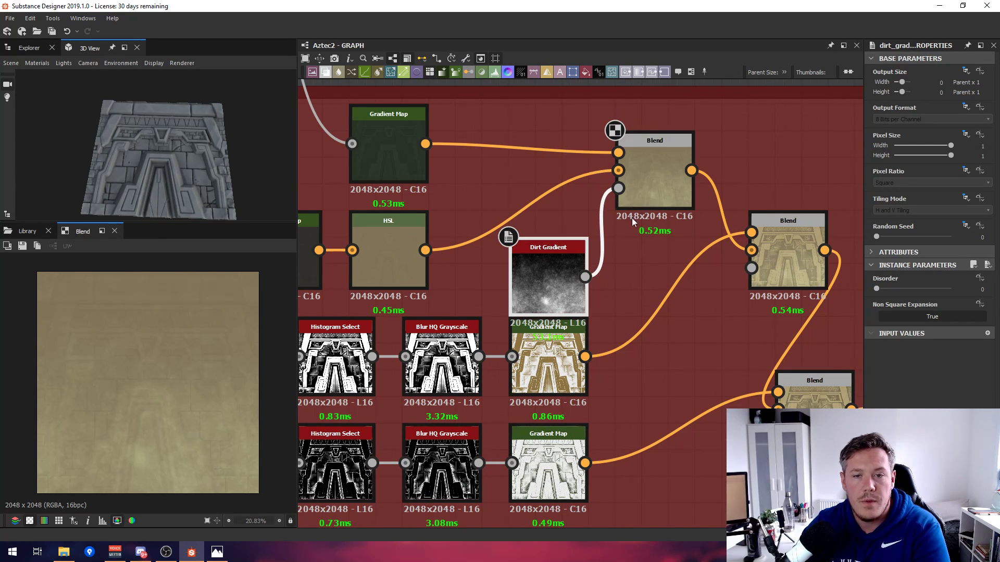
middle_click_drag(339, 360, 424, 347)
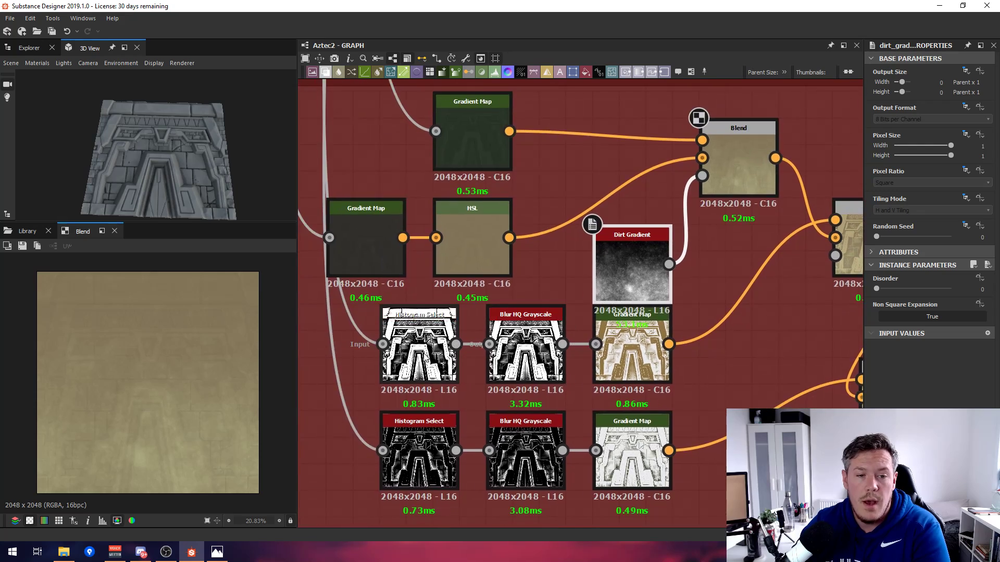
Trace the Brick group's upper curvature chain in 2D through its Curvature Smooth input, Histogram Select, Gradient Map and the Screen Blend.
scroll(424, 348, "up", 5)
scroll(424, 347, "down", 5)
double_click(383, 343)
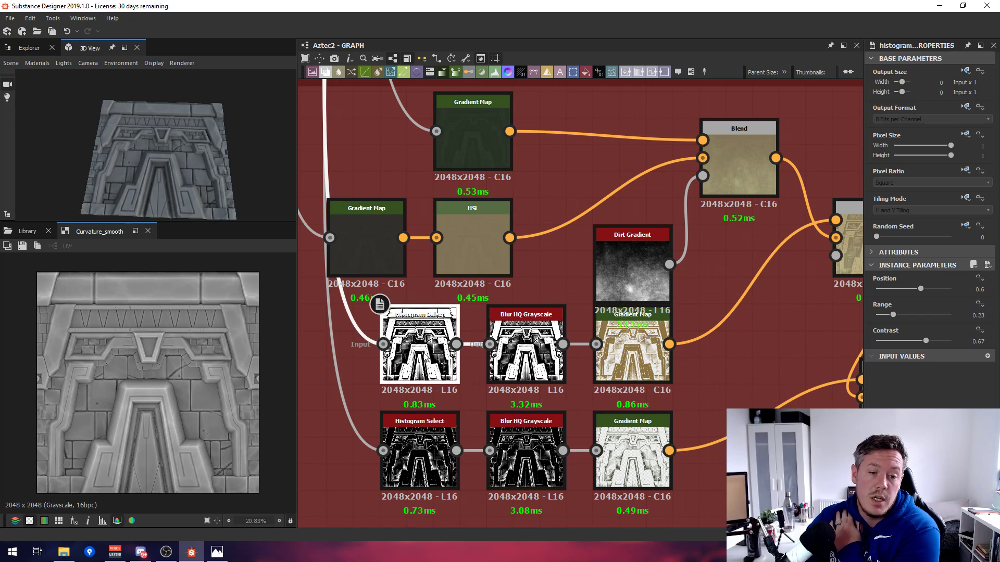
double_click(399, 341)
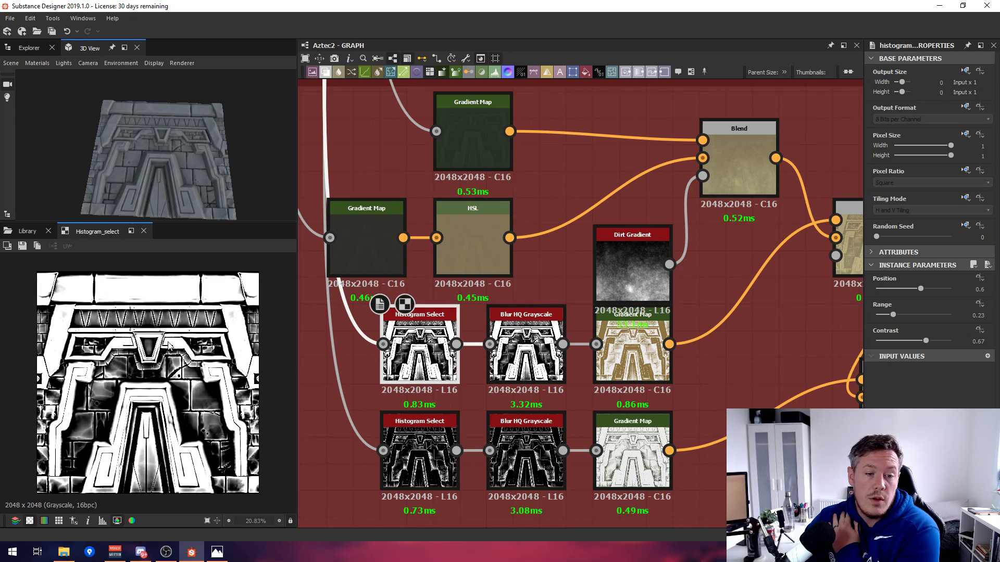
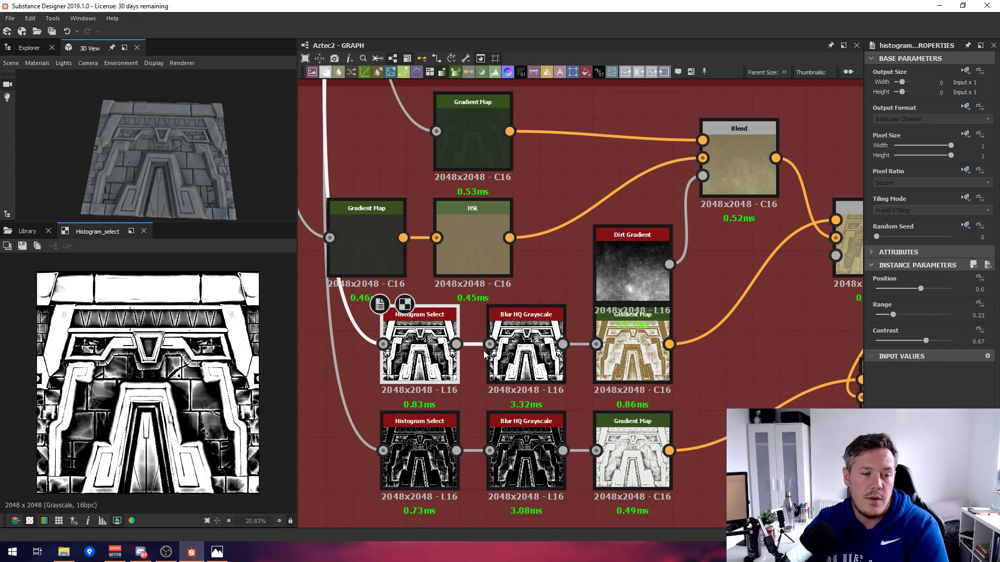
double_click(632, 350)
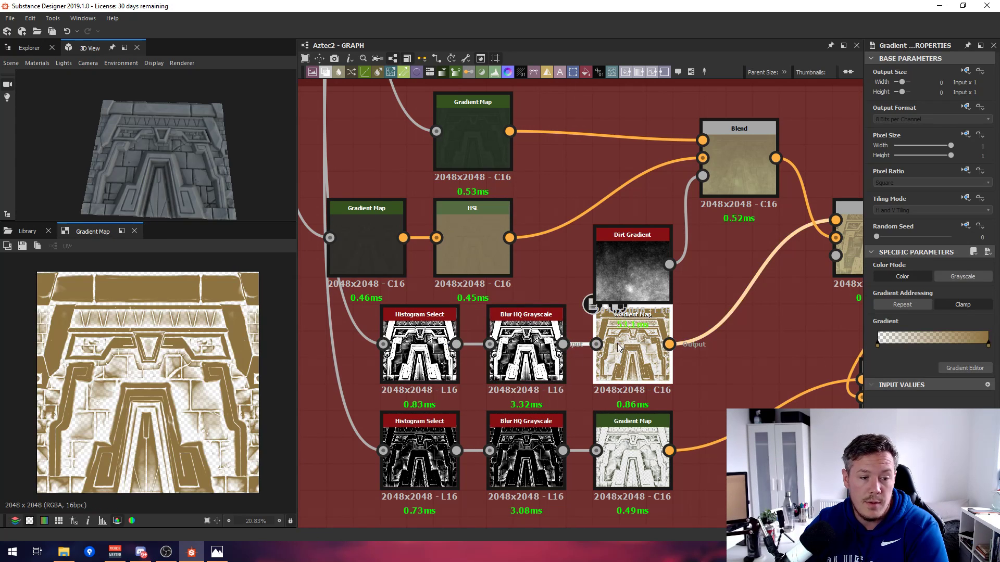
middle_click_drag(634, 352, 534, 376)
scroll(534, 376, "up", 1)
double_click(802, 236)
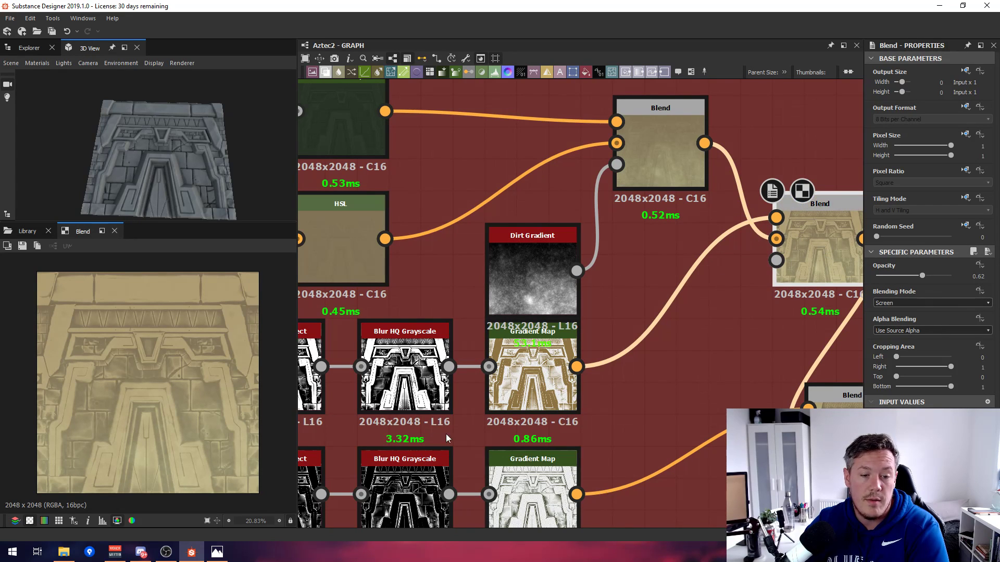
View the Brick group's lower Histogram Select, Blur HQ Grayscale, Gradient Map and final Copy Blend in 2D.
scroll(447, 439, "down", 3)
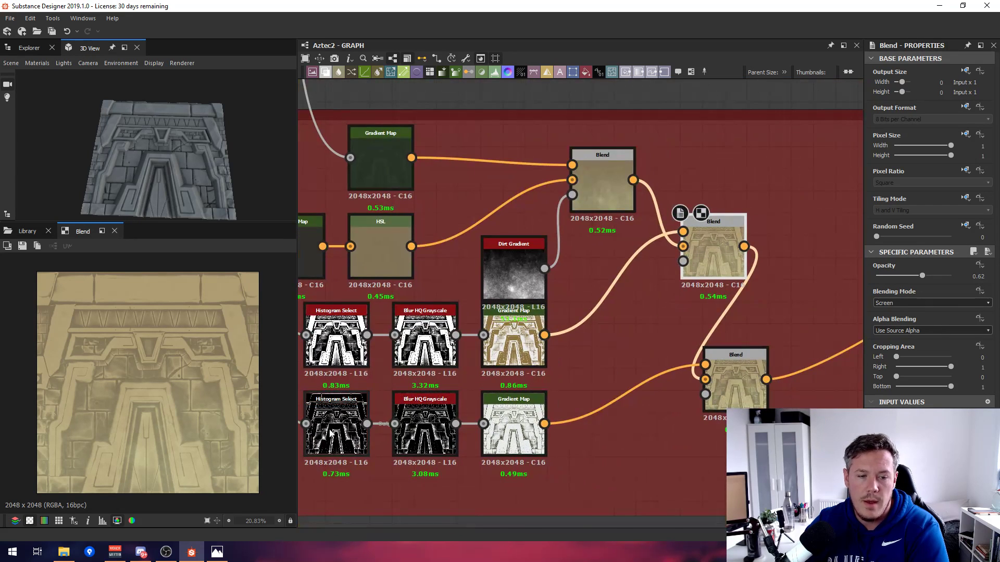
double_click(330, 432)
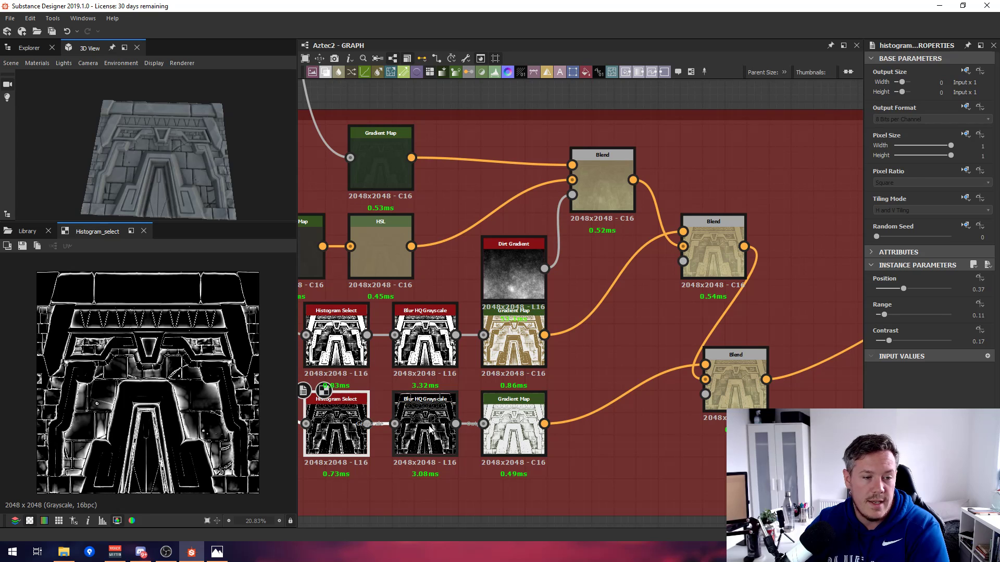
double_click(430, 430)
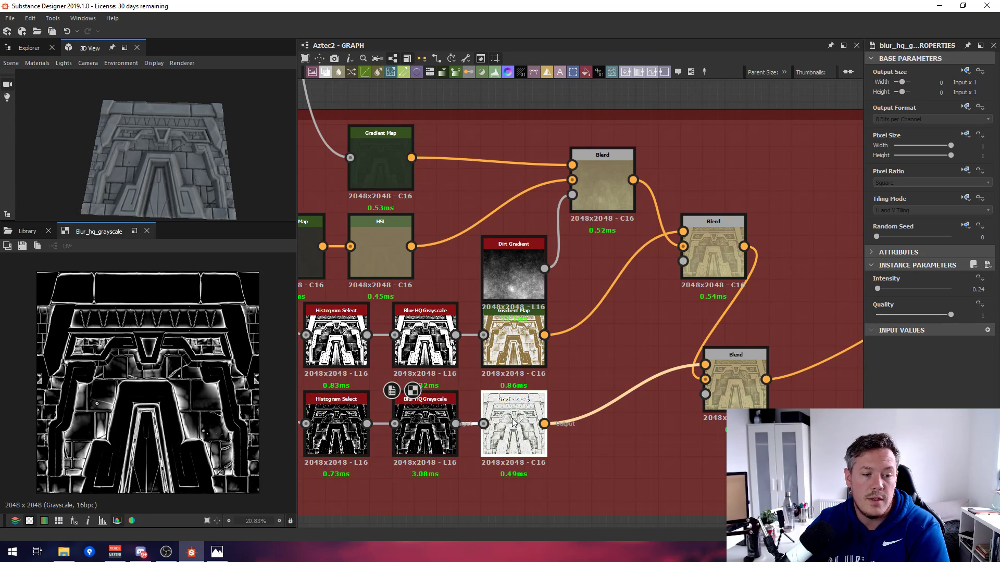
double_click(513, 422)
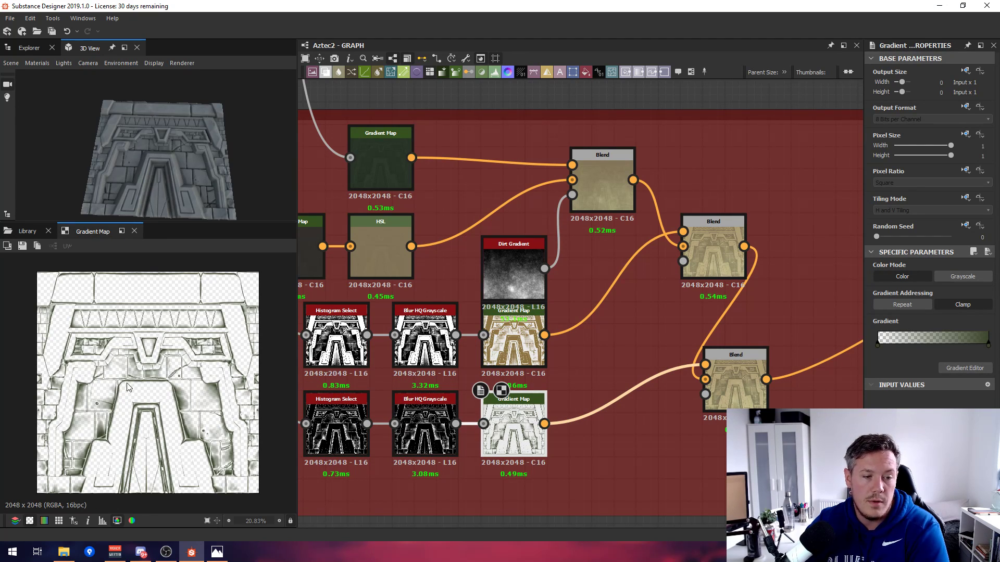
double_click(729, 383)
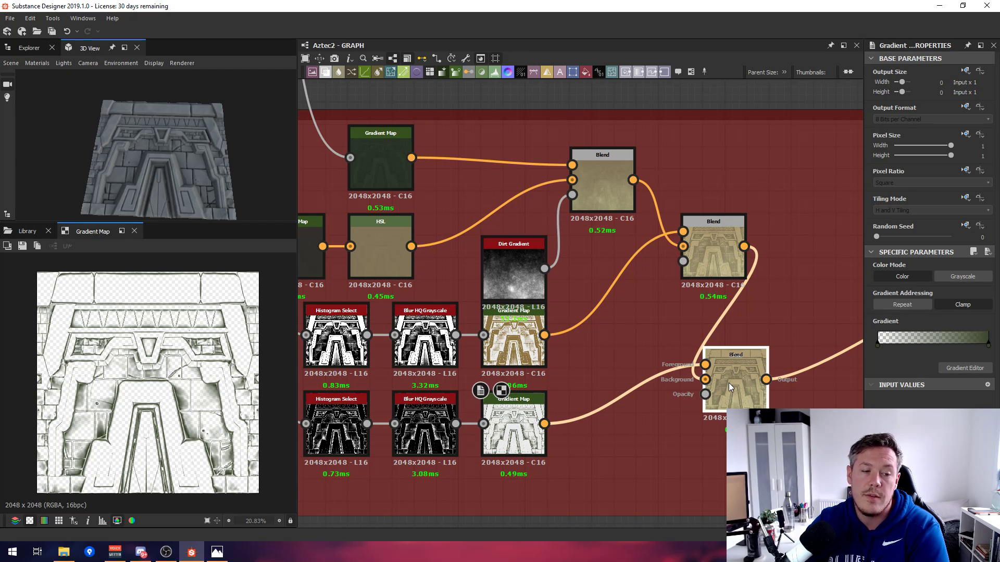
Survey the Stone_Light, Stone_Dark and Gold colour groups and how their outputs feed the blends.
scroll(718, 383, "down", 5)
middle_click_drag(742, 361, 578, 351)
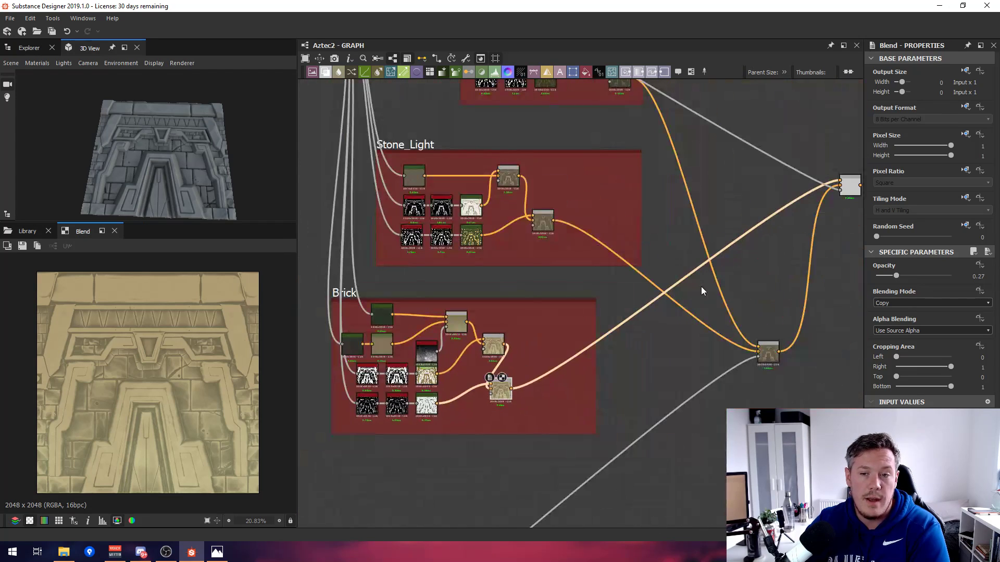
middle_click_drag(470, 215, 535, 292)
scroll(534, 292, "up", 5)
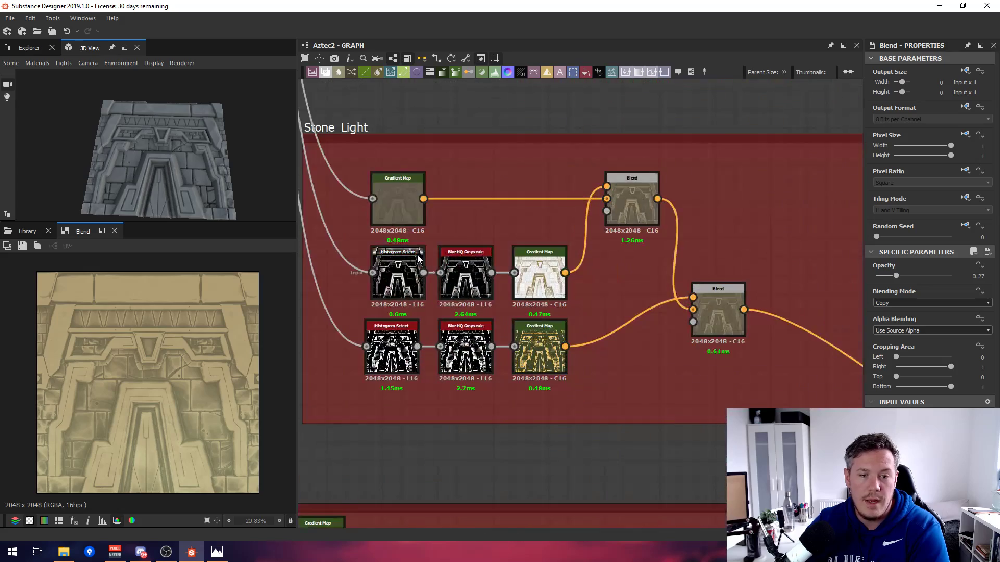
scroll(424, 247, "down", 1)
middle_click_drag(392, 450, 583, 321)
middle_click_drag(650, 246, 574, 314)
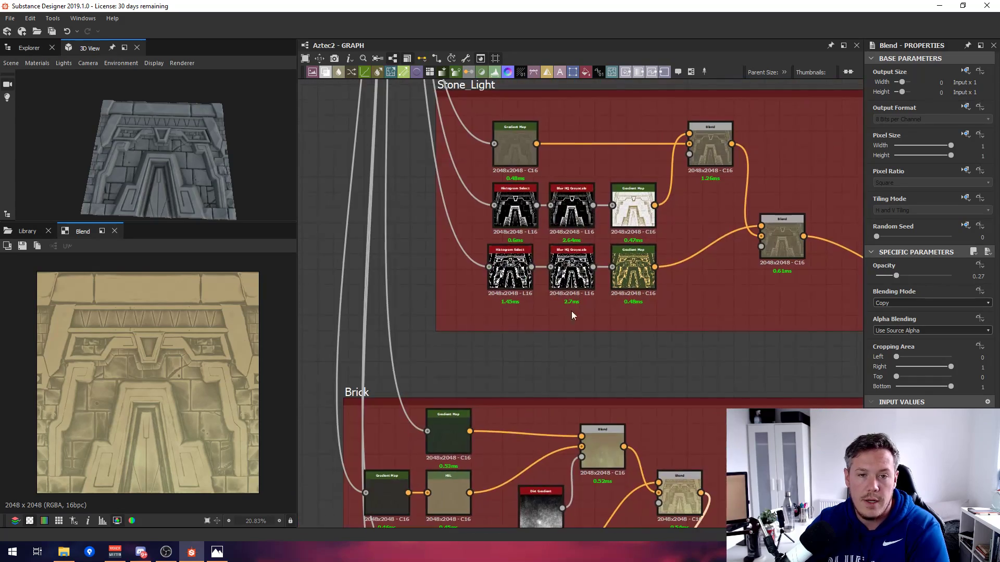
middle_click_drag(587, 193, 524, 316)
scroll(655, 209, "down", 2)
middle_click_drag(654, 208, 590, 362)
scroll(569, 190, "up", 1)
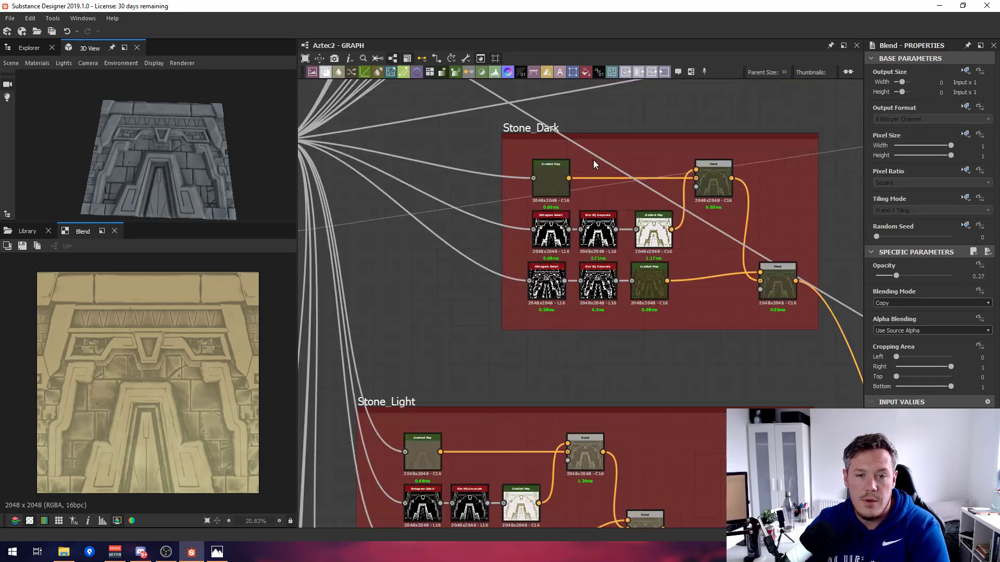
middle_click_drag(596, 163, 480, 268)
scroll(480, 269, "down", 3)
scroll(527, 199, "down", 4)
middle_click_drag(547, 179, 479, 348)
scroll(484, 251, "up", 3)
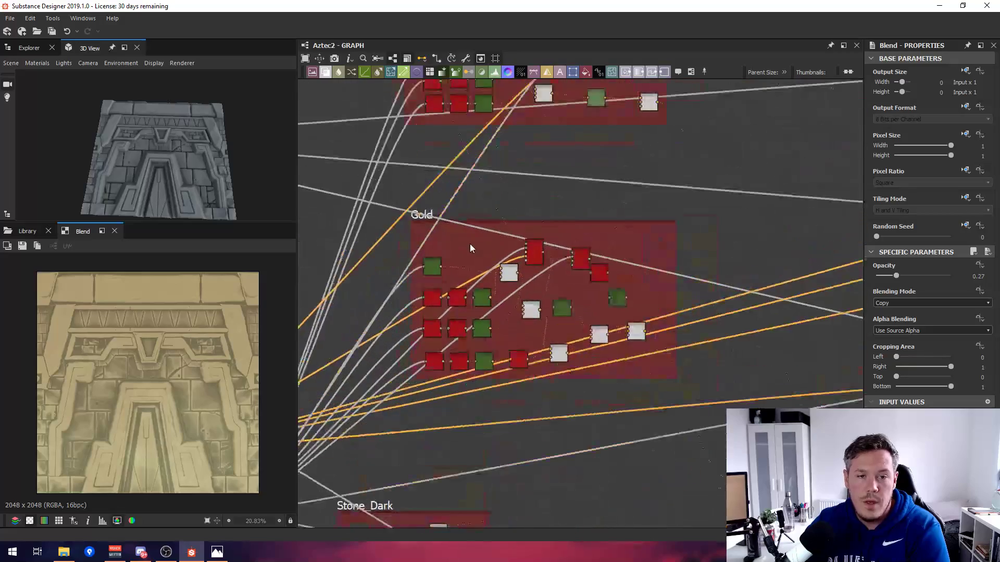
scroll(701, 370, "down", 1)
middle_click_drag(701, 370, 553, 203)
scroll(557, 208, "down", 3)
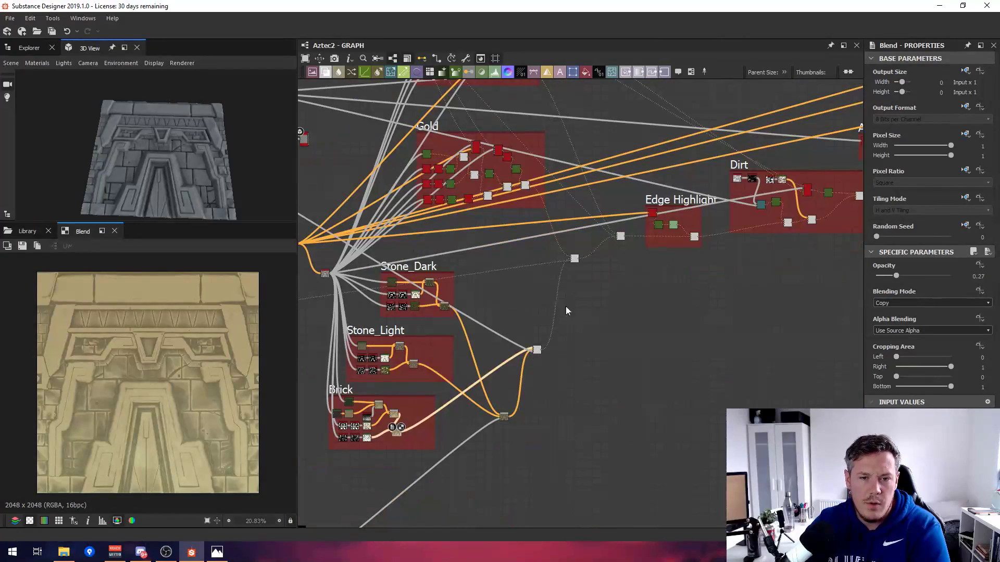
View the Blend that adds Brick to the stone colours in 2D, along with the height masks driving it and the stone Blend.
double_click(538, 349)
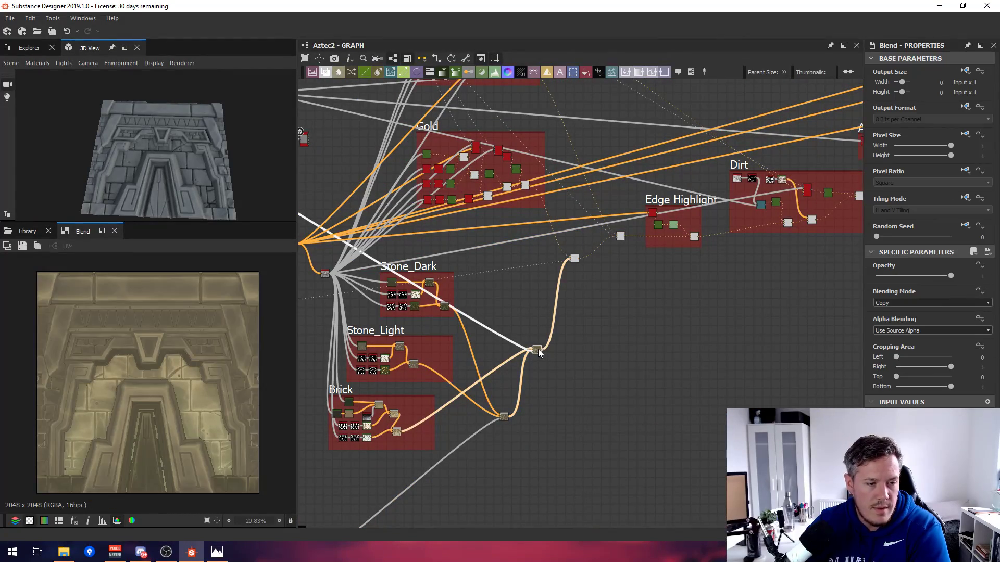
scroll(538, 352, "up", 4)
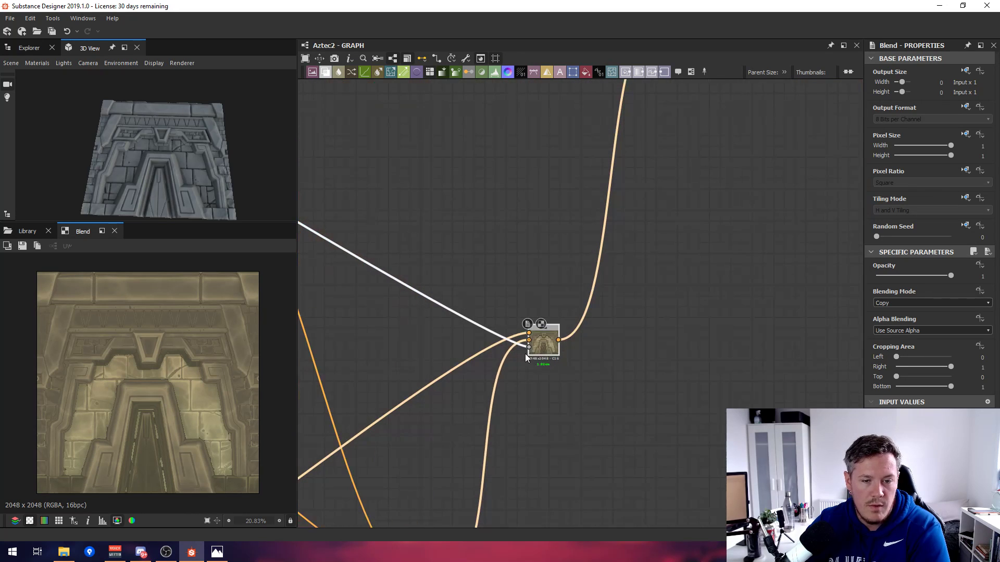
left_click(530, 348)
middle_click_drag(474, 389, 523, 277)
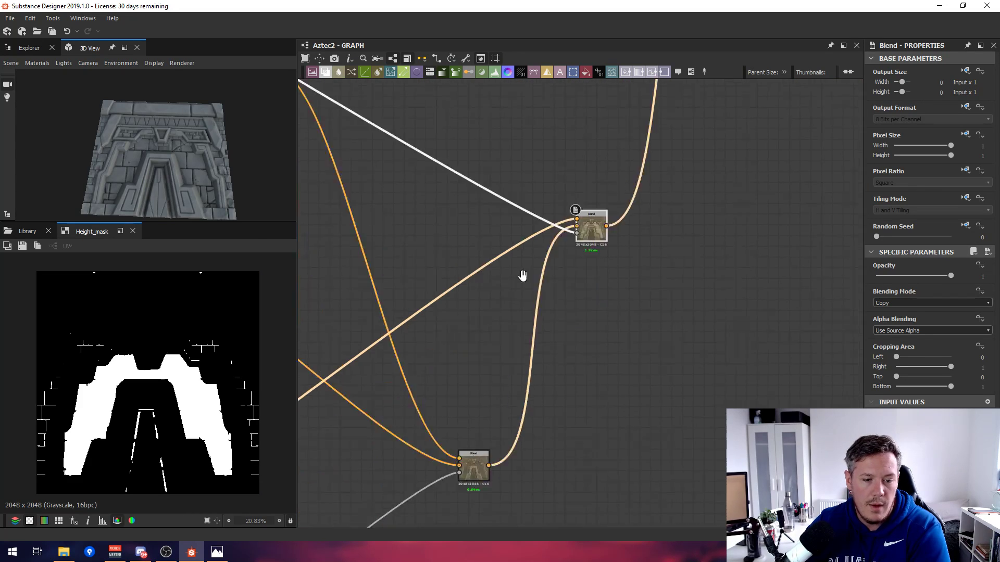
scroll(435, 419, "up", 1)
double_click(466, 489)
scroll(461, 425, "down", 5)
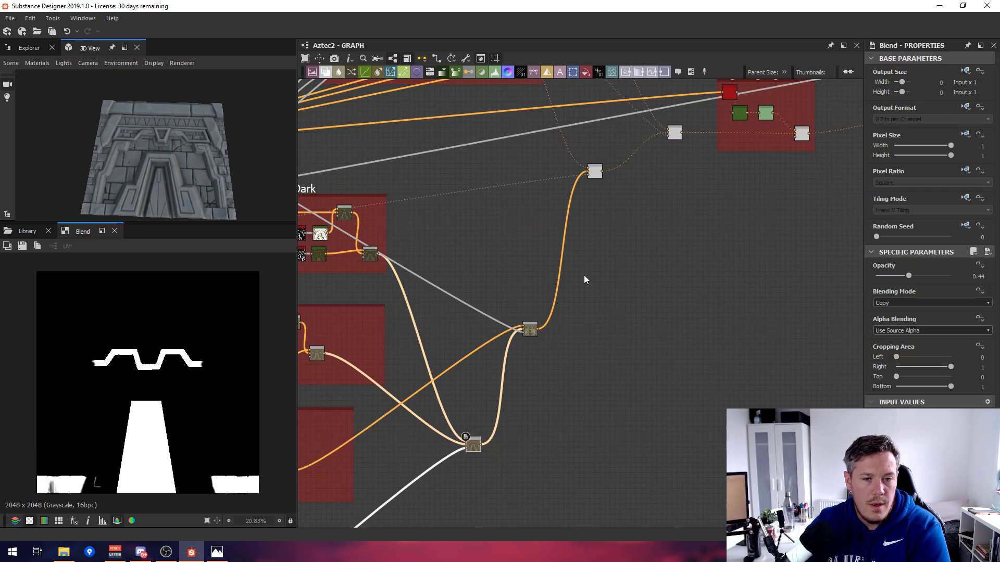
View in 2D the Blend that layers the Gold group over the combined stone and brick colours.
middle_click_drag(596, 227, 576, 346)
scroll(577, 345, "up", 1)
left_click(571, 284)
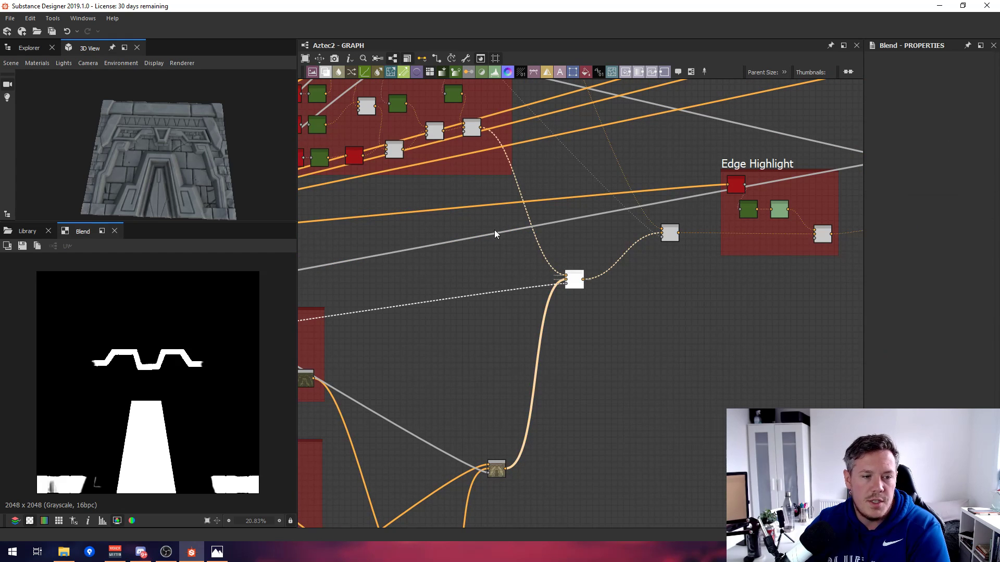
middle_click_drag(452, 186, 502, 254)
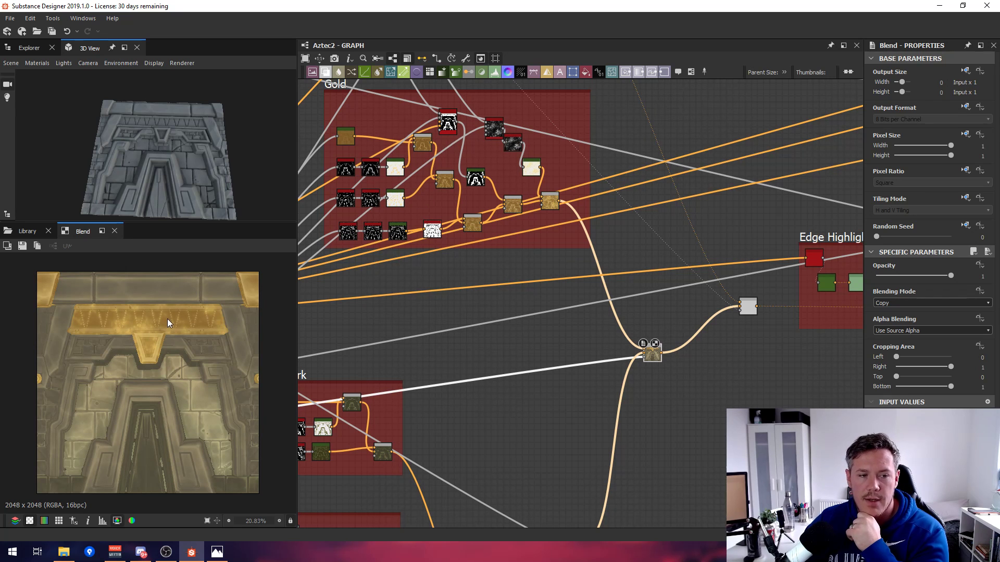
Examine the Gold group's Gradient Map chains, Metal Edge Wear and Dripping Rust nodes.
middle_click_drag(297, 133, 339, 229)
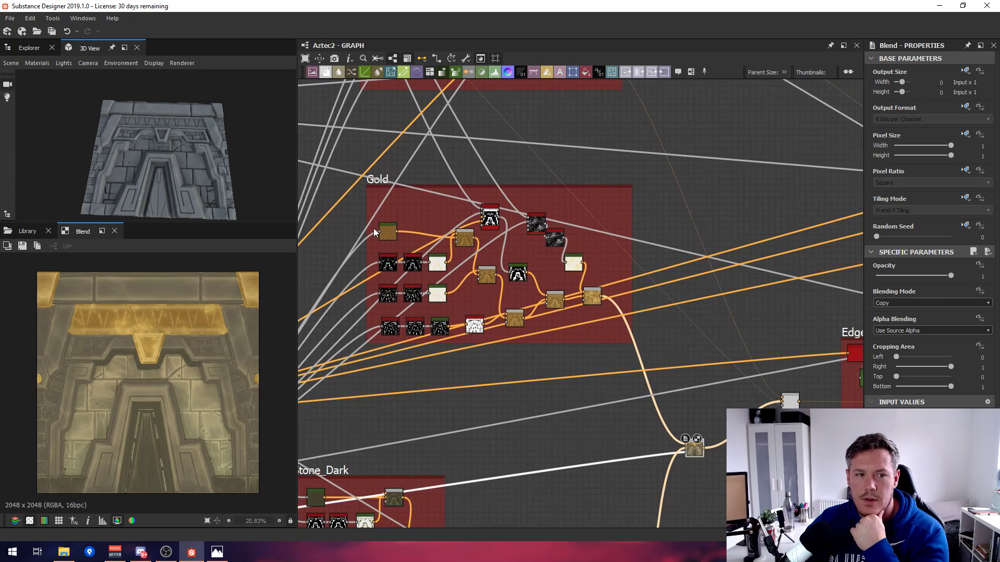
scroll(394, 267, "up", 2)
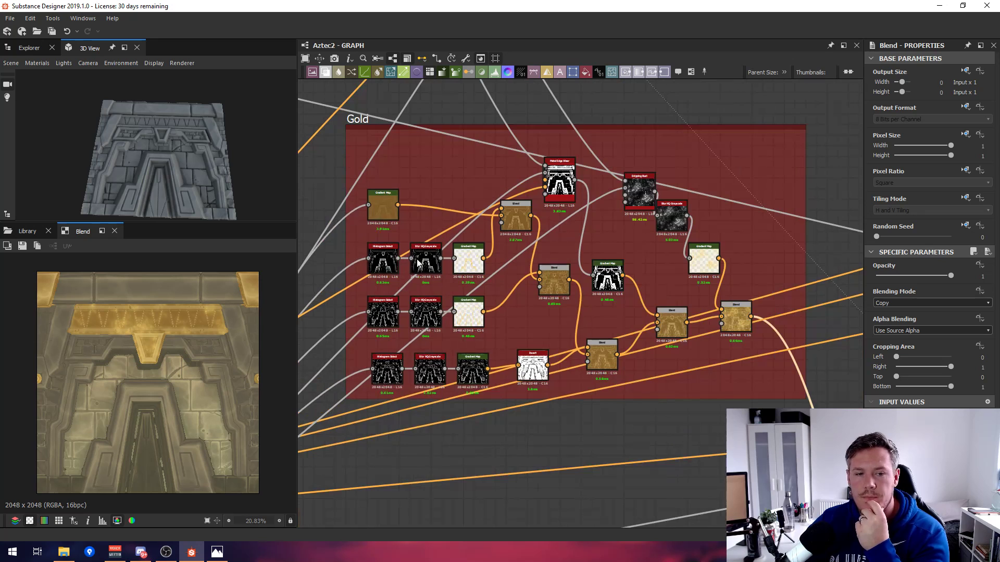
scroll(382, 263, "up", 3)
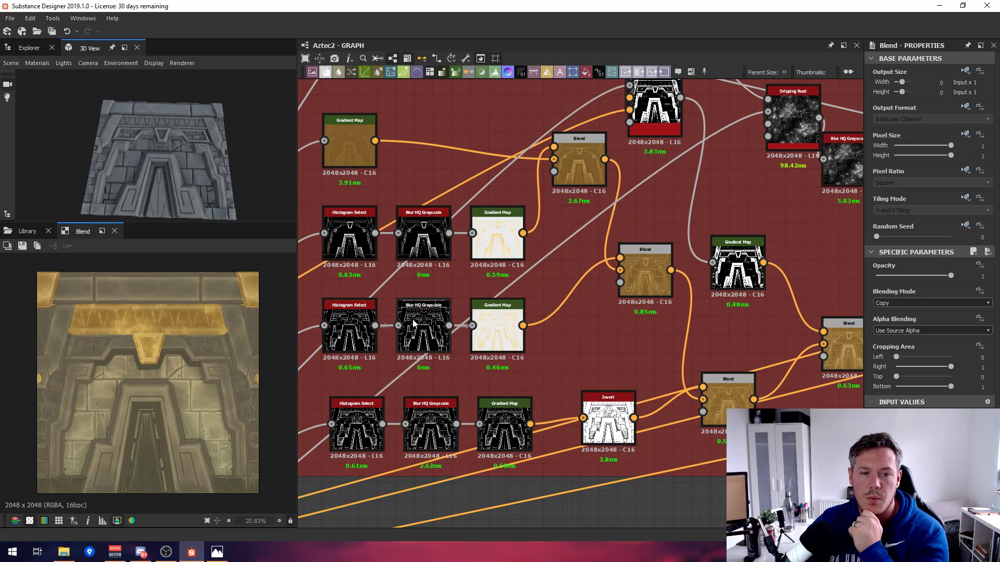
middle_click_drag(643, 239, 531, 321)
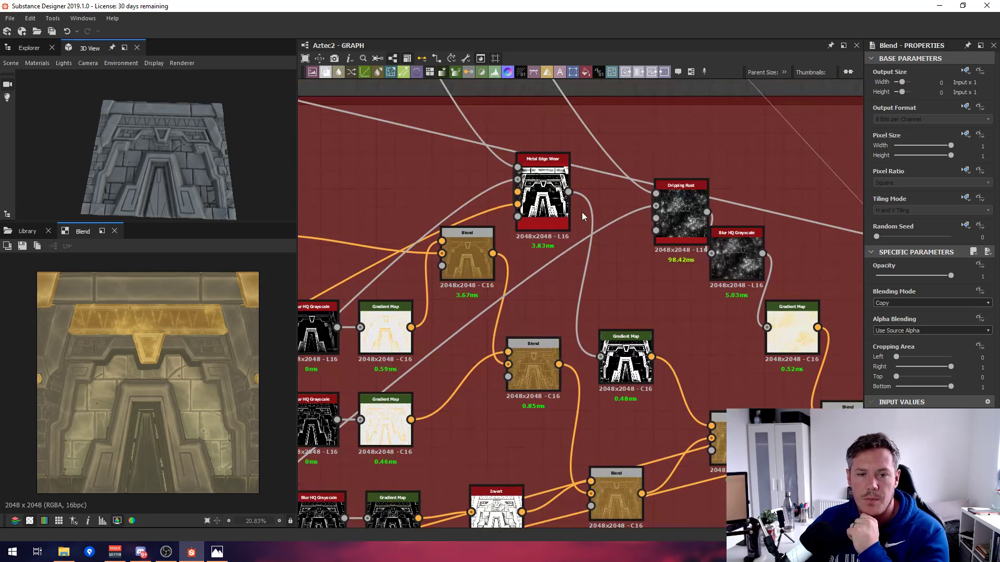
View the Gold group's Metal Edge Wear mask in 2D and inspect its Curvature and World Space Normal inputs.
double_click(541, 198)
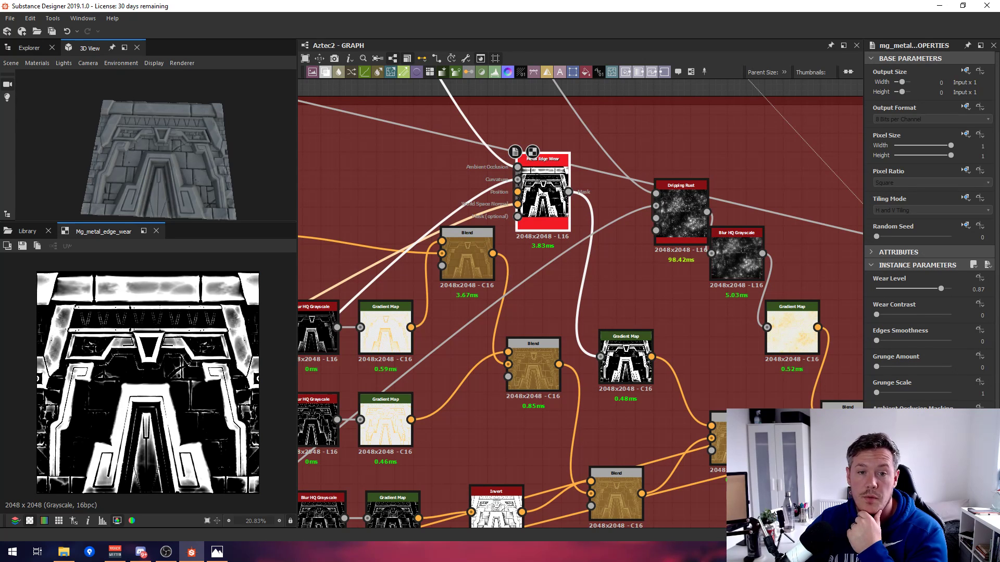
scroll(542, 185, "up", 2)
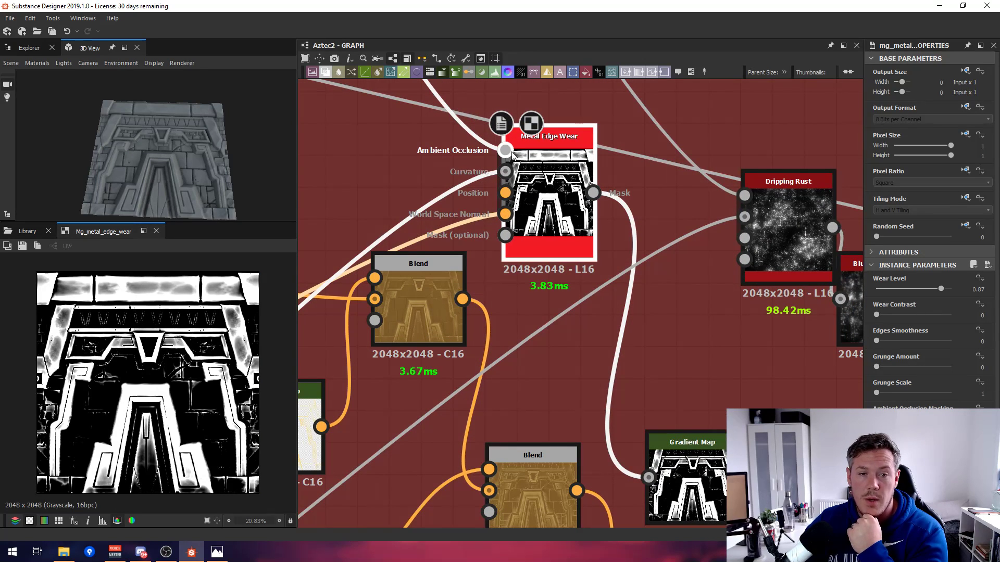
left_click(506, 172)
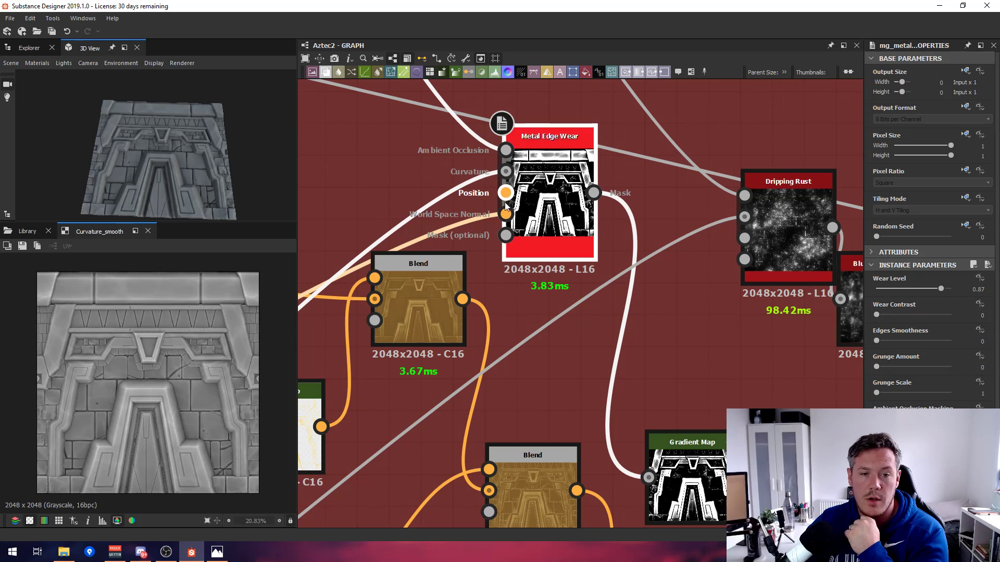
left_click(506, 214)
double_click(562, 213)
Follow the edge wear Gradient Map into the Gold group's Screen Blend, viewing that Blend in 2D and checking its background input.
double_click(682, 478)
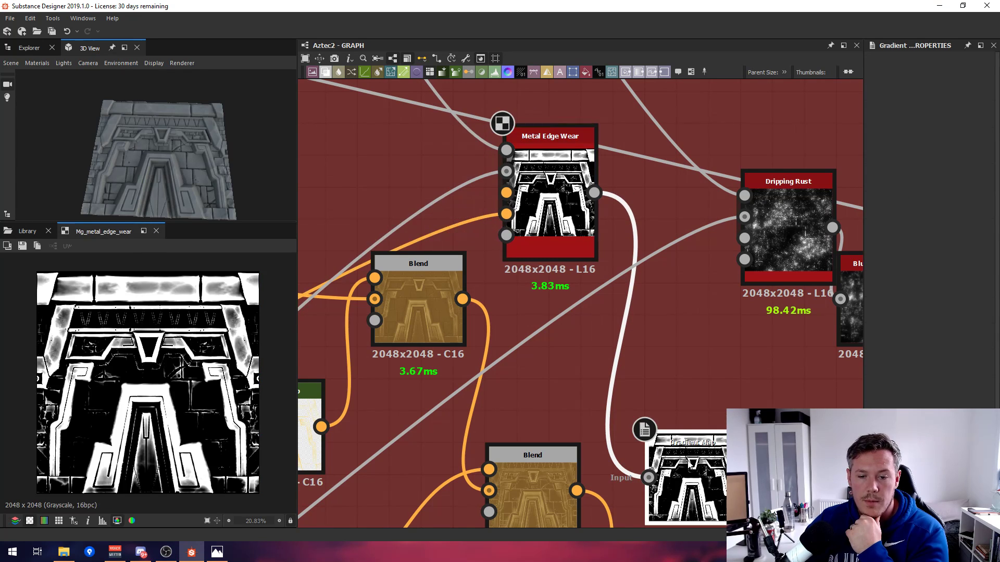
scroll(682, 478, "down", 3)
middle_click_drag(682, 478, 580, 308)
double_click(692, 396)
left_click(592, 443)
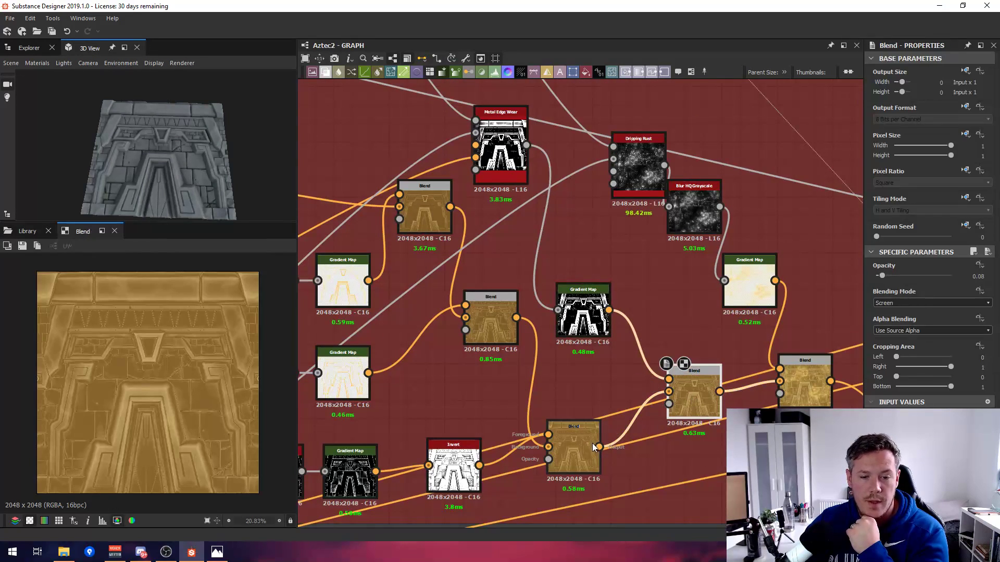
left_click(704, 382)
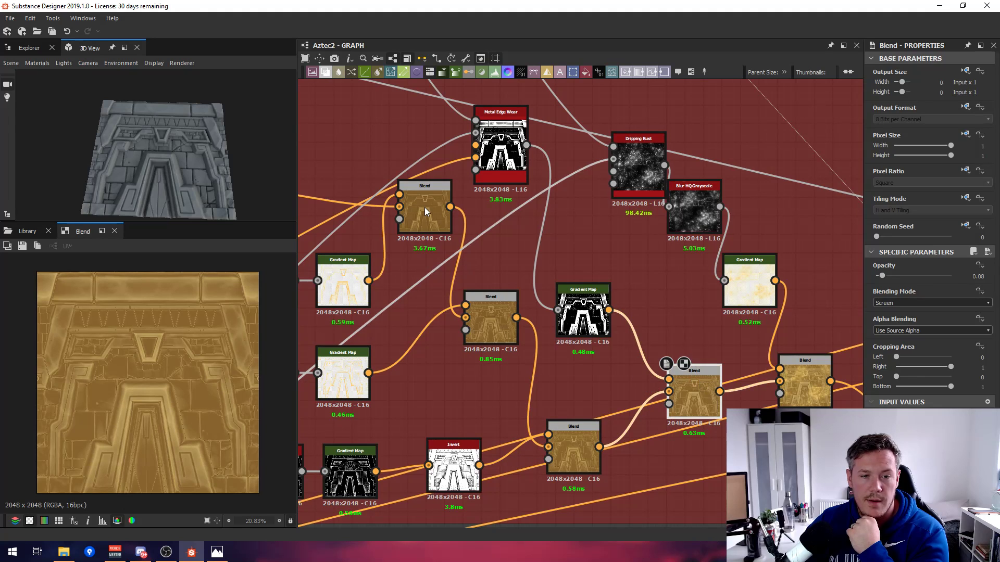
View the Gold group's successive Blend nodes in 2D, ending with the Blend that adds the Dripping Rust gradient.
double_click(423, 207)
double_click(502, 308)
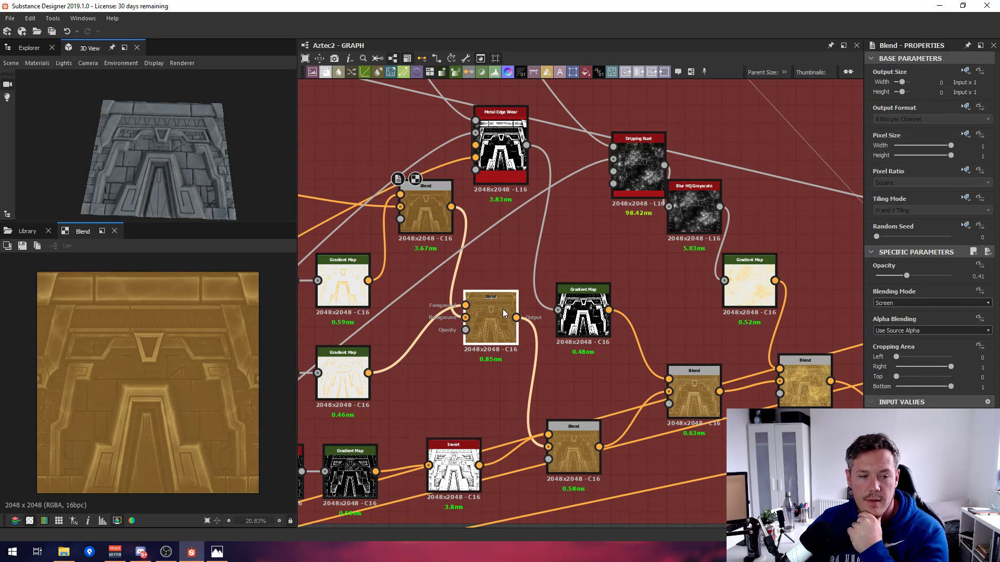
double_click(583, 442)
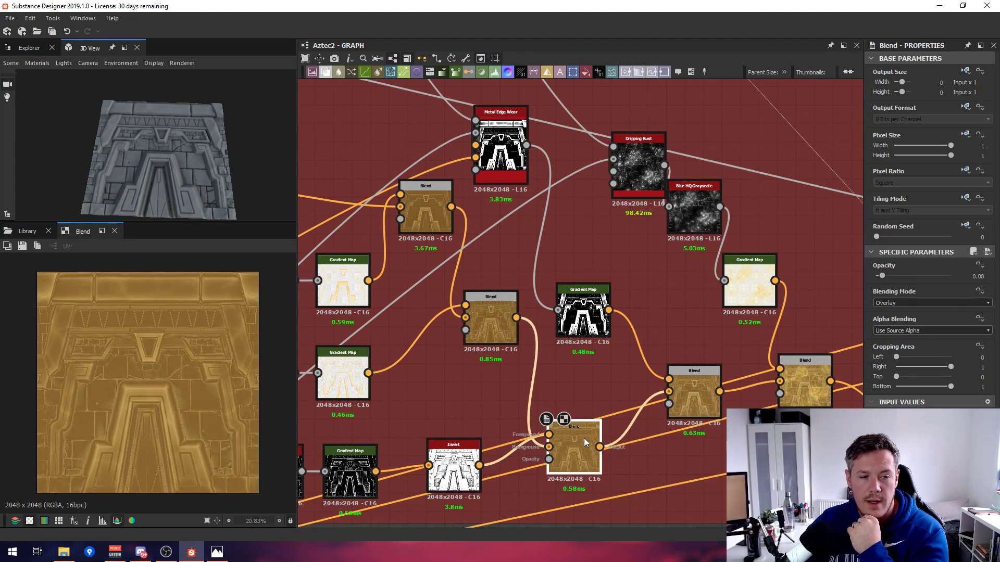
left_click(700, 384)
left_click(582, 312)
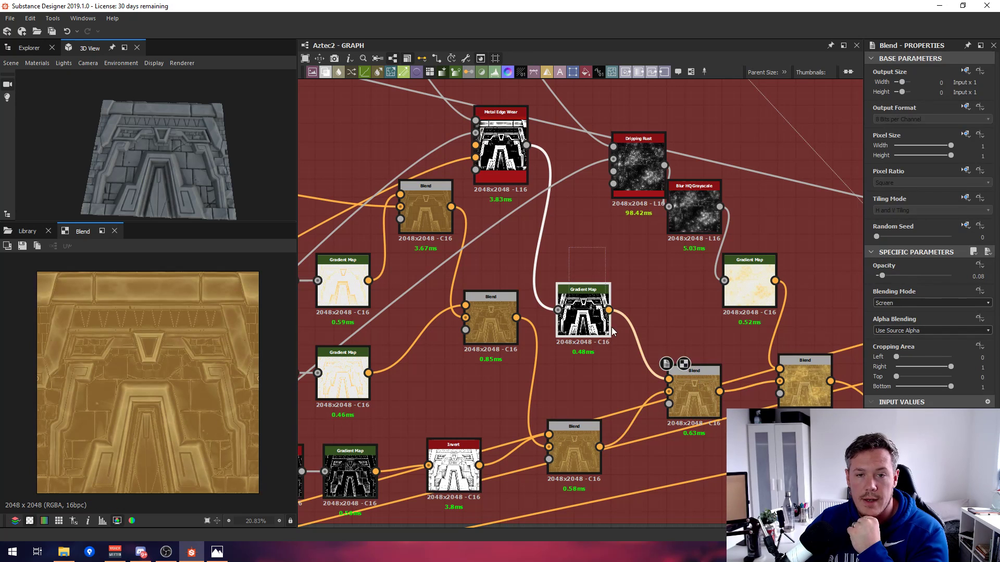
double_click(790, 378)
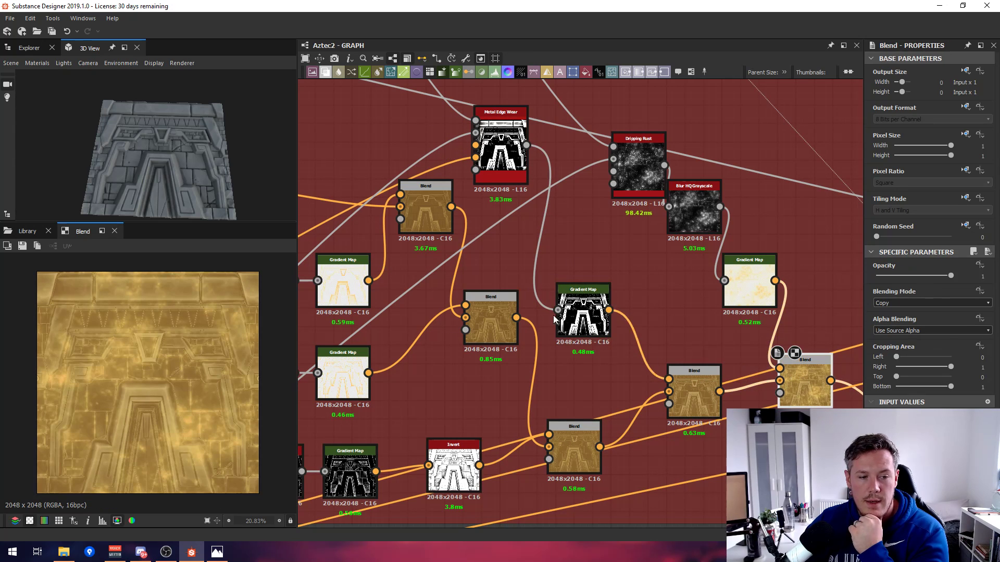
Follow the Gold group's output to the Blend that layers it over the stone and brick colours, and view that Blend in 2D.
middle_click_drag(767, 268, 486, 251)
middle_click_drag(390, 186, 575, 282)
scroll(570, 280, "down", 3)
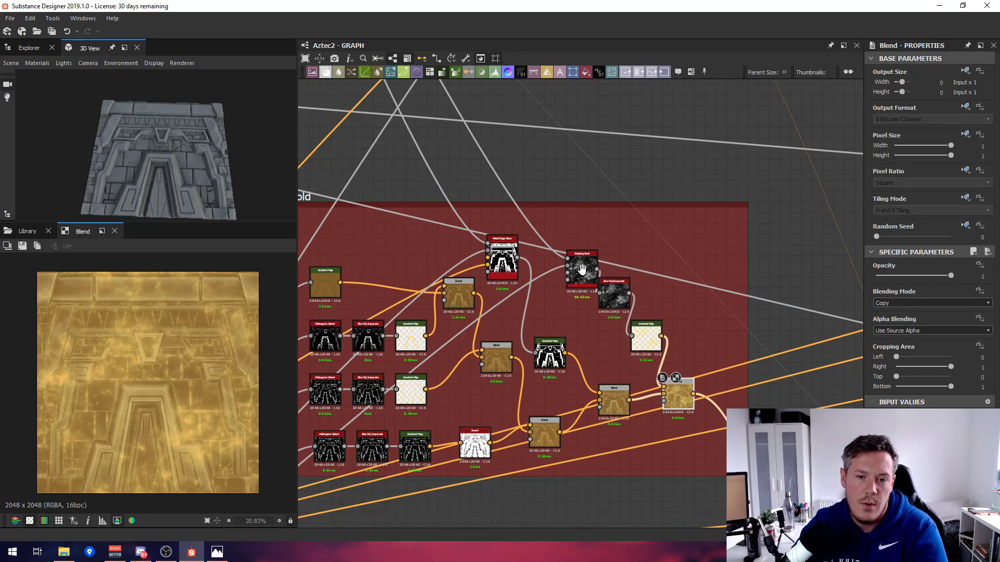
scroll(580, 269, "down", 1)
middle_click_drag(773, 482, 622, 314)
scroll(655, 405, "up", 1)
double_click(657, 423)
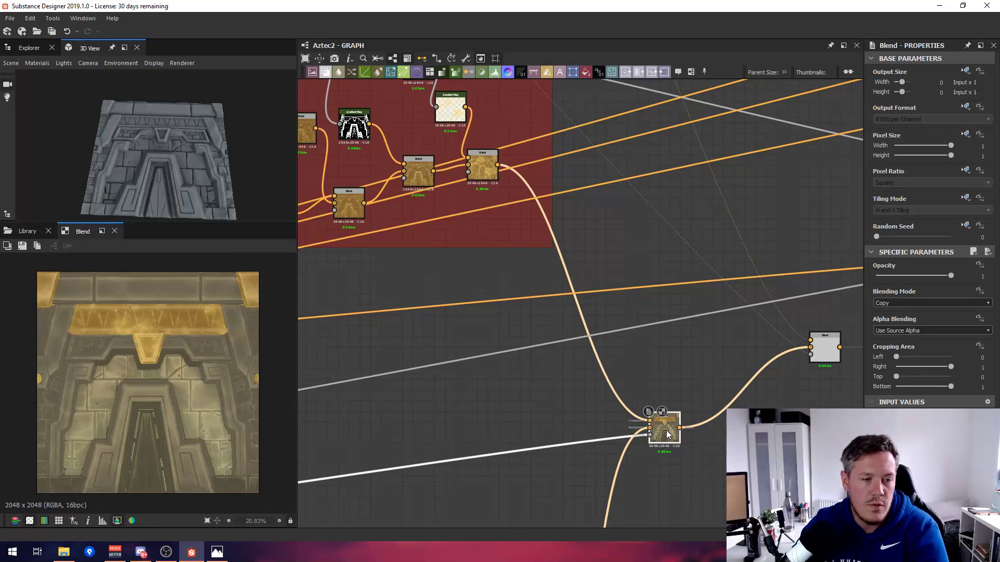
Locate the BlueBricks group above the Gold group and view its final Blend in 2D.
scroll(524, 229, "down", 4)
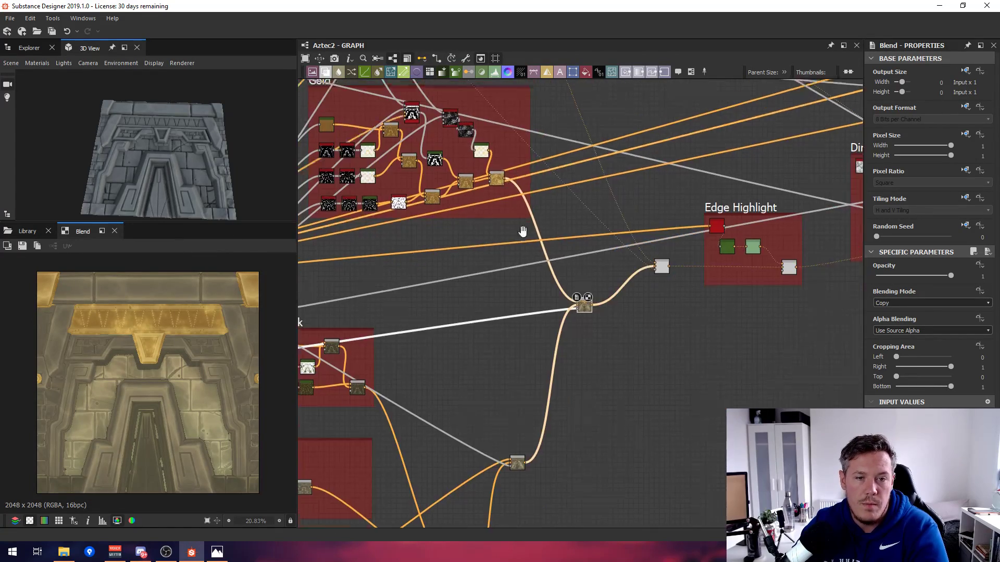
middle_click_drag(512, 221, 494, 288)
scroll(425, 205, "up", 6)
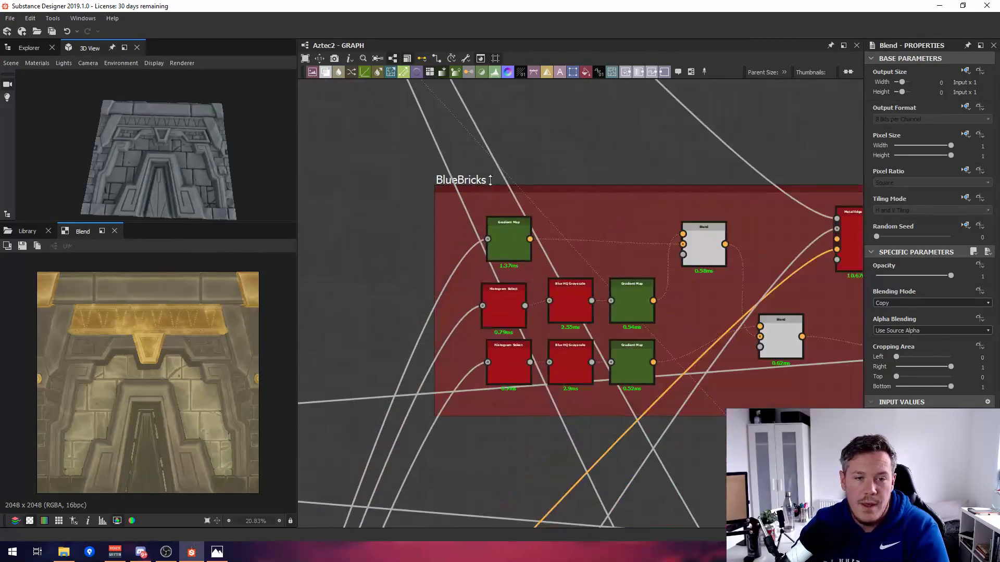
middle_click_drag(468, 189, 363, 183)
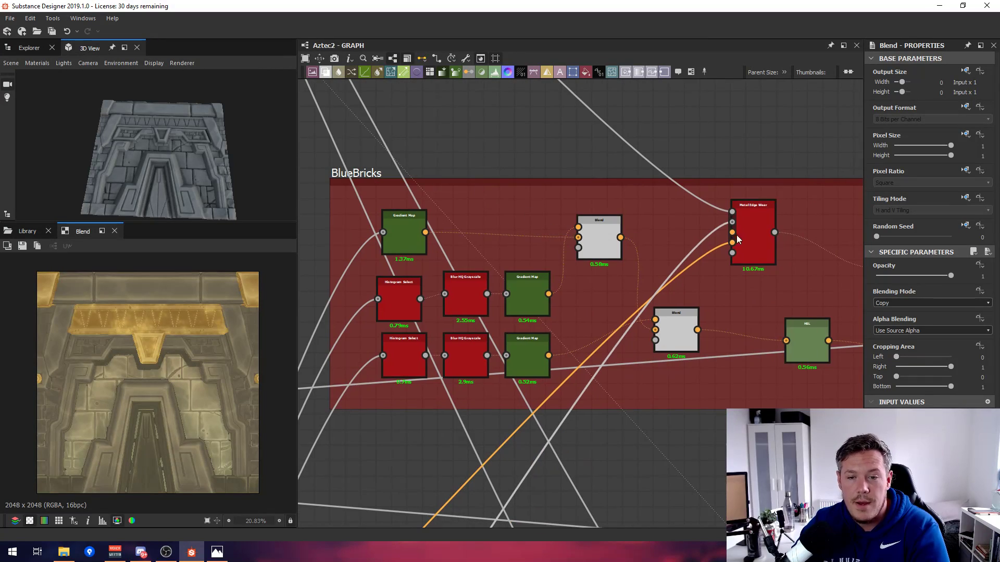
scroll(803, 349, "down", 7)
middle_click_drag(804, 349, 591, 210)
scroll(799, 414, "down", 1)
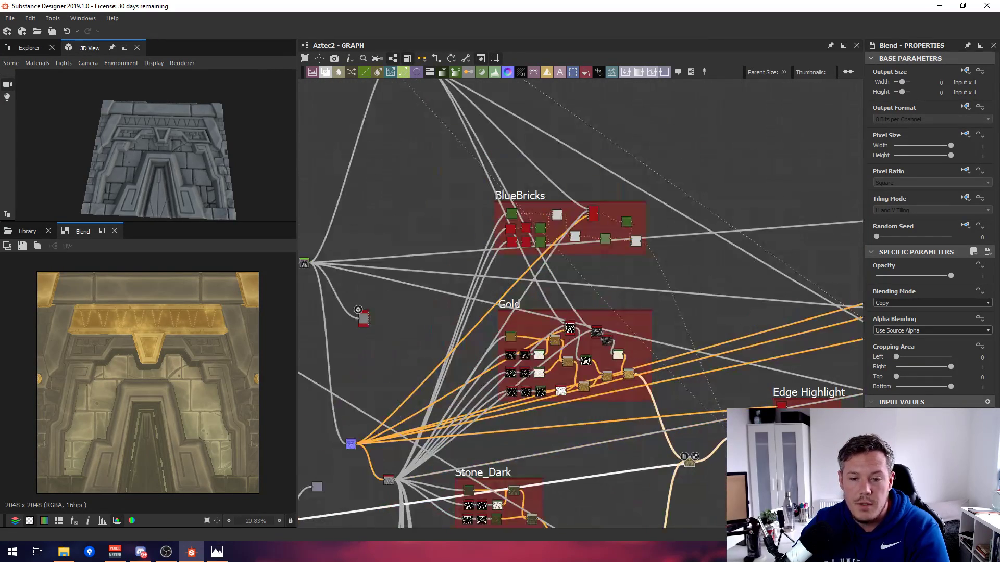
double_click(635, 241)
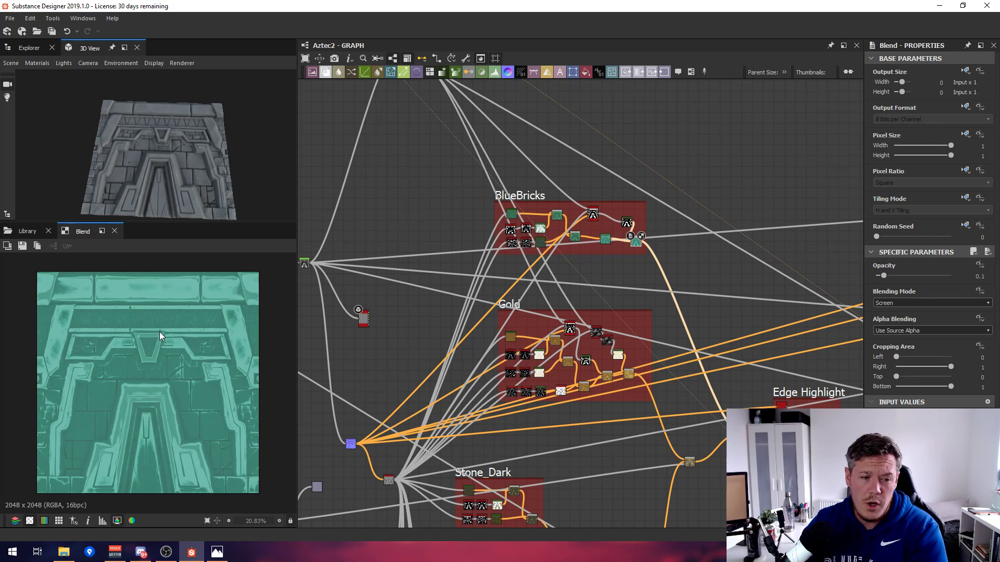
scroll(159, 332, "up", 2)
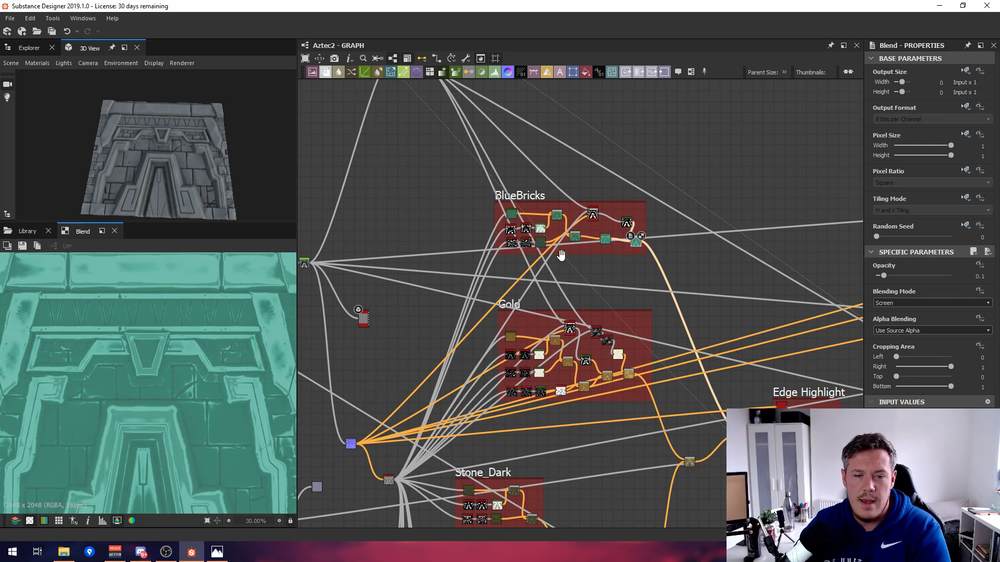
View the BlueBricks base Gradient Map in 2D, followed by the two Blends that add the Histogram Select gradient chains.
scroll(552, 242, "up", 3)
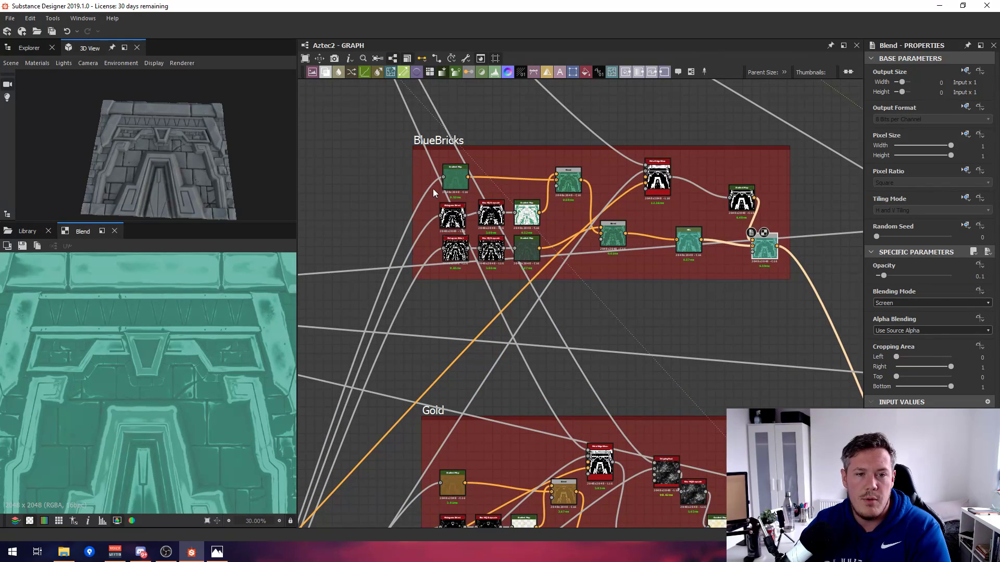
scroll(467, 172, "up", 3)
double_click(448, 174)
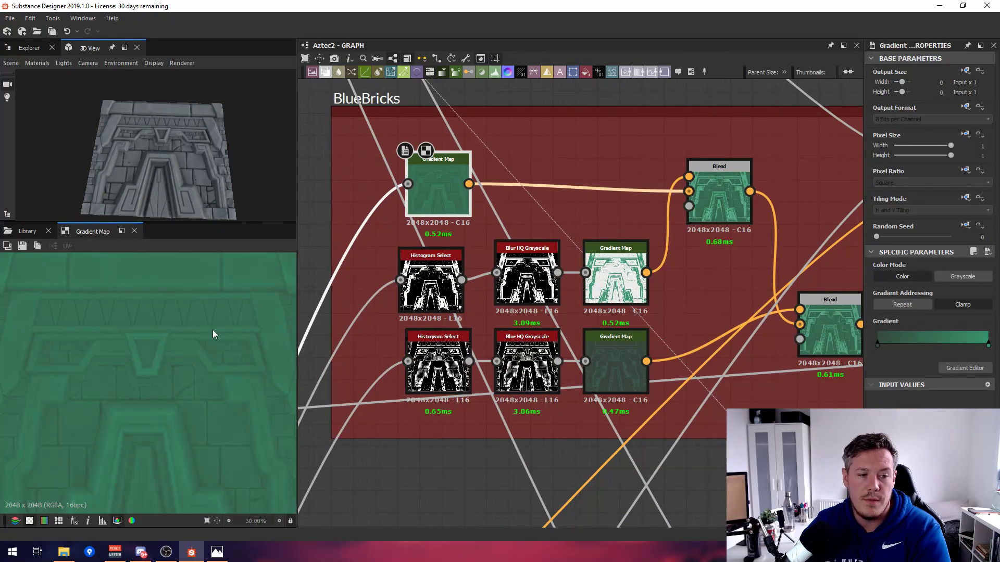
key("f")
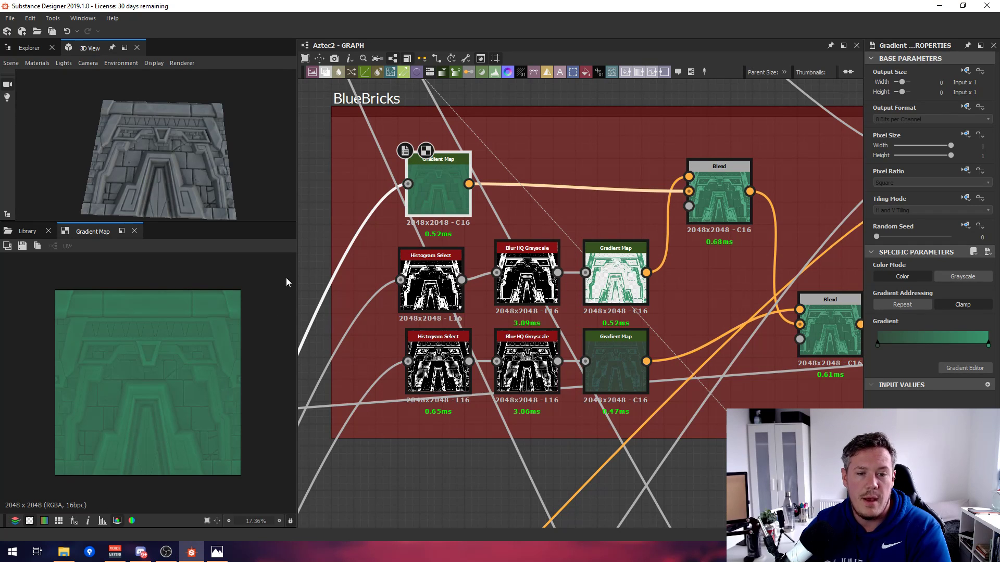
double_click(697, 200)
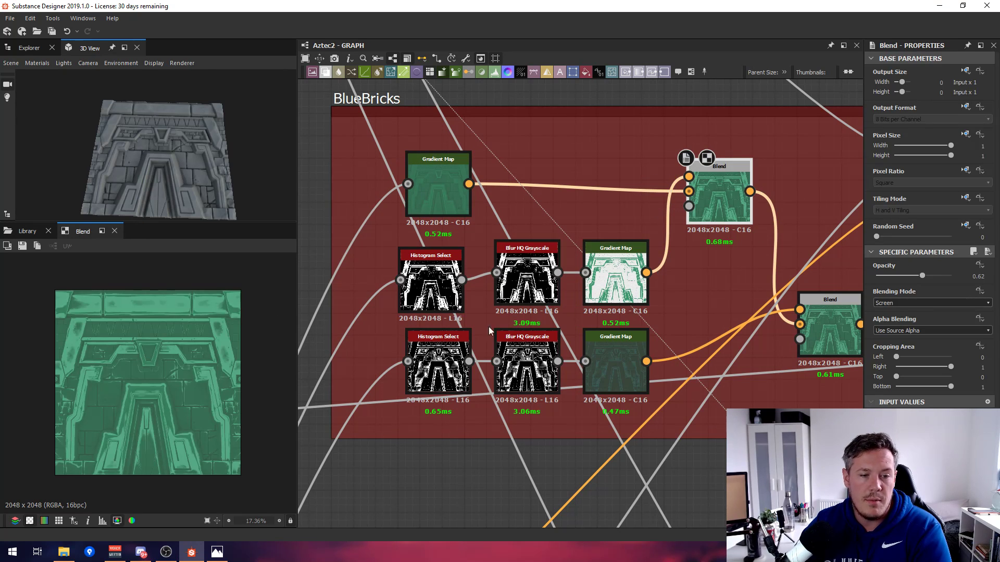
double_click(626, 356)
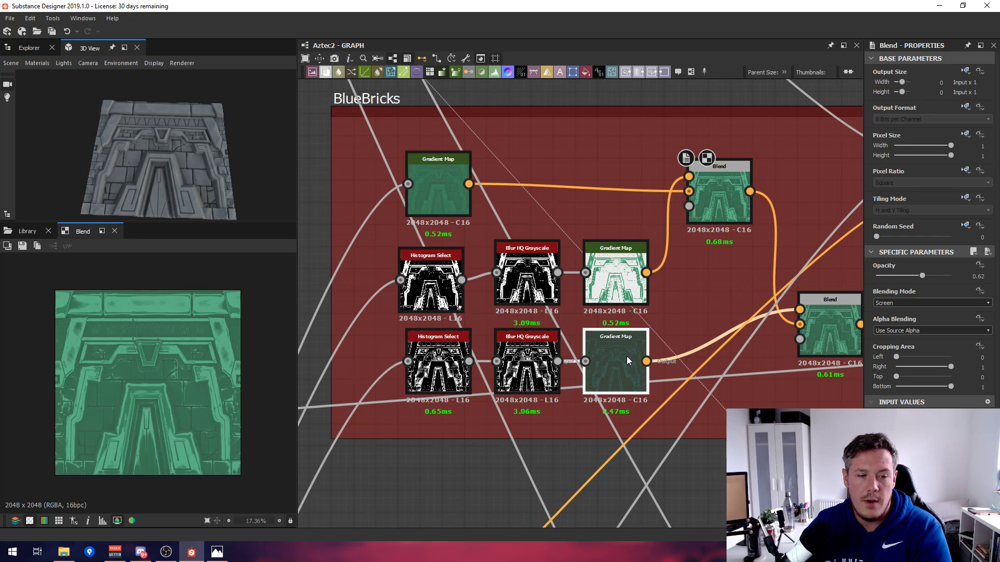
double_click(836, 304)
Follow the second BlueBricks Blend into the HSL node and view the HSL result in 2D.
middle_click_drag(729, 272, 512, 262)
scroll(776, 303, "up", 1)
double_click(798, 324)
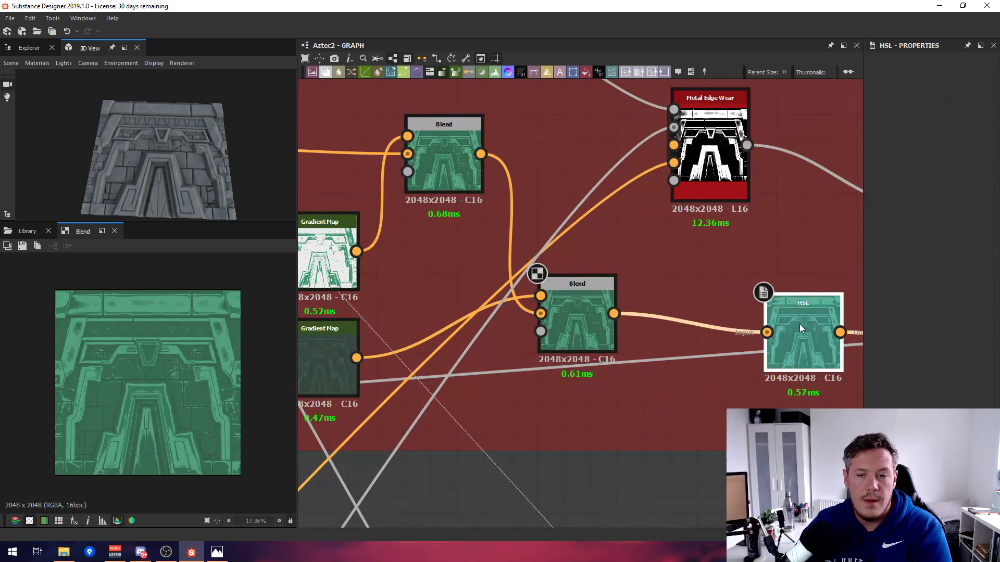
scroll(717, 198, "down", 3)
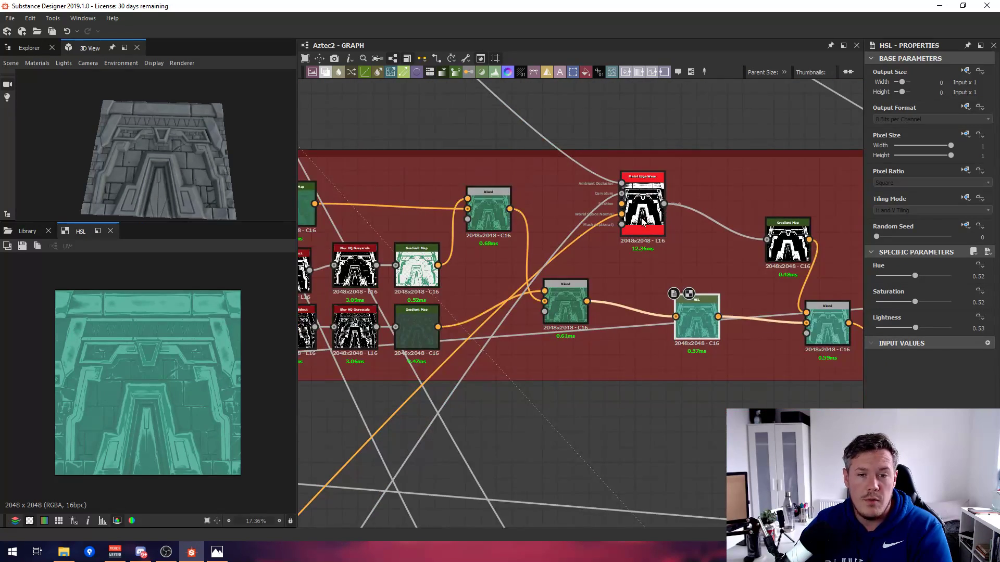
Inspect the BlueBricks Metal Edge Wear inputs and view the Screen Blend that combines its Gradient Map with the HSL colours.
scroll(646, 211, "up", 6)
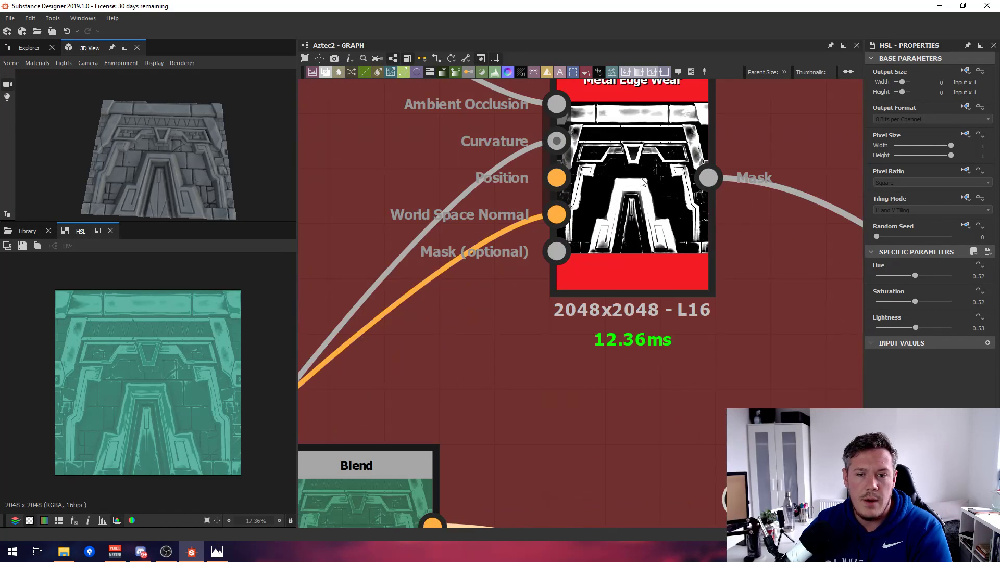
scroll(634, 144, "down", 3)
middle_click_drag(713, 230, 471, 207)
left_click(834, 434)
double_click(834, 434)
Follow the BlueBricks output to the Blend that layers it over the gold and stone colours, and view that Blend in 2D.
middle_click_drag(630, 385, 486, 286)
scroll(486, 286, "down", 3)
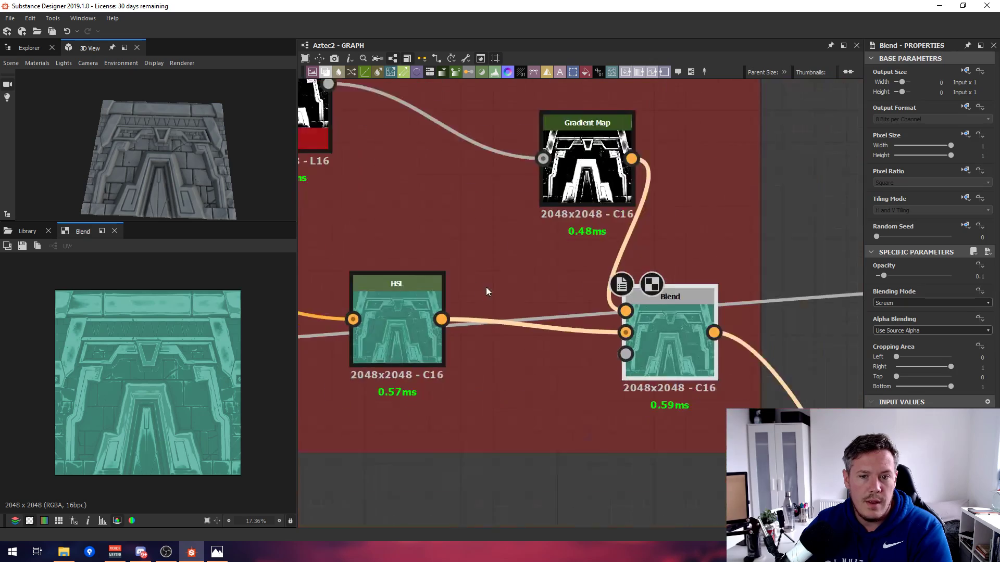
scroll(659, 326, "down", 5)
middle_click_drag(746, 394, 615, 256)
scroll(615, 253, "down", 1)
scroll(547, 208, "up", 4)
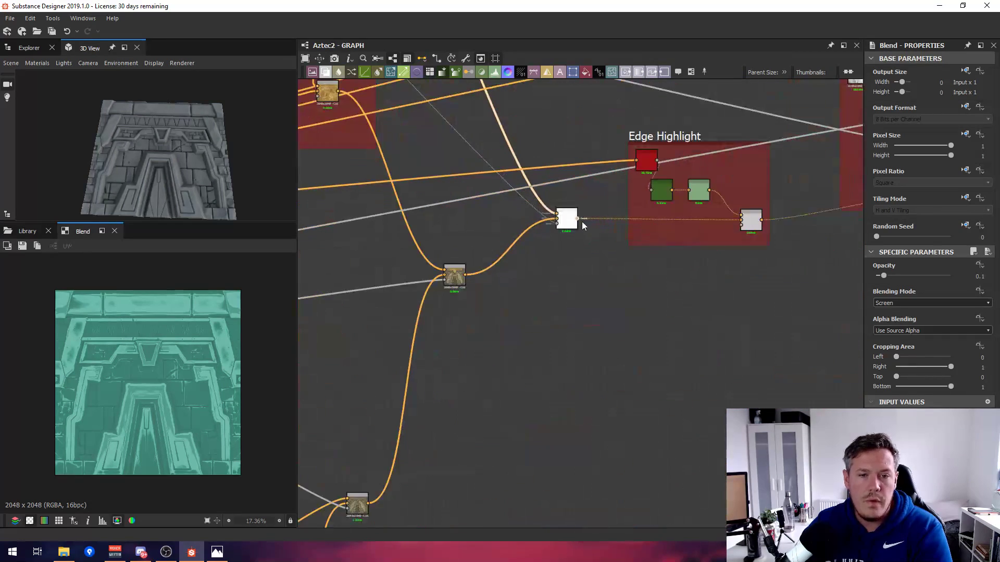
double_click(572, 223)
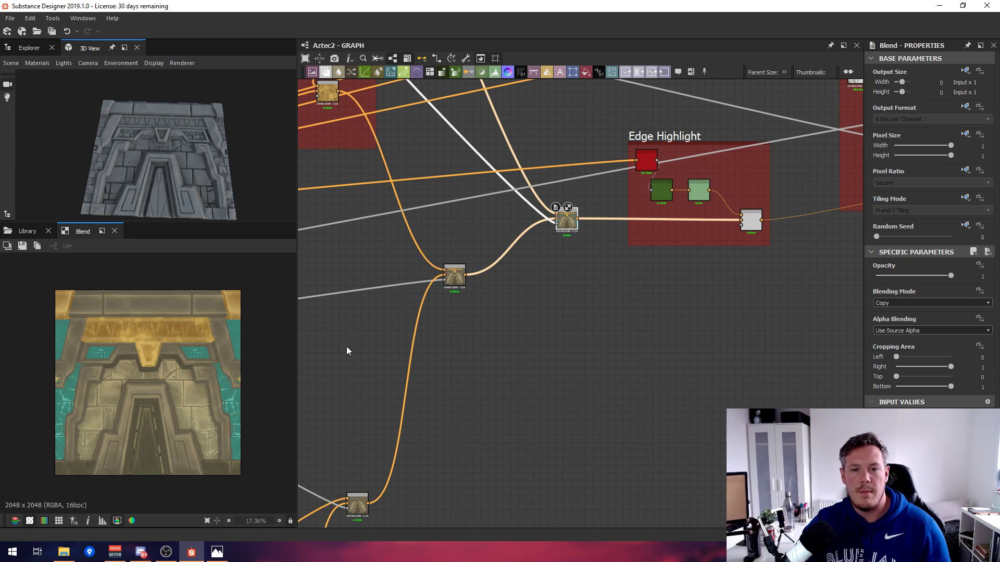
Inspect the Edge Highlight group's Curvature Smooth node and view its Gradient Map and Levels nodes in 2D.
middle_click_drag(669, 141, 604, 209)
scroll(604, 209, "up", 4)
scroll(551, 294, "down", 5)
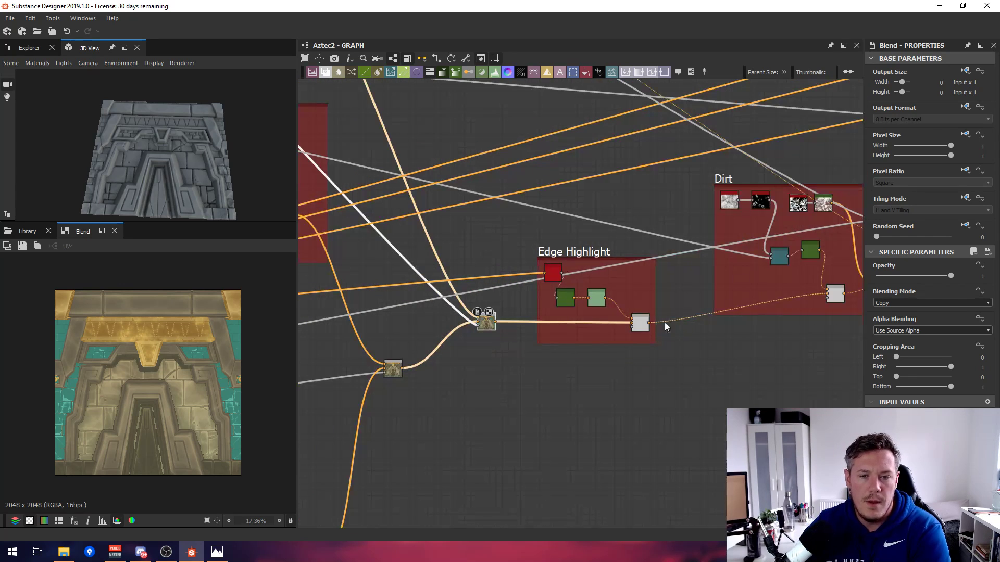
scroll(551, 276, "up", 10)
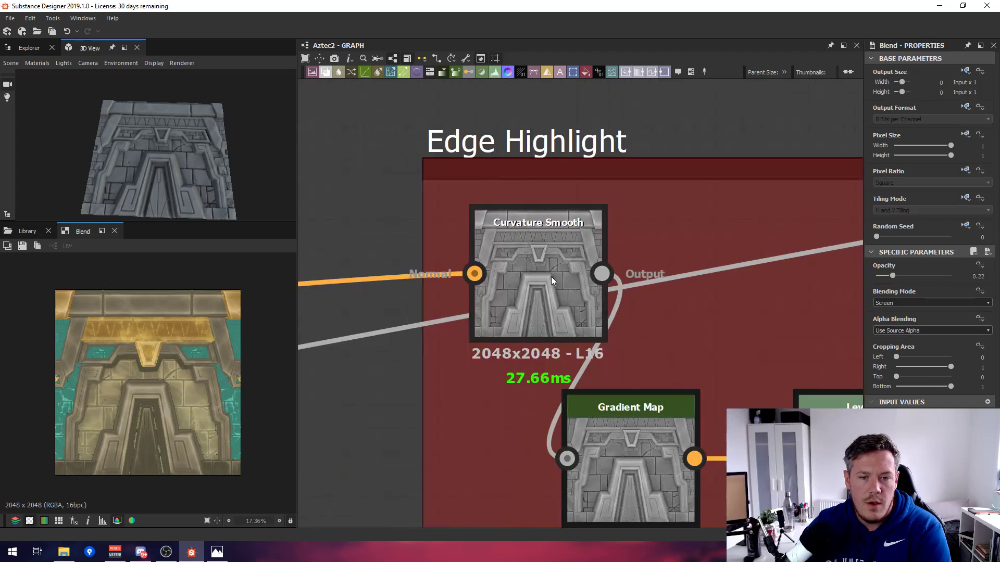
left_click(551, 276)
scroll(560, 296, "down", 3)
double_click(573, 296)
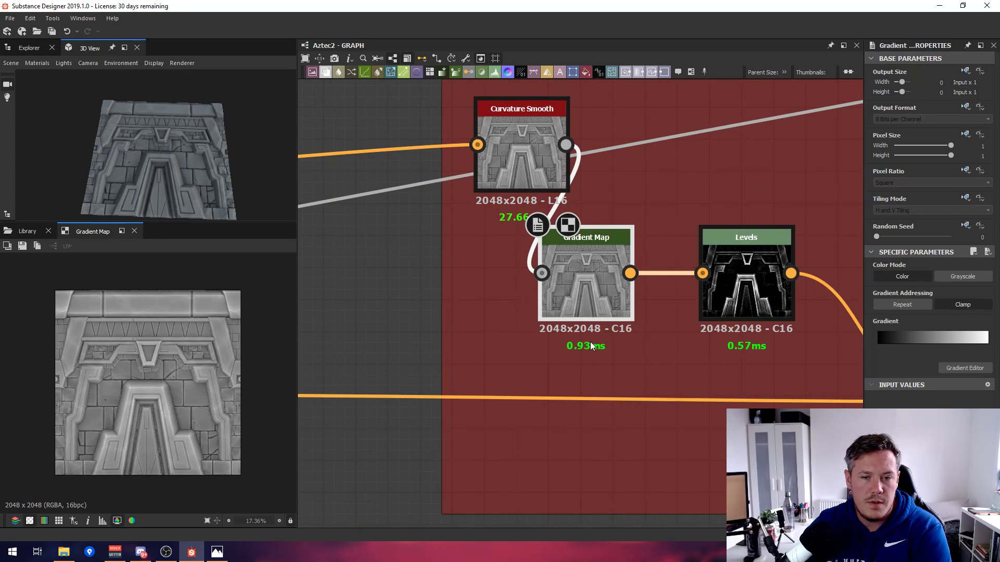
double_click(724, 275)
View in 2D the Edge Highlight Screen Blend that adds the Levels output over the combined colours.
scroll(722, 274, "down", 3)
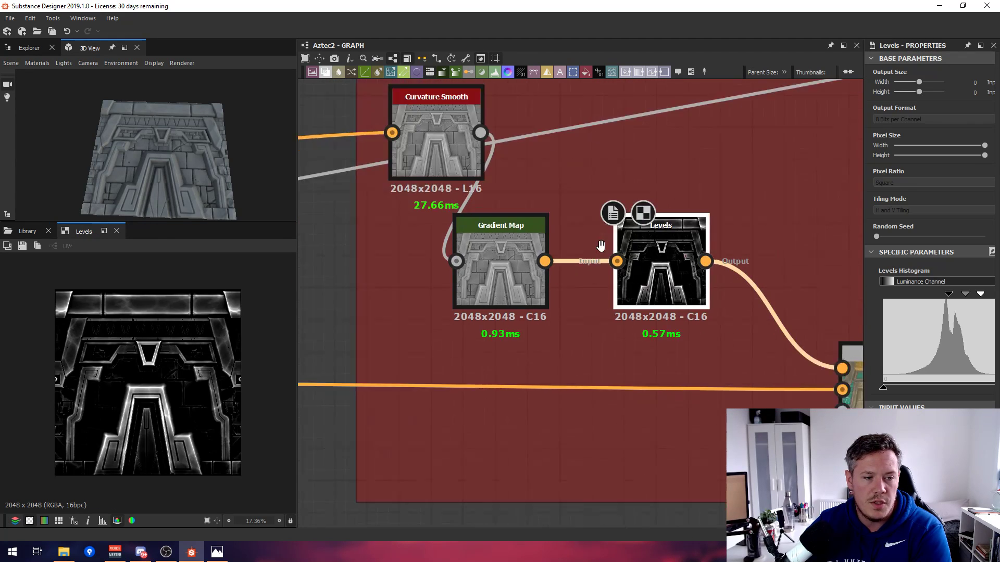
left_click_drag(692, 311, 698, 318)
double_click(698, 318)
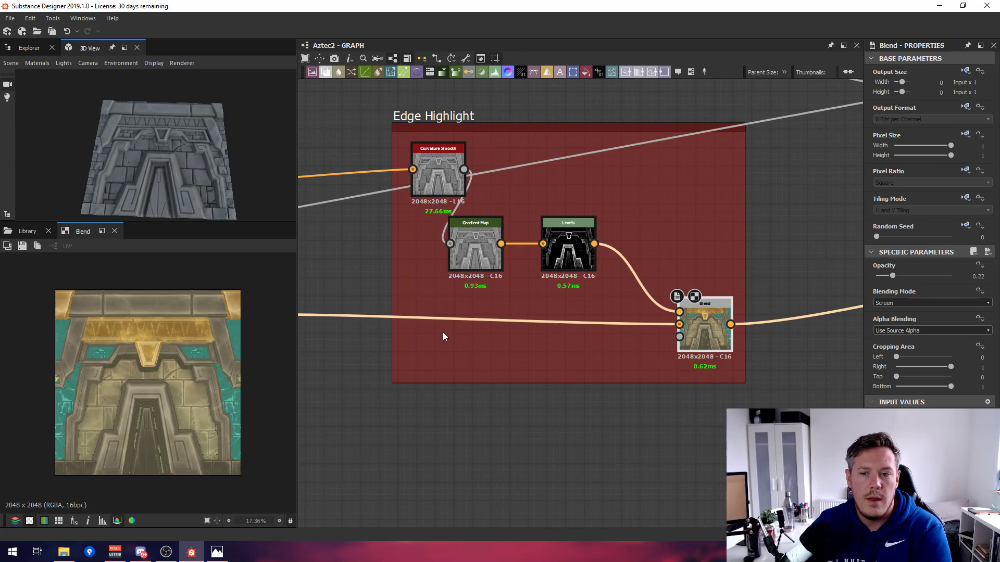
scroll(62, 339, "down", 1)
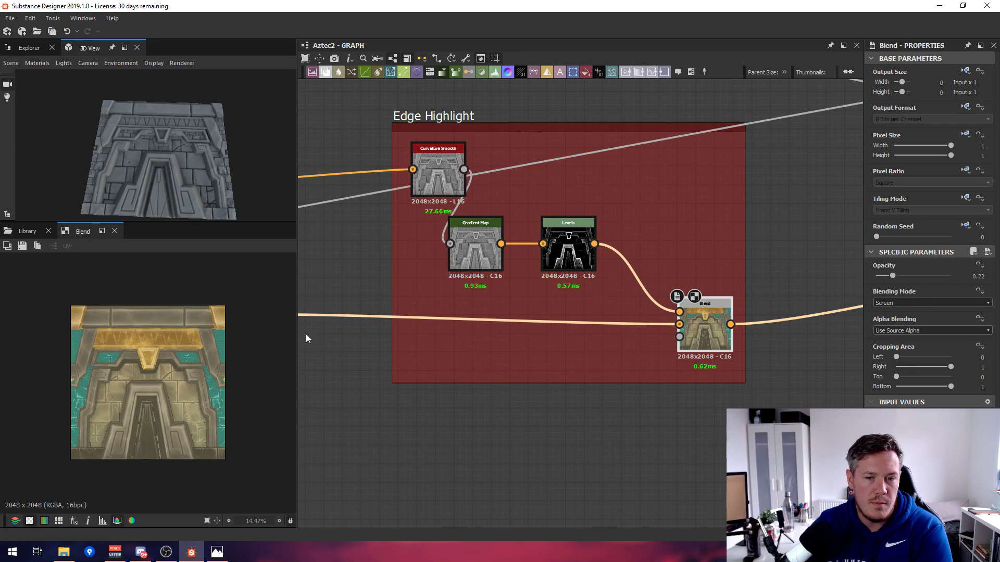
Move on to the Dirt group and view its Clouds 2 and Histogram Scan nodes in 2D.
scroll(411, 302, "down", 8)
middle_click_drag(591, 208, 572, 214)
scroll(571, 214, "up", 6)
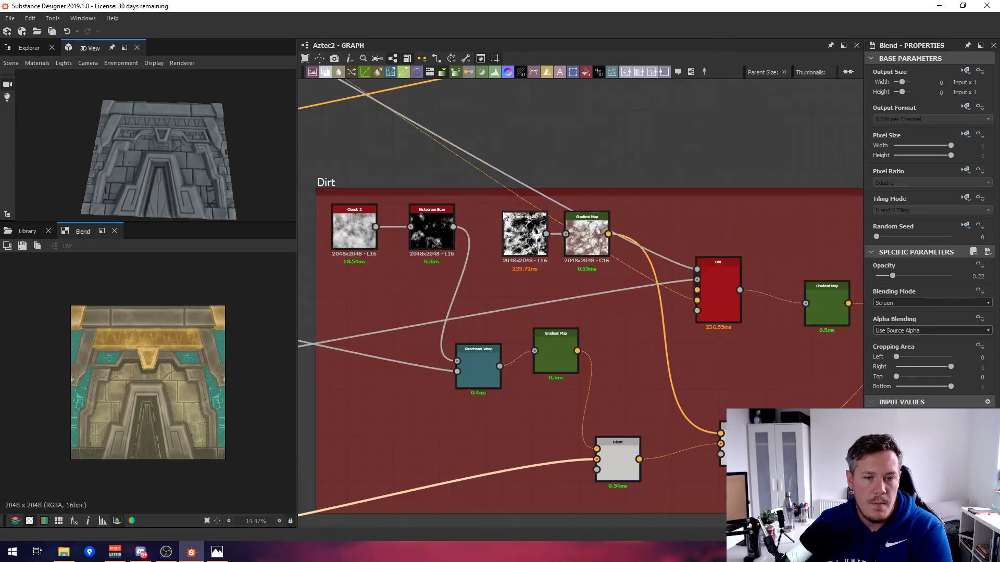
double_click(363, 227)
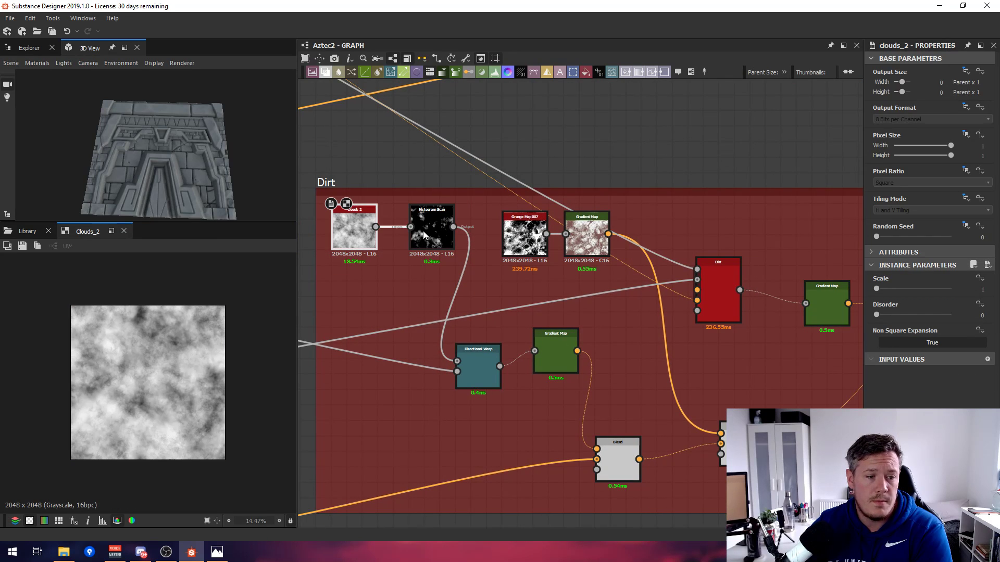
double_click(432, 232)
View the Dirt group's Directional Warp and the Gradient Map it feeds in 2D, and nudge that Gradient Map slightly in the graph.
left_click(483, 375)
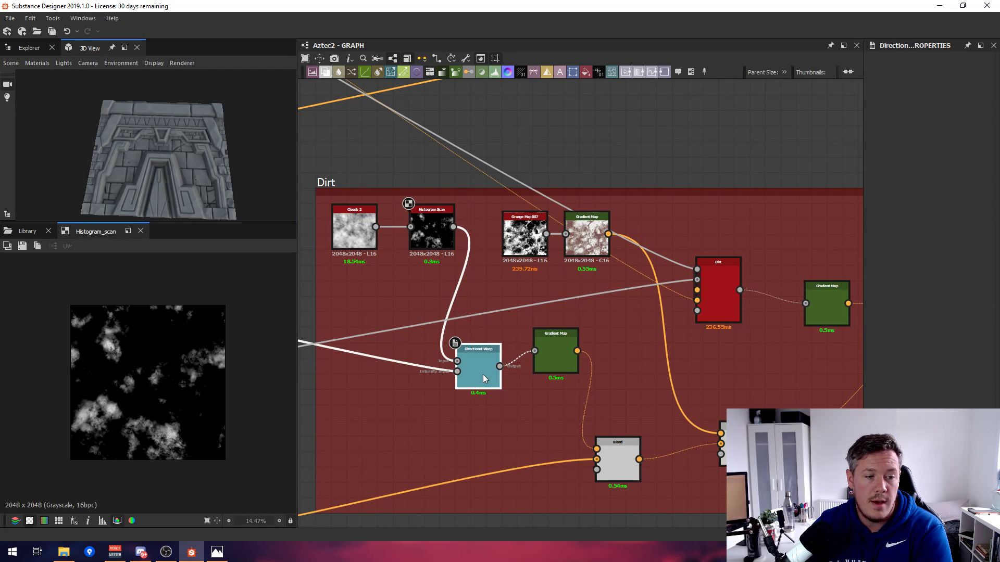
double_click(479, 363)
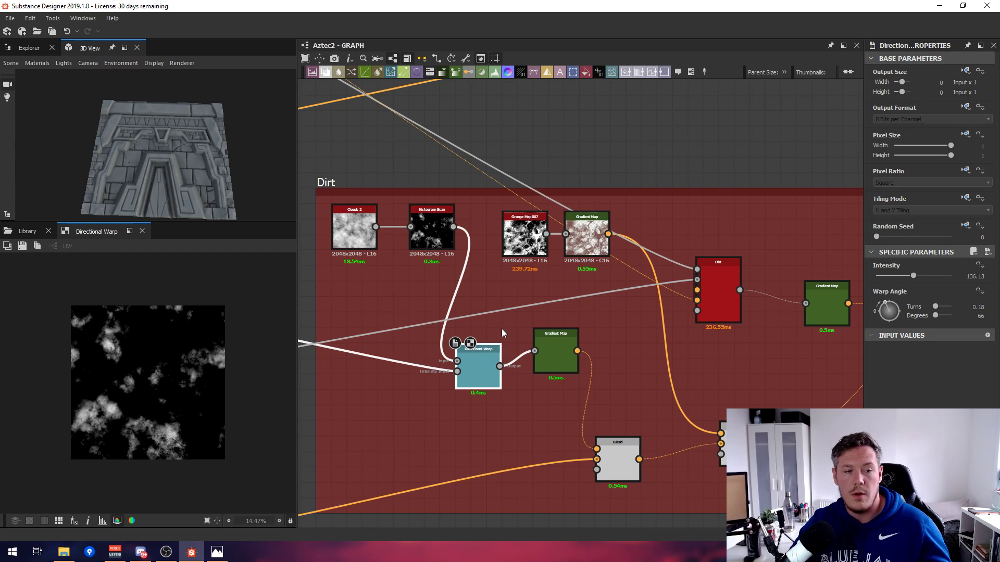
double_click(560, 366)
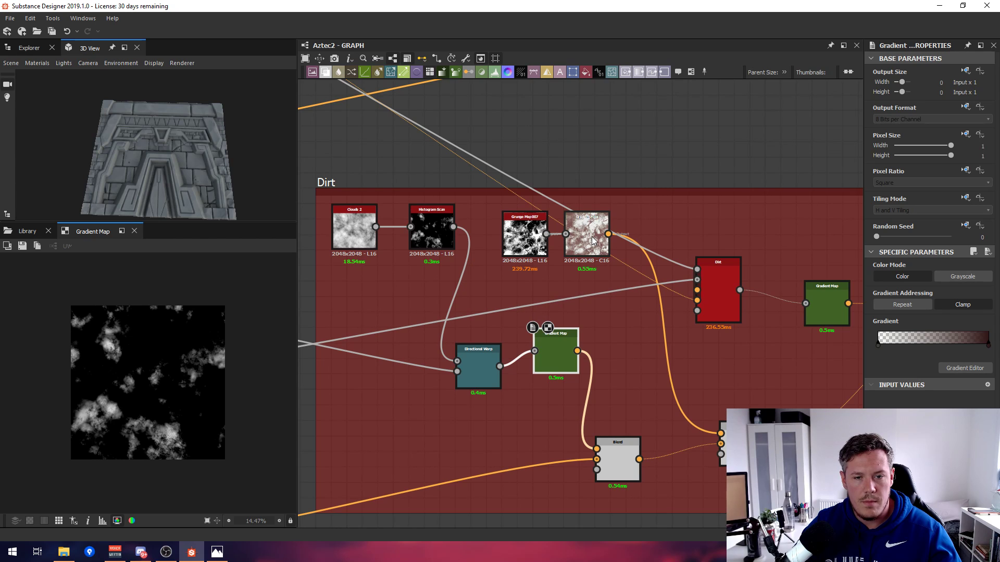
left_click_drag(558, 337, 565, 345)
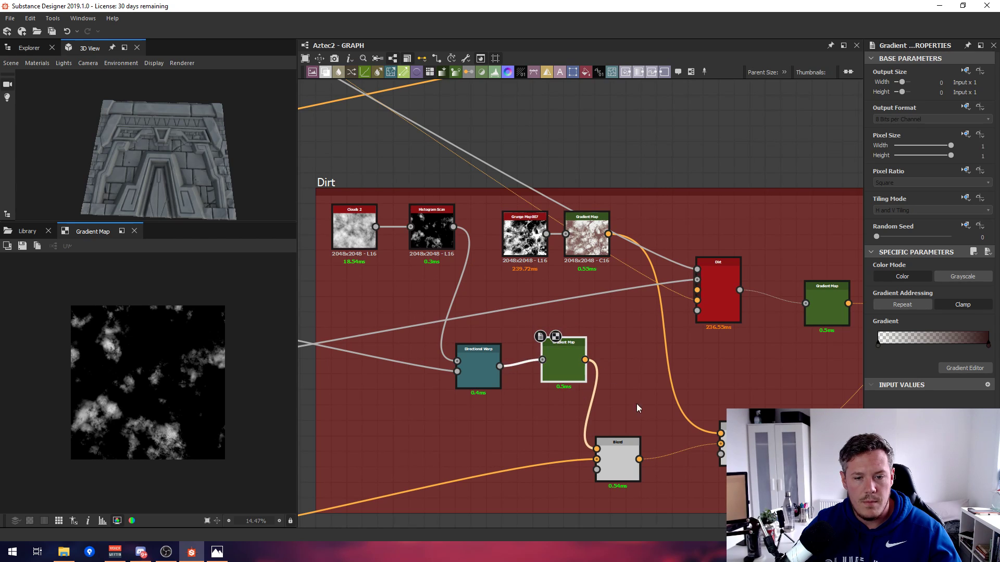
View in 2D the Dirt group's Directional Warp branch and the Grunge Map's Gradient Map, together with the Blends layering them over the colours.
left_click(618, 452)
left_click(483, 369)
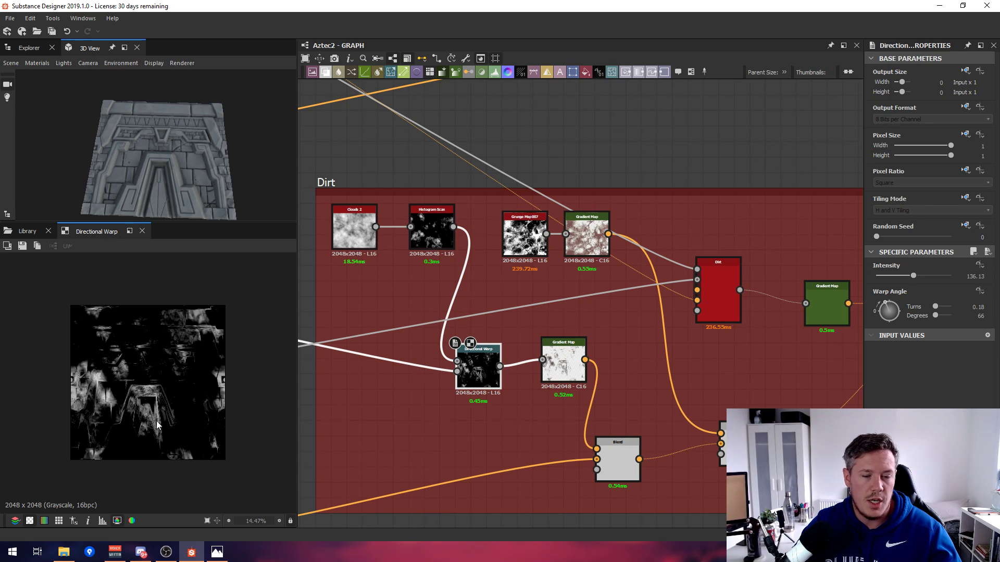
left_click(564, 365)
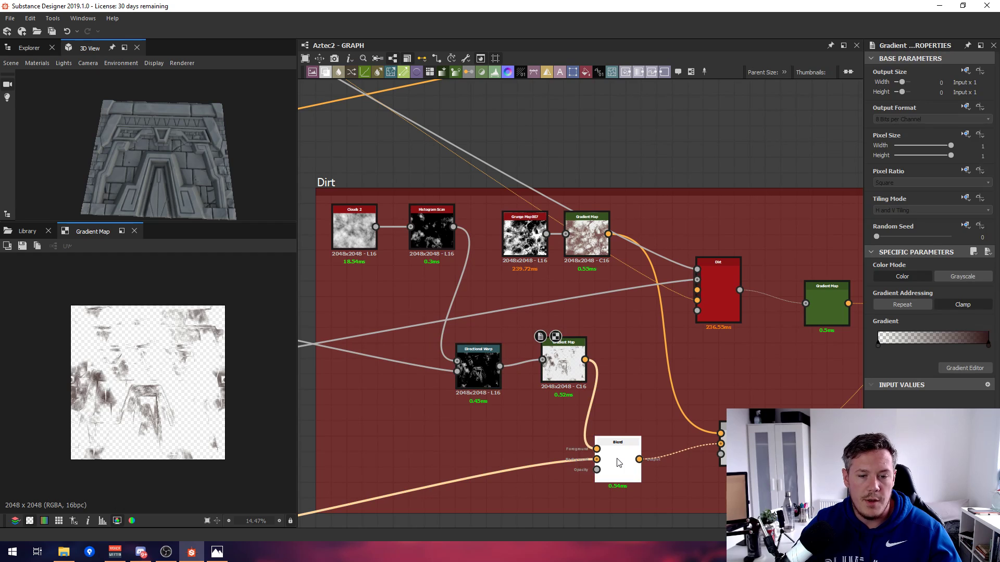
left_click(618, 463)
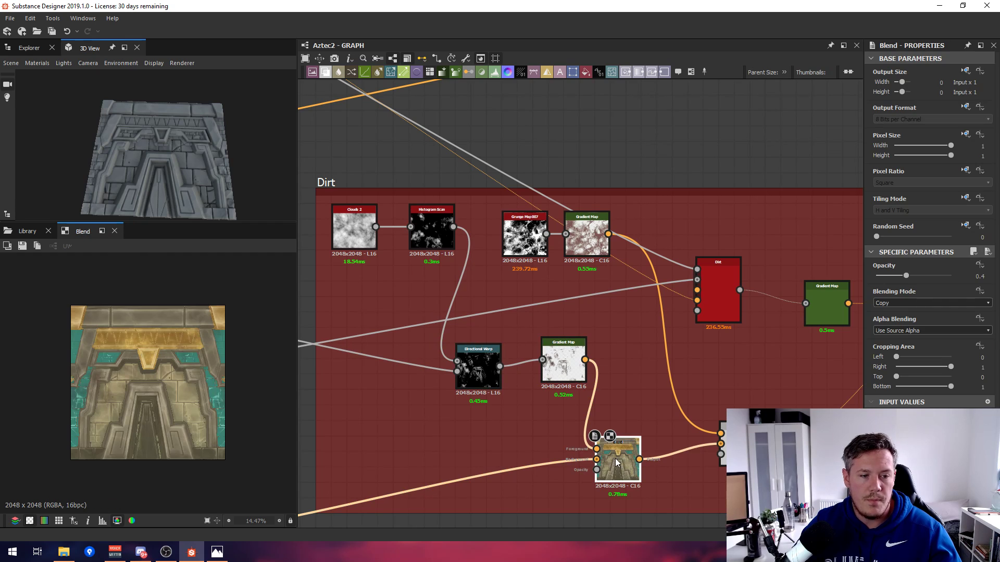
left_click(591, 242)
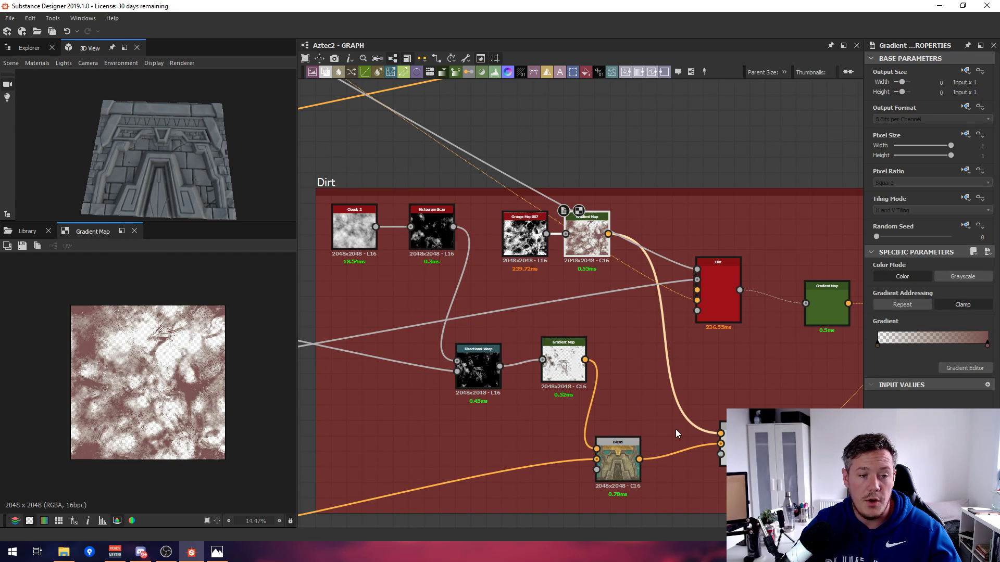
left_click(723, 438)
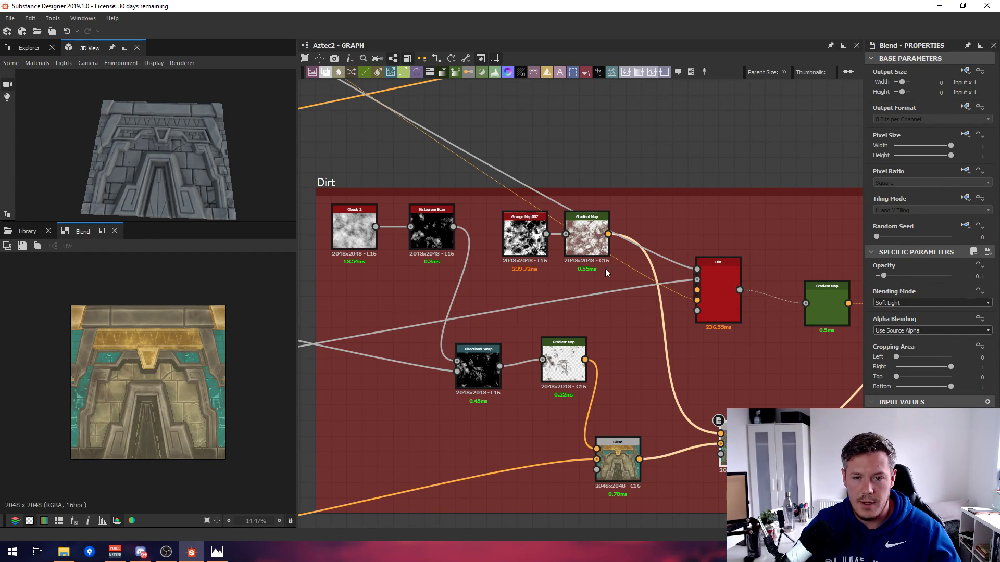
Inspect the Dirt node's mask up close in 2D, followed by its Gradient Map and the Dirt group's final Copy Blend.
double_click(710, 283)
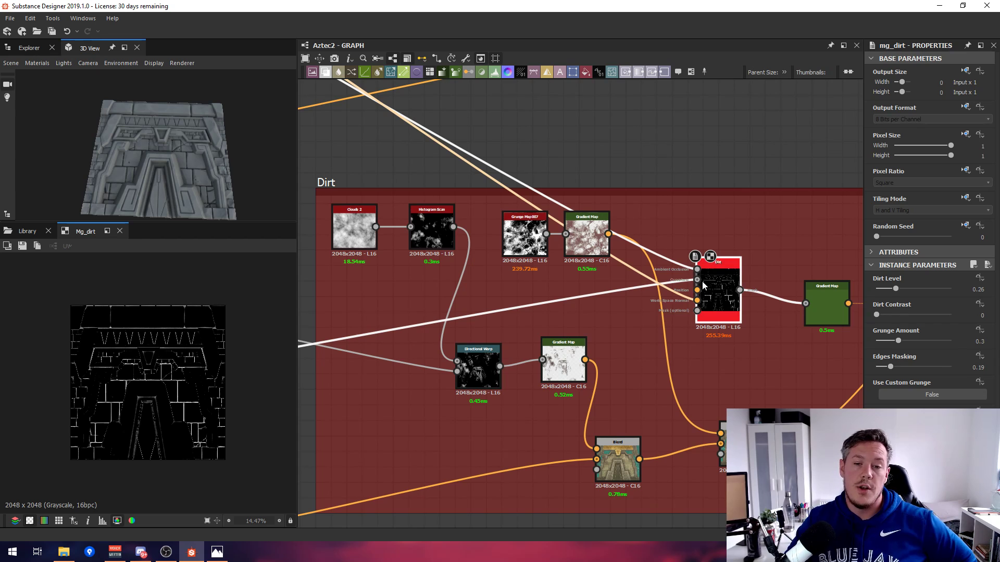
scroll(161, 363, "up", 9)
scroll(167, 363, "down", 4)
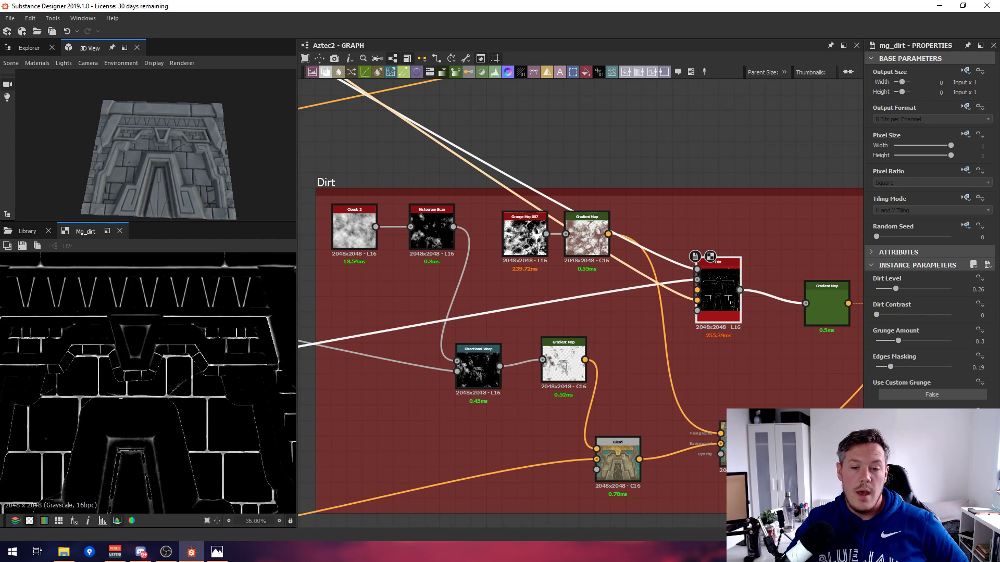
middle_click_drag(672, 360, 481, 347)
scroll(482, 348, "up", 1)
double_click(667, 277)
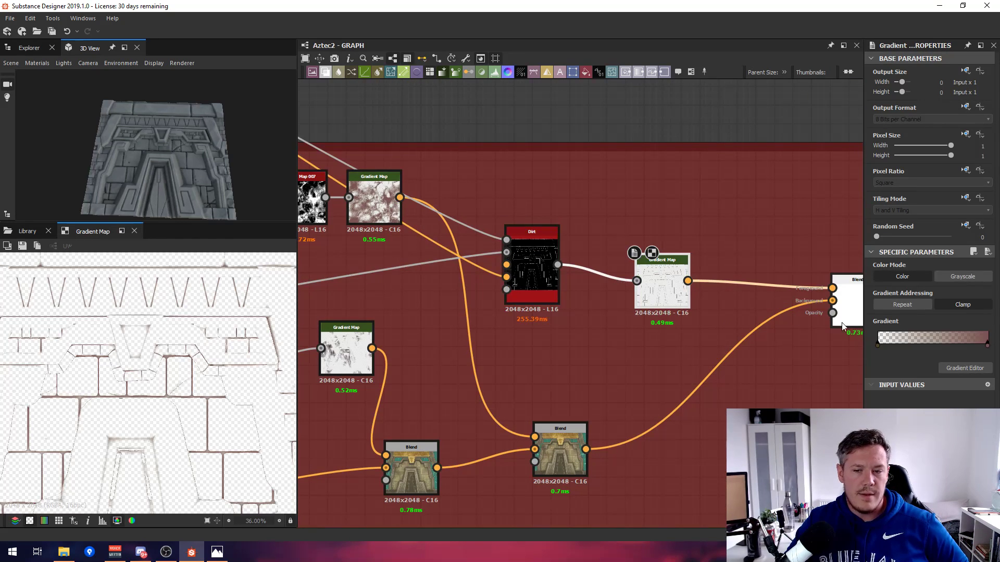
double_click(844, 315)
Compare the Dirt group's Soft Light Blend with its final Copy Blend in 2D.
left_click(559, 445)
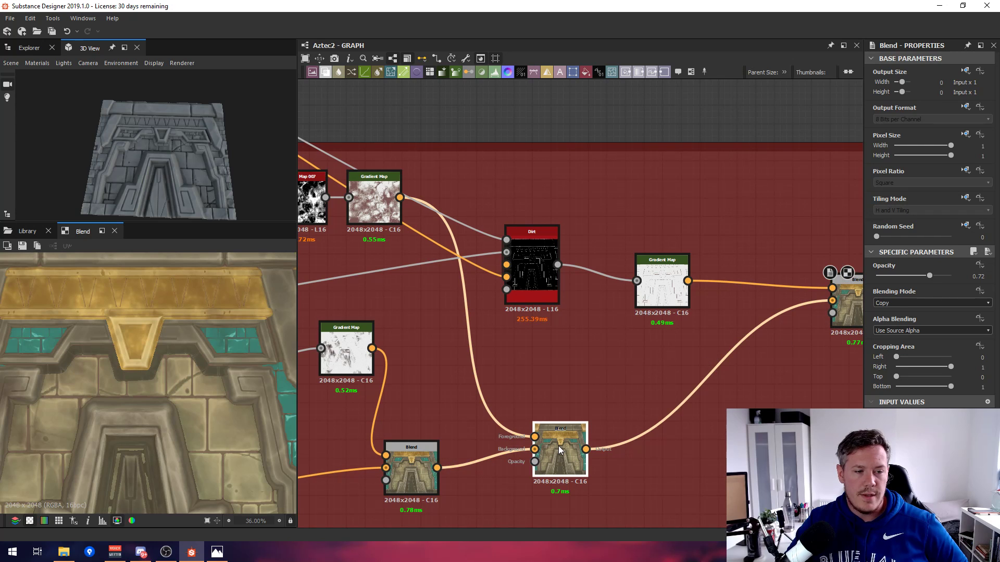
double_click(558, 445)
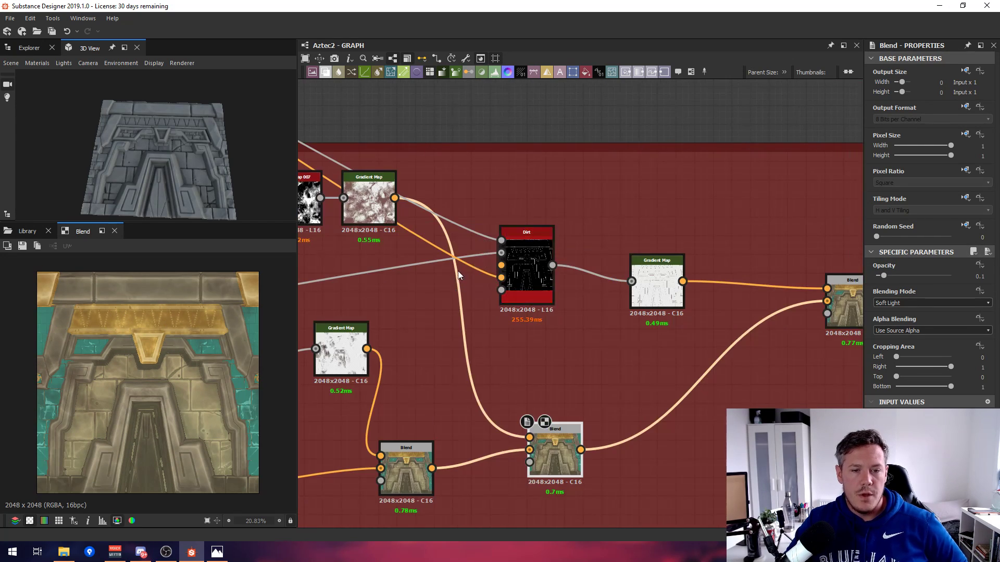
middle_click_drag(677, 281, 504, 274)
double_click(504, 274)
double_click(696, 306)
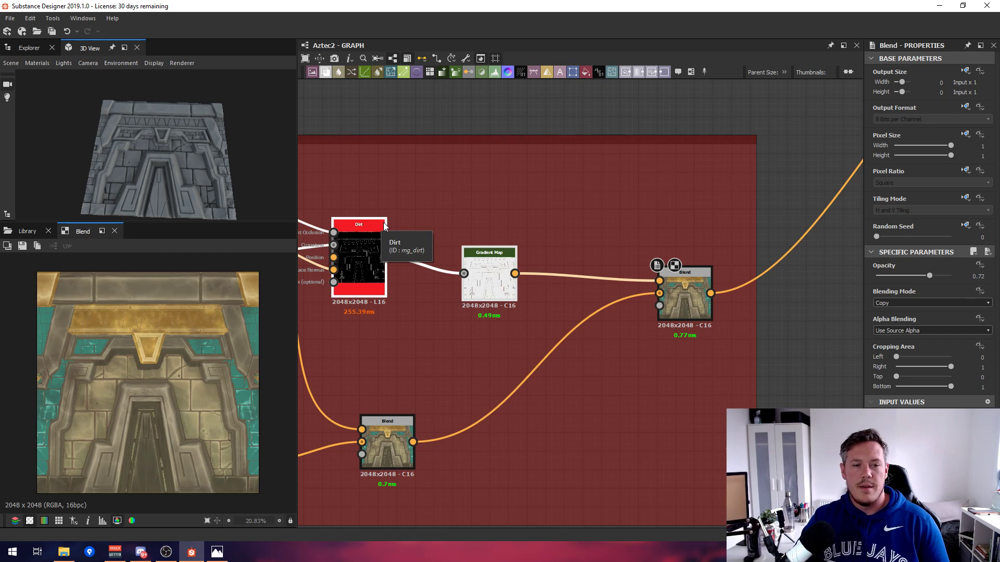
Move on to the AO colour group and view its Ambient Occlusion and Gradient Map nodes in 2D.
scroll(384, 222, "down", 2)
middle_click_drag(357, 209, 410, 226)
scroll(428, 222, "up", 1)
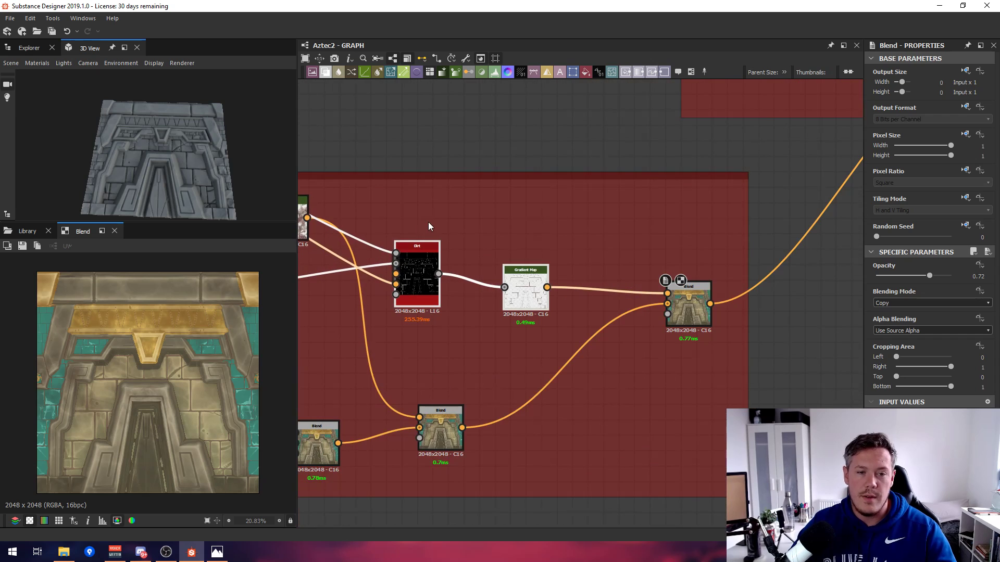
scroll(561, 223, "down", 4)
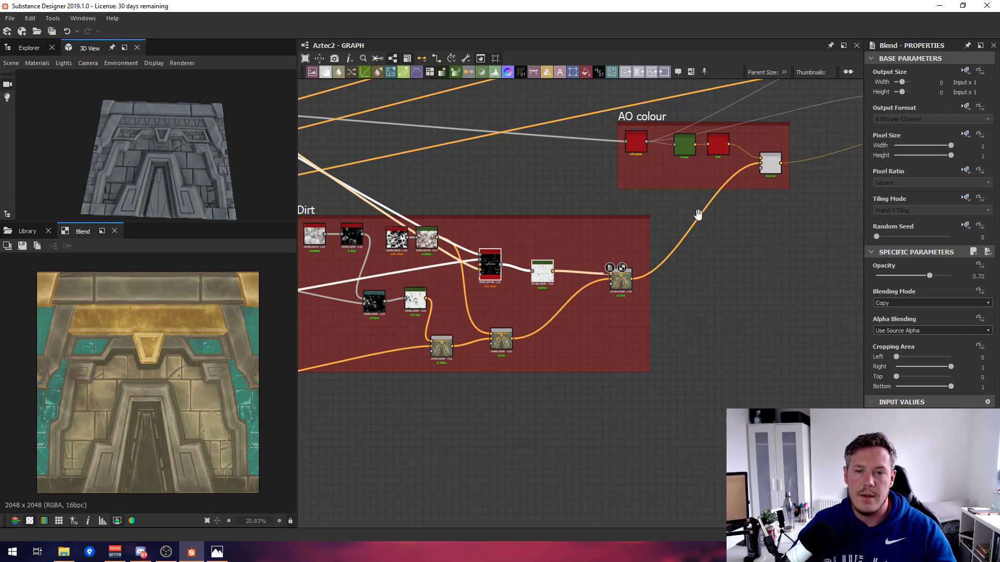
middle_click_drag(764, 146, 645, 230)
left_click(647, 240)
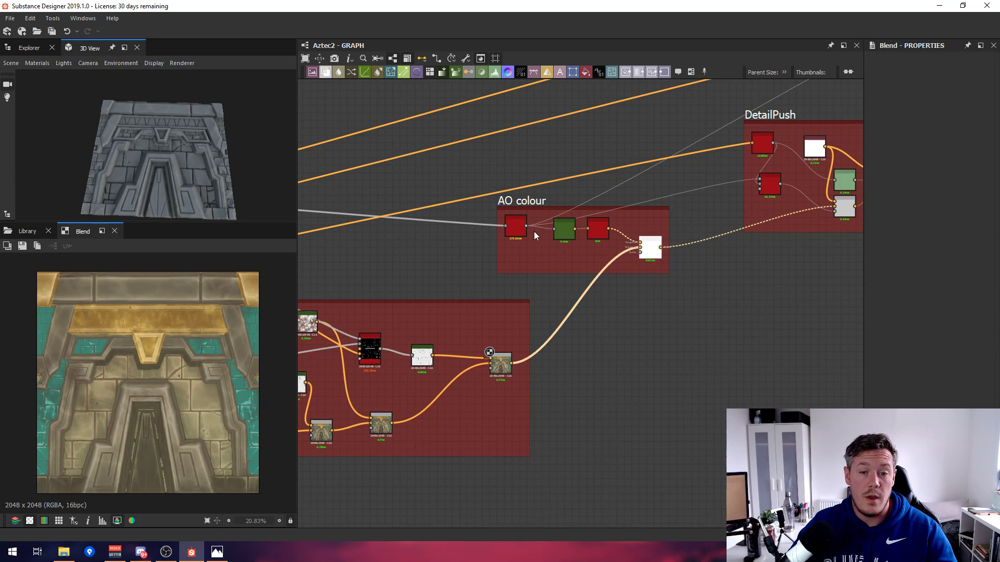
scroll(529, 234, "up", 4)
left_click(504, 216)
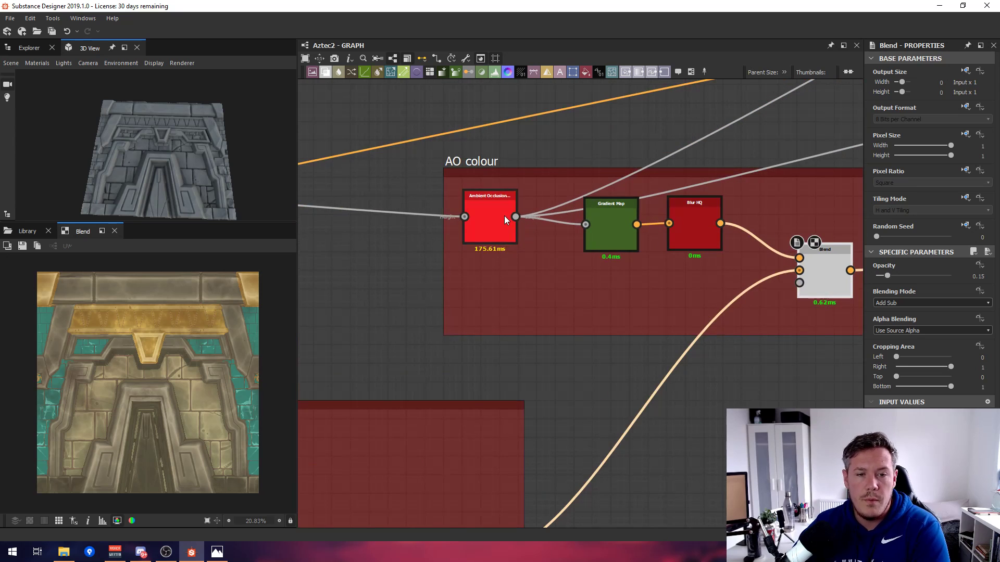
double_click(501, 218)
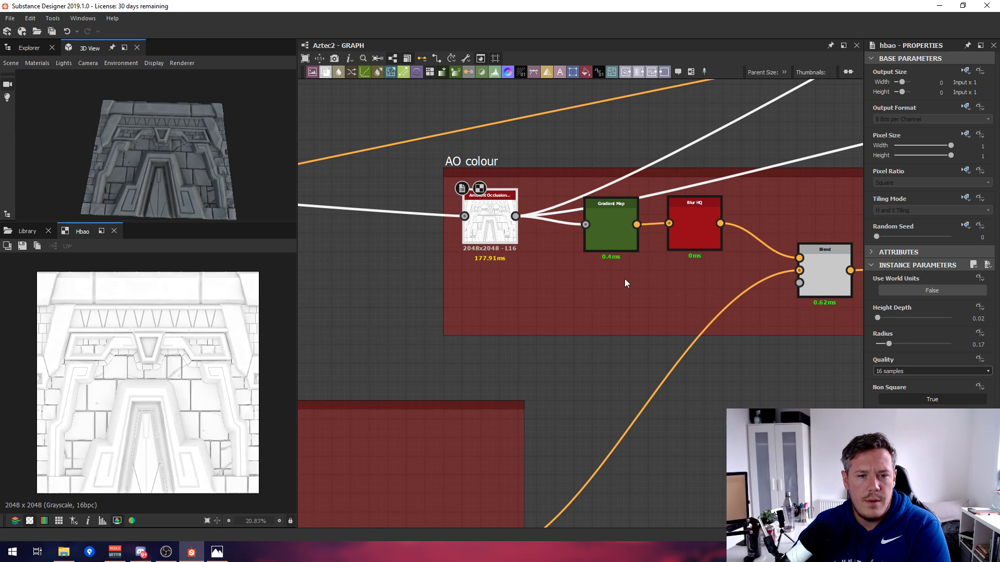
double_click(614, 227)
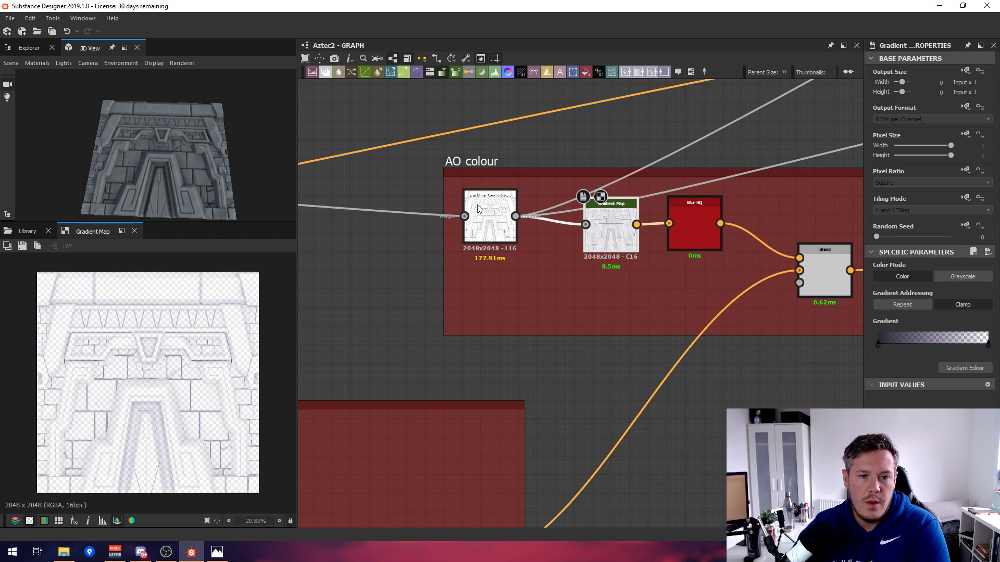
Select the AO colour group's Blur HQ and examine the Add Sub Blend it feeds up close in 2D.
middle_click_drag(755, 232, 651, 222)
left_click(598, 223)
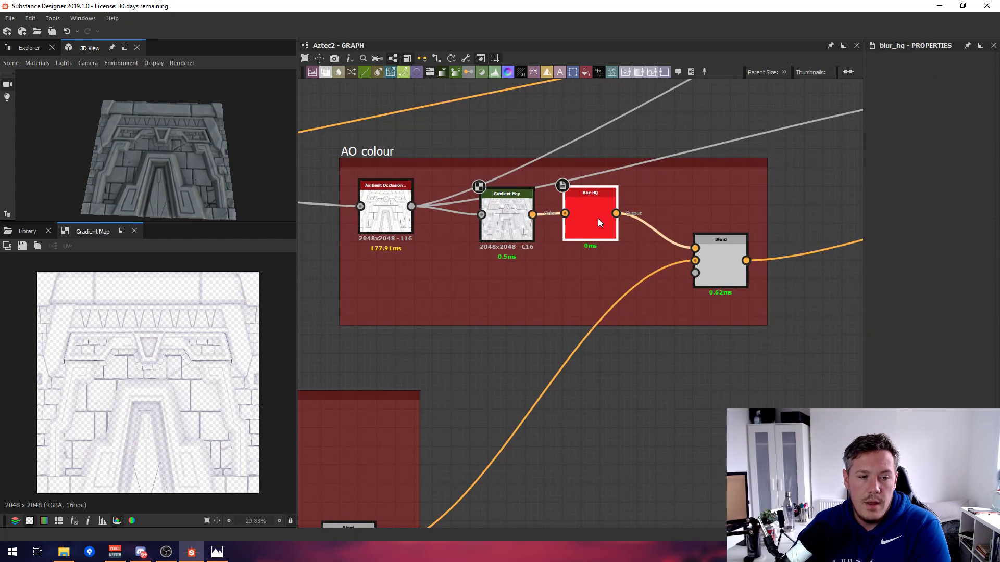
double_click(719, 260)
scroll(188, 365, "up", 5)
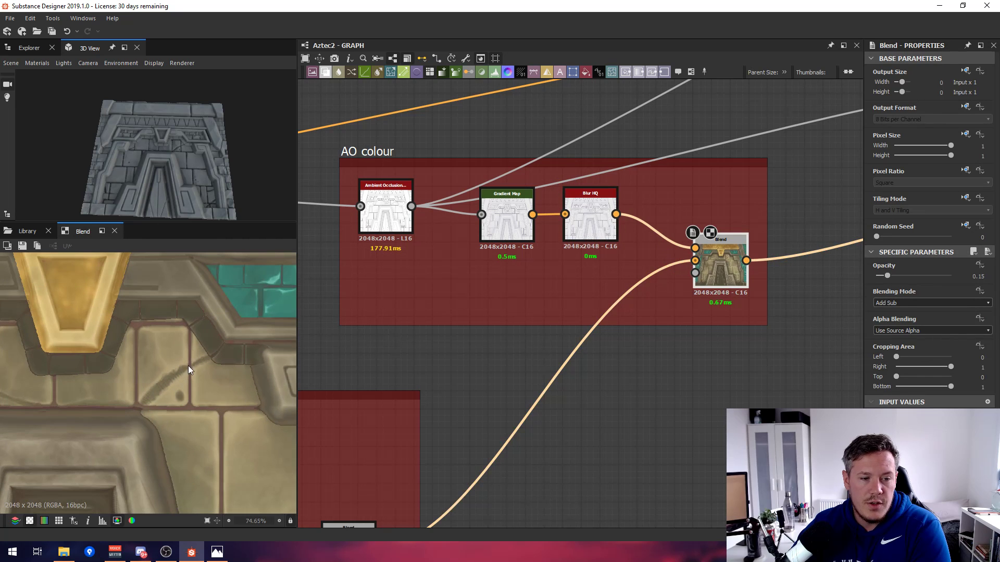
scroll(180, 401, "down", 5)
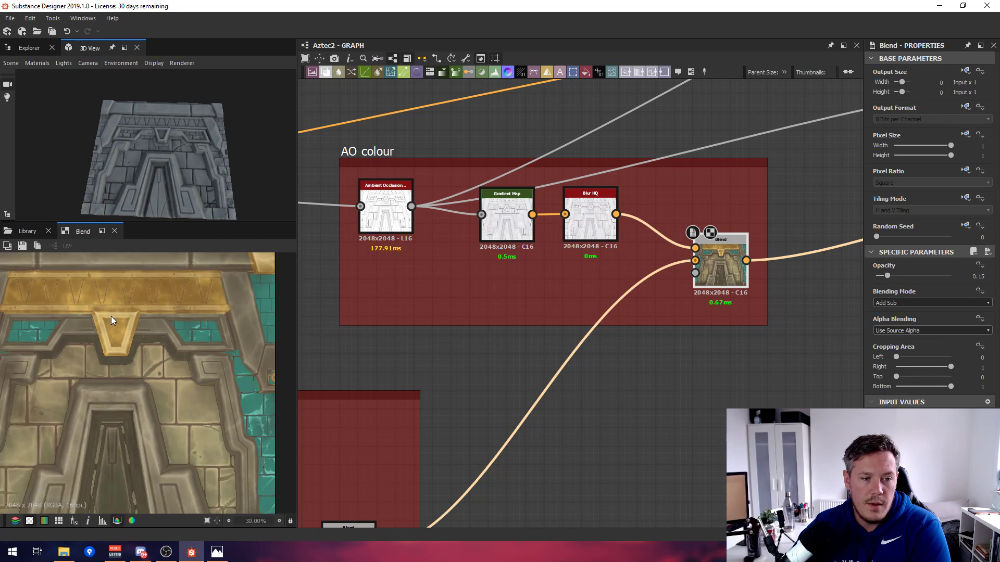
Compare the Dirt group's output Blend with the AO colour group's Add Sub Blend in 2D.
middle_click_drag(491, 363, 586, 260)
scroll(555, 286, "up", 1)
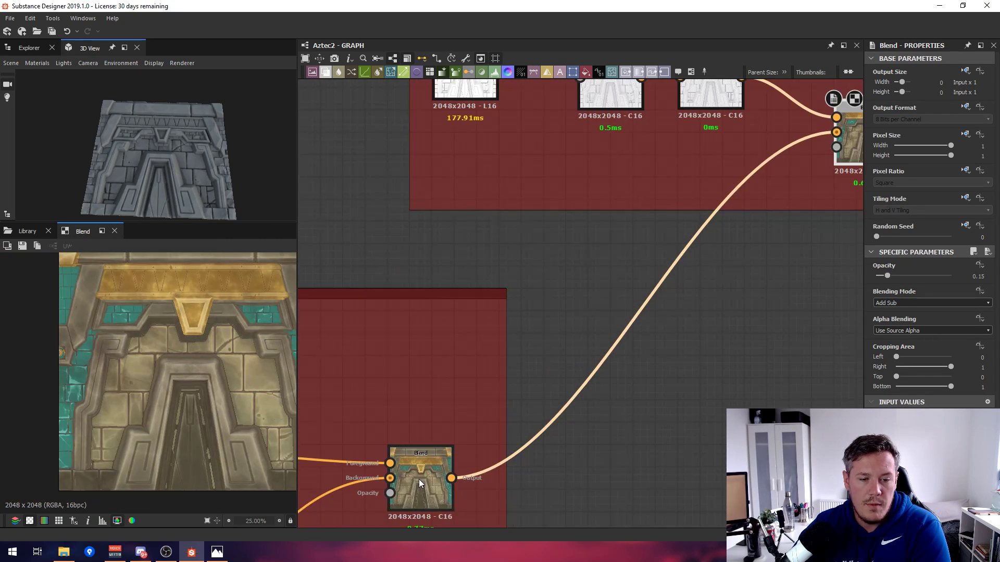
double_click(418, 478)
middle_click_drag(704, 196, 514, 249)
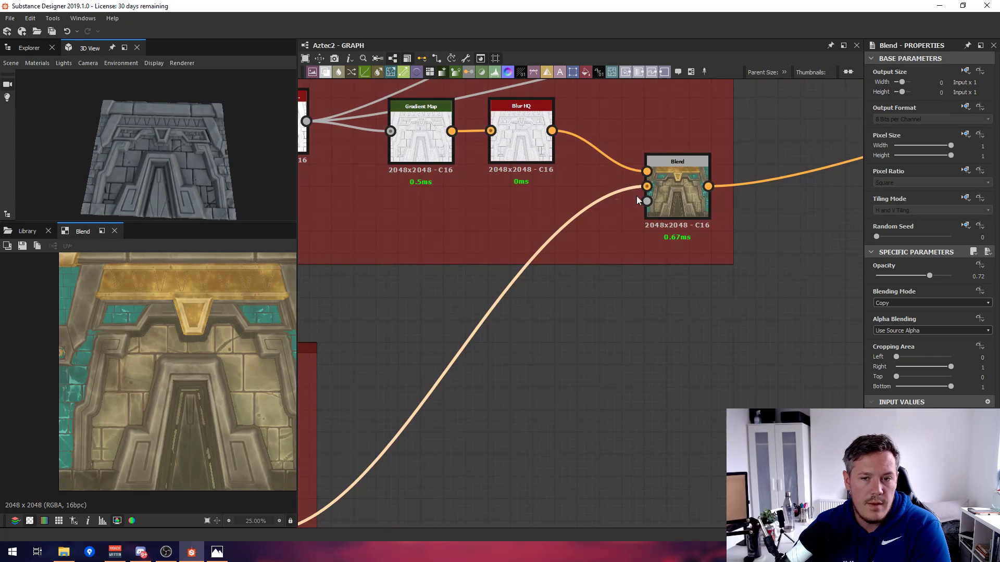
left_click(676, 183)
Move on to the DetailPush group and view its Curvature Smooth, Uniform Color and Levels nodes in 2D.
scroll(690, 216, "down", 5)
middle_click_drag(751, 188, 463, 286)
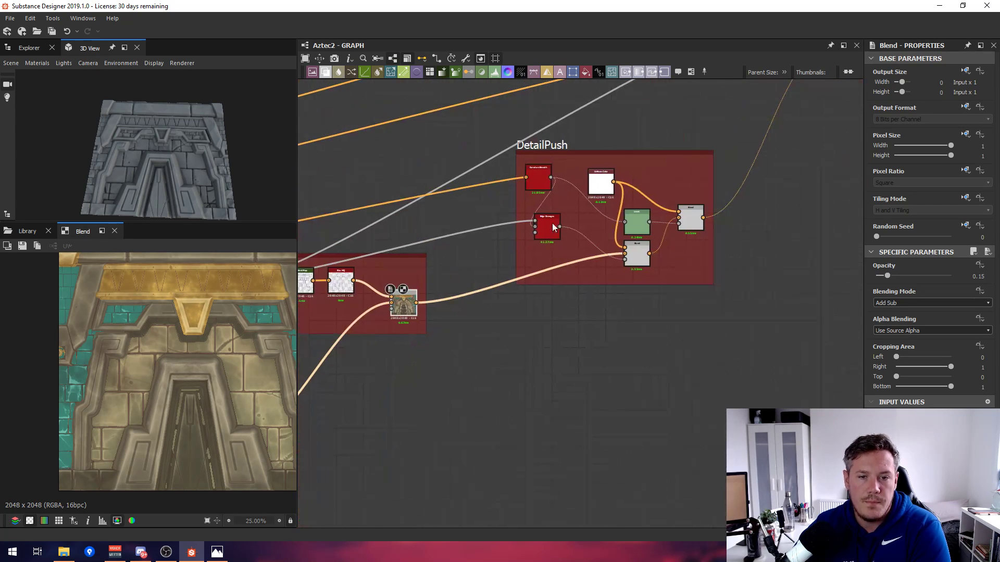
scroll(646, 176, "up", 4)
double_click(424, 186)
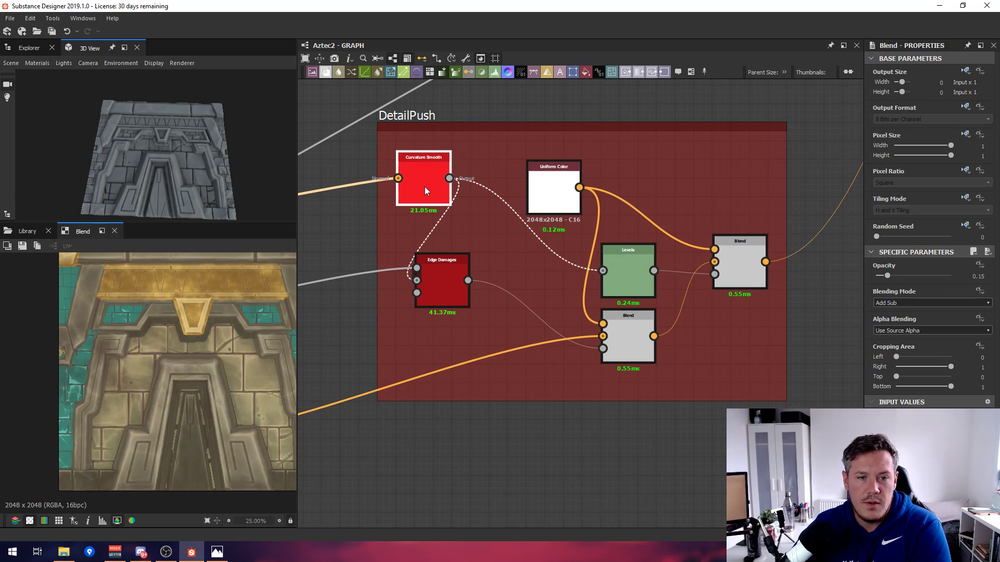
double_click(553, 190)
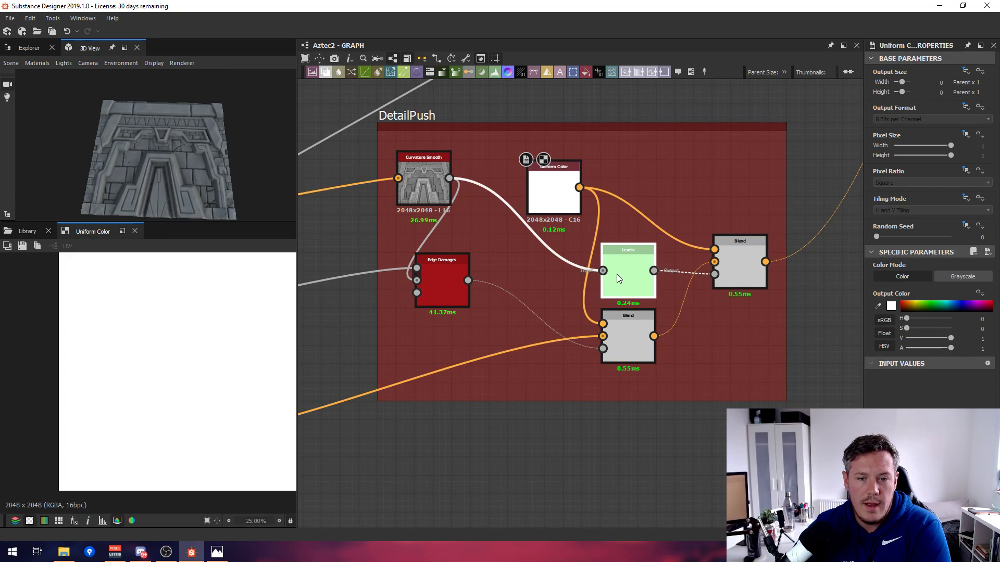
double_click(616, 274)
View in 2D the two DetailPush Overlay Blends that use the Edge Damages and Levels outputs as masks.
double_click(634, 348)
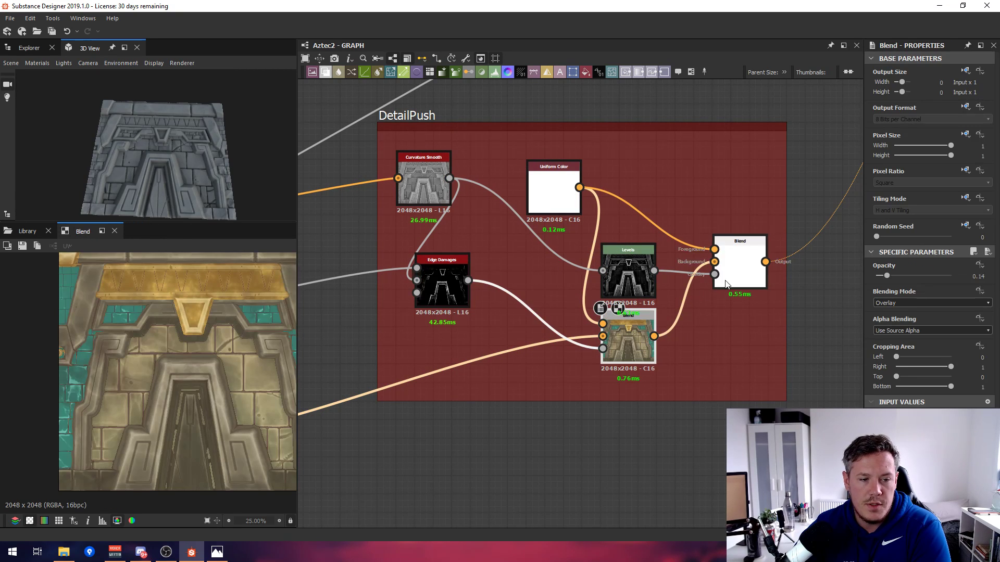
double_click(751, 272)
middle_click_drag(627, 343, 685, 286)
scroll(685, 286, "up", 1)
double_click(685, 286)
Compare the AO colour Blend with both DetailPush Blends in 2D to judge the added detail.
middle_click_drag(501, 316, 705, 203)
scroll(705, 204, "down", 2)
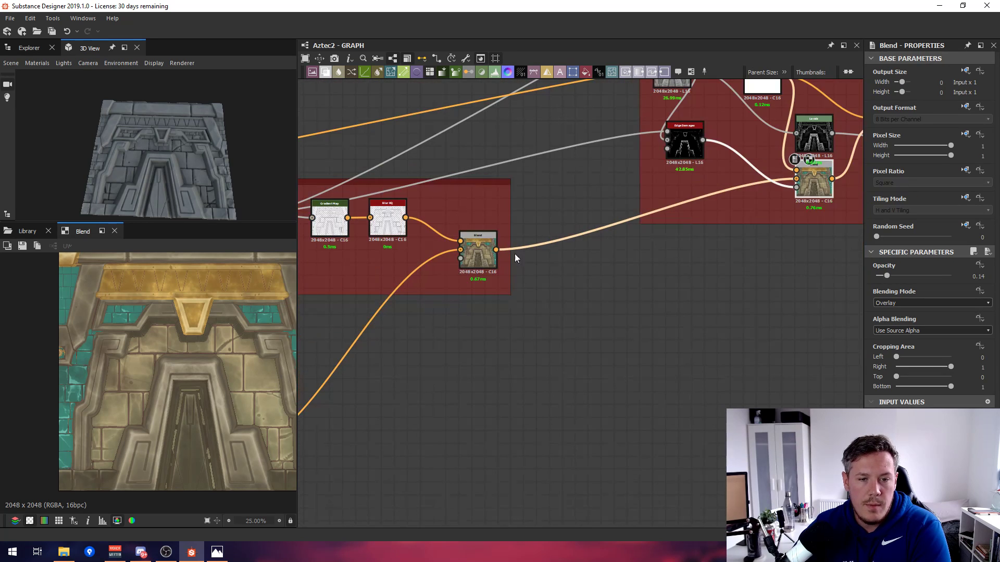
double_click(489, 250)
middle_click_drag(690, 239, 564, 257)
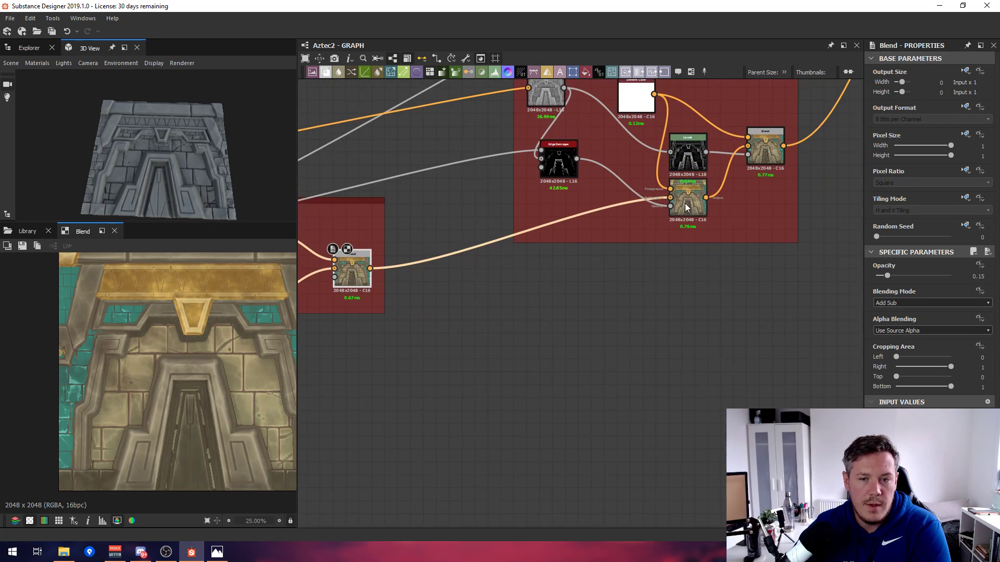
double_click(687, 202)
double_click(762, 154)
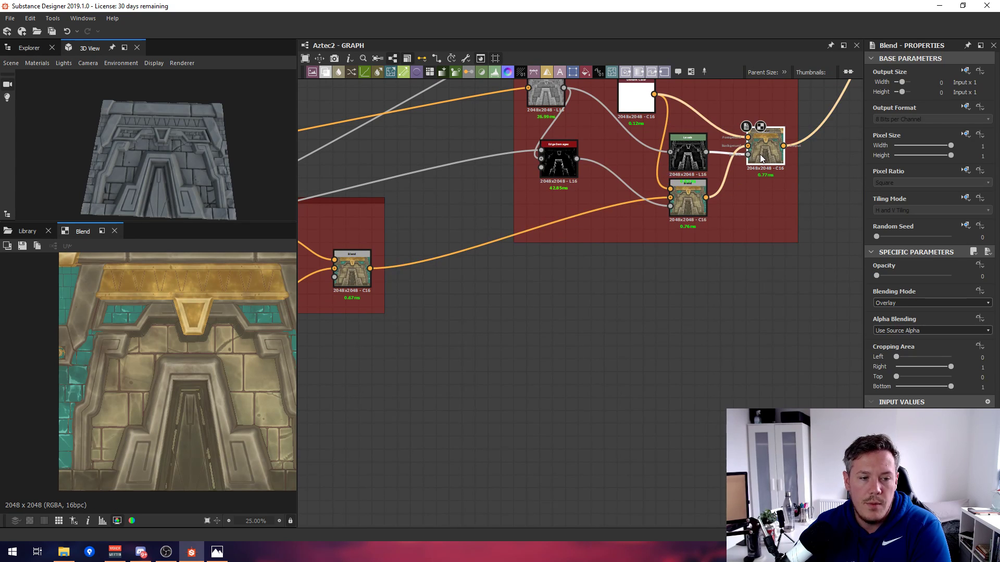
Move on to the DustCorrection group and view its final Copy Blend in 2D.
middle_click_drag(763, 155, 571, 301)
scroll(707, 175, "down", 2)
scroll(568, 245, "up", 1)
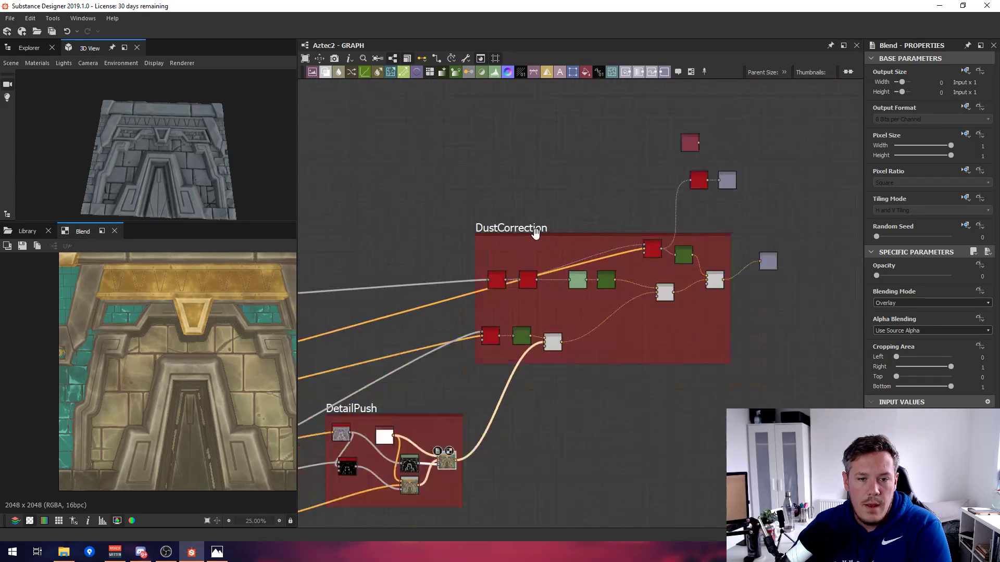
scroll(520, 297, "up", 4)
middle_click_drag(642, 341, 485, 332)
scroll(485, 331, "down", 2)
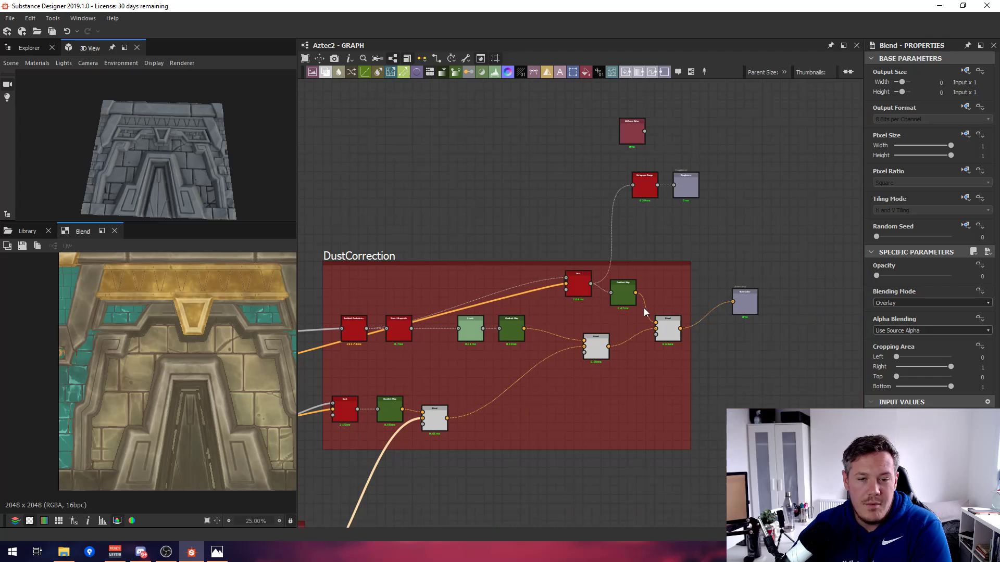
left_click(670, 329)
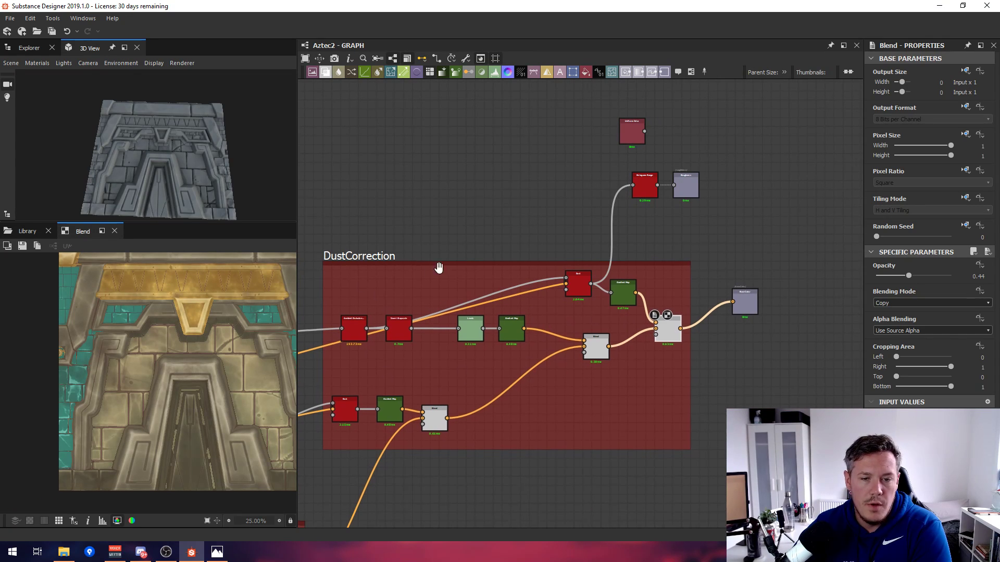
Compare the DetailPush output Blend with DustCorrection's first Overlay Blend in 2D and bring its Dust node into close view.
middle_click_drag(438, 268, 525, 244)
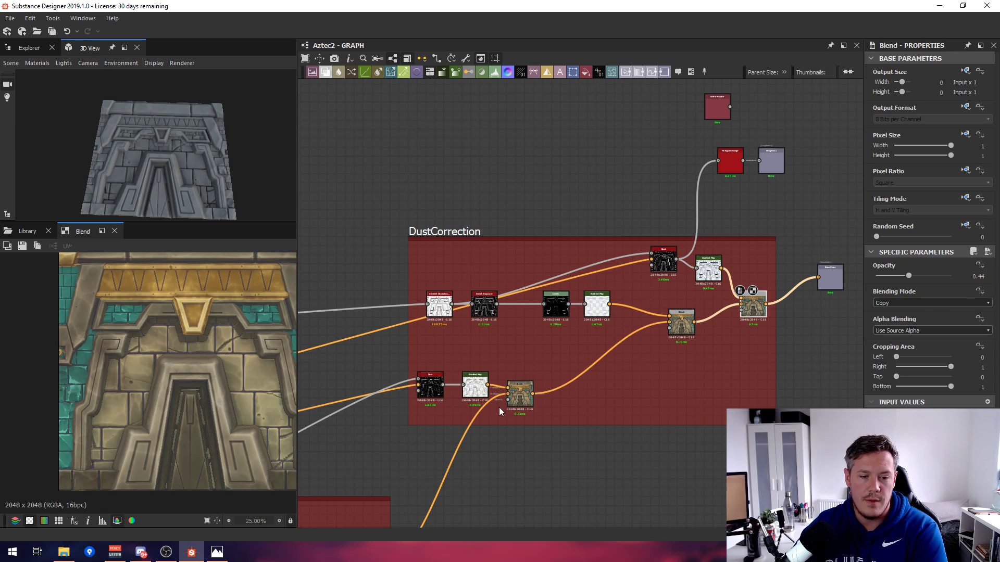
scroll(469, 419, "down", 1)
middle_click_drag(323, 483, 451, 354)
left_click(515, 419)
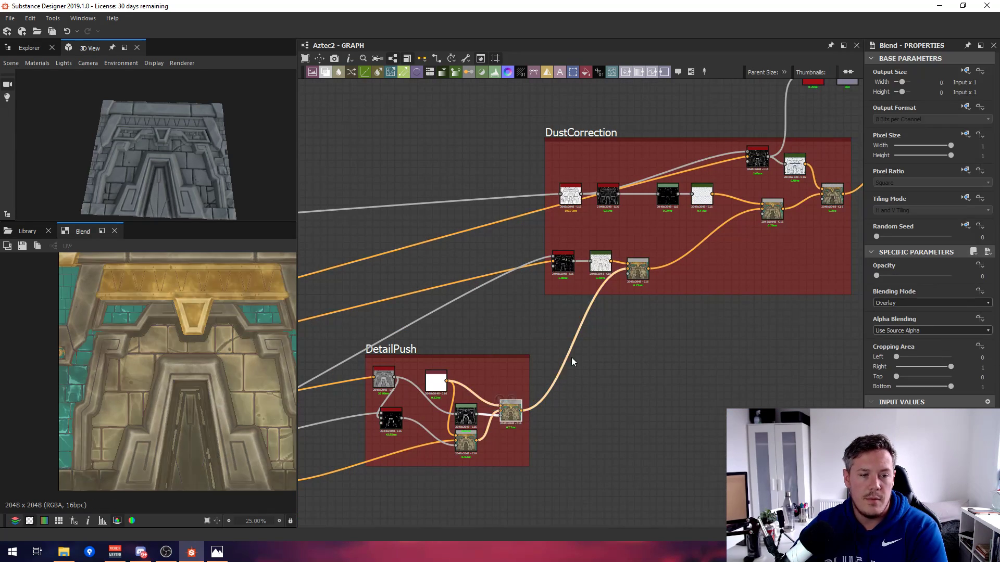
left_click(639, 271)
scroll(560, 261, "up", 5)
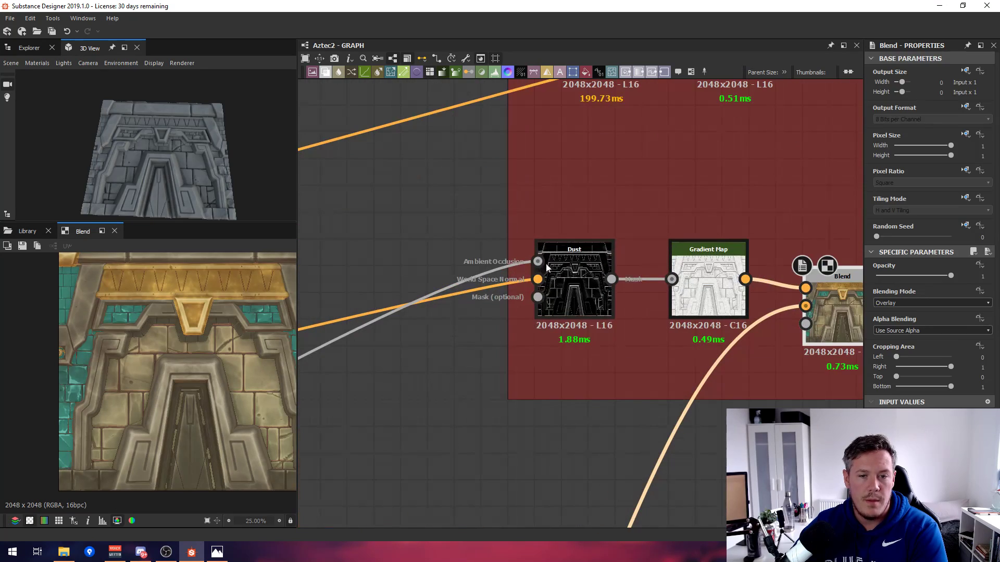
Follow DustCorrection's ambient occlusion branch through its Gradient Map and view the Max (Lighten) Blend in 2D.
scroll(732, 260, "down", 2)
middle_click_drag(732, 260, 496, 272)
middle_click_drag(593, 232, 521, 287)
mouse_move(715, 233)
middle_mouse_down()
mouse_move(660, 276)
mouse_move(809, 293)
middle_mouse_up()
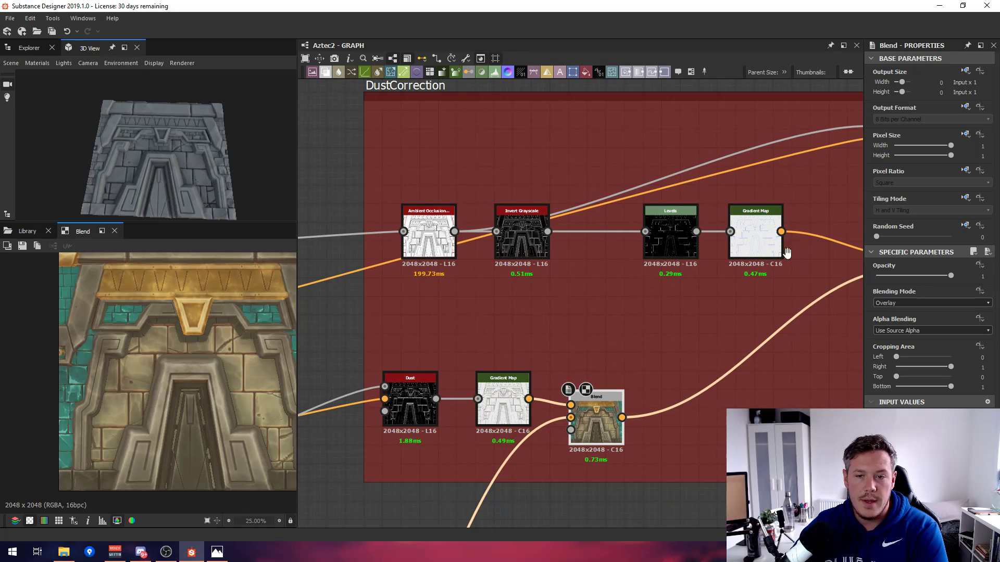
middle_click_drag(786, 252, 557, 247)
left_click(698, 252)
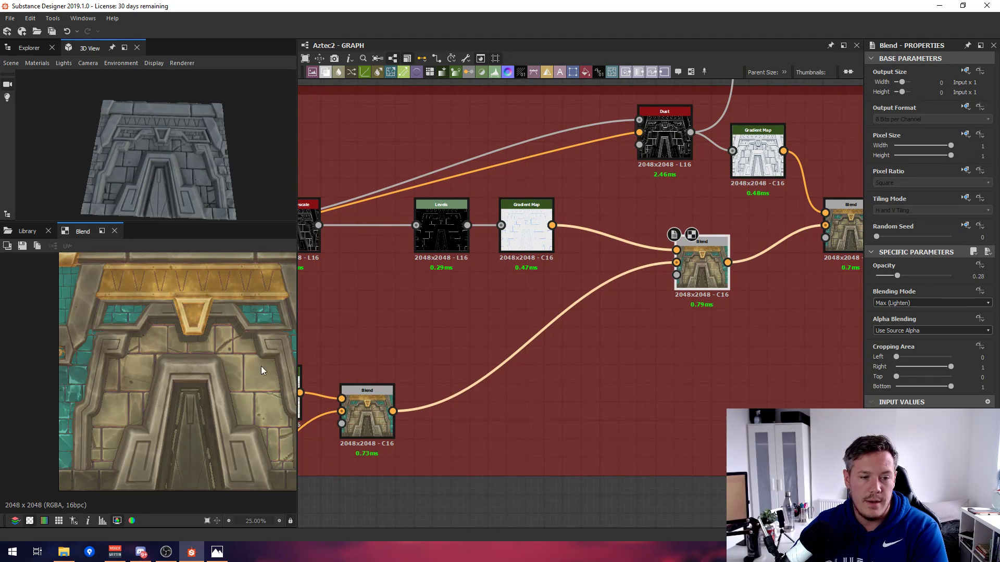
Look back over the DetailPush, Dirt and AO colour groups that feed into DustCorrection.
scroll(668, 284, "down", 5)
middle_click_drag(448, 431, 603, 319)
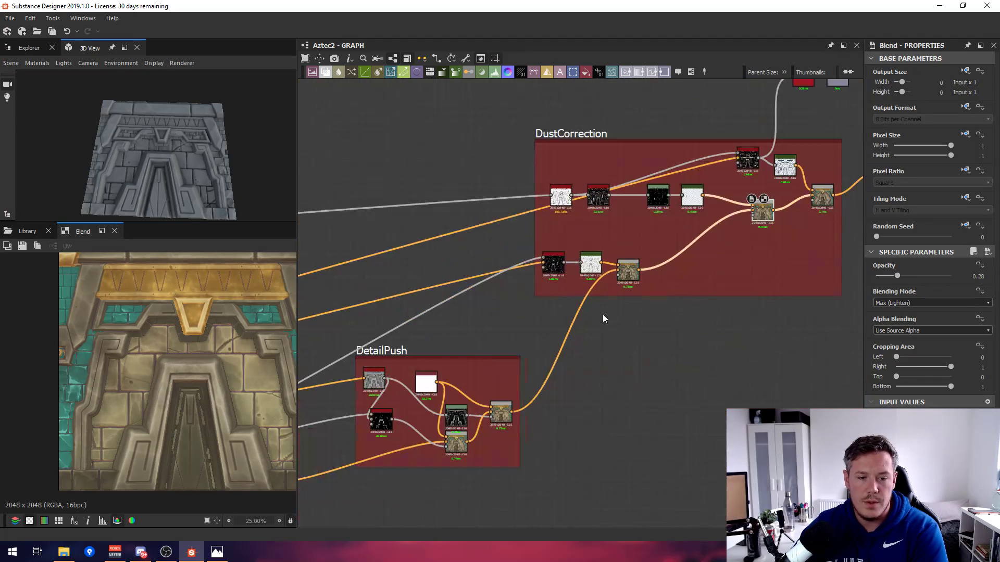
middle_click_drag(438, 398, 767, 263)
middle_click_drag(452, 432, 658, 252)
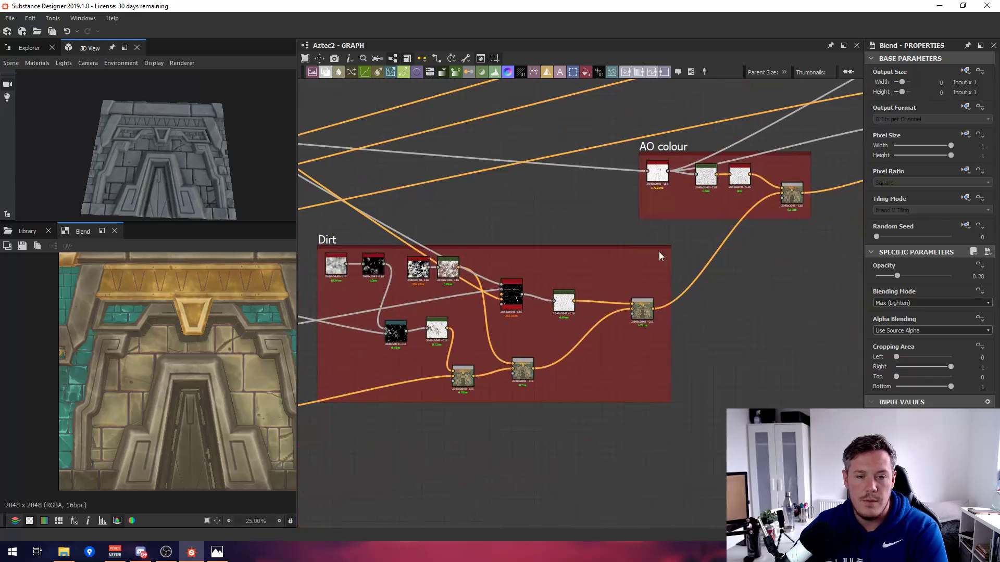
scroll(703, 224, "down", 3)
left_click_drag(716, 202, 705, 212)
middle_click_drag(705, 212, 557, 287)
middle_click_drag(758, 193, 586, 310)
Trace the DustCorrection nodes through the second Dust and Gradient Map and view the final Copy Blend in 2D.
scroll(642, 248, "up", 9)
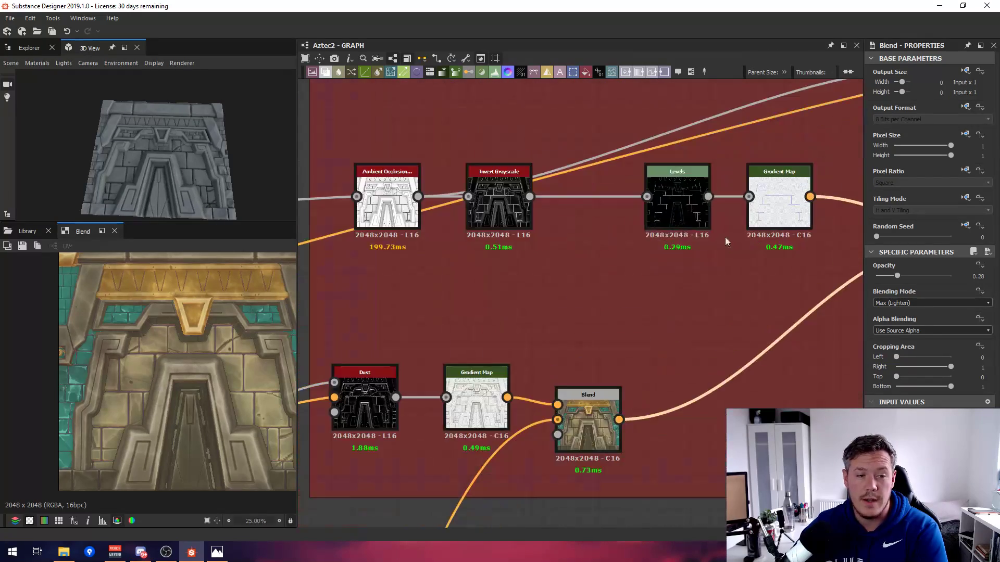
middle_click_drag(726, 240, 454, 293)
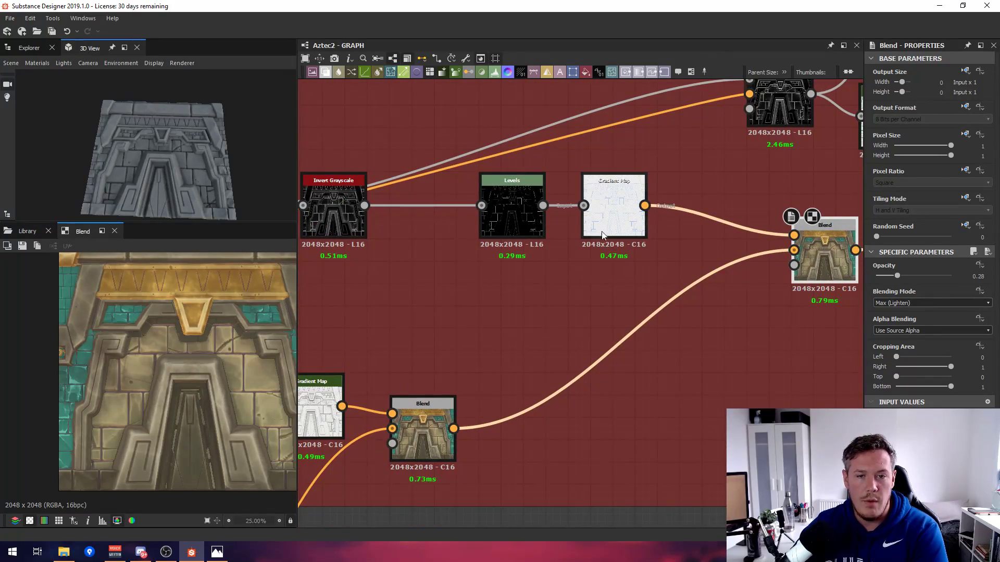
middle_click_drag(615, 208, 371, 292)
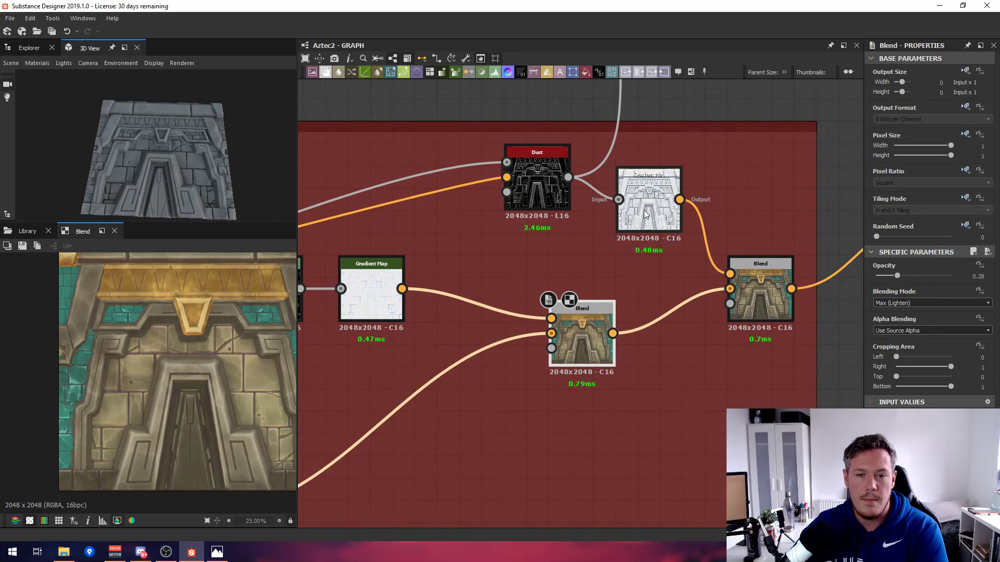
left_click(760, 297)
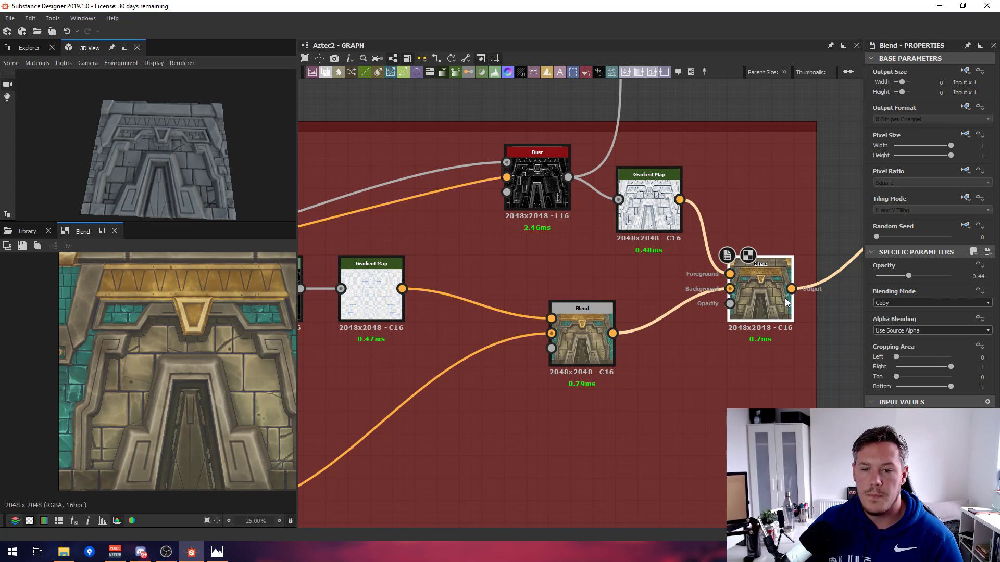
Follow the Dust output to the Roughness output and view its Histogram Range node in 2D.
scroll(697, 212, "down", 5)
scroll(708, 172, "up", 8)
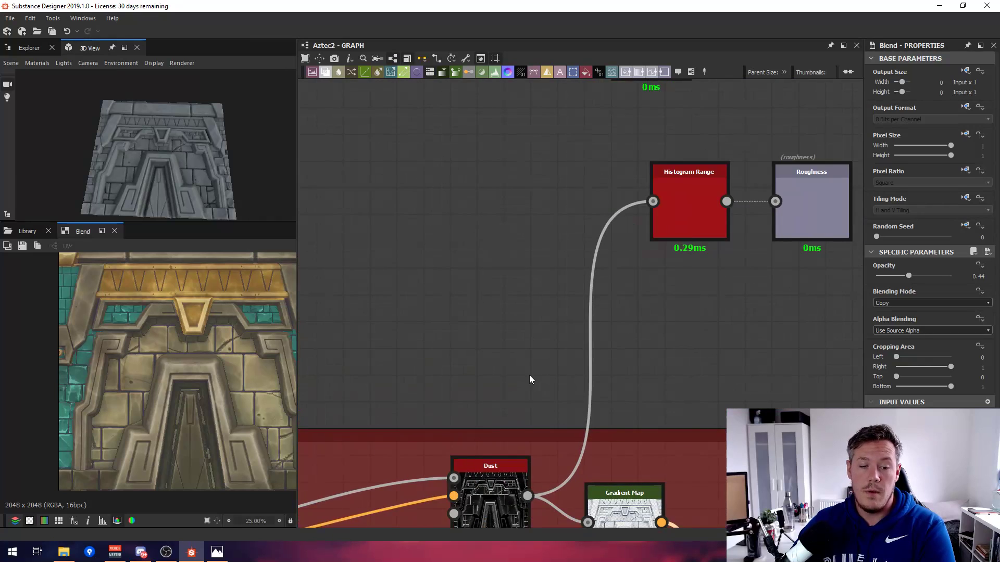
scroll(529, 377, "down", 3)
double_click(726, 261)
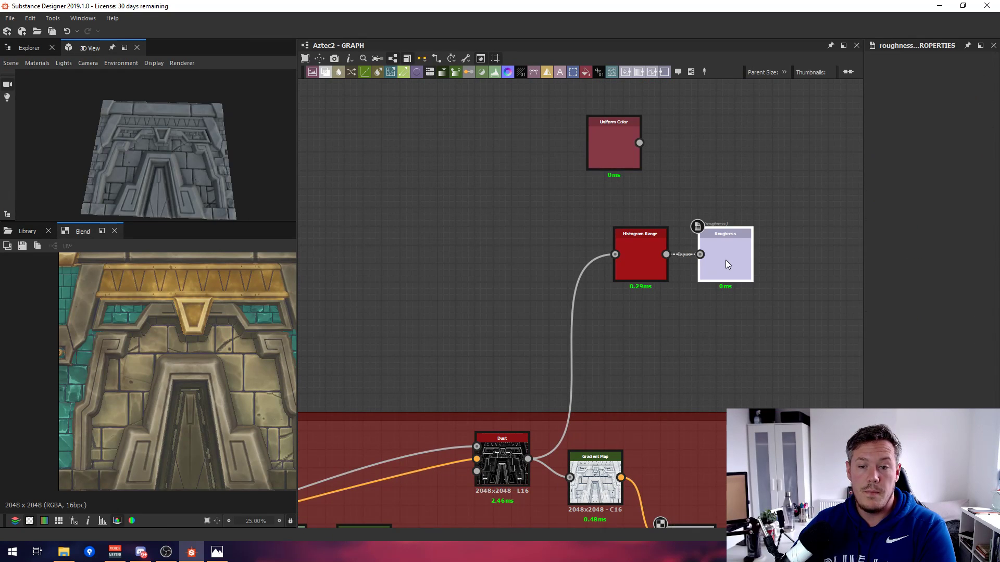
double_click(644, 260)
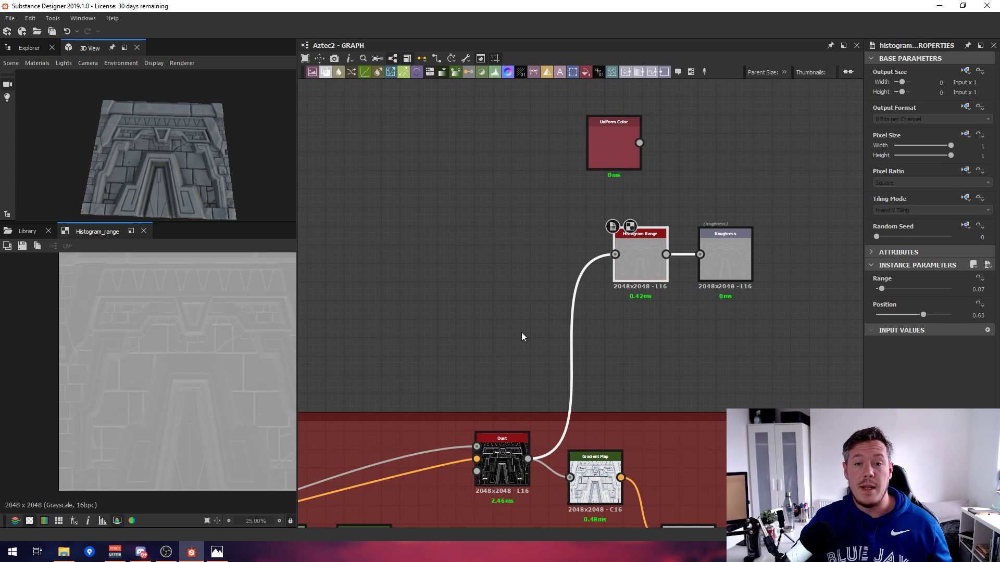
View DustCorrection's final Copy Blend in 2D again and inspect the finished base colour up close and in full.
scroll(708, 426, "down", 3)
scroll(702, 406, "up", 2)
left_click(663, 429)
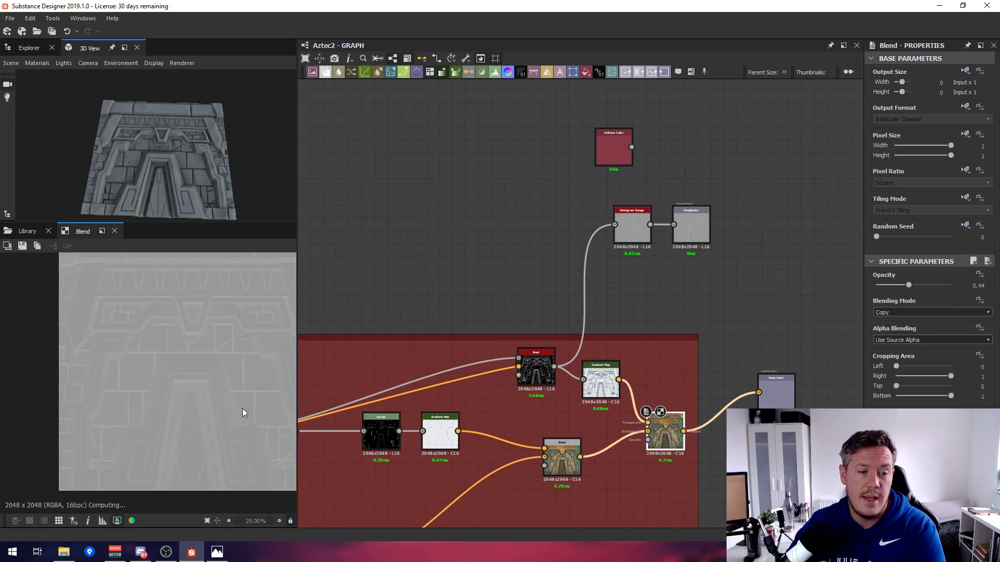
scroll(80, 336, "down", 1)
scroll(160, 333, "up", 3)
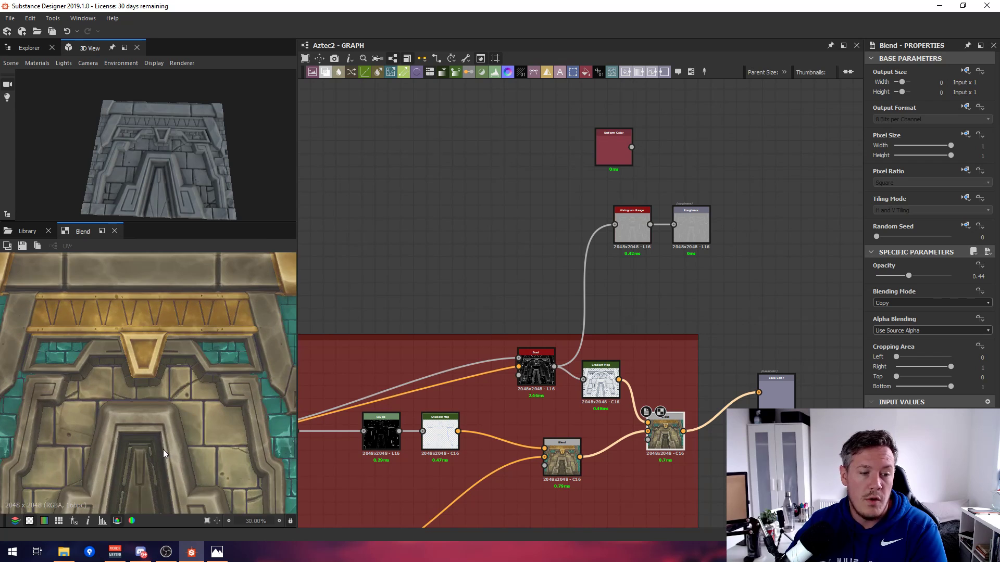
scroll(198, 374, "down", 3)
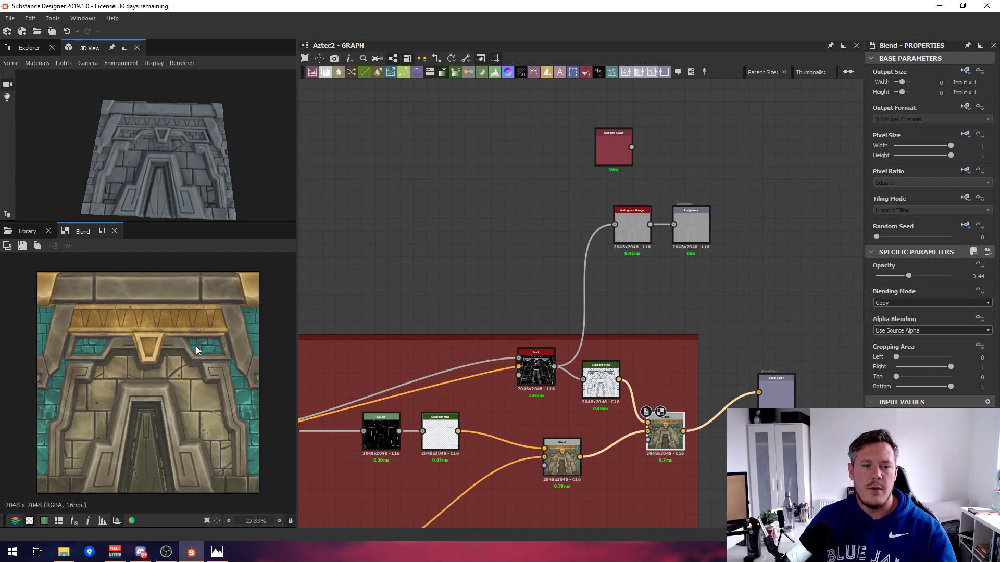
Switch to Photos to examine the sphere render in Ball.jpg, and close it to return to Substance Designer.
mouse_move(213, 552)
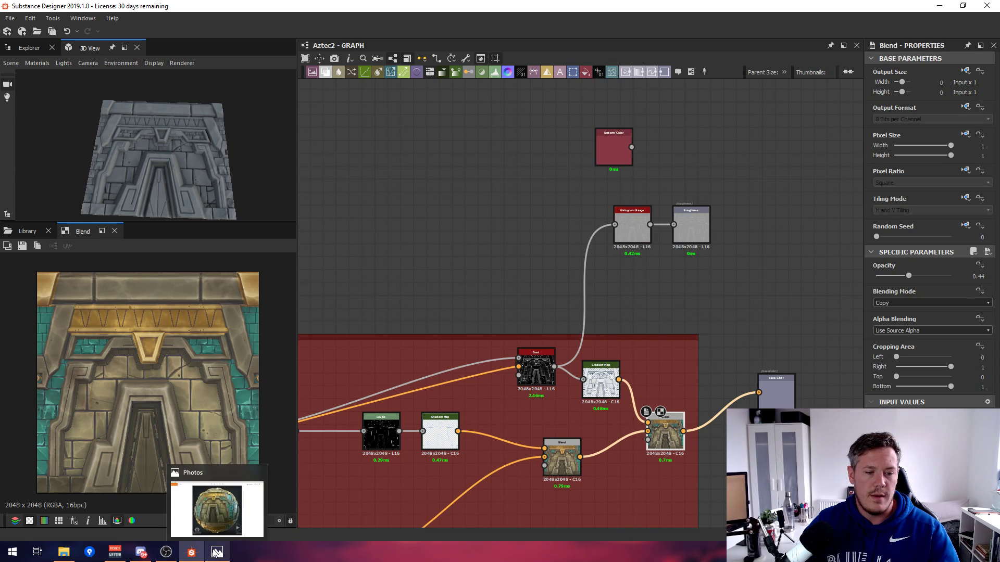
left_click(226, 510)
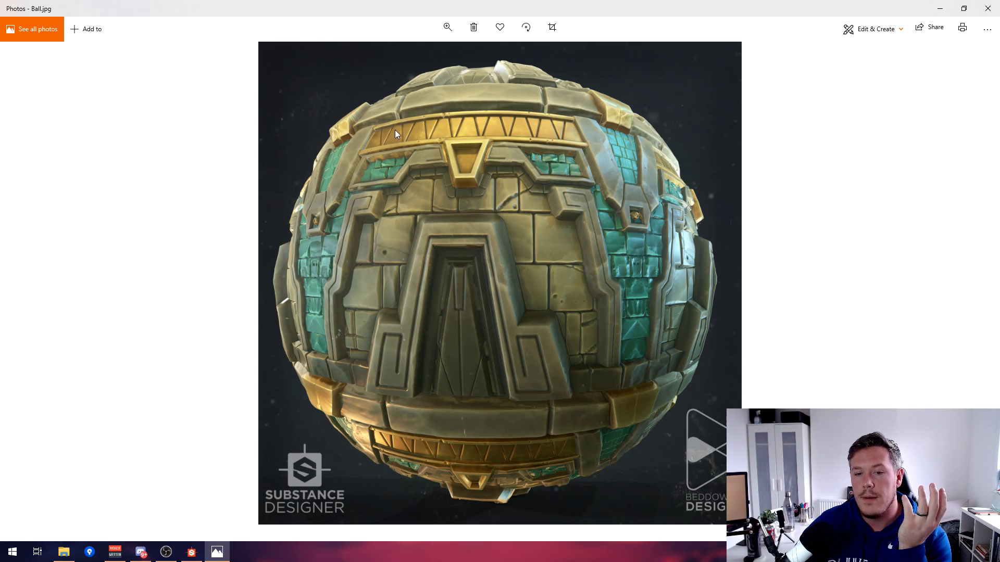
left_click(987, 9)
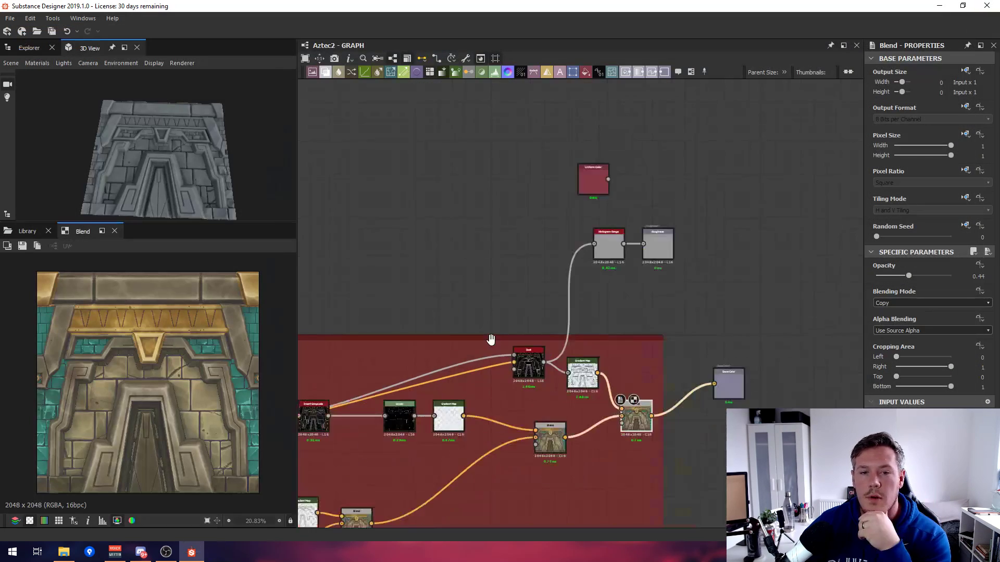
Survey the whole Aztec2 graph from the colour groups back to the shape groups such as BG_Bricks, TopTrim and MainShape.
scroll(491, 339, "down", 4)
middle_click_drag(500, 309, 669, 229)
scroll(670, 229, "down", 1)
scroll(453, 350, "down", 3)
middle_click_drag(527, 337, 744, 333)
scroll(745, 333, "down", 3)
middle_click_drag(409, 336, 598, 252)
scroll(598, 252, "up", 1)
scroll(447, 262, "down", 4)
mouse_move(521, 254)
middle_mouse_down()
mouse_move(698, 244)
mouse_move(658, 259)
mouse_move(760, 267)
middle_mouse_up()
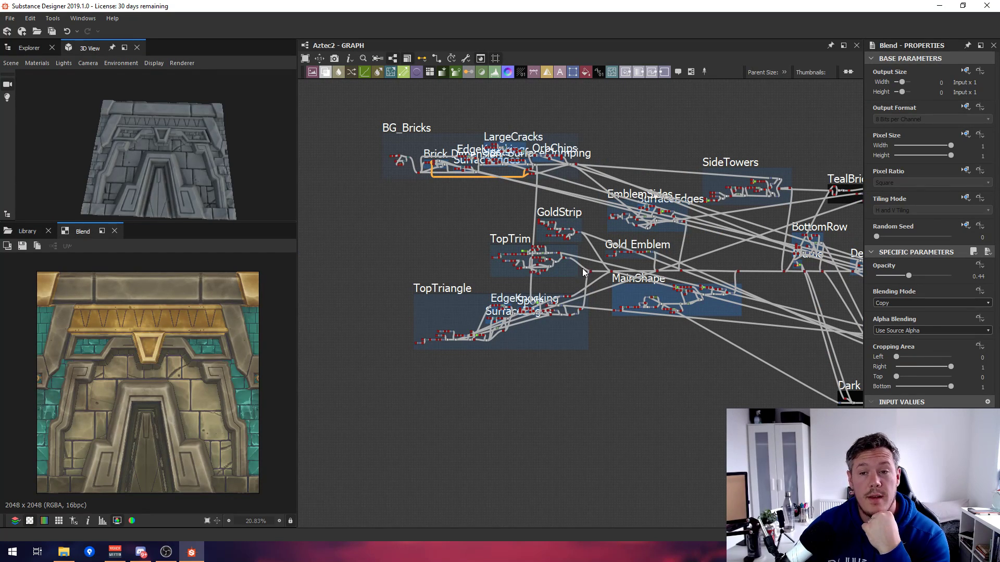
left_click(166, 553)
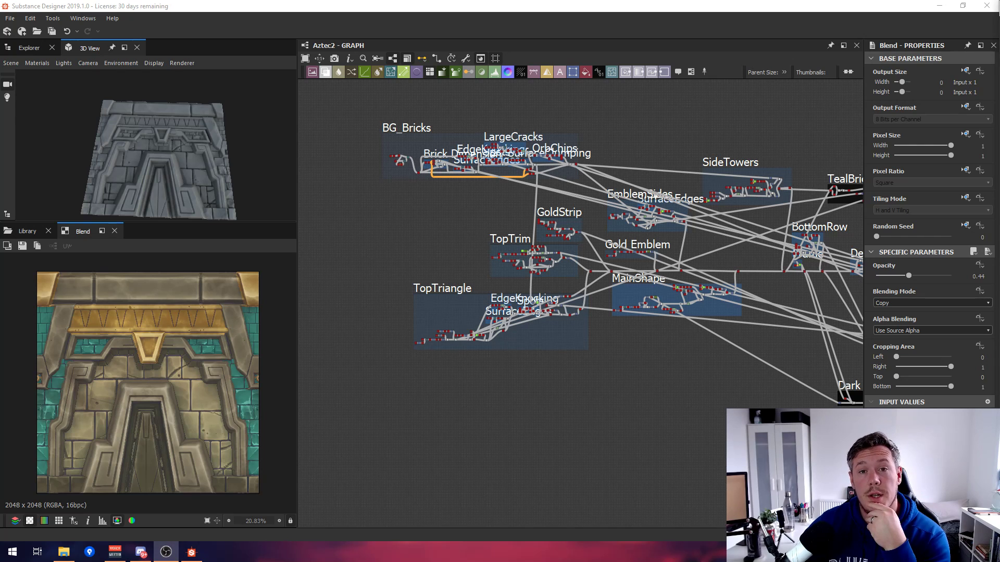